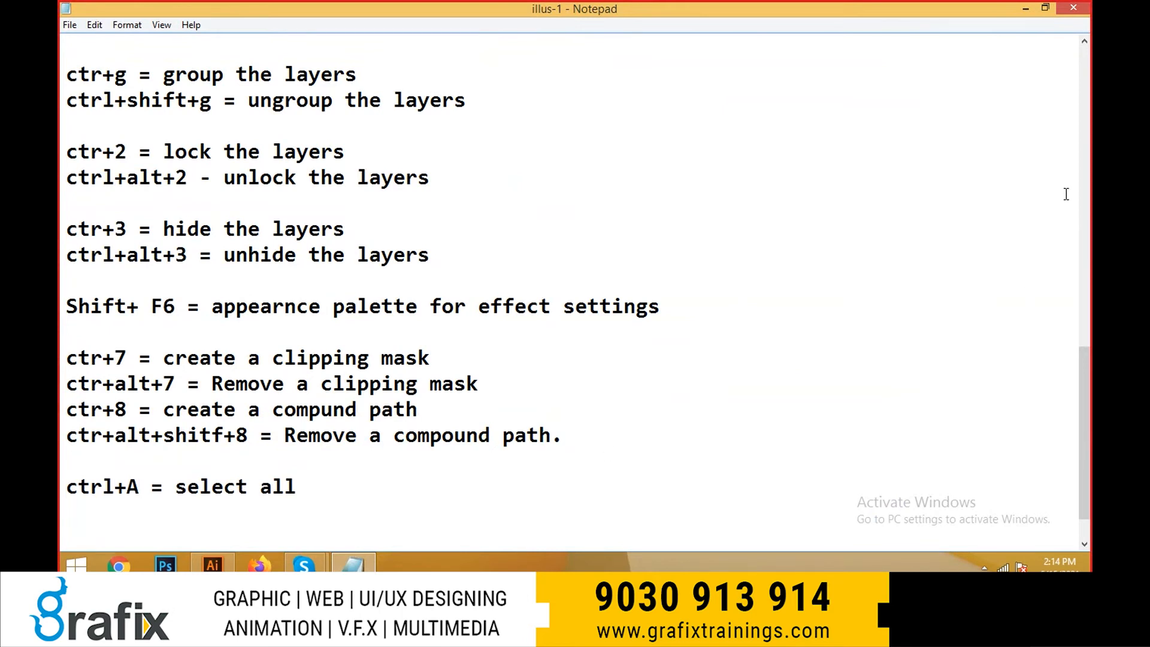
# - Add the line "ctr+shift+> = to increase the font size" below the select-all entry in the shortcut notes
pyautogui.write('ctr+shift+?')
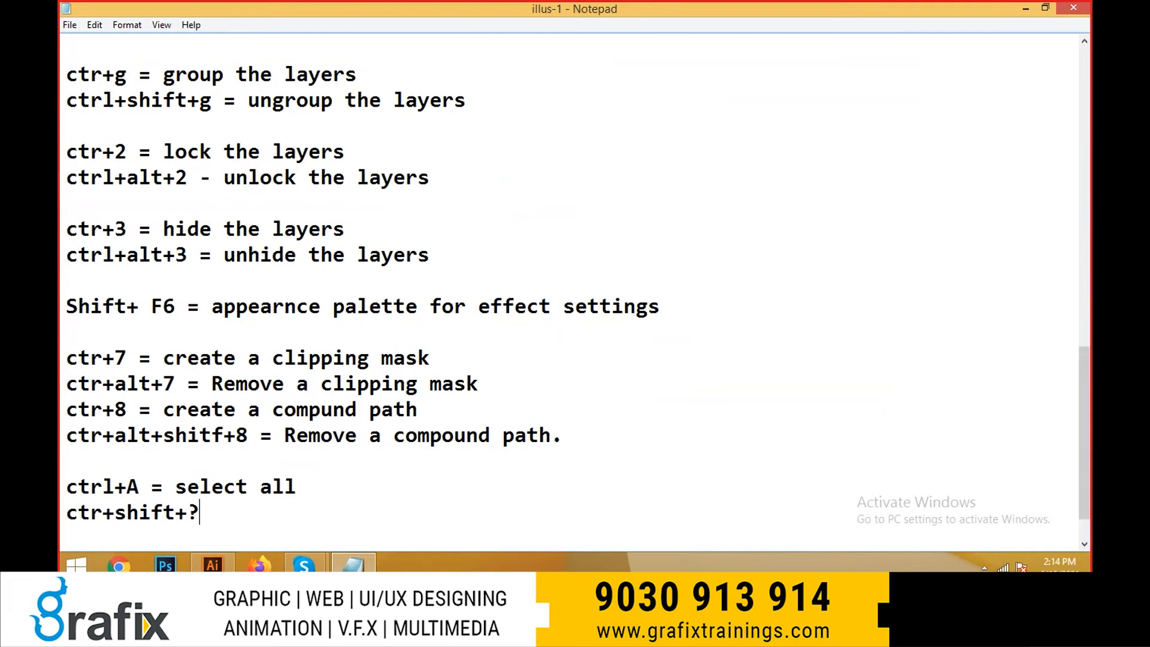
pyautogui.press('BackSpace')
pyautogui.write('> = to increae')
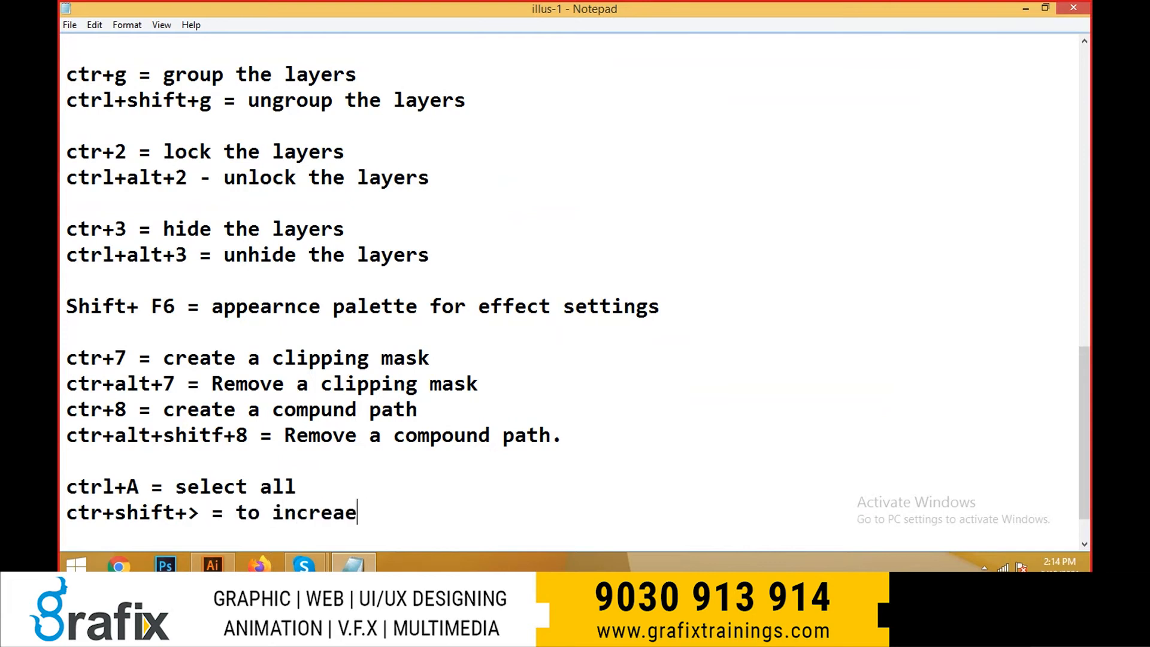
pyautogui.press('BackSpace')
pyautogui.write('se the font si')
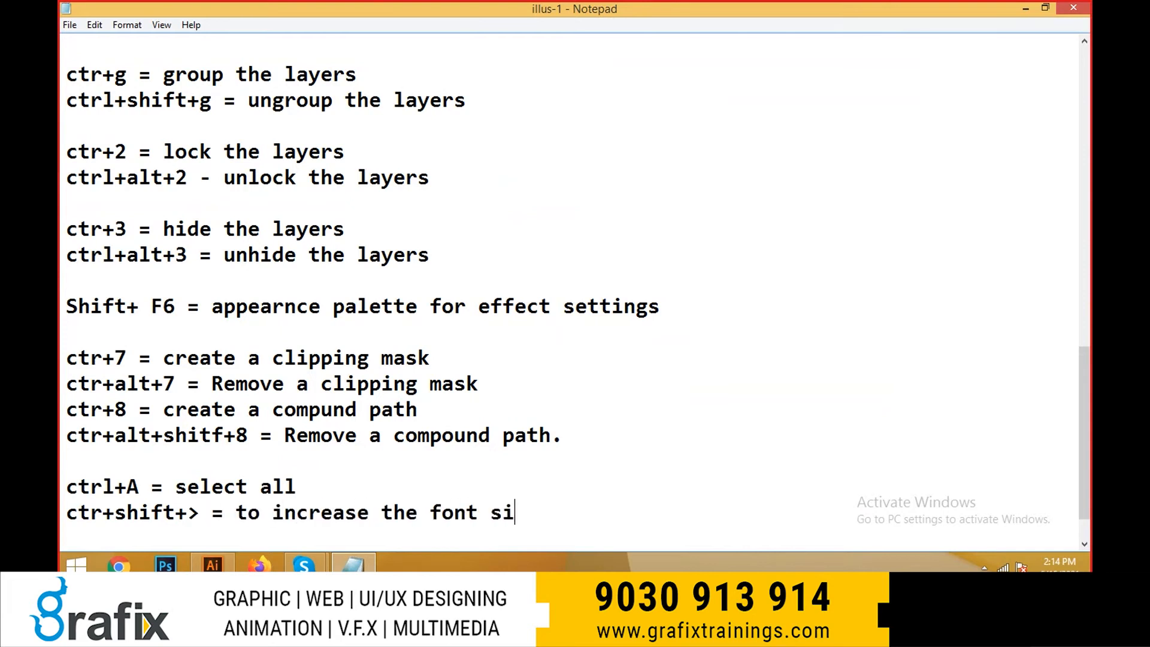
pyautogui.write('ze')
# - Add a new line "ctrl+shift+< = to decrease the font size" at the end of the shortcut notes
pyautogui.press('Return')
pyautogui.write('ctrl')
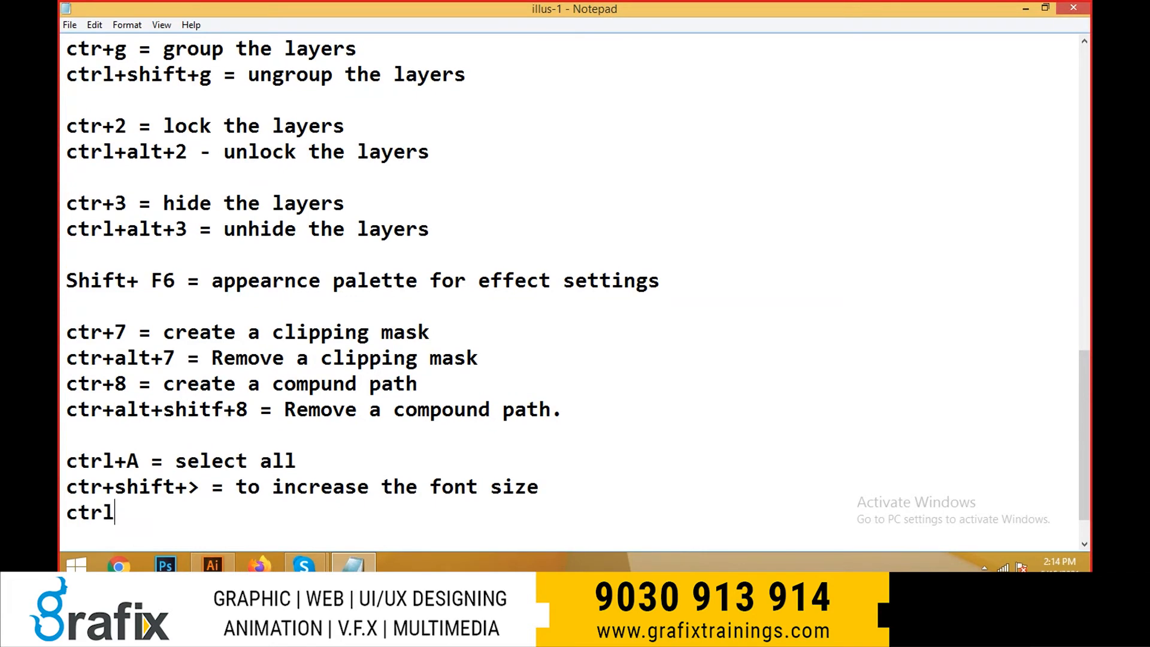
pyautogui.write('+sjo')
pyautogui.press('BackSpace')
pyautogui.press('BackSpace')
pyautogui.write('hift+< ')
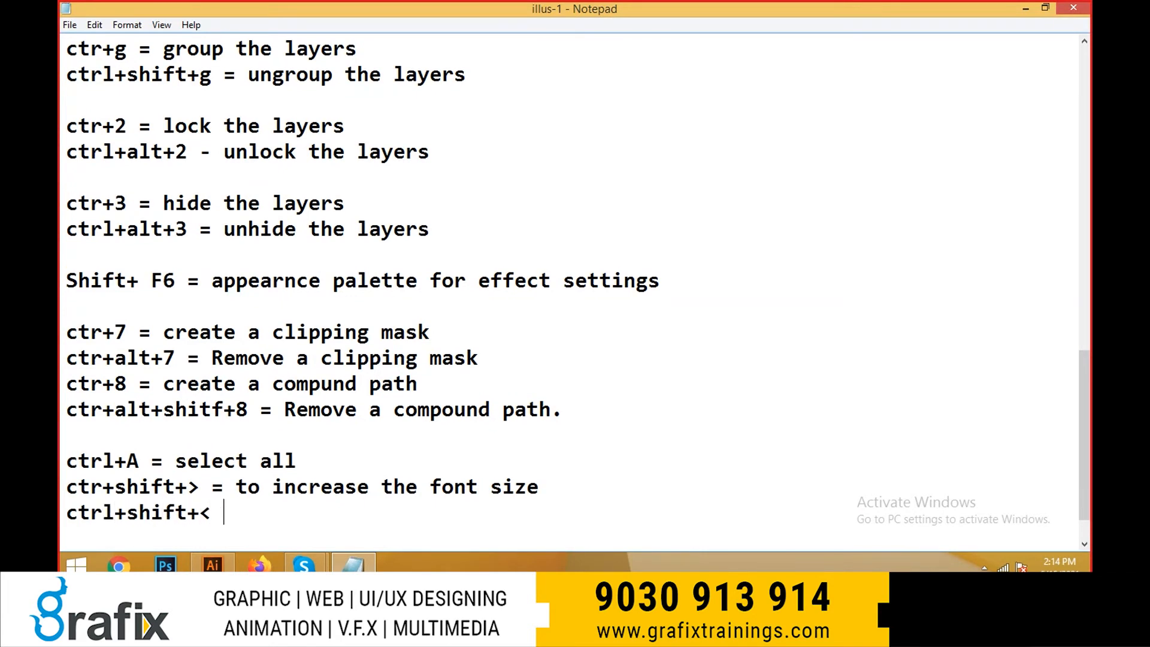
pyautogui.write('= to dea')
pyautogui.press('BackSpace')
pyautogui.write('c')
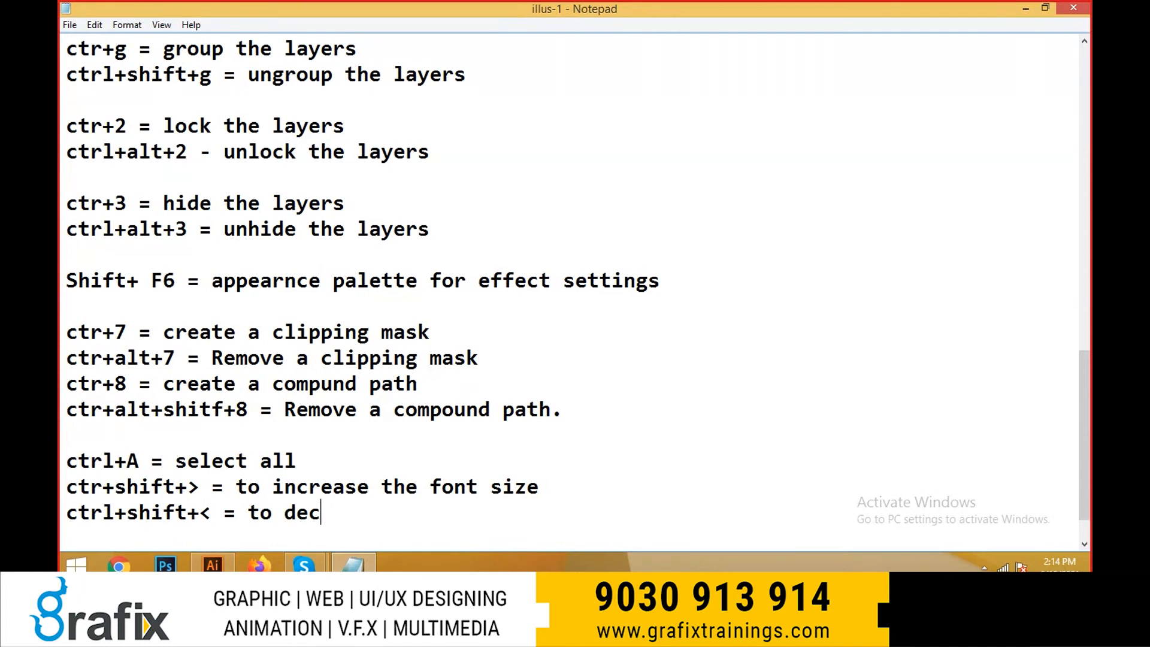
pyautogui.write('rease the font si')
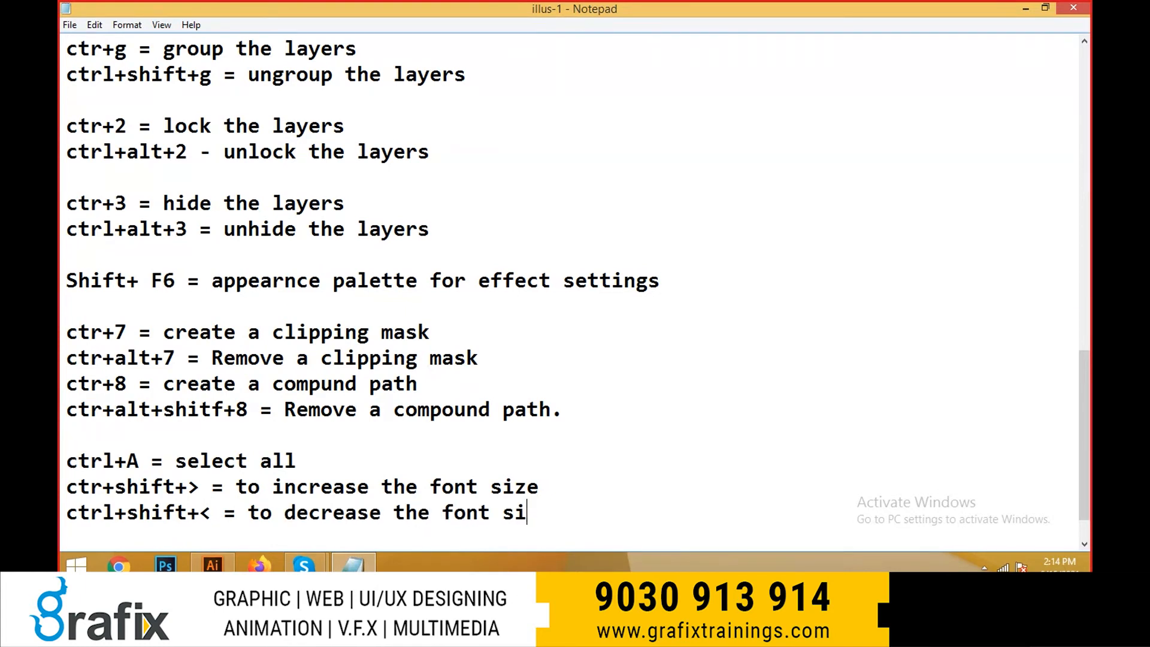
pyautogui.write('ze')
# - Switch to the Grafix-Batch-60 Skype call, review its participant list, and return to the desktop
pyautogui.click(352, 563)
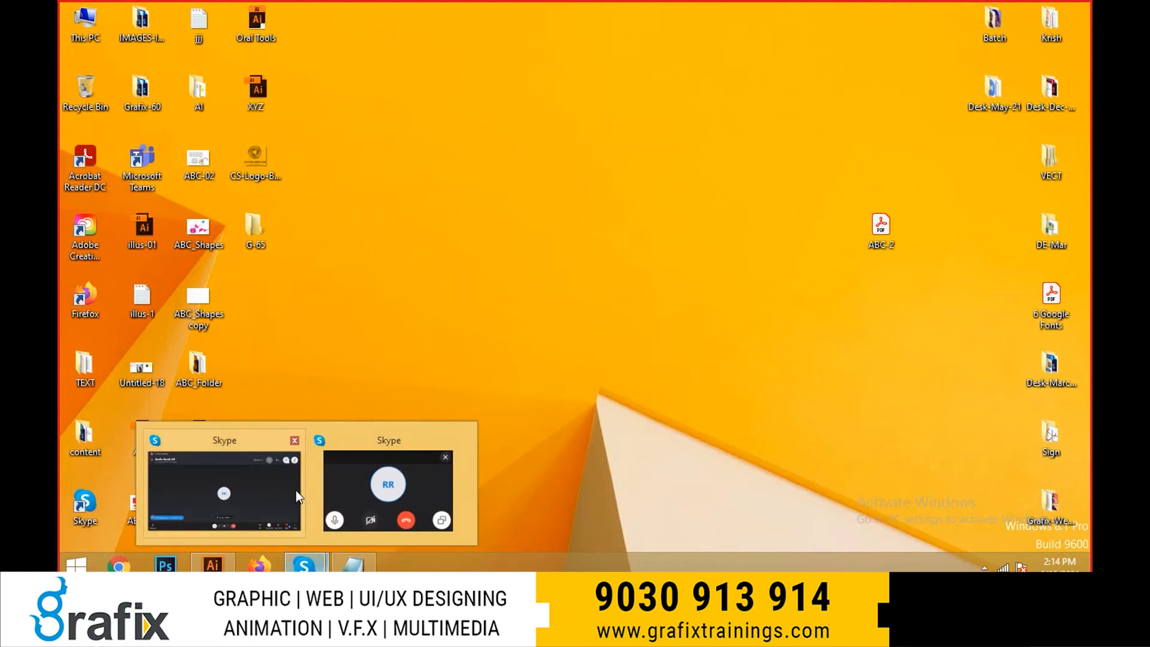
pyautogui.moveTo(304, 564)
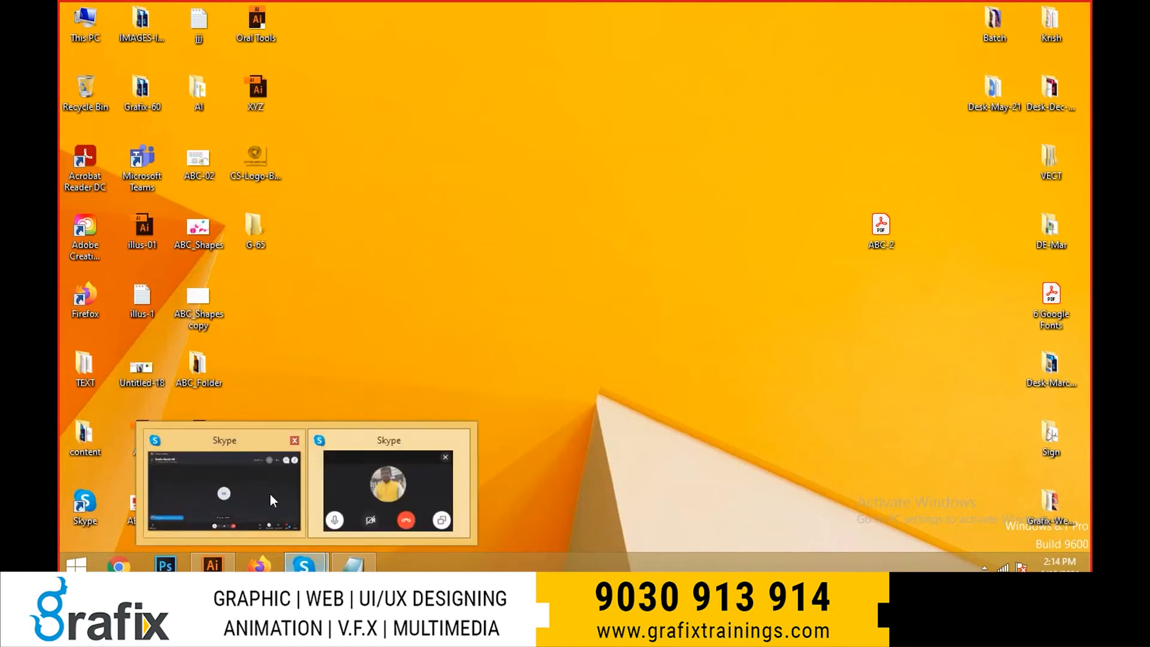
pyautogui.click(271, 494)
pyautogui.click(171, 86)
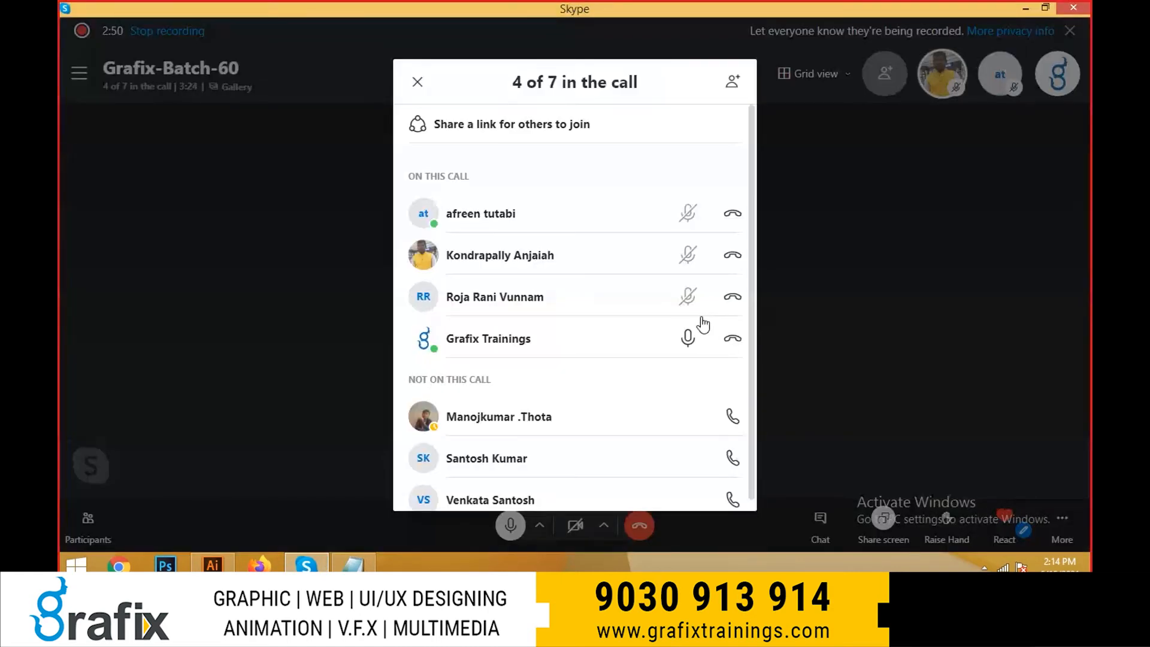
pyautogui.click(860, 310)
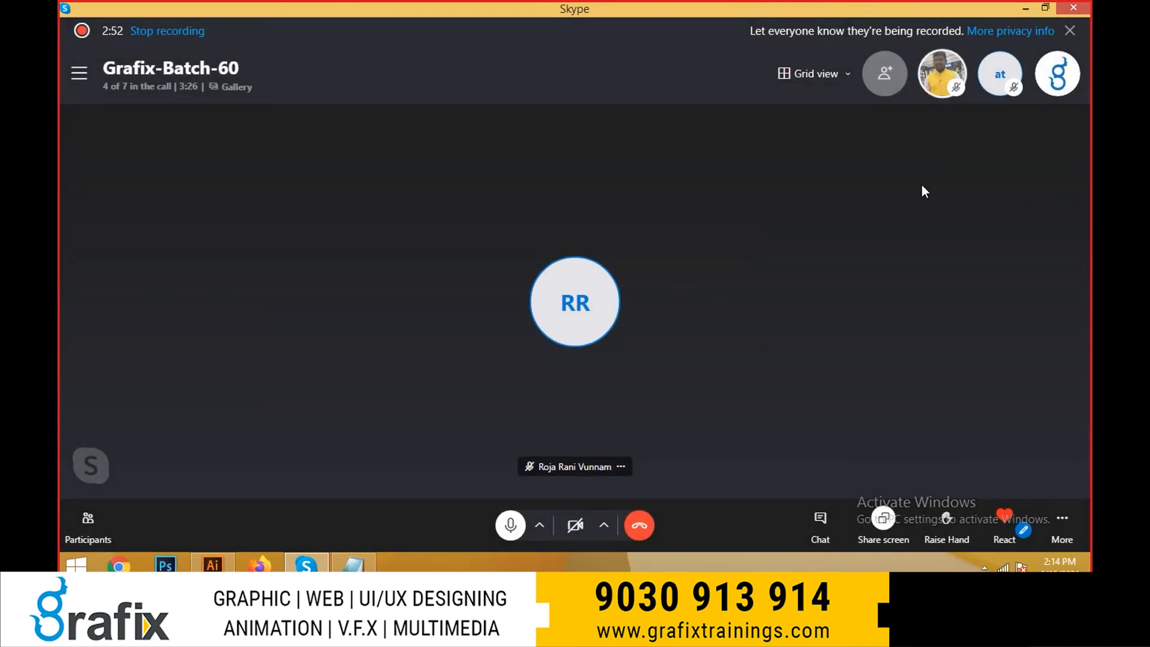
pyautogui.click(1026, 7)
pyautogui.rightClick(360, 252)
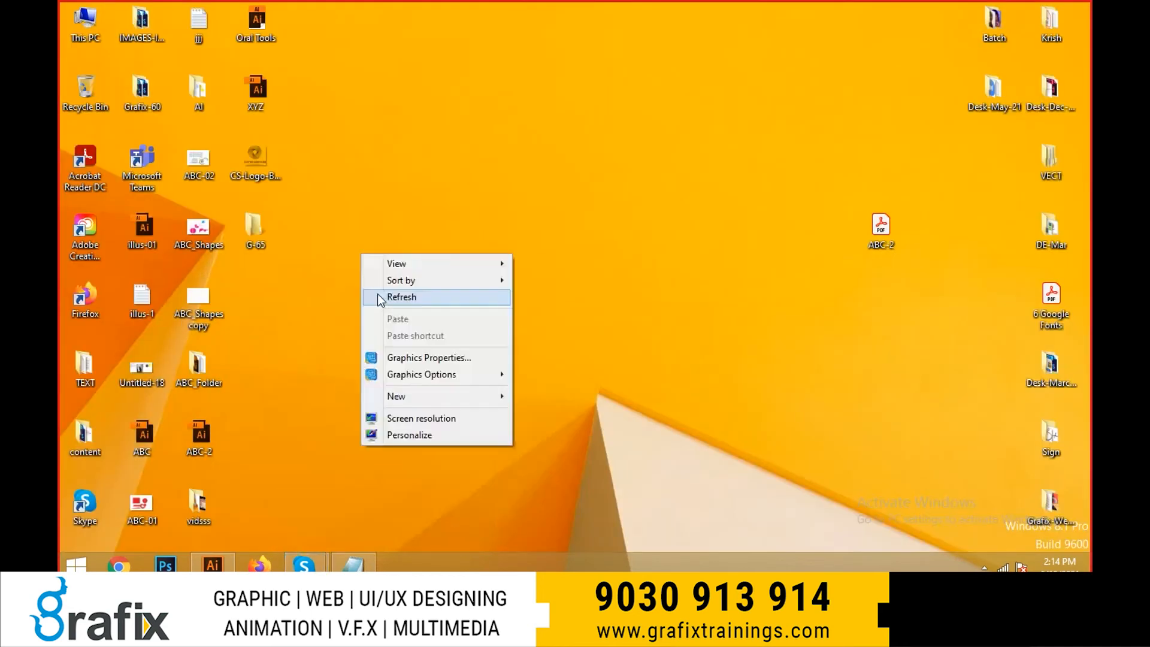
pyautogui.click(378, 296)
# - Switch to Illustrator and select all three lines of the Hello Good Morning text
pyautogui.click(211, 566)
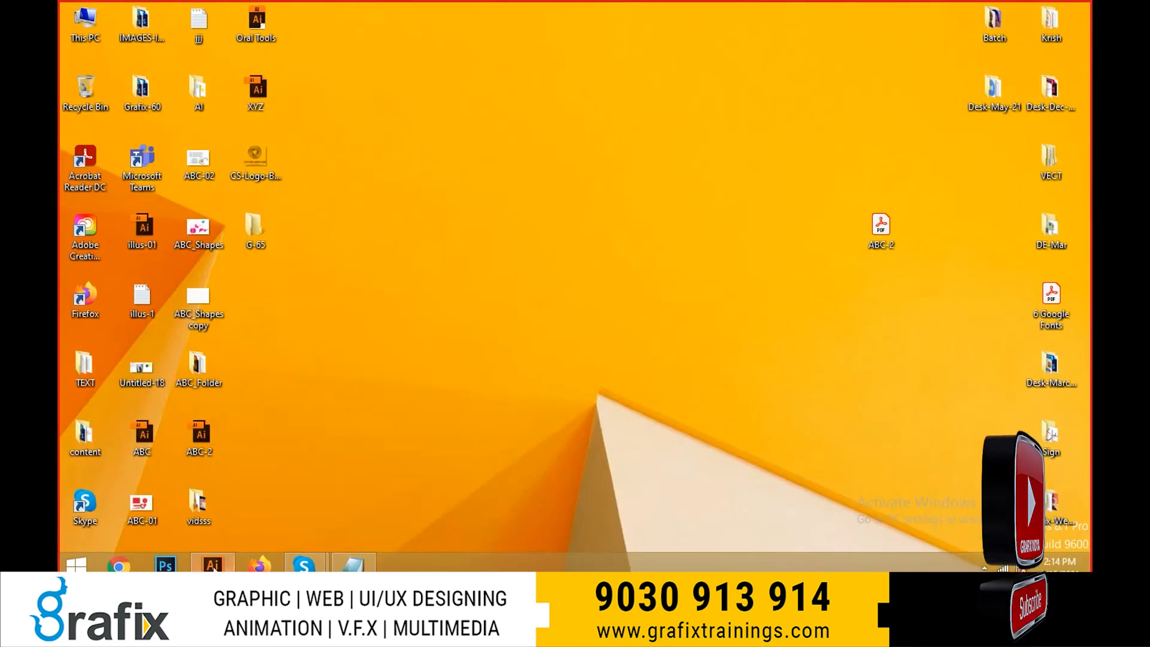
pyautogui.hotkey('ctrl', 'a')
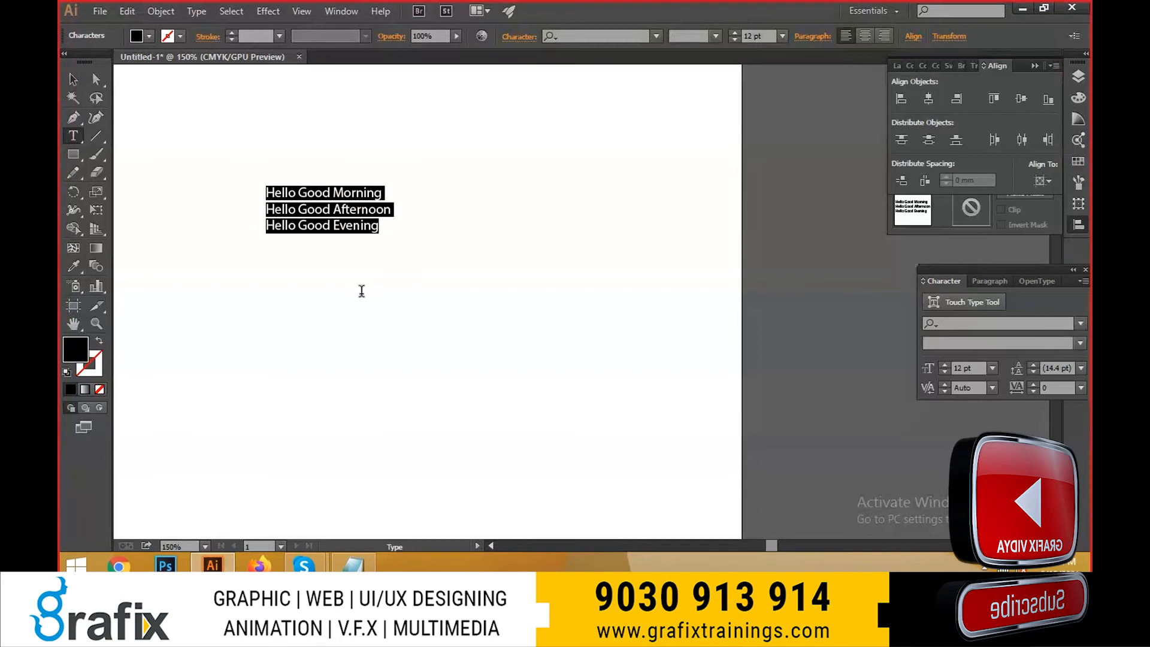
pyautogui.press('Left')
pyautogui.moveTo(384, 194); pyautogui.dragTo(244, 190)
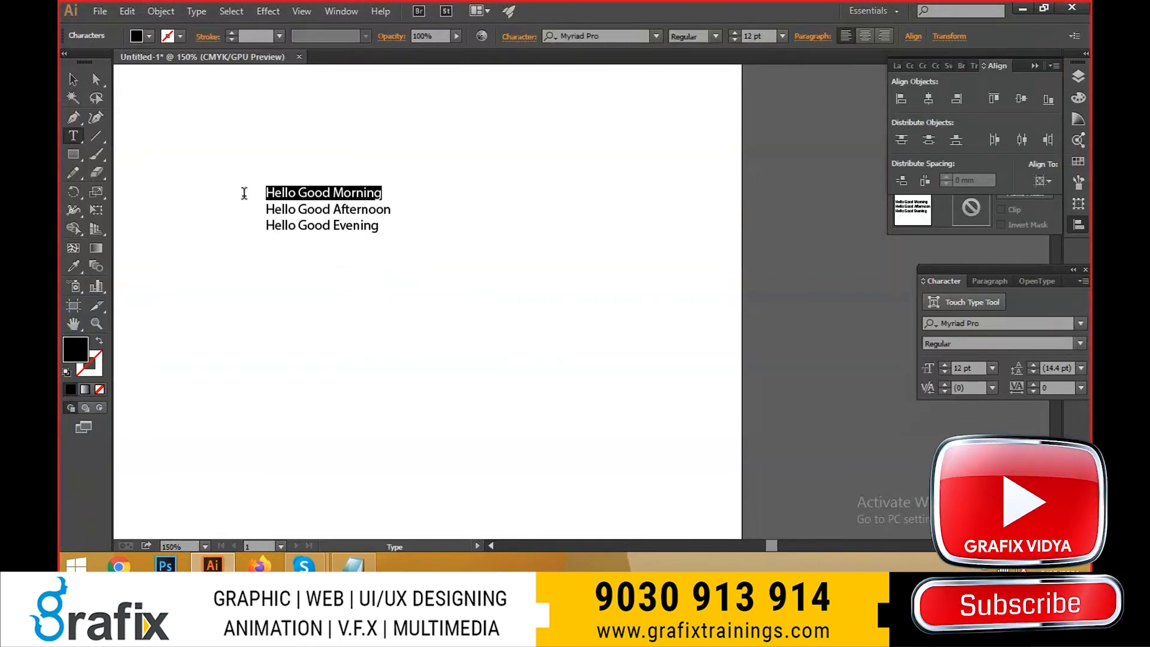
pyautogui.hotkey('ctrl', 'a')
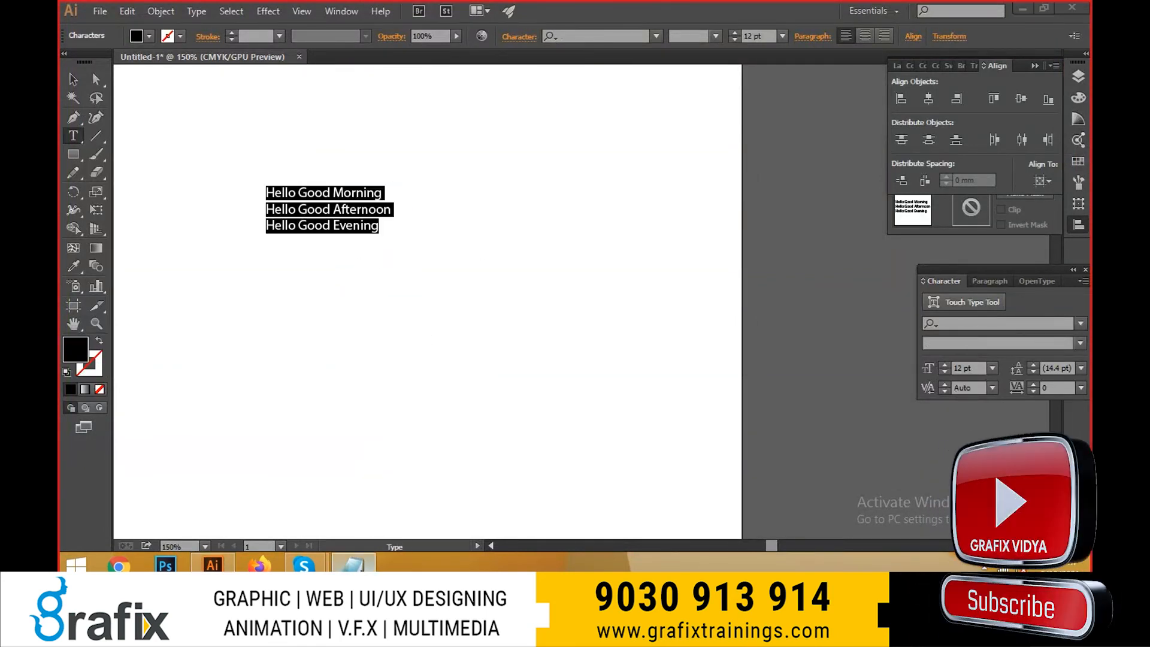
# - Switch to the illus-1 notes in Notepad and insert an extra space before the equals sign in the increase-font-size line
pyautogui.click(354, 564)
pyautogui.scroll(-1, 599, 254)
pyautogui.moveTo(333, 437); pyautogui.dragTo(302, 411)
pyautogui.click(138, 418)
pyautogui.click(305, 410)
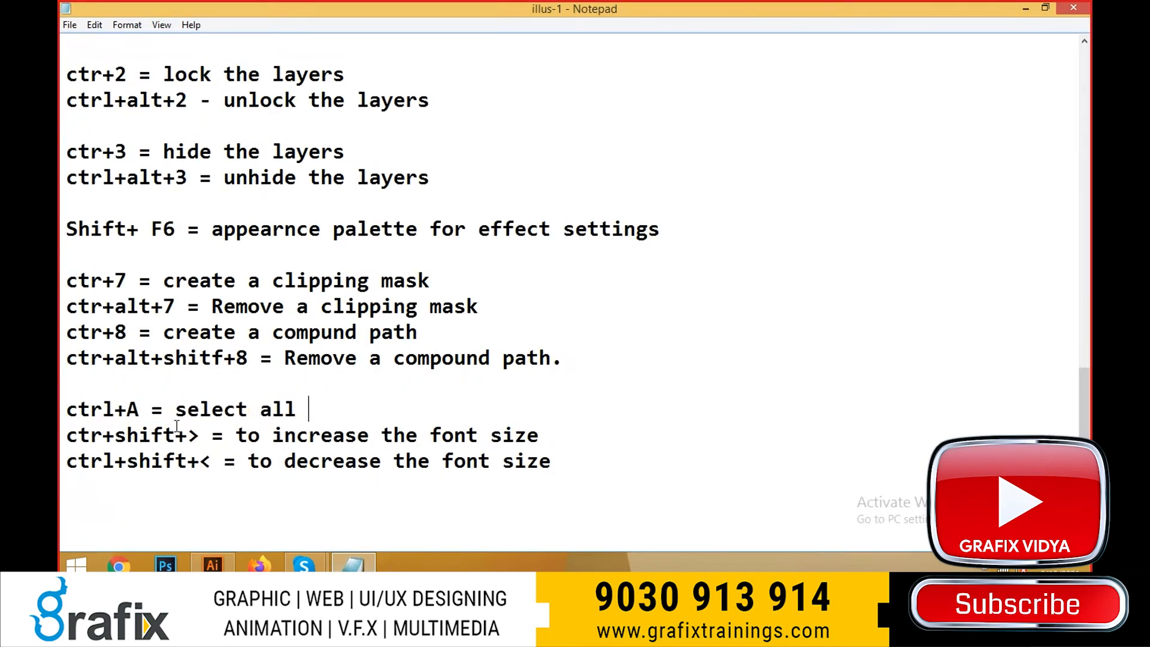
pyautogui.click(211, 437)
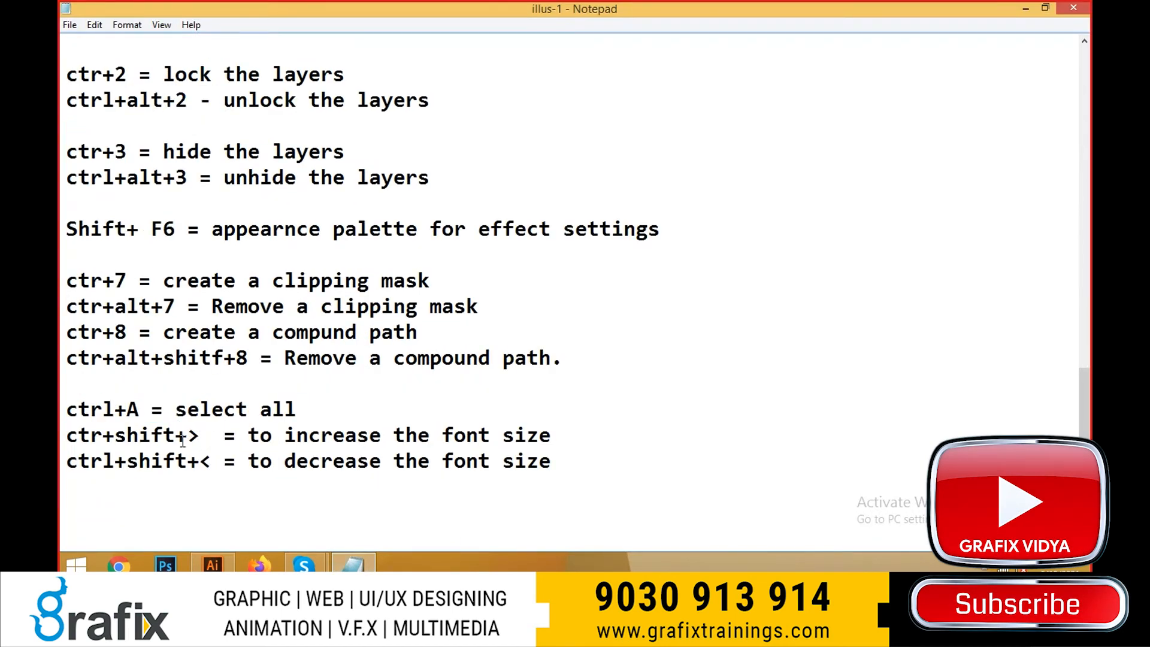
pyautogui.moveTo(255, 461); pyautogui.dragTo(66, 461)
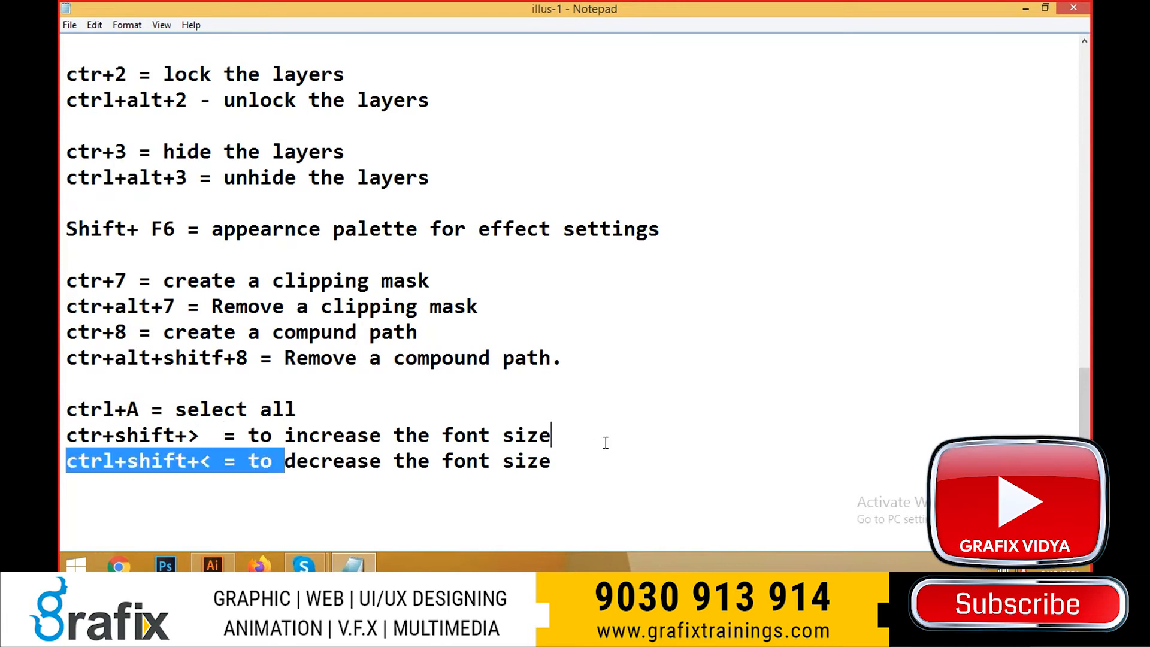
# - Switch to Illustrator, enlarge the selected three-line text in increments, and reduce it to a font size of 32 pt
pyautogui.hotkey('alt', 'Tab')
pyautogui.hotkey('ctrl', 'shift', '.')
pyautogui.hotkey('ctrl', 'shift', '.')
pyautogui.hotkey('ctrl', 'shift', '.')
pyautogui.hotkey('ctrl', 'shift', '.')
pyautogui.hotkey('ctrl', 'shift', '.')
pyautogui.hotkey('ctrl', 'shift', '.')
pyautogui.hotkey('ctrl', 'shift', '.')
pyautogui.hotkey('ctrl', 'shift', '.')
pyautogui.hotkey('ctrl', 'shift', '.')
pyautogui.hotkey('ctrl', 'shift', '.')
pyautogui.hotkey('ctrl', 'shift', '.')
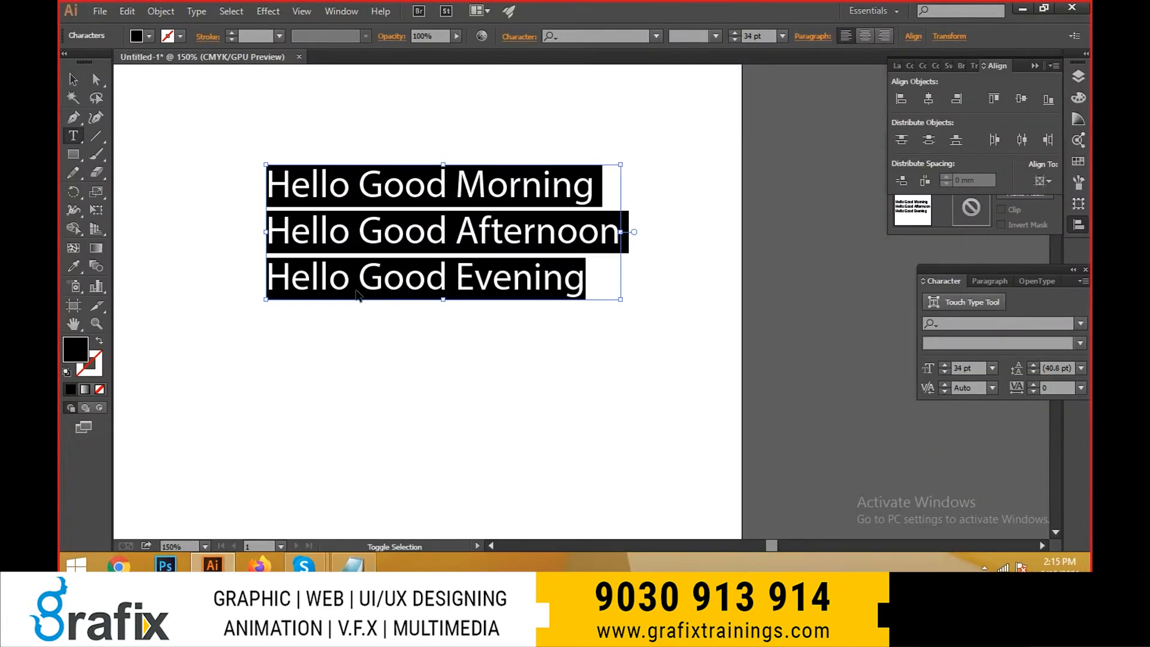
pyautogui.hotkey('ctrl', 'shift', ',')
pyautogui.hotkey('ctrl', 'shift', ',')
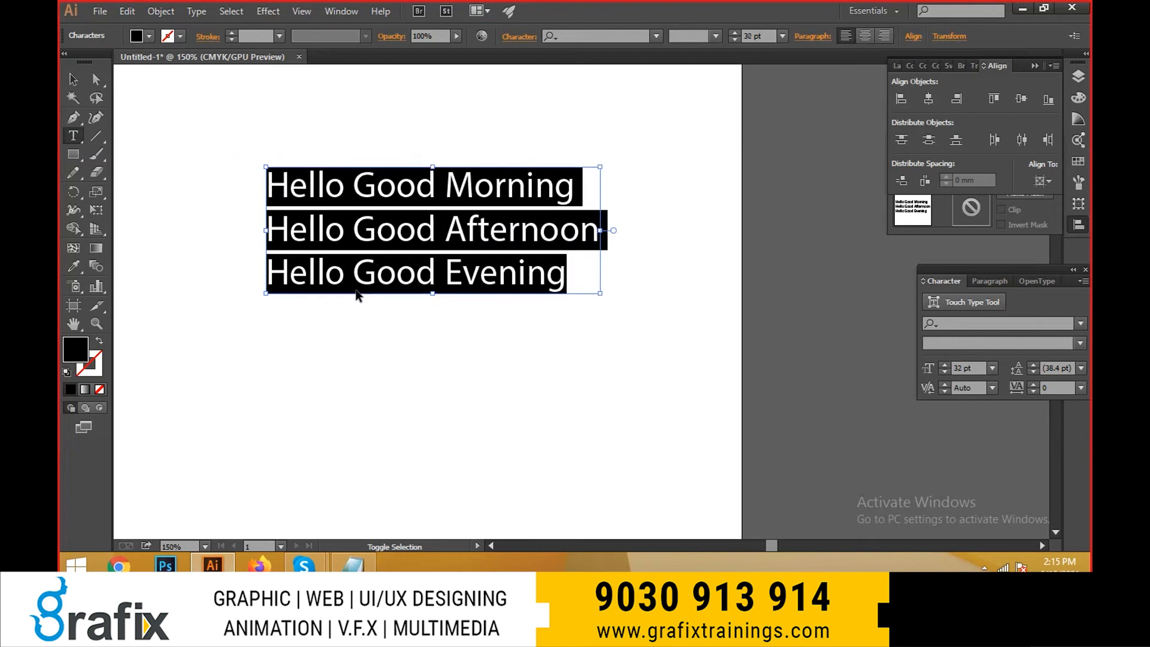
# - Adjust the leading of the selected three-line text up and down in increments, ending at 56.4 pt
pyautogui.hotkey('alt', 'Down')
pyautogui.hotkey('alt', 'Down')
pyautogui.hotkey('alt', 'Down')
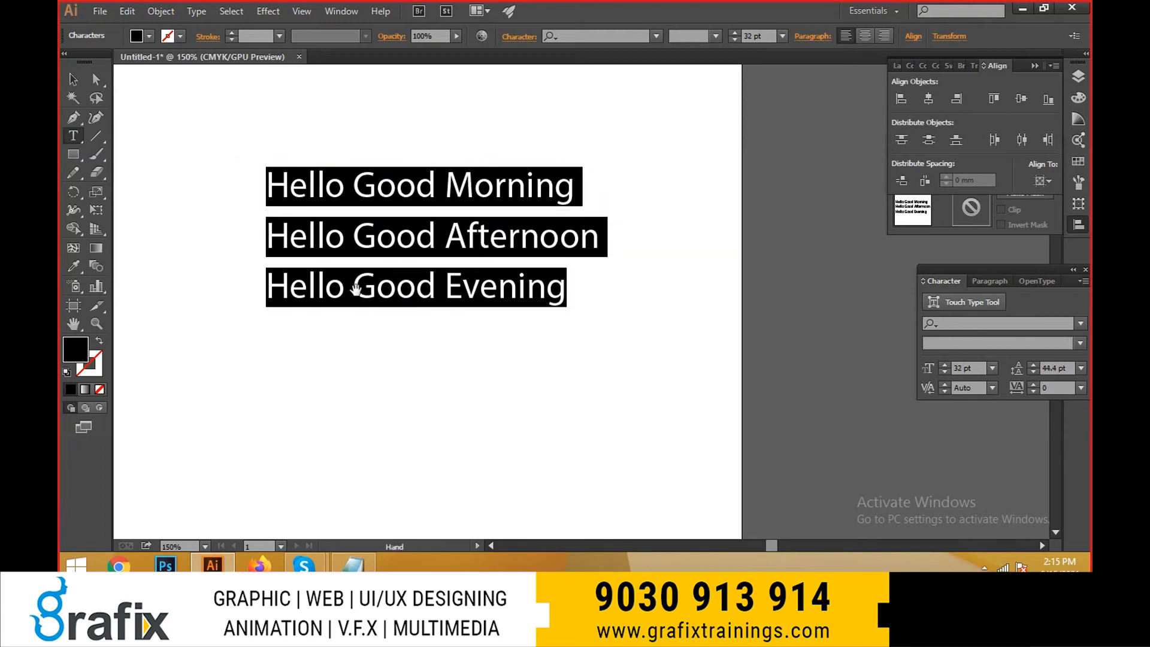
pyautogui.hotkey('alt', 'Down')
pyautogui.hotkey('alt', 'Down')
pyautogui.hotkey('alt', 'Down')
pyautogui.hotkey('alt', 'Up')
pyautogui.hotkey('alt', 'Up')
pyautogui.hotkey('alt', 'Up')
pyautogui.hotkey('alt', 'Up')
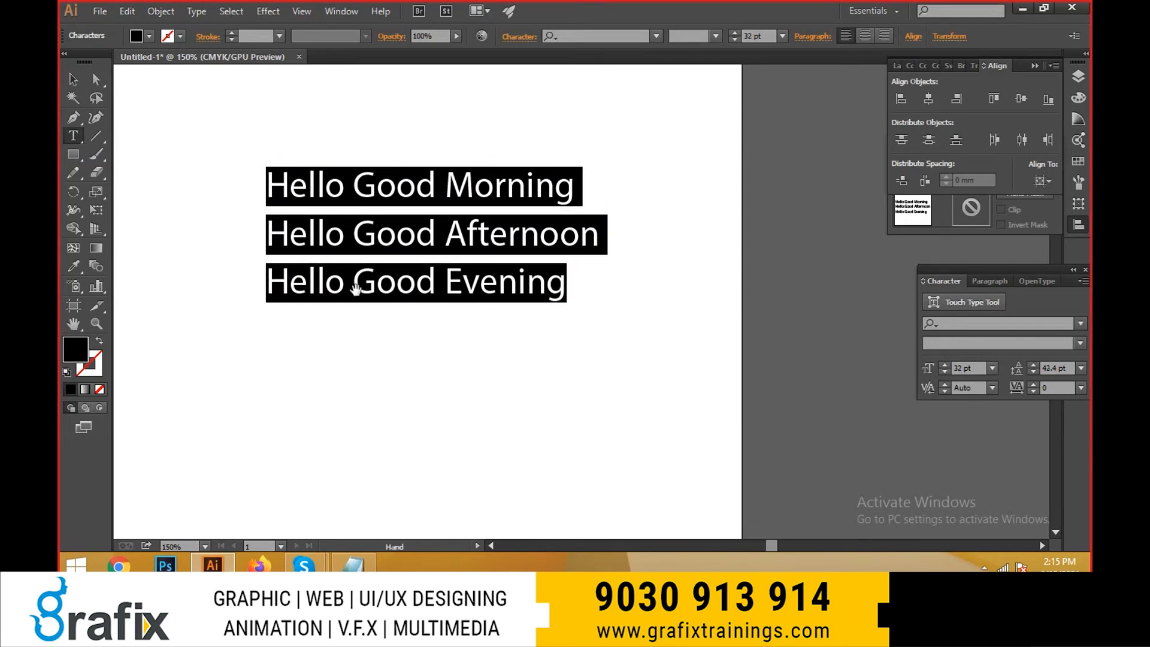
pyautogui.hotkey('alt', 'Down')
pyautogui.hotkey('alt', 'Down')
pyautogui.hotkey('alt', 'Down')
pyautogui.hotkey('alt', 'Down')
pyautogui.hotkey('alt', 'Down')
pyautogui.hotkey('alt', 'Down')
pyautogui.hotkey('alt', 'Up')
pyautogui.hotkey('alt', 'Up')
pyautogui.hotkey('alt', 'Up')
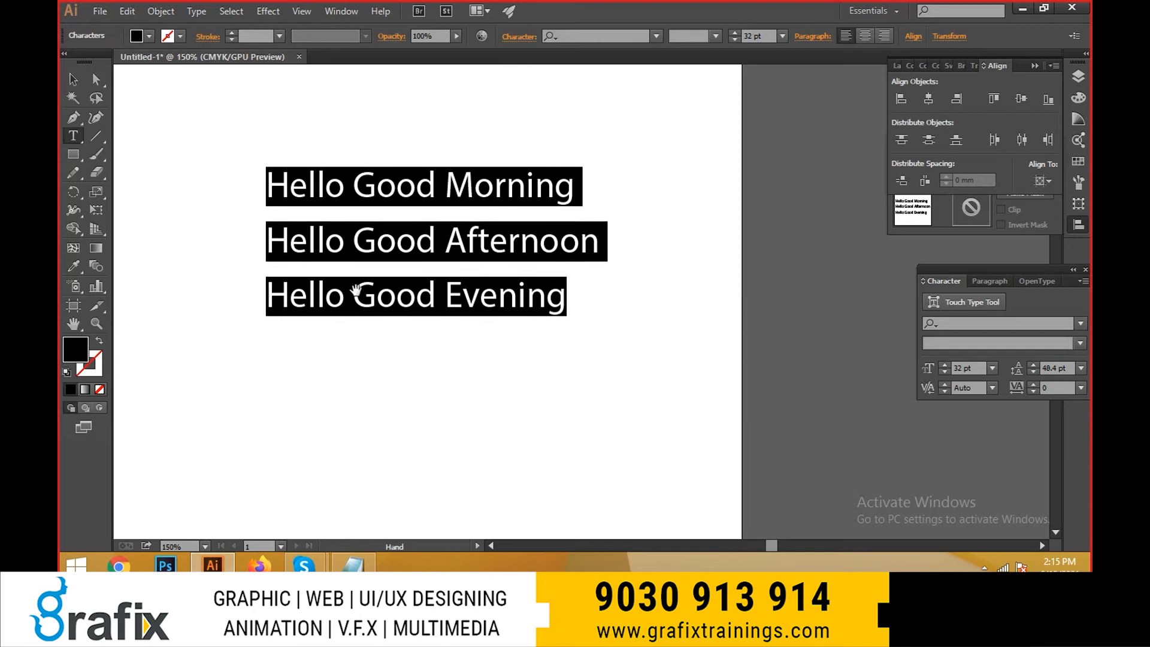
pyautogui.hotkey('alt', 'Down')
pyautogui.hotkey('alt', 'Down')
pyautogui.hotkey('alt', 'Down')
pyautogui.hotkey('alt', 'Up')
pyautogui.hotkey('alt', 'Down')
# - Switch to the Notepad notes and, after a blank line, add "ctrl+uparrow = to increase line to line spacing" at the end
pyautogui.hotkey('alt', 'Tab')
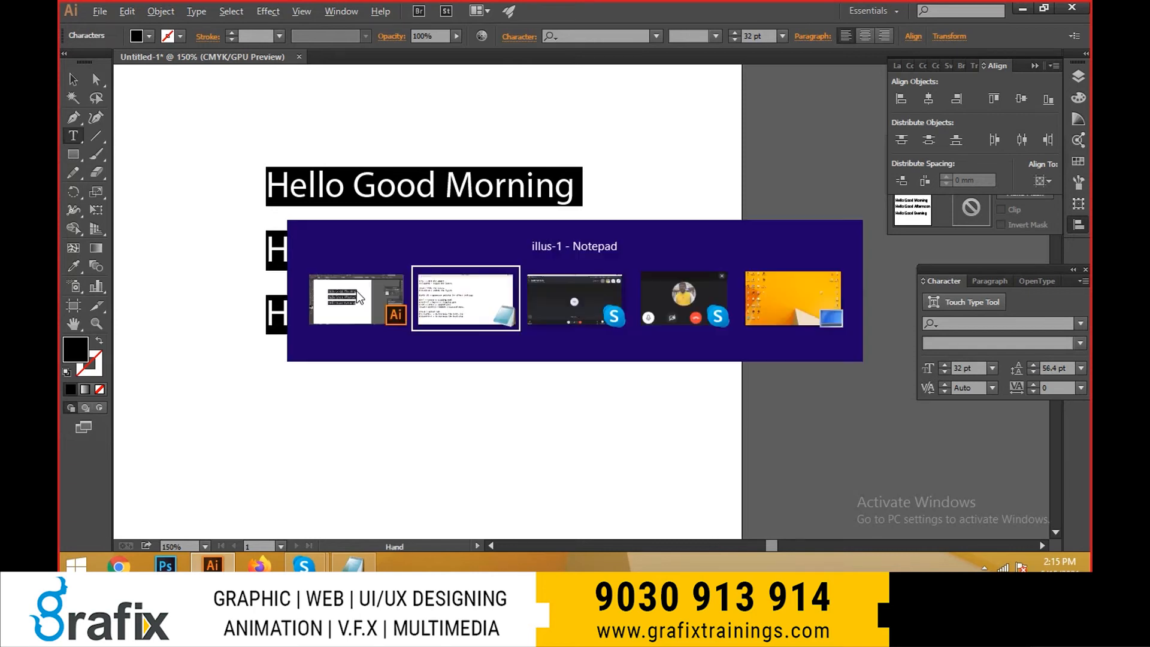
pyautogui.click(647, 475)
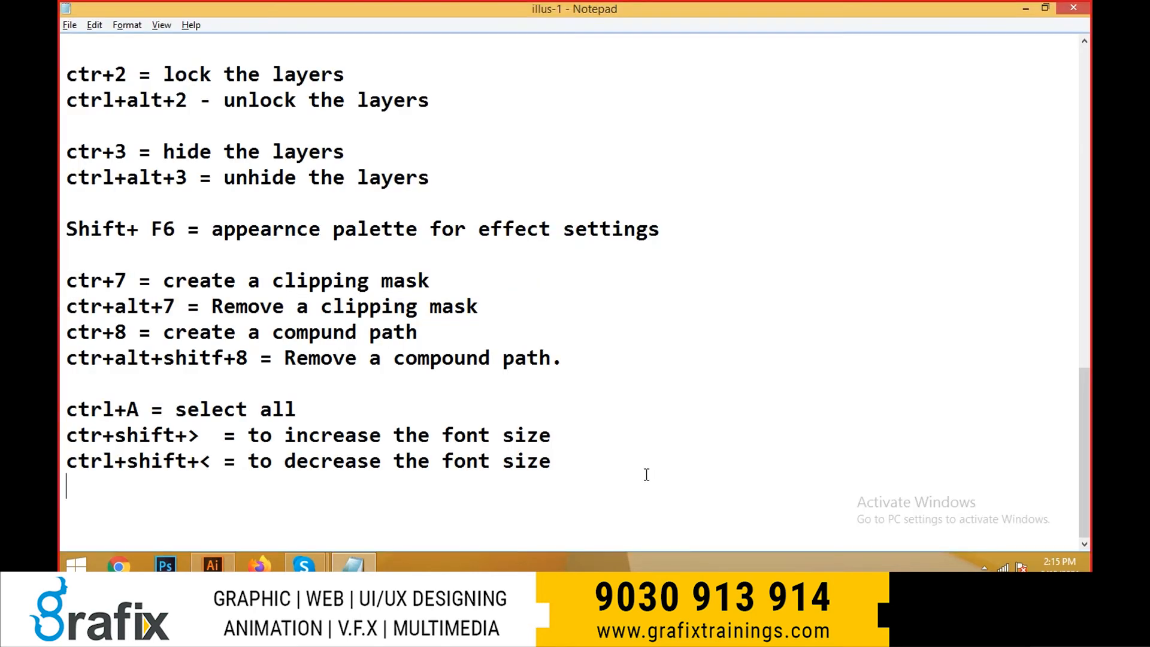
pyautogui.press('Return')
pyautogui.write('ctrl+upda')
pyautogui.press('BackSpace')
pyautogui.press('BackSpace')
pyautogui.write('ar')
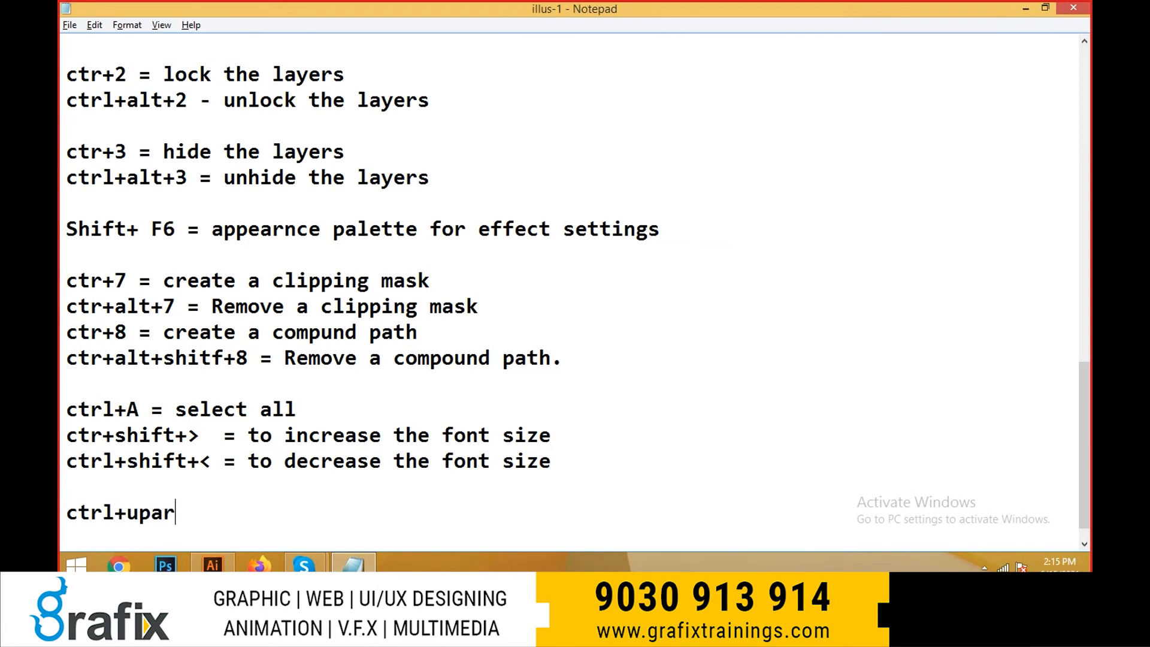
pyautogui.write('row = to increase ad')
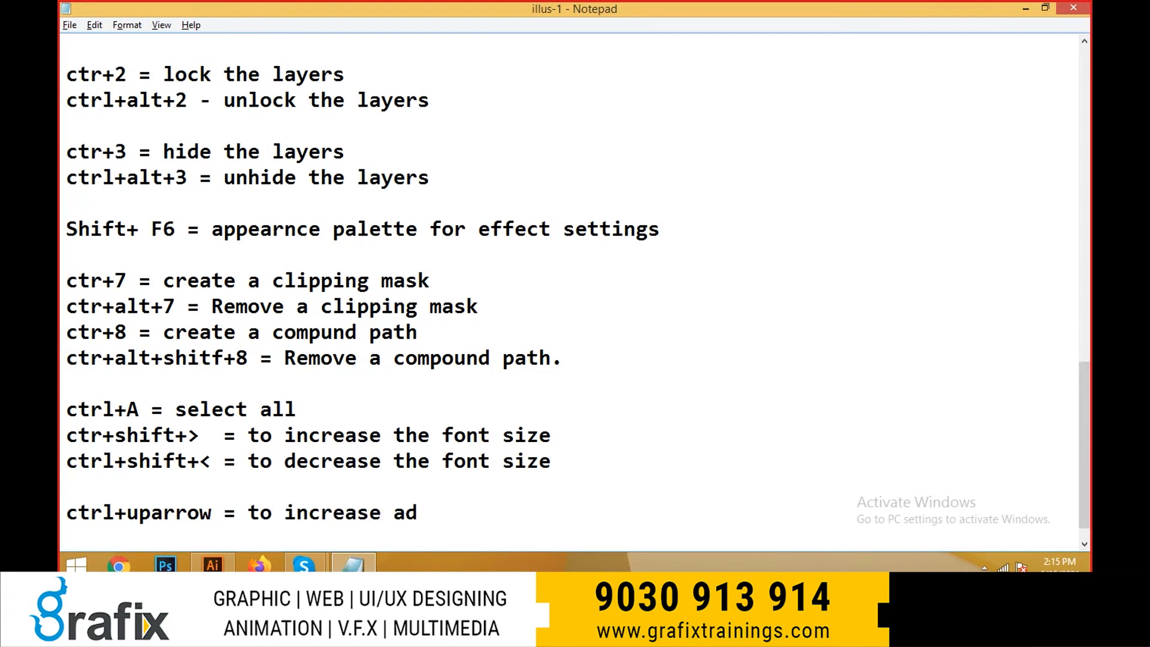
pyautogui.write('nd')
pyautogui.write(' e')
pyautogui.press('BackSpace')
pyautogui.press('BackSpace')
pyautogui.press('BackSpace')
pyautogui.write('line to lin')
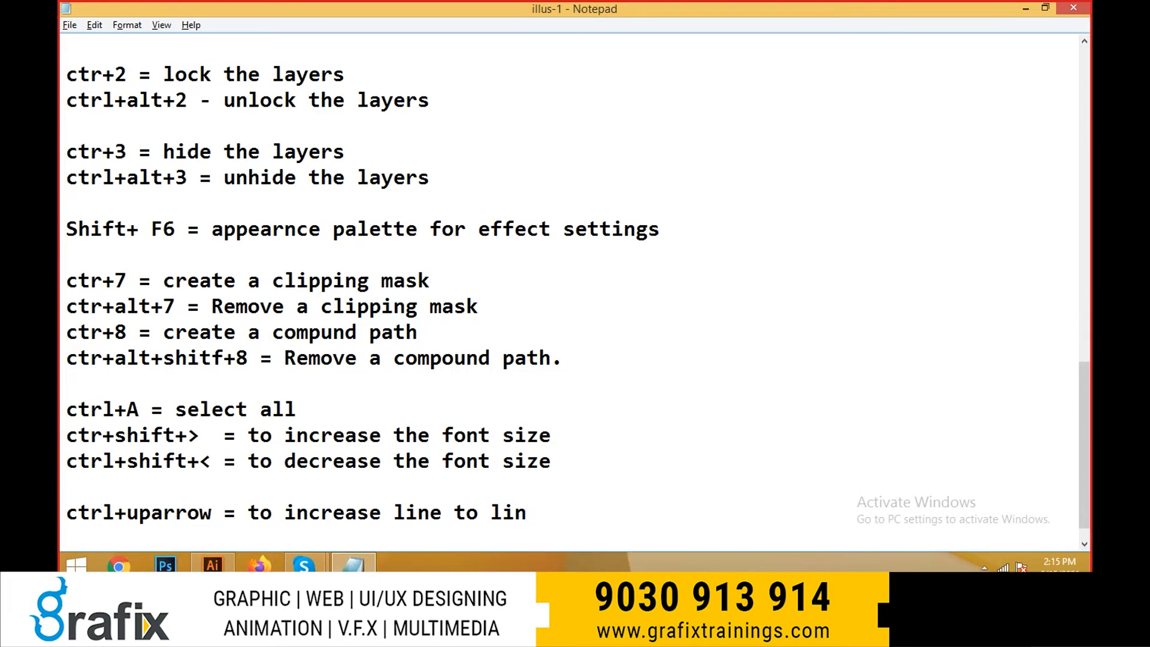
pyautogui.write('e spacing')
# - Duplicate the ctrl+uparrow line directly below itself in the notes
pyautogui.hotkey('shift', 'Home')
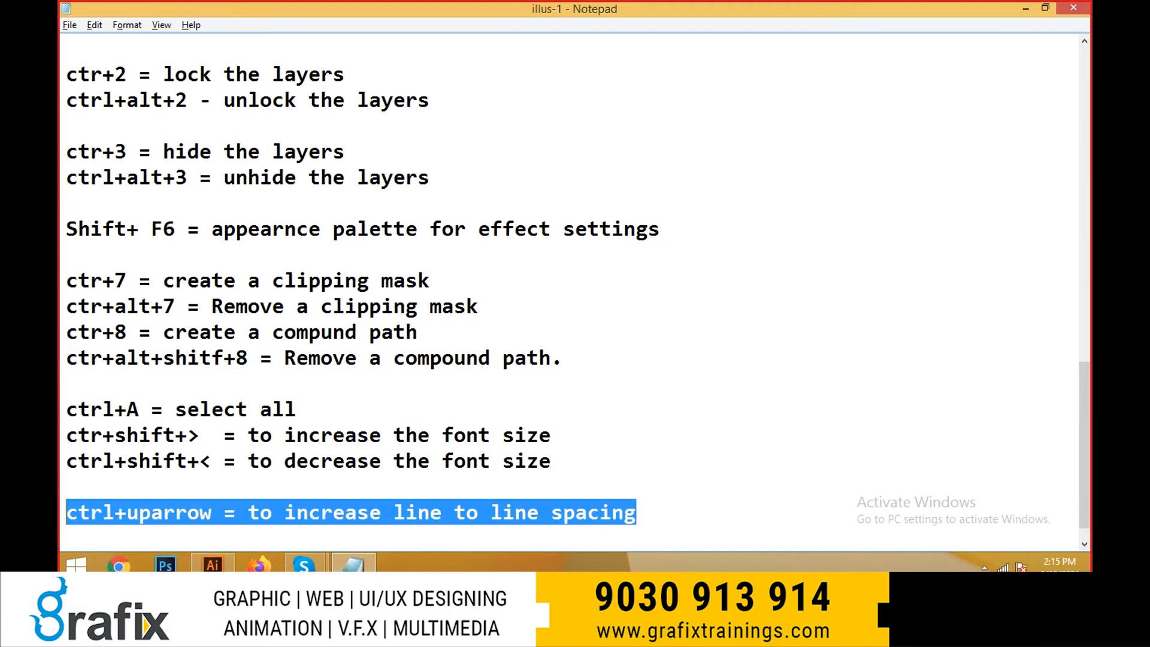
pyautogui.hotkey('ctrl', 'c')
pyautogui.press('End')
pyautogui.press('Return')
pyautogui.hotkey('ctrl', 'v')
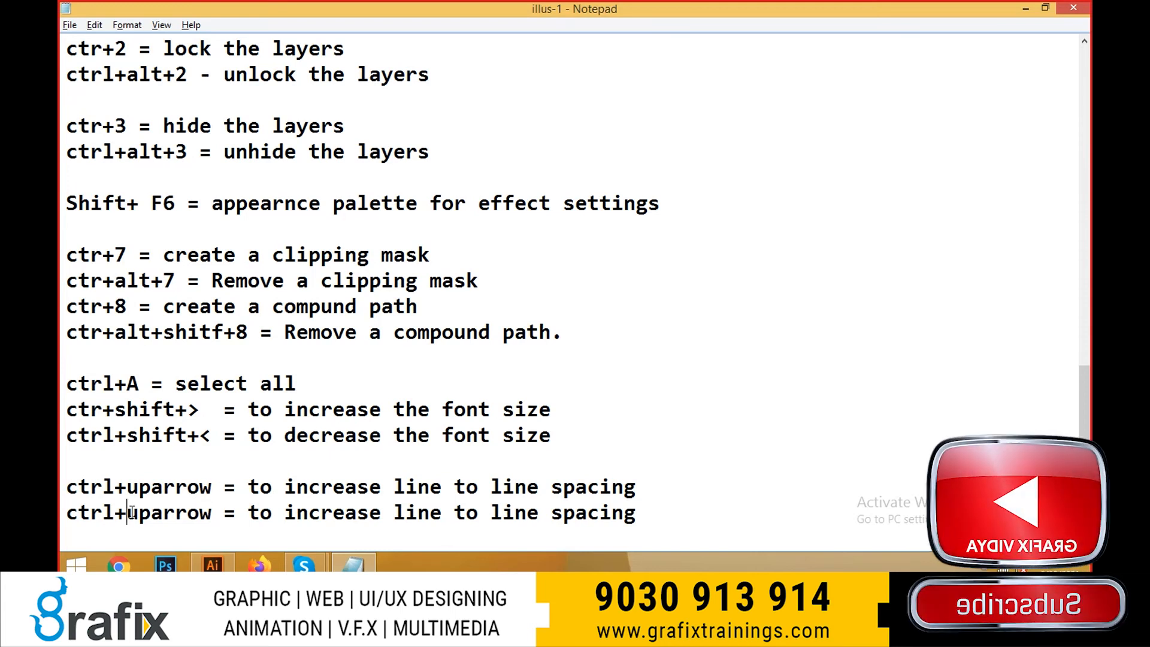
pyautogui.moveTo(127, 513); pyautogui.dragTo(151, 514)
# - Switch to Illustrator and vary the leading of the selected three-line text, ending at 62.4 pt
pyautogui.hotkey('alt', 'Tab')
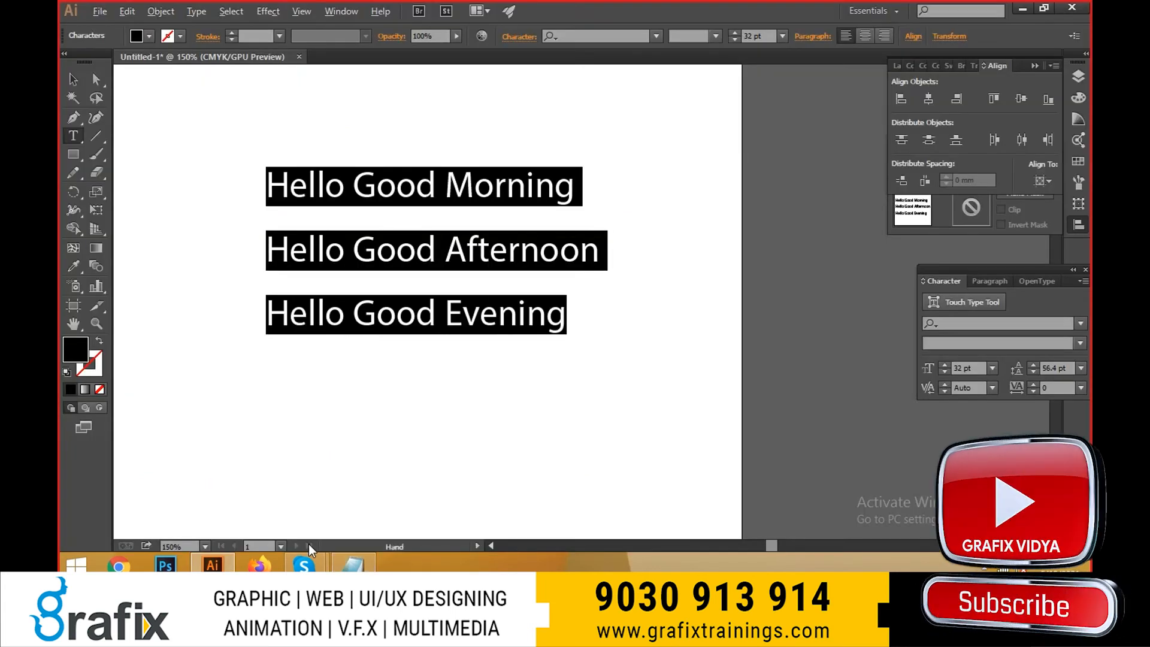
pyautogui.hotkey('alt', 'Up')
pyautogui.hotkey('alt', 'Up')
pyautogui.hotkey('alt', 'Up')
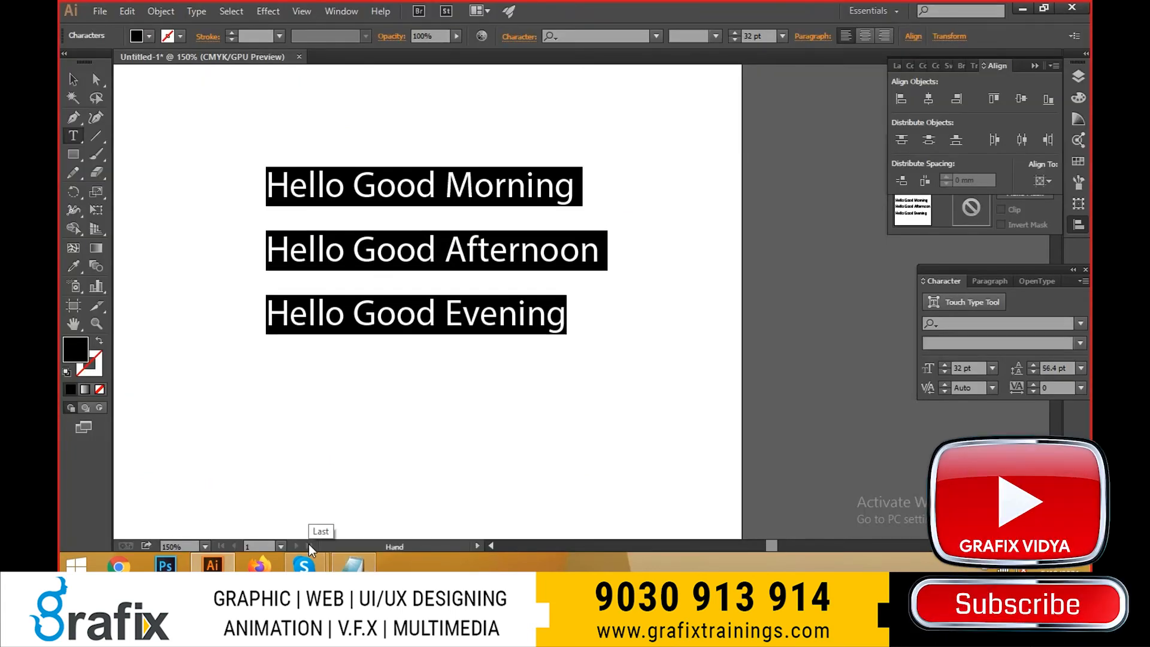
pyautogui.hotkey('alt', 'Up')
pyautogui.hotkey('alt', 'Up')
pyautogui.hotkey('alt', 'Up')
pyautogui.hotkey('alt', 'Down')
pyautogui.hotkey('alt', 'Down')
pyautogui.hotkey('alt', 'Down')
pyautogui.hotkey('alt', 'Down')
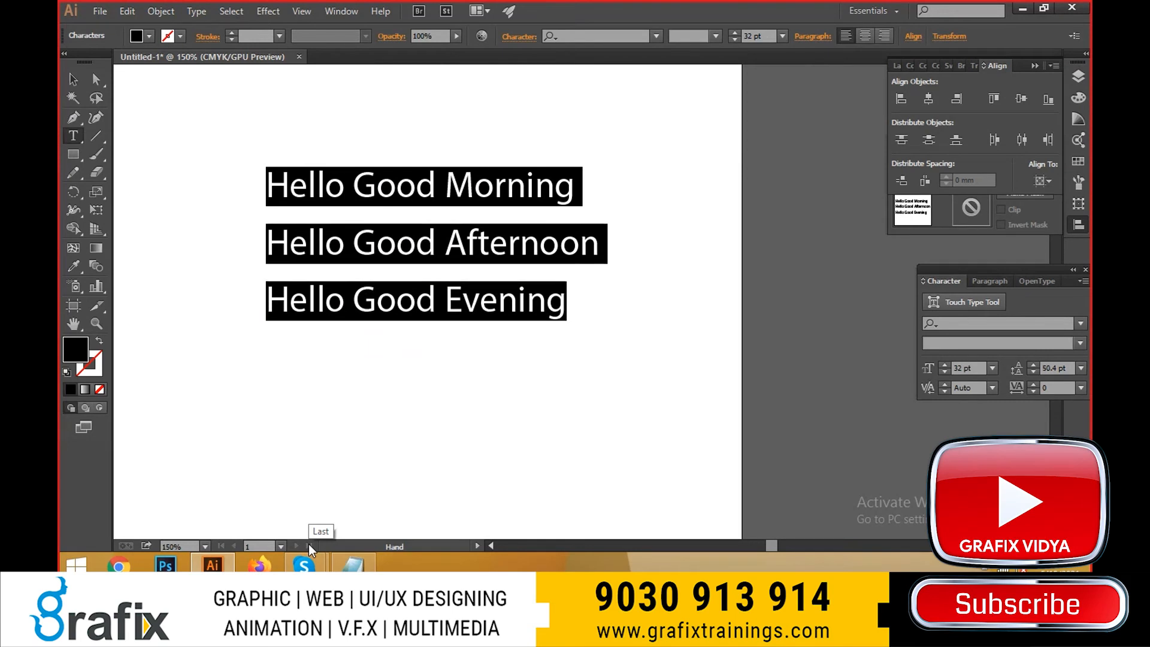
pyautogui.hotkey('alt', 'Down')
pyautogui.hotkey('alt', 'Down')
pyautogui.hotkey('alt', 'Down')
pyautogui.hotkey('alt', 'Down')
pyautogui.hotkey('alt', 'Down')
pyautogui.hotkey('alt', 'Tab')
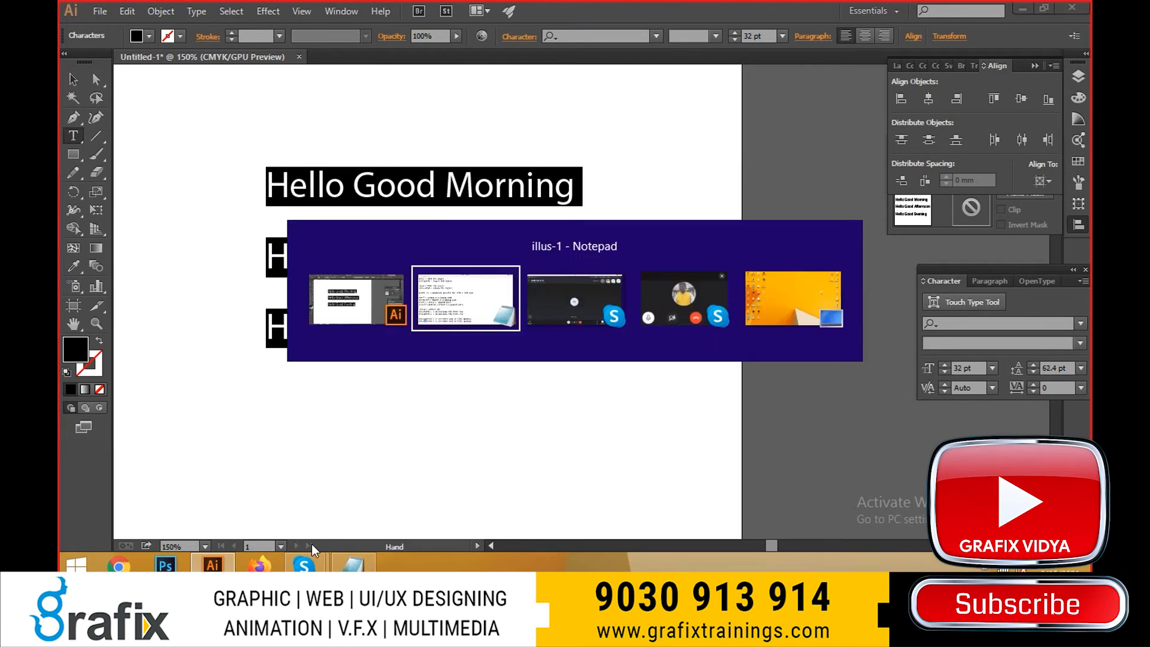
# - Switch to the Notepad notes and edit the two spacing lines so ctrl+downarrow says "to increase" and ctrl+uparrow says "to decrease"
pyautogui.moveTo(127, 487); pyautogui.dragTo(149, 488)
pyautogui.write('down')
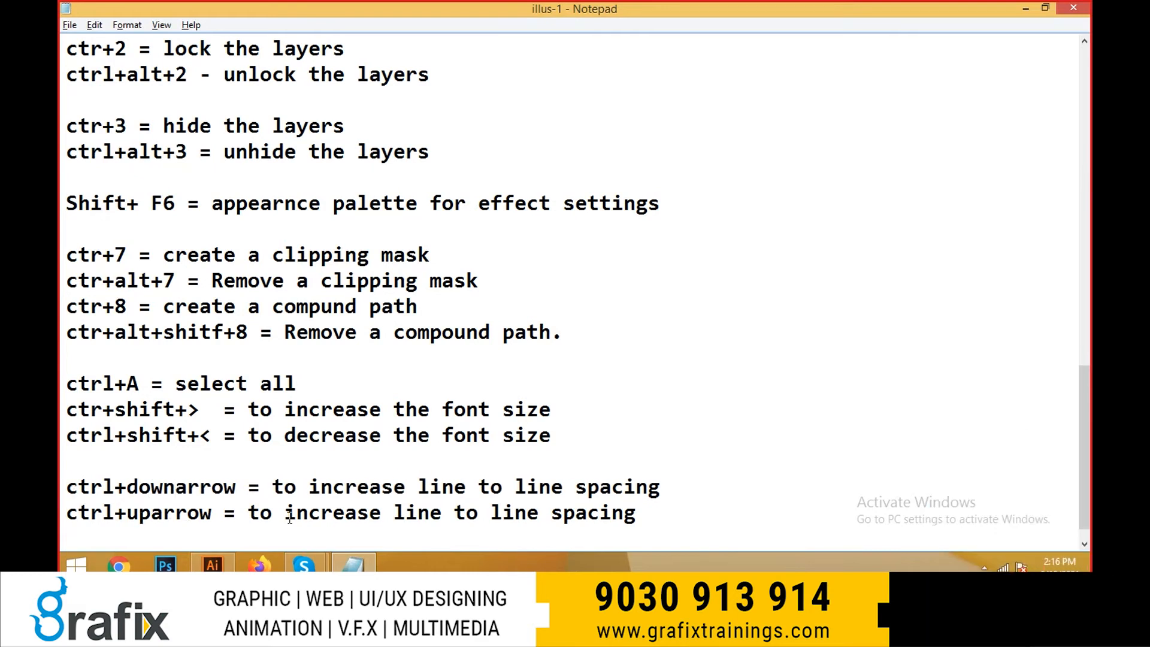
pyautogui.moveTo(286, 516); pyautogui.dragTo(381, 515)
pyautogui.write('decreas')
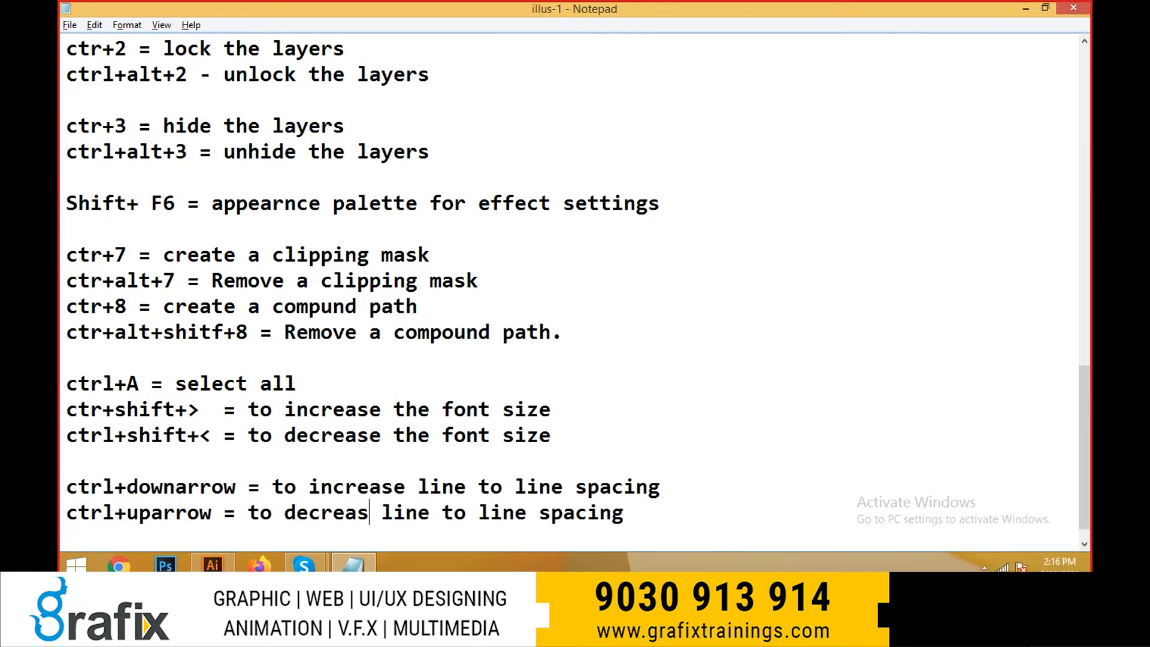
pyautogui.write('e')
# - After a blank line at the end of the notes, start a new entry reading "Ctrl+ Left Arrow"
pyautogui.scroll(-1, 699, 473)
pyautogui.click(699, 478)
pyautogui.press('Return')
pyautogui.press('Return')
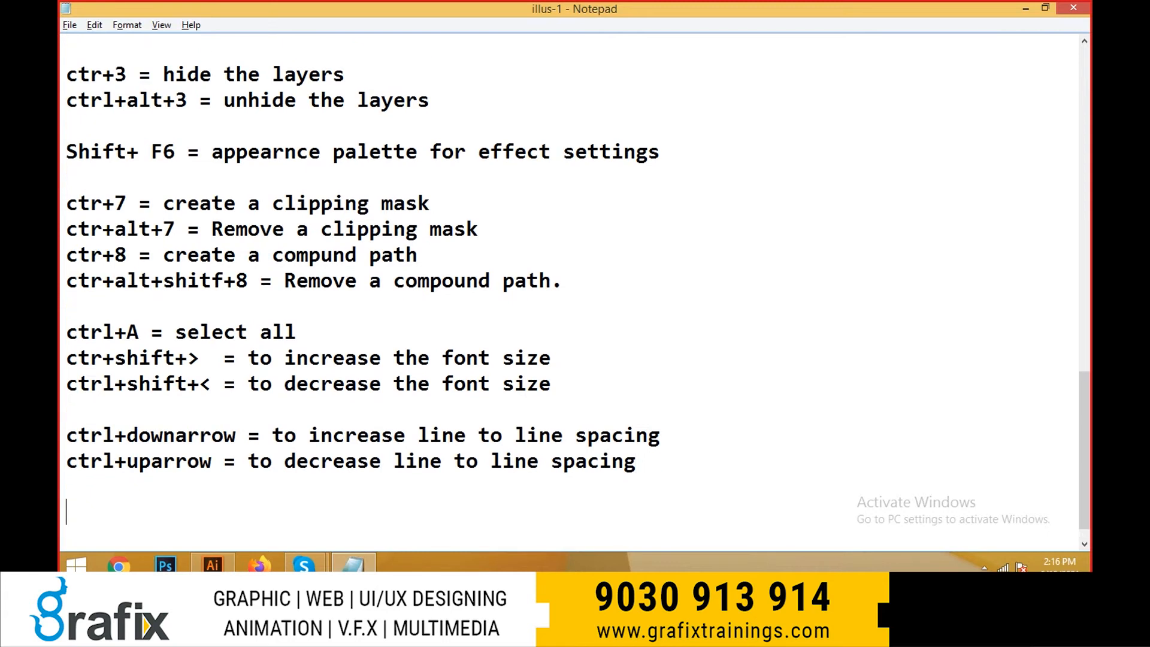
pyautogui.write('Ctel')
pyautogui.press('BackSpace')
pyautogui.write('rk')
pyautogui.press('BackSpace')
pyautogui.press('BackSpace')
pyautogui.press('BackSpace')
pyautogui.write('rl+ Left Arrow')
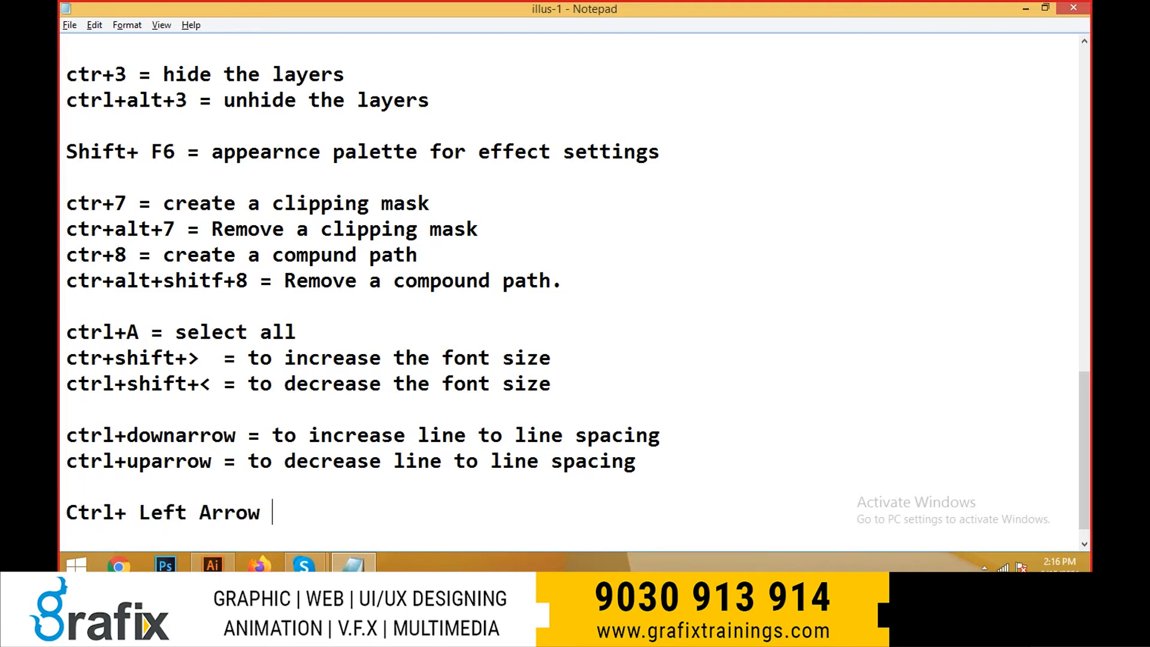
# - Change the new entry's key combination to "Ctrl+ Left & Righ Arrown"
pyautogui.press('BackSpace')
pyautogui.press('BackSpace')
pyautogui.press('BackSpace')
pyautogui.press('BackSpace')
pyautogui.press('BackSpace')
pyautogui.press('BackSpace')
pyautogui.write('a')
pyautogui.write('&')
pyautogui.write(' Arr')
pyautogui.press('BackSpace')
pyautogui.press('BackSpace')
pyautogui.press('BackSpace')
pyautogui.write('rig')
pyautogui.press('BackSpace')
pyautogui.press('BackSpace')
pyautogui.write('Righ ')
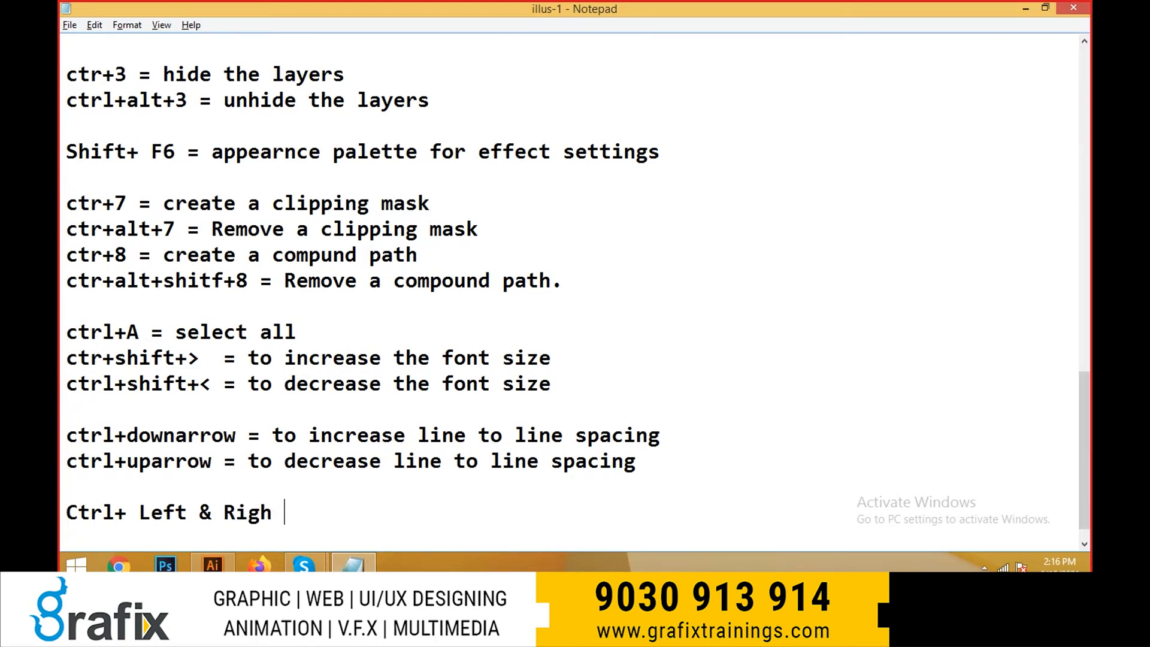
pyautogui.write('Arrown = to increase ')
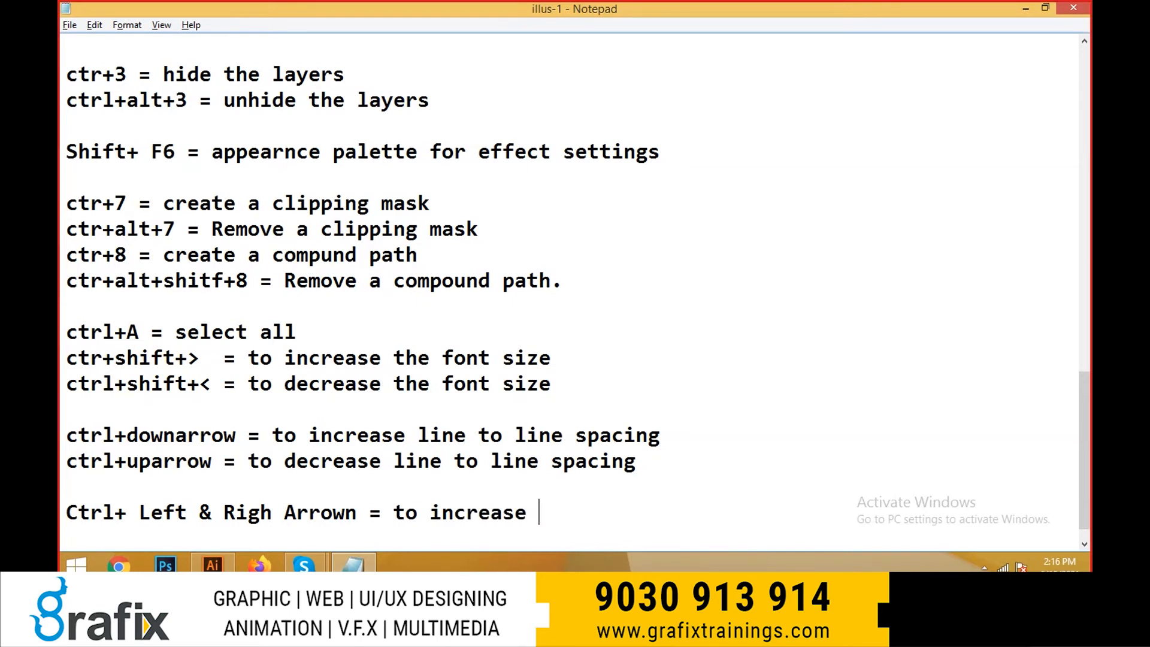
pyautogui.write('& decrease and ch')
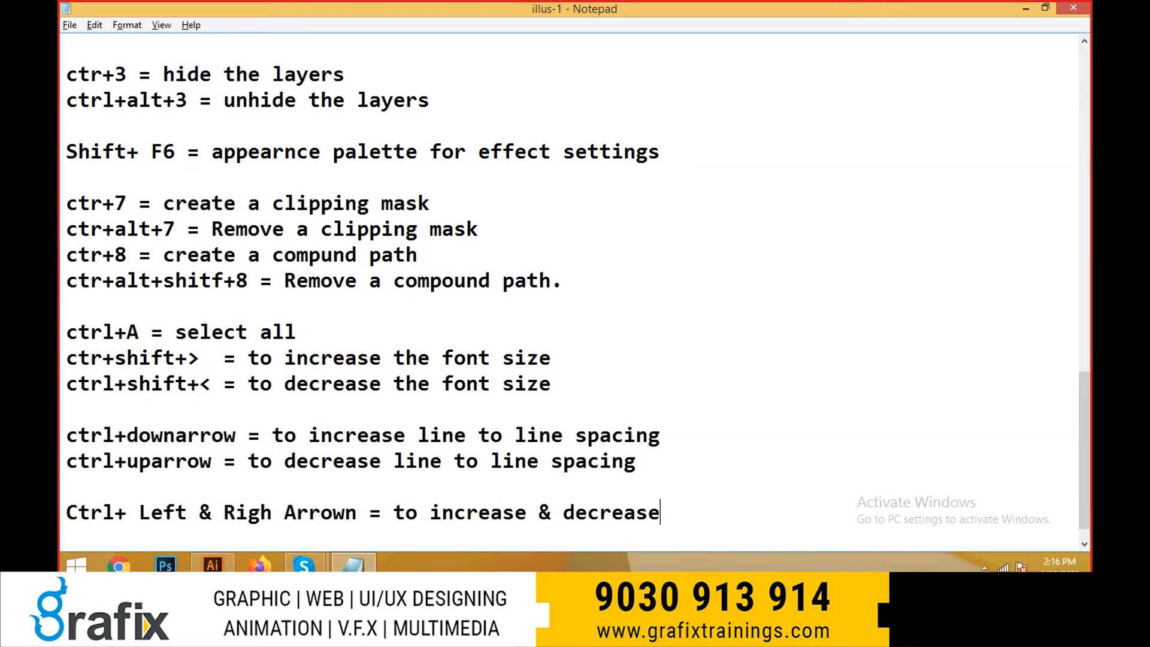
# - Complete the entry with "= to increase & decrease the character to charater spacing" and start a new line below it
pyautogui.press('BackSpace')
pyautogui.press('BackSpace')
pyautogui.press('BackSpace')
pyautogui.press('BackSpace')
pyautogui.press('BackSpace')
pyautogui.press('BackSpace')
pyautogui.write('the cha')
pyautogui.press('BackSpace')
pyautogui.write('ha')
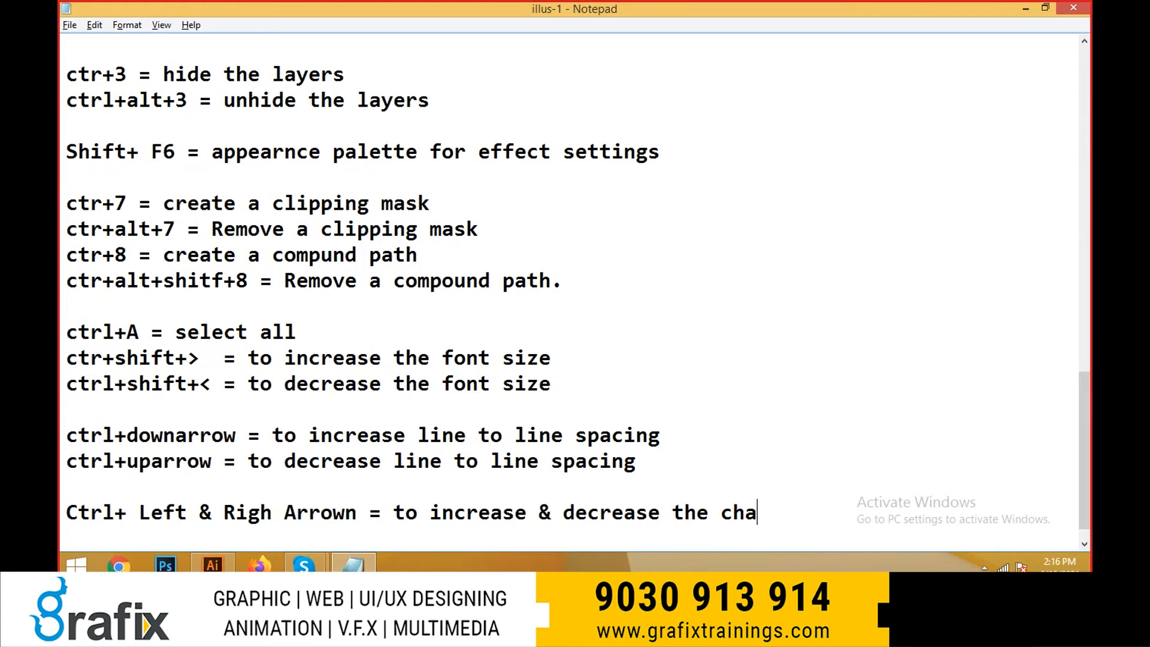
pyautogui.write('racter to charate')
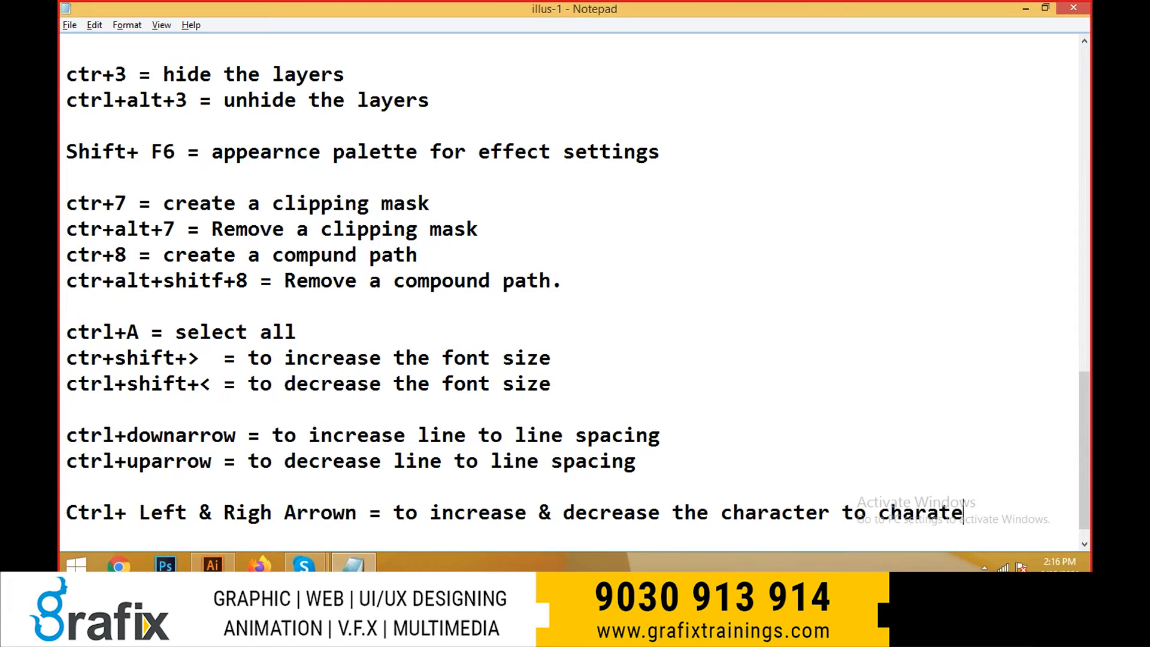
pyautogui.press('BackSpace')
pyautogui.press('BackSpace')
pyautogui.write('er spacing')
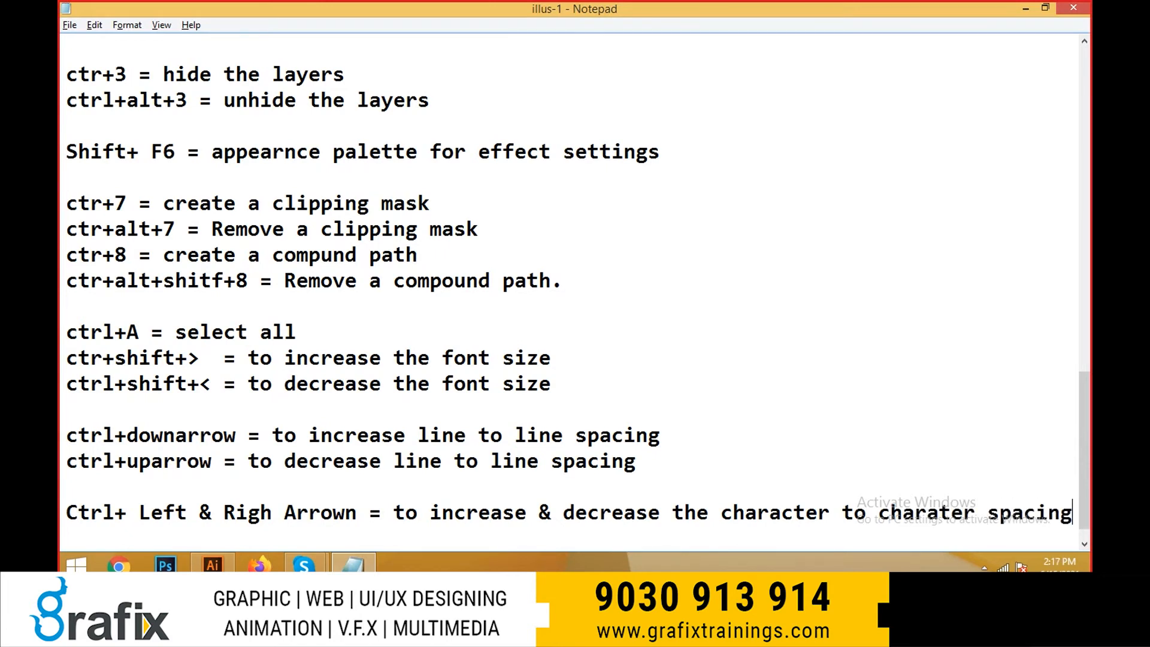
pyautogui.press('Return')
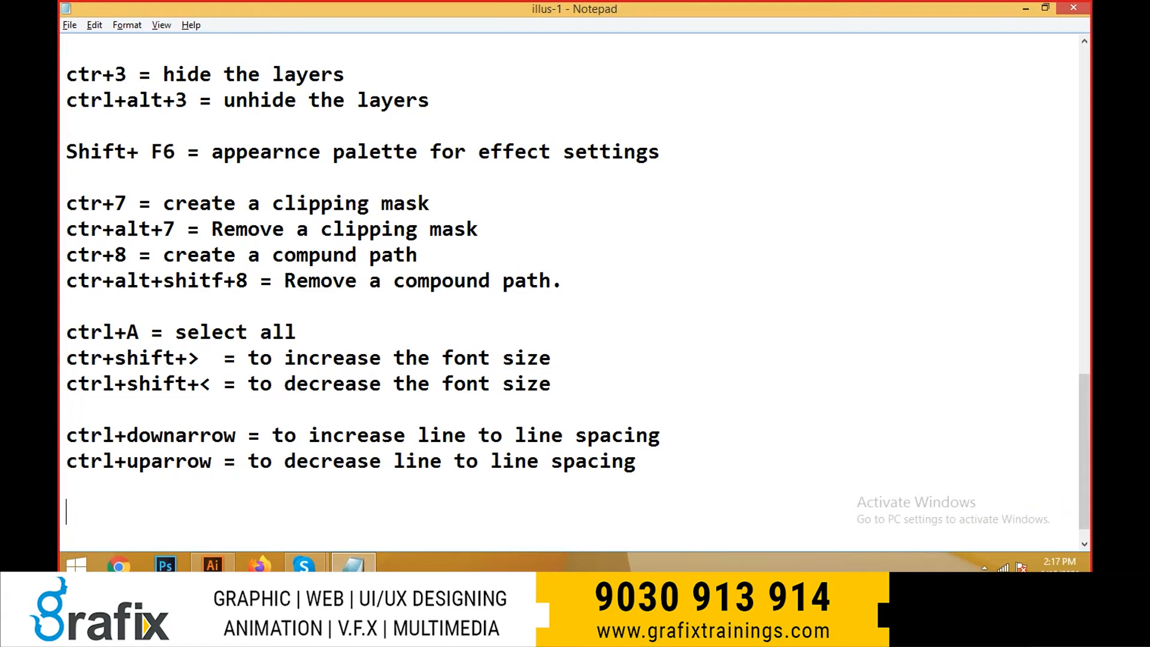
# - Correct the key names in the last entry to "Rigth Arrow"
pyautogui.moveTo(739, 484); pyautogui.dragTo(966, 487)
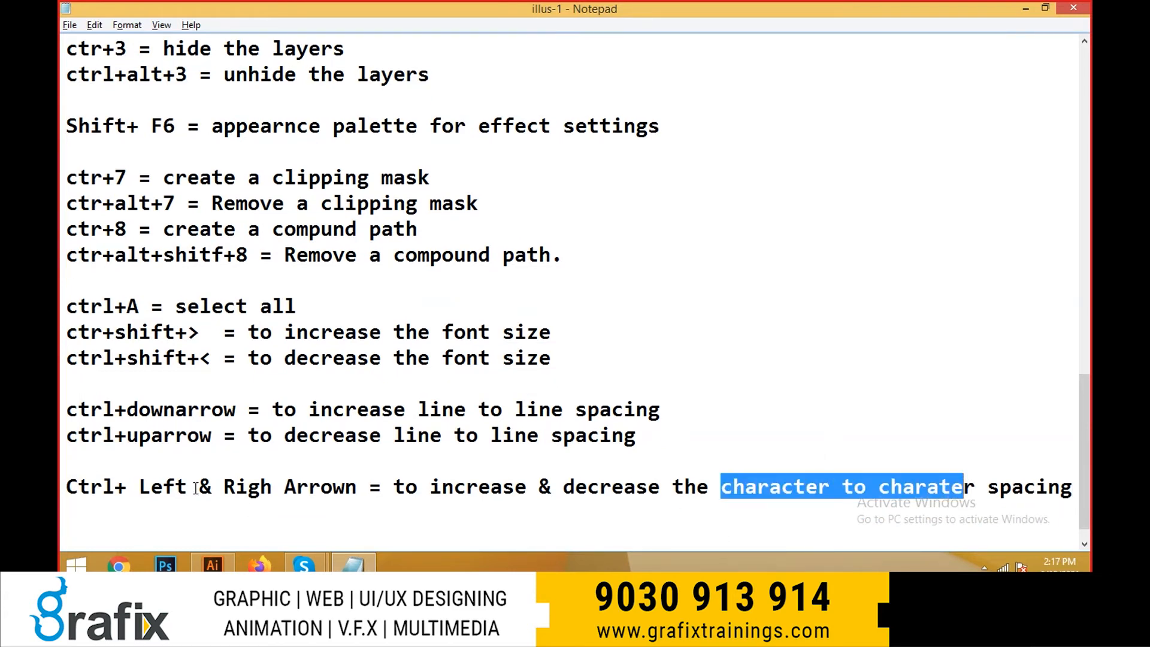
pyautogui.moveTo(80, 470); pyautogui.dragTo(130, 480)
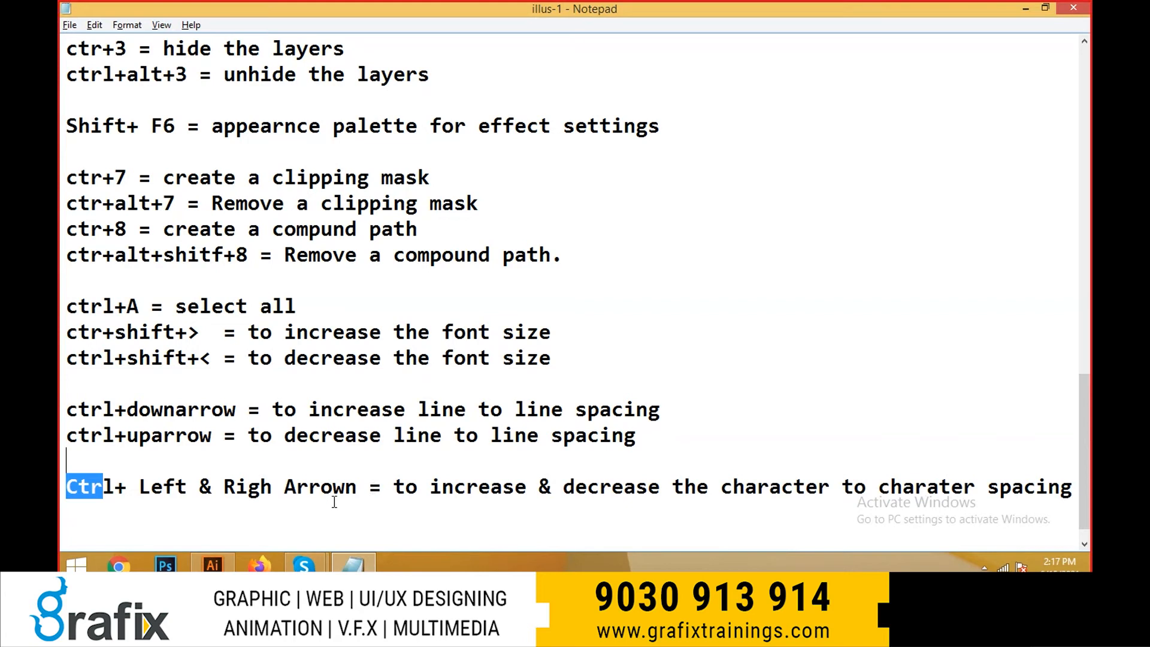
pyautogui.click(264, 485)
pyautogui.write('t')
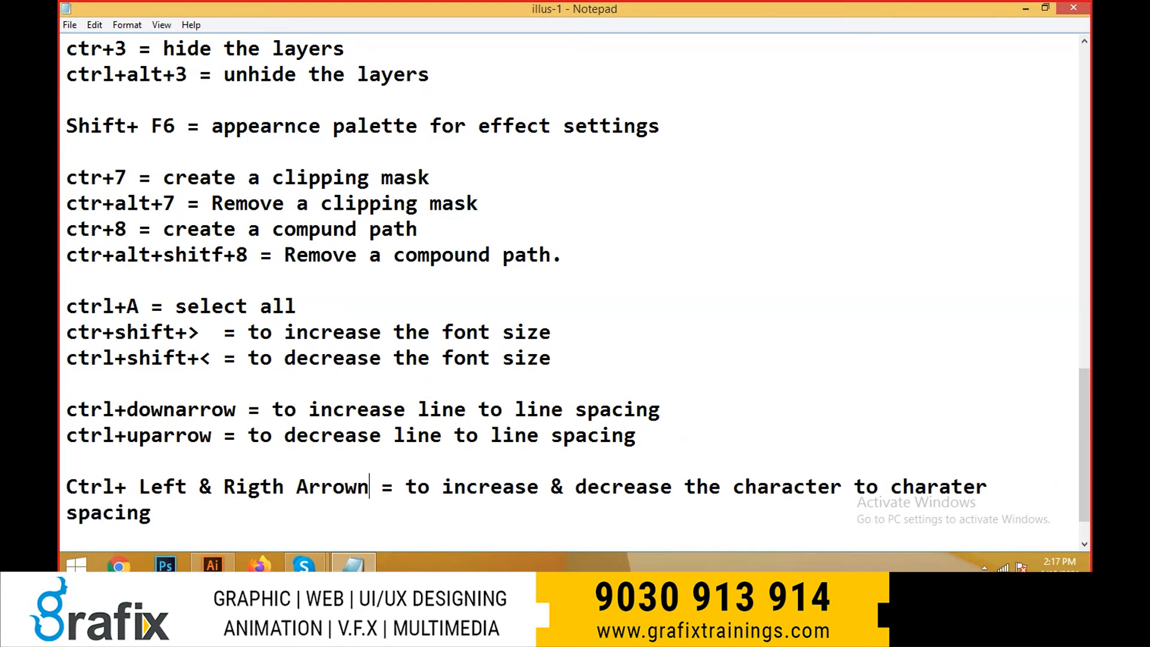
pyautogui.press('BackSpace')
# - Switch to Illustrator and increase the tracking of the selected three-line text to 60
pyautogui.hotkey('alt', 'Tab')
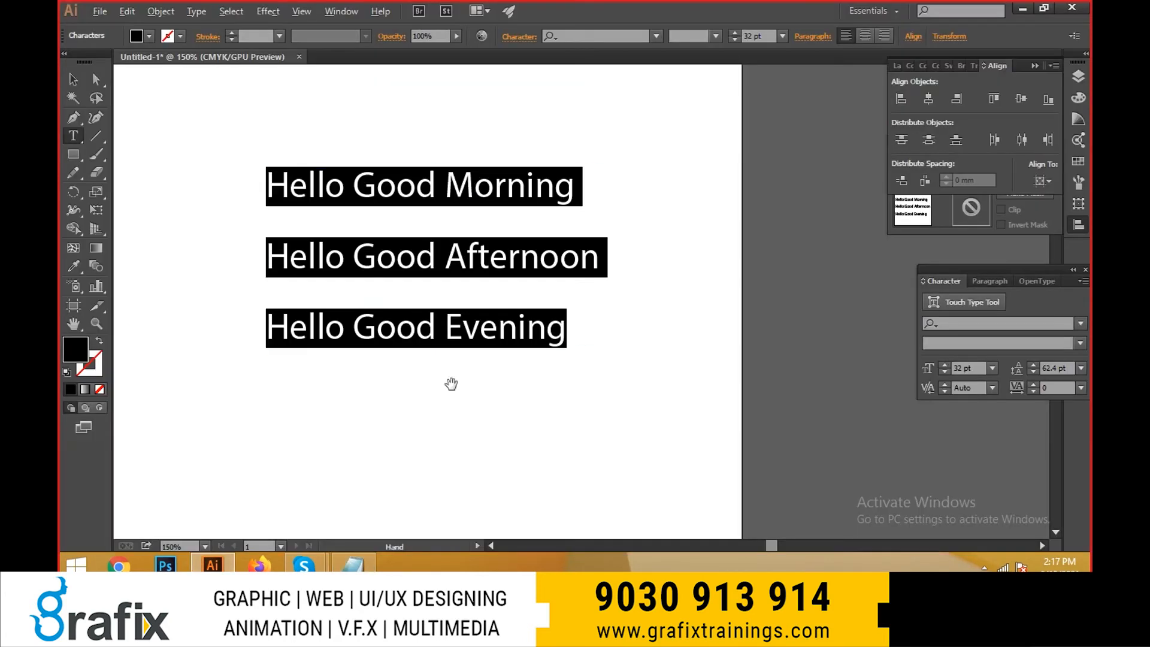
pyautogui.hotkey('alt', 'Right')
pyautogui.hotkey('alt', 'Right')
pyautogui.hotkey('alt', 'Right')
pyautogui.hotkey('alt', 'Right')
pyautogui.hotkey('alt', 'Right')
# - Switch to Skype and, in the call's participant list, mute the other participant whose microphone is on
pyautogui.hotkey('alt', 'Tab')
pyautogui.hotkey('alt', 'Tab')
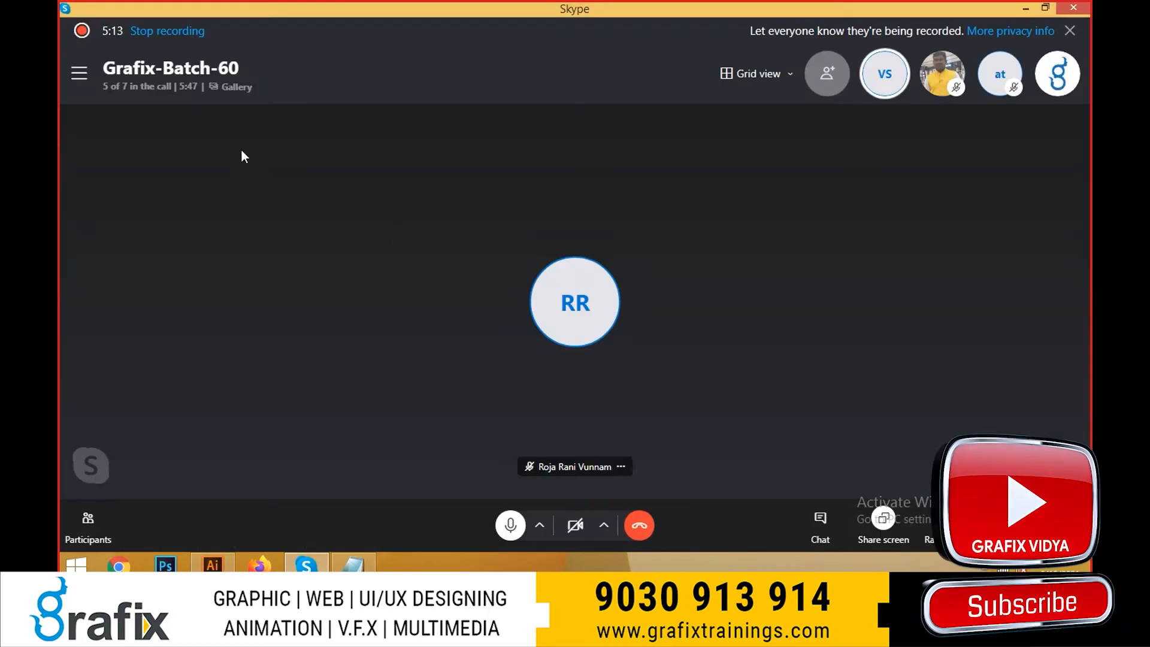
pyautogui.click(138, 87)
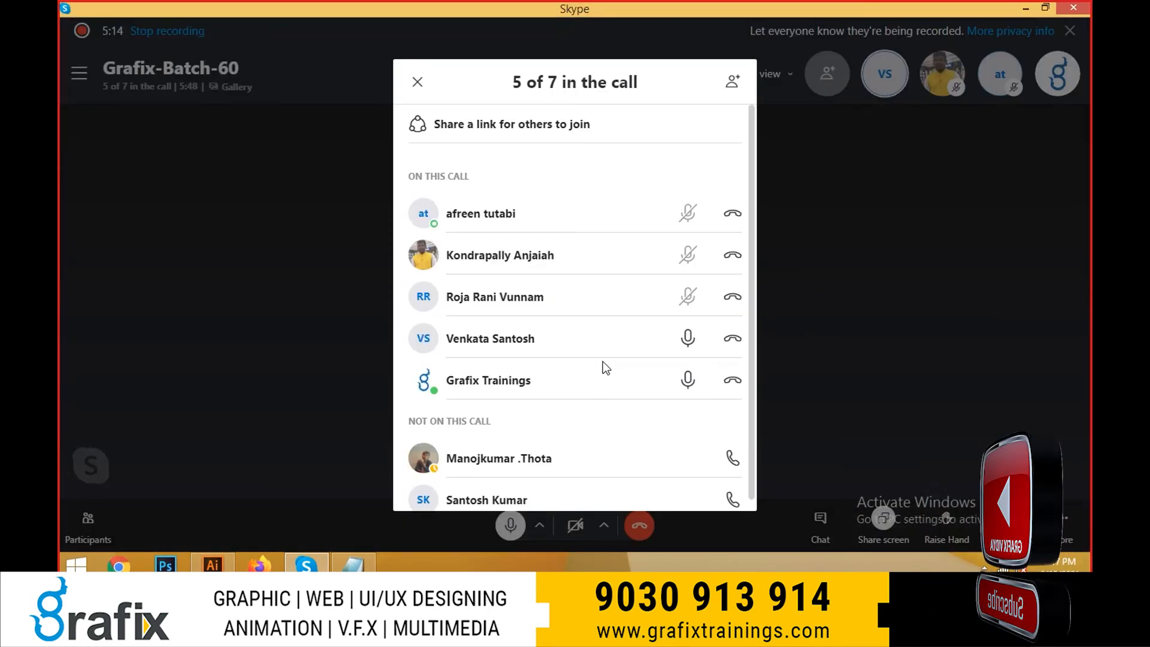
pyautogui.click(687, 349)
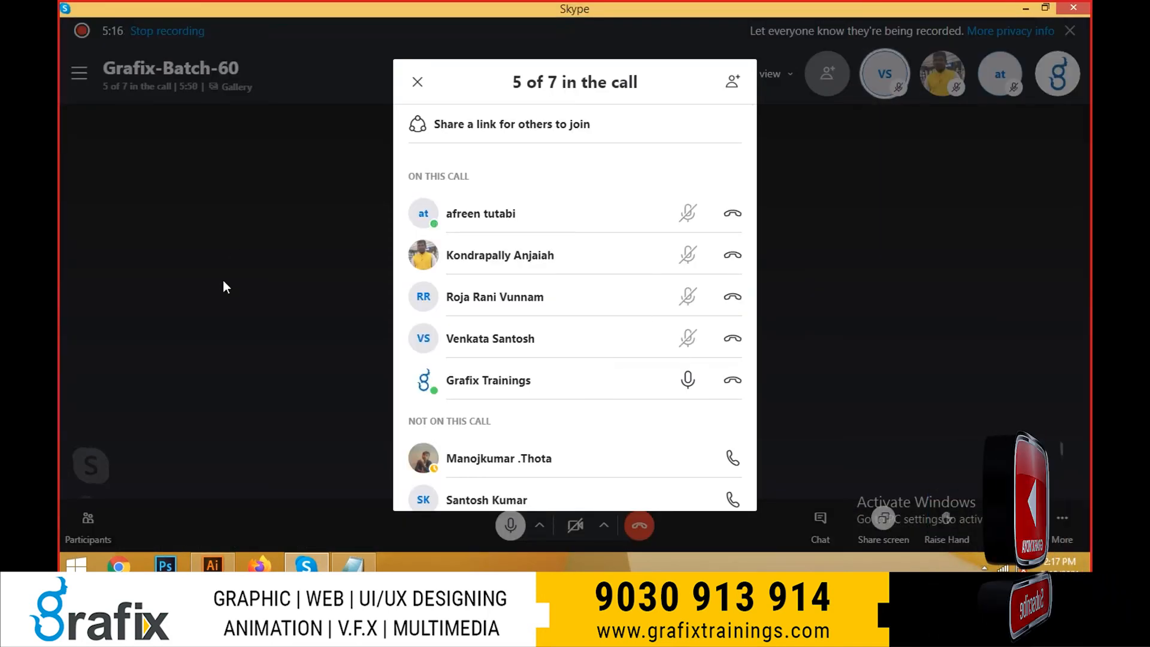
# - Switch back to Illustrator, increase the selected text's leading to 64.4 pt and vary its tracking, ending at 120
pyautogui.hotkey('alt', 'Tab')
pyautogui.hotkey('alt', 'Down')
pyautogui.hotkey('alt', 'Left')
pyautogui.hotkey('alt', 'Left')
pyautogui.hotkey('alt', 'Left')
pyautogui.hotkey('alt', 'Left')
pyautogui.hotkey('alt', 'Left')
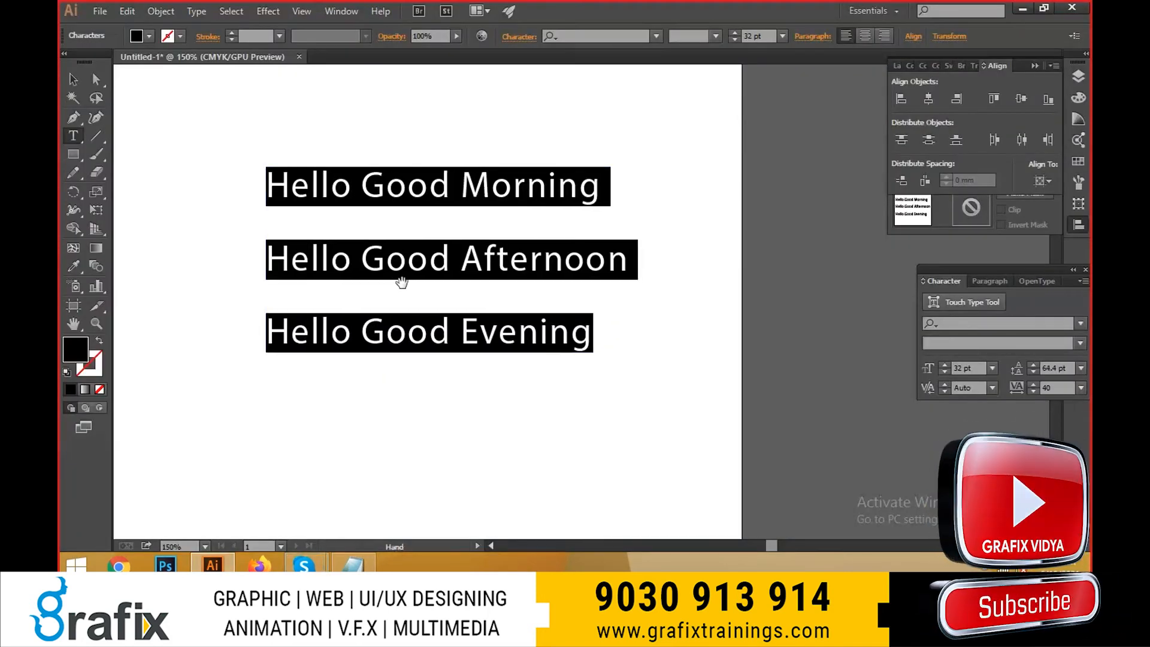
pyautogui.hotkey('alt', 'Right')
pyautogui.hotkey('alt', 'Right')
pyautogui.hotkey('alt', 'Right')
pyautogui.hotkey('alt', 'Right')
pyautogui.hotkey('alt', 'Right')
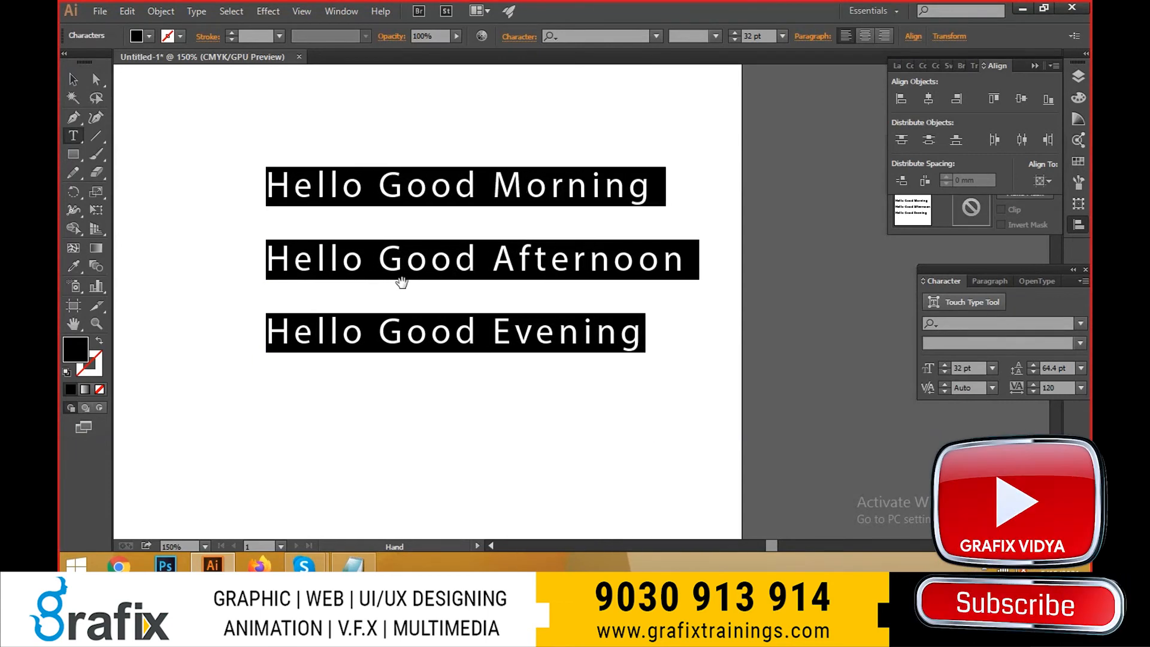
# - Vary the tracking of the selected three-line text down and up in increments, ending at 80
pyautogui.hotkey('alt', 'Left')
pyautogui.hotkey('alt', 'Left')
pyautogui.hotkey('alt', 'Left')
pyautogui.hotkey('alt', 'Right')
pyautogui.hotkey('alt', 'Right')
pyautogui.hotkey('alt', 'Right')
pyautogui.hotkey('alt', 'Right')
pyautogui.hotkey('alt', 'Right')
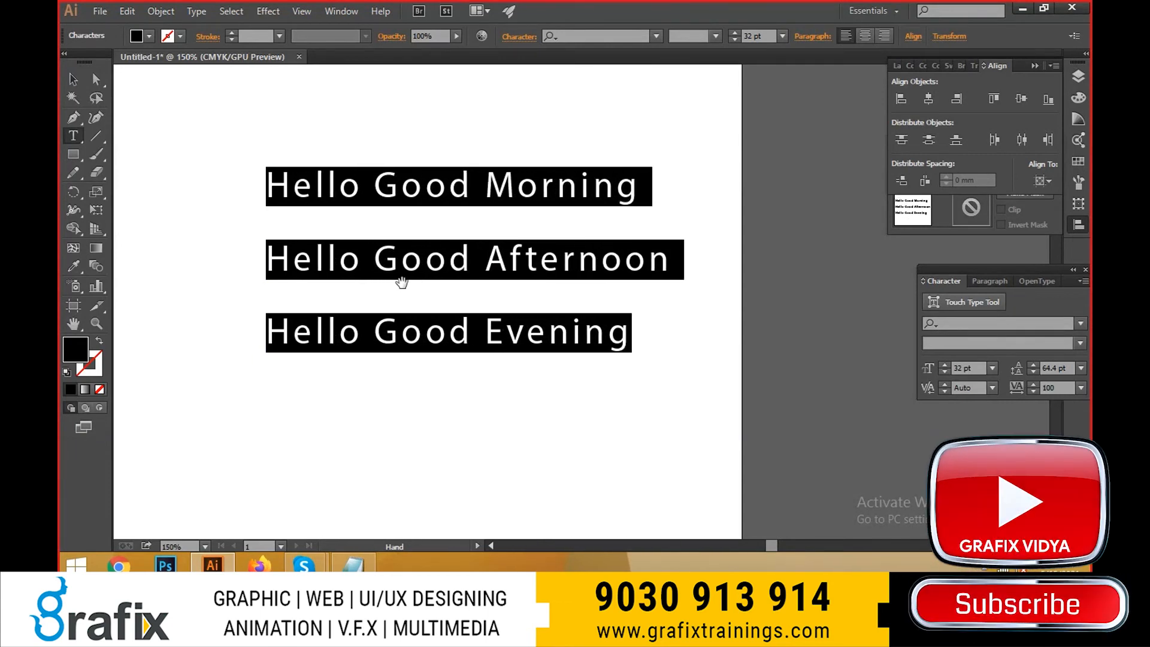
pyautogui.hotkey('alt', 'Left')
pyautogui.hotkey('alt', 'Left')
pyautogui.hotkey('alt', 'Left')
pyautogui.hotkey('alt', 'Left')
pyautogui.hotkey('alt', 'Left')
pyautogui.hotkey('alt', 'Left')
pyautogui.hotkey('alt', 'Right')
pyautogui.hotkey('alt', 'Right')
pyautogui.hotkey('alt', 'Right')
pyautogui.hotkey('alt', 'Right')
pyautogui.hotkey('alt', 'Right')
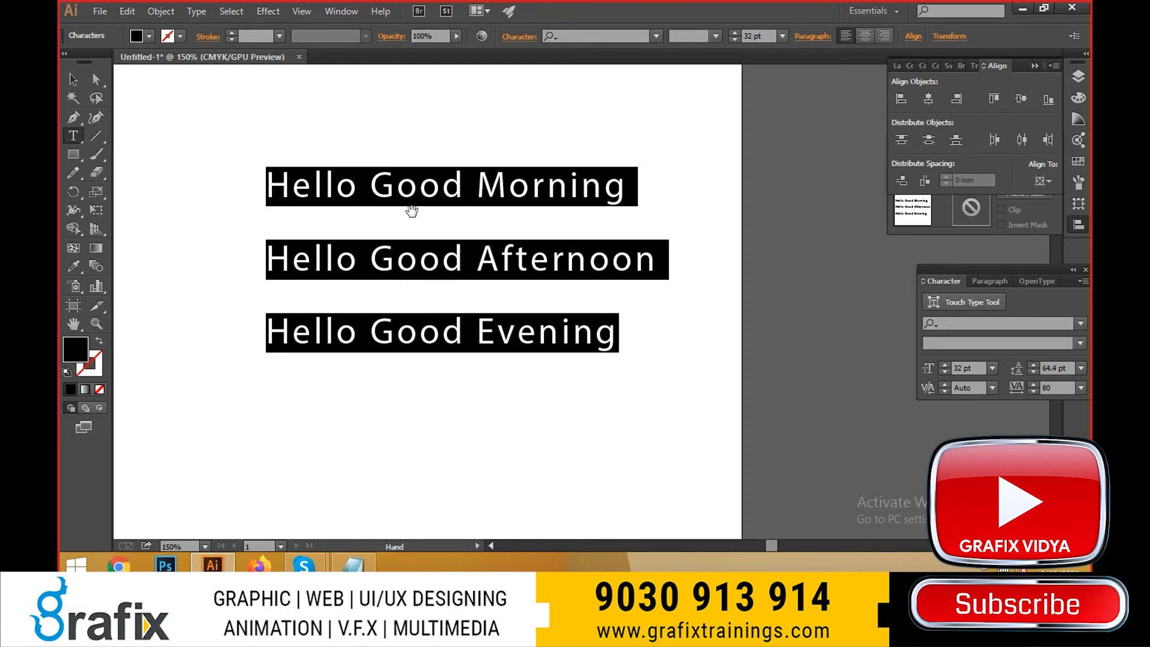
# - Move the Character panel beside the text and decrease the selected text's leading to 54.4 pt
pyautogui.moveTo(1006, 282); pyautogui.dragTo(760, 333)
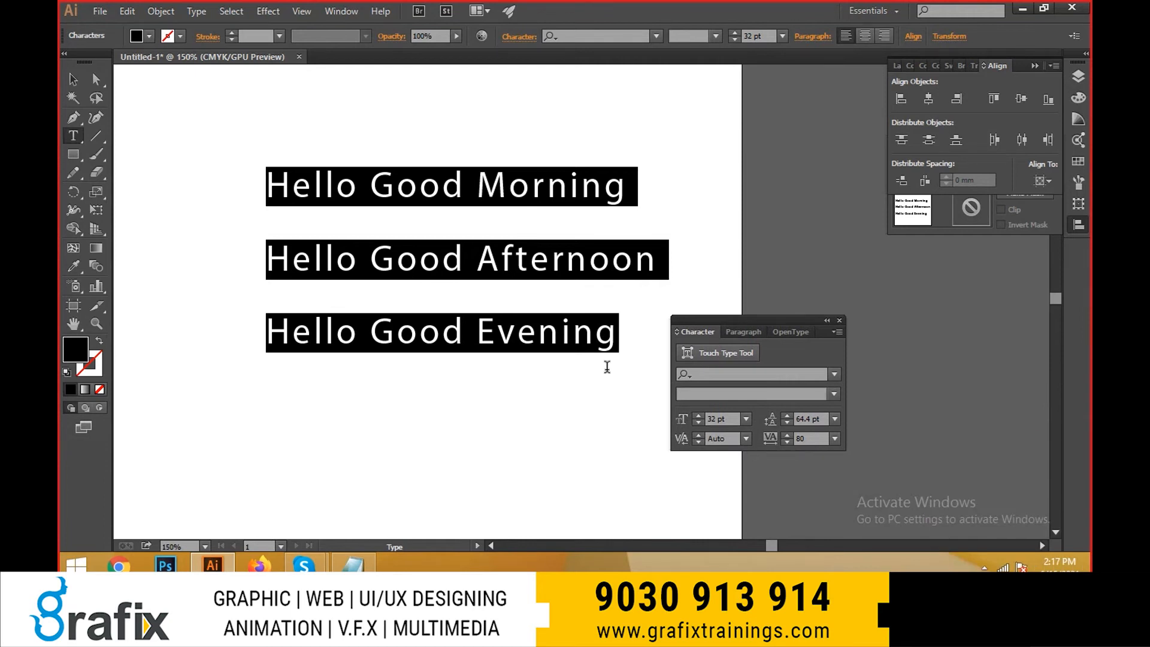
pyautogui.hotkey('alt', 'Up')
pyautogui.hotkey('alt', 'Up')
pyautogui.hotkey('alt', 'Up')
pyautogui.hotkey('alt', 'Up')
pyautogui.hotkey('alt', 'Up')
pyautogui.hotkey('alt', 'Up')
pyautogui.hotkey('alt', 'Up')
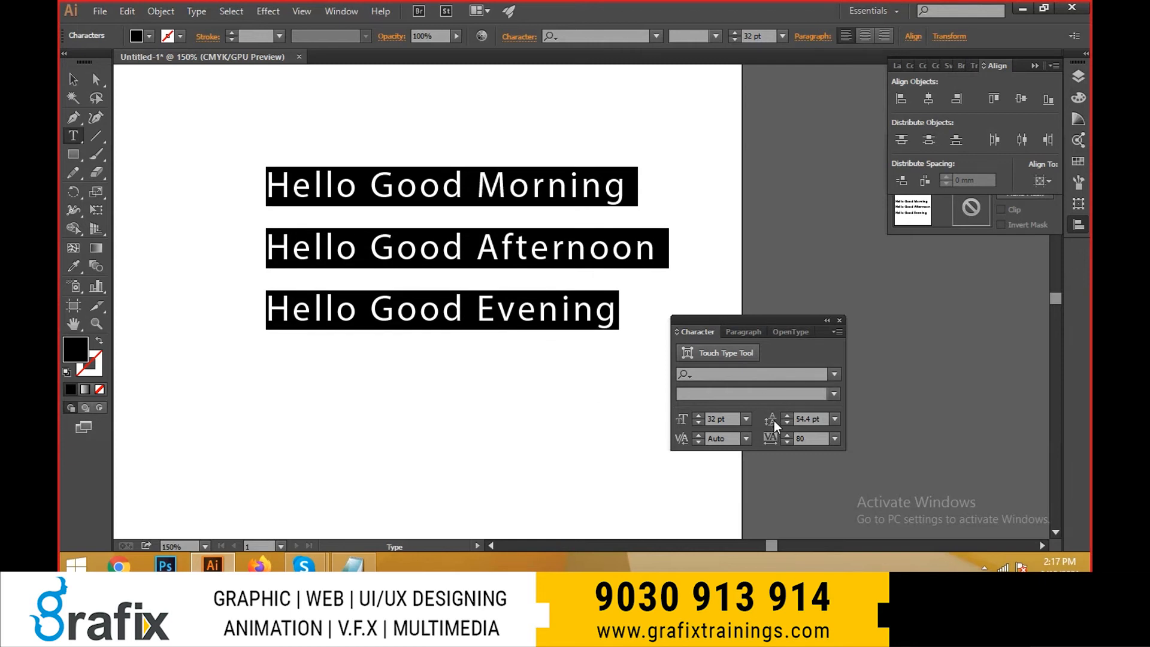
# - Move the Character panel clear of the text and reset the leading, trying 0 before choosing Auto
pyautogui.moveTo(732, 318); pyautogui.dragTo(794, 305)
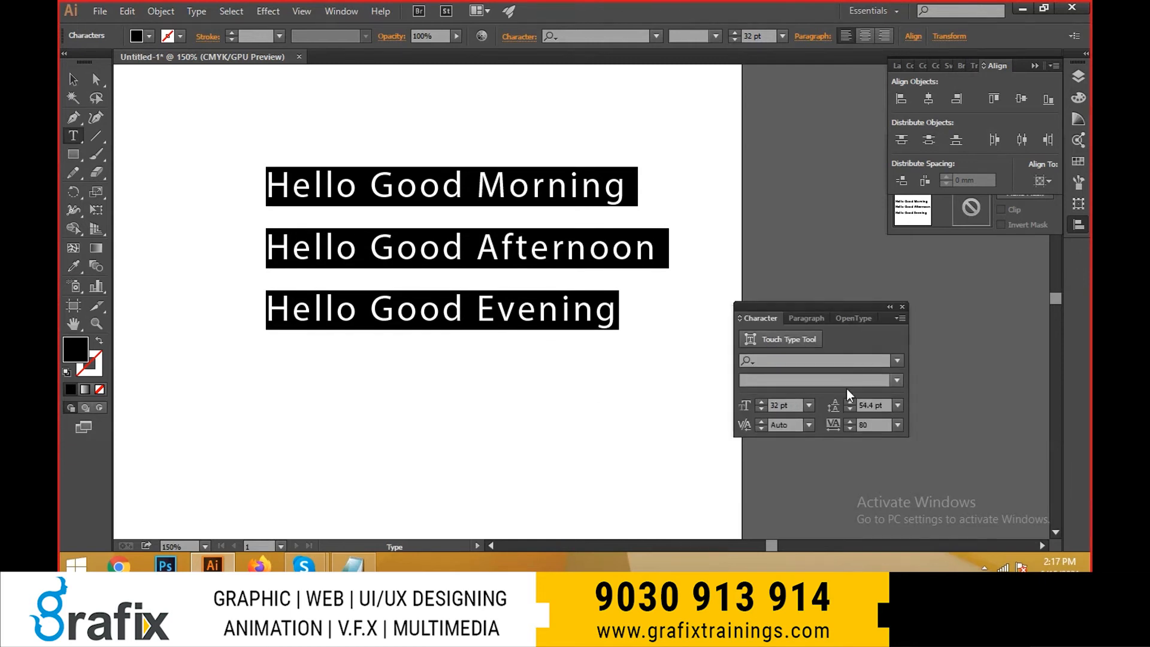
pyautogui.click(888, 406)
pyautogui.write('0')
pyautogui.press('Return')
pyautogui.click(897, 406)
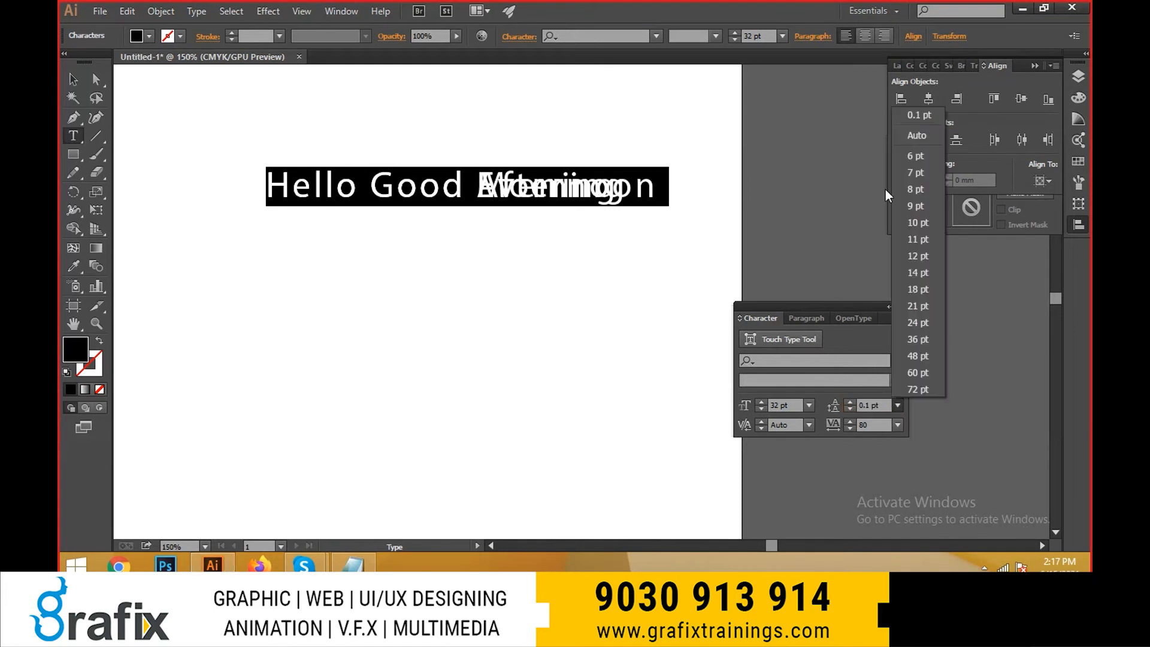
pyautogui.click(899, 137)
# - Set the tracking of the selected three-line text to 0
pyautogui.click(881, 425)
pyautogui.write('0')
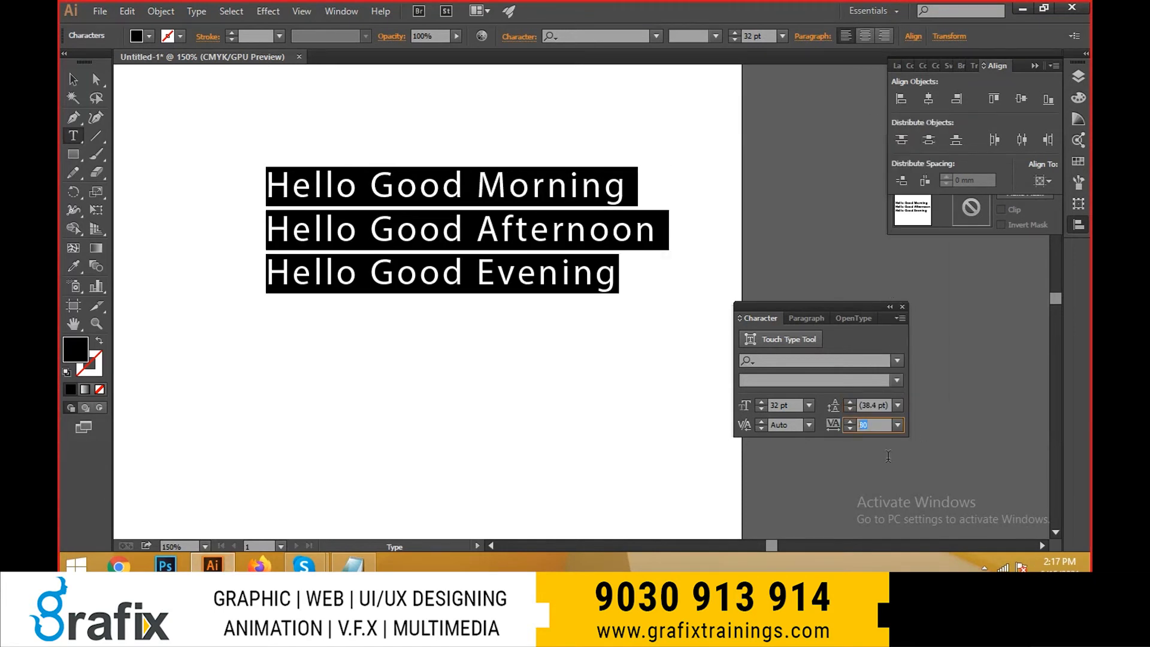
pyautogui.press('Return')
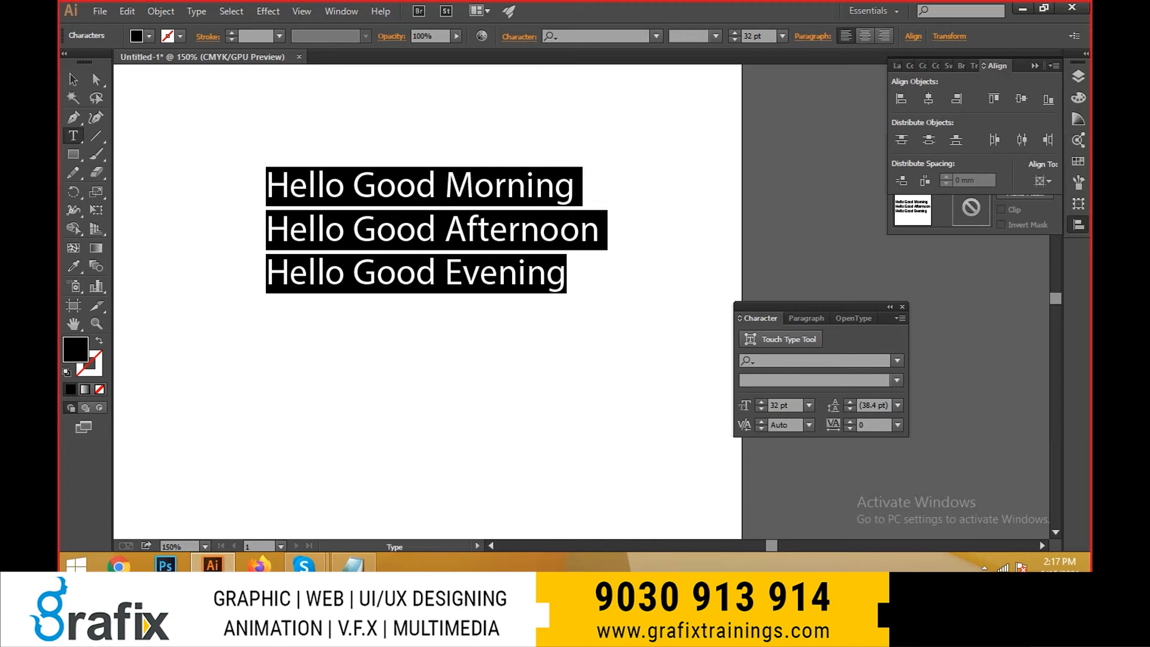
# - Decrease and increase the selected text's font size, ending at 32 pt, and increase its leading to 44.4 pt
pyautogui.scroll(2, 428, 258)
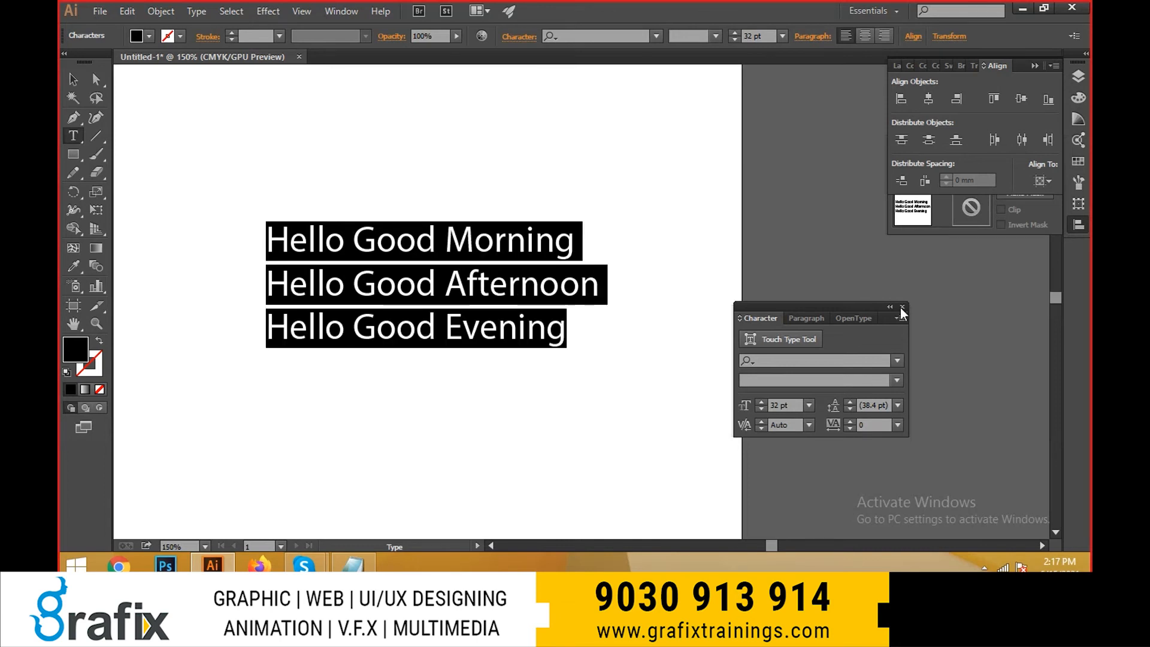
pyautogui.press('ctrl')
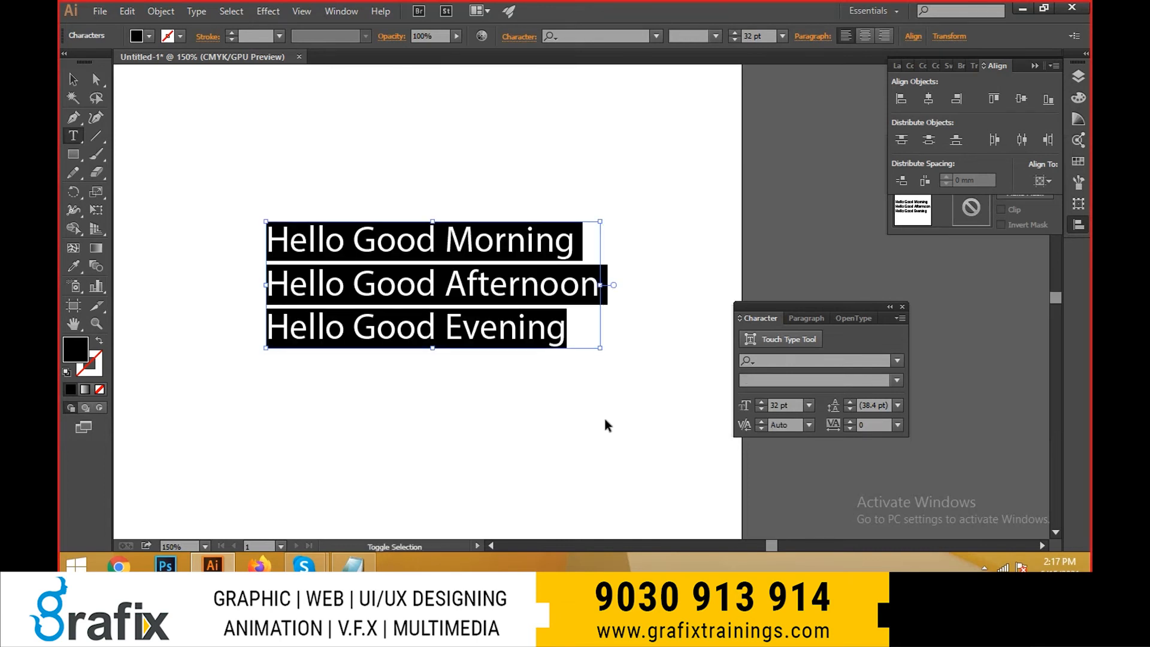
pyautogui.hotkey('ctrl', 'shift', ',')
pyautogui.hotkey('ctrl', 'shift', ',')
pyautogui.hotkey('ctrl', 'shift', '.')
pyautogui.hotkey('ctrl', 'shift', '.')
pyautogui.hotkey('alt', 'Down')
pyautogui.hotkey('alt', 'Down')
pyautogui.hotkey('alt', 'Down')
pyautogui.hotkey('alt', 'Down')
pyautogui.hotkey('alt', 'Down')
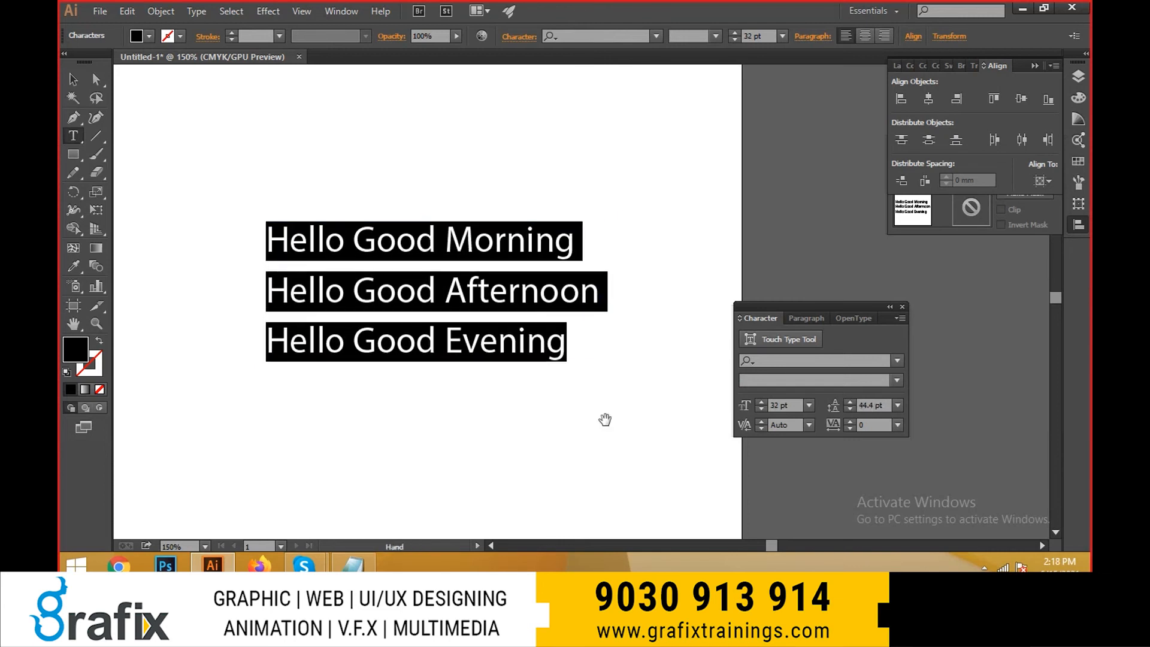
# - Vary the leading of the selected three-line text in increments, ending at 46.4 pt, and leave text editing
pyautogui.hotkey('alt', 'Up')
pyautogui.hotkey('alt', 'Up')
pyautogui.hotkey('alt', 'Up')
pyautogui.hotkey('alt', 'Down')
pyautogui.hotkey('alt', 'Down')
pyautogui.hotkey('alt', 'Down')
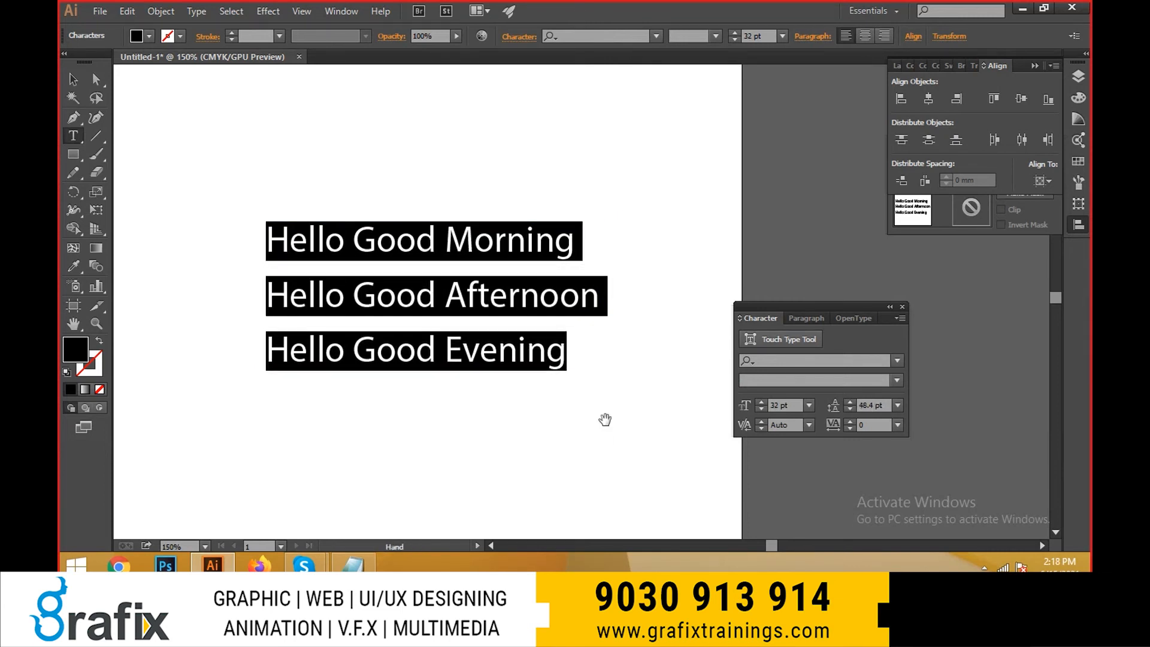
pyautogui.hotkey('alt', 'Up')
pyautogui.hotkey('alt', 'Down')
pyautogui.hotkey('alt', 'Up')
pyautogui.press('Escape')
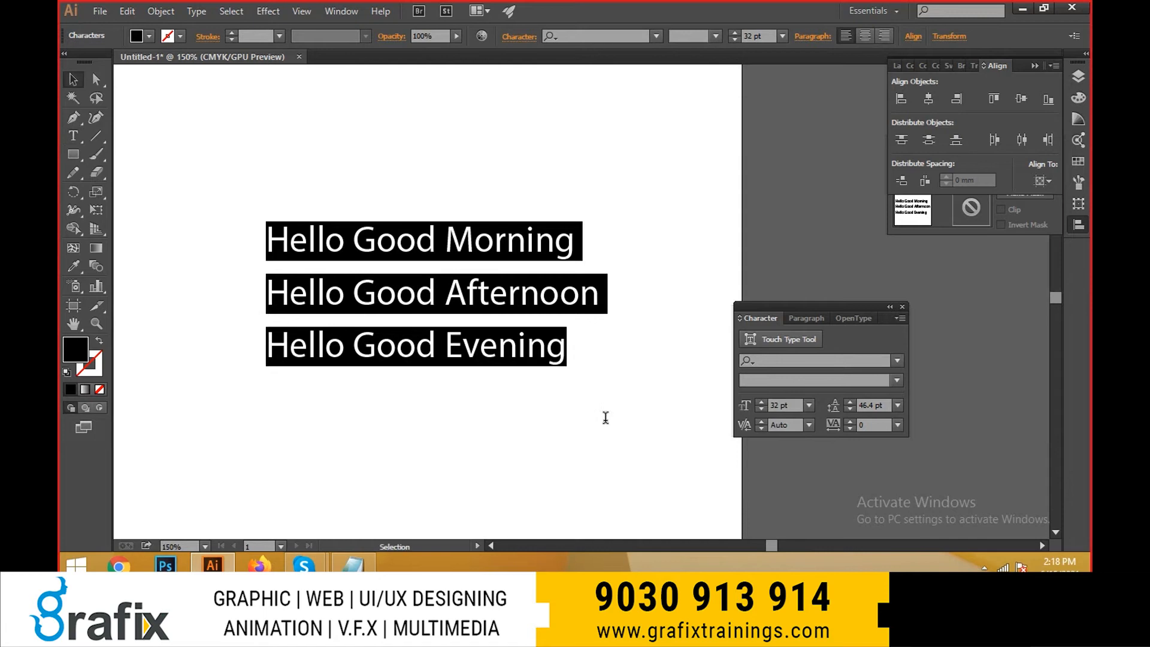
# - Reopen the three-line text for editing, select all of it and display the Character panel
pyautogui.scroll(-1, 517, 357)
pyautogui.doubleClick(482, 315)
pyautogui.hotkey('ctrl', 'a')
pyautogui.hotkey('ctrl', 't')
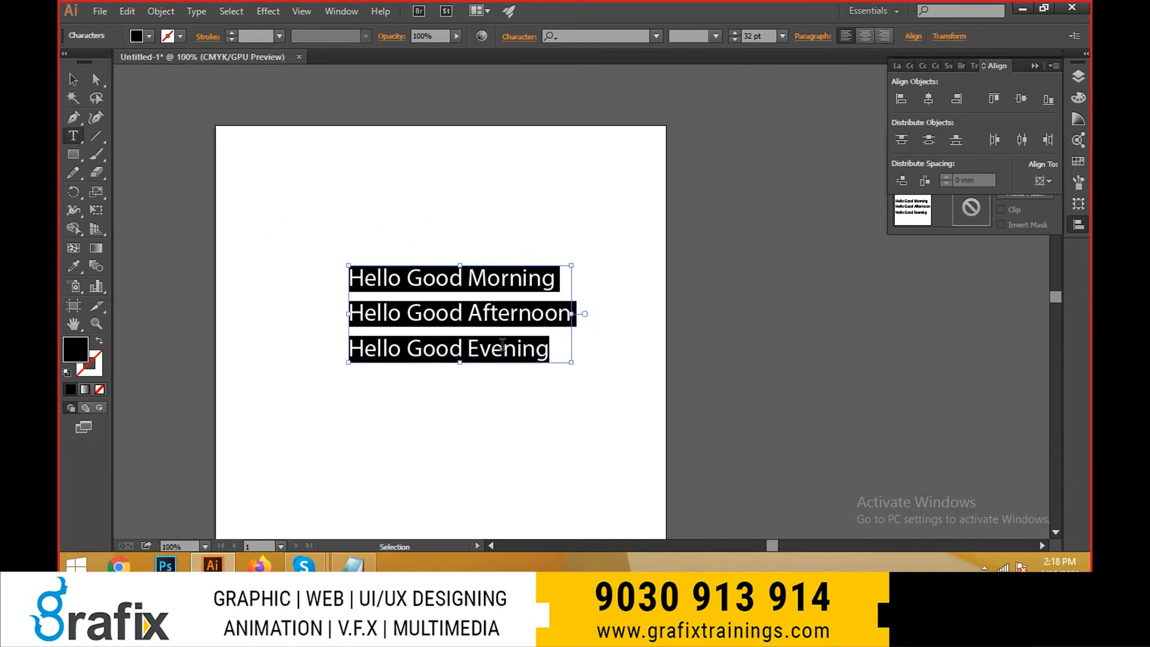
pyautogui.hotkey('ctrl', 't')
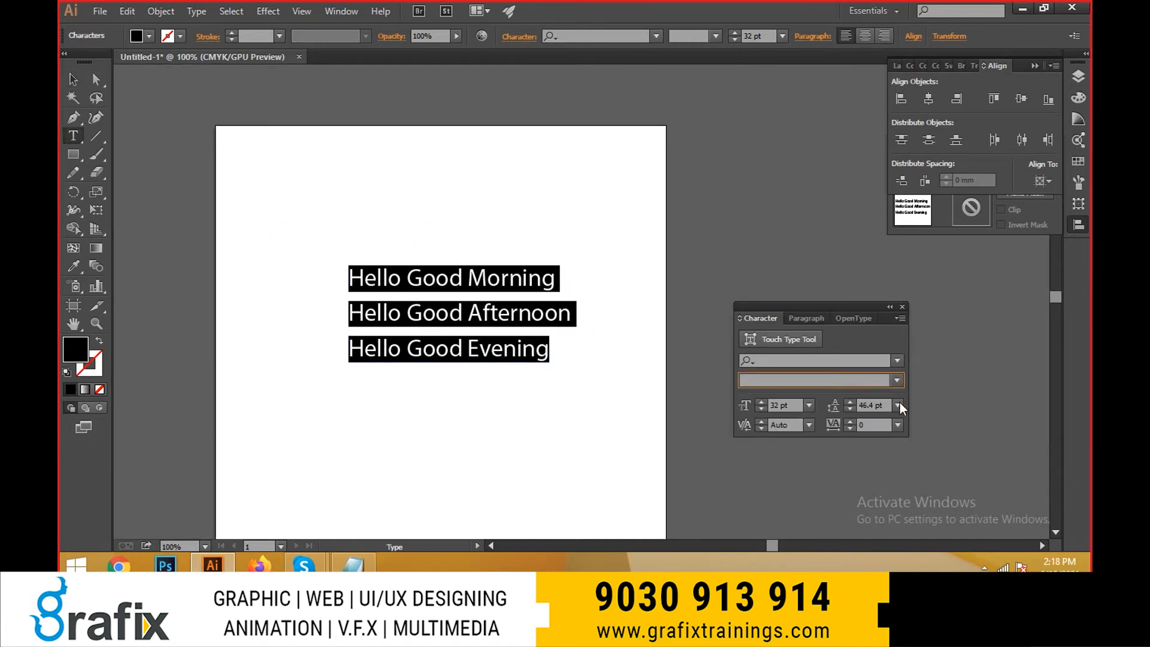
# - Set the font of the selected three-line text to Roboto
pyautogui.click(820, 360)
pyautogui.write('f')
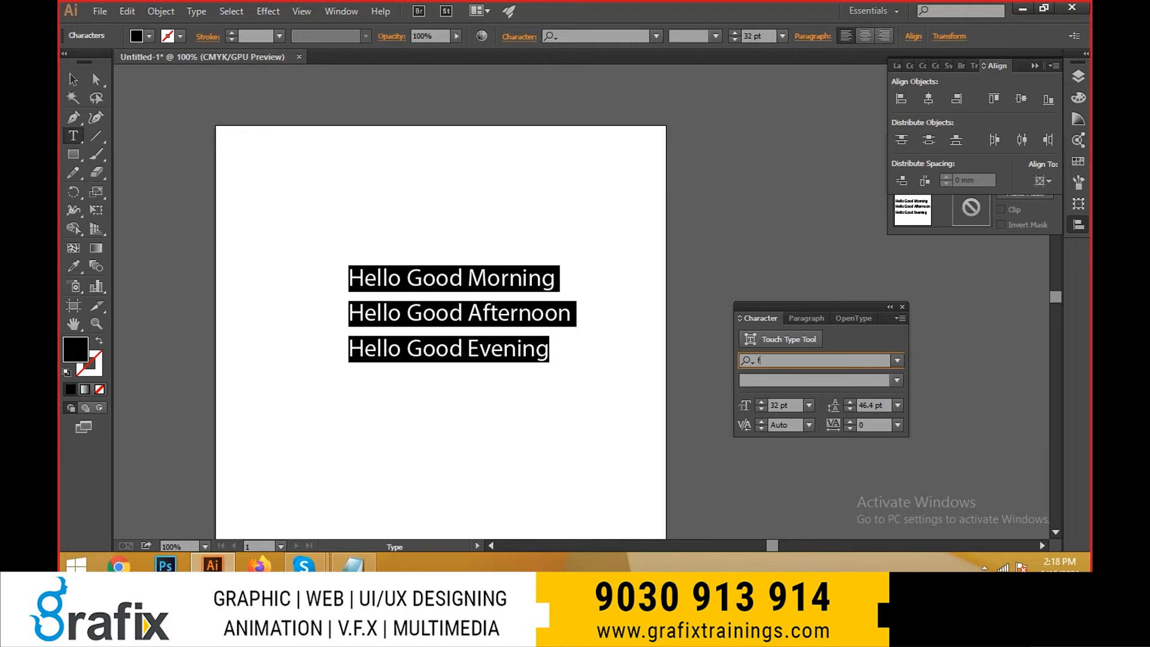
pyautogui.write('obo')
pyautogui.click(886, 467)
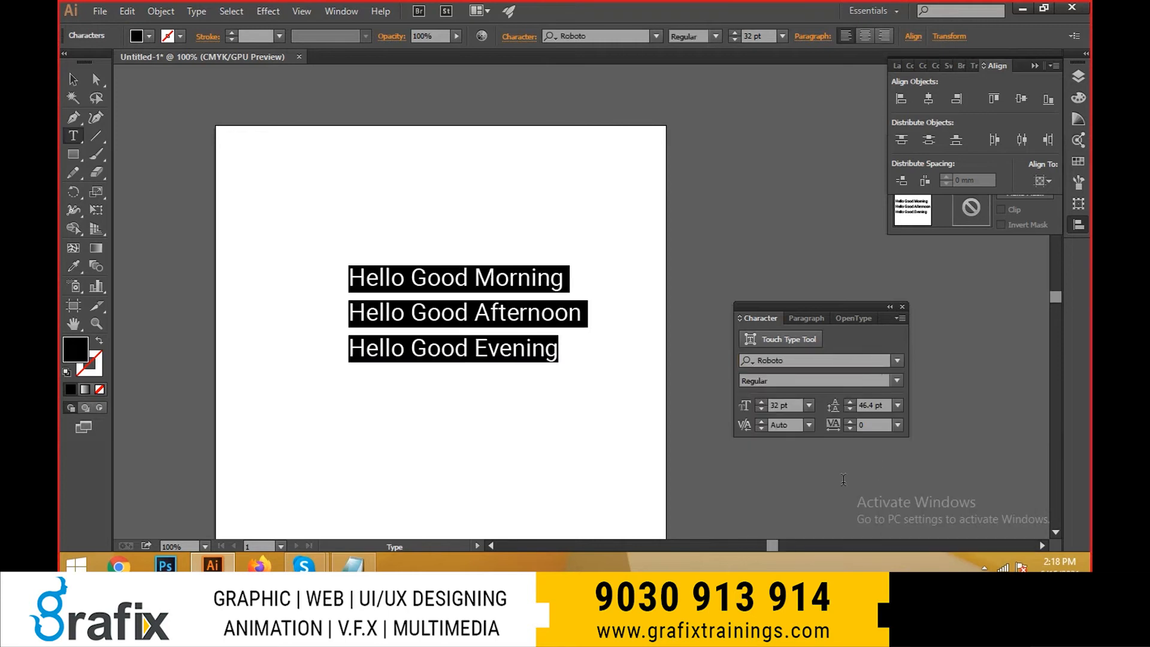
# - Try the Bold, Black, Thin, Light Italic, Regular and Medium styles of Roboto on the selected text
pyautogui.click(896, 380)
pyautogui.click(786, 310)
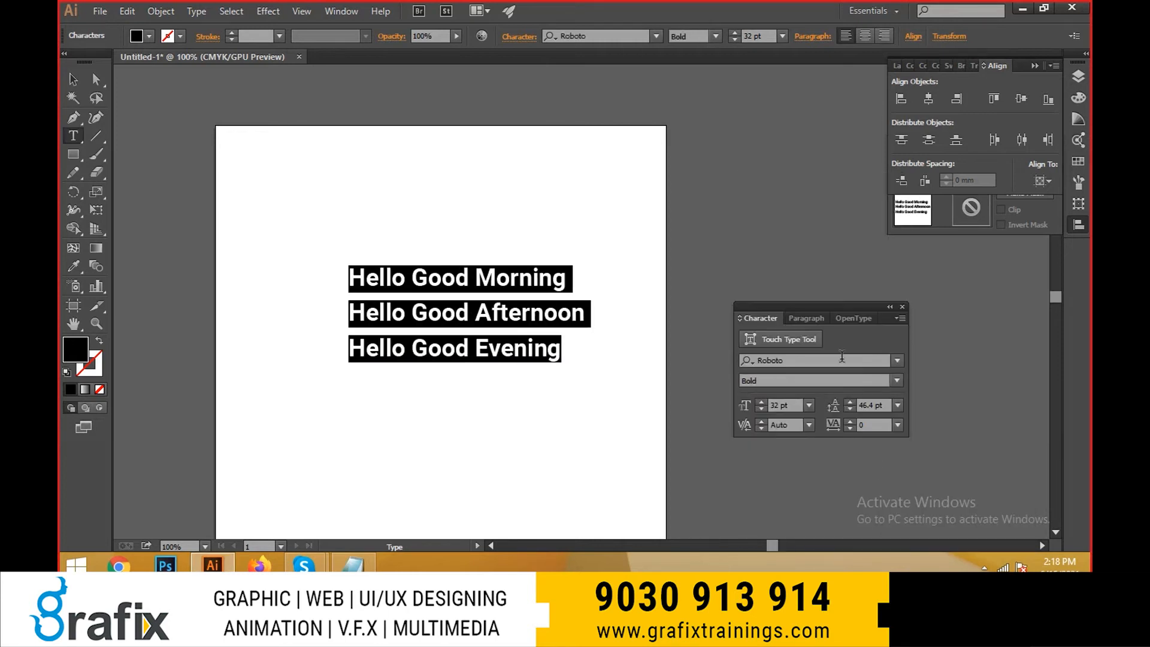
pyautogui.click(895, 380)
pyautogui.click(814, 343)
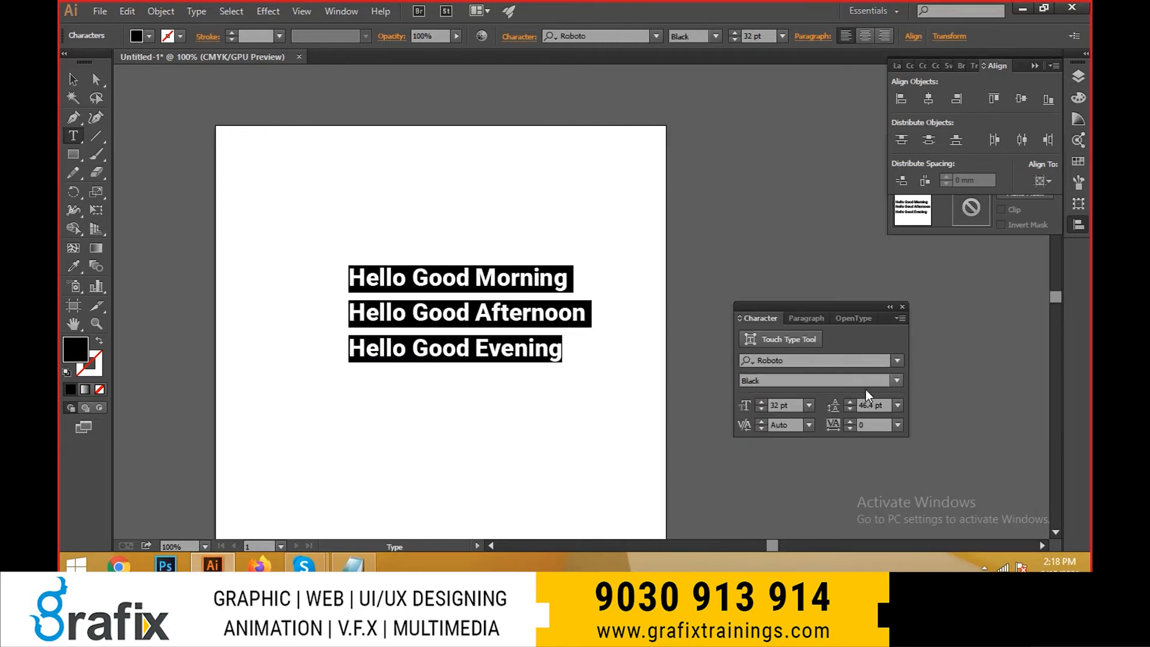
pyautogui.click(896, 381)
pyautogui.click(849, 178)
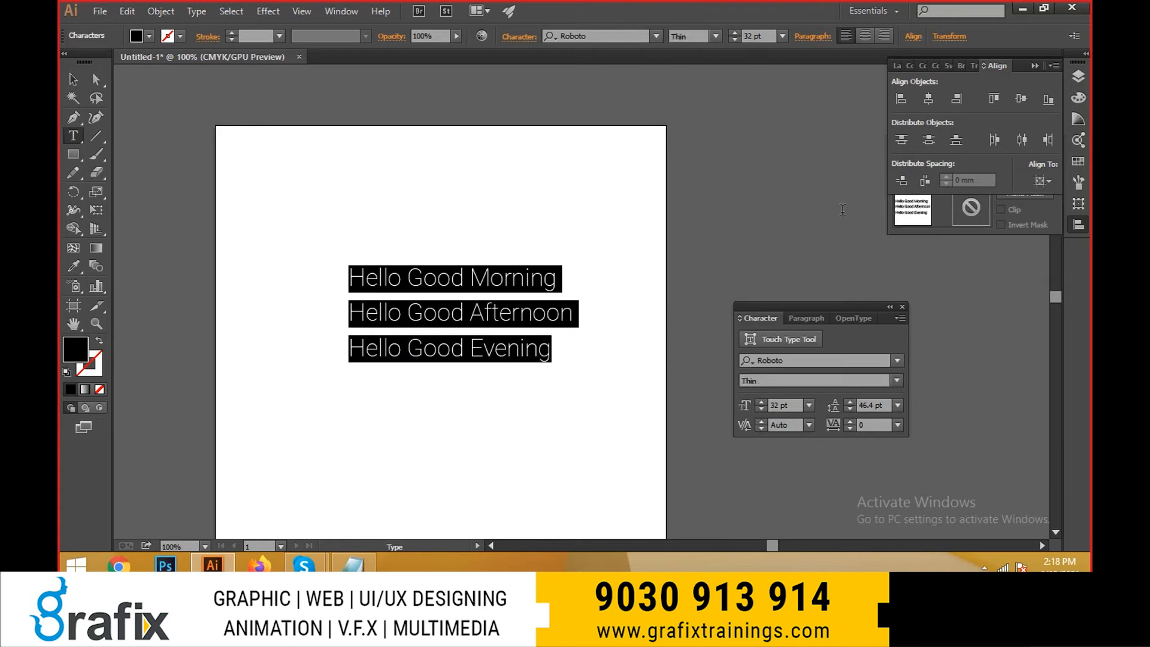
pyautogui.click(897, 379)
pyautogui.click(835, 227)
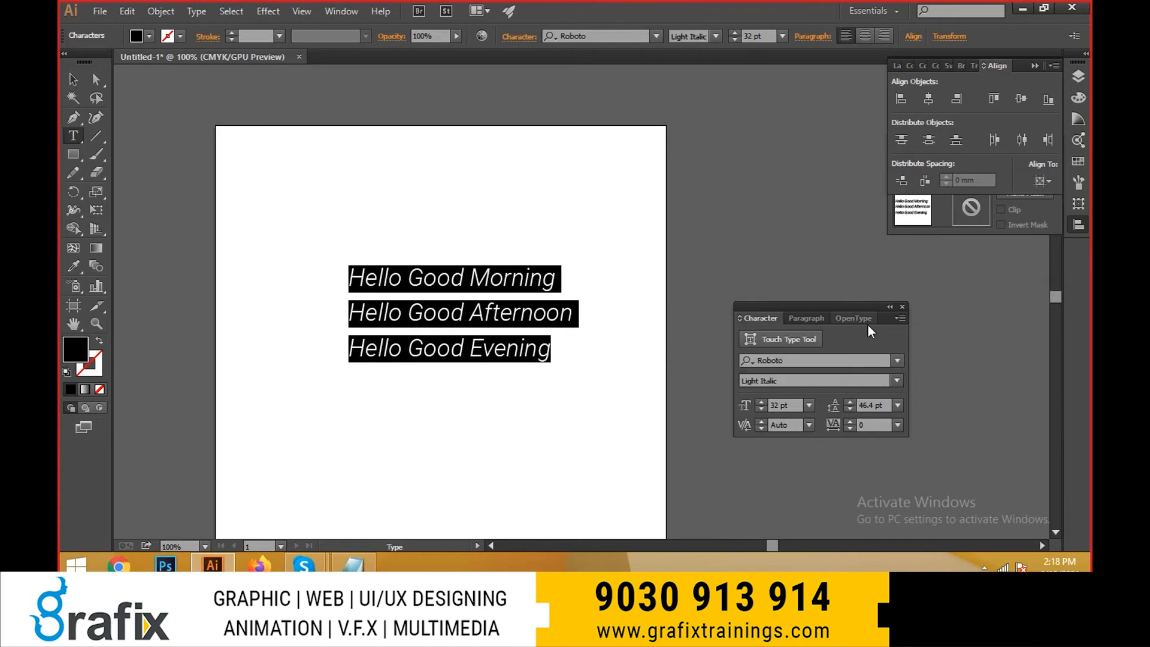
pyautogui.click(897, 381)
pyautogui.click(850, 245)
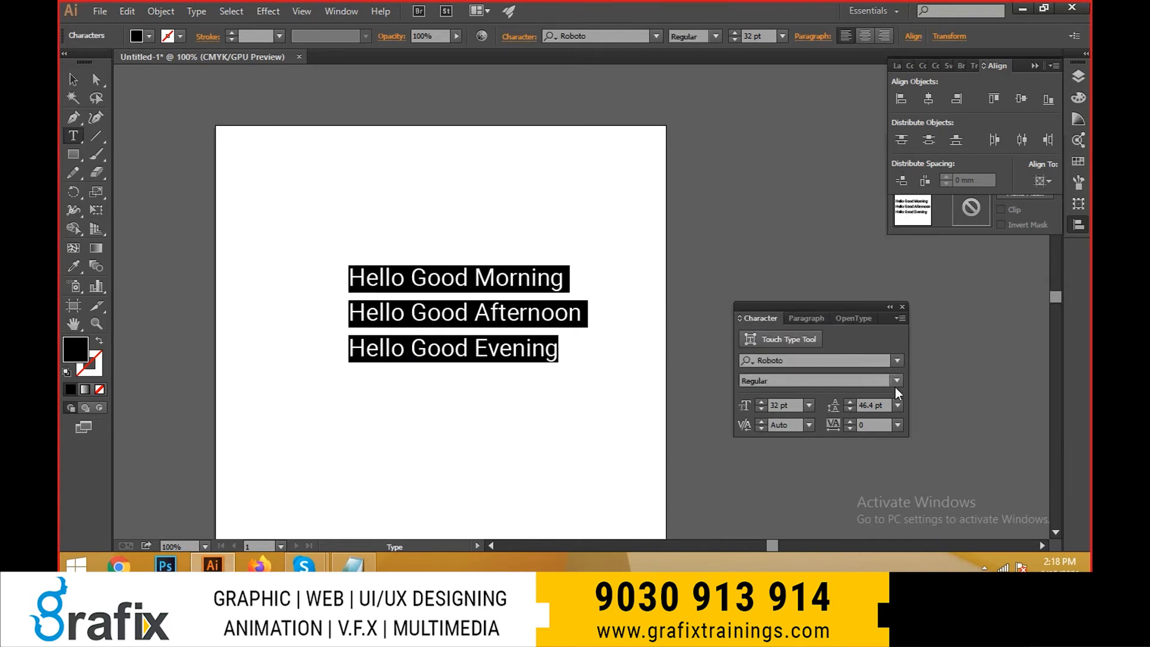
pyautogui.click(896, 381)
pyautogui.click(866, 280)
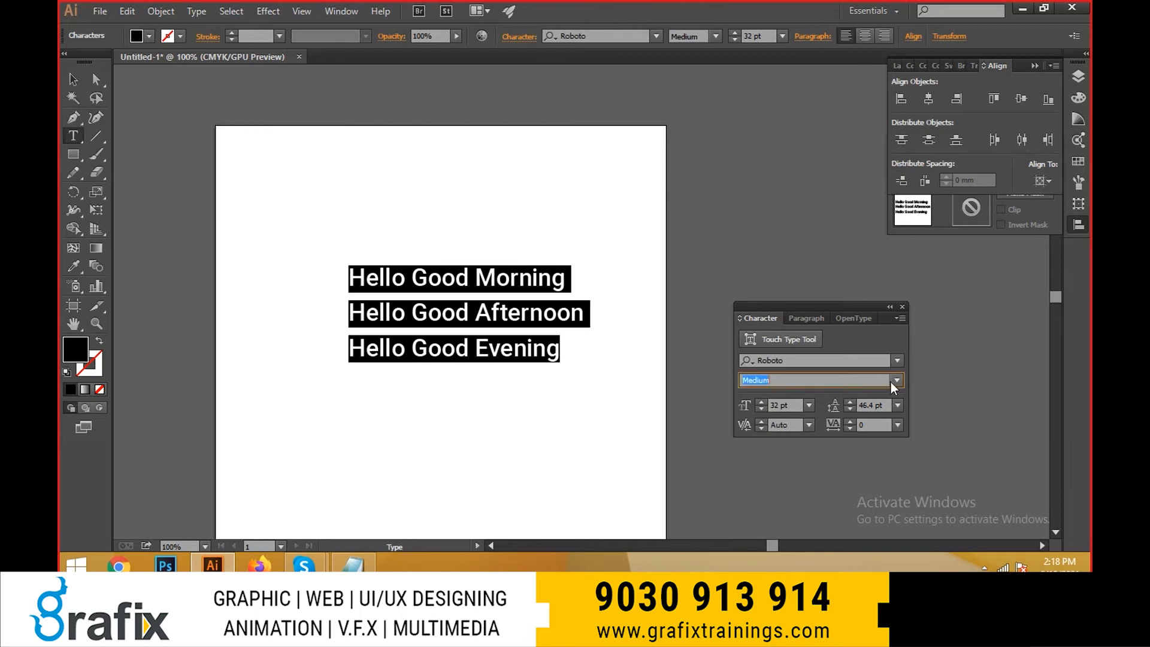
# - Set the selected text's font style to Bold and clear the text highlight
pyautogui.click(890, 381)
pyautogui.click(854, 316)
pyautogui.click(565, 367)
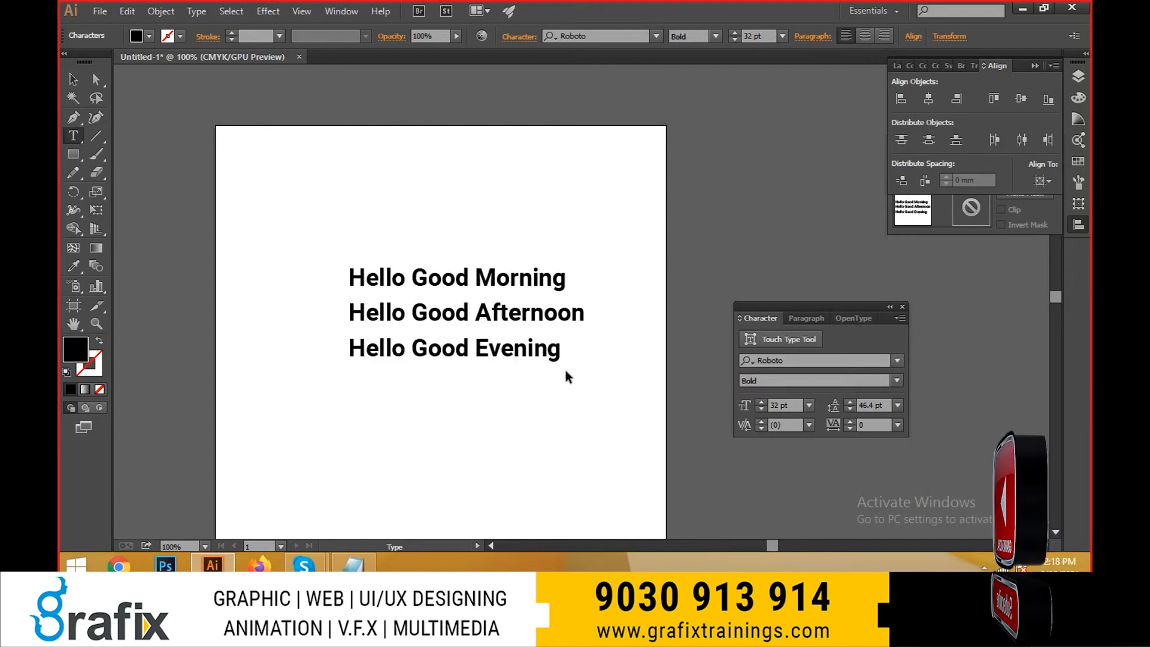
# - Select all three lines, increase their font size to 36 pt and leave text editing
pyautogui.hotkey('ctrl', 'a')
pyautogui.hotkey('ctrl', 'shift', '.')
pyautogui.hotkey('ctrl', 'shift', '.')
pyautogui.scroll(-1, 566, 365)
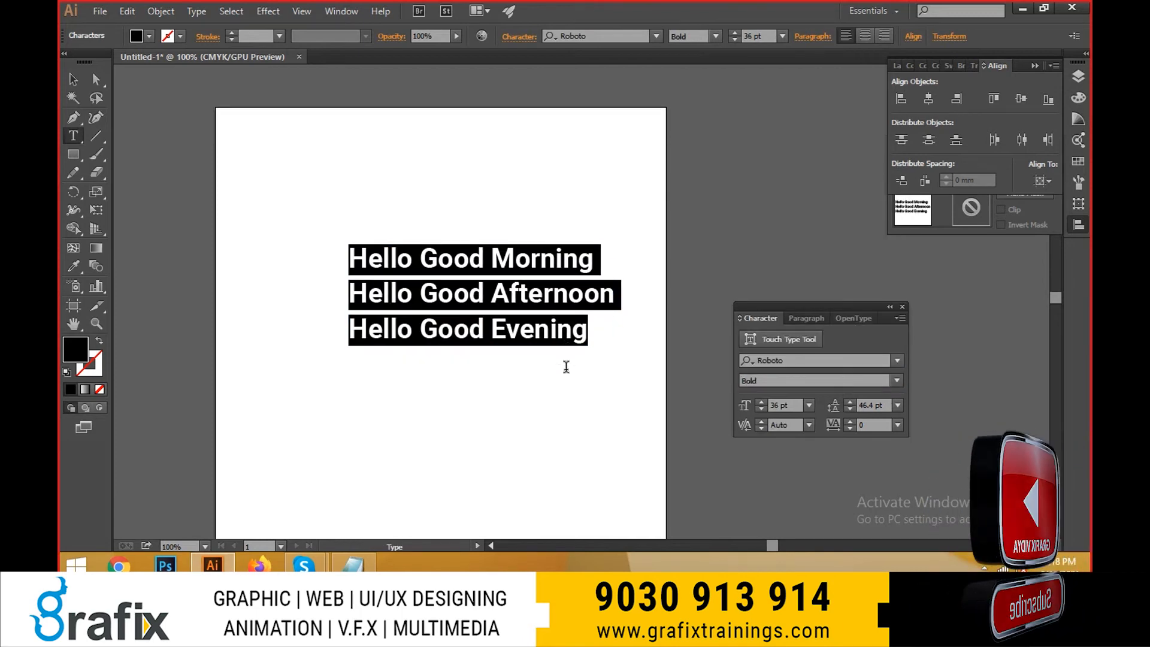
pyautogui.hotkey('ctrl', 'shift', 'k')
pyautogui.press('Escape')
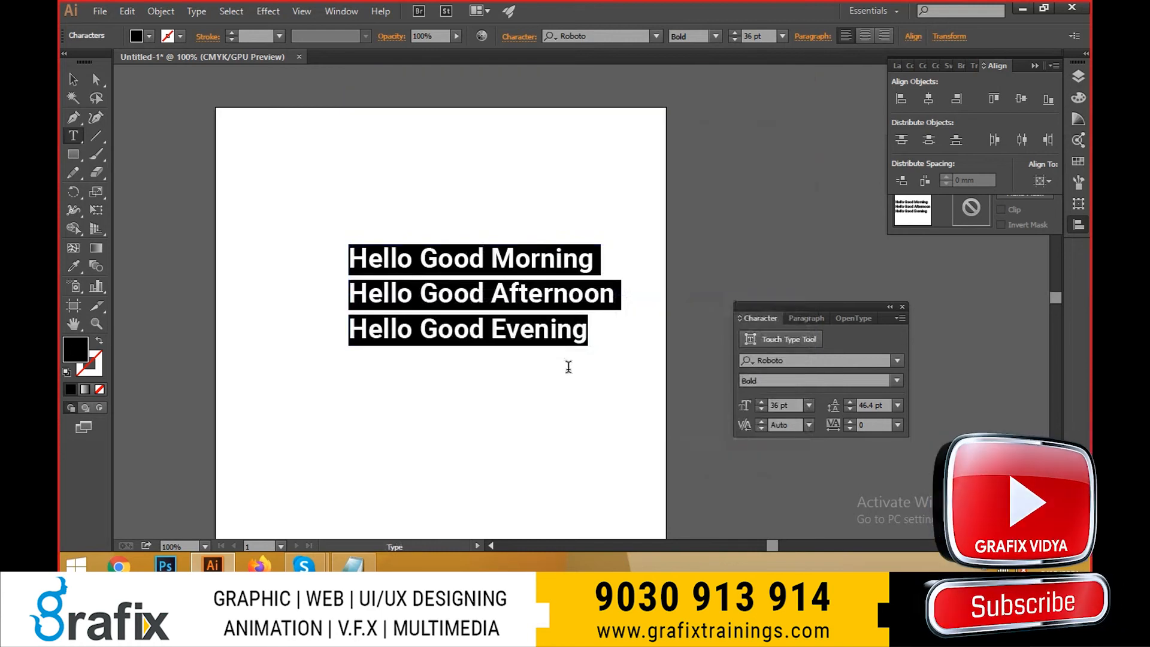
pyautogui.press('Escape')
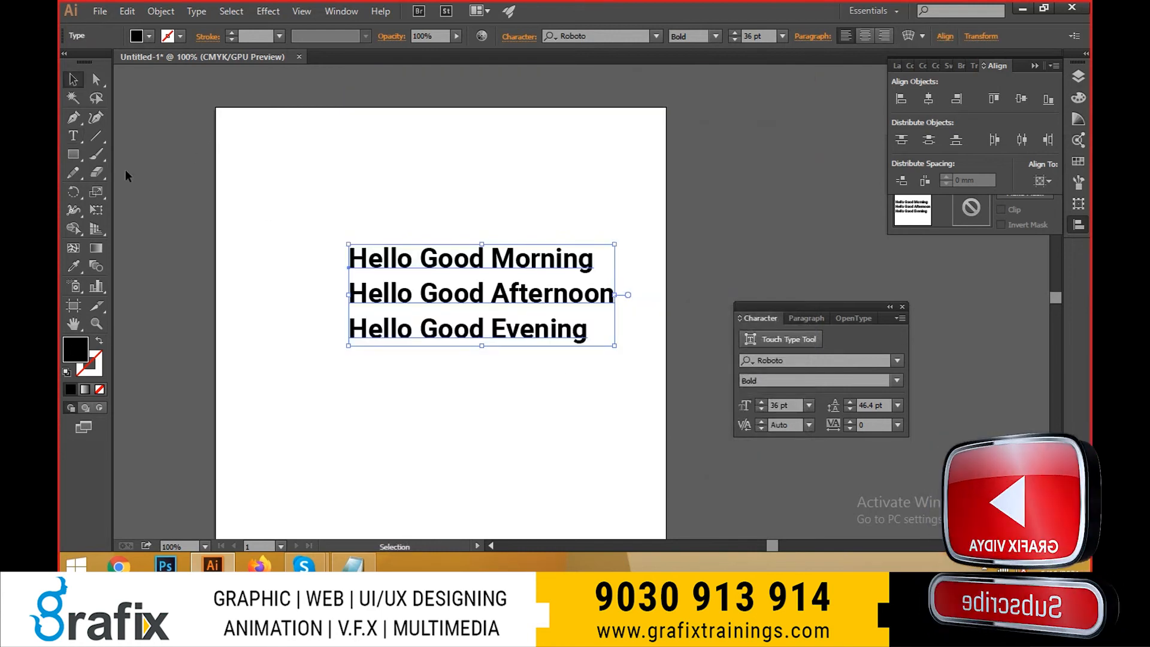
# - Look through the recent and full font lists and change the three-line text's font to Algerian
pyautogui.click(196, 12)
pyautogui.moveTo(252, 40)
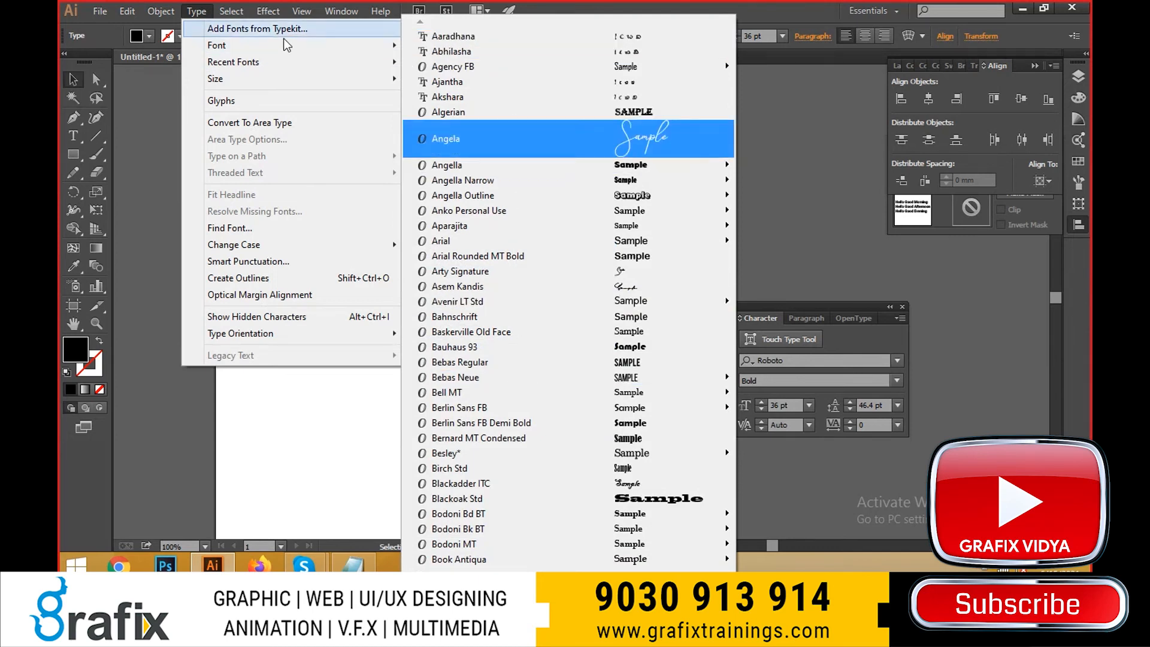
pyautogui.moveTo(292, 66)
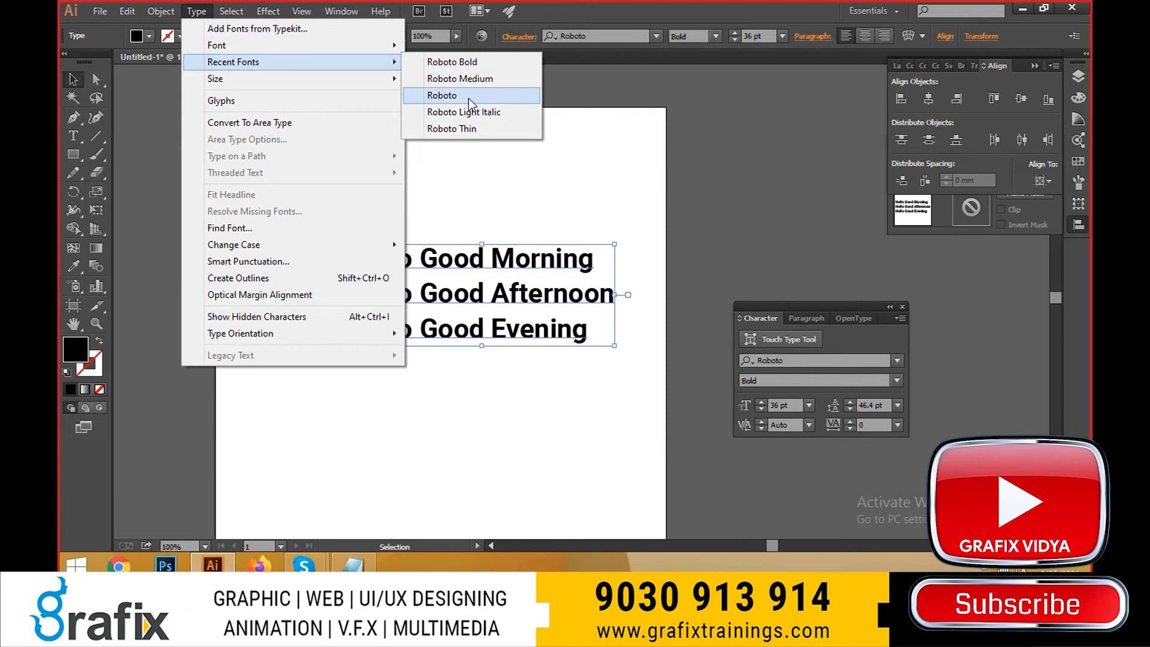
pyautogui.moveTo(336, 48)
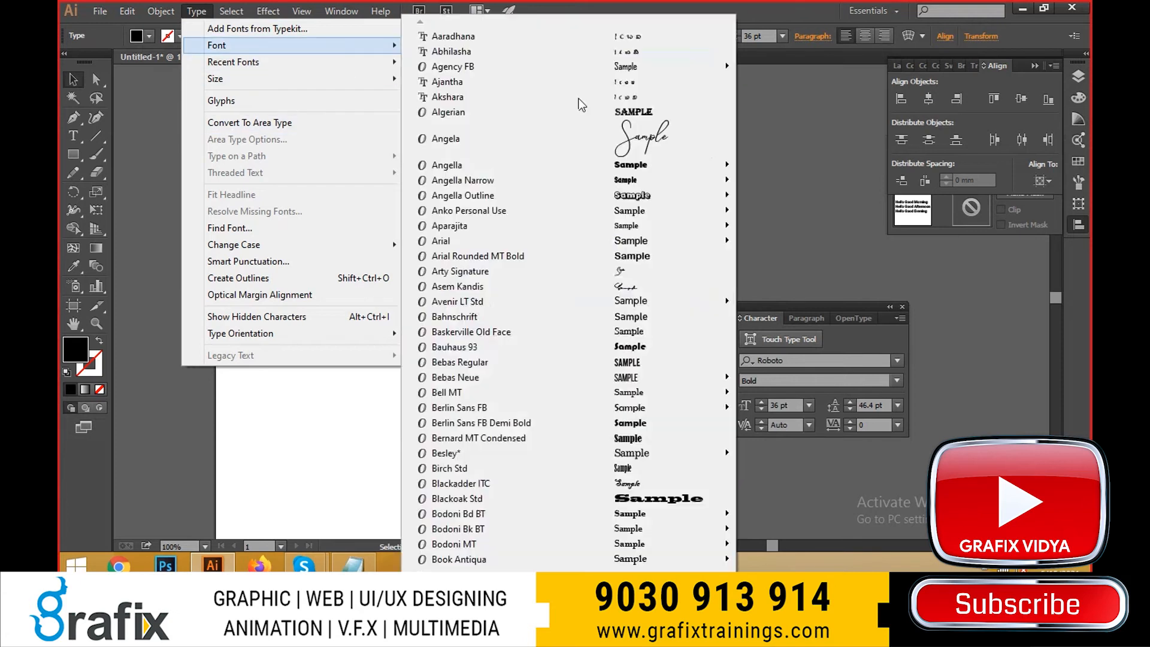
pyautogui.click(511, 114)
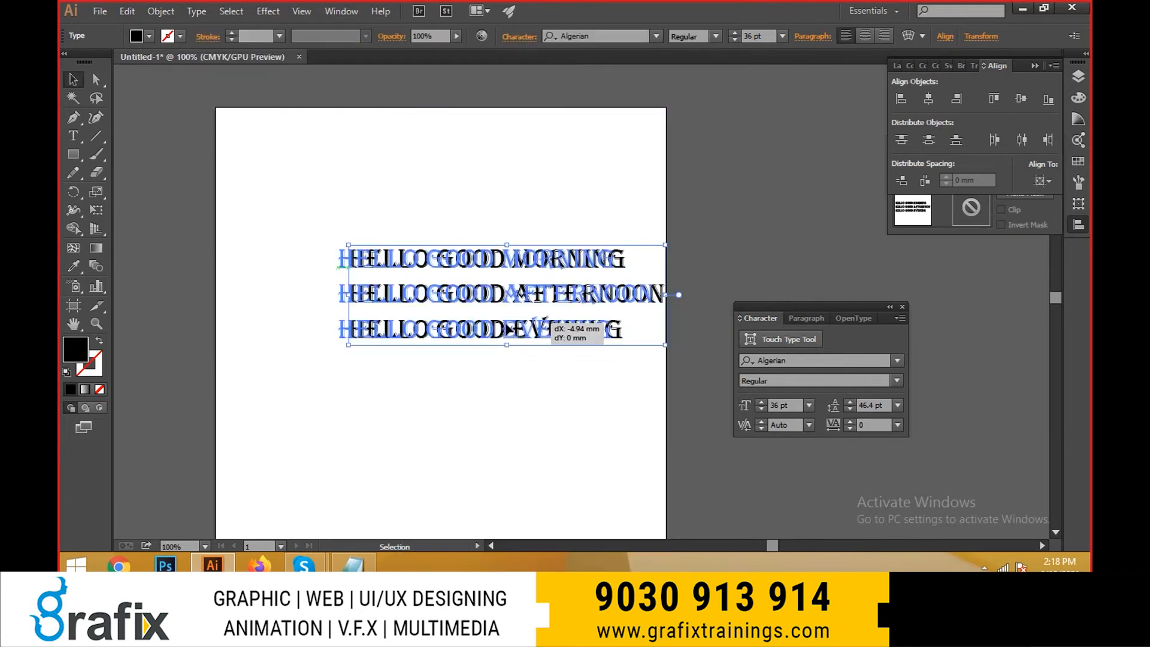
# - Switch the three-line text to Roboto Bold from the recently used fonts
pyautogui.click(161, 11)
pyautogui.moveTo(197, 10)
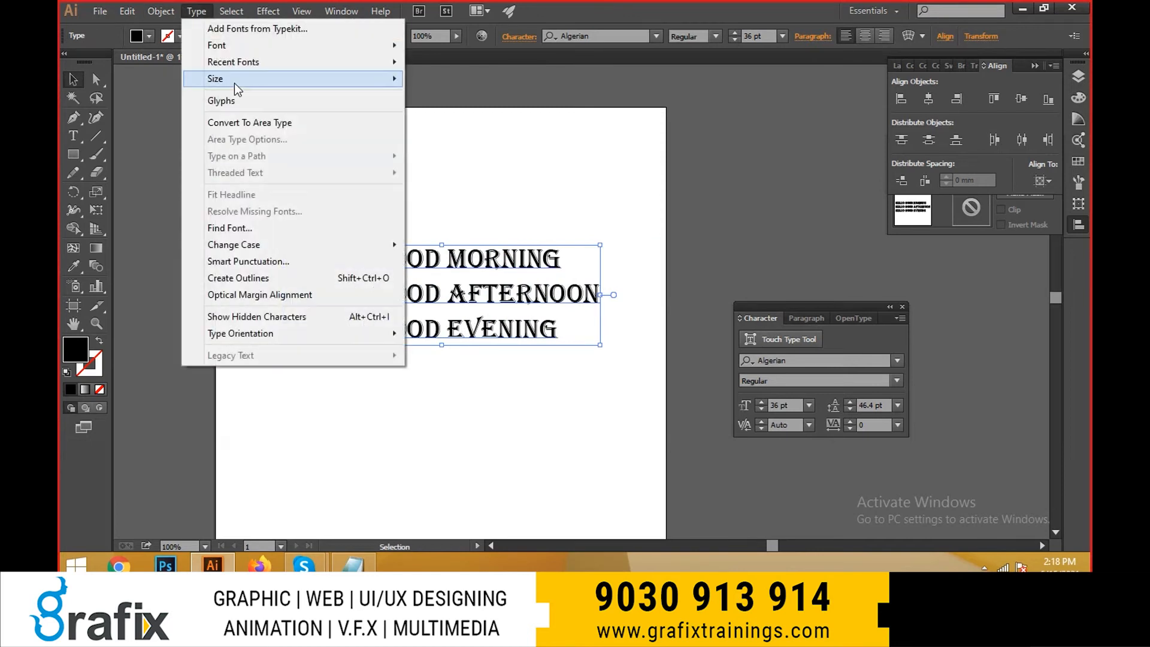
pyautogui.moveTo(240, 65)
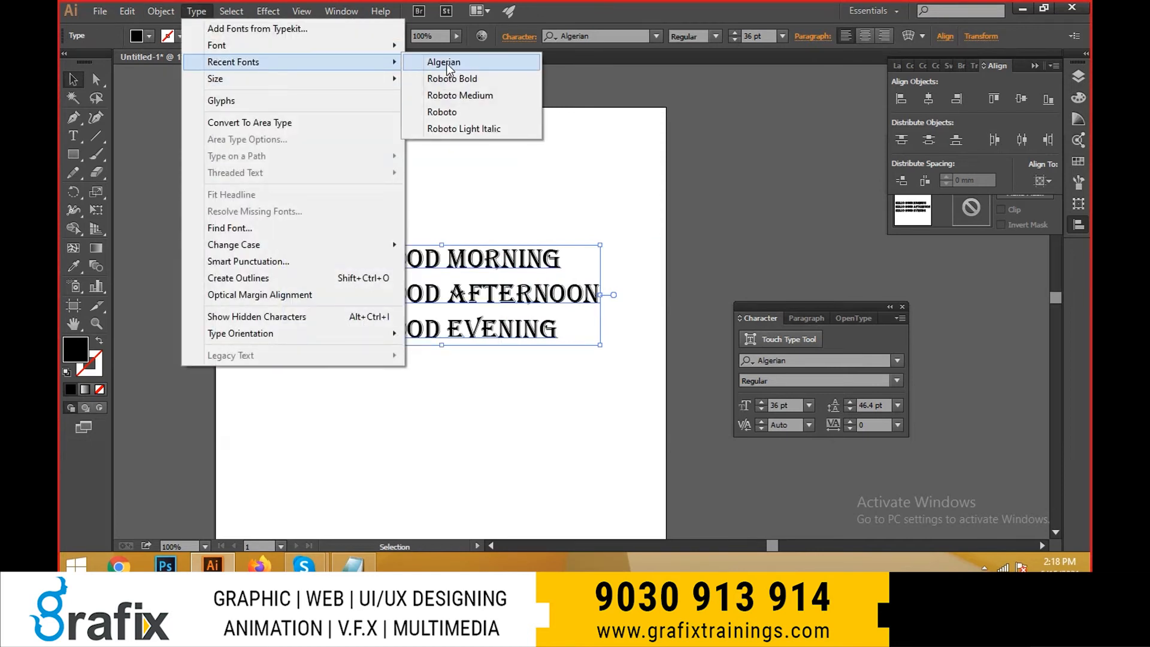
pyautogui.click(454, 78)
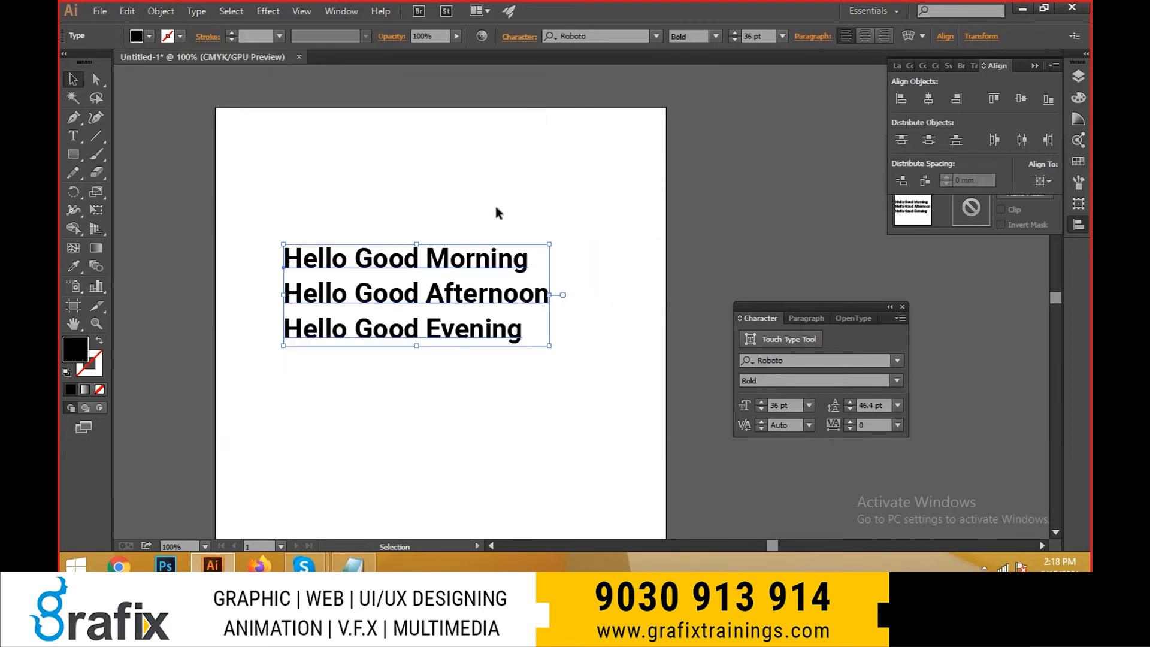
# - Set the three-line text to the preset font size of 48 pt
pyautogui.click(160, 11)
pyautogui.moveTo(196, 10)
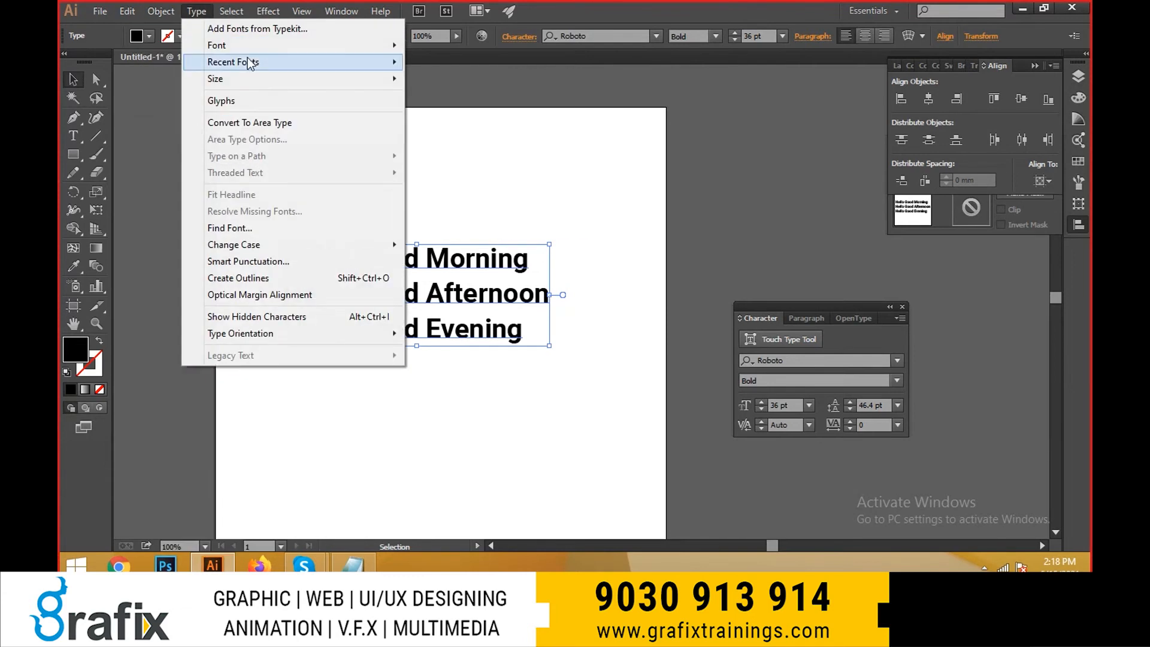
pyautogui.moveTo(252, 64)
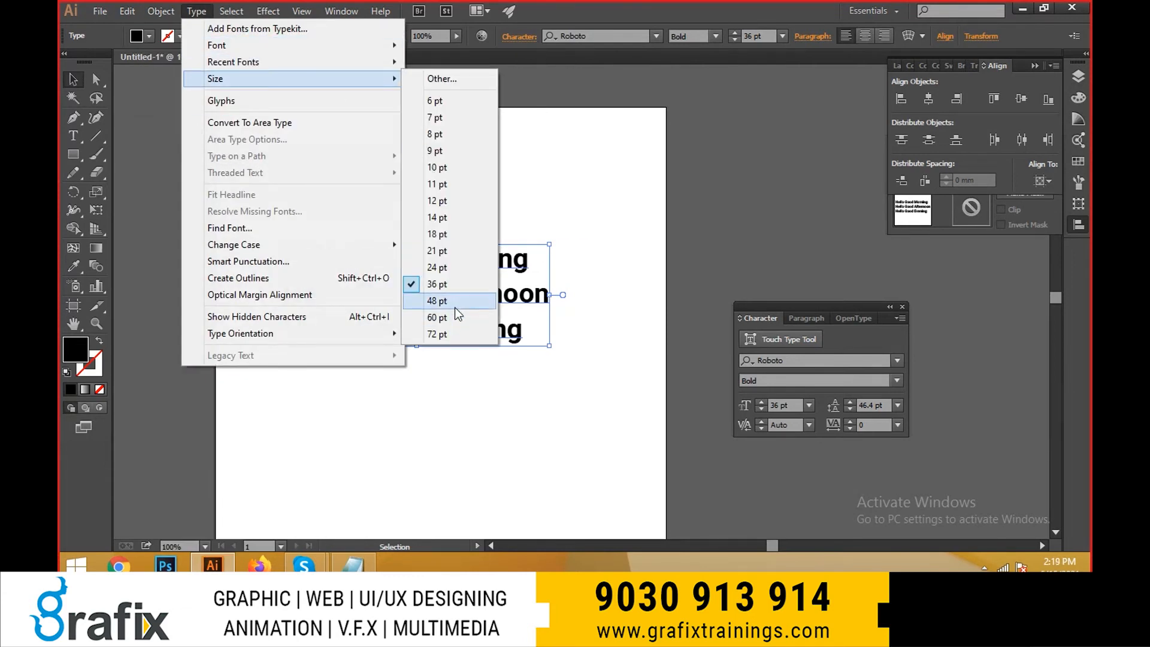
pyautogui.click(454, 303)
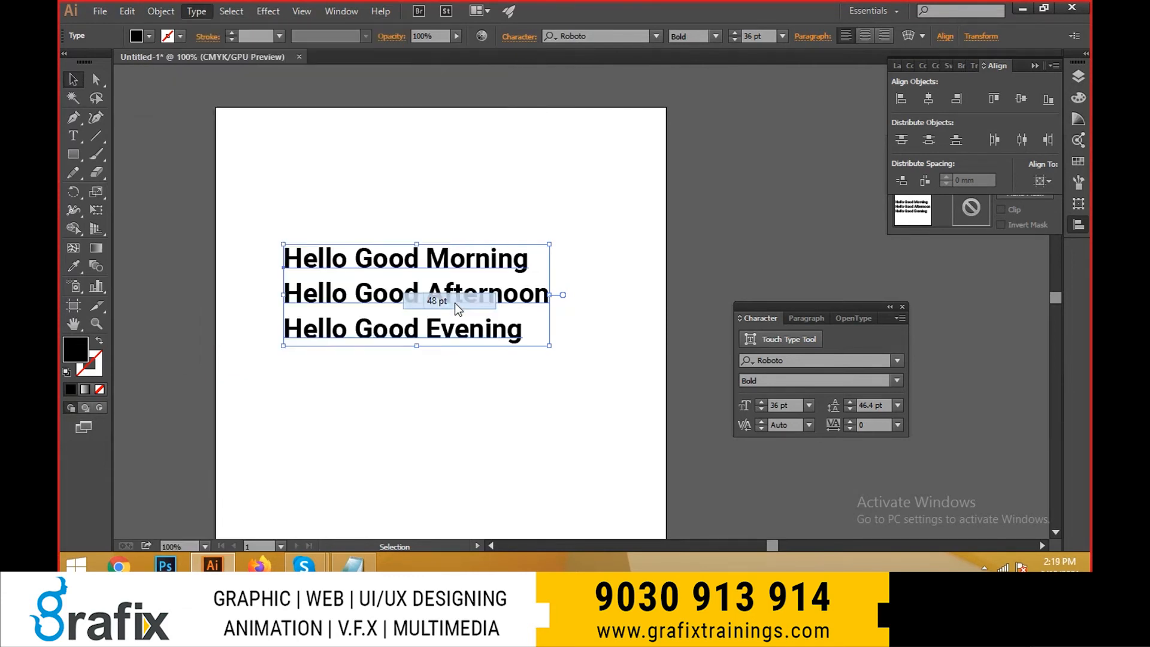
# - Reduce the font size of all three lines to 38 pt, increase their leading to 48.4 pt and leave text editing
pyautogui.doubleClick(472, 343)
pyautogui.hotkey('ctrl', 'a')
pyautogui.hotkey('ctrl', 'shift', ',')
pyautogui.hotkey('ctrl', 'shift', ',')
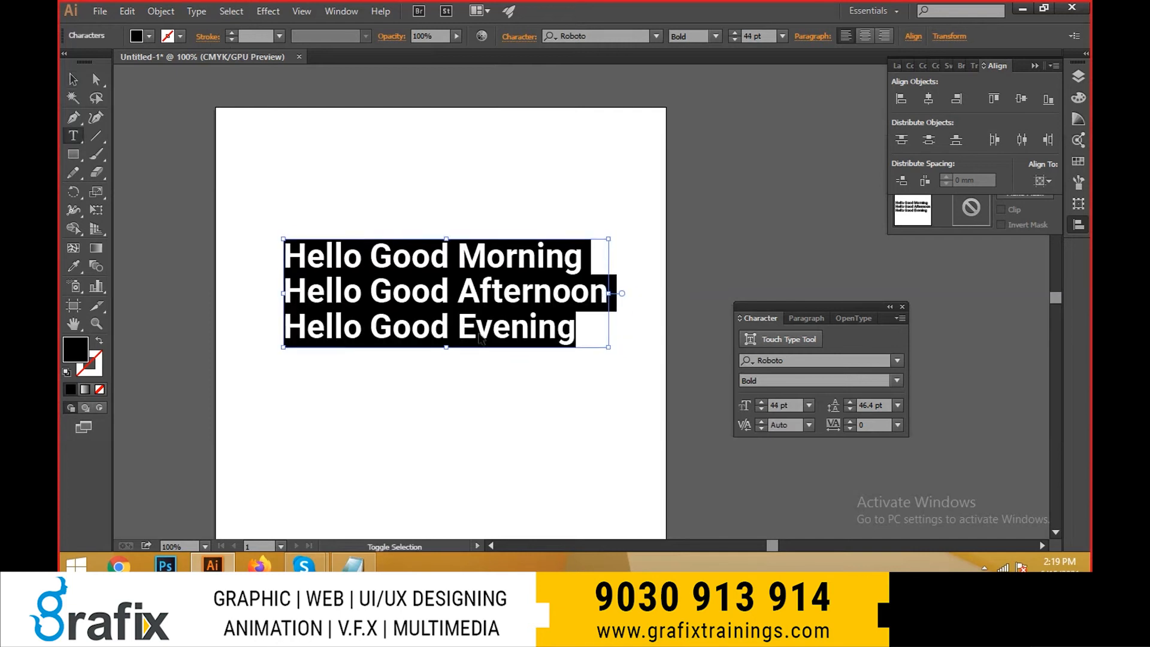
pyautogui.hotkey('ctrl', 'shift', ',')
pyautogui.hotkey('ctrl', 'shift', ',')
pyautogui.hotkey('ctrl', 'shift', ',')
pyautogui.hotkey('alt', 'Down')
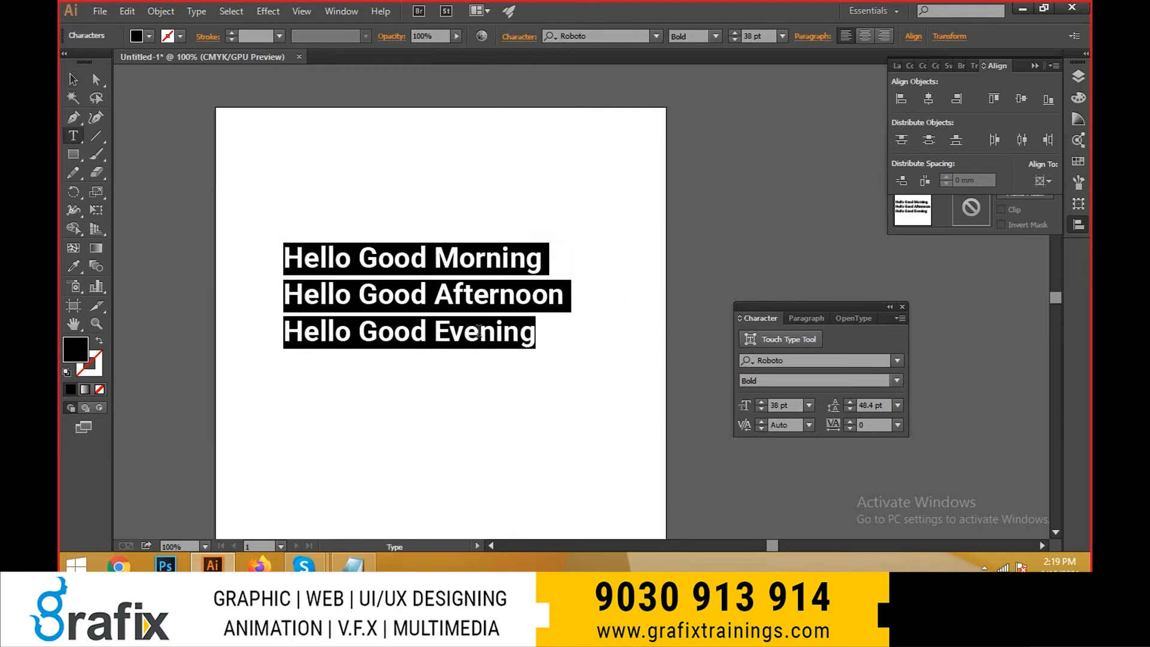
pyautogui.press('Escape')
# - Display the Glyphs panel and move it clear of the artboard
pyautogui.click(160, 11)
pyautogui.moveTo(198, 10)
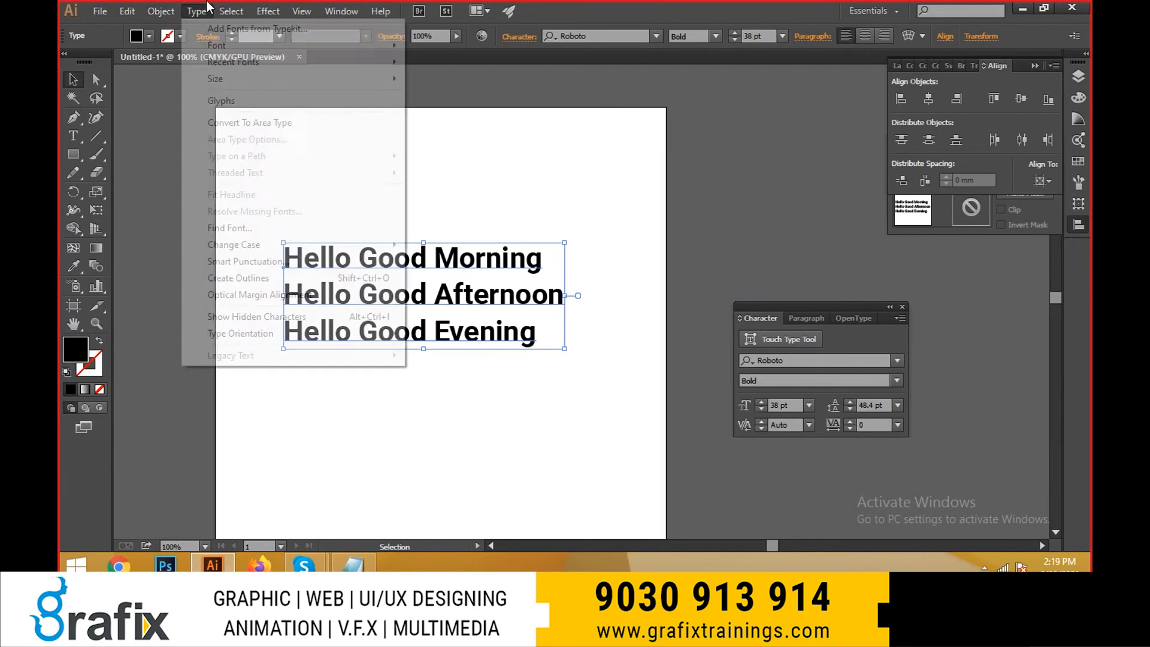
pyautogui.moveTo(276, 70)
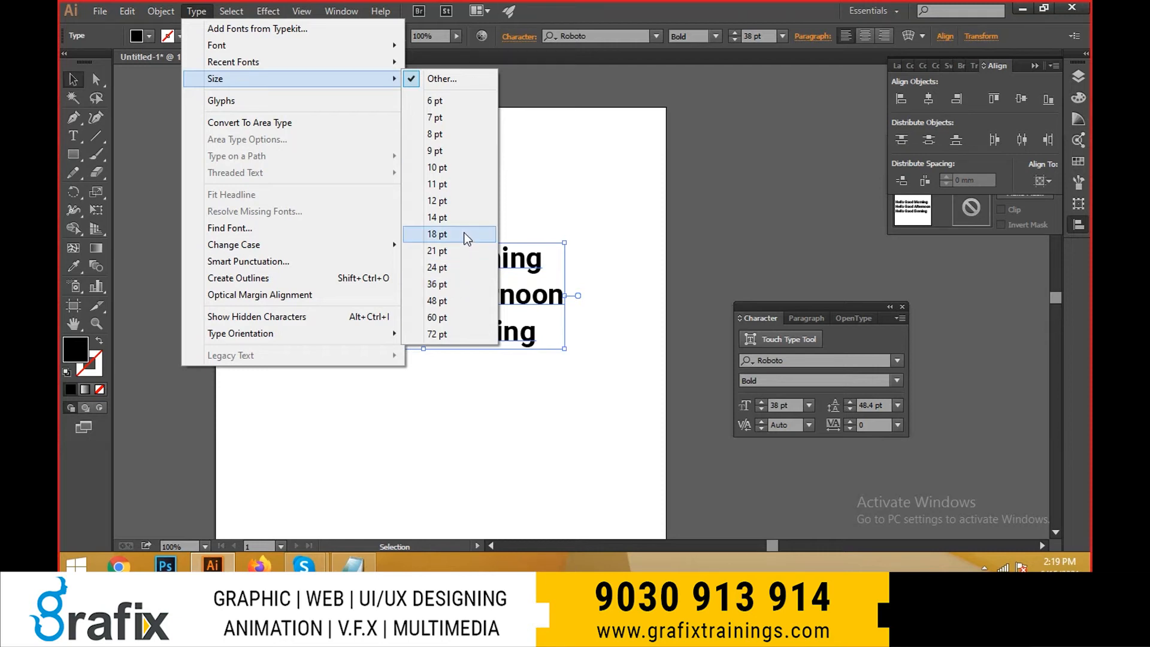
pyautogui.click(357, 105)
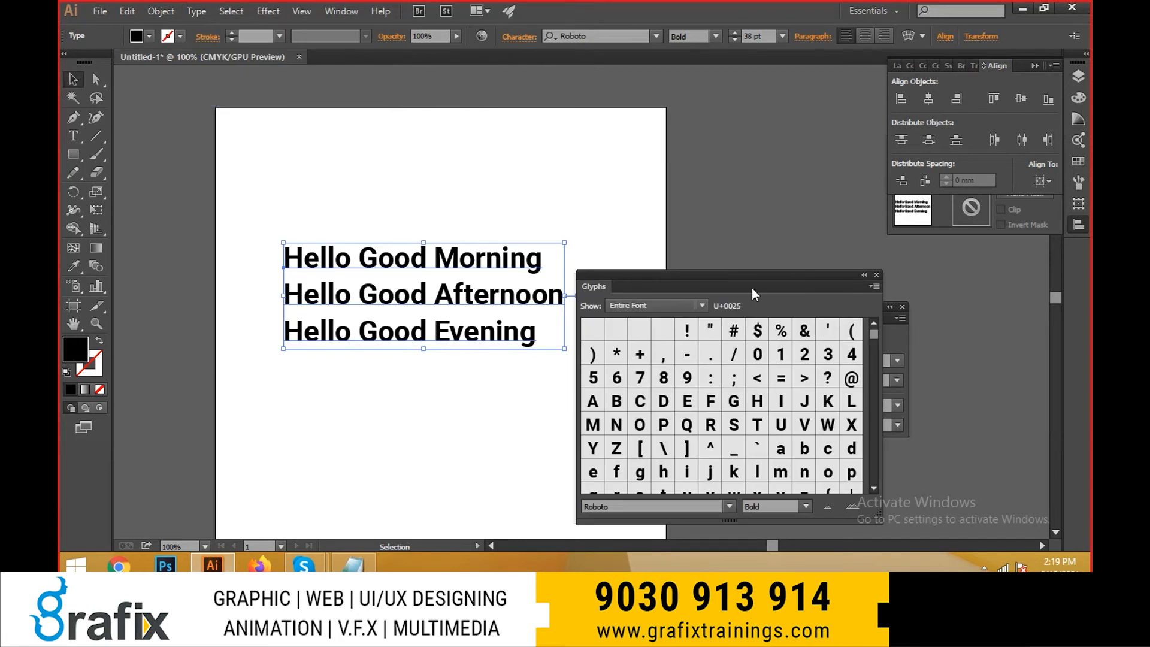
pyautogui.moveTo(753, 277); pyautogui.dragTo(917, 185)
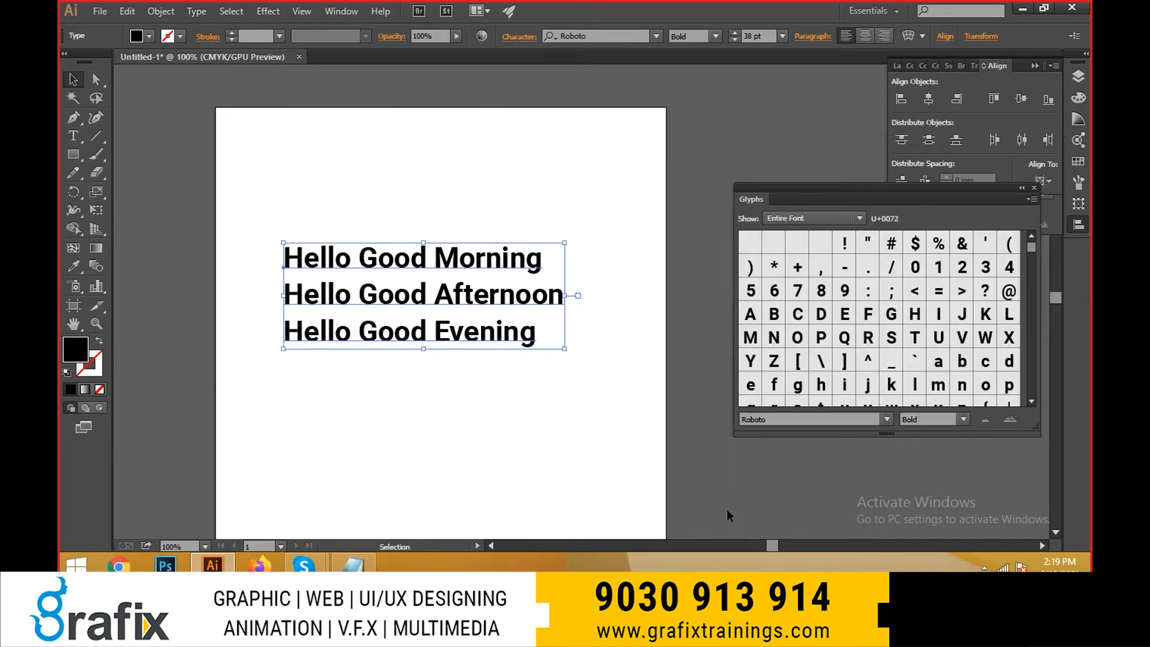
# - Insert the glyphs œ and ] at the end of the "Hello Good Afternoon" line
pyautogui.scroll(-3, 914, 347)
pyautogui.click(443, 316)
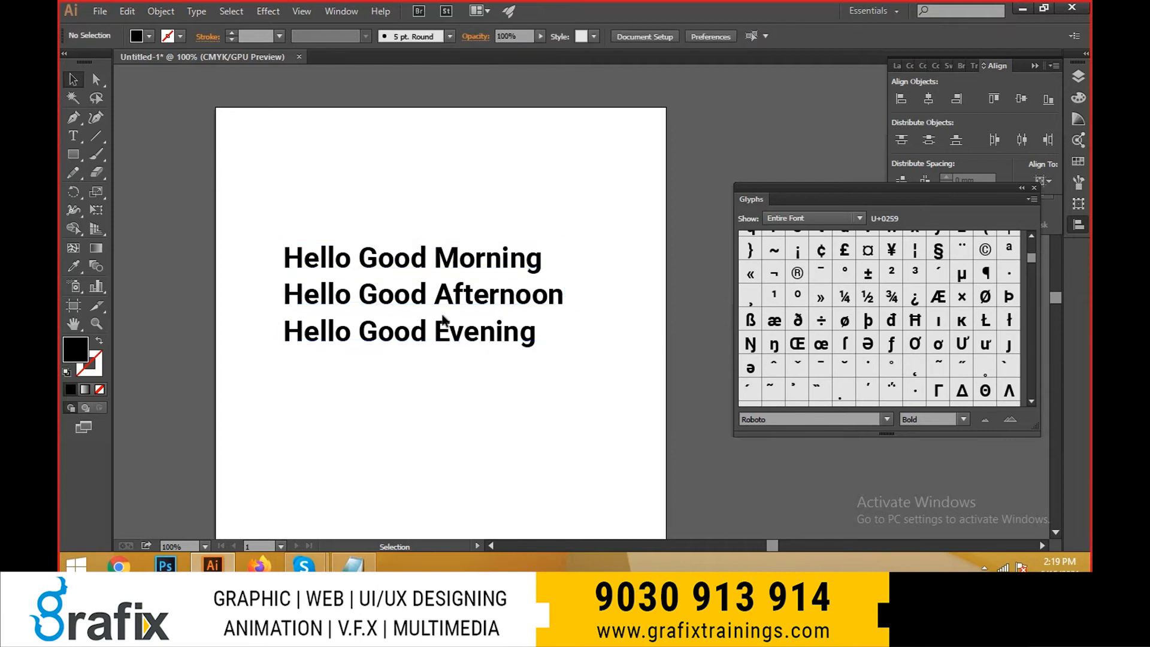
pyautogui.doubleClick(561, 296)
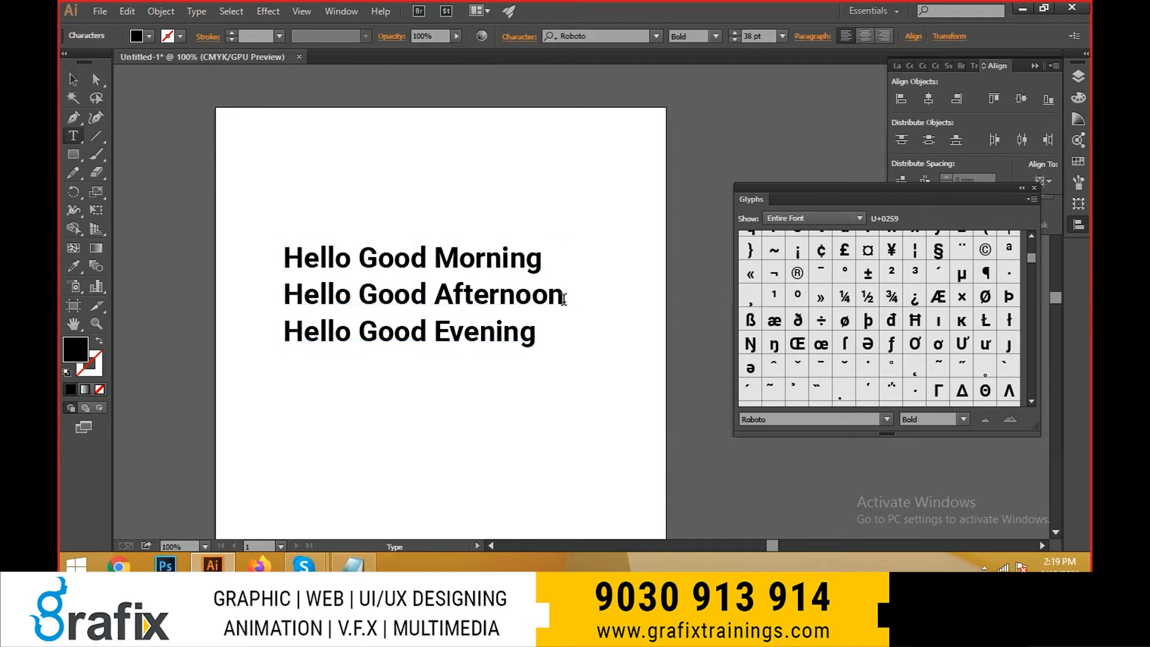
pyautogui.doubleClick(820, 346)
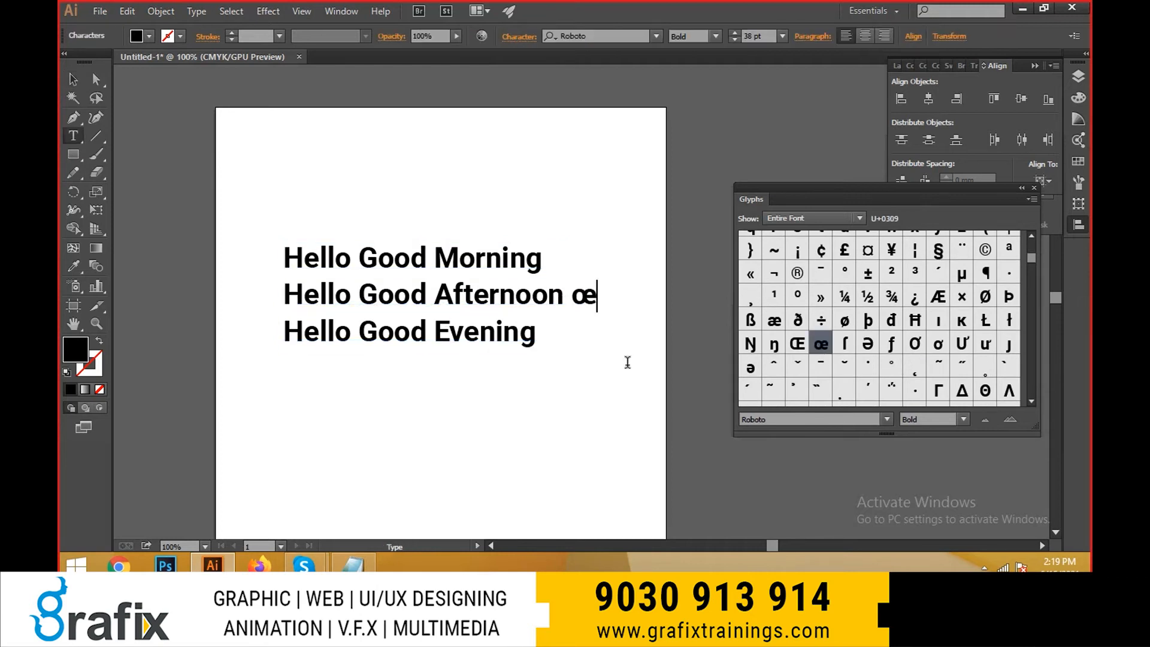
pyautogui.scroll(3, 876, 281)
pyautogui.doubleClick(841, 274)
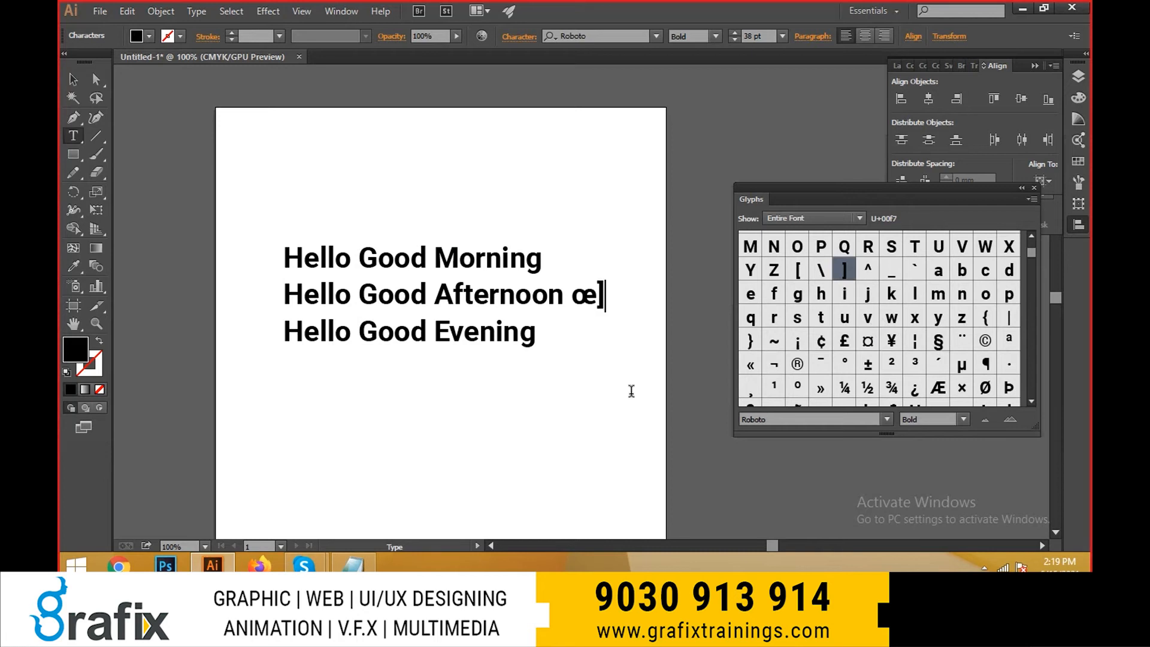
pyautogui.click(588, 268)
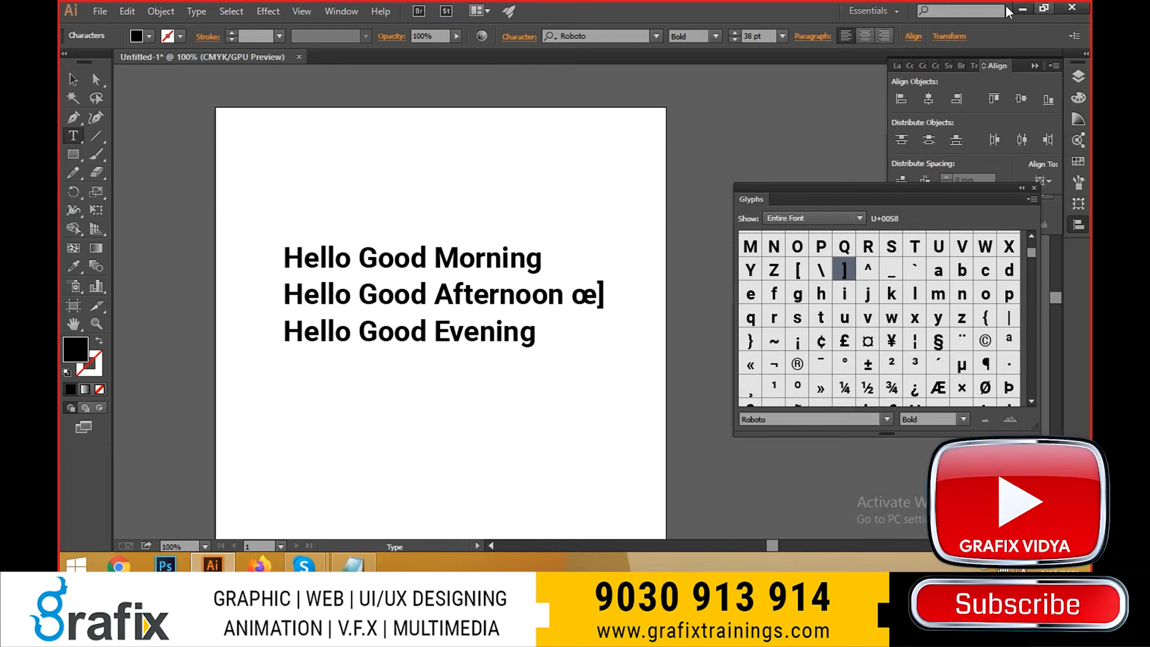
pyautogui.hotkey('ctrl', 'a')
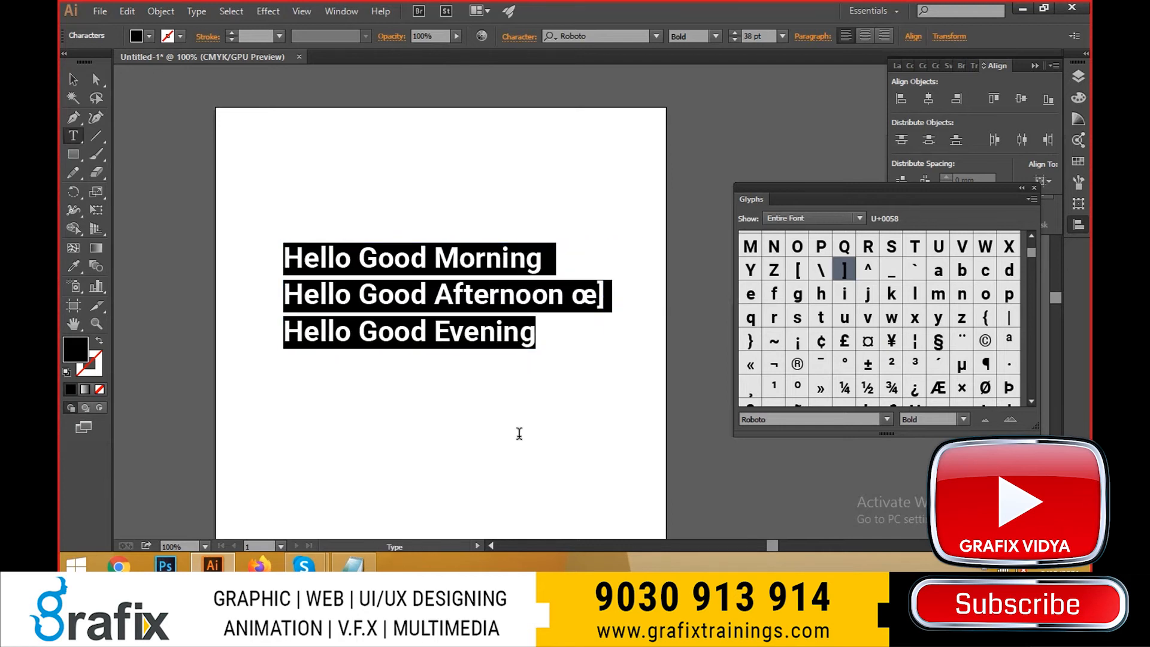
pyautogui.click(554, 275)
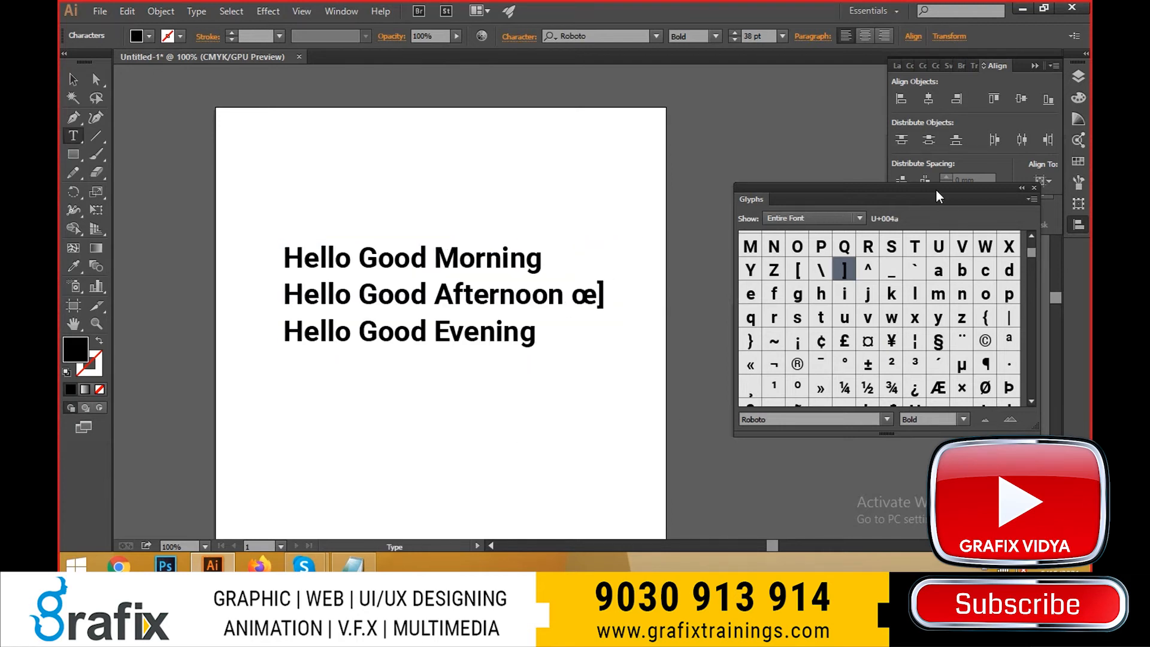
# - Reposition and enlarge the Glyphs panel, and insert the glyphs Ψ and П at the end of the "Hello Good Morning" line
pyautogui.moveTo(936, 189); pyautogui.dragTo(859, 103)
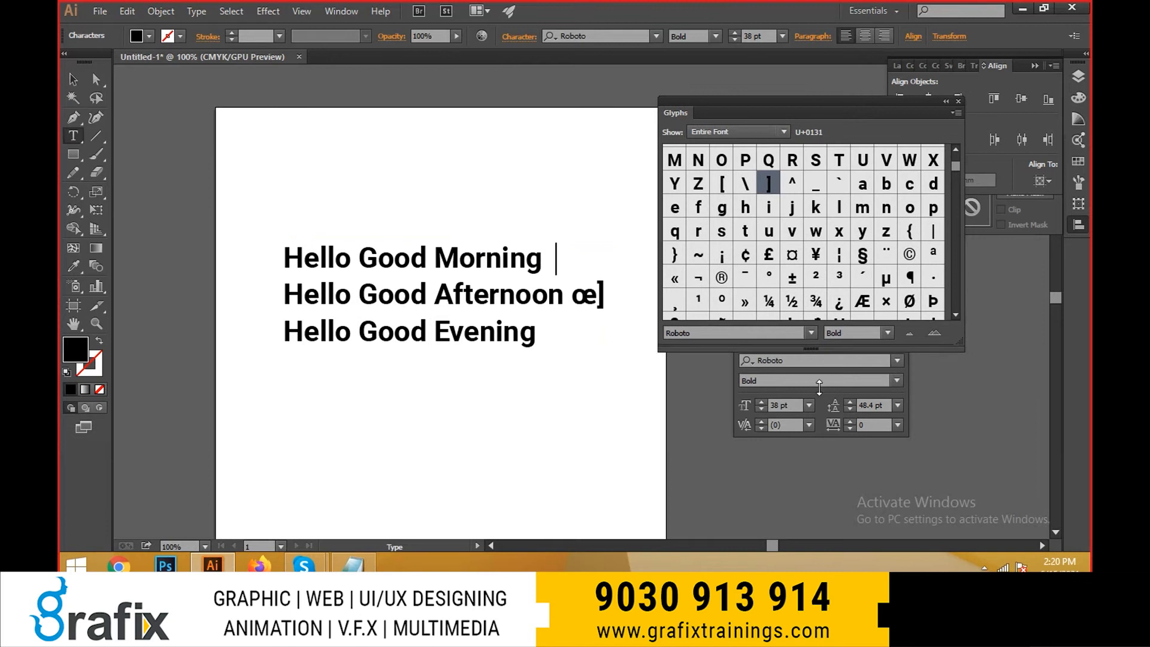
pyautogui.moveTo(825, 352); pyautogui.dragTo(826, 502)
pyautogui.scroll(-3, 836, 348)
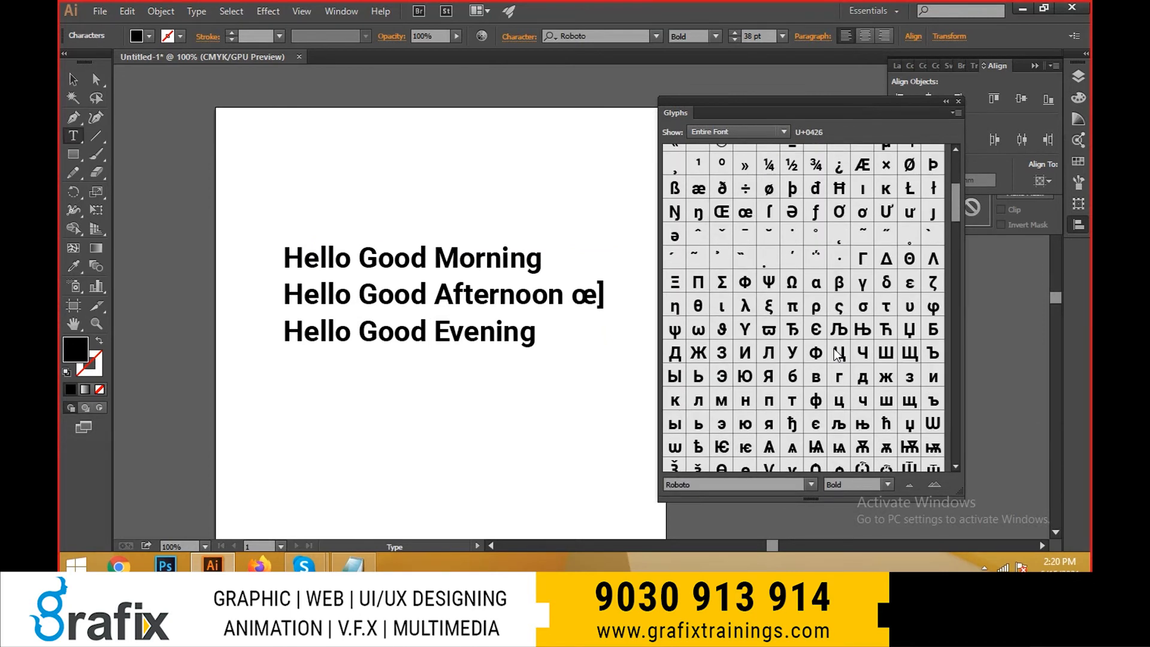
pyautogui.scroll(5, 838, 354)
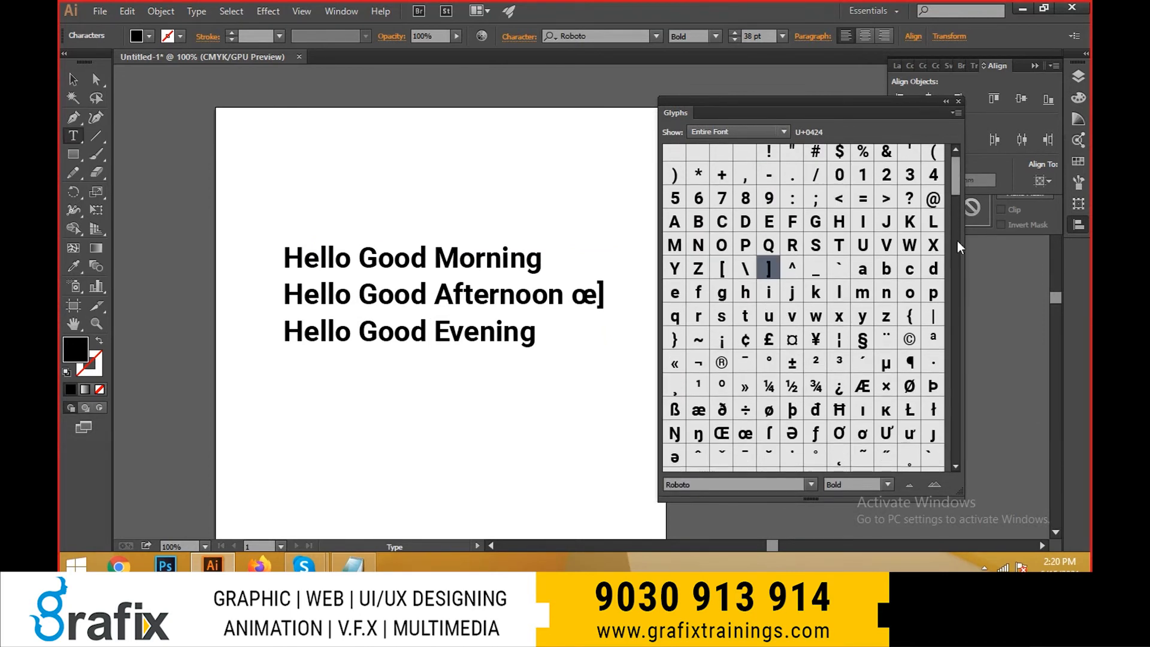
pyautogui.moveTo(957, 240); pyautogui.dragTo(952, 392)
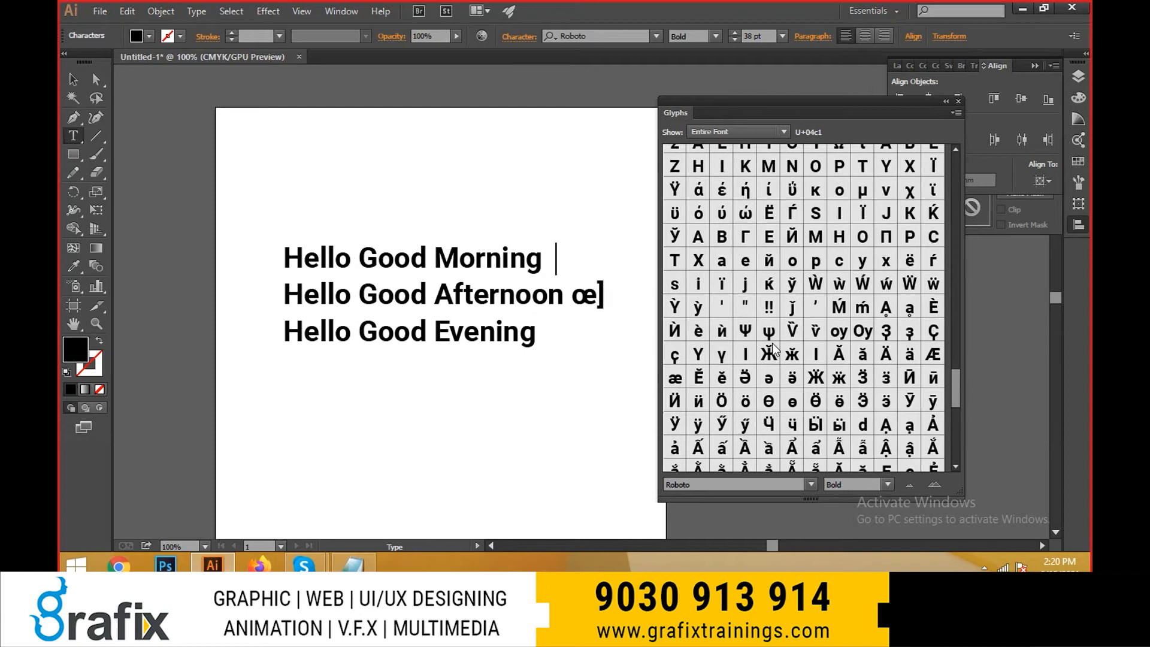
pyautogui.doubleClick(748, 330)
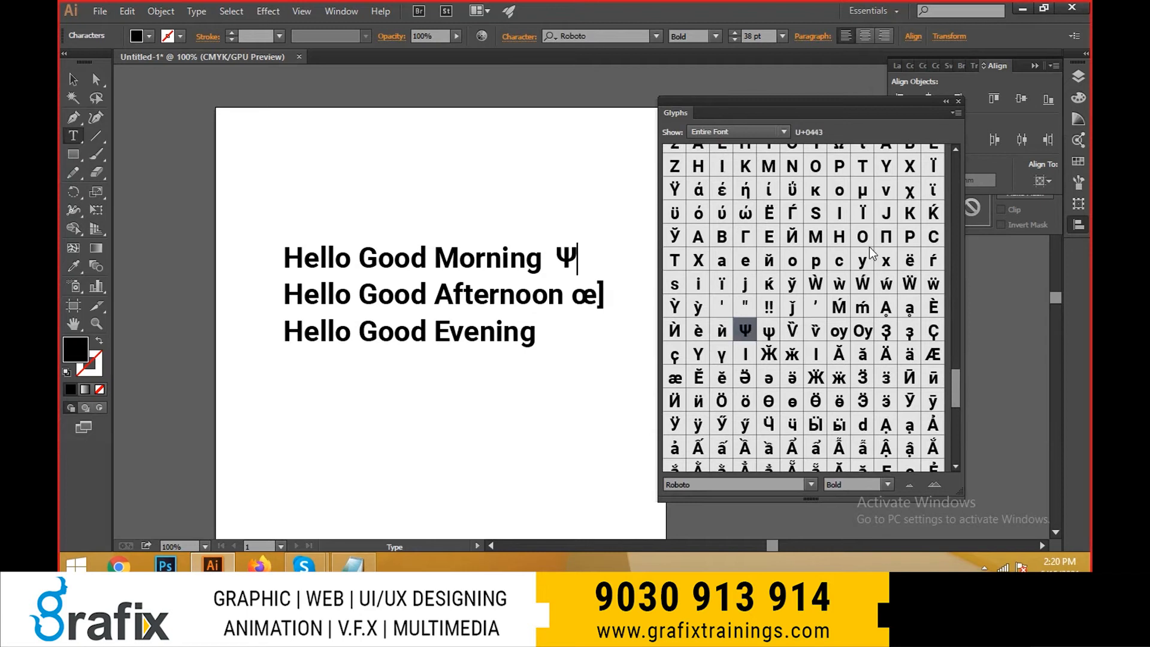
pyautogui.doubleClick(891, 238)
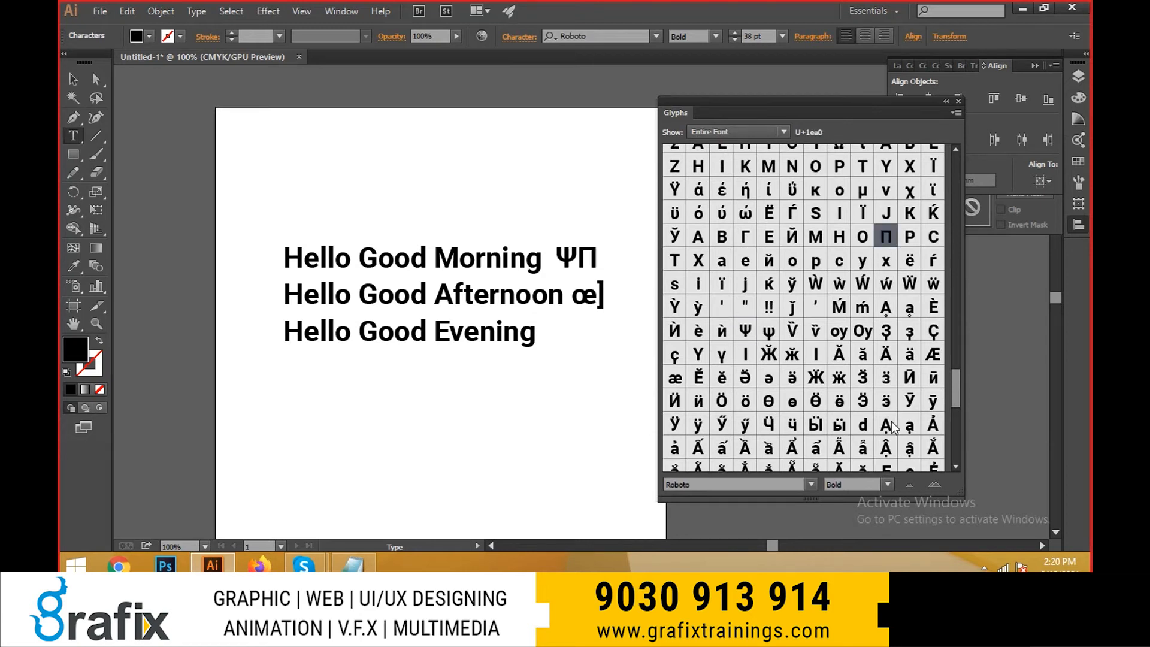
# - Finish text editing, close the Glyphs panel and move the three-line text up to the top of the artboard
pyautogui.press('Escape')
pyautogui.moveTo(562, 347); pyautogui.dragTo(567, 303)
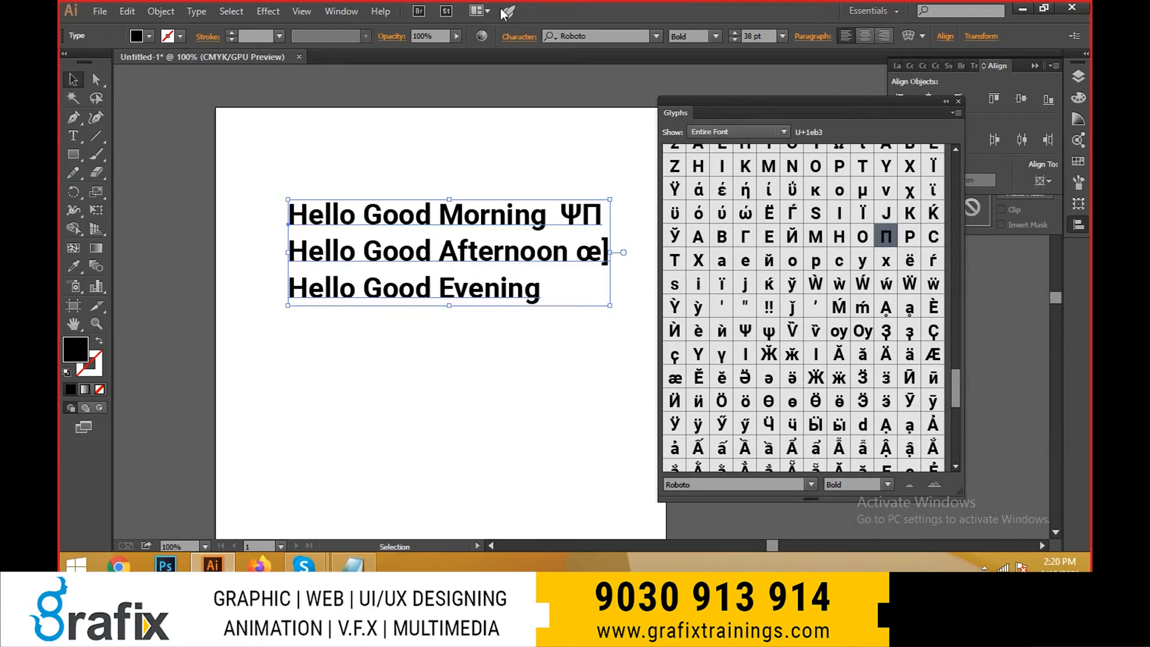
pyautogui.click(161, 11)
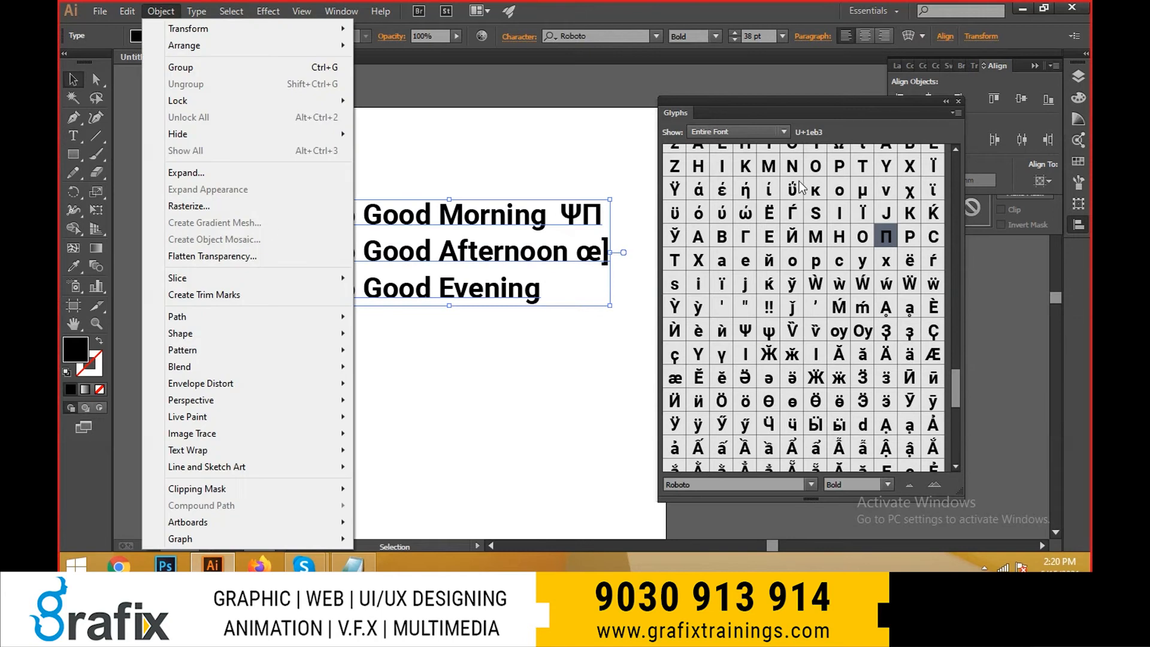
pyautogui.click(957, 106)
pyautogui.click(161, 12)
pyautogui.click(196, 12)
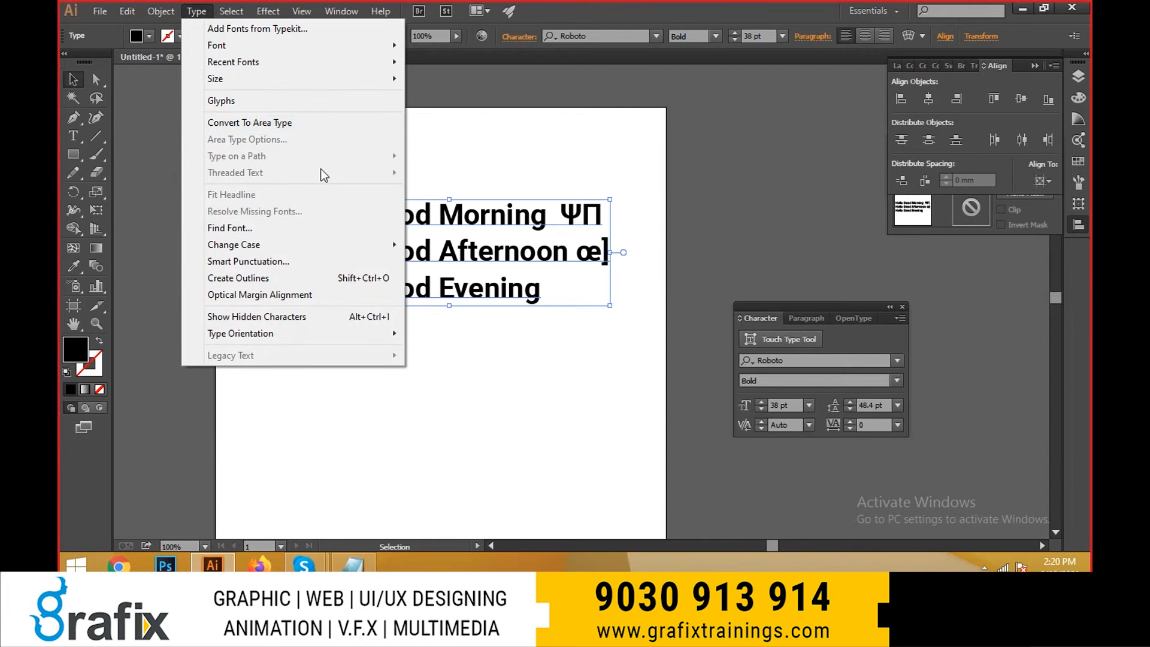
pyautogui.click(498, 276)
pyautogui.moveTo(486, 262); pyautogui.dragTo(459, 189)
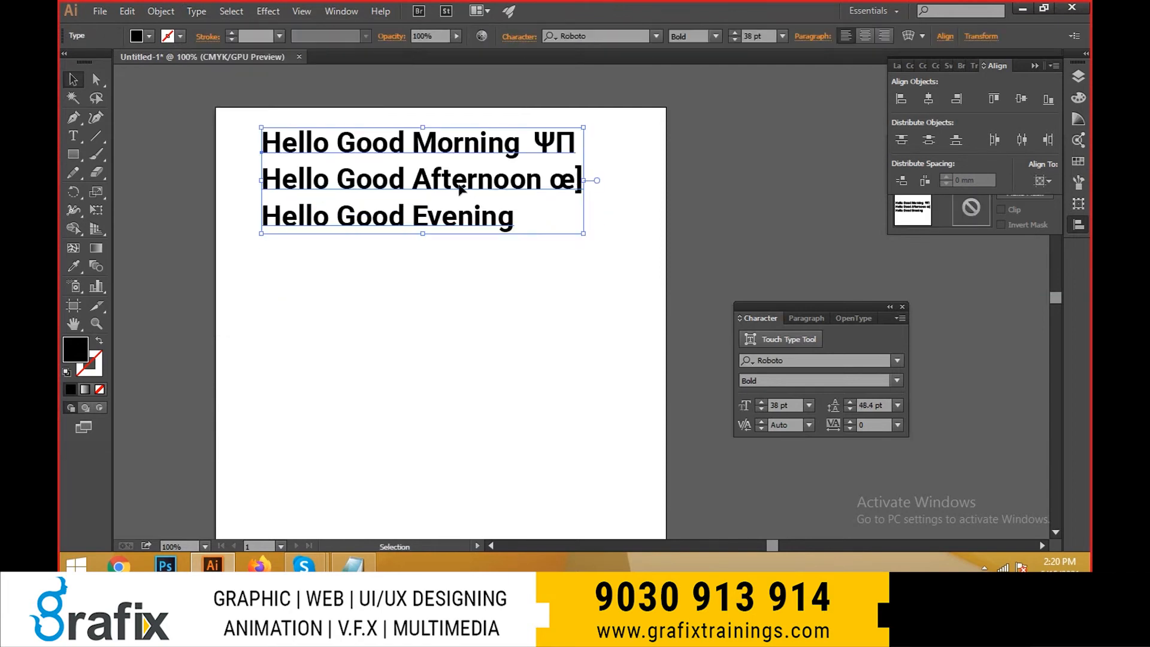
# - Draw a black-filled circle with the Ellipse tool and place it centrally below the three-line text
pyautogui.moveTo(73, 138); pyautogui.dragTo(144, 158)
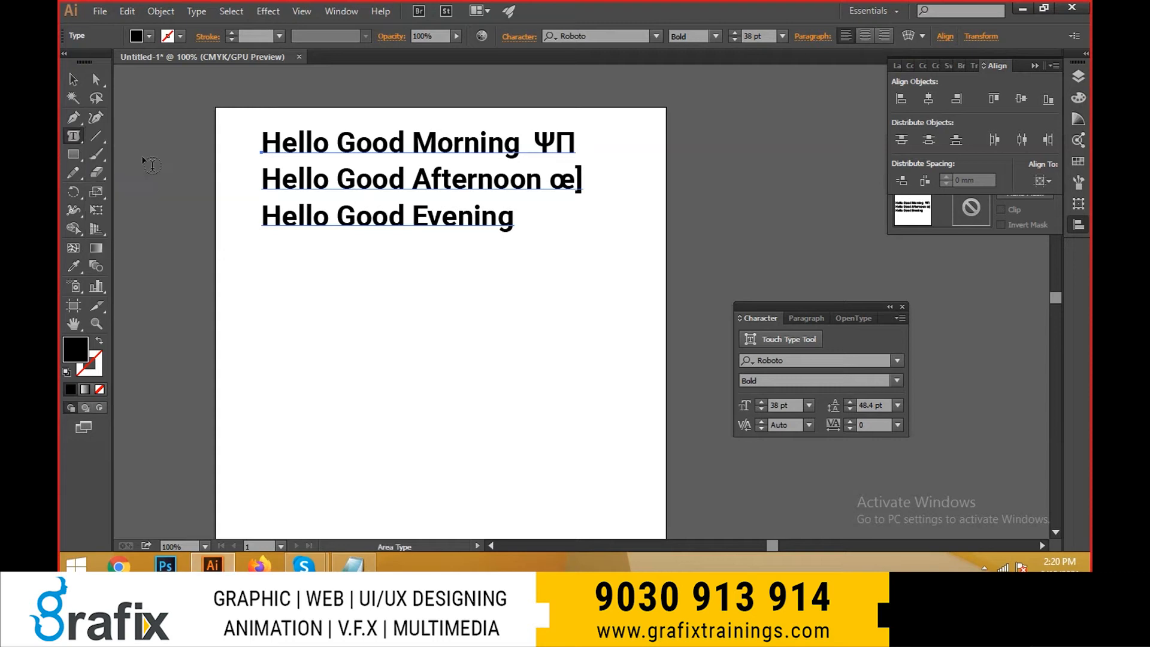
pyautogui.moveTo(73, 154); pyautogui.dragTo(105, 186)
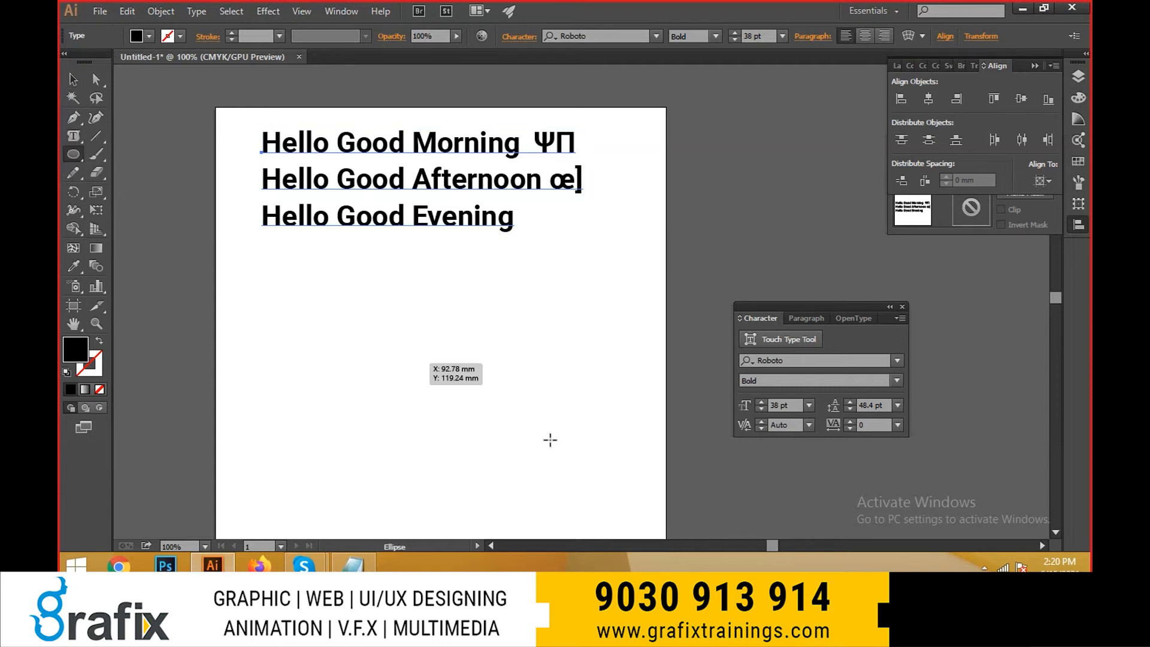
pyautogui.moveTo(303, 321); pyautogui.dragTo(530, 479)
pyautogui.press('v')
pyautogui.moveTo(477, 408); pyautogui.dragTo(488, 378)
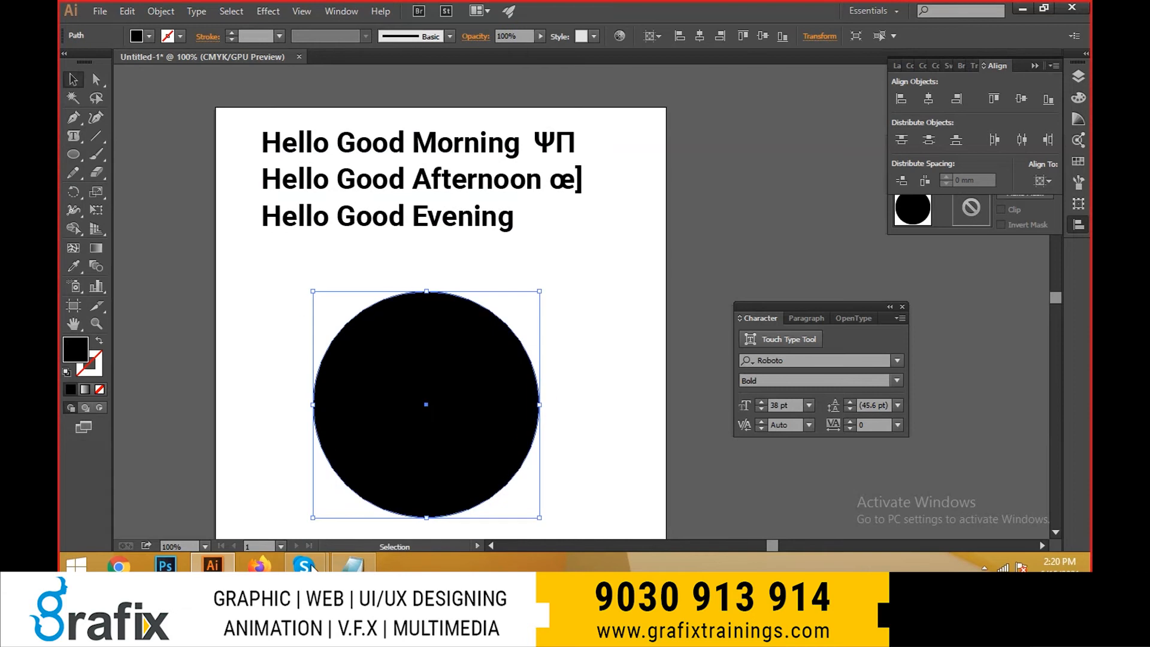
# - Switch to Chrome, open google.com and search for "loremipsum"
pyautogui.click(119, 567)
pyautogui.write('google.com')
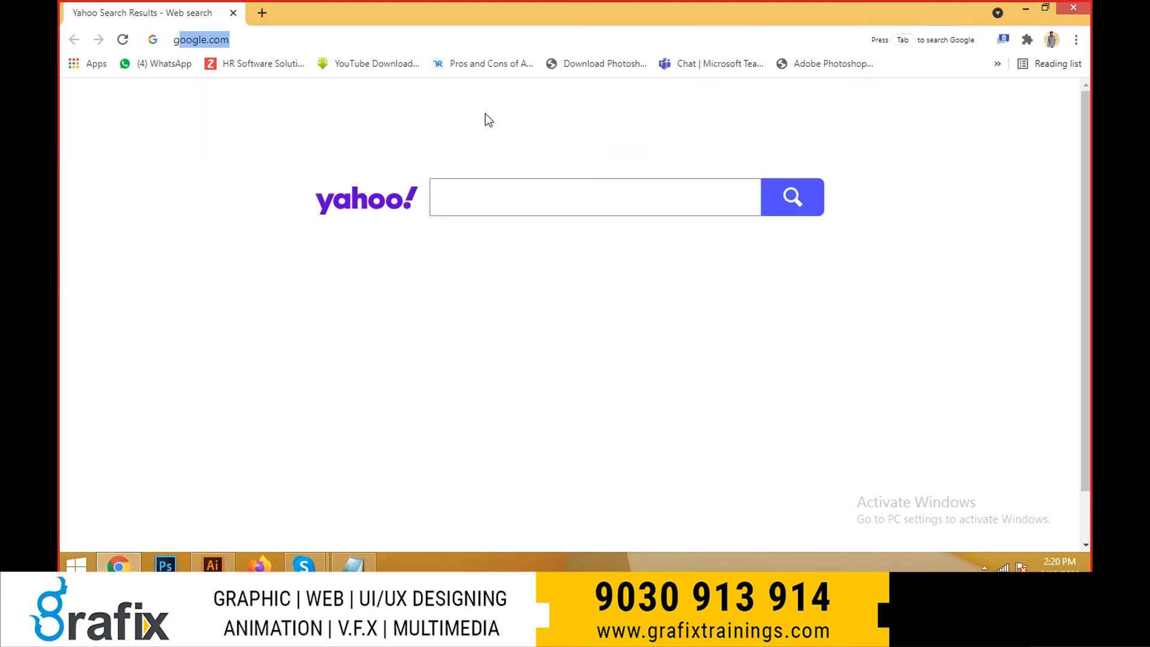
pyautogui.press('Return')
pyautogui.write('loremi')
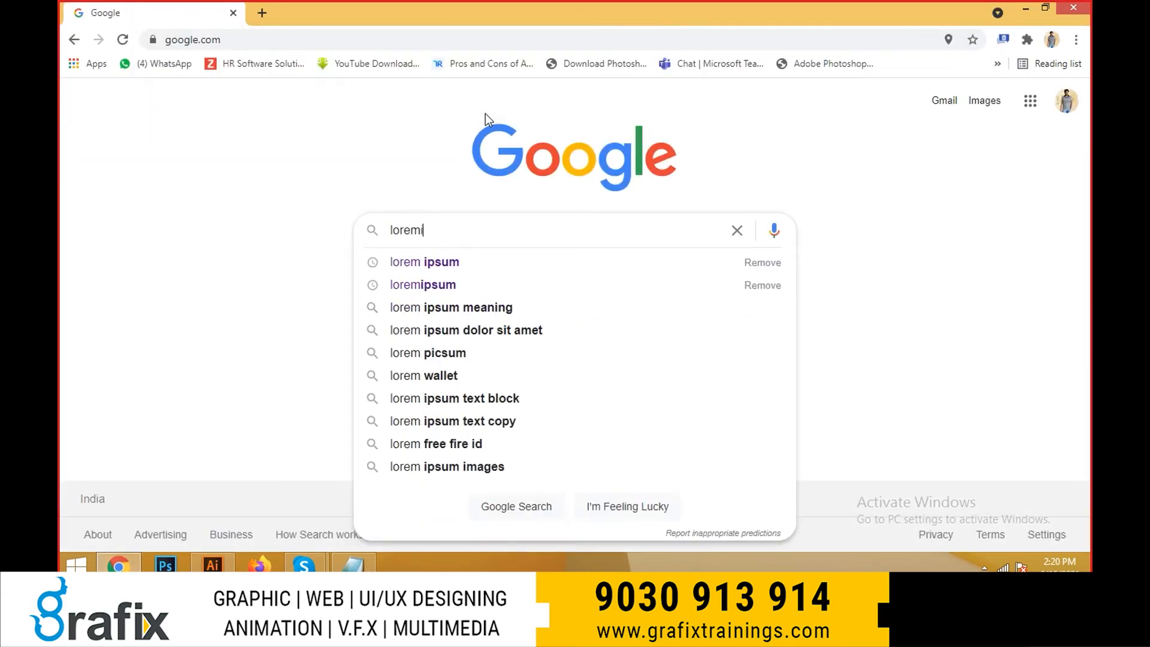
pyautogui.write('psum')
pyautogui.press('Return')
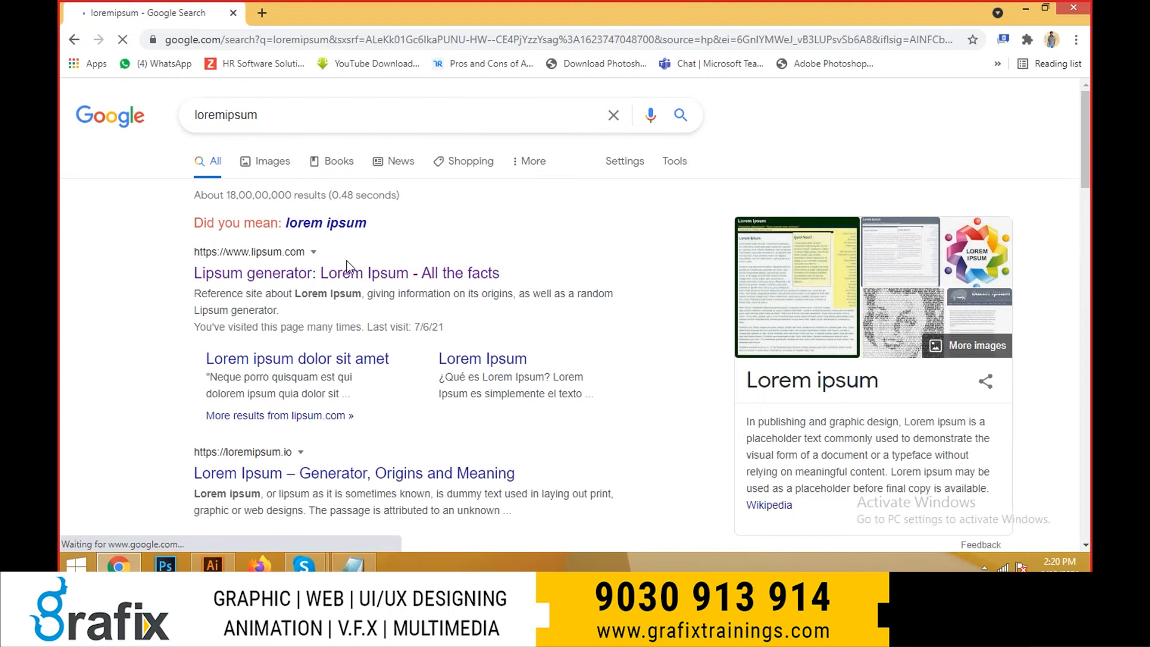
# - Open the lipsum.com result, copy the "What is Lorem Ipsum?" paragraph up to "also the leap" and return to Illustrator
pyautogui.click(342, 269)
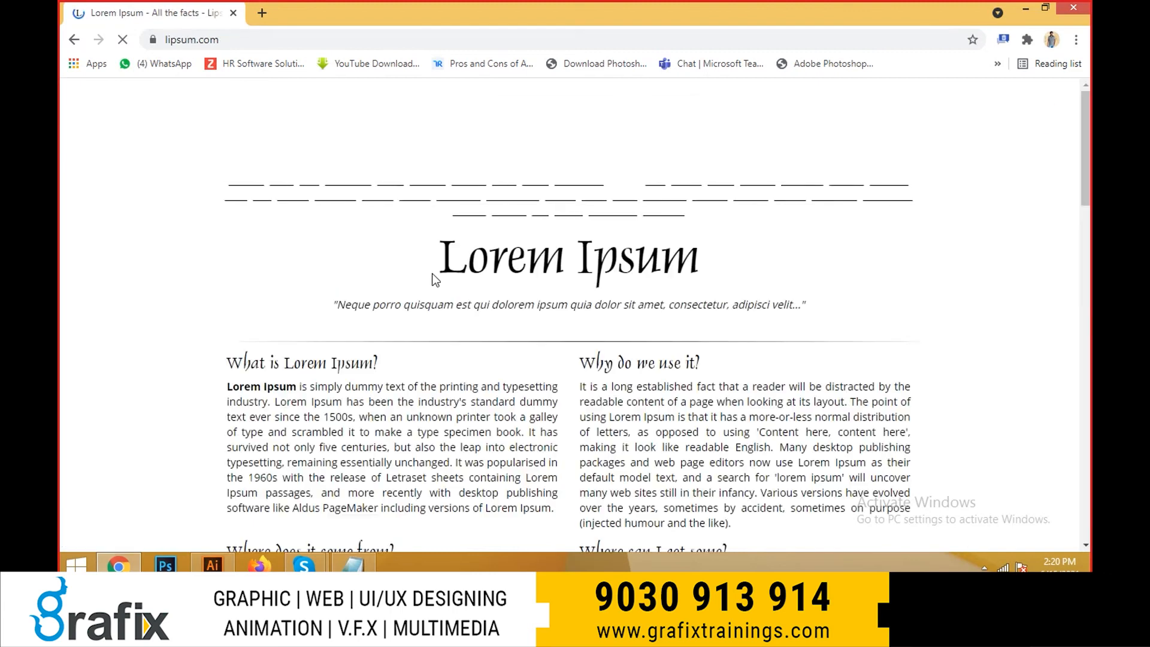
pyautogui.scroll(-4, 299, 321)
pyautogui.moveTo(234, 157); pyautogui.dragTo(484, 223)
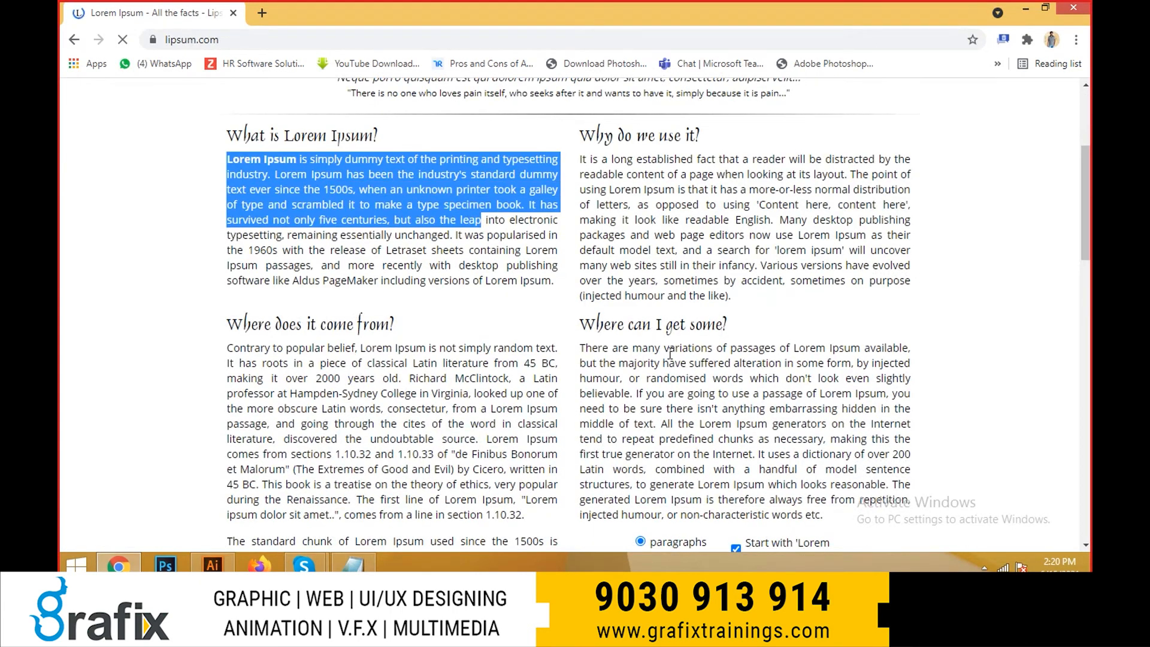
pyautogui.hotkey('alt', 'Tab')
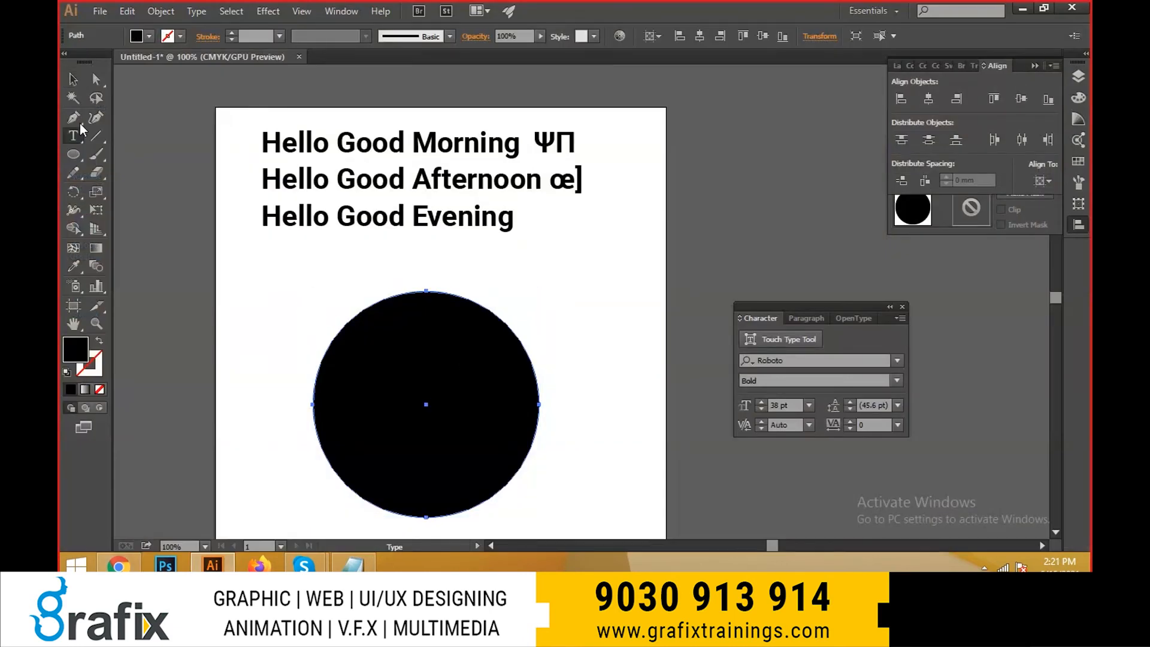
# - Convert the circle into a text area with the Area Type tool and paste the copied Lorem Ipsum text into it
pyautogui.moveTo(73, 136); pyautogui.dragTo(126, 154)
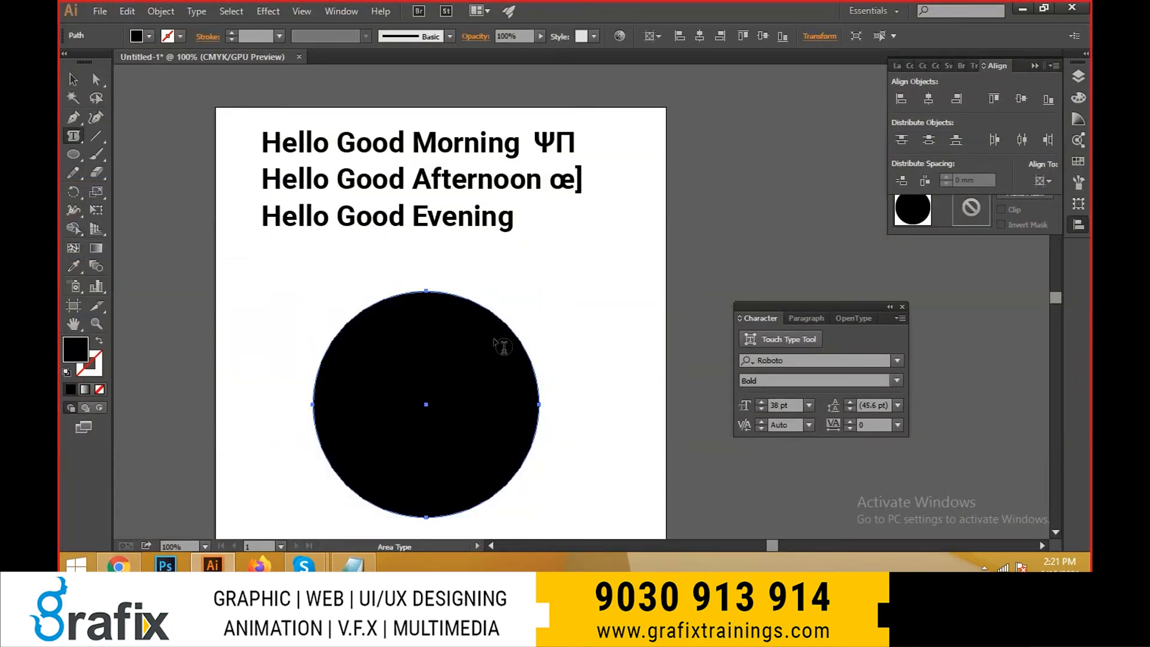
pyautogui.click(433, 294)
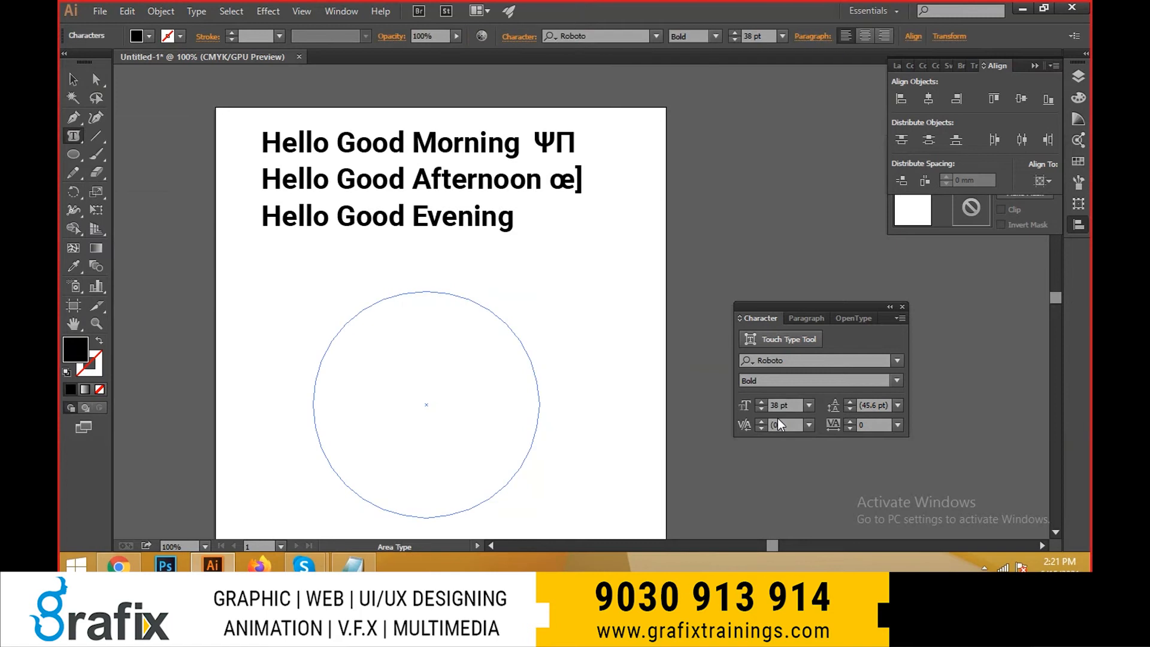
pyautogui.hotkey('ctrl', 'v')
# - Select all the text inside the circle and reduce its font size to 18 pt
pyautogui.hotkey('ctrl', 'a')
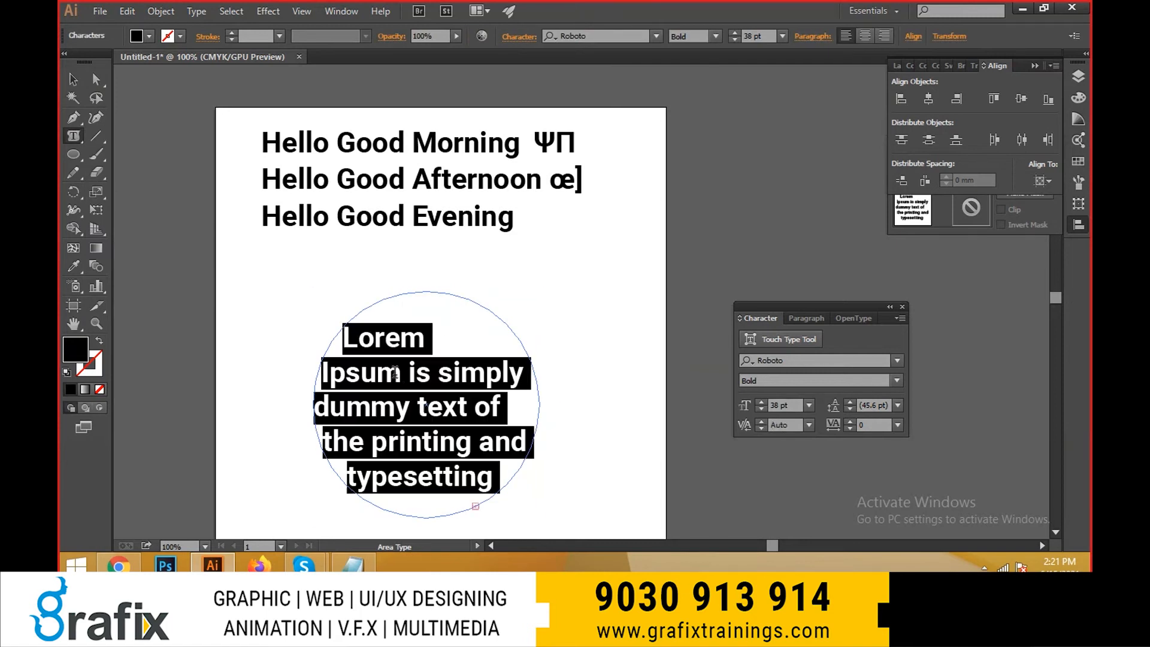
pyautogui.hotkey('ctrl', 'shift', ',')
pyautogui.hotkey('ctrl', 'shift', ',')
pyautogui.hotkey('ctrl', 'shift', ',')
pyautogui.hotkey('ctrl', 'shift', ',')
pyautogui.hotkey('ctrl', 'shift', ',')
pyautogui.hotkey('ctrl', 'shift', ',')
pyautogui.hotkey('ctrl', 'shift', ',')
pyautogui.hotkey('ctrl', 'shift', ',')
pyautogui.hotkey('ctrl', 'shift', ',')
pyautogui.hotkey('ctrl', 'shift', ',')
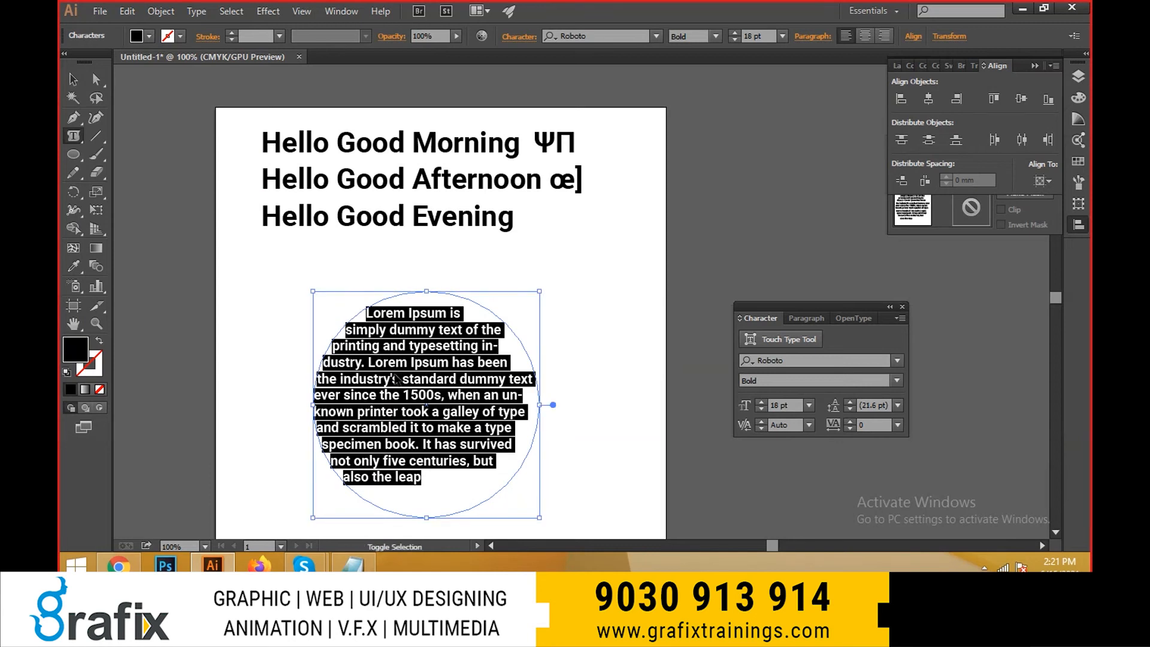
# - Try centre and right alignment on the circle's text, and centre it again at a font size of 14 pt
pyautogui.hotkey('ctrl', 'shift', 'c')
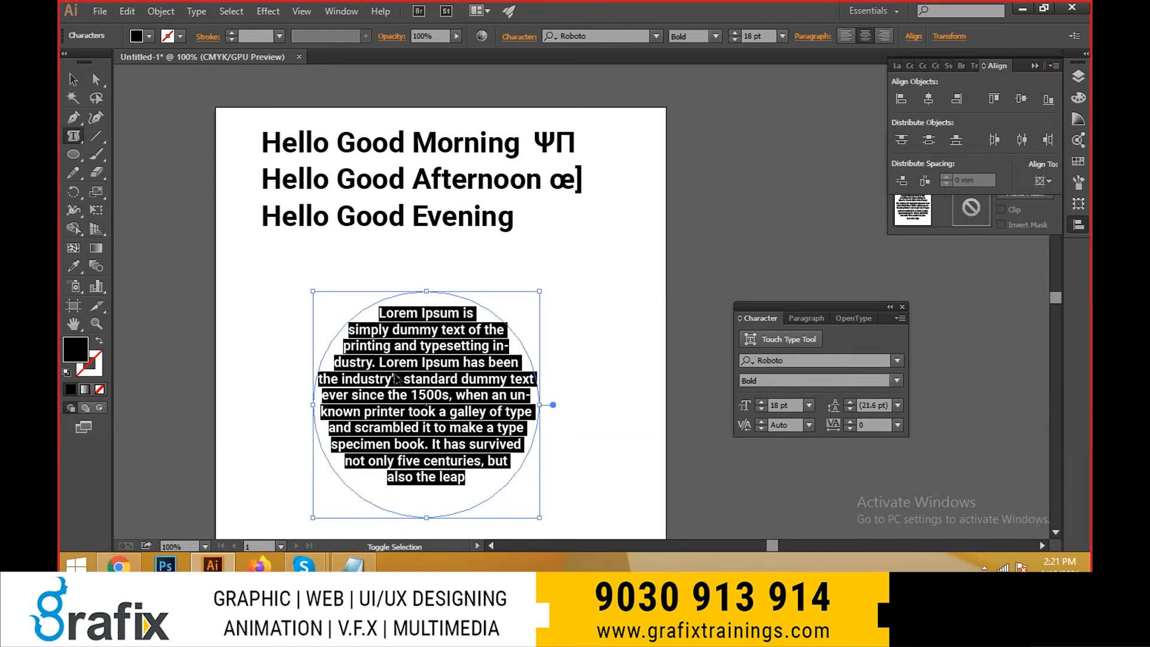
pyautogui.hotkey('ctrl', 'shift', 'r')
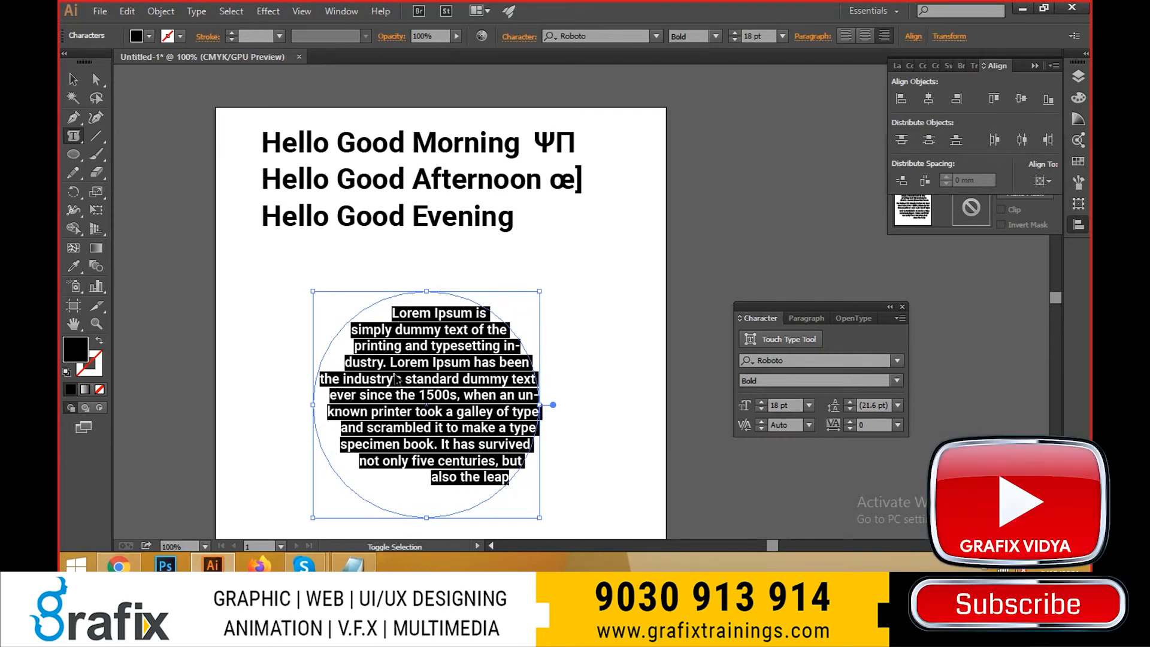
pyautogui.hotkey('ctrl', 'shift', ',')
pyautogui.hotkey('ctrl', 'shift', ',')
pyautogui.hotkey('ctrl', 'shift', 'c')
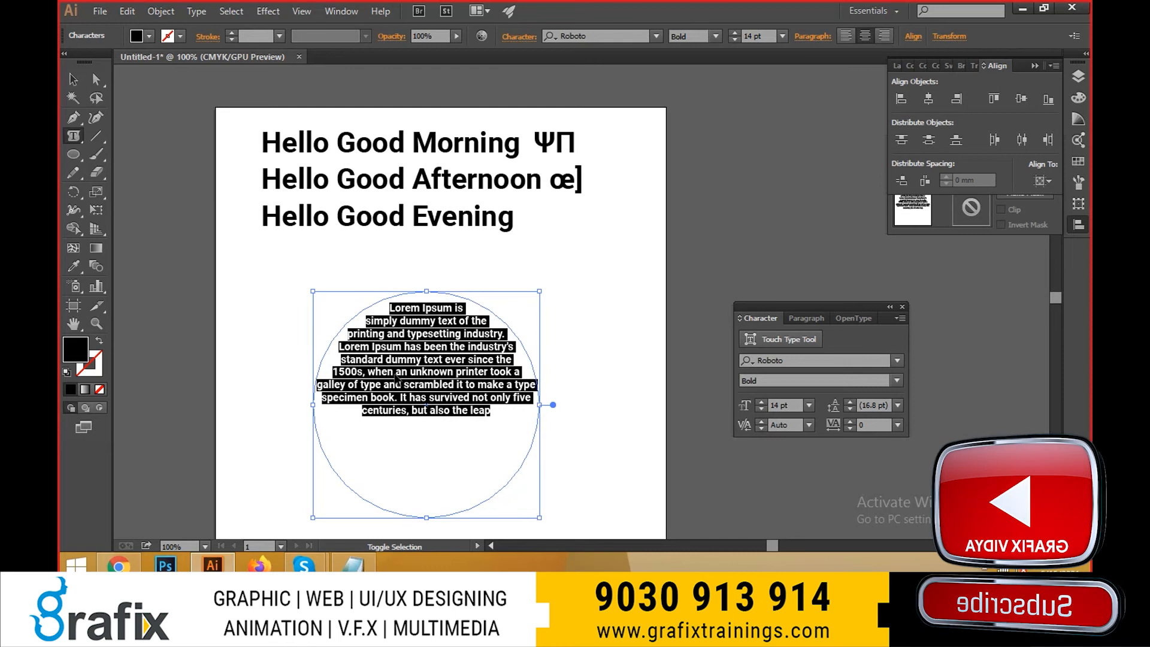
# - Try left and right alignment on the circle's text, and justify it at a font size of 20 pt
pyautogui.hotkey('ctrl', 'shift', 'l')
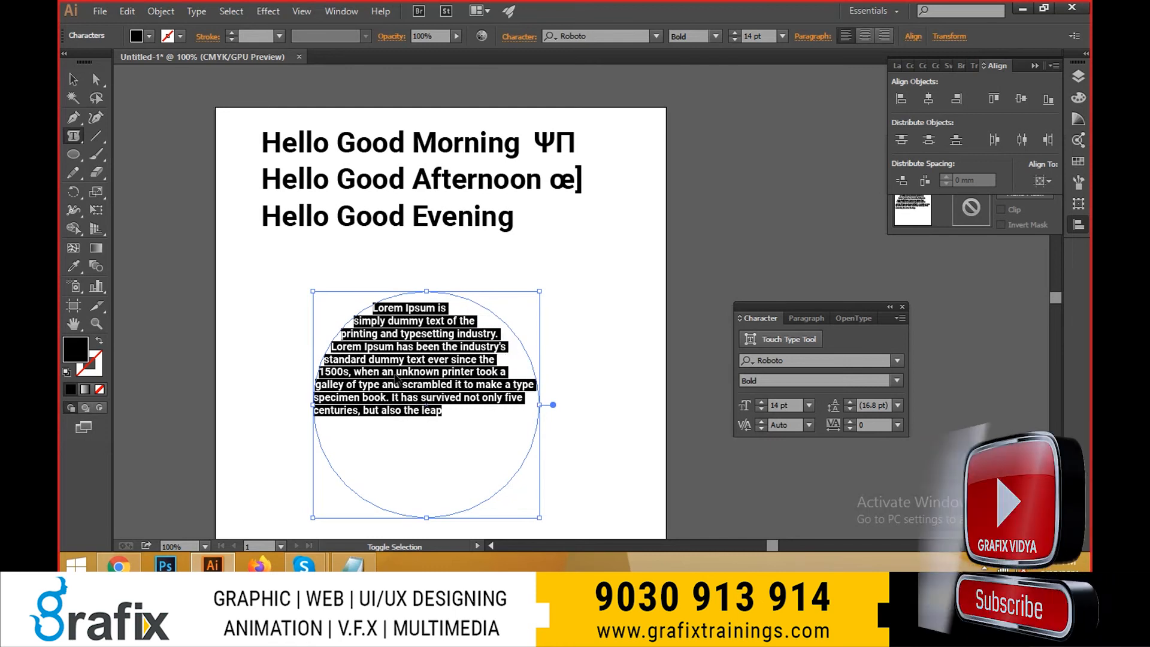
pyautogui.hotkey('ctrl', 'shift', 'r')
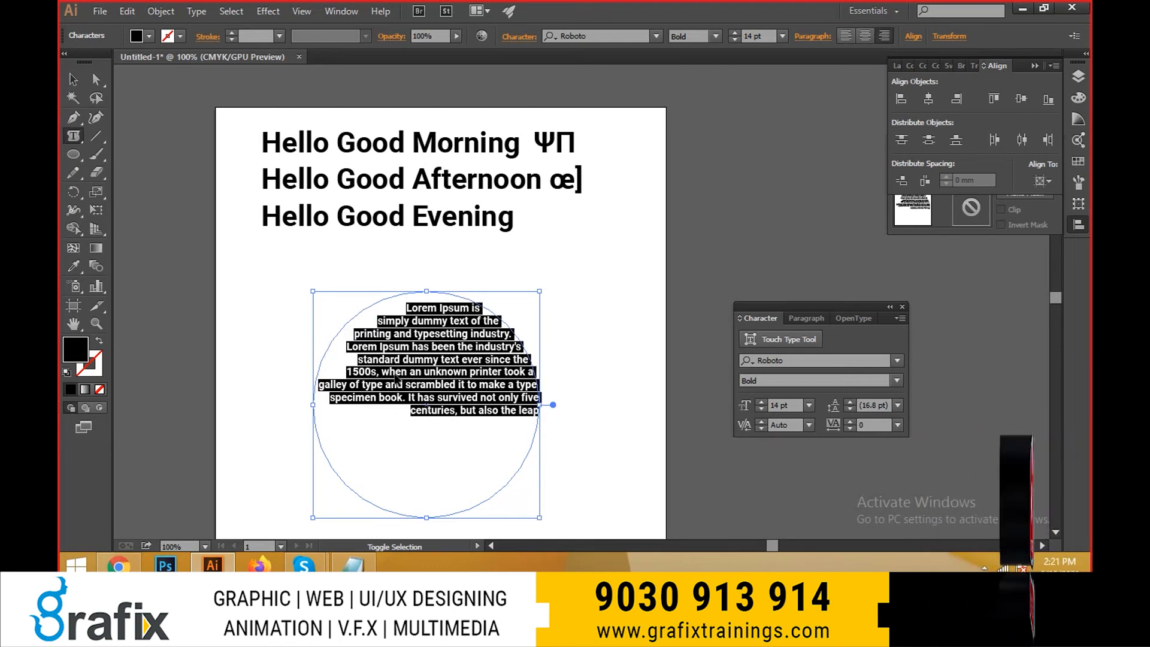
pyautogui.hotkey('ctrl', 'shift', 'j')
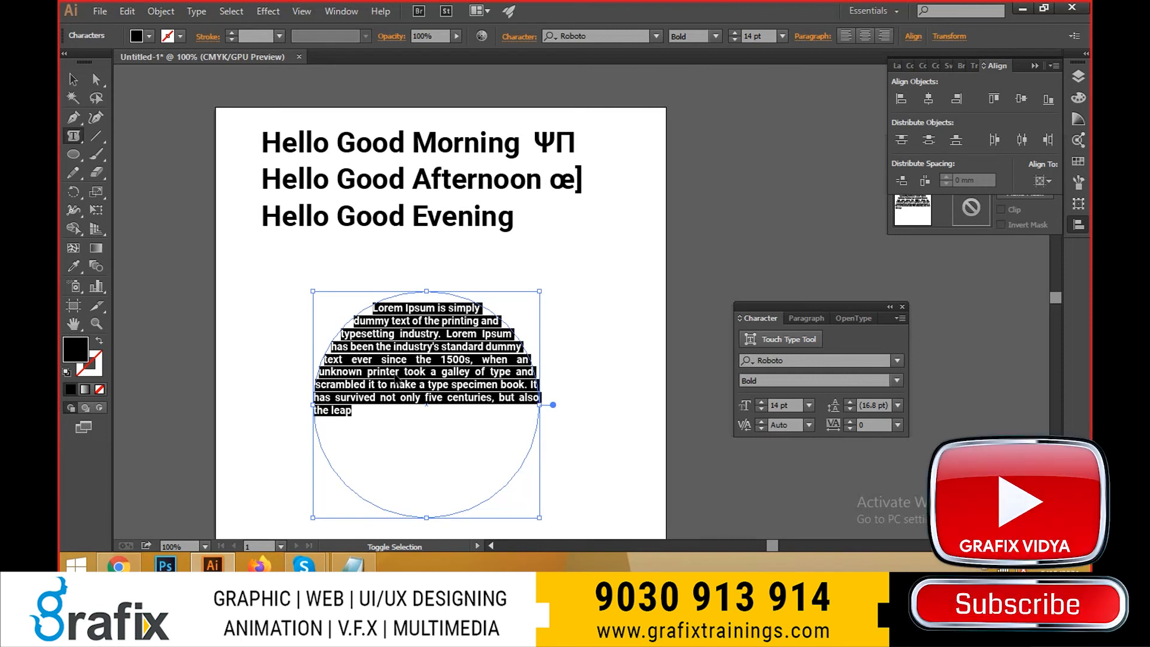
pyautogui.hotkey('ctrl', 'shift', '.')
pyautogui.hotkey('ctrl', 'shift', '.')
pyautogui.hotkey('ctrl', 'shift', '.')
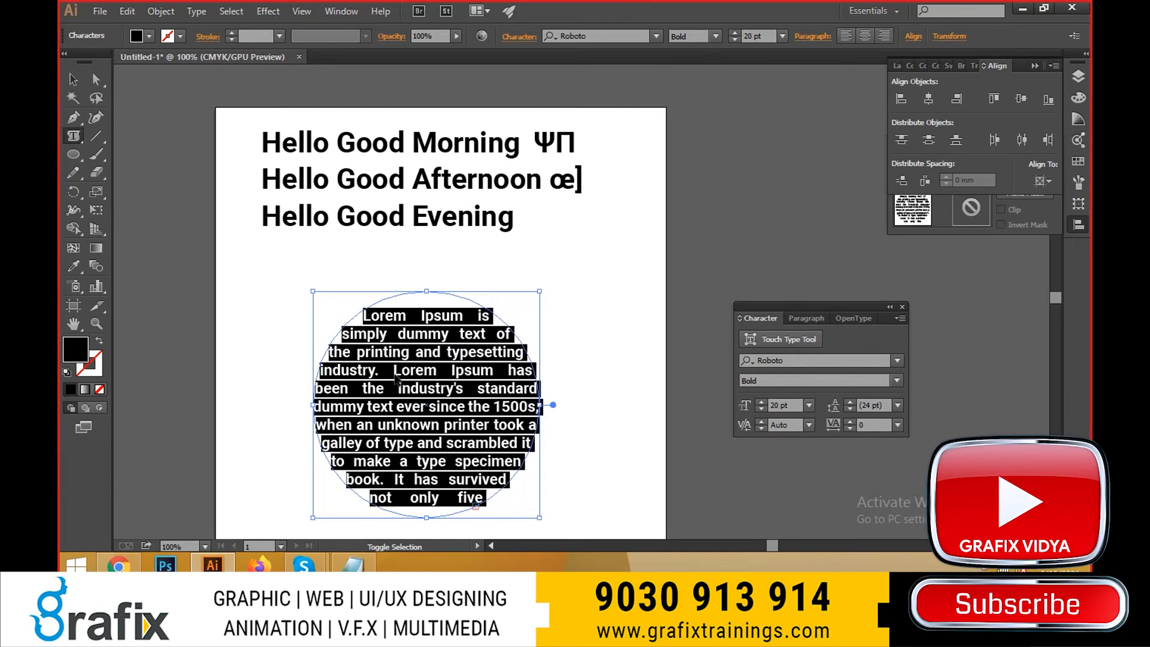
# - Reduce the circle's text to 14 pt and align it left
pyautogui.hotkey('ctrl', 'shift', ',')
pyautogui.hotkey('ctrl', 'shift', ',')
pyautogui.hotkey('ctrl', 'shift', ',')
pyautogui.hotkey('ctrl', 'shift', 'l')
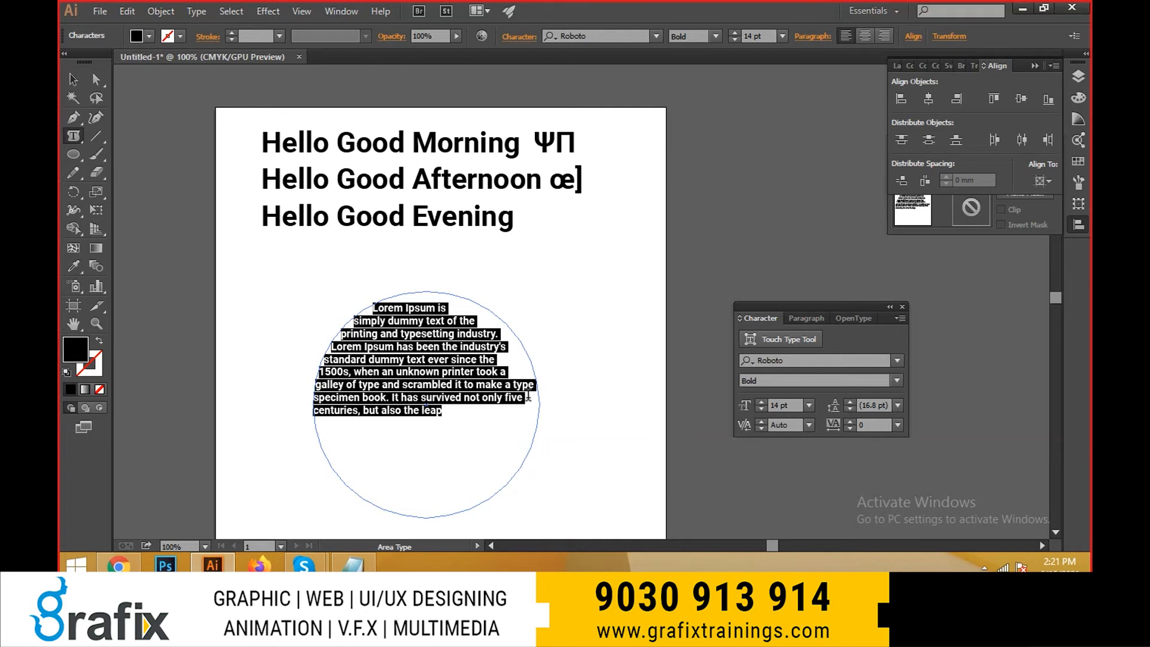
# - Justify the circle's text with the last line aligned left, enlarge it to 20 pt, leave text editing and deselect it
pyautogui.press('ctrl')
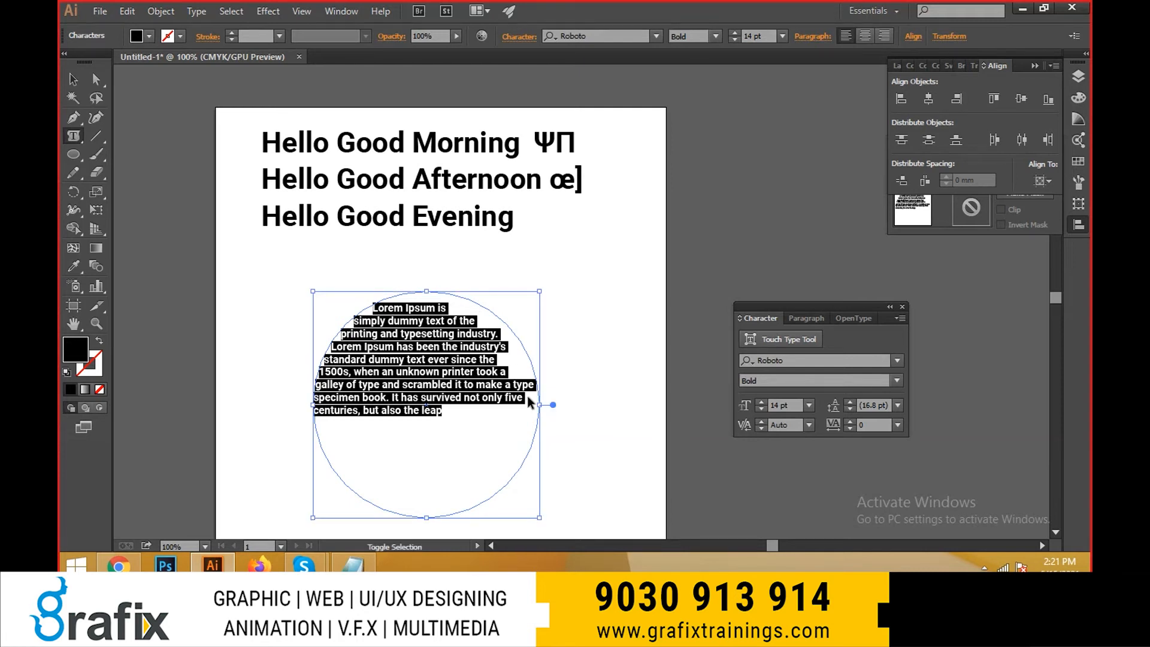
pyautogui.hotkey('ctrl', 'shift', 'j')
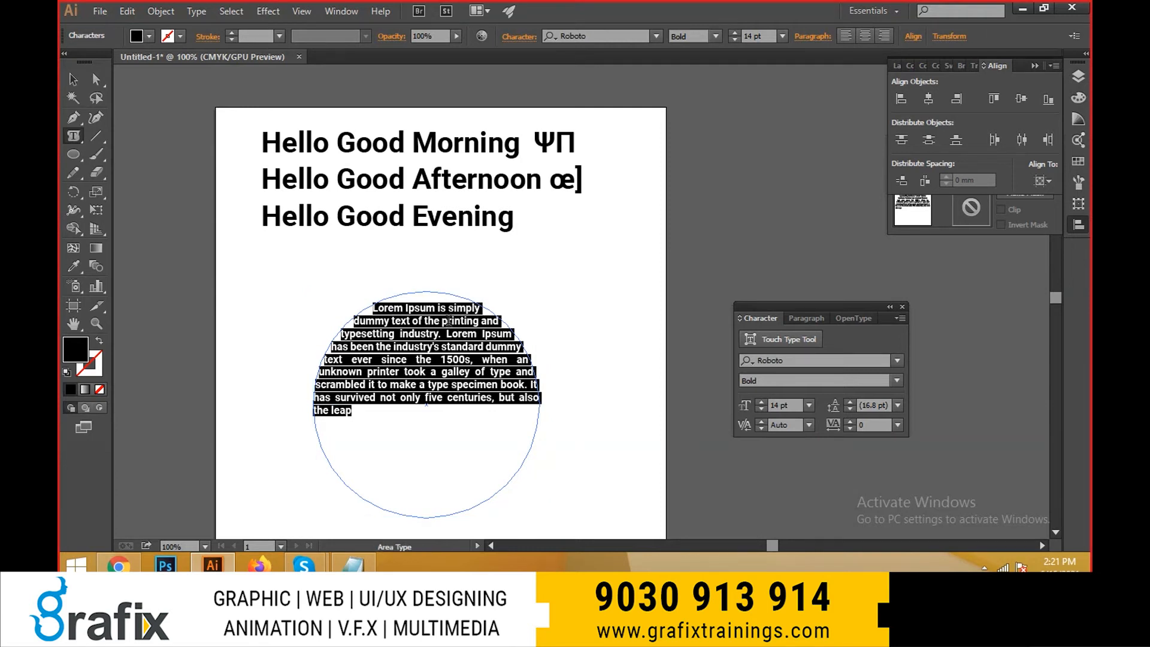
pyautogui.hotkey('ctrl', 'shift', '.')
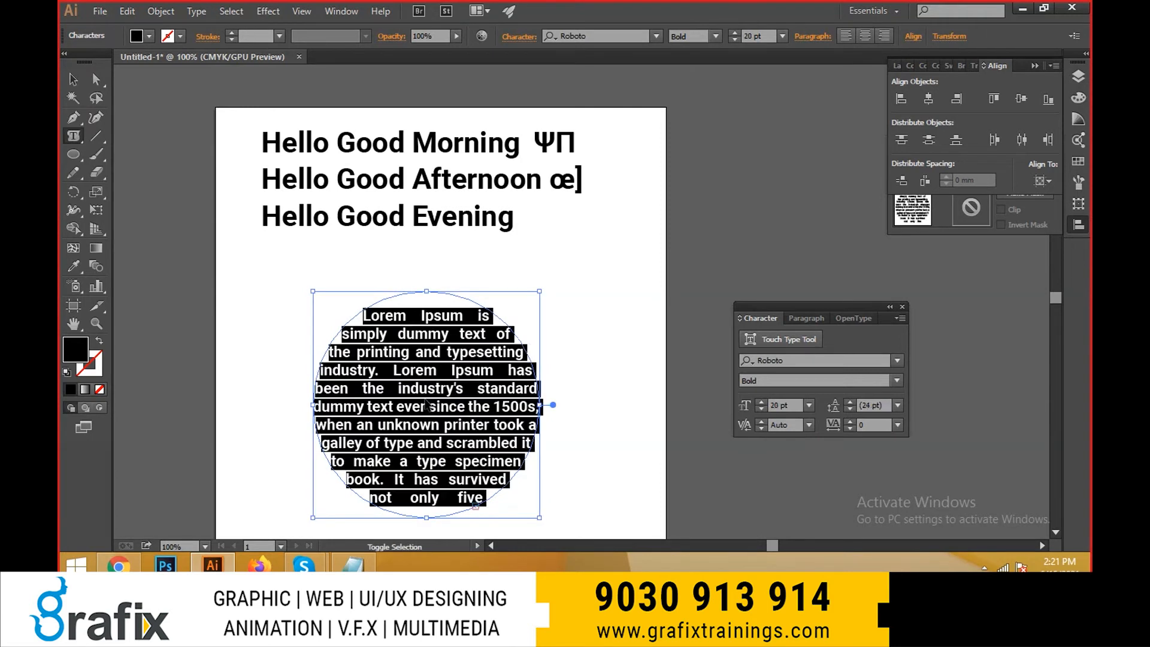
pyautogui.hotkey('ctrl', 'shift', '.')
pyautogui.hotkey('ctrl', 'shift', '.')
pyautogui.press('Escape')
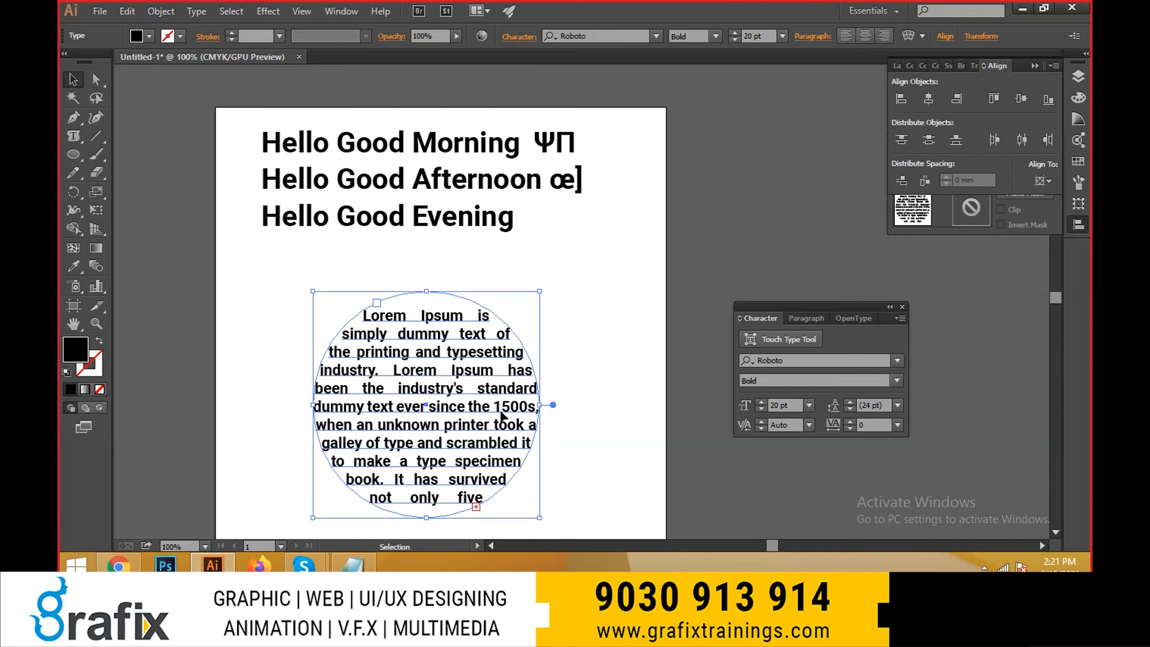
pyautogui.click(567, 358)
pyautogui.moveTo(597, 426); pyautogui.dragTo(597, 386)
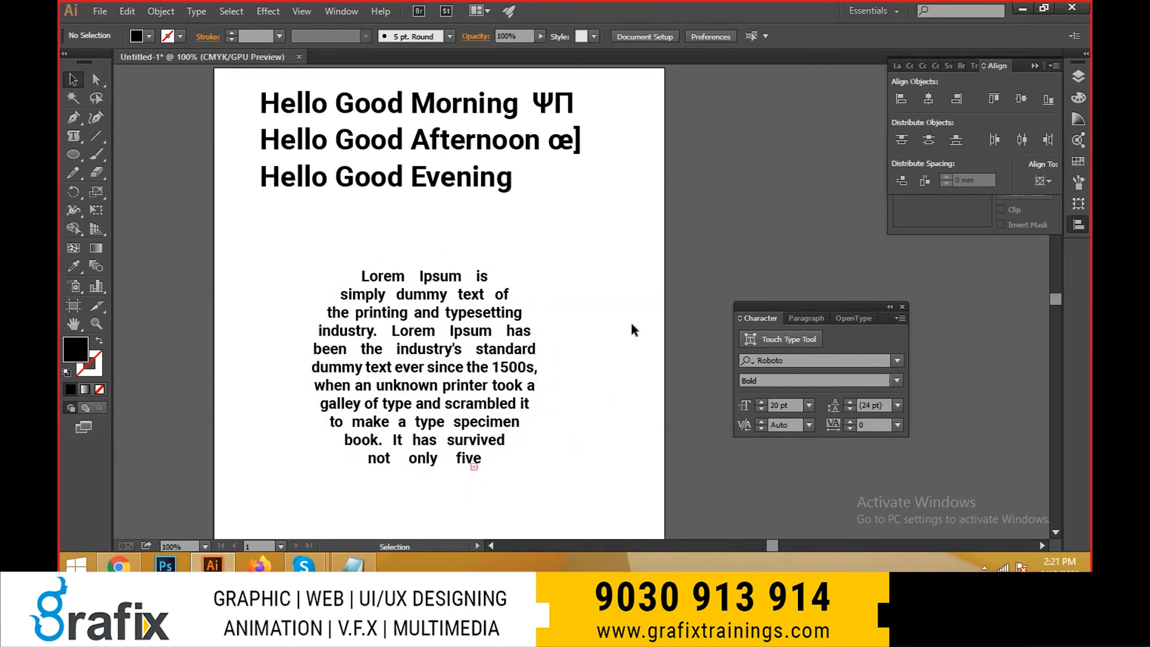
# - Set the circle's text to 18 pt with left alignment, leave text editing and deselect it
pyautogui.doubleClick(476, 395)
pyautogui.hotkey('ctrl', 'a')
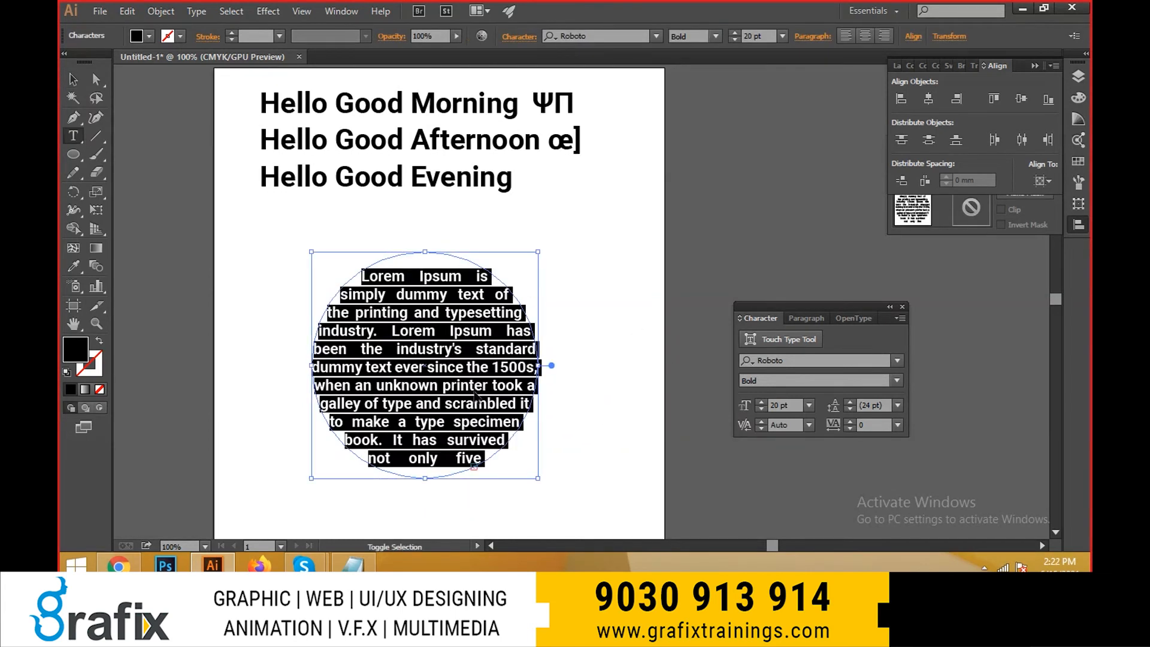
pyautogui.hotkey('ctrl', 'shift', ',')
pyautogui.press('Escape')
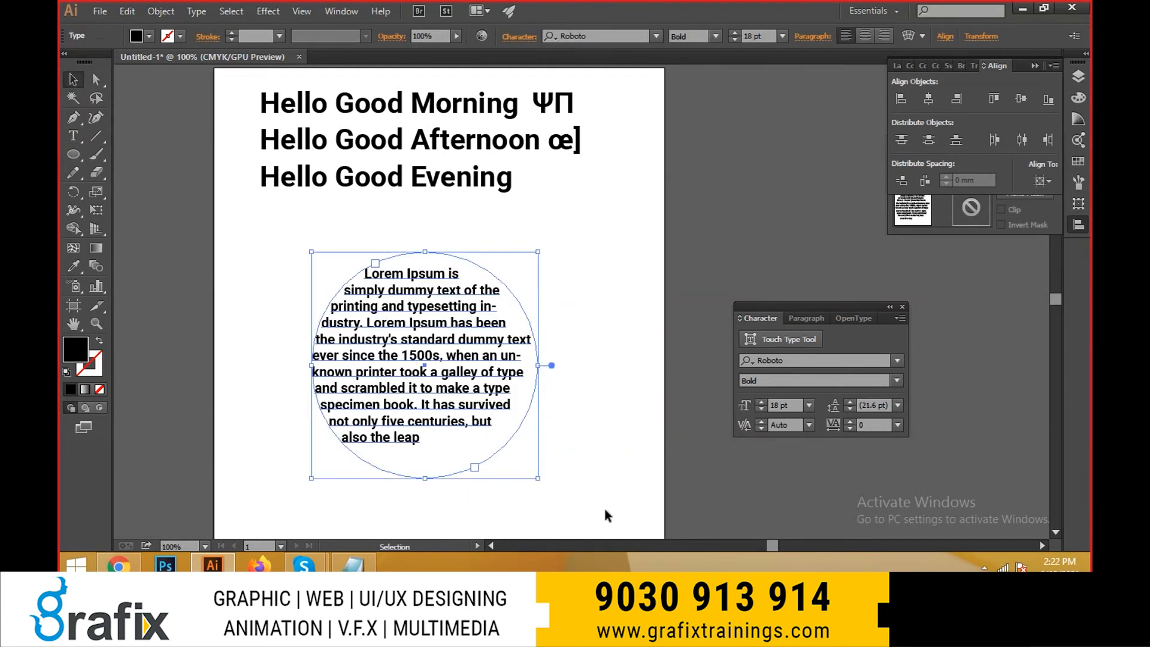
pyautogui.click(609, 516)
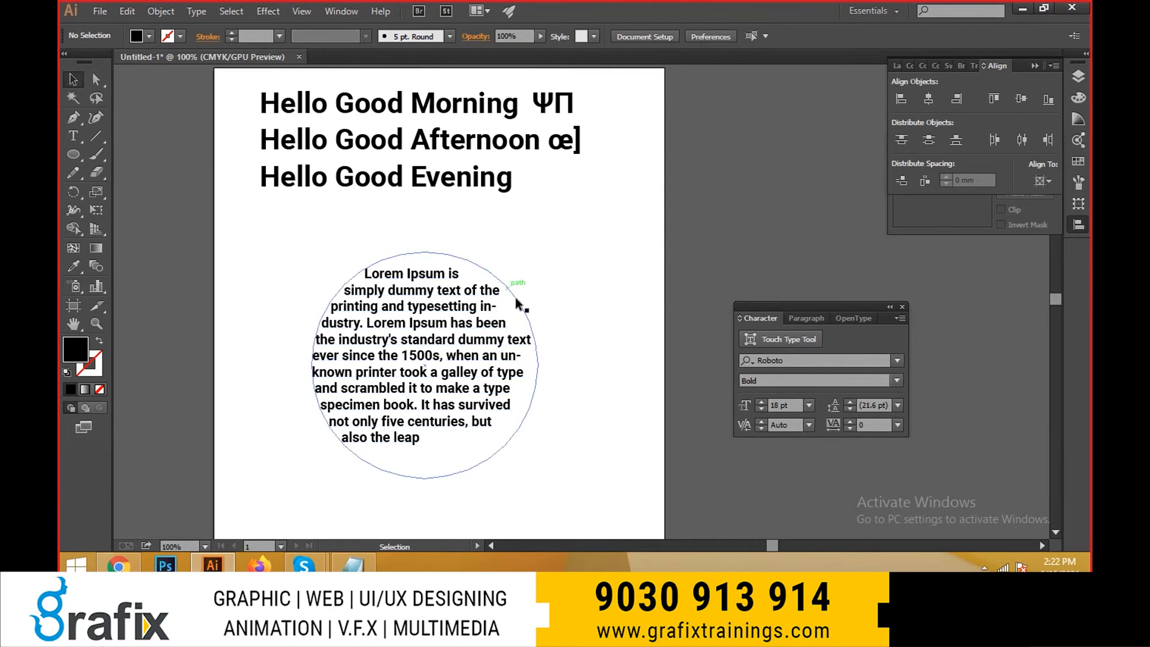
# - Justify the circle's text with the last line aligned left and bring its font size to 16 pt
pyautogui.doubleClick(470, 327)
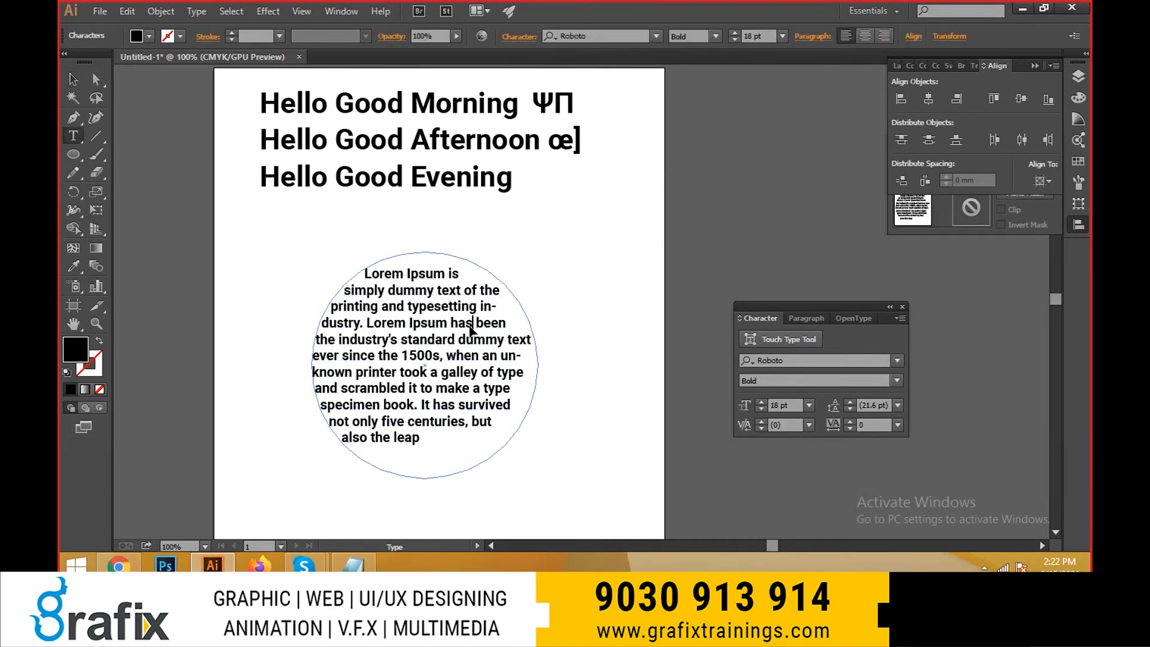
pyautogui.hotkey('ctrl', 'a')
pyautogui.hotkey('ctrl', 'c')
pyautogui.hotkey('ctrl', 'shift', 'j')
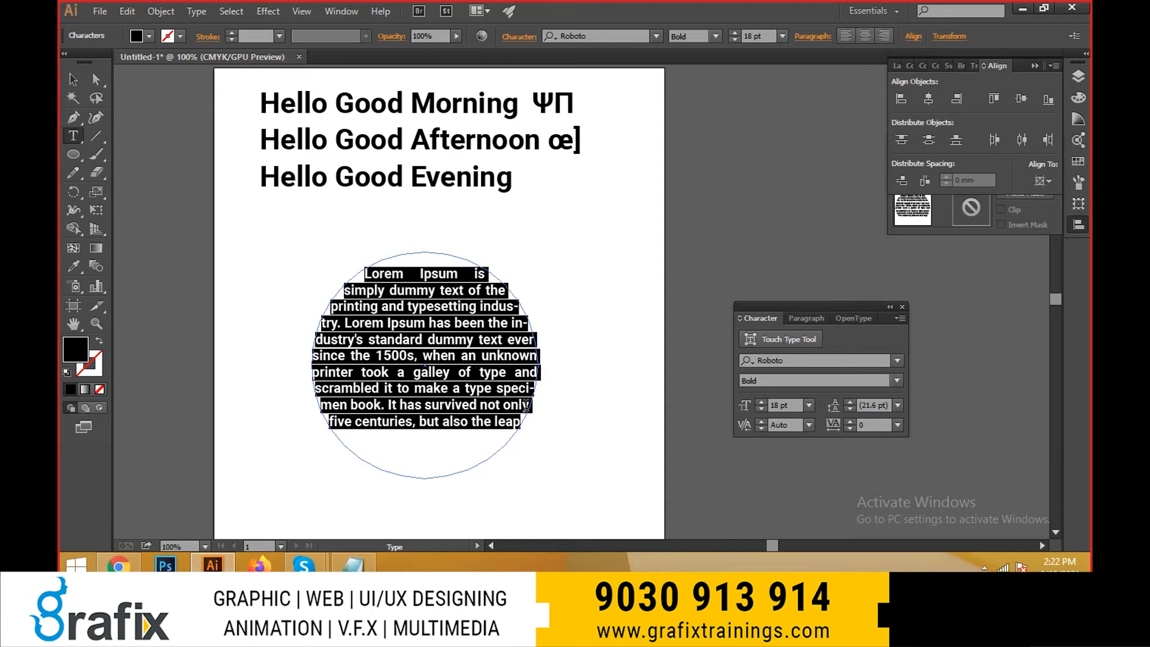
pyautogui.hotkey('ctrl', 'shift', '.')
pyautogui.hotkey('ctrl', 'shift', '.')
pyautogui.hotkey('ctrl', 'shift', ',')
pyautogui.hotkey('ctrl', 'shift', ',')
pyautogui.hotkey('ctrl', 'shift', ',')
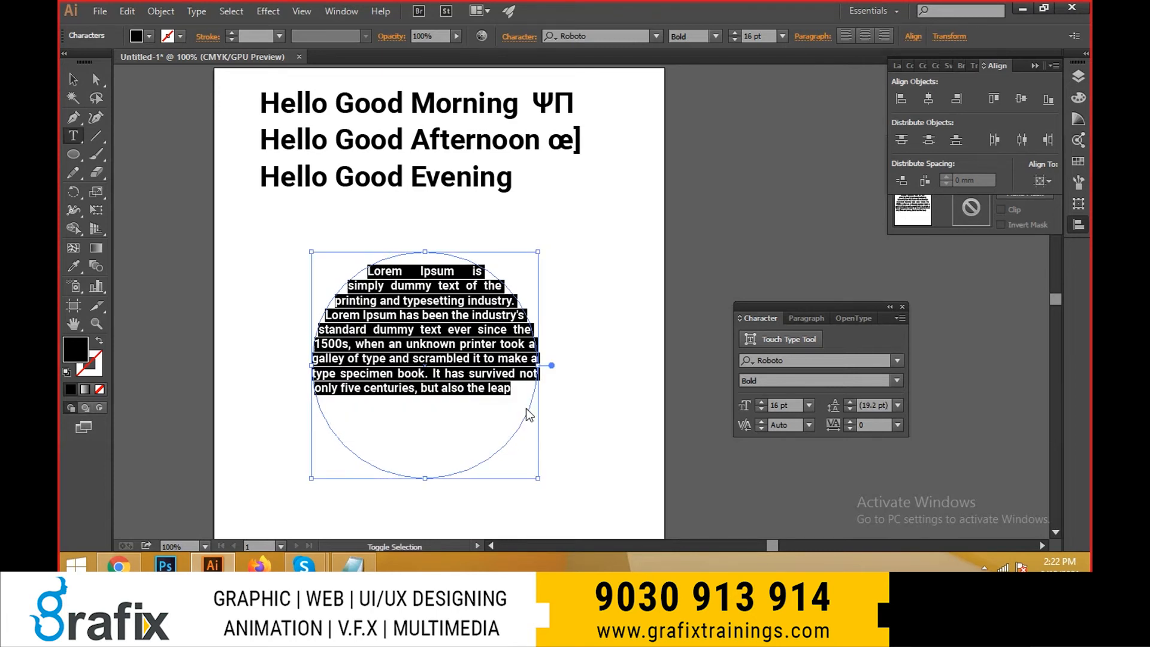
# - Reduce the circle's text to 12 pt and leave text editing
pyautogui.hotkey('ctrl', 'shift', 'n')
pyautogui.press('Escape')
pyautogui.hotkey('ctrl', 'shift', ',')
pyautogui.hotkey('ctrl', 'shift', ',')
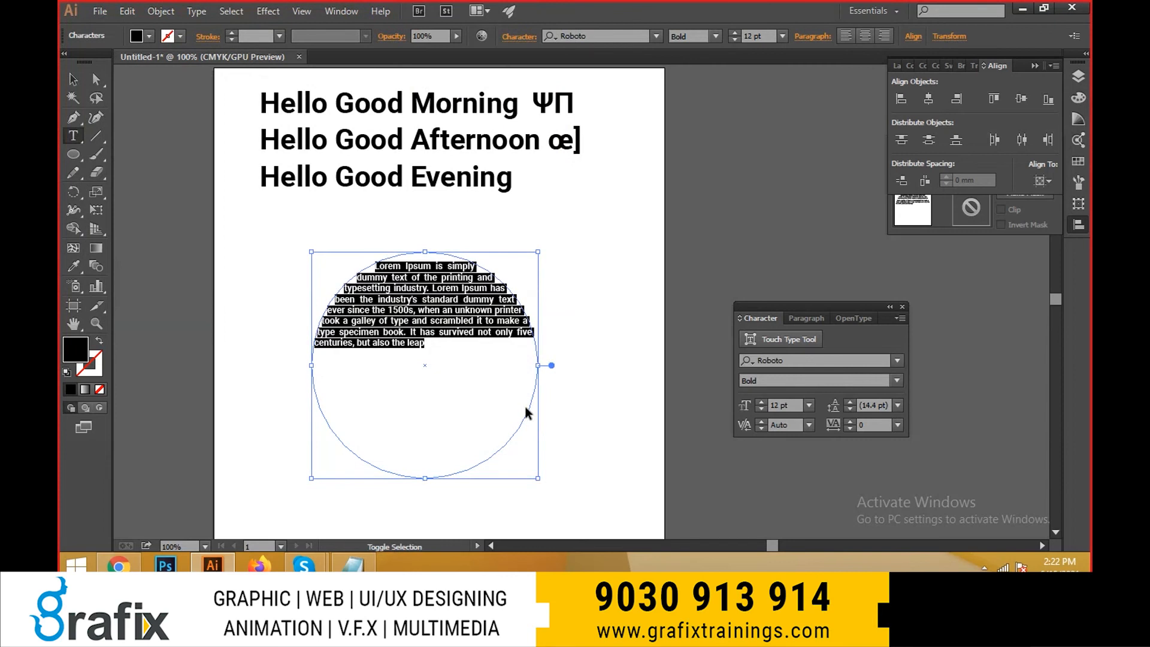
pyautogui.press('Escape')
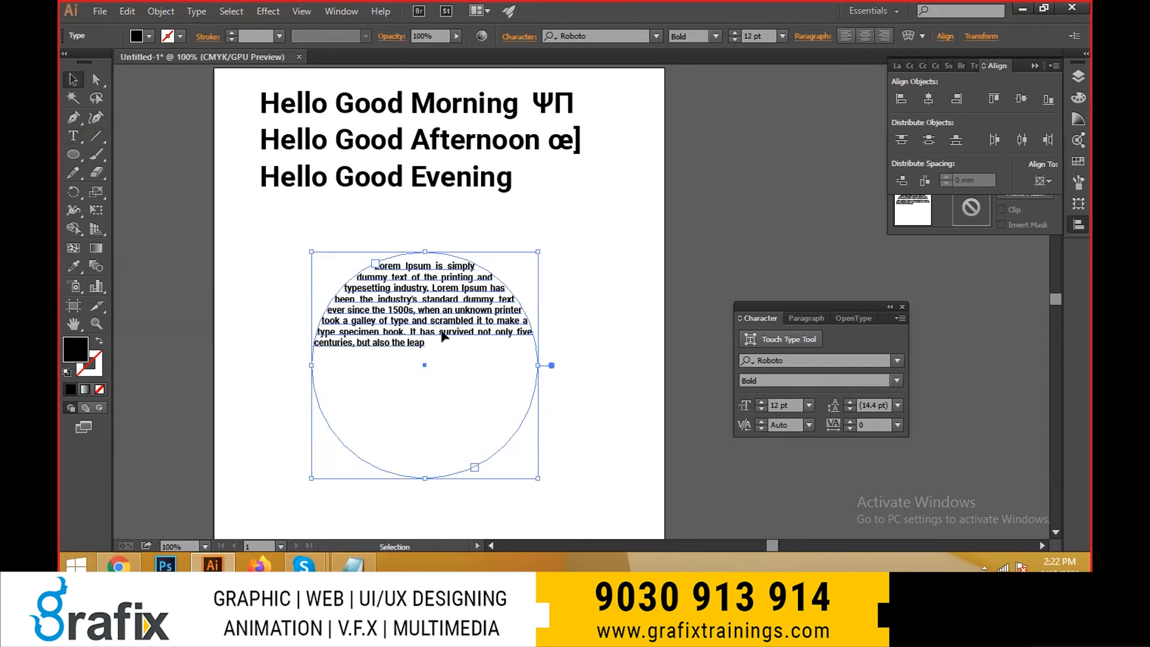
# - Paste the Lorem Ipsum paragraph twice more into the circle to fill it, and deselect the text
pyautogui.hotkey('ctrl', 'v')
pyautogui.hotkey('ctrl', 'v')
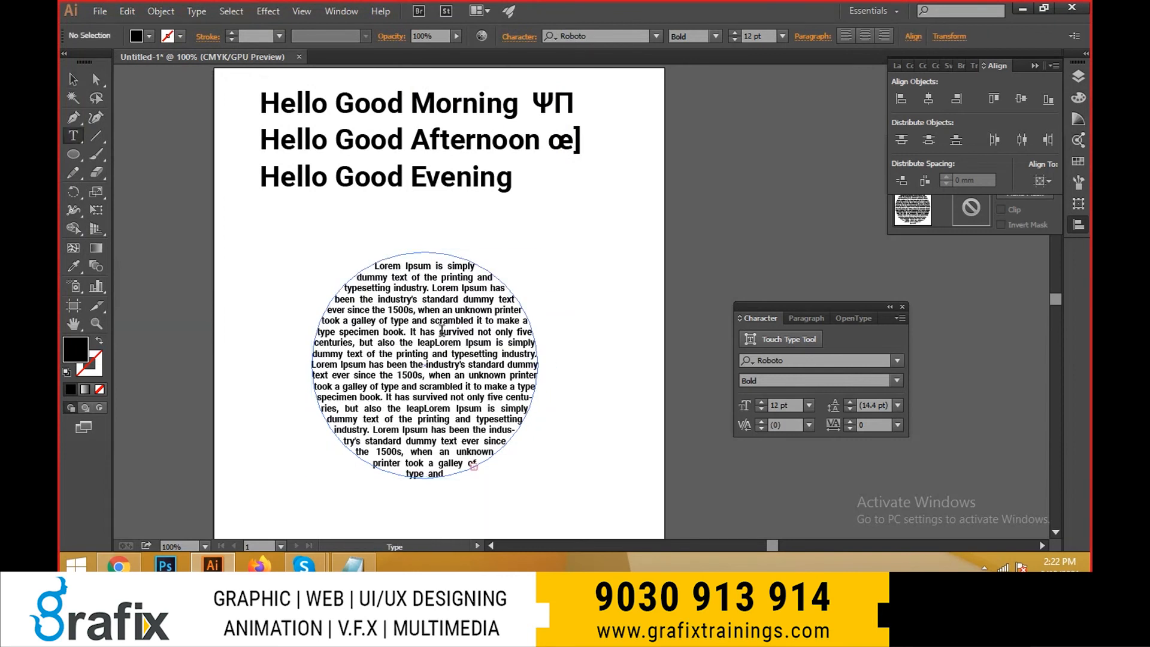
pyautogui.press('Escape')
pyautogui.click(642, 366)
pyautogui.press('space')
pyautogui.moveTo(654, 456); pyautogui.dragTo(663, 413)
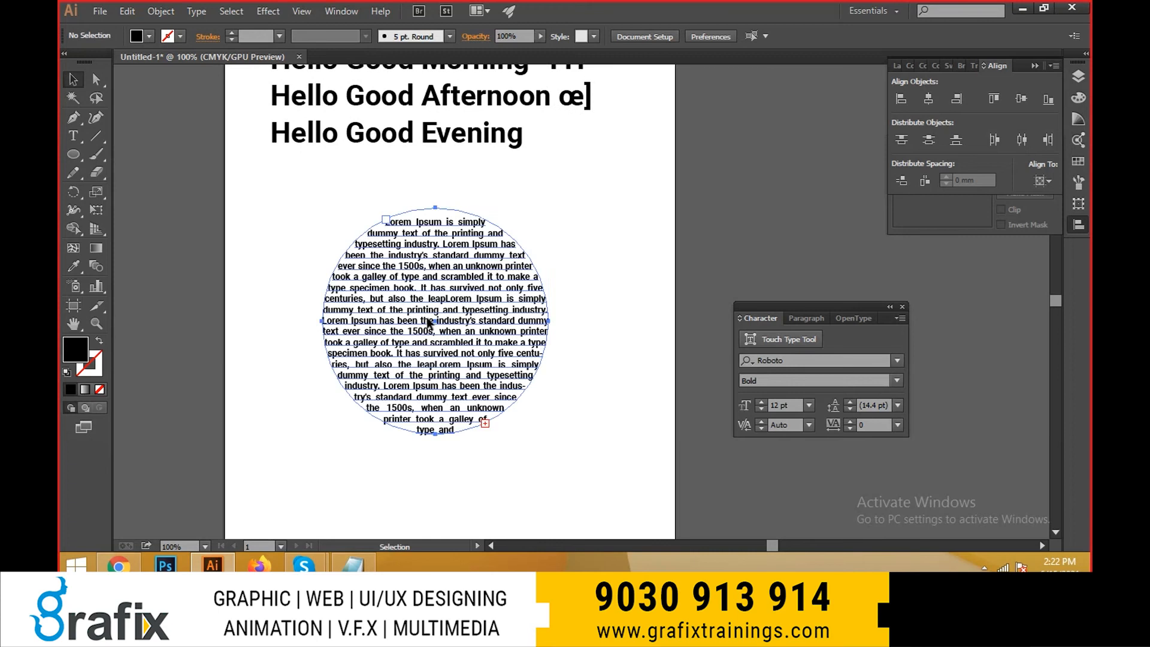
# - Delete the circle's last visible lines, from "the printing and typesetting" through "type and", and deselect the text
pyautogui.click(461, 400)
pyautogui.doubleClick(450, 400)
pyautogui.hotkey('ctrl', 'a')
pyautogui.moveTo(404, 370); pyautogui.dragTo(469, 432)
pyautogui.press('BackSpace')
pyautogui.press('Escape')
pyautogui.click(584, 476)
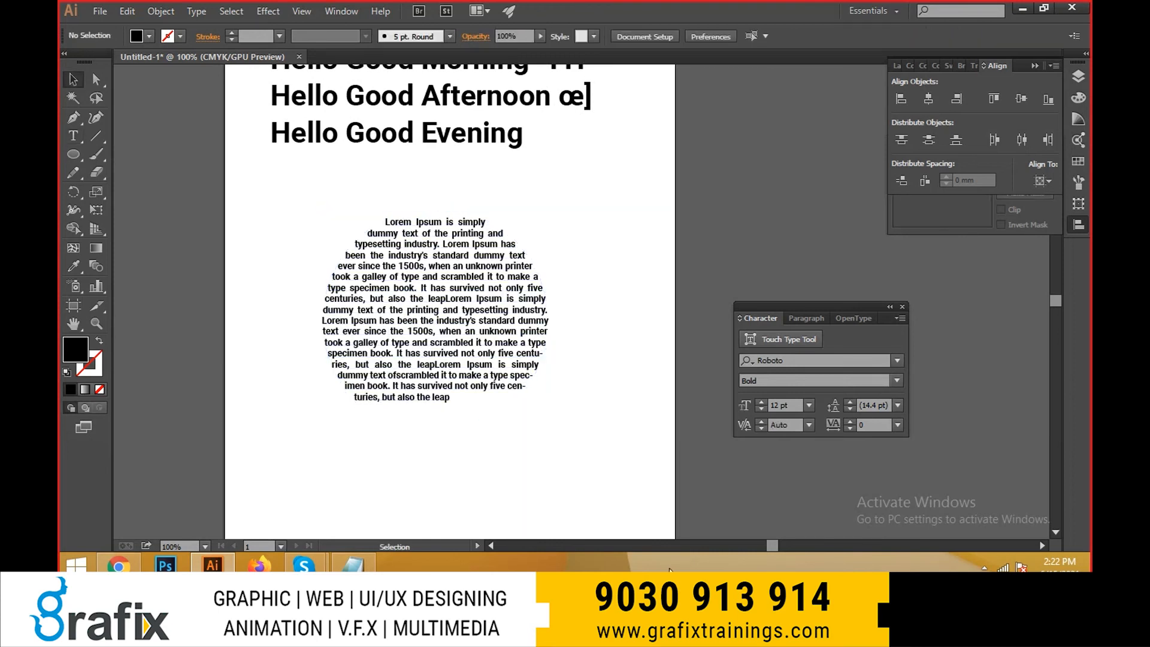
# - Copy the circle's last three lines, starting at "dummy text ofscrambled", and paste them at the end of the text
pyautogui.press('space')
pyautogui.moveTo(616, 507); pyautogui.dragTo(611, 487)
pyautogui.doubleClick(508, 367)
pyautogui.moveTo(451, 379); pyautogui.dragTo(333, 356)
pyautogui.hotkey('ctrl', 'c')
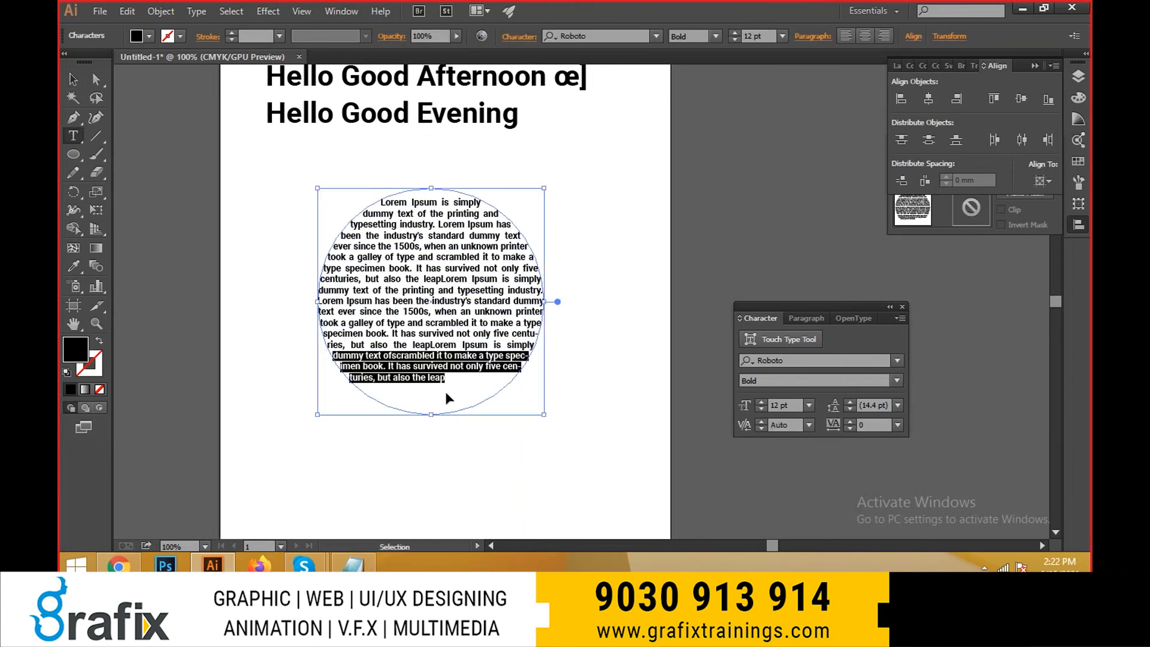
pyautogui.click(467, 380)
pyautogui.hotkey('ctrl', 'v')
pyautogui.press('Escape')
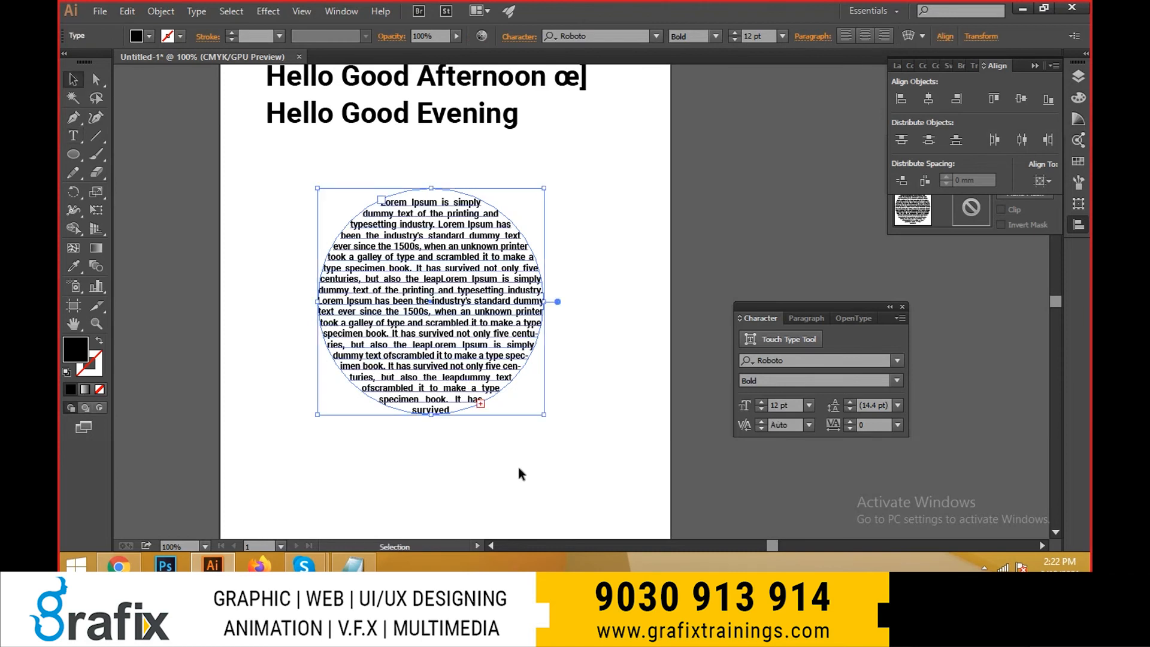
# - Delete "t has survived" from the circle's last two visible lines and deselect the text
pyautogui.doubleClick(428, 398)
pyautogui.hotkey('ctrl', 'a')
pyautogui.click(562, 520)
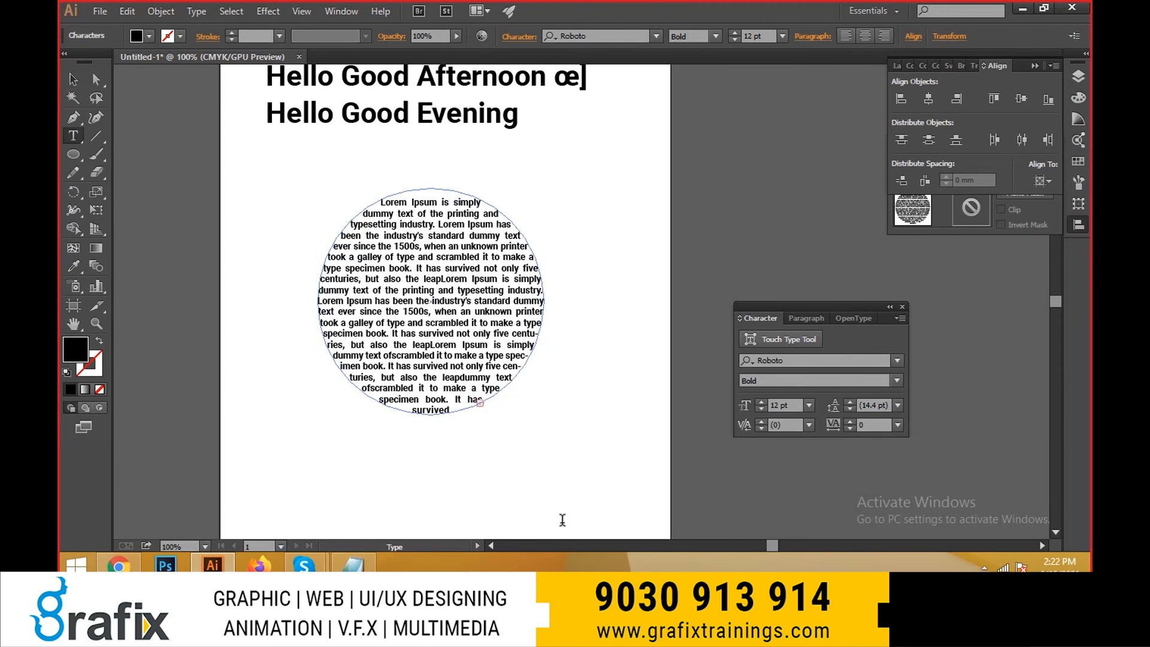
pyautogui.moveTo(458, 400); pyautogui.dragTo(468, 408)
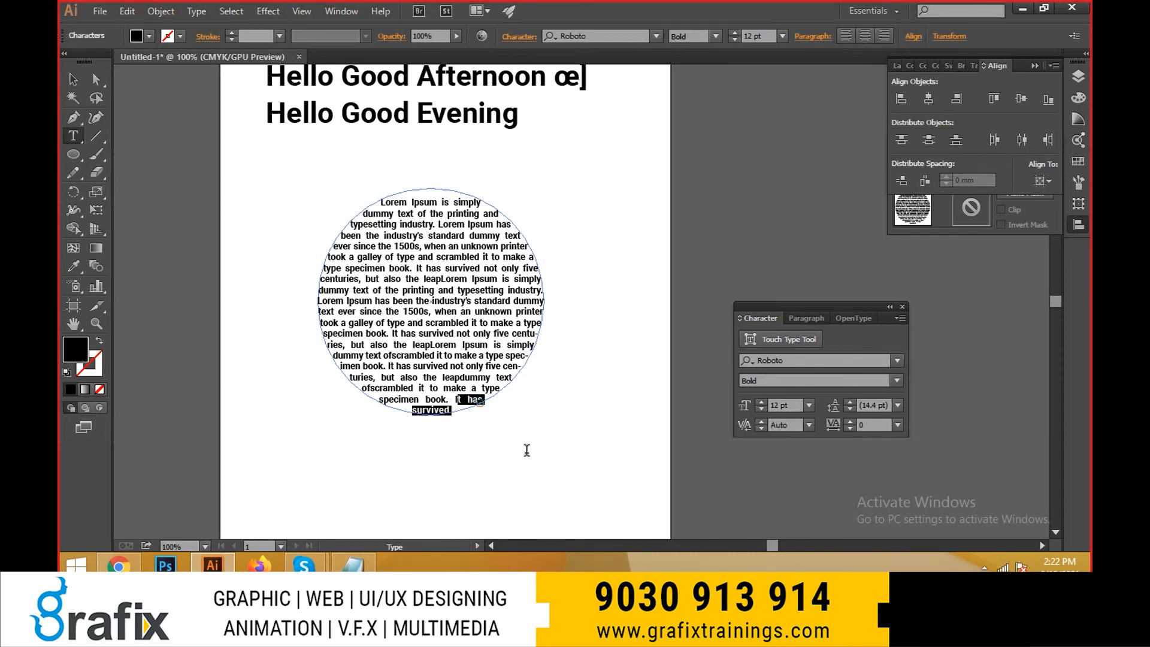
pyautogui.press('BackSpace')
pyautogui.press('Escape')
pyautogui.scroll(1, 521, 454)
pyautogui.click(549, 455)
pyautogui.scroll(-1, 647, 449)
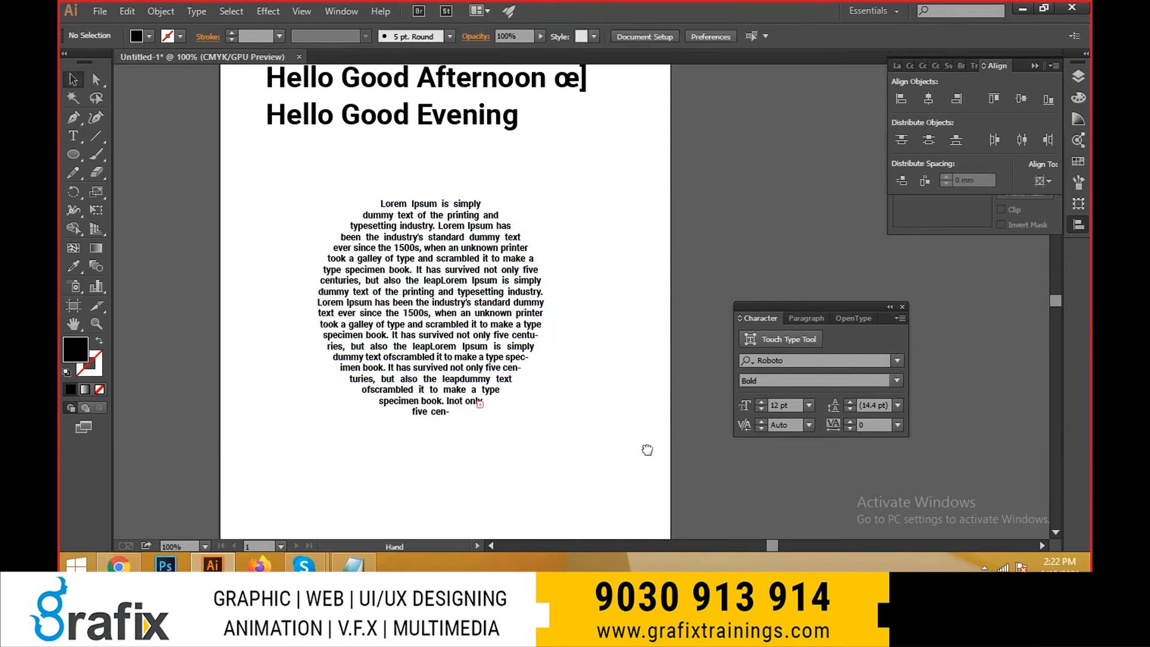
# - Select the circle's text object and switch to the illus-1 shortcut notes in Notepad
pyautogui.click(460, 350)
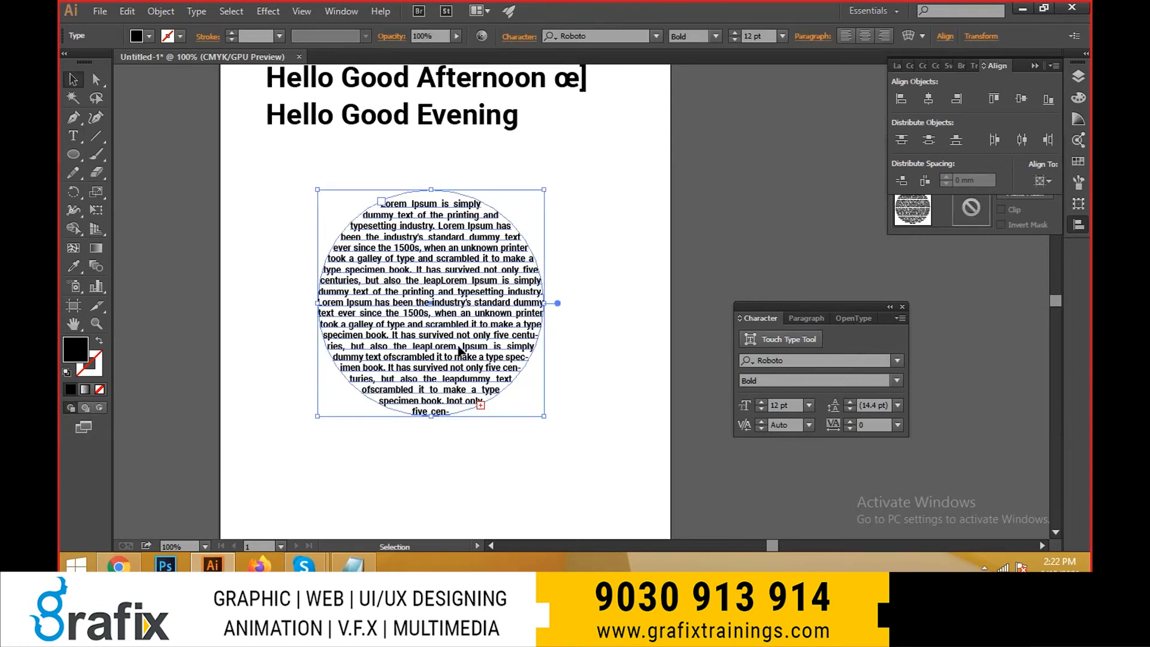
pyautogui.moveTo(602, 454); pyautogui.dragTo(601, 445)
pyautogui.hotkey('alt', 'Tab')
pyautogui.hotkey('alt', 'Tab')
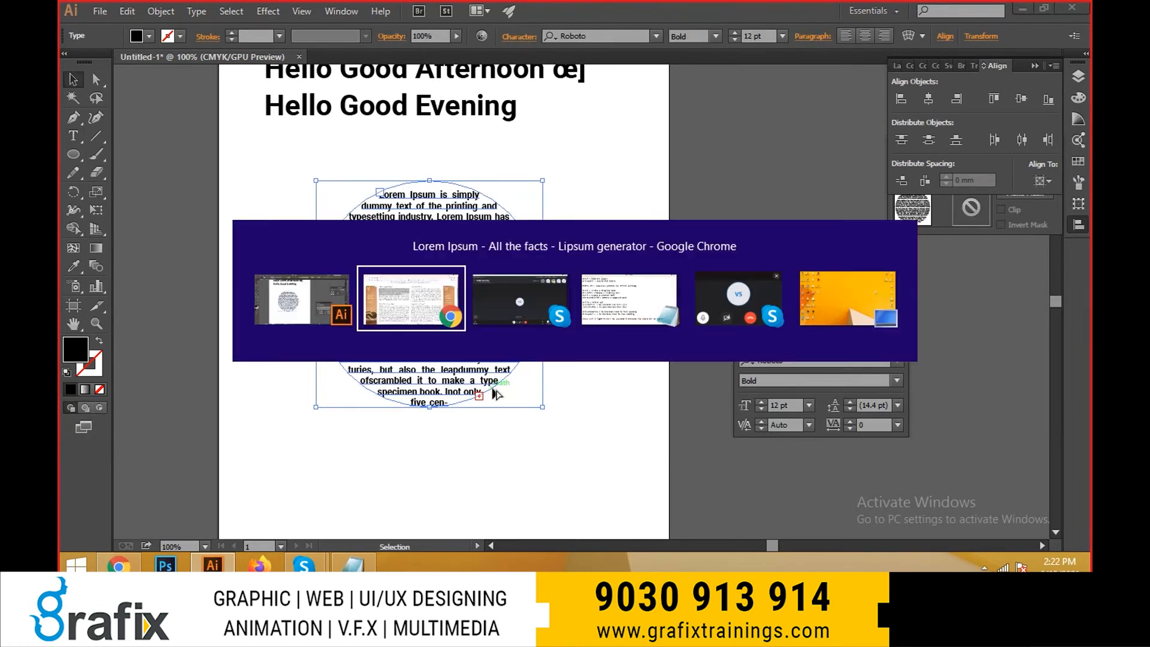
pyautogui.hotkey('alt', 'Tab')
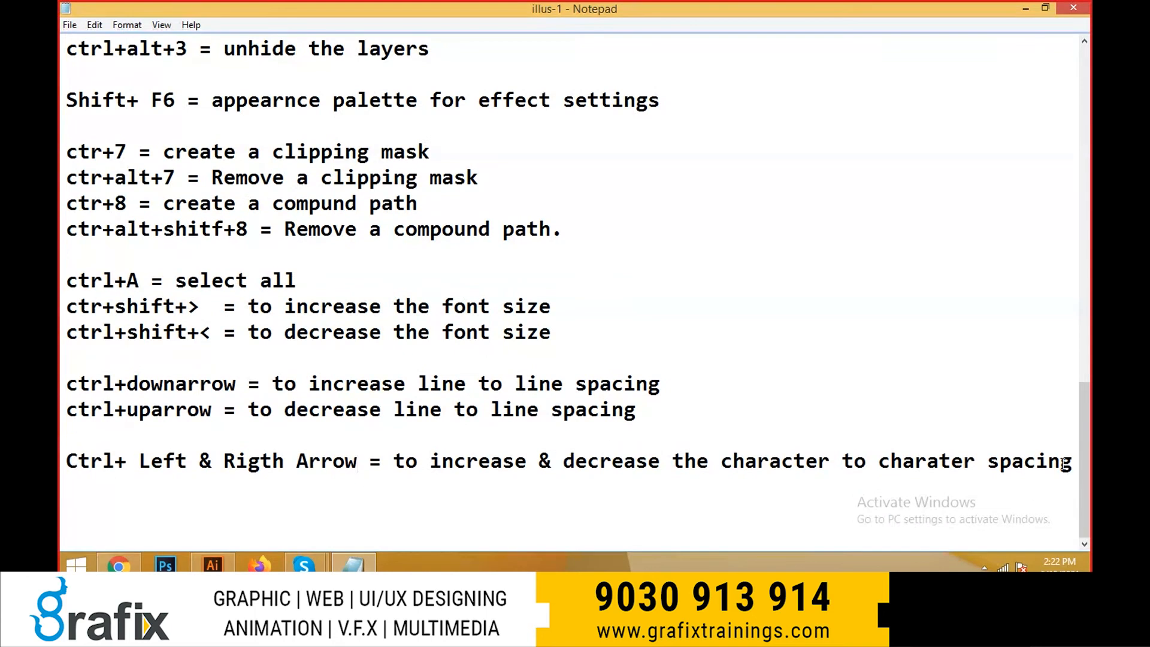
# - Add the line "ctrl+shift+ L = Left Alignment" below the character spacing note, separated by a blank line
pyautogui.click(1063, 463)
pyautogui.press('Return')
pyautogui.press('Return')
pyautogui.write('cte')
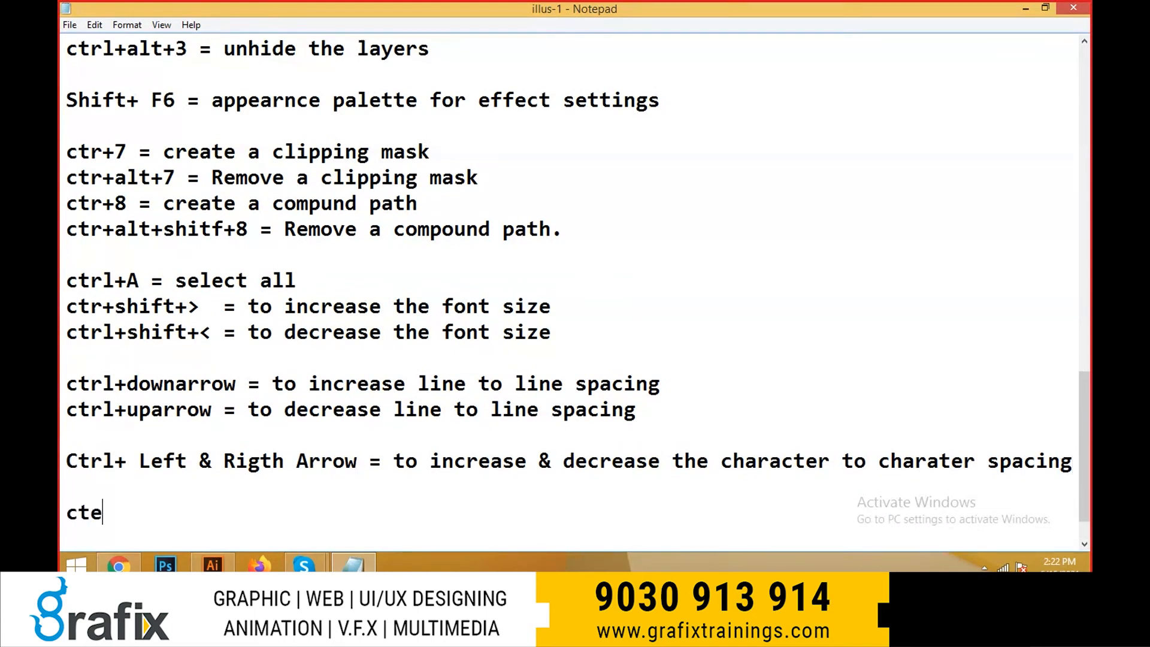
pyautogui.press('BackSpace')
pyautogui.write('rl+shift+')
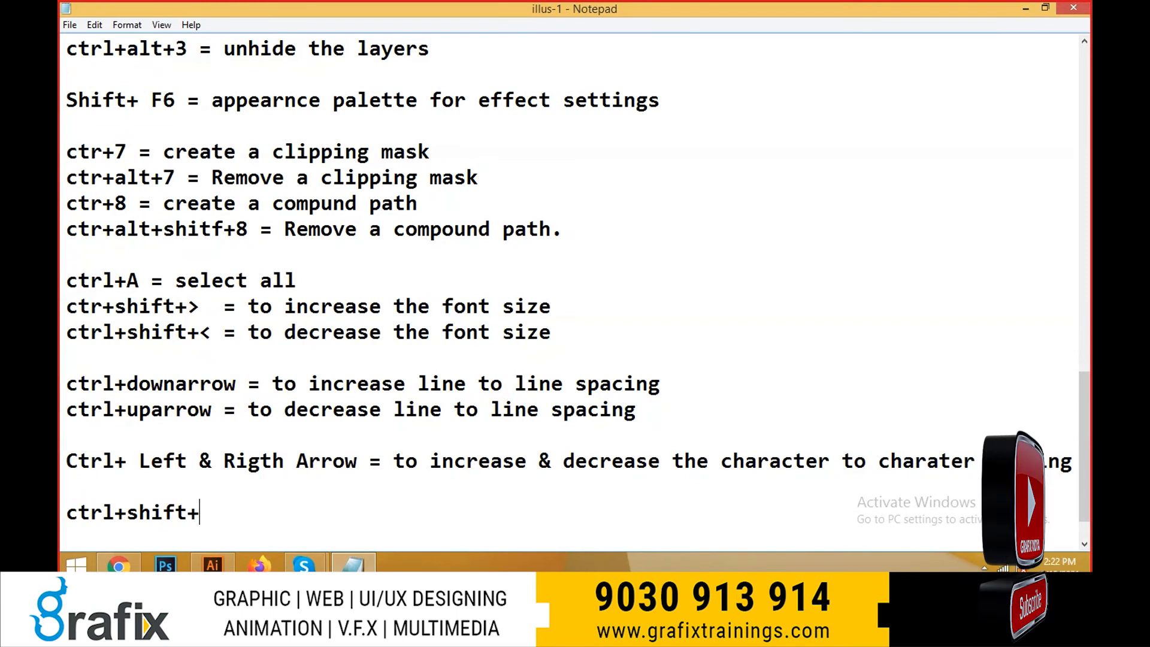
pyautogui.write(' L = Left')
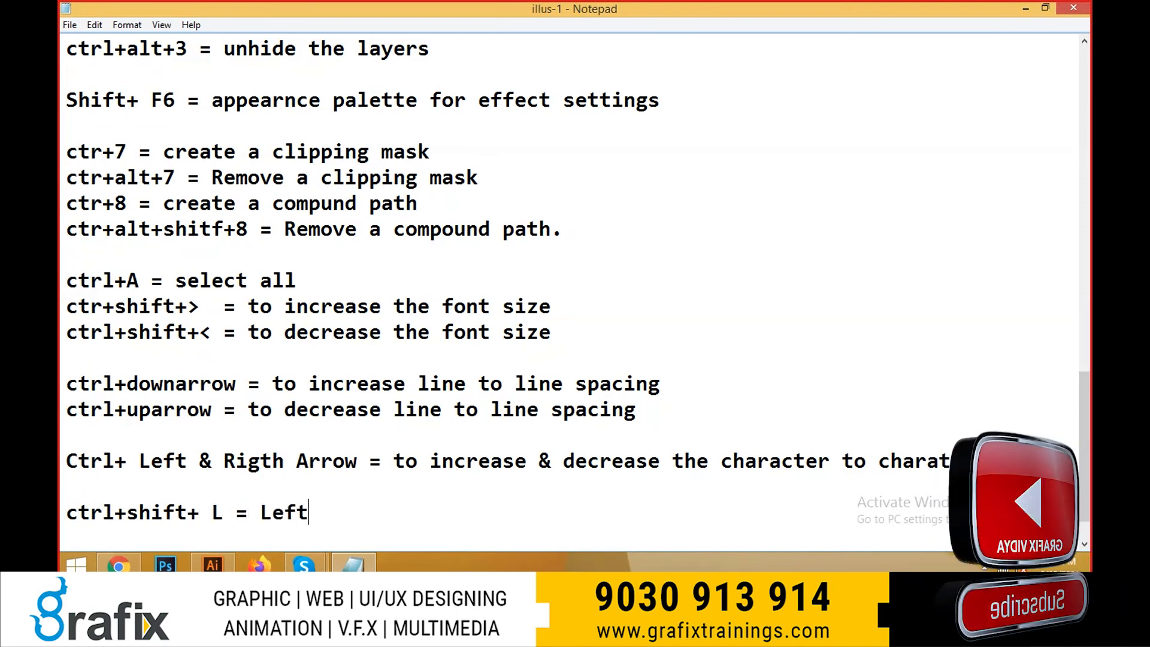
pyautogui.write(' Alignment')
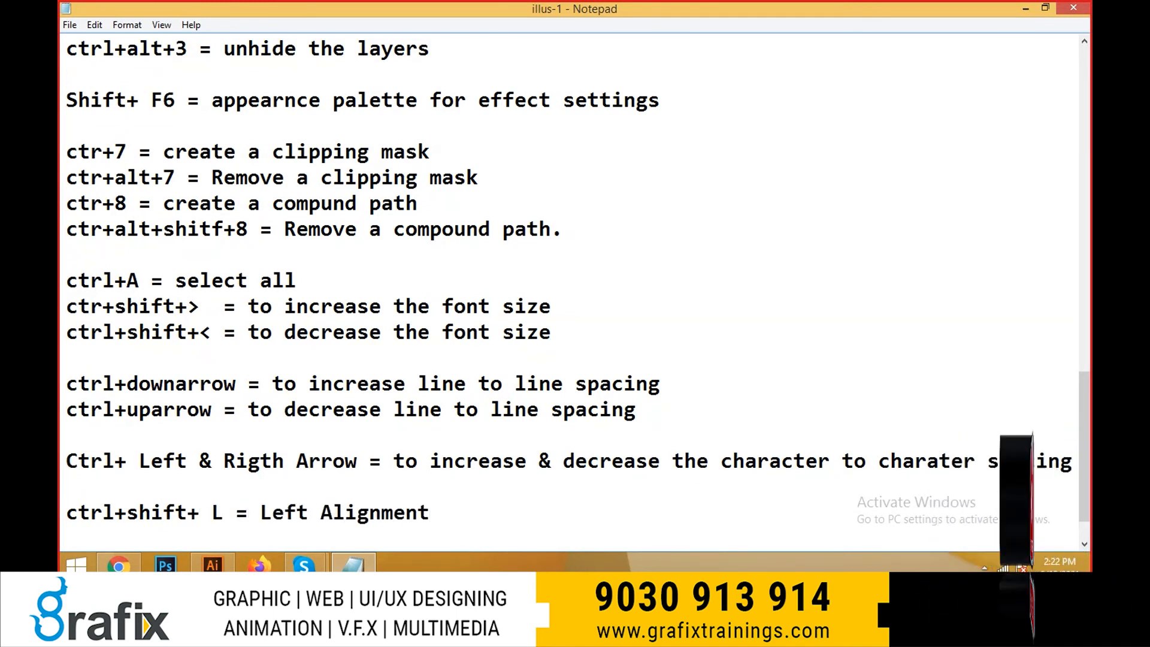
# - Copy the Left Alignment line and paste two duplicates beneath it
pyautogui.hotkey('shift', 'Home')
pyautogui.hotkey('ctrl', 'c')
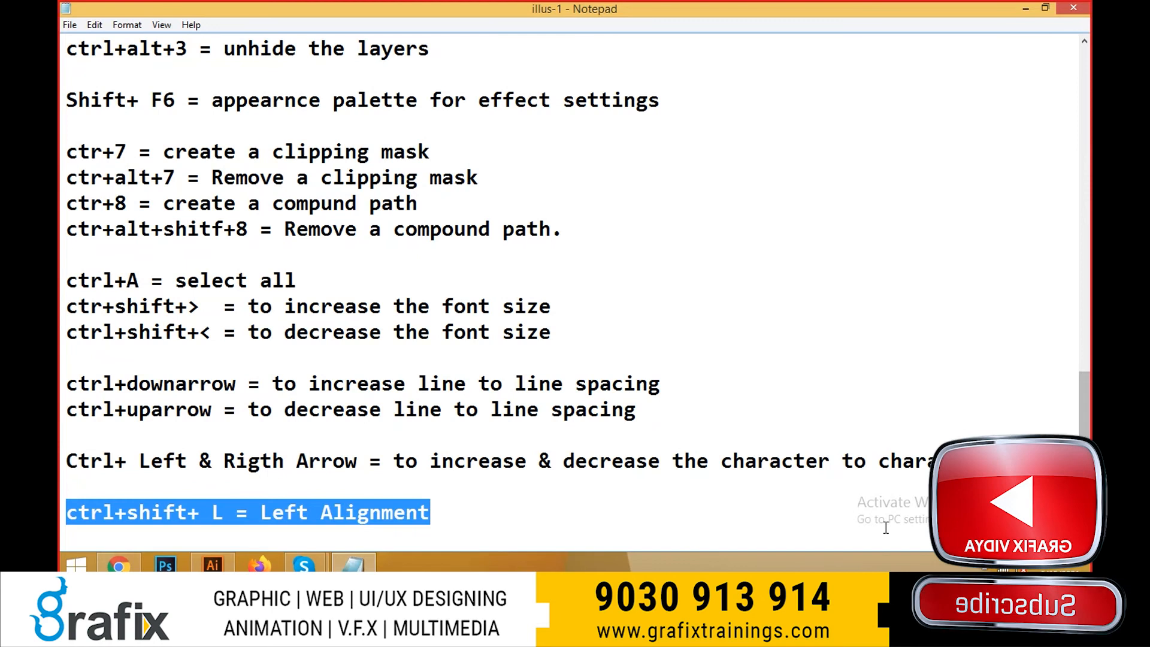
pyautogui.click(521, 497)
pyautogui.press('Return')
pyautogui.hotkey('ctrl', 'v')
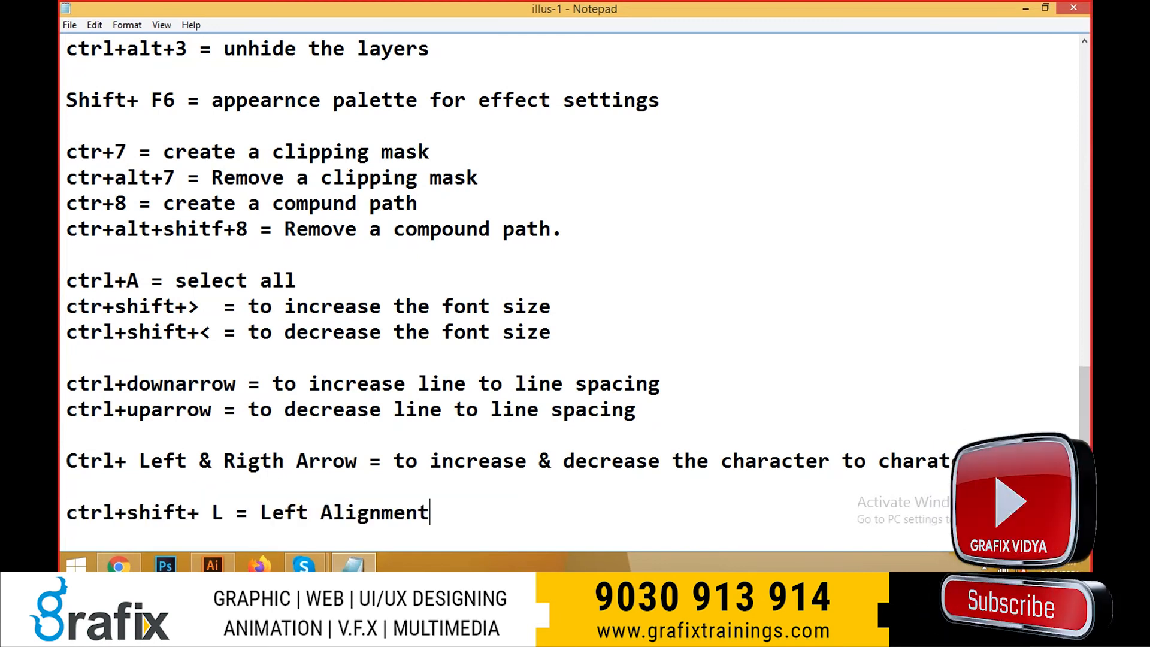
pyautogui.press('Return')
pyautogui.hotkey('ctrl', 'v')
pyautogui.scroll(-1, 455, 509)
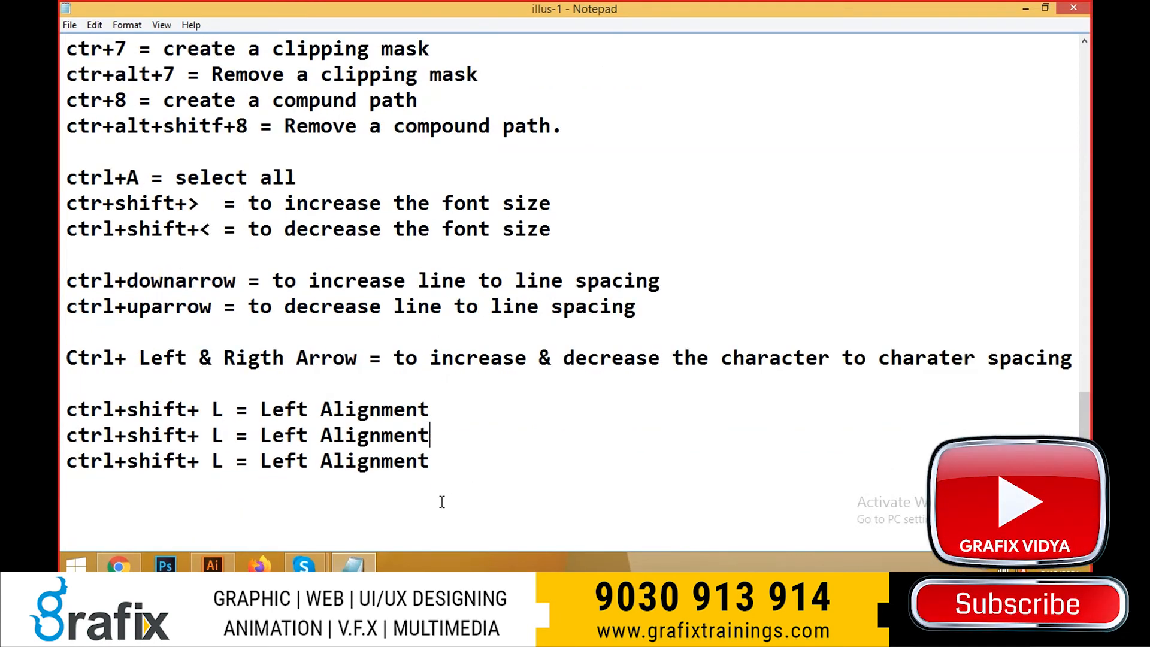
# - Change the second alignment line to "ctrl+shift+ R = Right Alignment"
pyautogui.moveTo(467, 447); pyautogui.dragTo(260, 435)
pyautogui.write('/Rig')
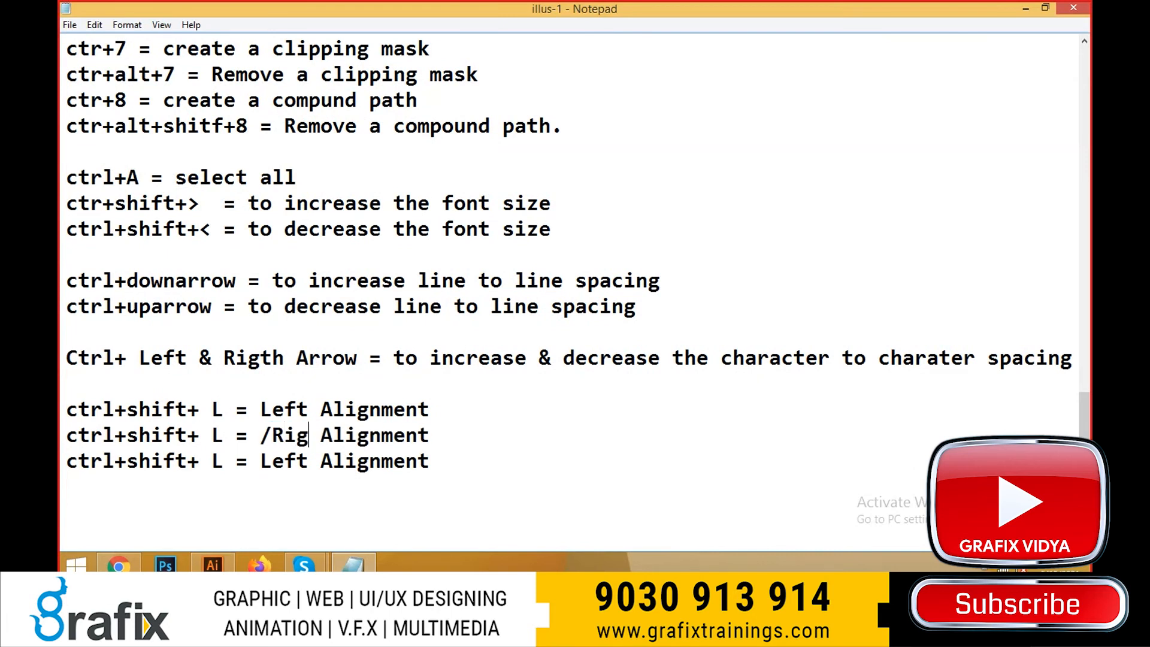
pyautogui.press('BackSpace')
pyautogui.press('BackSpace')
pyautogui.press('BackSpace')
pyautogui.press('BackSpace')
pyautogui.write('Rgit')
pyautogui.press('BackSpace')
pyautogui.press('BackSpace')
pyautogui.press('BackSpace')
pyautogui.write('ight')
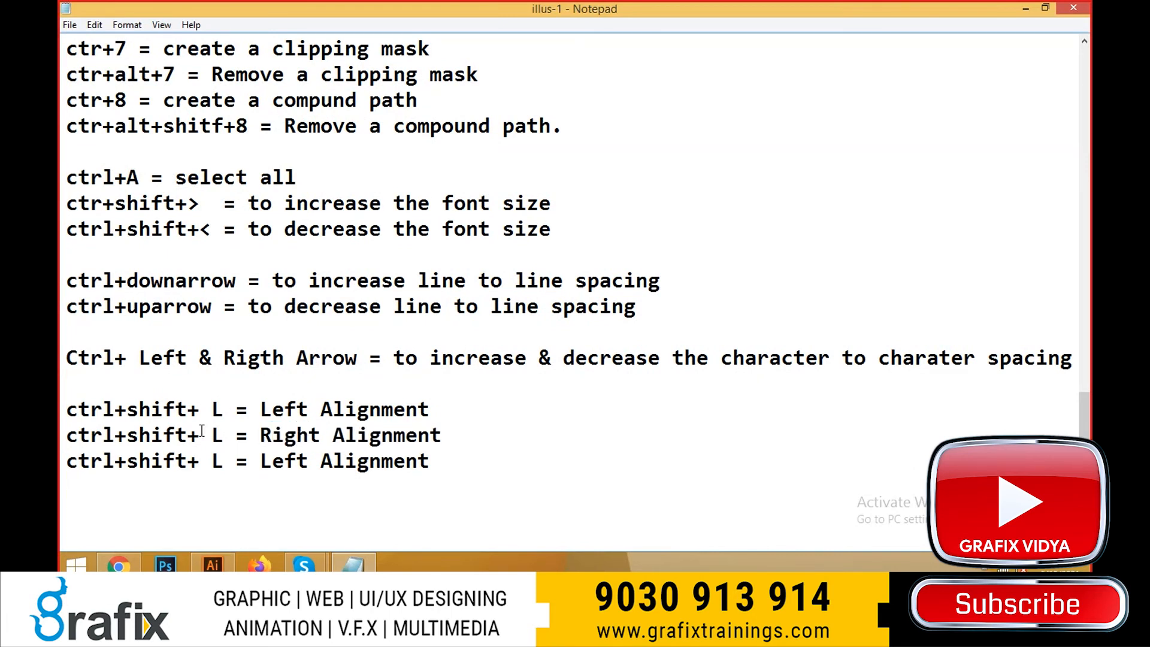
pyautogui.doubleClick(217, 434)
pyautogui.write('R')
# - Change the third alignment line to "ctrl+shift+ C = Center Alignment"
pyautogui.moveTo(217, 461); pyautogui.dragTo(308, 460)
pyautogui.write('C = ')
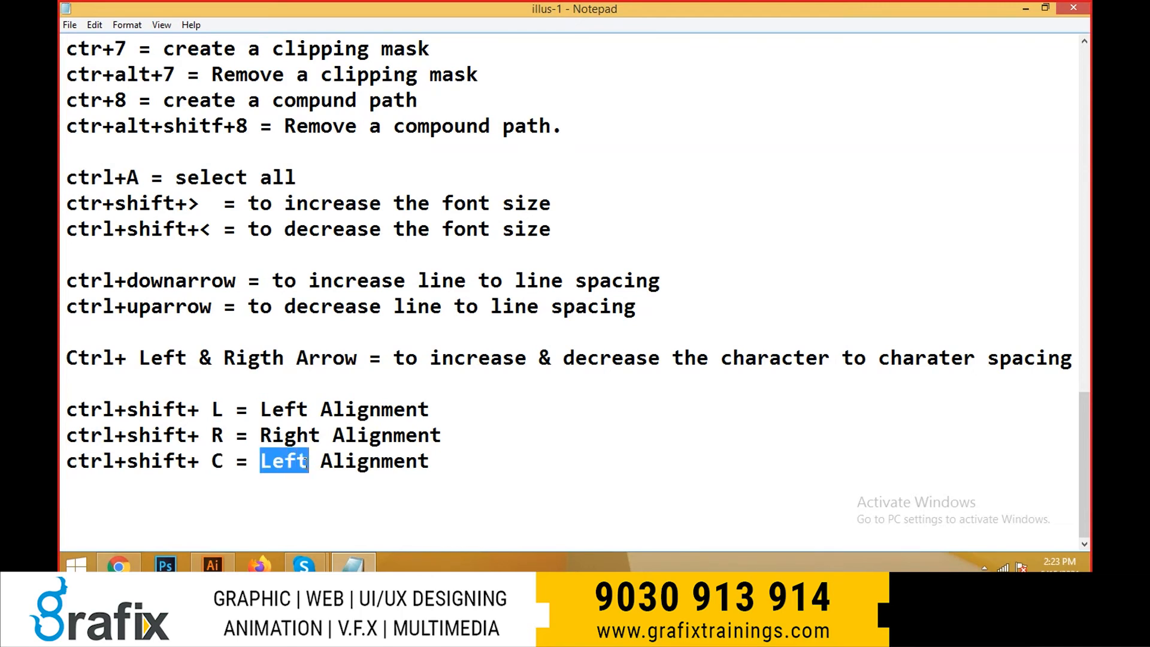
pyautogui.write('Center')
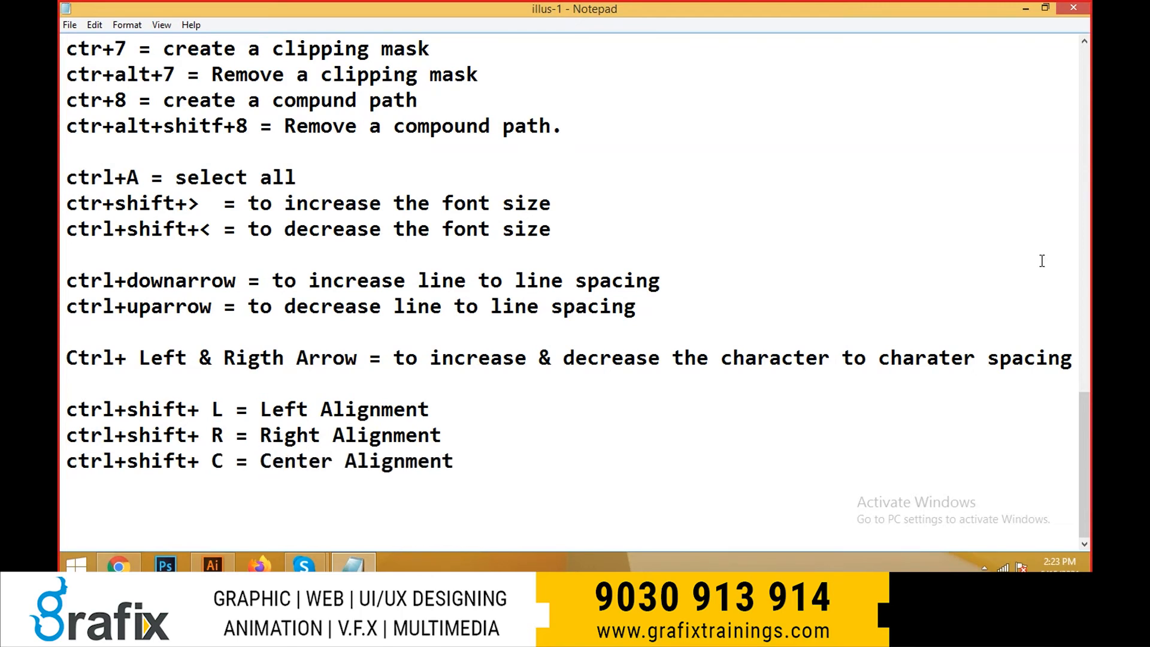
# - Add a fourth alignment line reading "ctrl+shift+ J = Justification"
pyautogui.press('Return')
pyautogui.hotkey('ctrl', 'v')
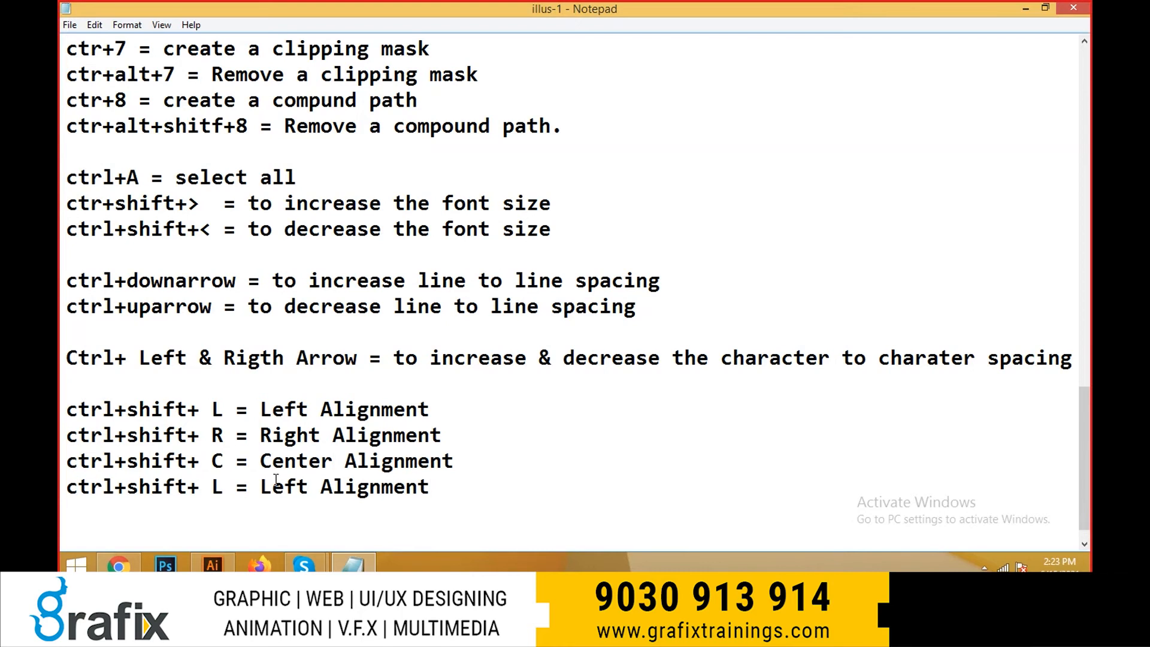
pyautogui.moveTo(219, 486); pyautogui.dragTo(430, 486)
pyautogui.write('J = Justificatio')
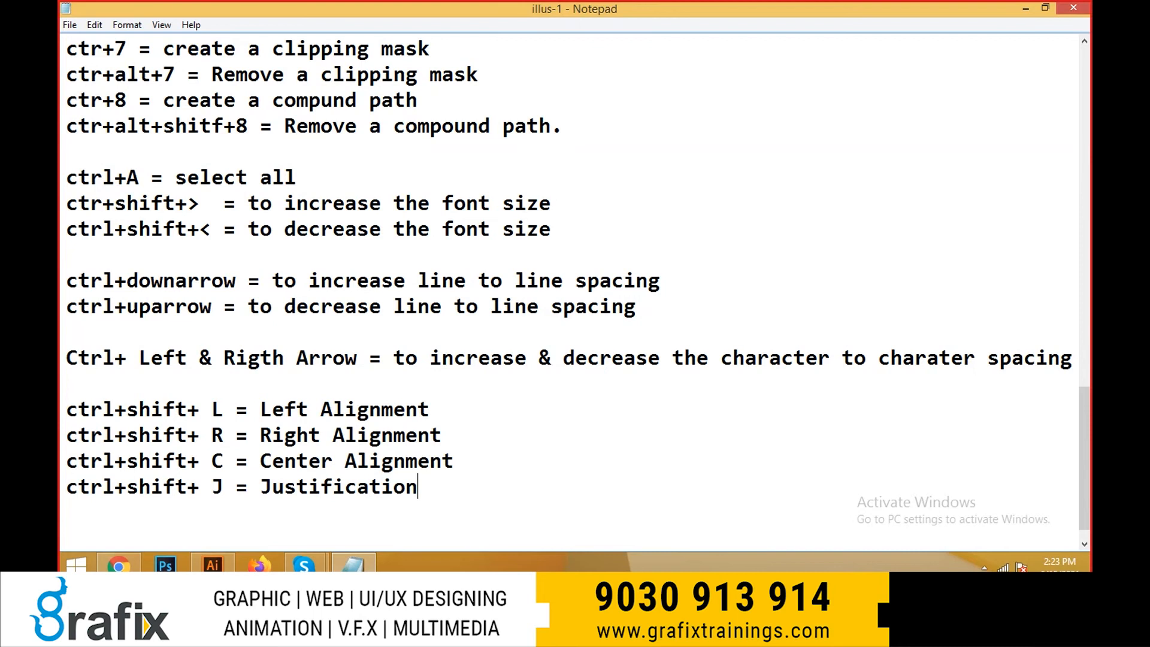
# - Switch back to Illustrator, enlarge the circle and its text proportionally from the centre with Free Transform, and deselect it
pyautogui.hotkey('alt', 'Tab')
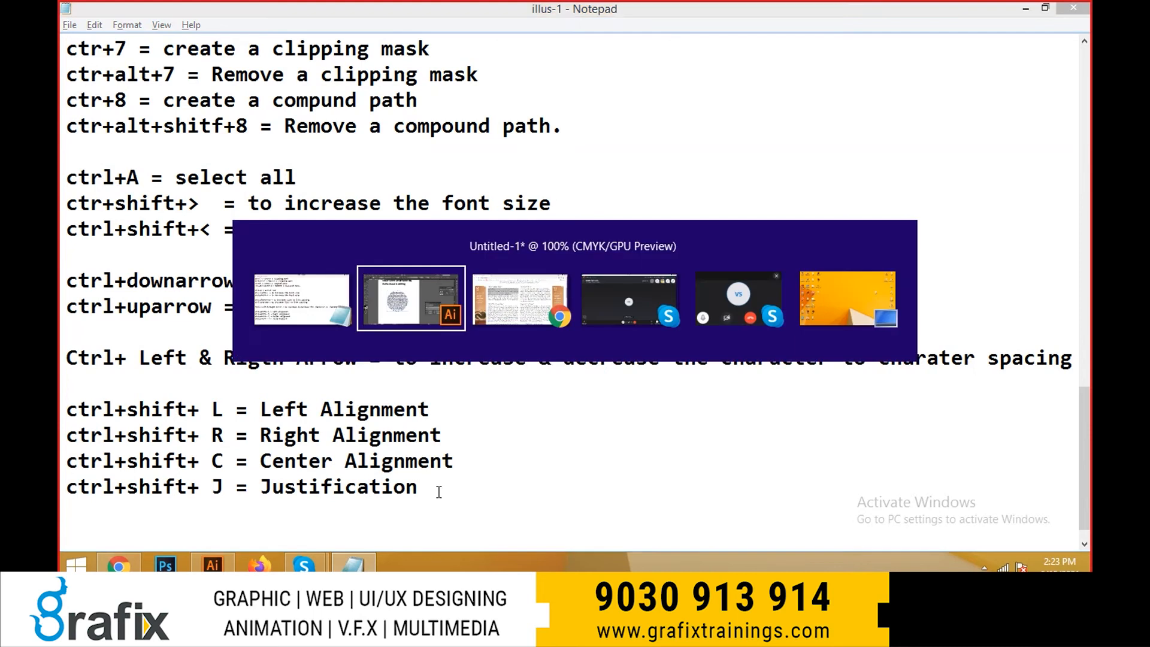
pyautogui.click(609, 400)
pyautogui.press('space')
pyautogui.moveTo(595, 410); pyautogui.dragTo(587, 384)
pyautogui.click(502, 325)
pyautogui.press('e')
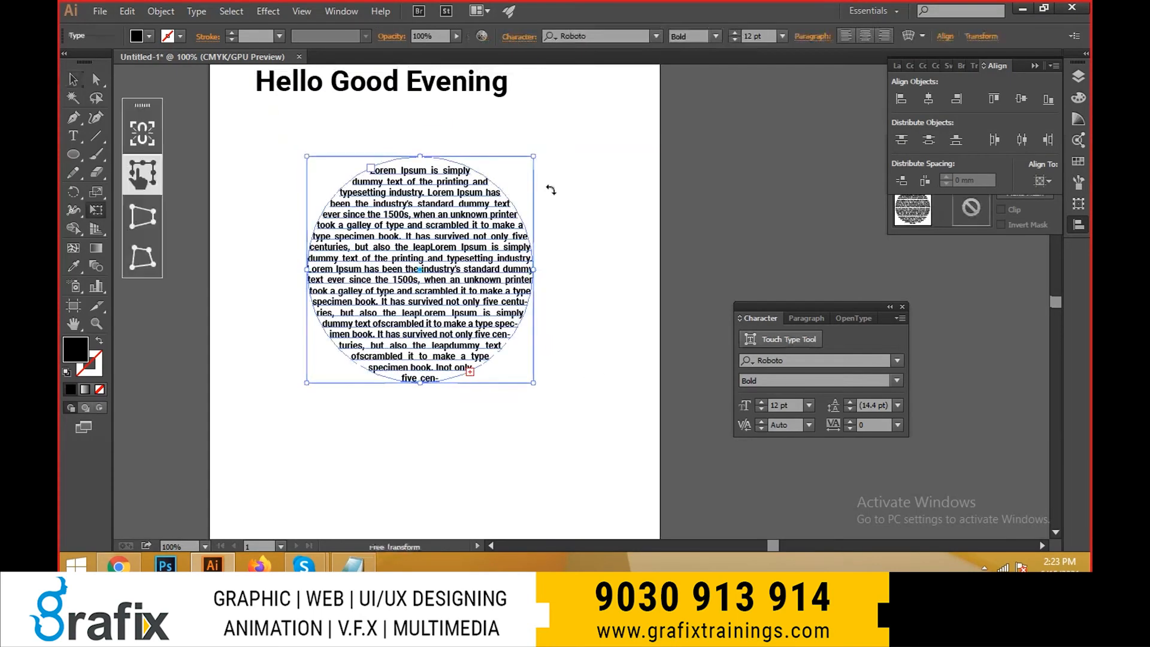
pyautogui.moveTo(538, 154); pyautogui.dragTo(573, 118)
pyautogui.press('v')
pyautogui.press('space')
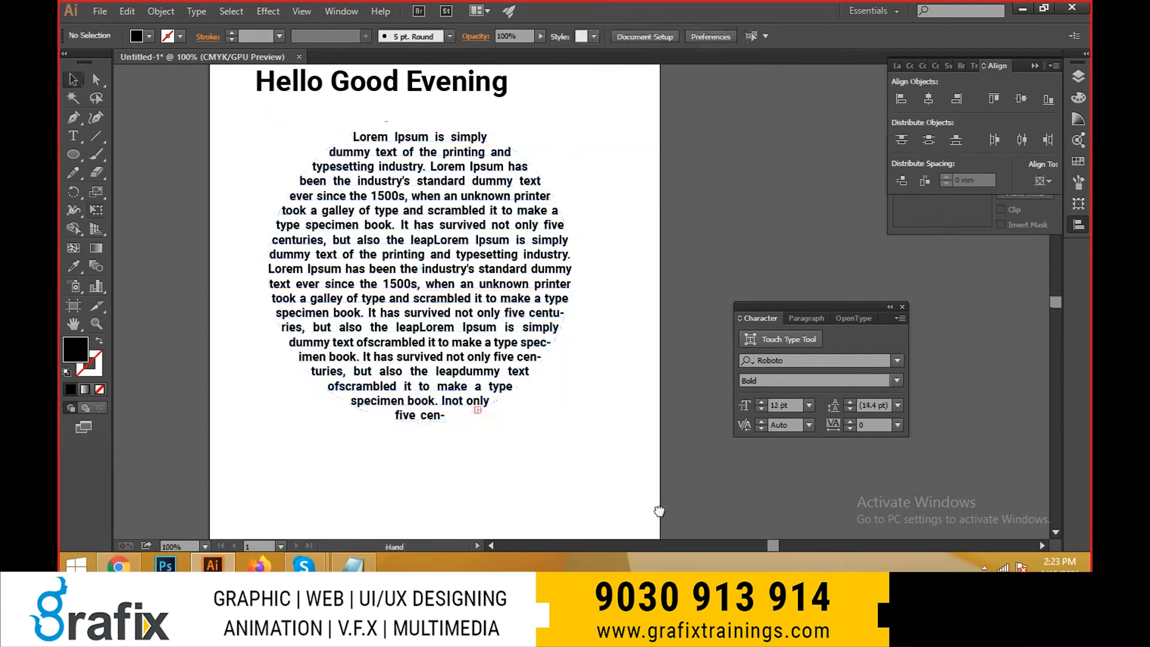
# - Convert the three-line greeting heading above the circle to area type
pyautogui.moveTo(672, 419); pyautogui.dragTo(679, 422)
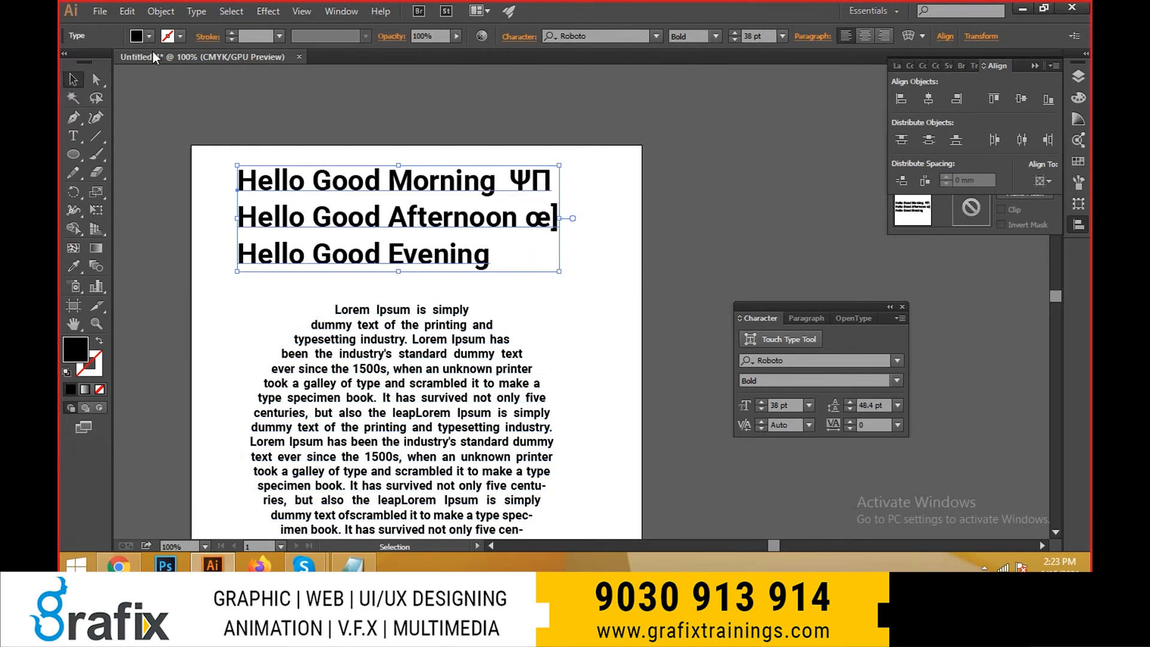
pyautogui.click(196, 11)
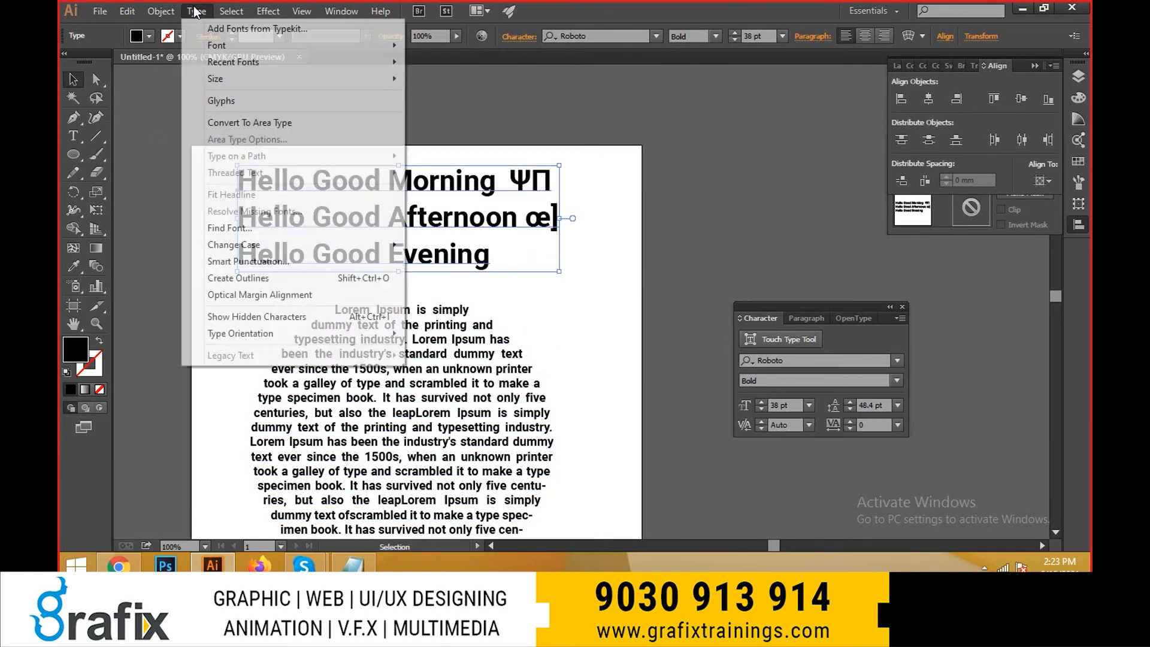
pyautogui.click(242, 122)
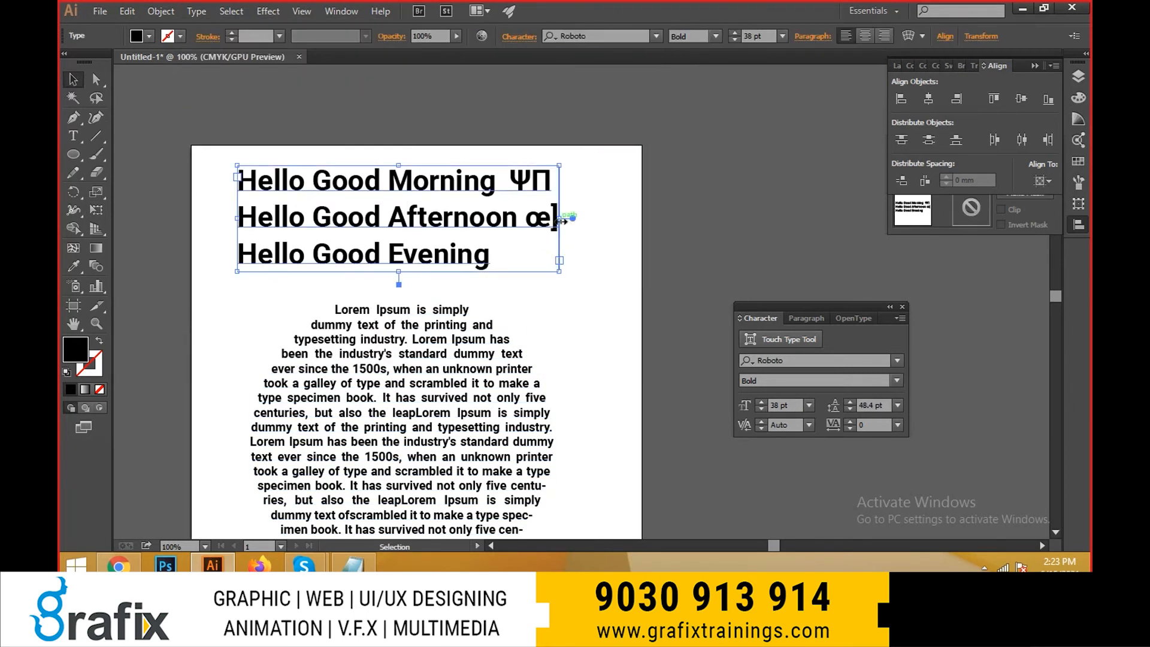
# - Stretch the greeting heading horizontally as point type, then squeeze it narrower, undoing each change
pyautogui.moveTo(560, 219); pyautogui.dragTo(694, 213)
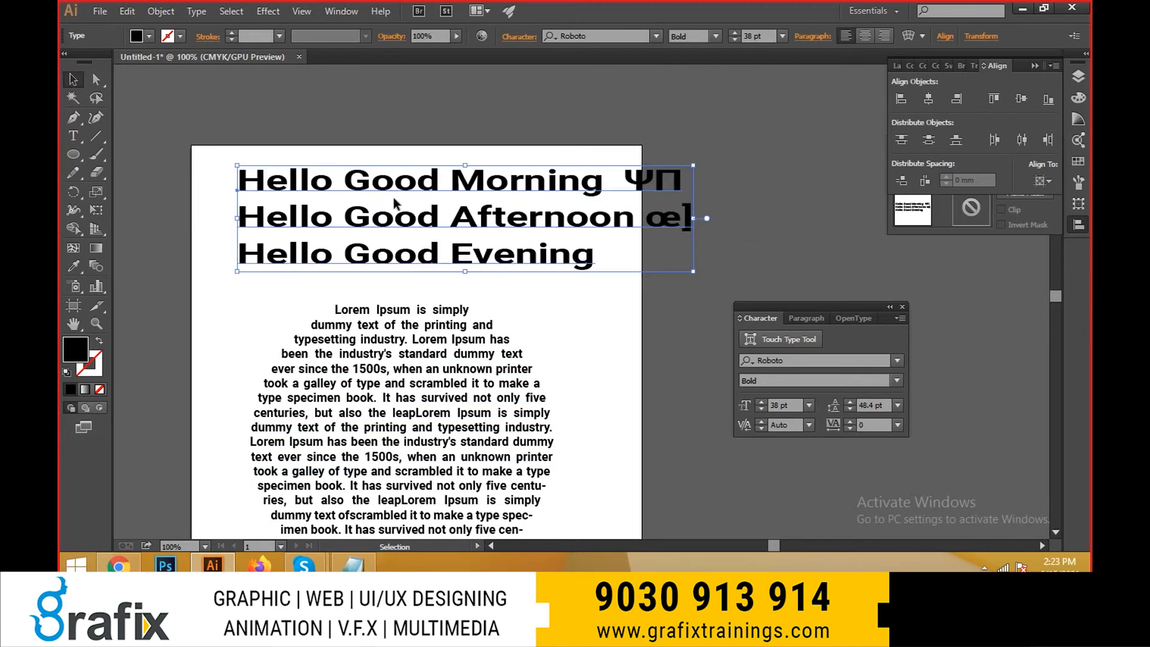
pyautogui.hotkey('ctrl', 'z')
pyautogui.moveTo(566, 219); pyautogui.dragTo(414, 221)
pyautogui.hotkey('ctrl', 'z')
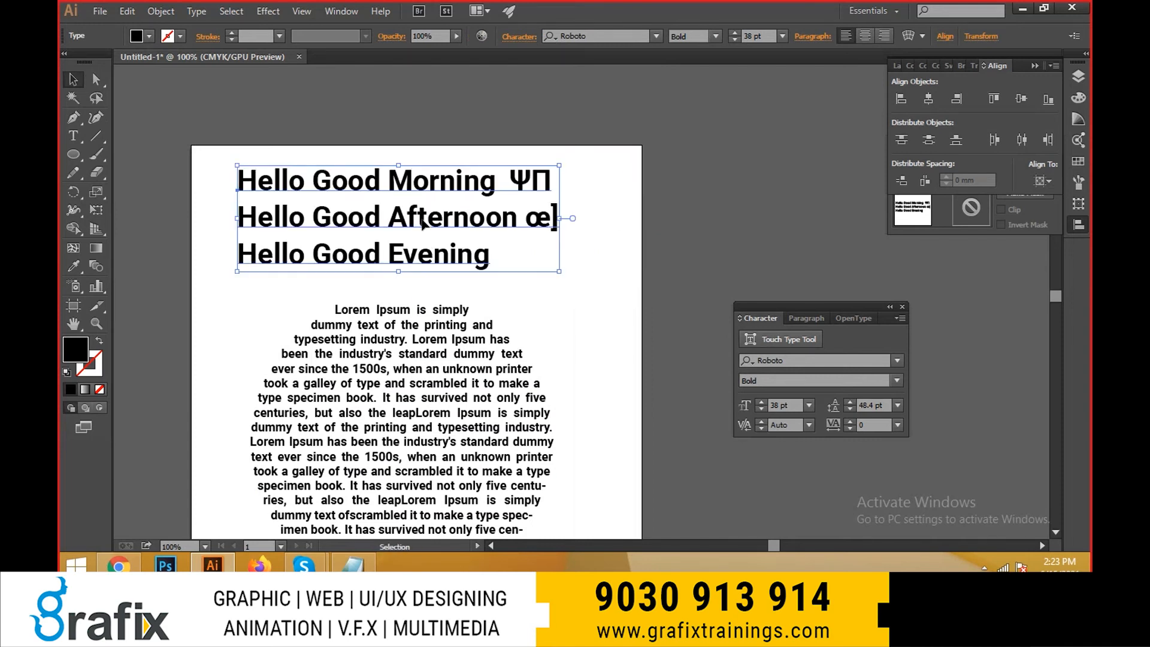
# - Convert the greeting heading to area type and widen its frame past the artboard's right edge
pyautogui.click(191, 14)
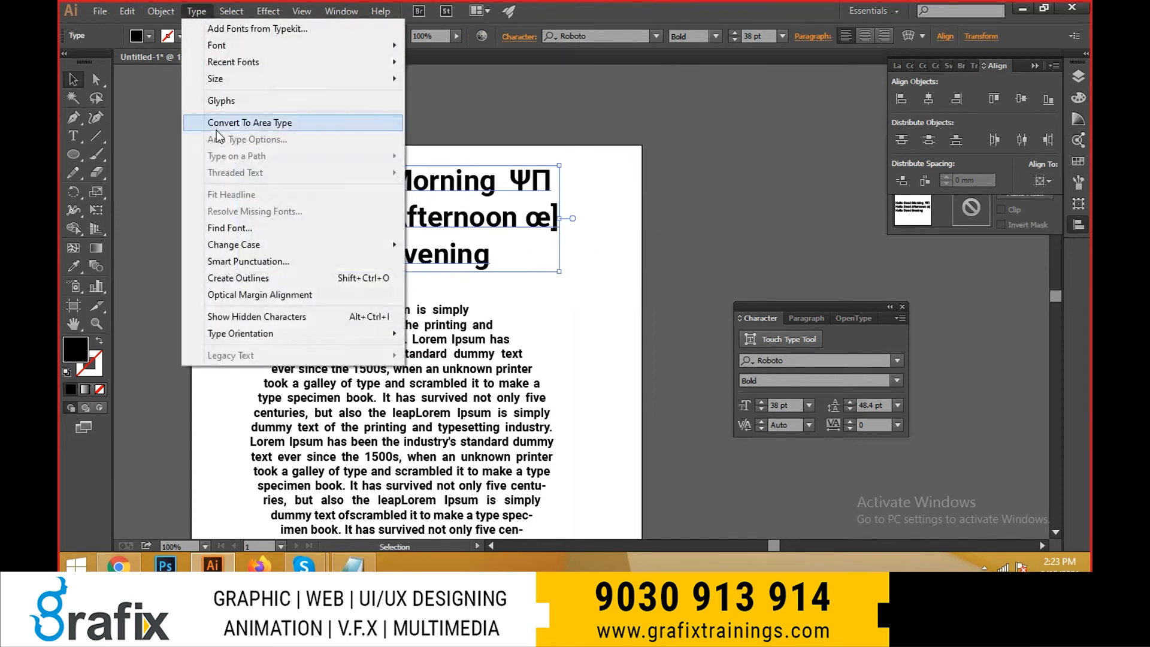
pyautogui.click(263, 118)
pyautogui.moveTo(559, 219); pyautogui.dragTo(670, 210)
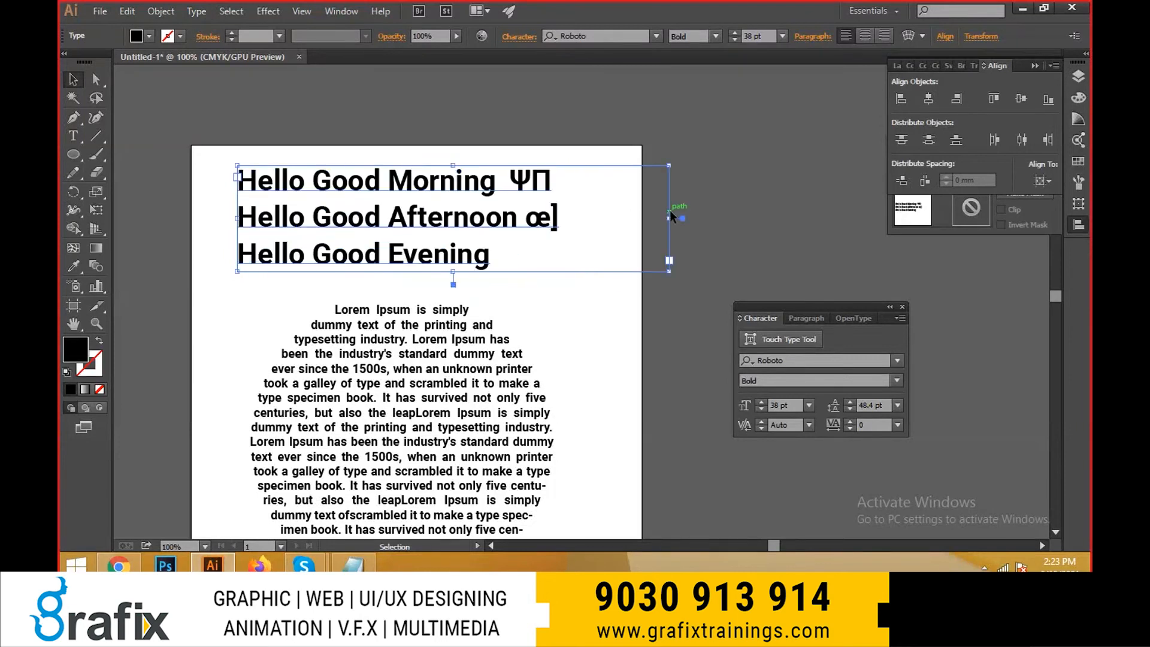
# - Reduce the greeting heading's font size to 28 pt
pyautogui.hotkey('ctrl', 'shift', ',')
pyautogui.hotkey('ctrl', 'shift', ',')
pyautogui.hotkey('ctrl', 'shift', ',')
pyautogui.hotkey('ctrl', 'shift', ',')
pyautogui.hotkey('ctrl', 'shift', ',')
# - Convert the circle's area type to point type, accepting the loss of its overset text
pyautogui.scroll(-1, 493, 297)
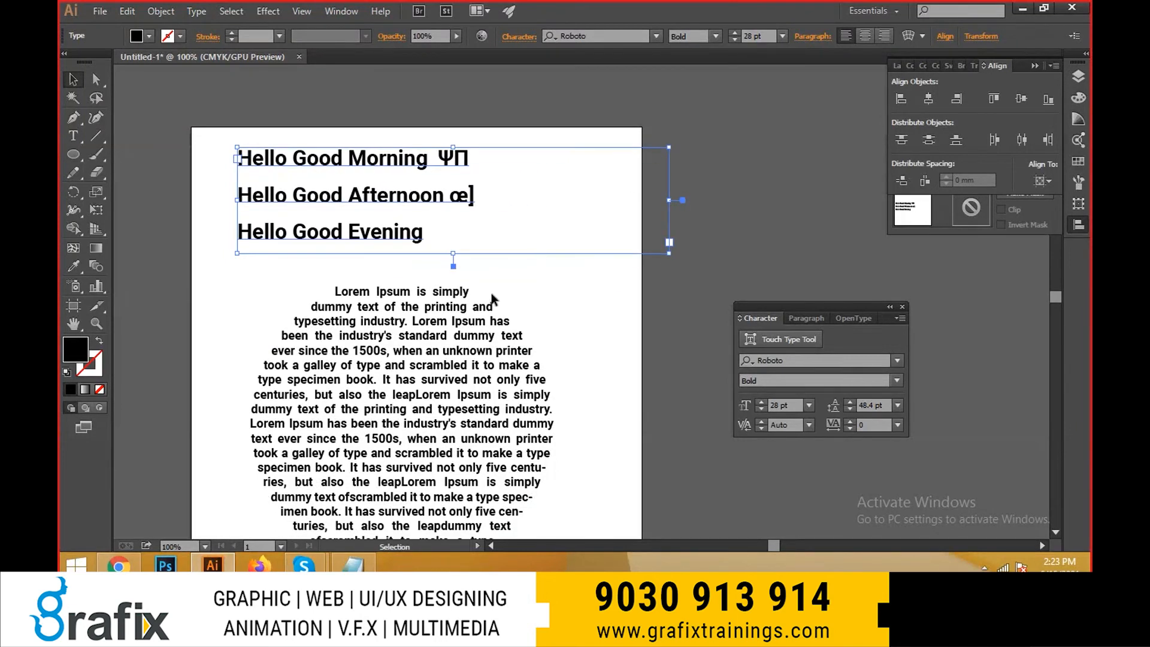
pyautogui.click(493, 298)
pyautogui.click(196, 10)
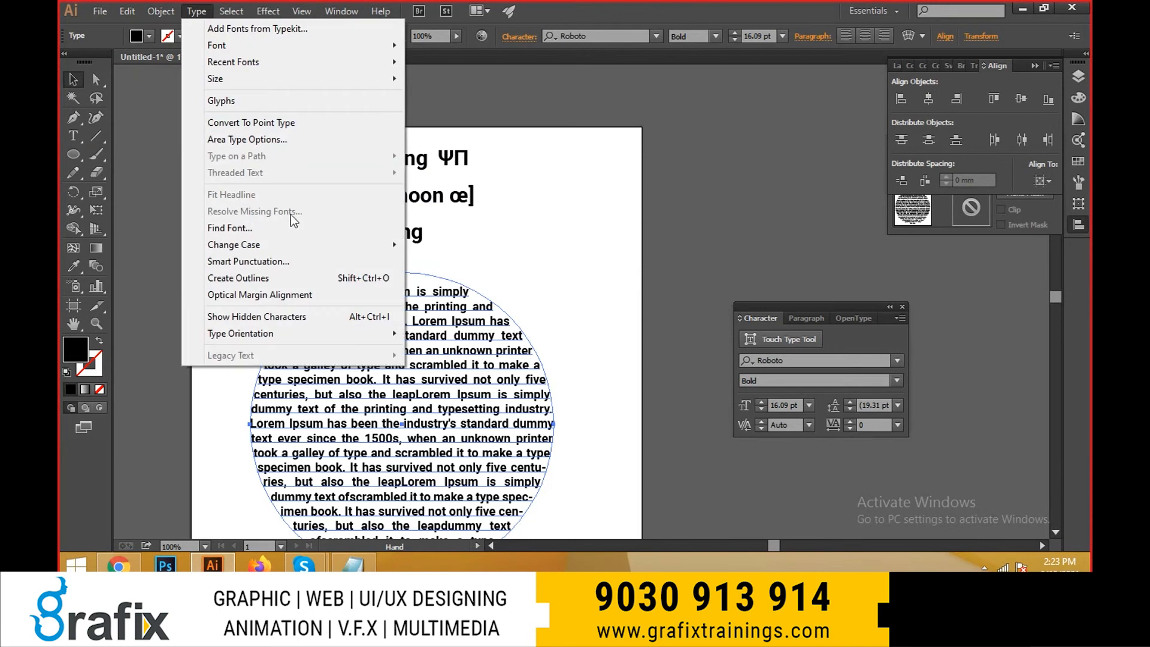
pyautogui.click(300, 130)
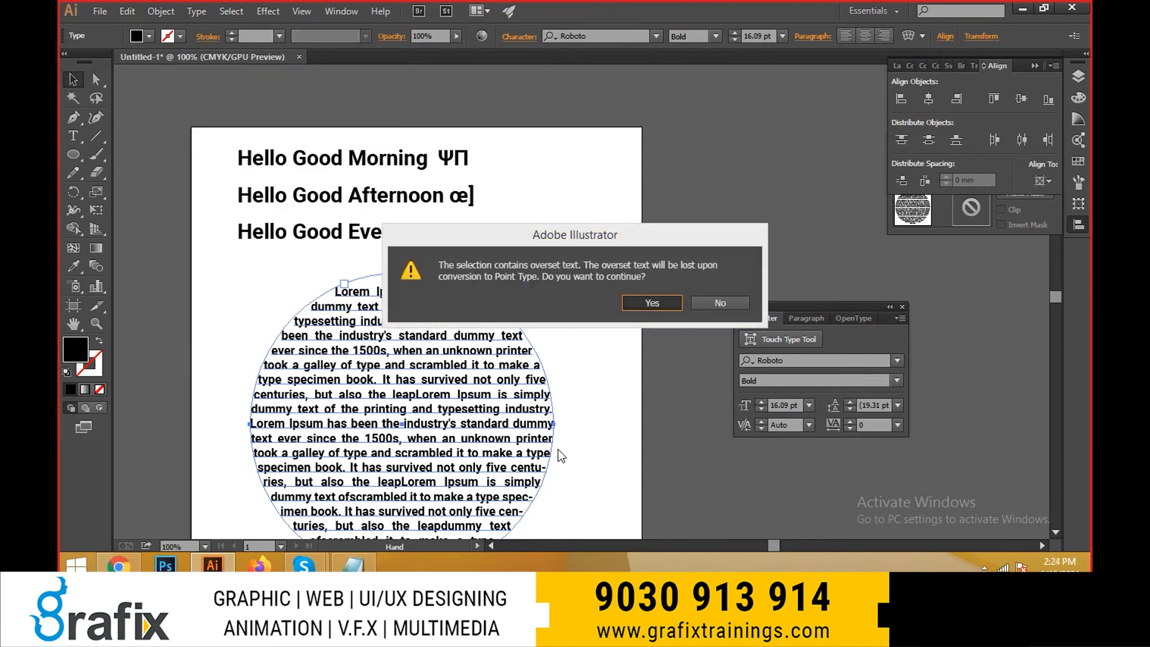
pyautogui.click(675, 293)
# - Move the converted Lorem Ipsum block left so that it sits within the artboard
pyautogui.moveTo(562, 377); pyautogui.dragTo(445, 217)
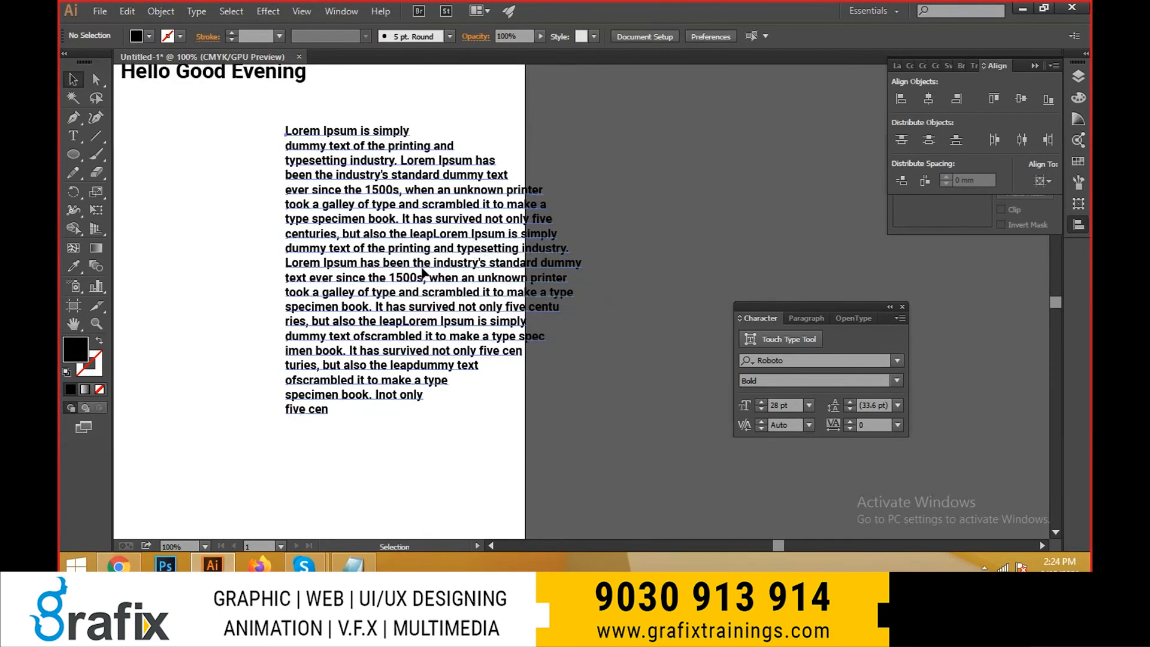
pyautogui.moveTo(462, 261); pyautogui.dragTo(320, 269)
pyautogui.moveTo(442, 290); pyautogui.dragTo(679, 263)
# - Append "safsafsafasfsafasdfasdfasdfsadfadsdfasfsaf" to the first line and "faasfasddf" to the fourth line of the text block
pyautogui.doubleClick(519, 112)
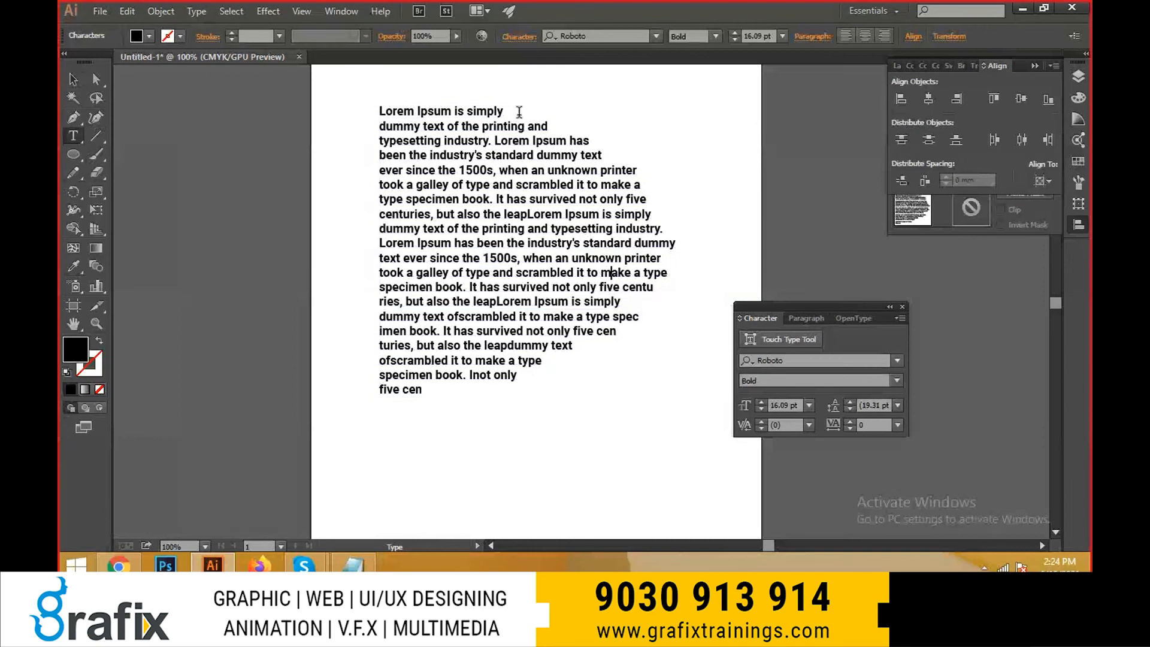
pyautogui.write('safsafsafasfsafasdfasdfasdfsadfadsdfasfsaf')
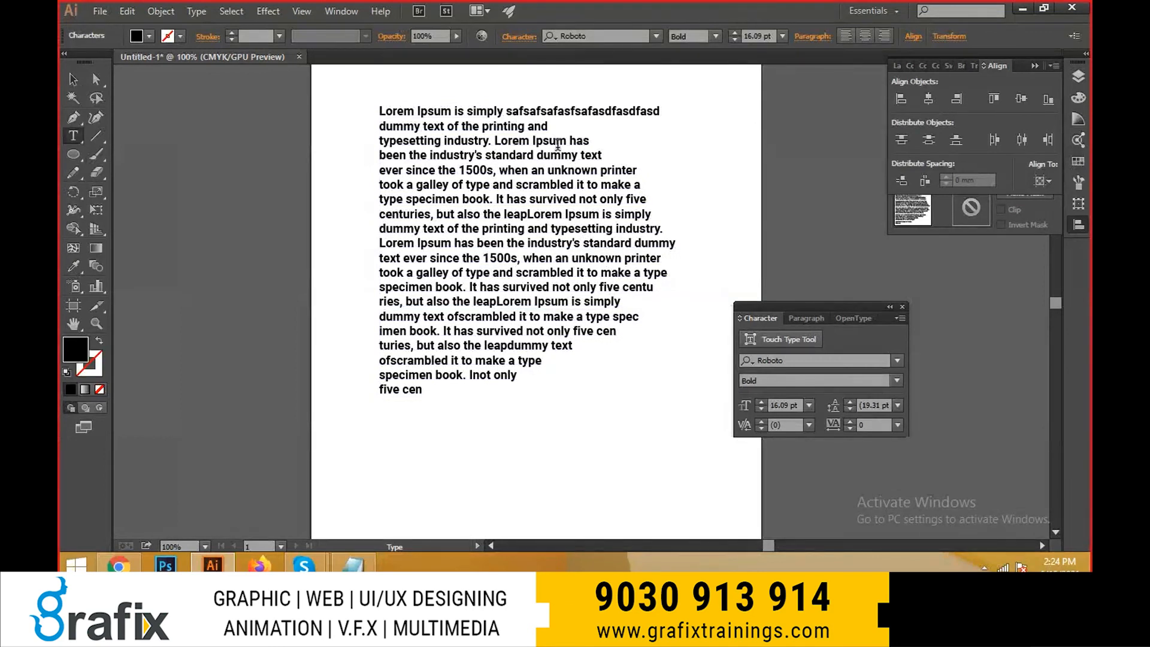
pyautogui.click(645, 151)
pyautogui.write('faasfasddf')
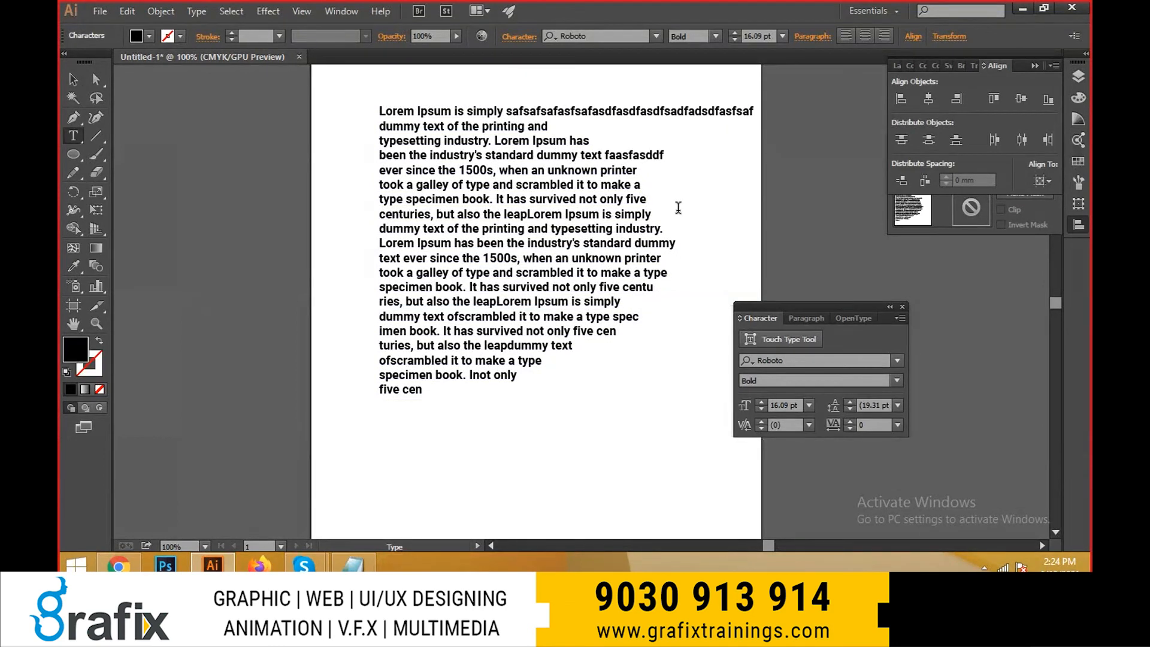
# - Add filler letters such as "fasd", "asdf" and "asf" to the ends of several lines in the middle of the text block
pyautogui.click(661, 182)
pyautogui.write('fasd')
pyautogui.click(679, 213)
pyautogui.write('asdf')
pyautogui.click(682, 244)
pyautogui.write('fasd')
pyautogui.click(651, 304)
pyautogui.write('asf')
# - Add filler letters including "sddf", "fasdf" and "FA" to the last lines of the text block and finish text editing
pyautogui.click(635, 322)
pyautogui.write('sddf')
pyautogui.moveTo(623, 347); pyautogui.dragTo(601, 364)
pyautogui.write('fasdf')
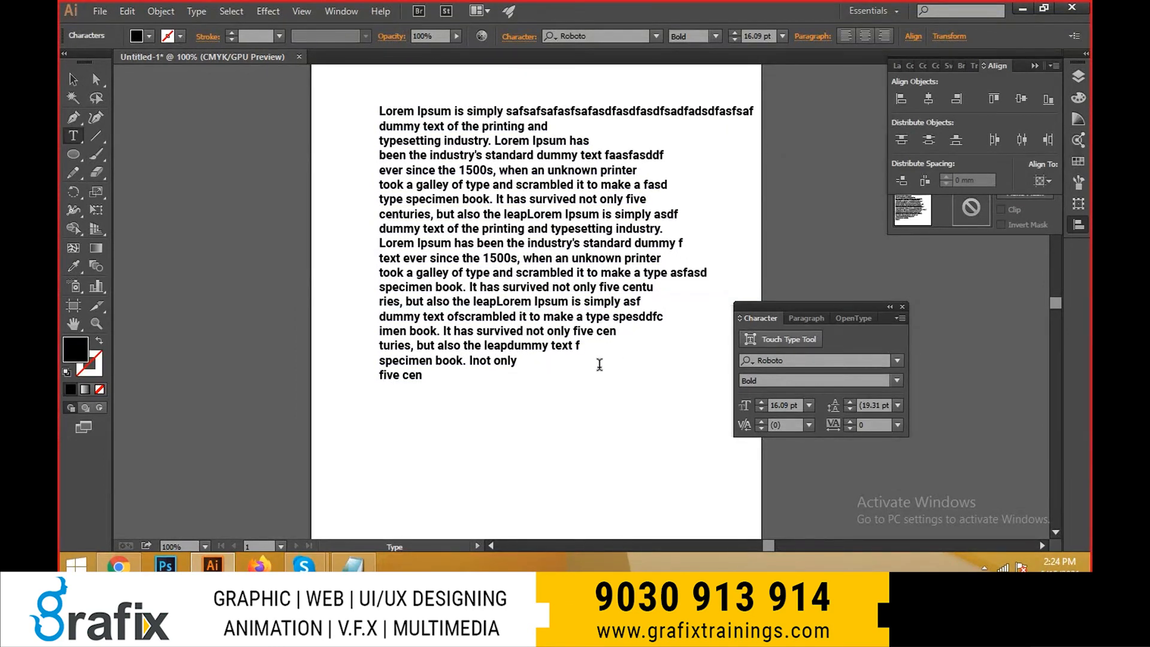
pyautogui.click(568, 373)
pyautogui.write('FA')
pyautogui.press('Escape')
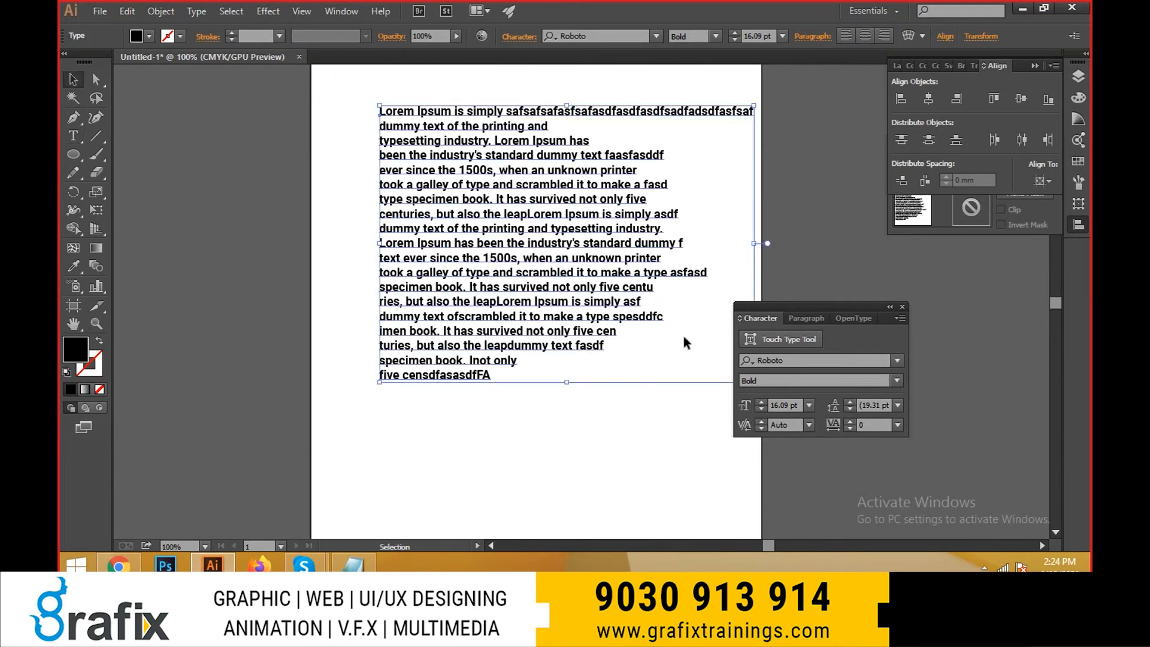
# - Convert the edited Lorem Ipsum block to area type and move it slightly to the left
pyautogui.moveTo(518, 171); pyautogui.dragTo(462, 287)
pyautogui.press('a')
pyautogui.click(161, 11)
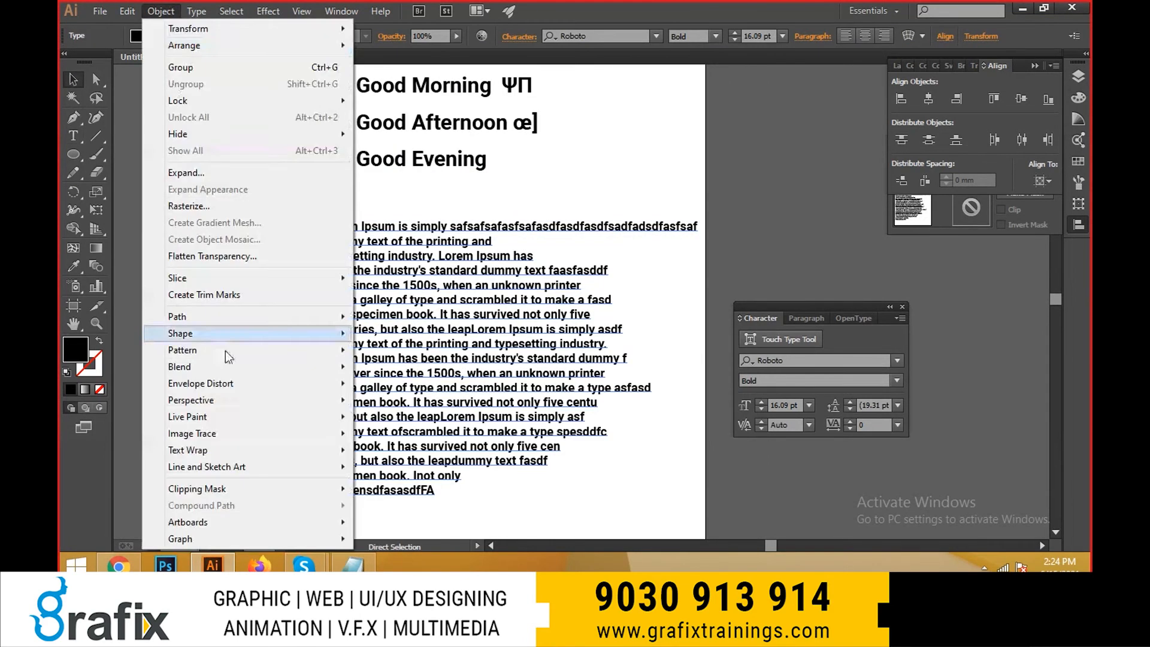
pyautogui.moveTo(196, 10)
pyautogui.click(250, 122)
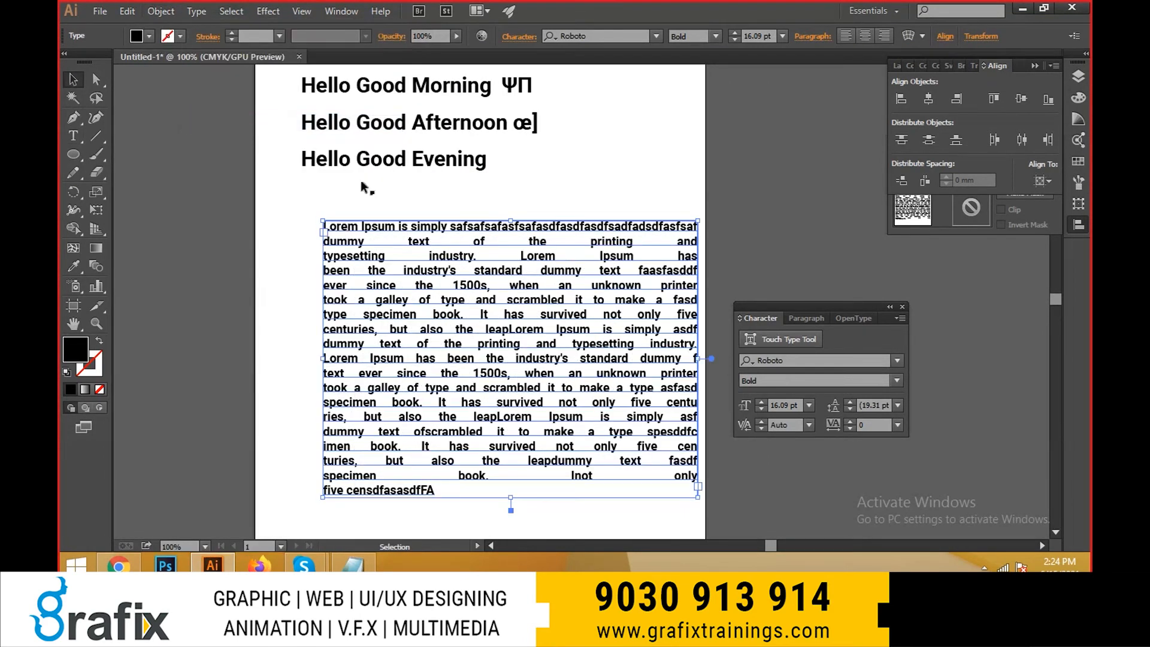
pyautogui.press('v')
pyautogui.moveTo(594, 337)
pyautogui.mouseDown()
pyautogui.moveTo(580, 305)
pyautogui.moveTo(598, 331)
pyautogui.moveTo(583, 331)
pyautogui.mouseUp()
pyautogui.click(580, 304)
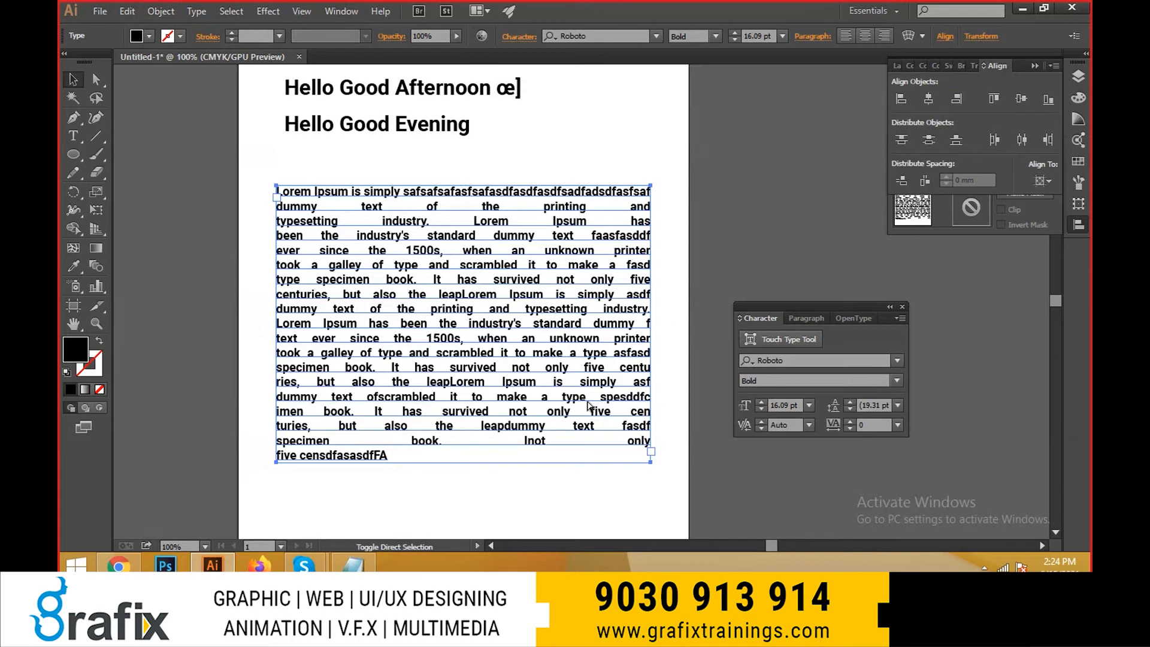
# - Try left, center and right alignment on the text block, then justify it again
pyautogui.hotkey('ctrl', 'shift', 'l')
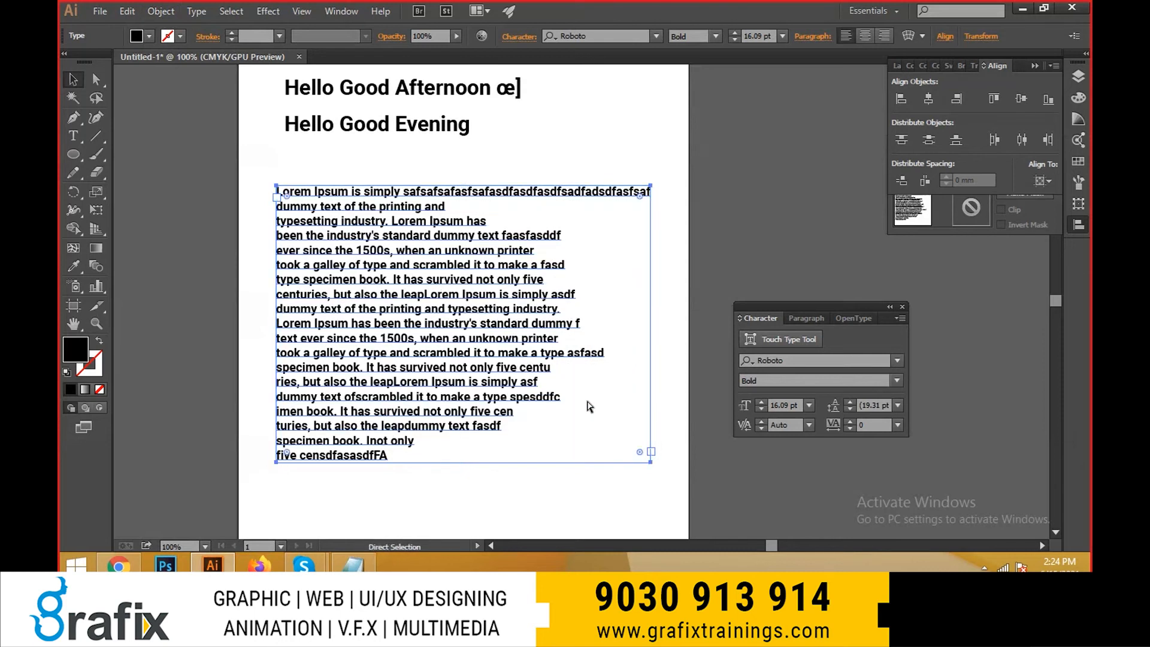
pyautogui.press('v')
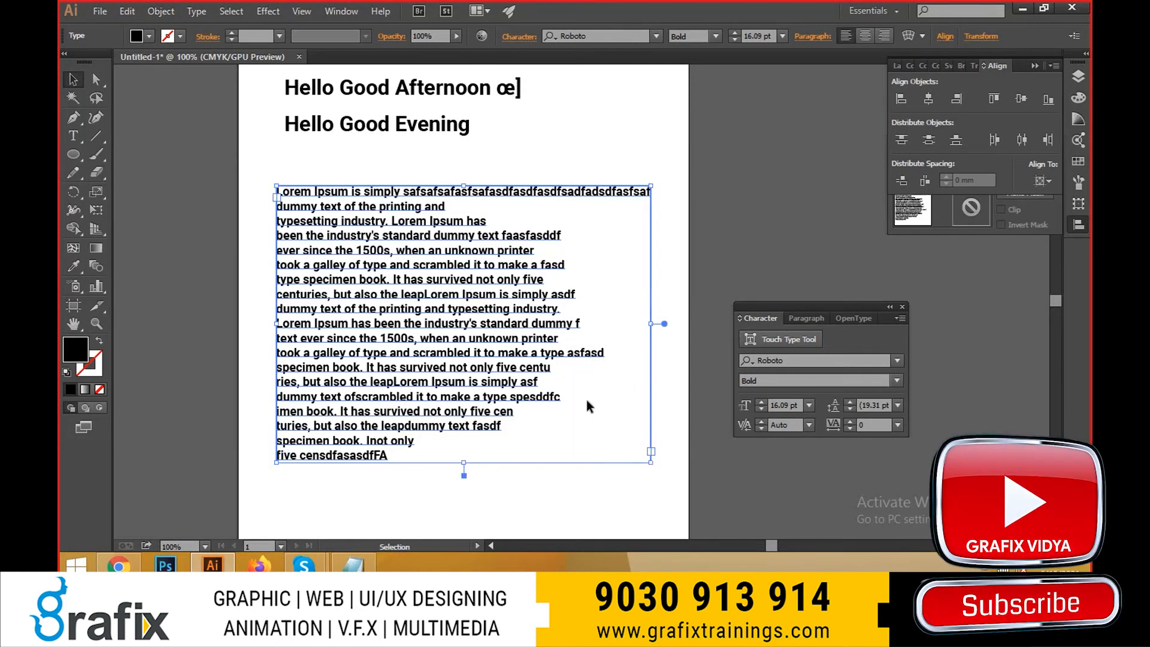
pyautogui.hotkey('ctrl', 'shift', 'c')
pyautogui.hotkey('ctrl', 'shift', 'r')
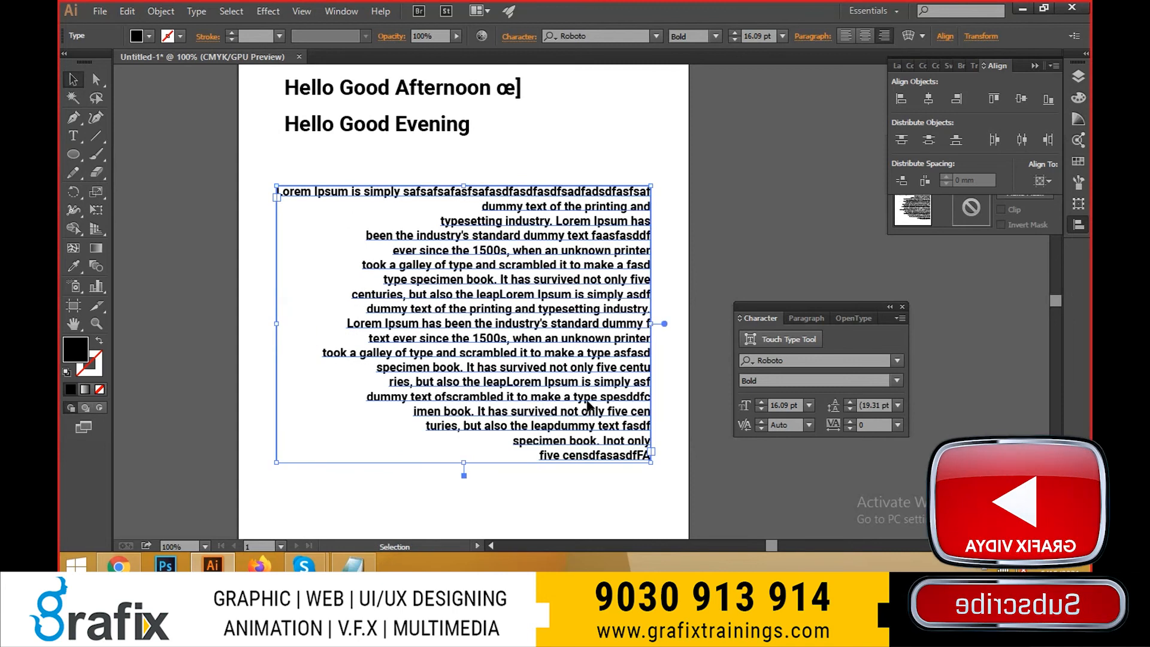
pyautogui.hotkey('ctrl', 'shift', 'j')
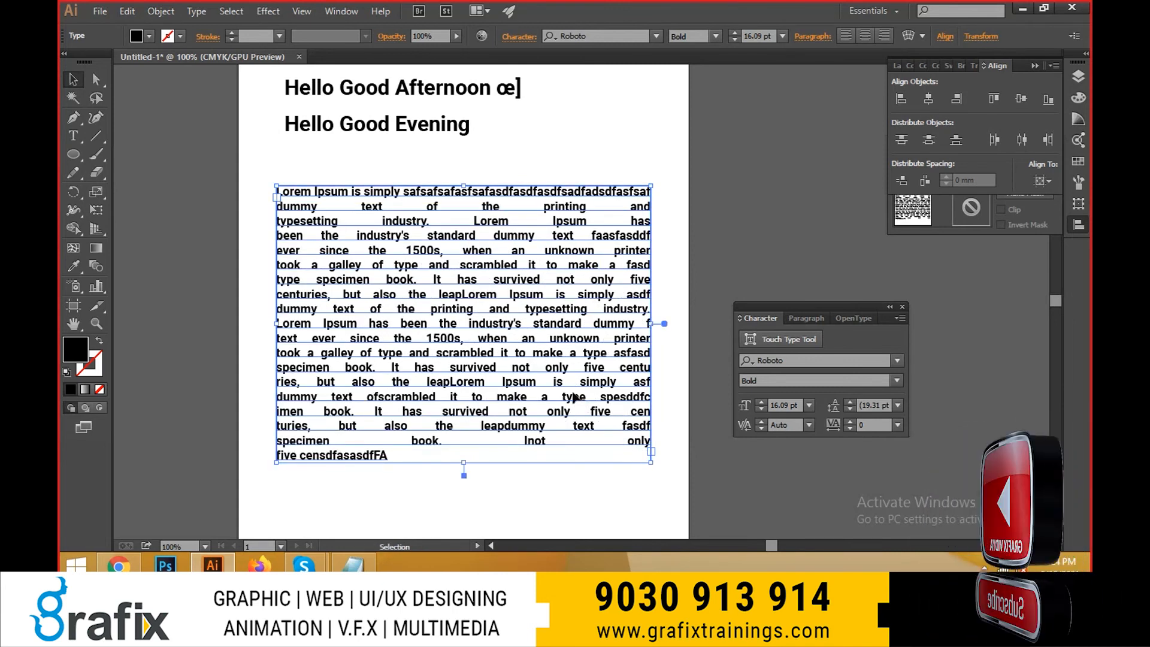
# - Copy the whole Lorem Ipsum text and delete its text block
pyautogui.tripleClick(584, 295)
pyautogui.press('Escape')
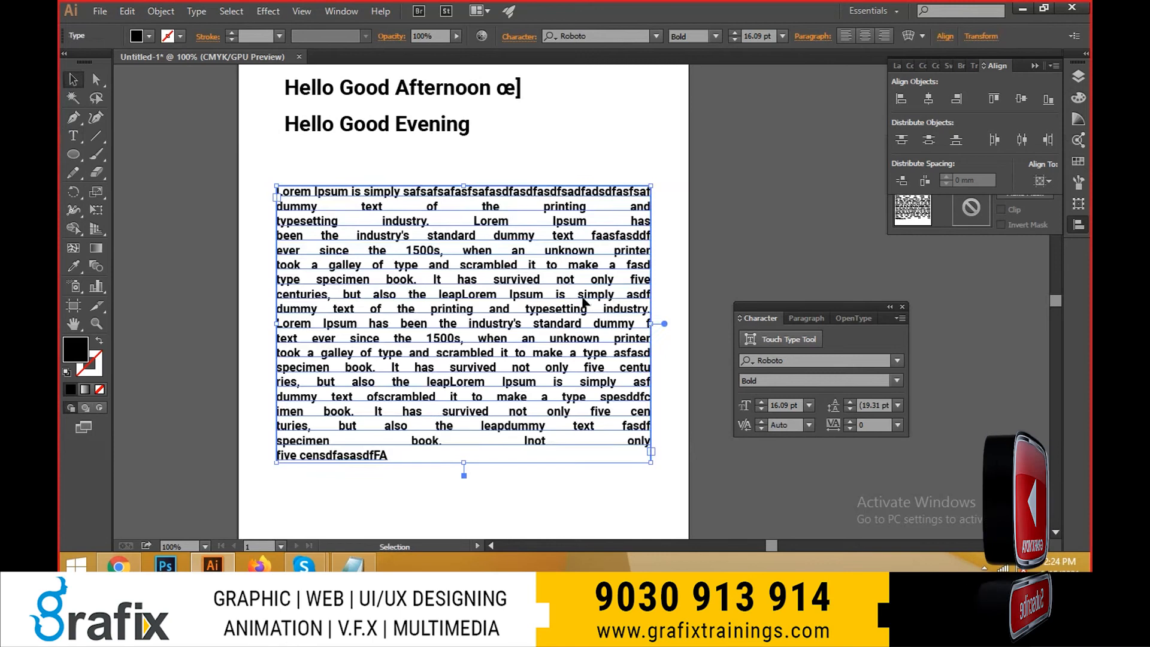
pyautogui.press('Delete')
# - Draw a black hexagon below the headings with the Polygon tool
pyautogui.click(79, 154)
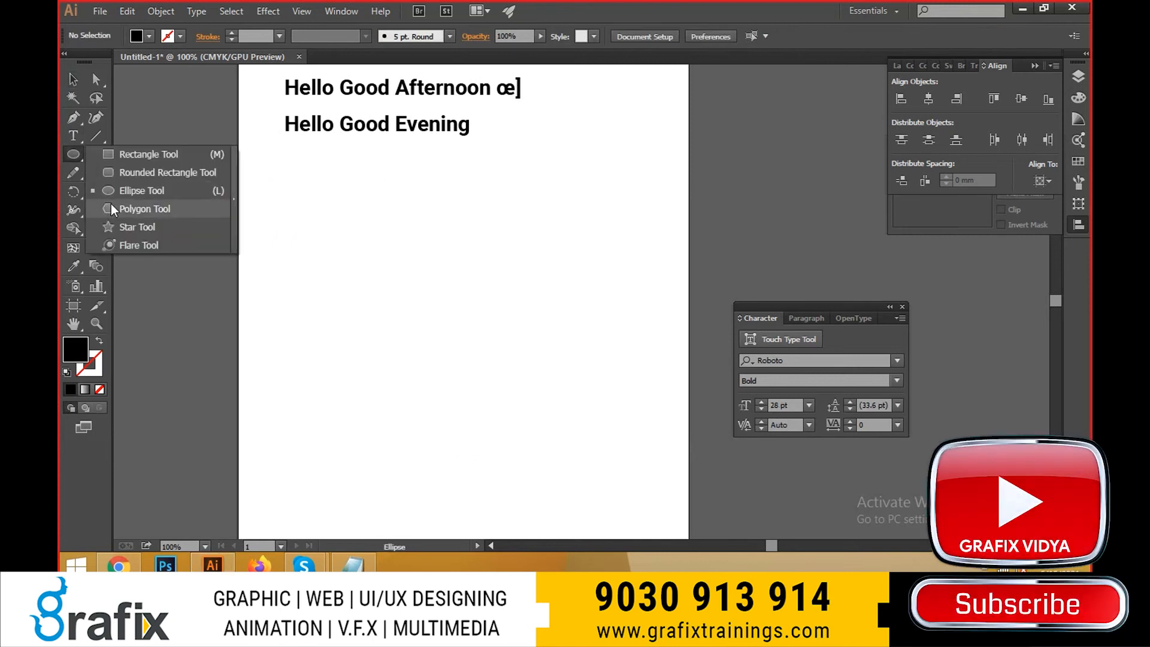
pyautogui.click(110, 207)
pyautogui.moveTo(397, 242); pyautogui.dragTo(442, 319)
pyautogui.press('v')
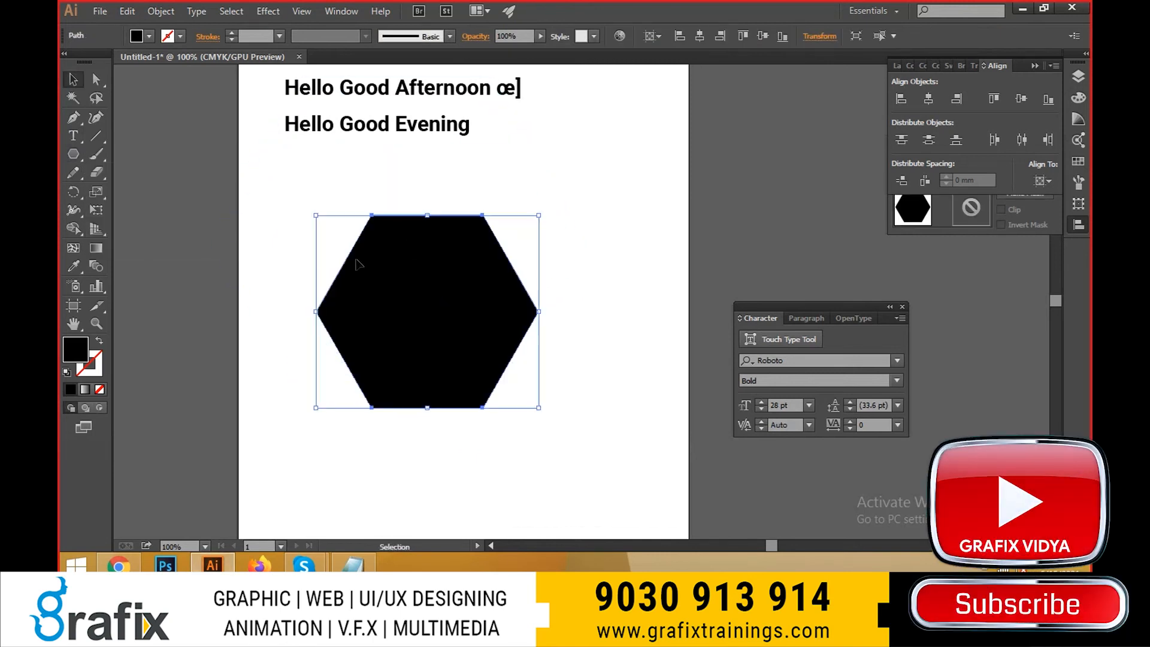
# - Turn the hexagon into an area type shape with the Area Type tool and paste the copied text into it
pyautogui.moveTo(74, 136); pyautogui.dragTo(133, 154)
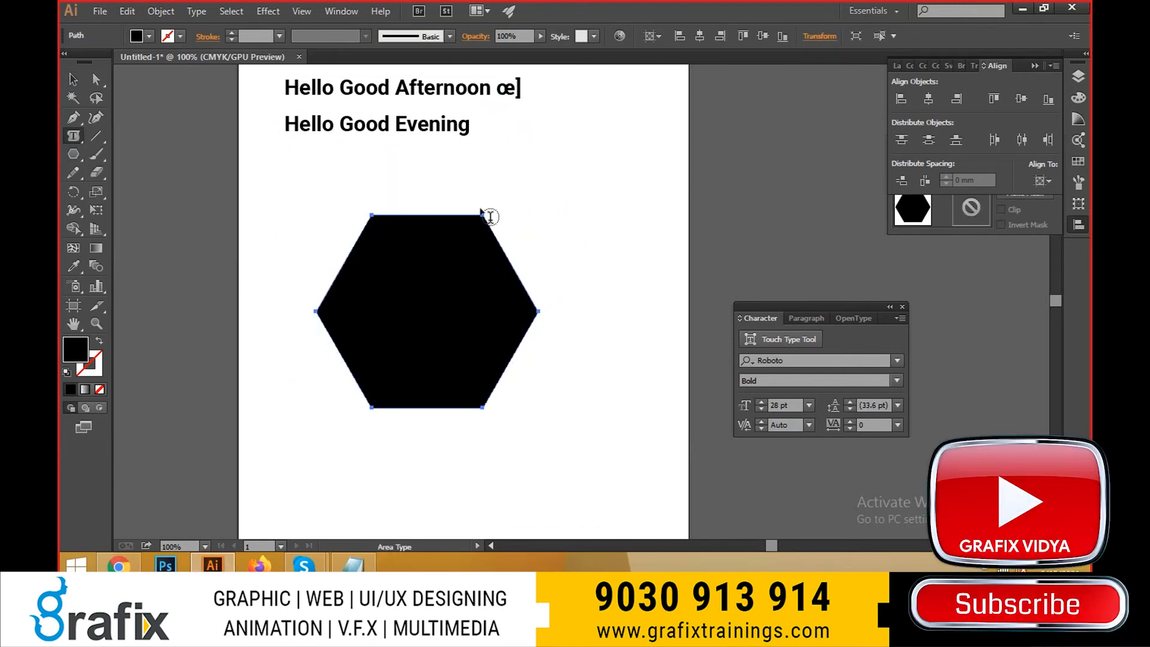
pyautogui.click(384, 223)
pyautogui.hotkey('ctrl', 'v')
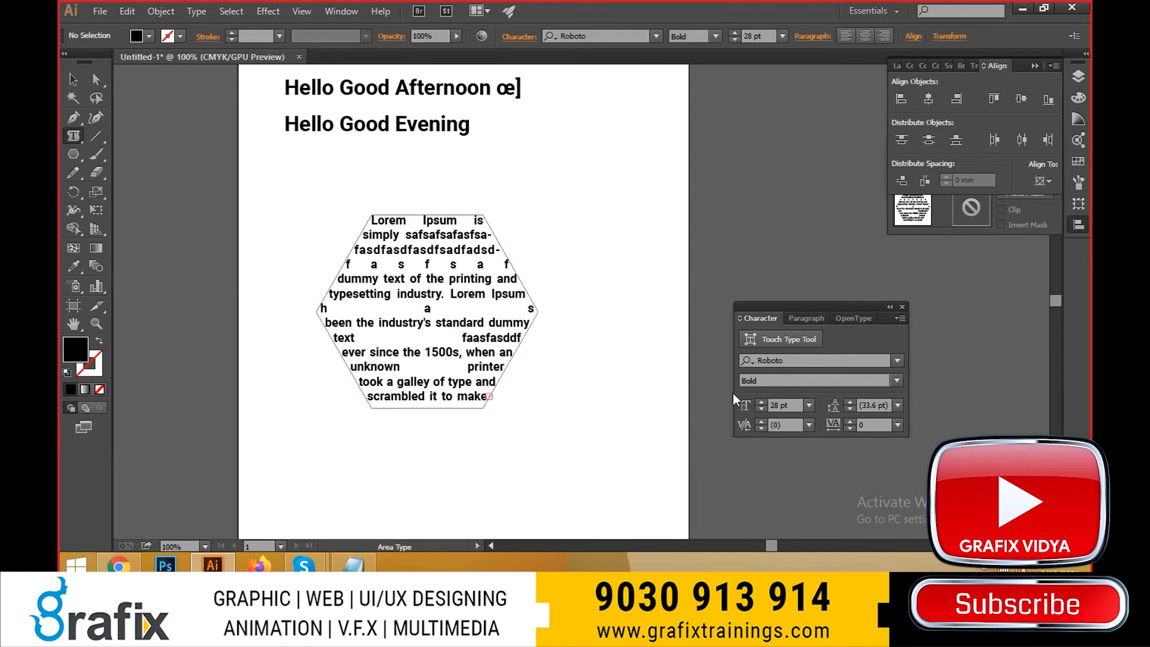
# - Select all the text in the hexagon and reduce its font size to 10.09 pt
pyautogui.hotkey('ctrl', 'a')
pyautogui.hotkey('ctrl', 'shift', ',')
pyautogui.hotkey('ctrl', 'shift', ',')
pyautogui.hotkey('ctrl', 'shift', ',')
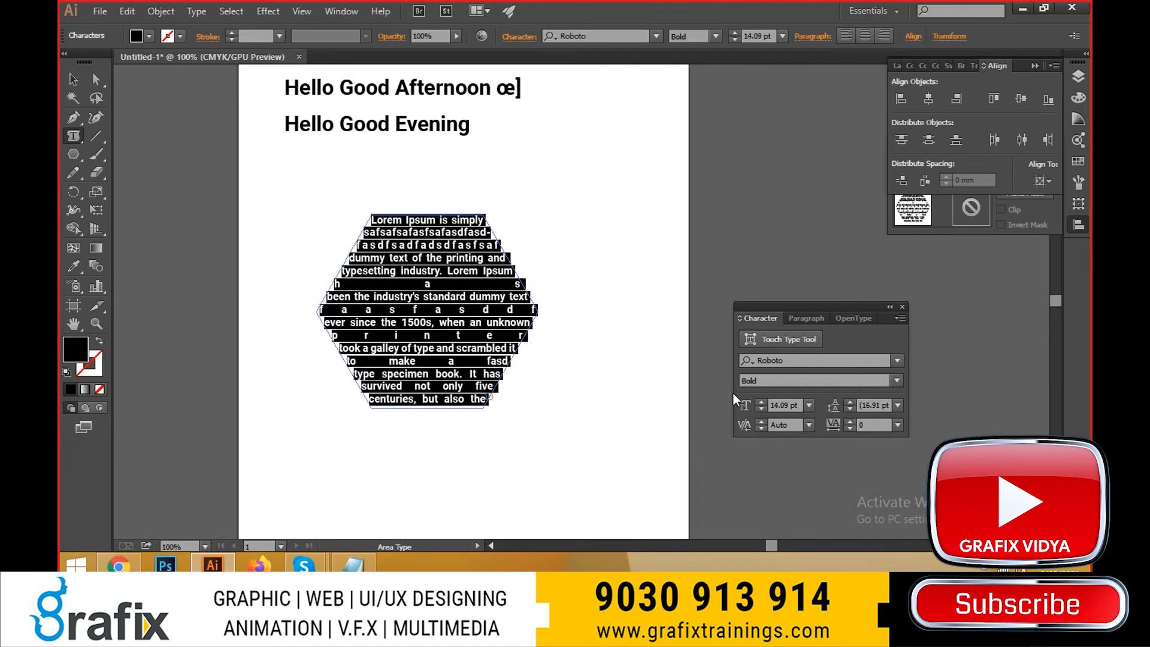
pyautogui.hotkey('ctrl', 'shift', 'k')
pyautogui.press('Escape')
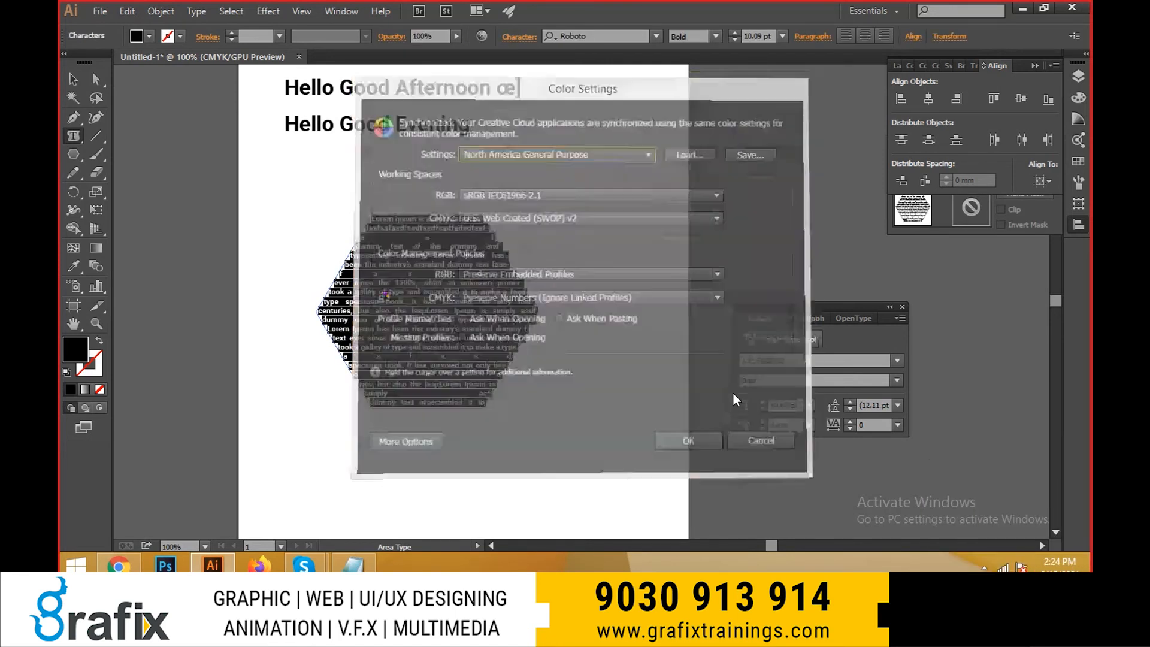
# - Center-align the hexagon's text after trying left alignment, and finish text editing
pyautogui.hotkey('ctrl', 'shift', 'l')
pyautogui.hotkey('ctrl', 'shift', 'c')
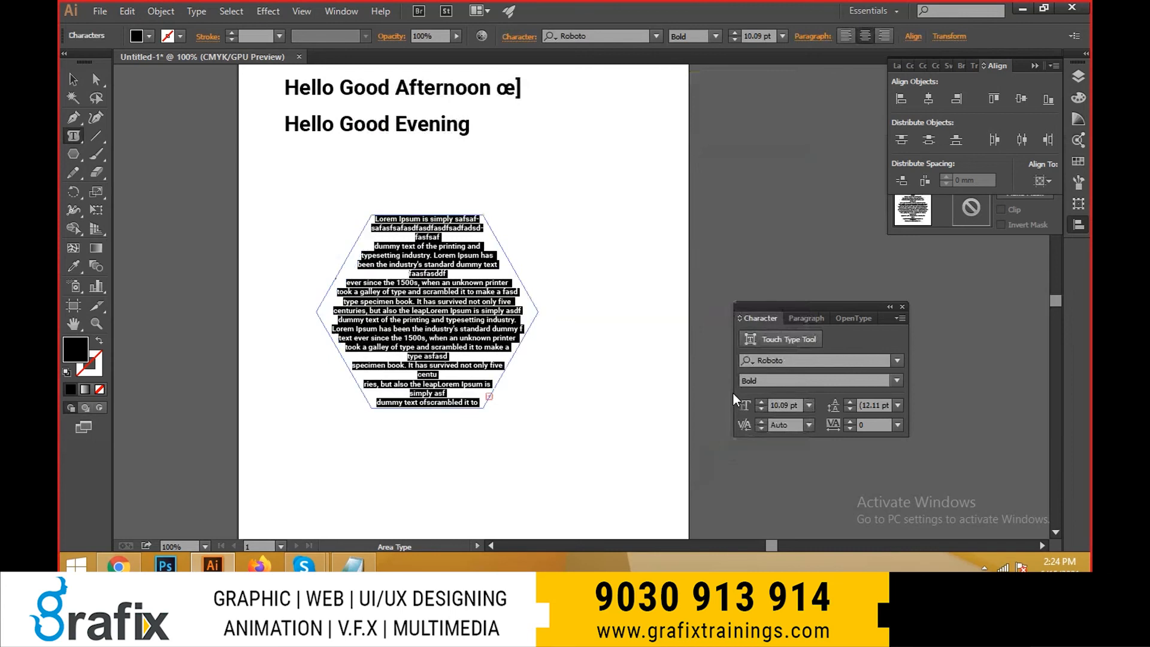
pyautogui.press('Escape')
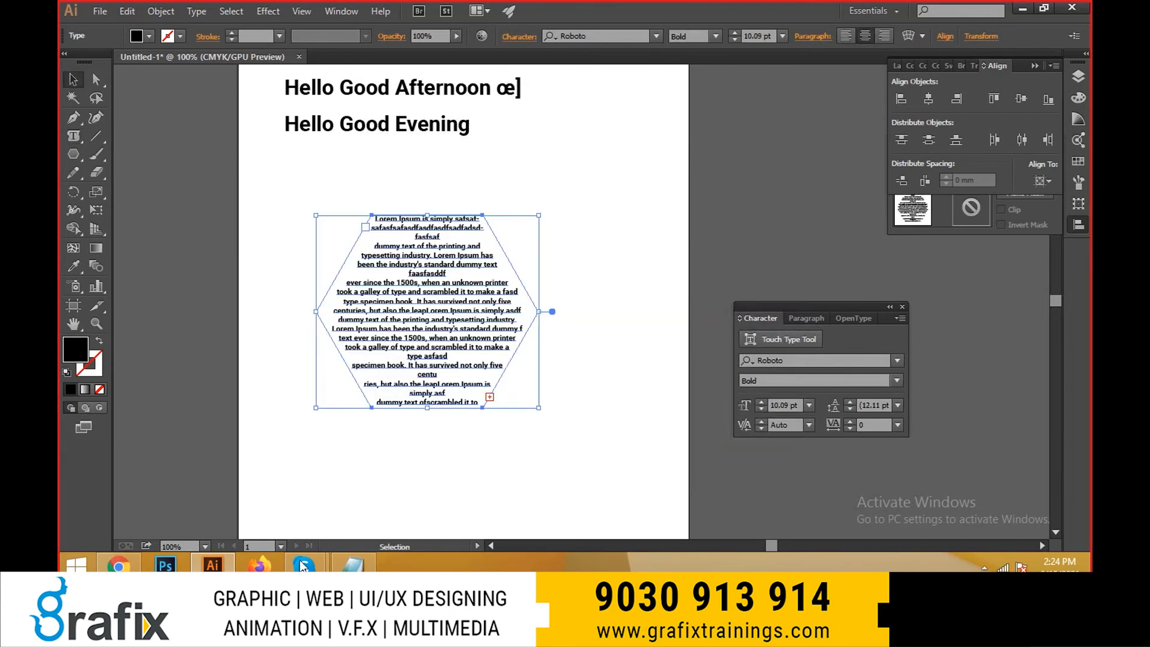
# - Switch to the lipsum.com page in Chrome and copy the "What is Lorem Ipsum?" paragraph
pyautogui.click(125, 568)
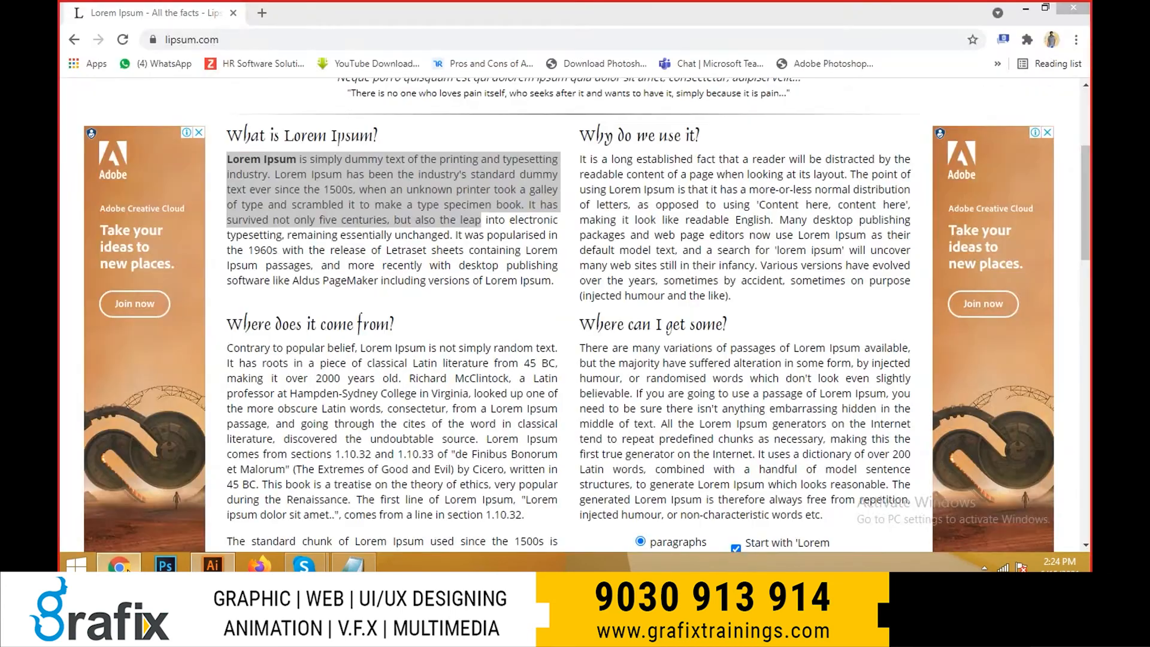
pyautogui.moveTo(565, 290); pyautogui.dragTo(262, 172)
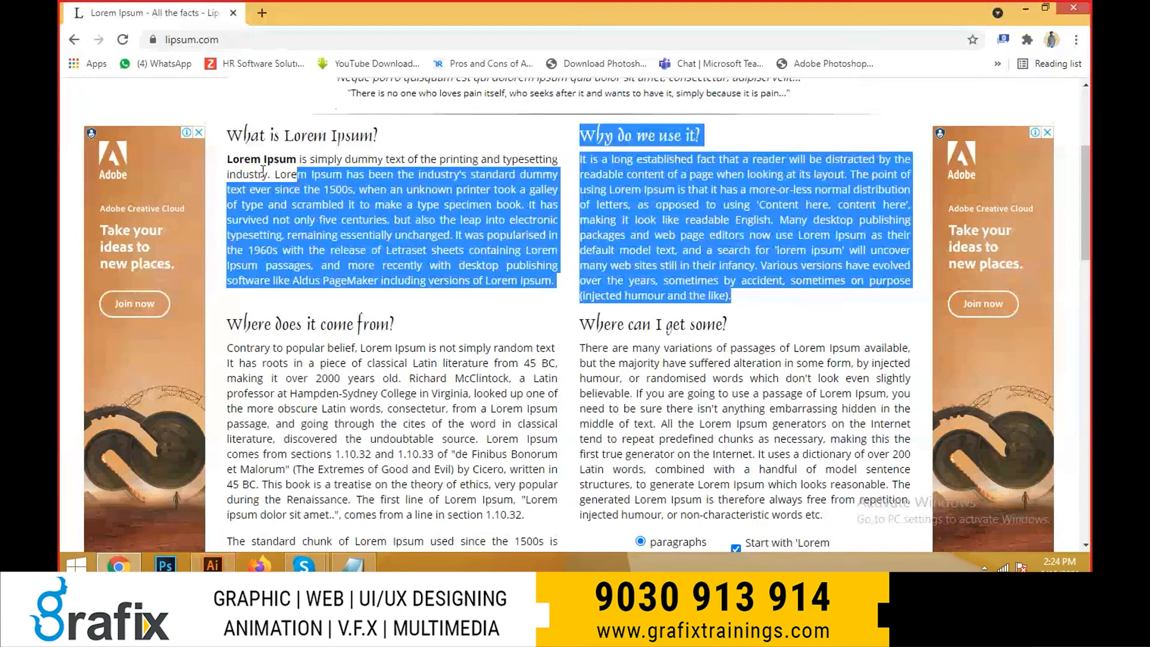
pyautogui.tripleClick(377, 219)
# - Return to Illustrator and replace all the hexagon's text with the copied Lorem Ipsum paragraph
pyautogui.hotkey('alt', 'Tab')
pyautogui.doubleClick(508, 303)
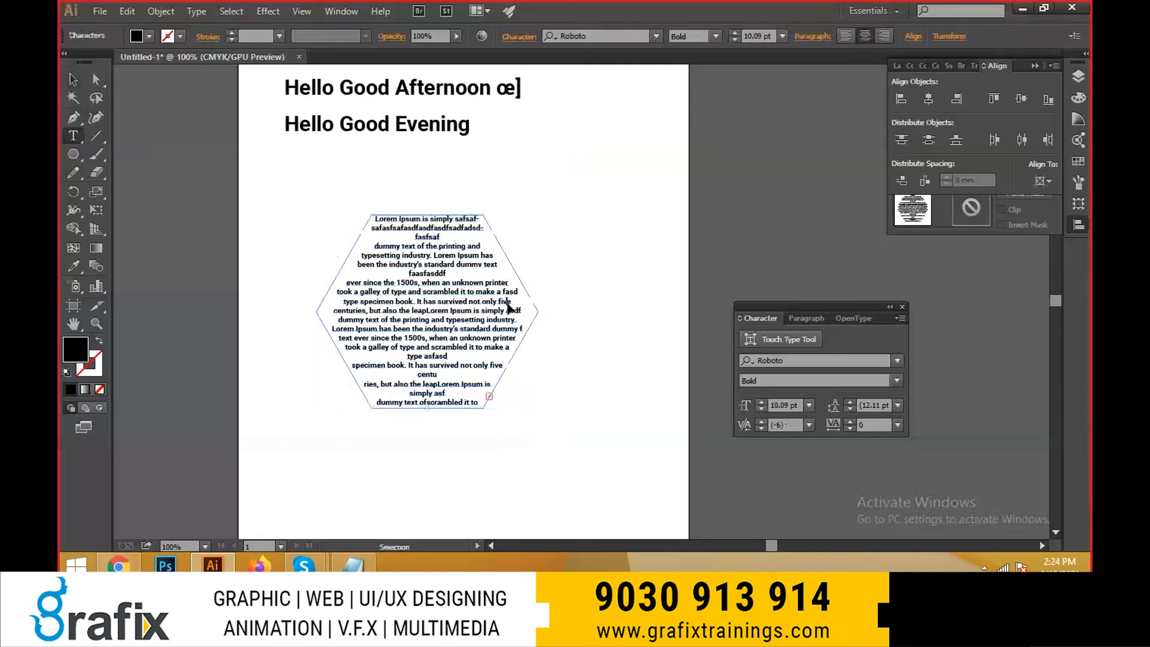
pyautogui.hotkey('ctrl', 'a')
pyautogui.hotkey('ctrl', 'v')
pyautogui.scroll(2, 456, 327)
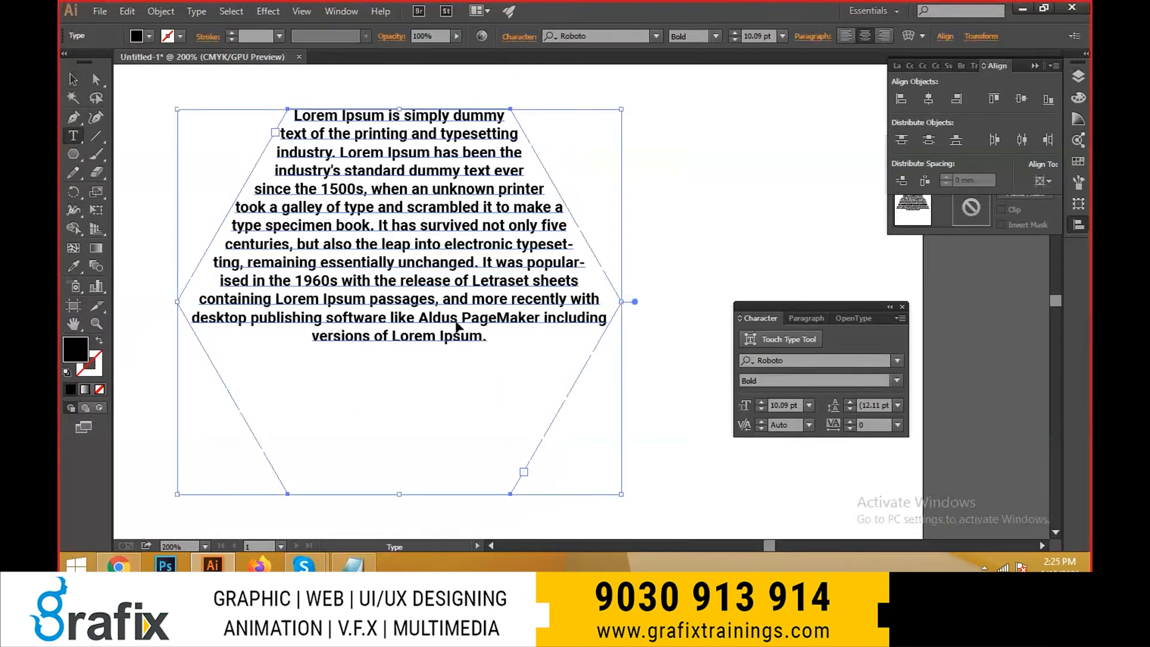
# - Enlarge all the hexagon's text to 14.09 pt and finish text editing
pyautogui.hotkey('ctrl', 'a')
pyautogui.hotkey('ctrl', 'shift', '.')
pyautogui.hotkey('ctrl', 'shift', '.')
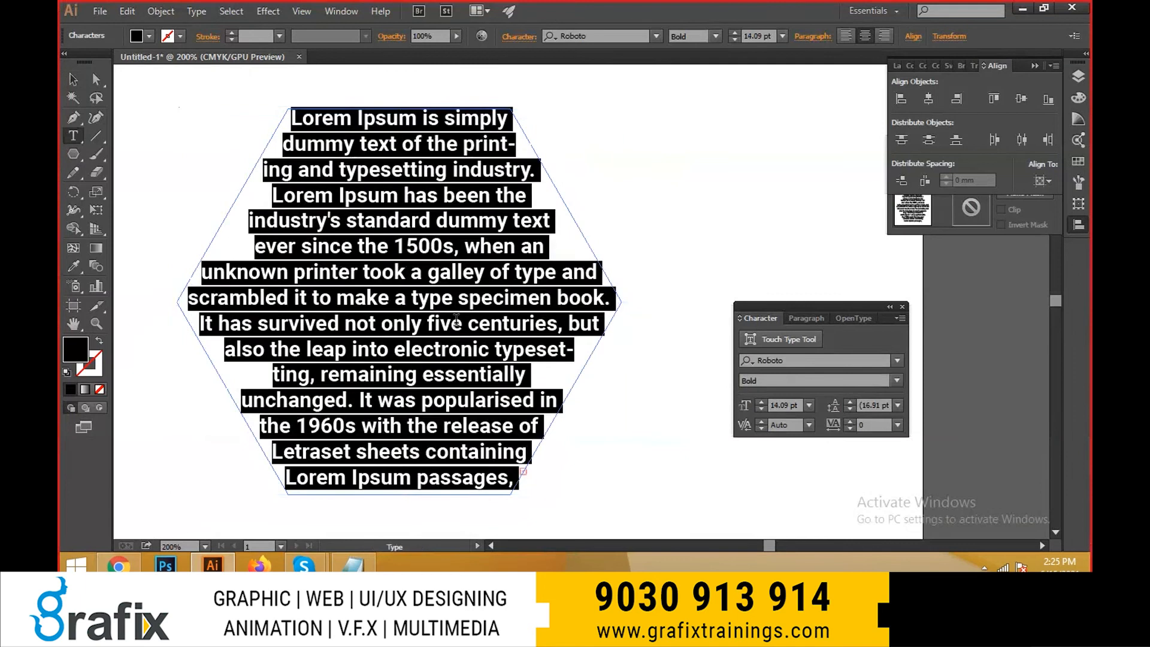
pyautogui.press('Escape')
# - Stretch the hexagon text area slightly taller from its lower edge and deselect it
pyautogui.hotkey('ctrl', '-')
pyautogui.moveTo(522, 346); pyautogui.dragTo(520, 297)
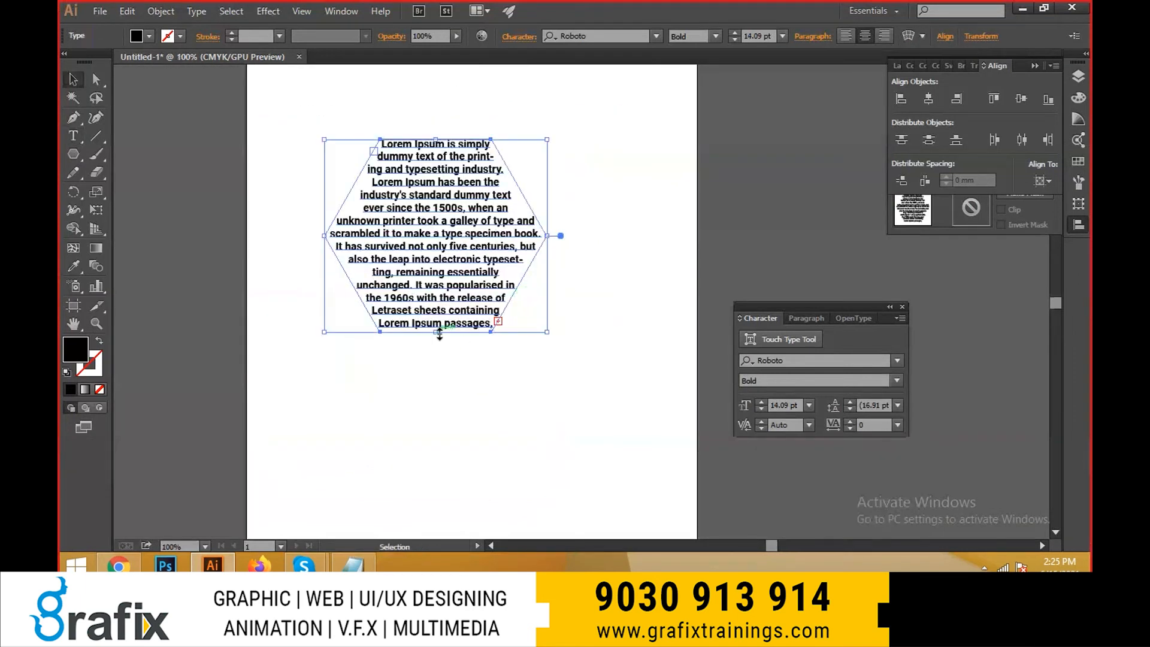
pyautogui.moveTo(440, 334); pyautogui.dragTo(437, 350)
pyautogui.click(521, 364)
pyautogui.hotkey('ctrl', '-')
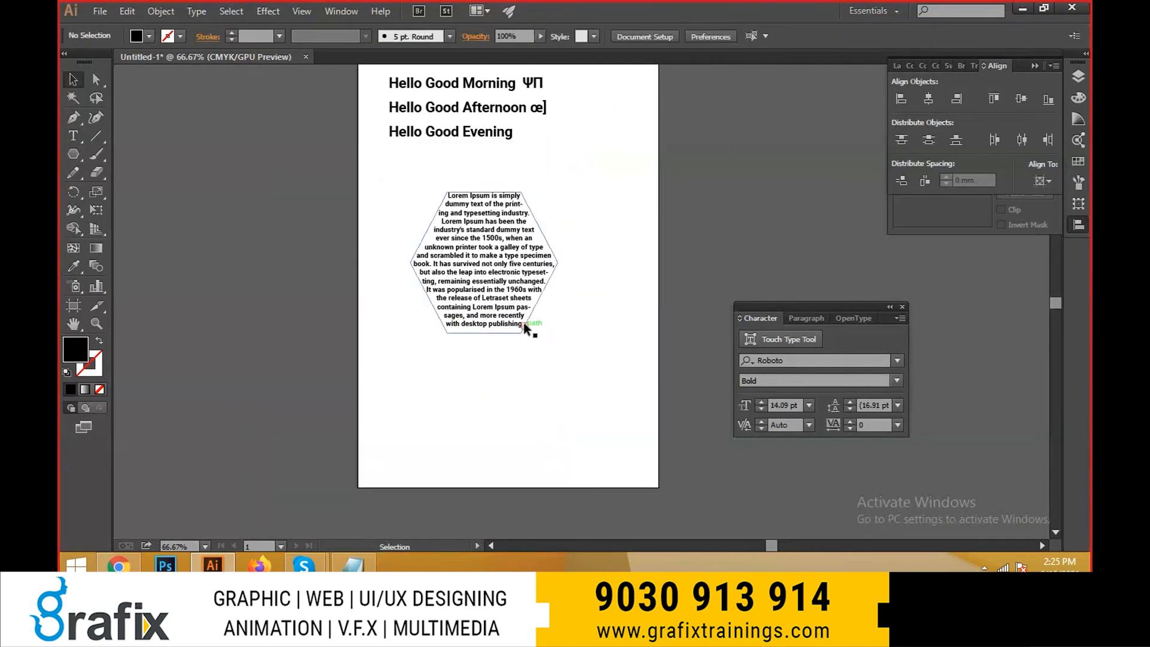
# - Move the hexagon text block slightly up and to the left on the artboard, and deselect it
pyautogui.moveTo(524, 322); pyautogui.dragTo(497, 305)
pyautogui.click(161, 11)
pyautogui.moveTo(197, 11)
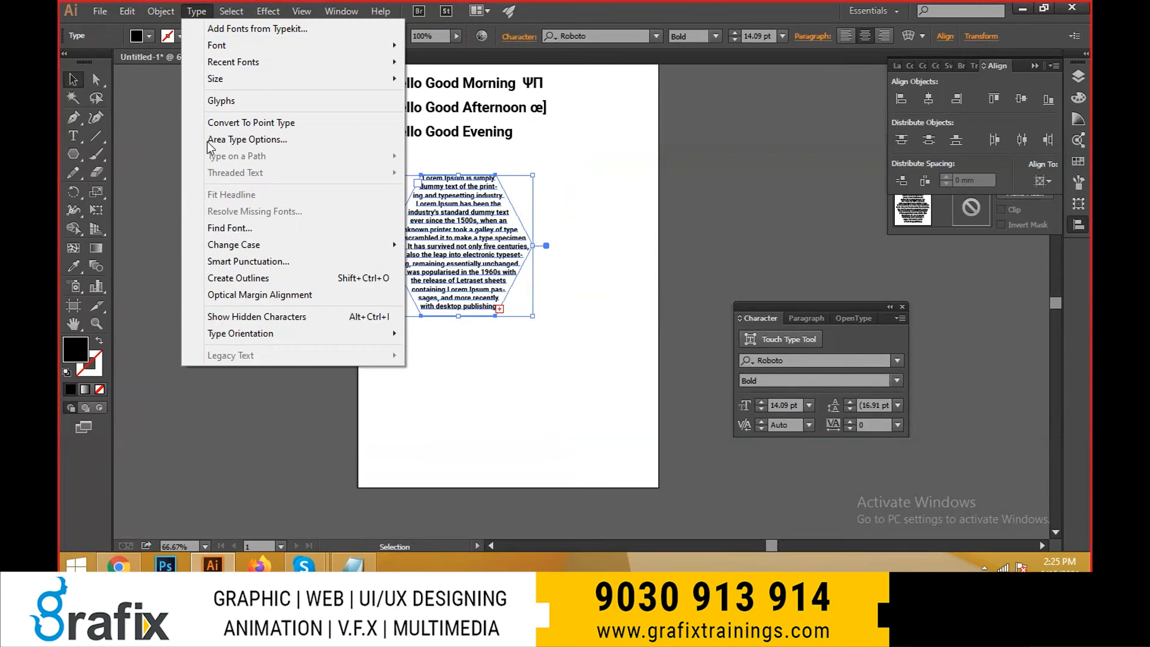
pyautogui.click(238, 278)
pyautogui.hotkey('ctrl', 'shift', 'a')
pyautogui.hotkey('ctrl', '+')
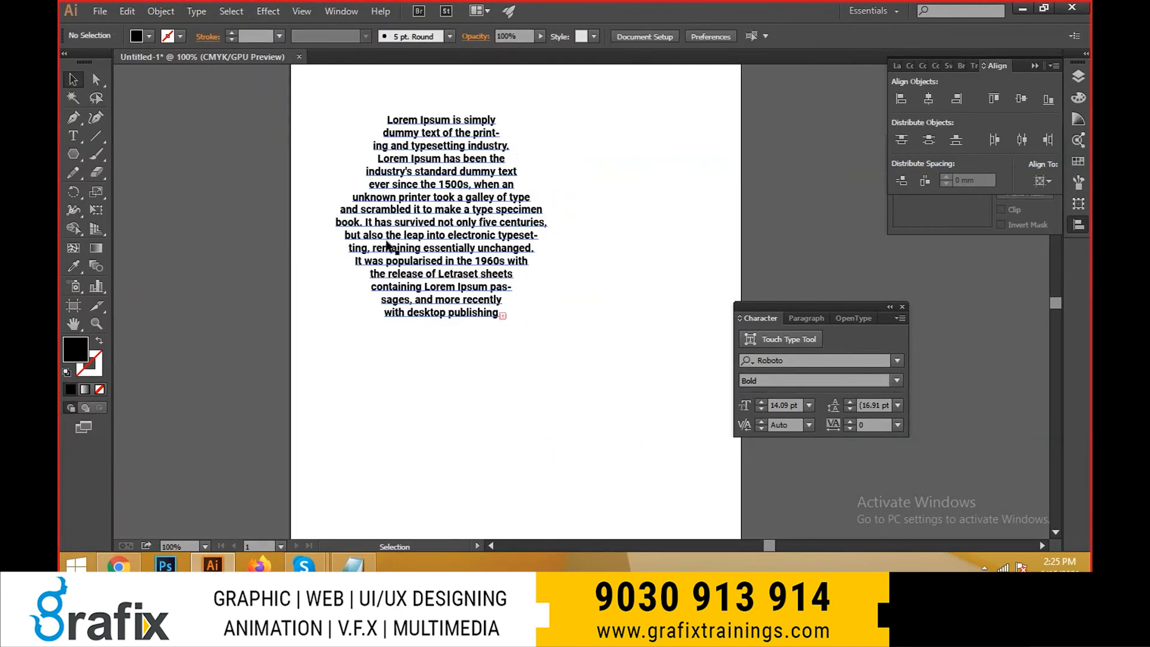
pyautogui.click(388, 246)
pyautogui.press('t')
pyautogui.press('p')
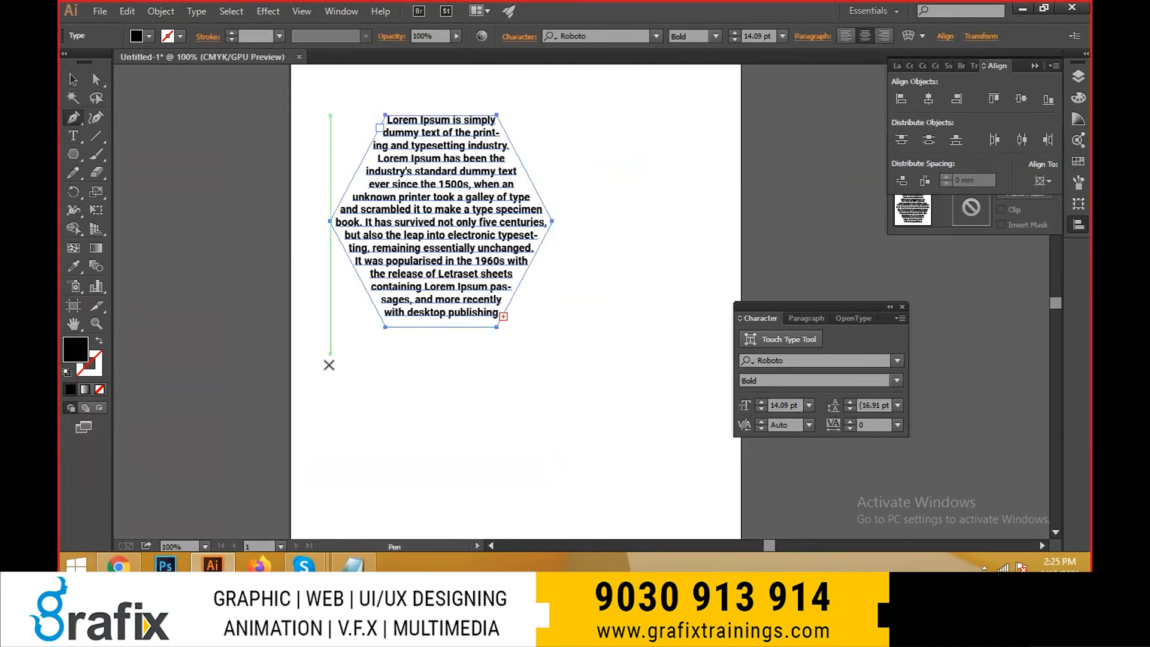
pyautogui.click(353, 420)
# - Draw a black-filled circle below and to the right of the hexagon text with the Ellipse tool
pyautogui.click(80, 156)
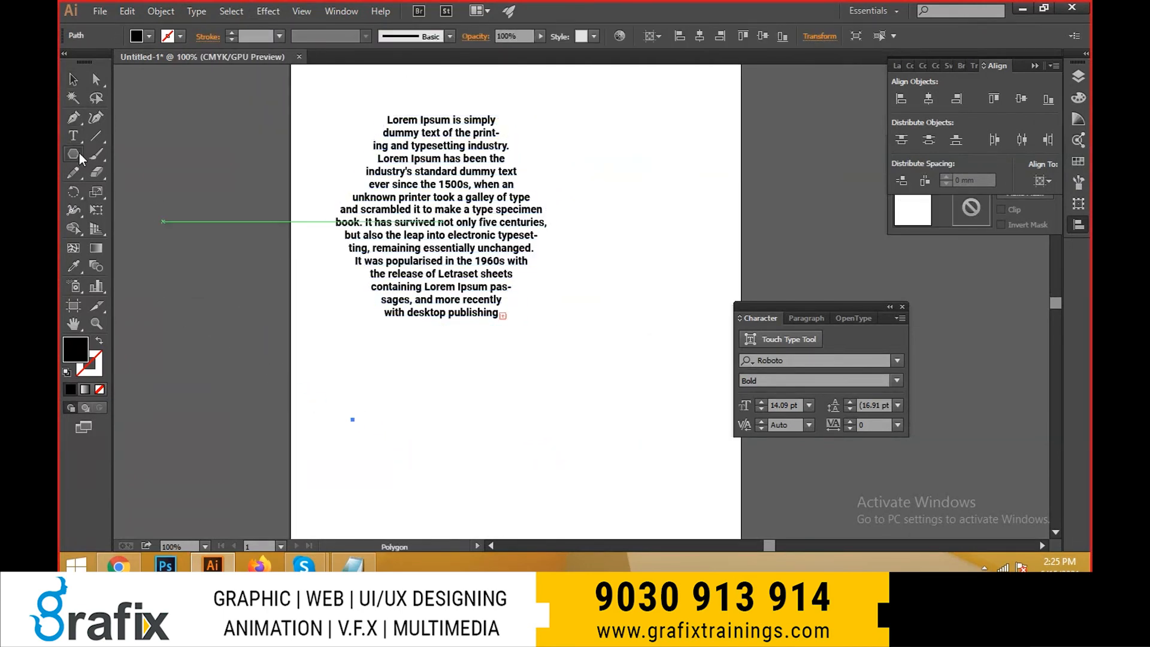
pyautogui.moveTo(72, 157); pyautogui.dragTo(115, 190)
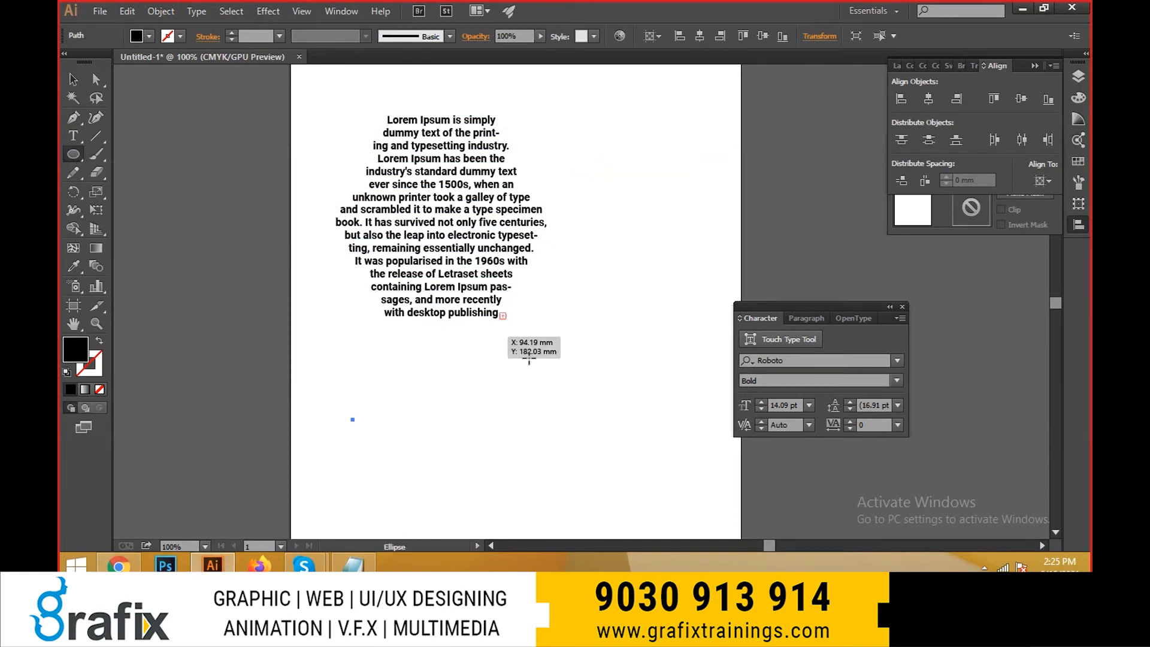
pyautogui.moveTo(552, 395); pyautogui.dragTo(635, 487)
pyautogui.press('v')
pyautogui.press('space')
pyautogui.moveTo(610, 450); pyautogui.dragTo(544, 416)
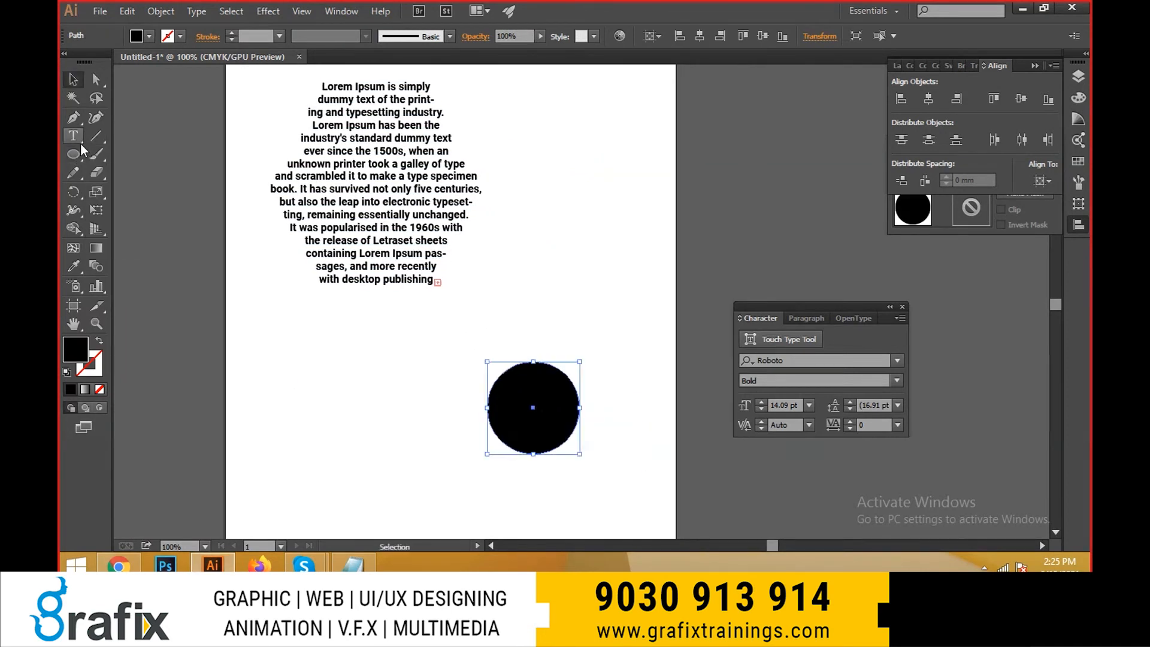
# - Add the text "GRAFIX TRAININGS" along the circle's outline with the Type on a Path tool
pyautogui.moveTo(80, 143); pyautogui.dragTo(128, 173)
pyautogui.hotkey('ctrl', '=')
pyautogui.hotkey('ctrl', '=')
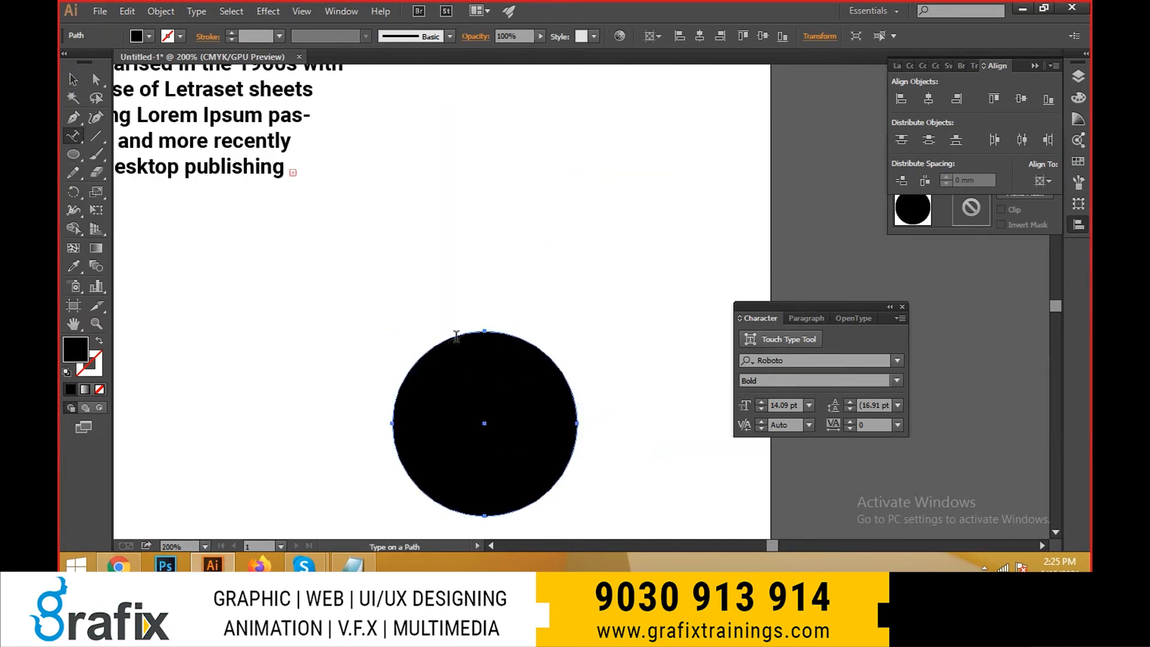
pyautogui.click(508, 333)
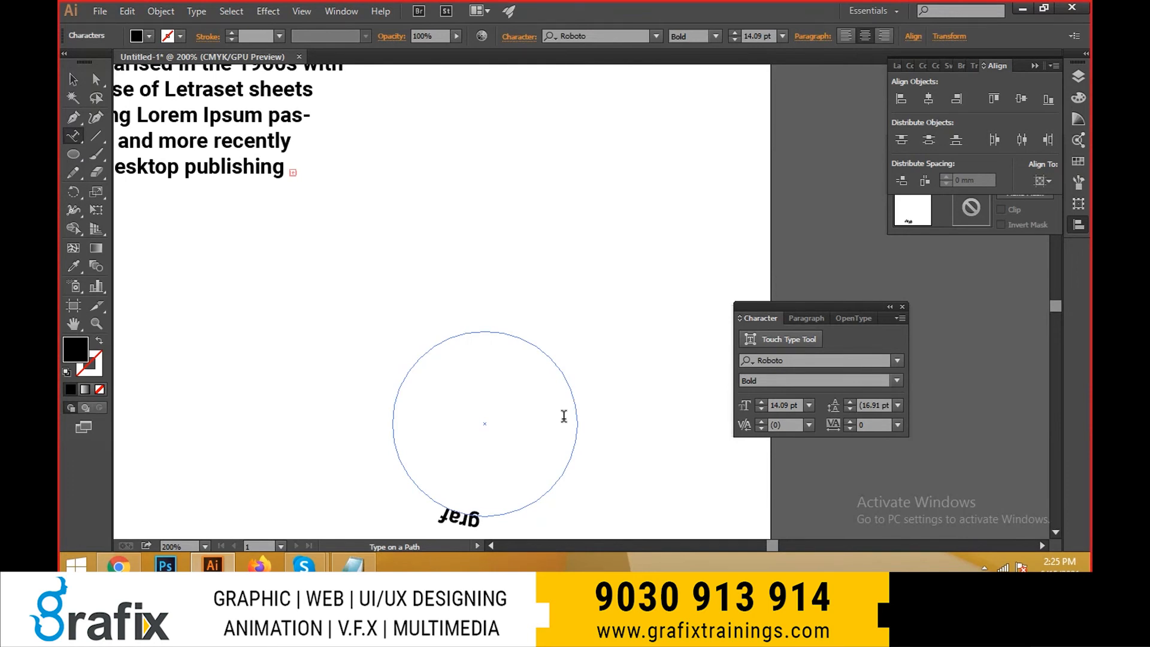
pyautogui.write('GRAFI T')
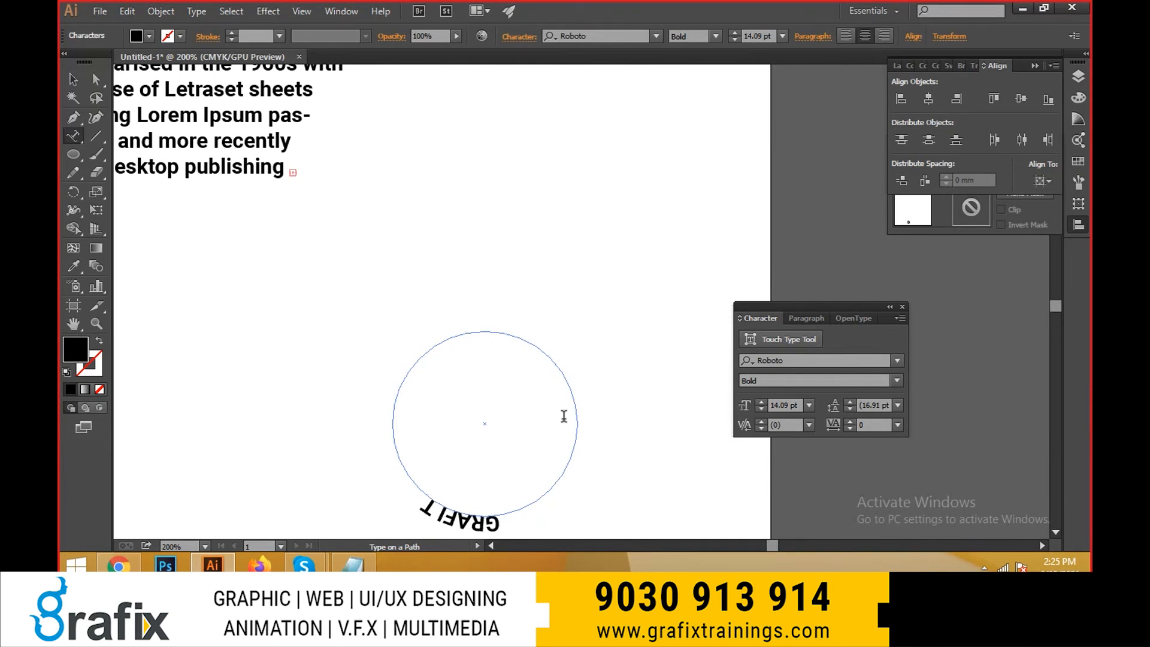
pyautogui.press('BackSpace')
pyautogui.press('BackSpace')
pyautogui.write('XT')
pyautogui.press('BackSpace')
pyautogui.write('TRA')
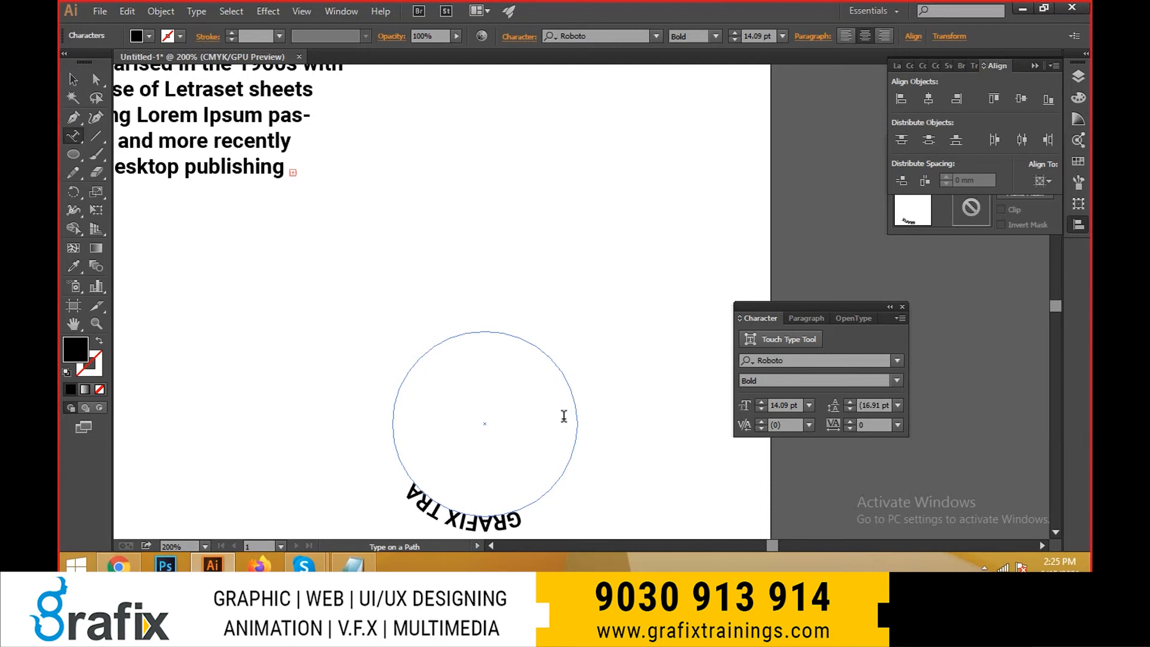
pyautogui.write('ININGS')
# - Enlarge all the circular text to 26.09 pt and finish text editing
pyautogui.hotkey('ctrl', 'a')
pyautogui.hotkey('ctrl', 'shift', '.')
pyautogui.hotkey('ctrl', 'shift', '.')
pyautogui.hotkey('ctrl', 'shift', '.')
pyautogui.hotkey('ctrl', 'shift', '.')
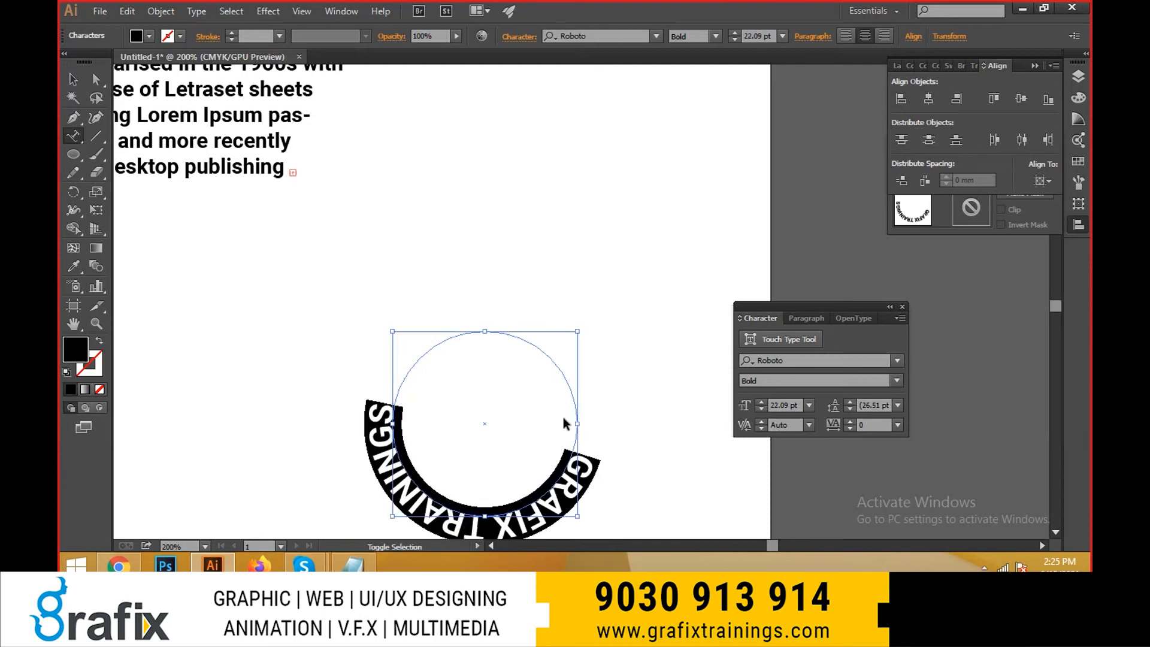
pyautogui.hotkey('ctrl', 'shift', '.')
pyautogui.hotkey('ctrl', 'shift', '.')
pyautogui.press('Escape')
# - Rotate the circular text about half a turn with Free Transform so it arches over the top of the circle
pyautogui.press('e')
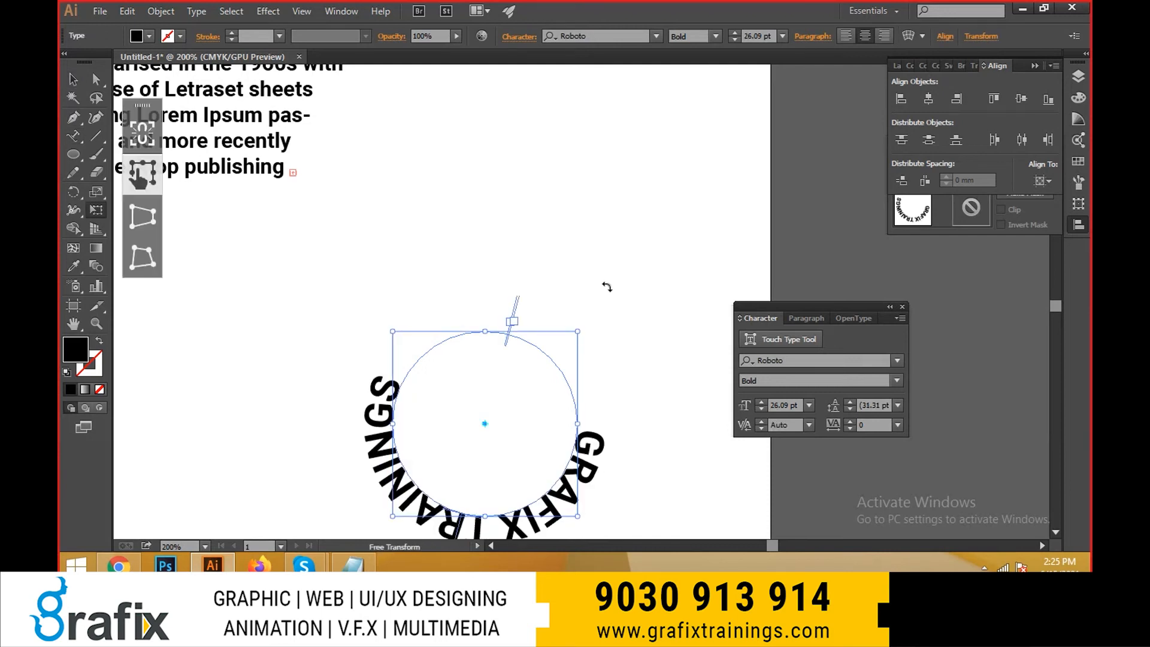
pyautogui.moveTo(607, 287)
pyautogui.mouseDown()
pyautogui.moveTo(530, 477)
pyautogui.moveTo(420, 441)
pyautogui.moveTo(460, 461)
pyautogui.moveTo(479, 454)
pyautogui.moveTo(467, 462)
pyautogui.moveTo(616, 341)
pyautogui.moveTo(614, 301)
pyautogui.moveTo(601, 293)
pyautogui.mouseUp()
pyautogui.press('v')
pyautogui.click(617, 249)
pyautogui.press('space')
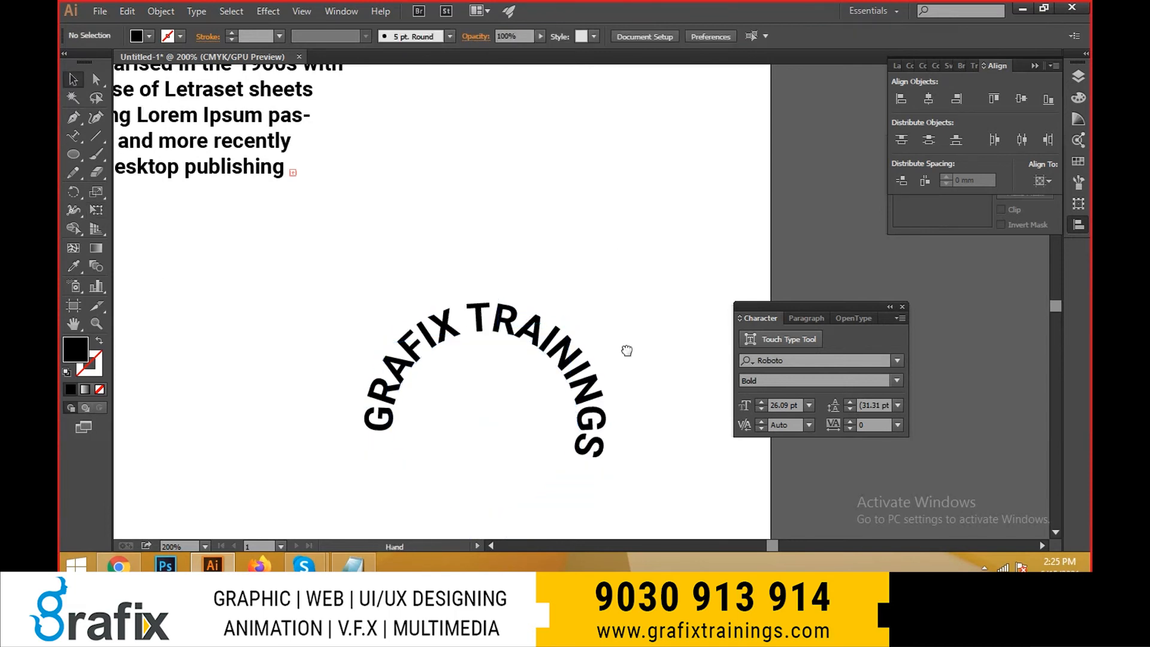
pyautogui.moveTo(626, 349); pyautogui.dragTo(616, 316)
# - Rotate the arched text slightly counterclockwise to raise its lower end
pyautogui.moveTo(620, 291); pyautogui.dragTo(544, 371)
pyautogui.press('e')
pyautogui.moveTo(646, 240); pyautogui.dragTo(633, 235)
pyautogui.press('v')
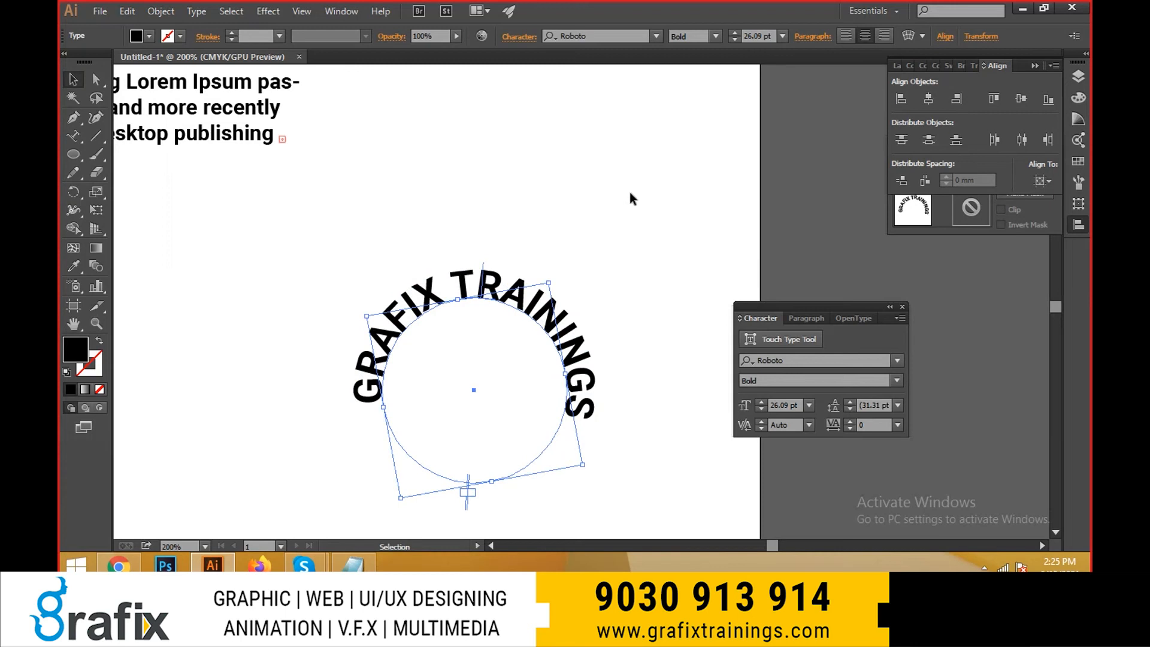
pyautogui.click(630, 191)
pyautogui.press('e')
pyautogui.moveTo(535, 334); pyautogui.dragTo(533, 336)
pyautogui.press('e')
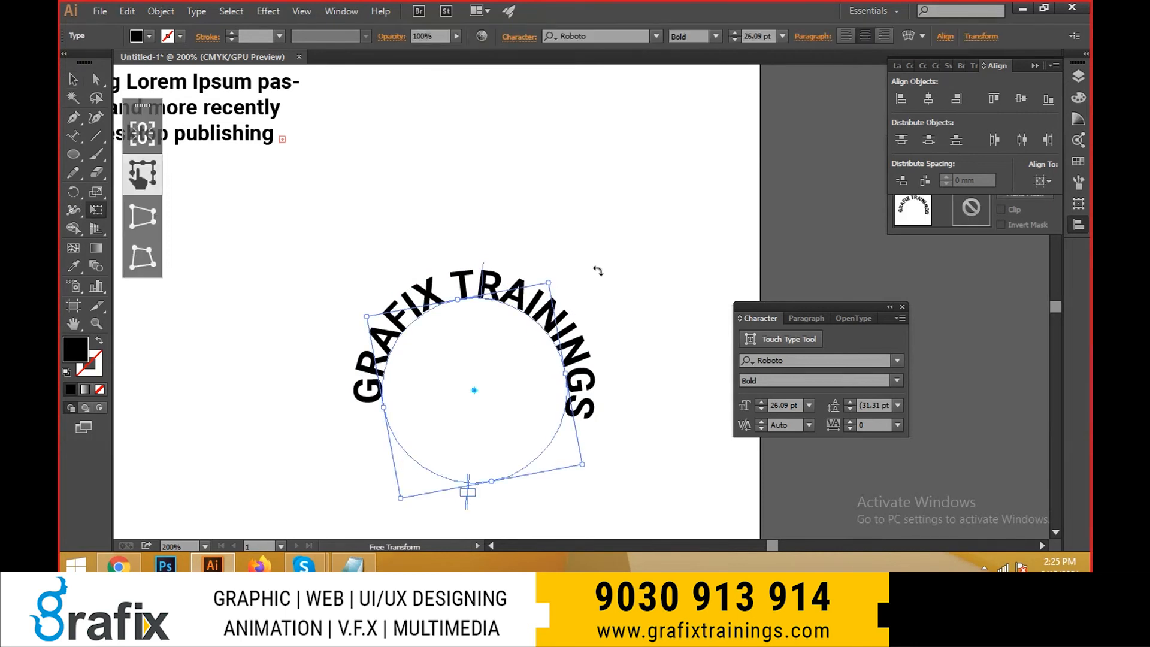
# - Fine-tune the arched text's rotation until both ends sit level, and deselect it
pyautogui.moveTo(598, 270); pyautogui.dragTo(587, 268)
pyautogui.press('v')
pyautogui.click(601, 276)
pyautogui.press('space')
pyautogui.moveTo(627, 400); pyautogui.dragTo(575, 383)
pyautogui.scroll(-2, 570, 399)
pyautogui.press('space')
pyautogui.click(584, 355)
pyautogui.press('e')
pyautogui.scroll(2, 611, 404)
pyautogui.press('v')
pyautogui.click(632, 267)
pyautogui.scroll(-3, 607, 405)
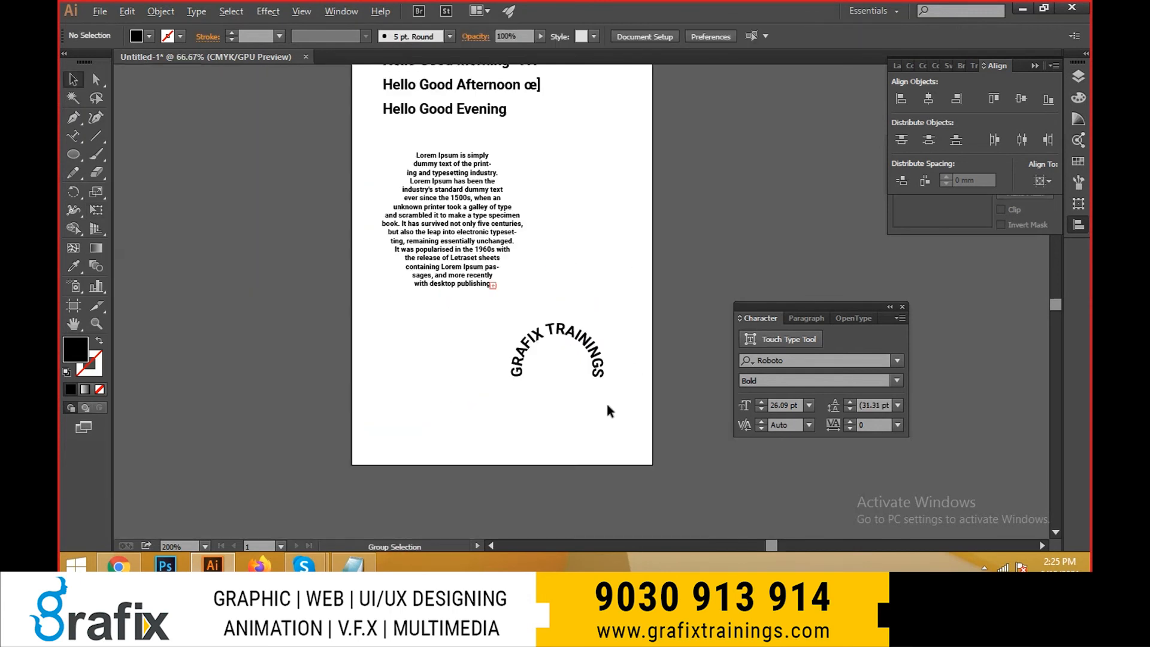
# - Open Type on a Path Options for the "GRAFIX TRAININGS" text and turn on Preview
pyautogui.click(597, 367)
pyautogui.scroll(2, 597, 367)
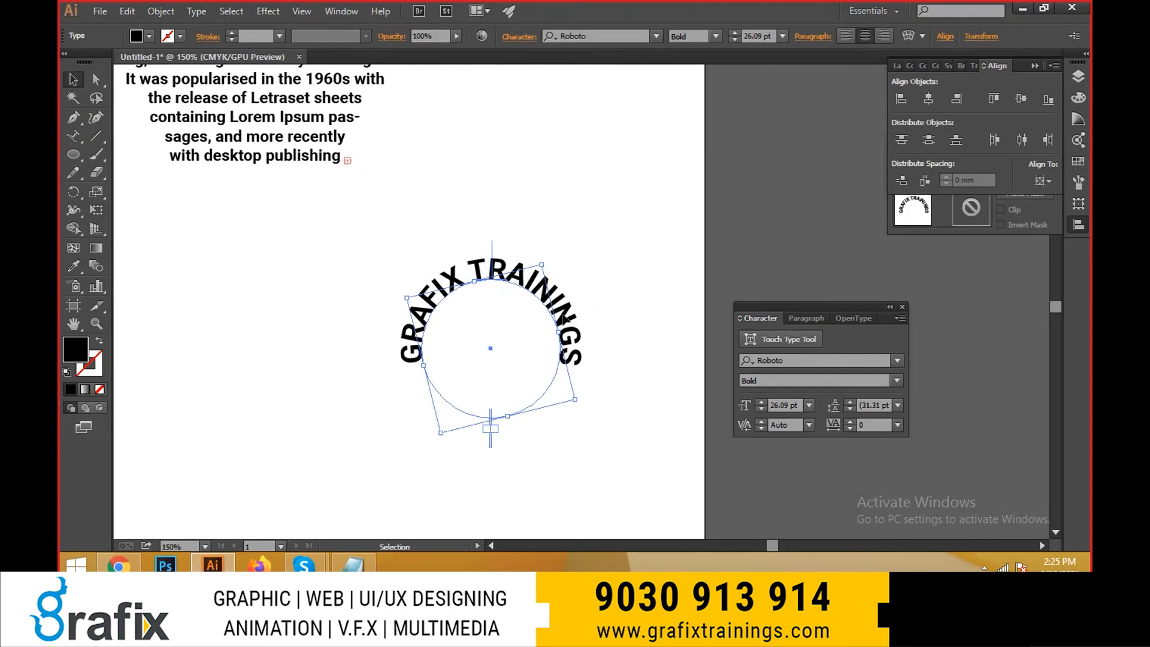
pyautogui.click(196, 11)
pyautogui.moveTo(285, 157)
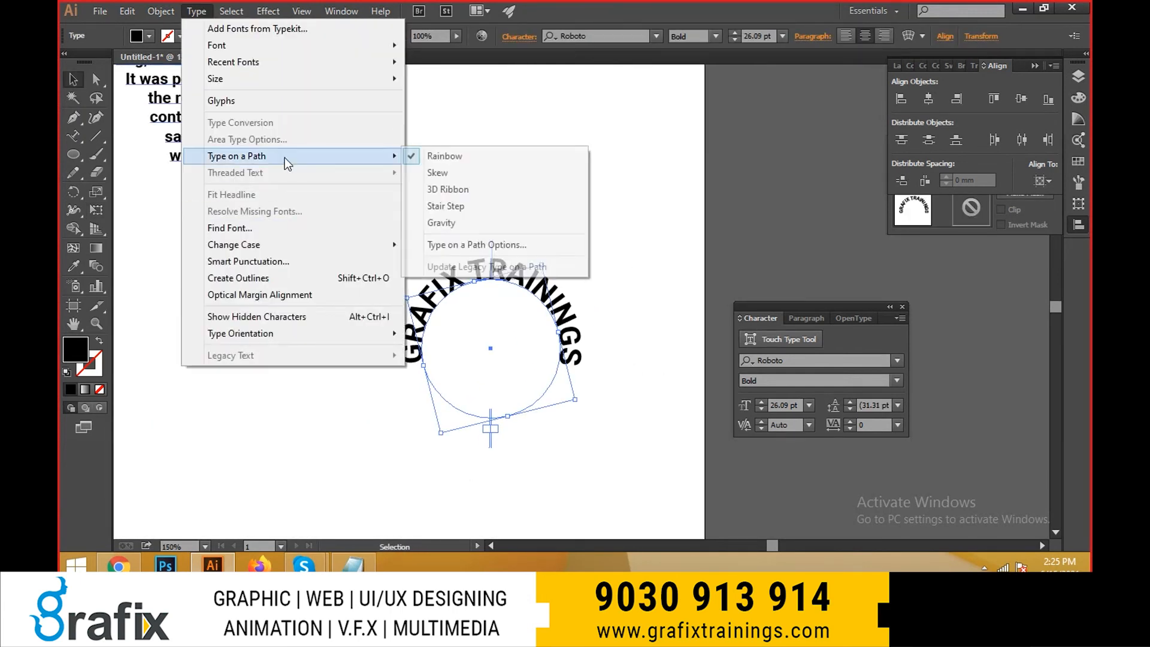
pyautogui.click(520, 243)
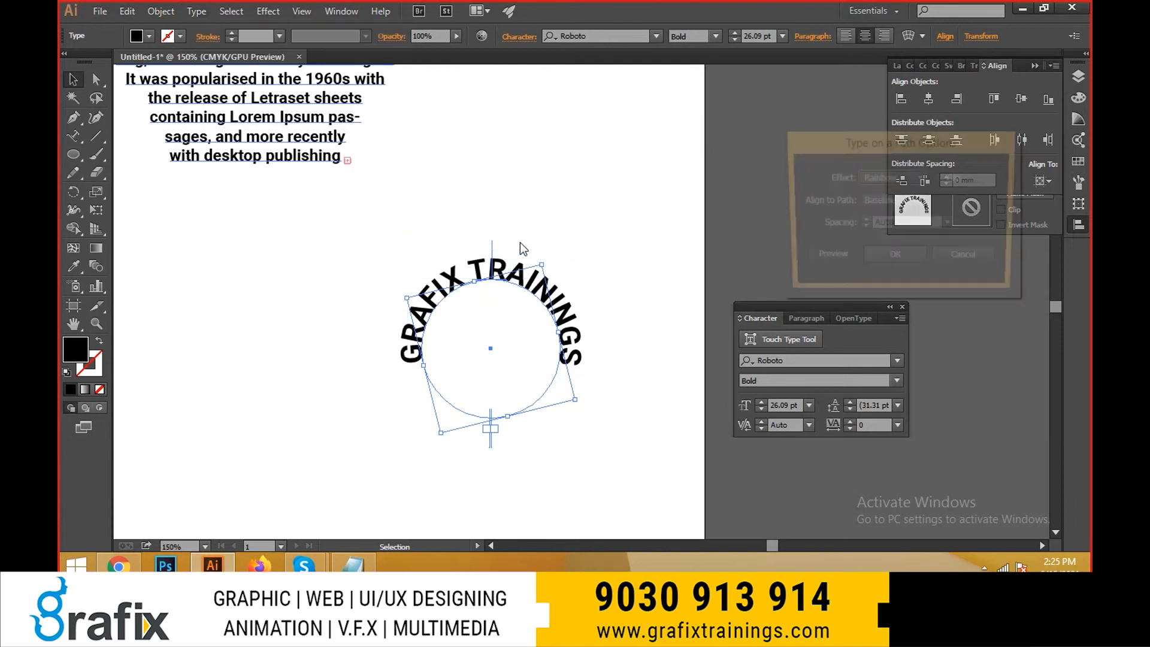
pyautogui.click(901, 177)
pyautogui.click(899, 200)
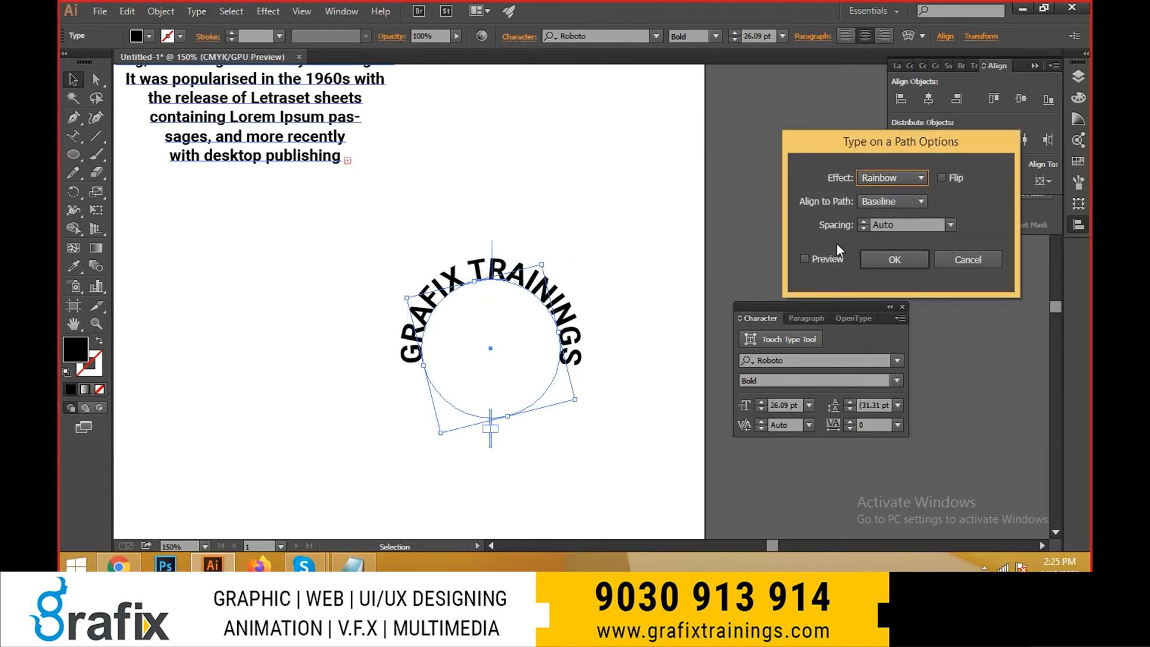
pyautogui.click(805, 258)
# - Try the Skew, 3D Ribbon and Stair Step path effects, and set the effect to Gravity
pyautogui.click(892, 178)
pyautogui.click(895, 203)
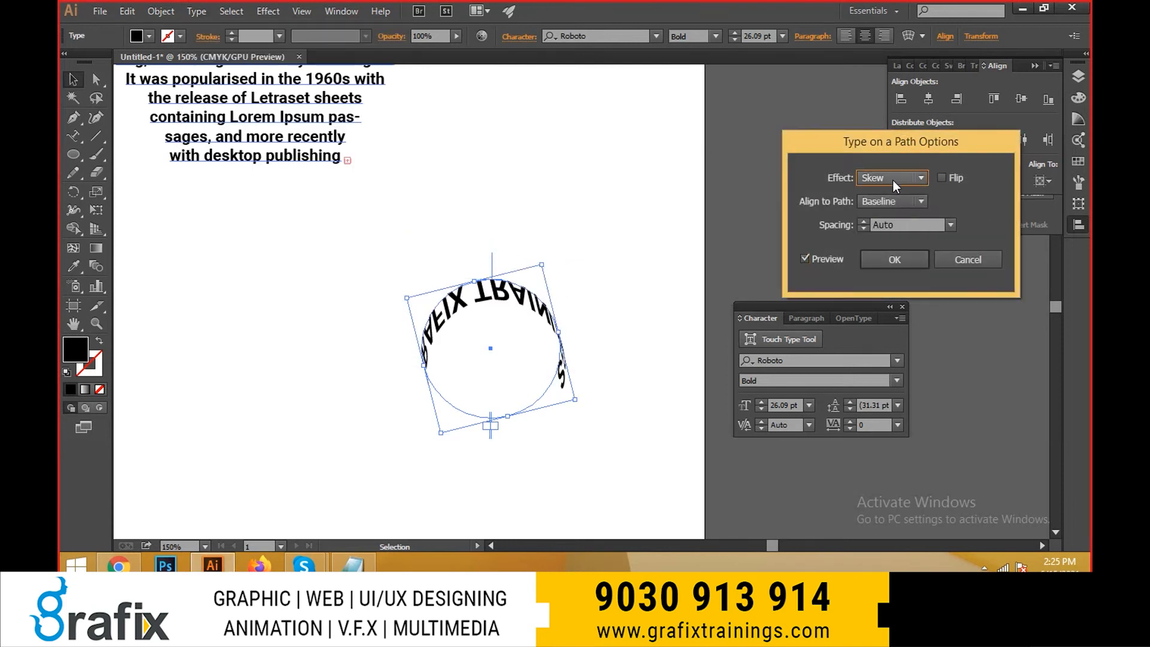
pyautogui.click(893, 178)
pyautogui.click(890, 219)
pyautogui.click(887, 178)
pyautogui.click(879, 234)
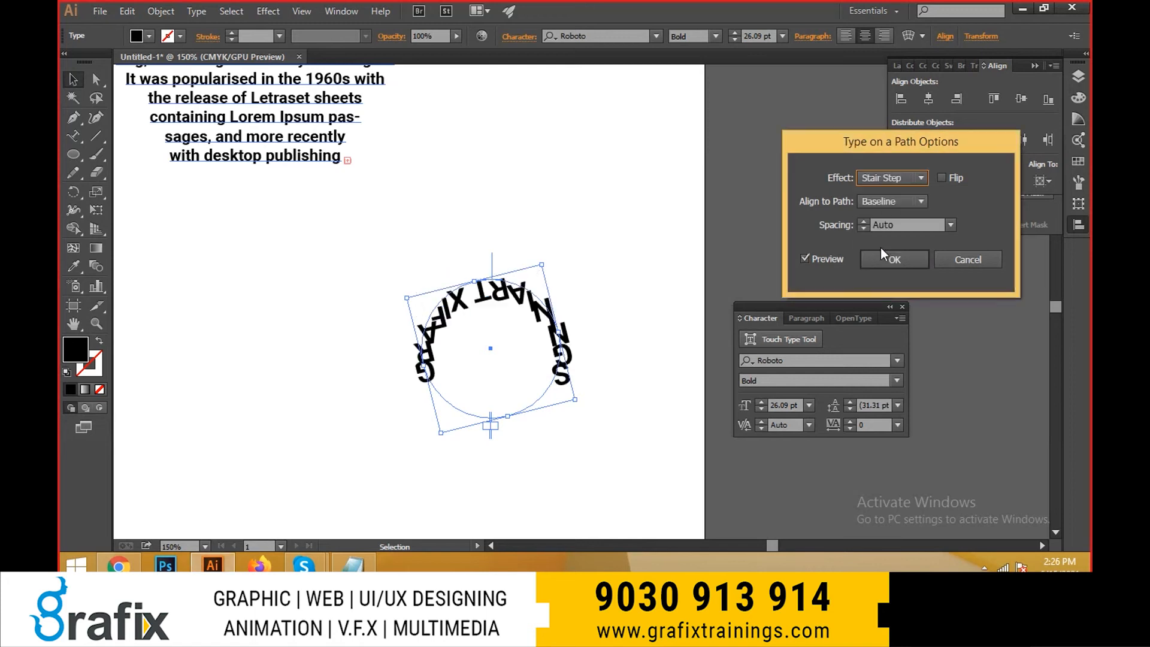
pyautogui.click(886, 178)
pyautogui.click(863, 259)
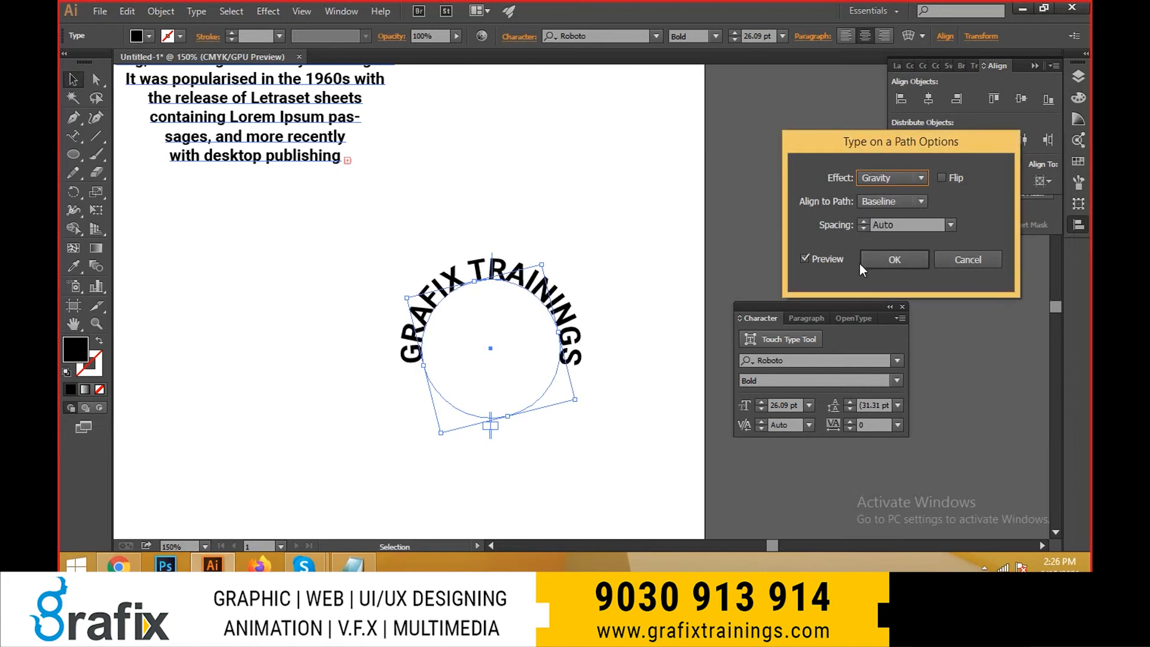
# - Try the Descender and Center path alignments, and set the alignment back to Baseline
pyautogui.click(883, 206)
pyautogui.click(885, 236)
pyautogui.click(883, 202)
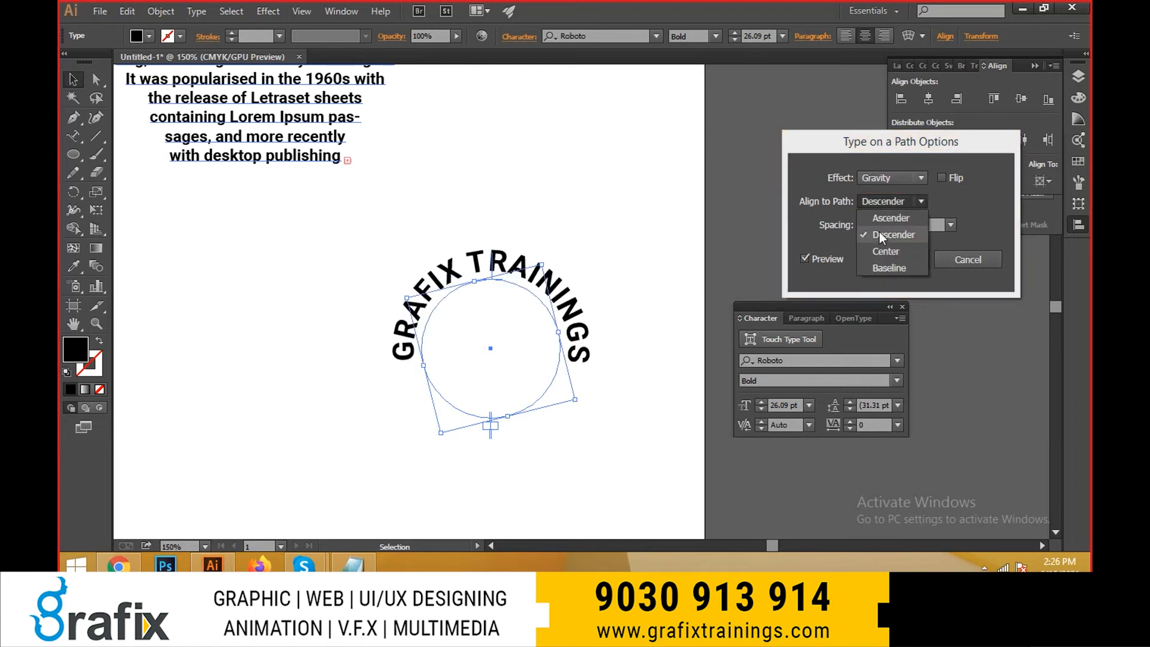
pyautogui.click(880, 251)
pyautogui.click(887, 201)
pyautogui.click(883, 268)
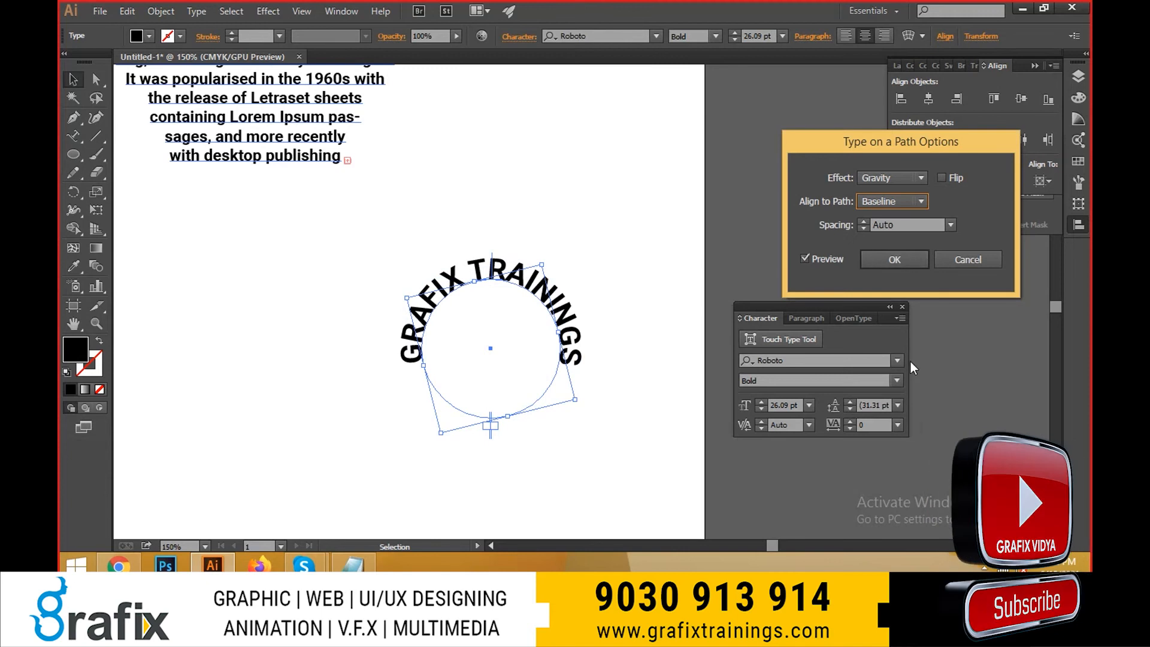
# - Turn on Flip for the path text and try spacing values of -9, 7 and 36 pt
pyautogui.click(942, 179)
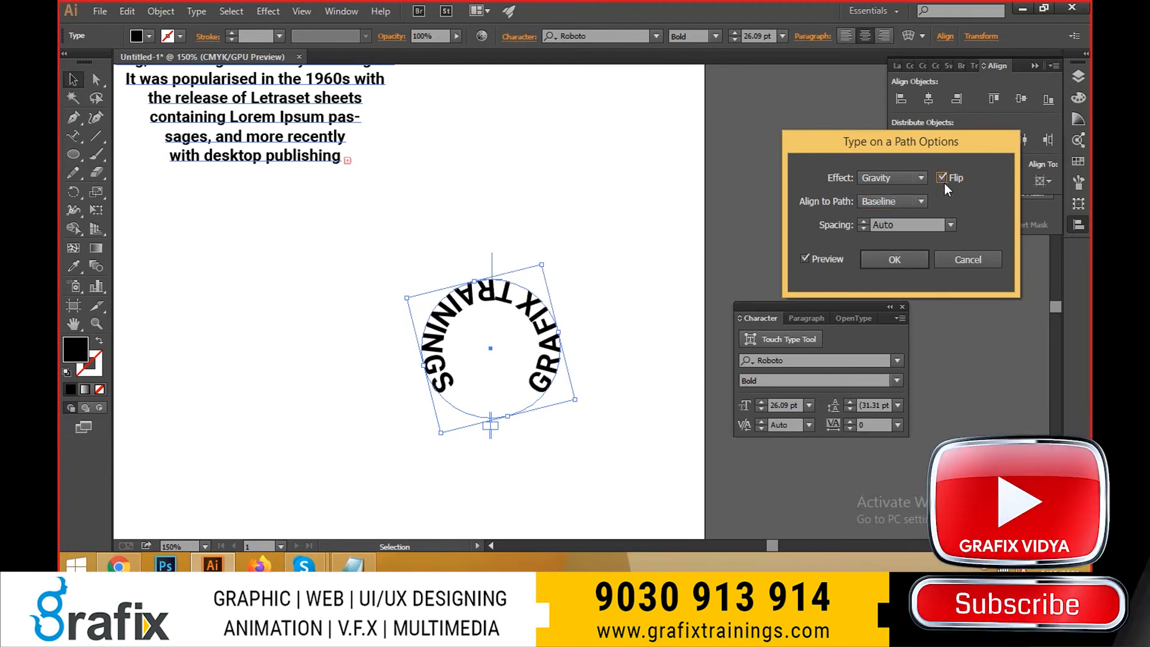
pyautogui.click(927, 225)
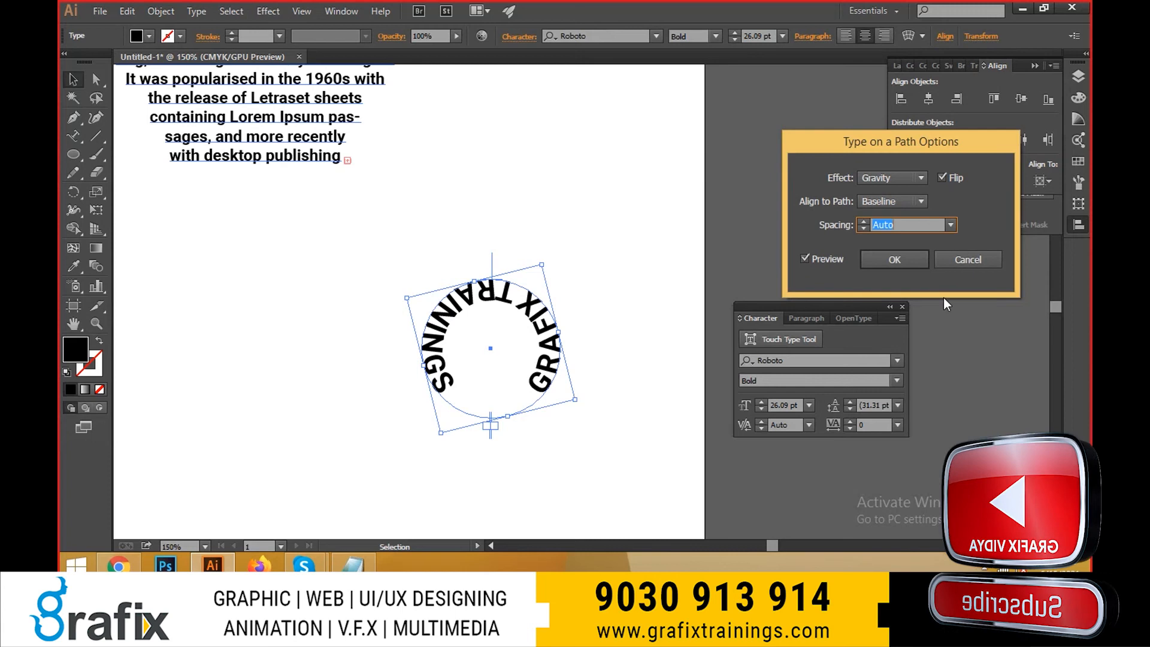
pyautogui.click(952, 225)
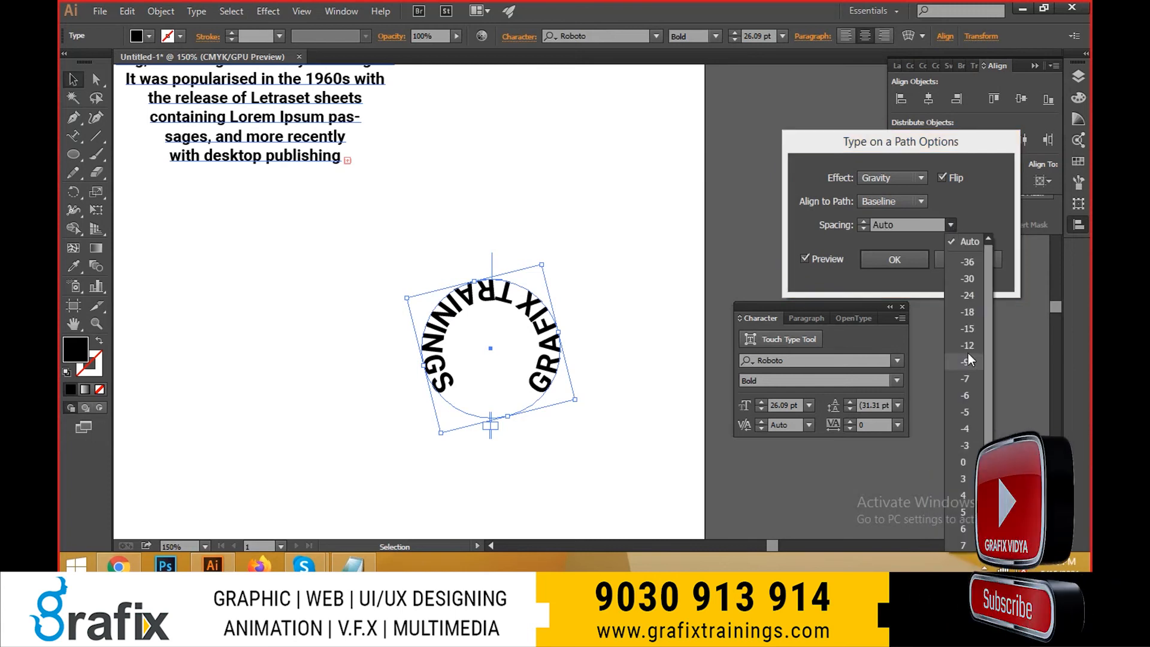
pyautogui.click(967, 360)
pyautogui.click(950, 225)
pyautogui.click(953, 413)
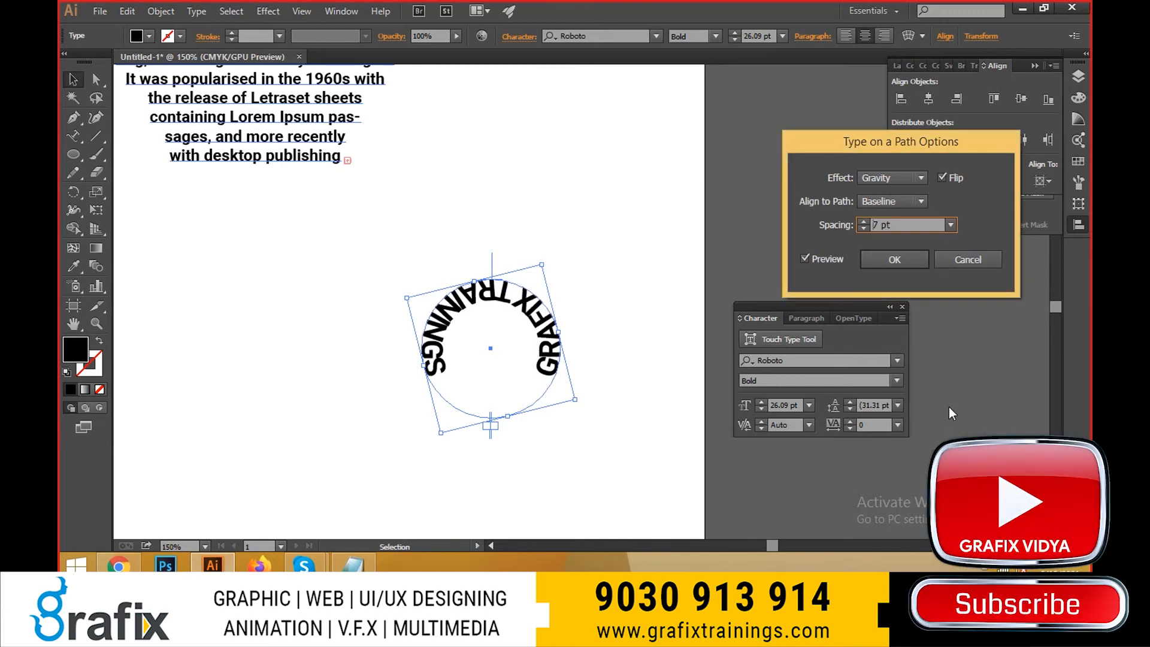
pyautogui.click(952, 225)
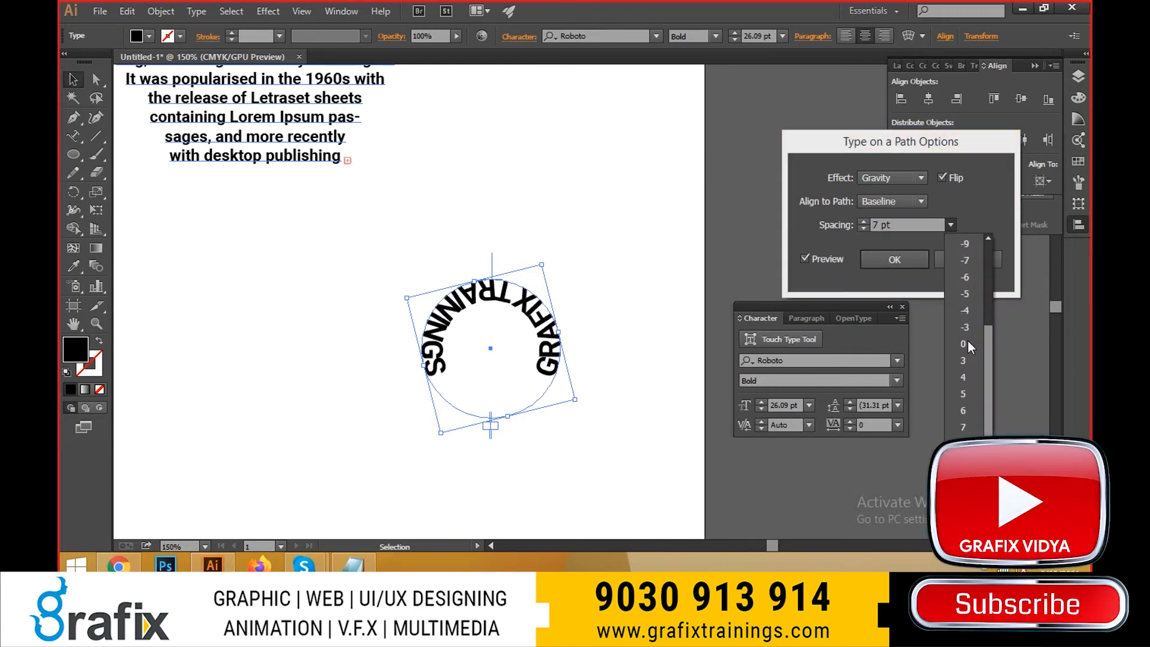
pyautogui.click(963, 511)
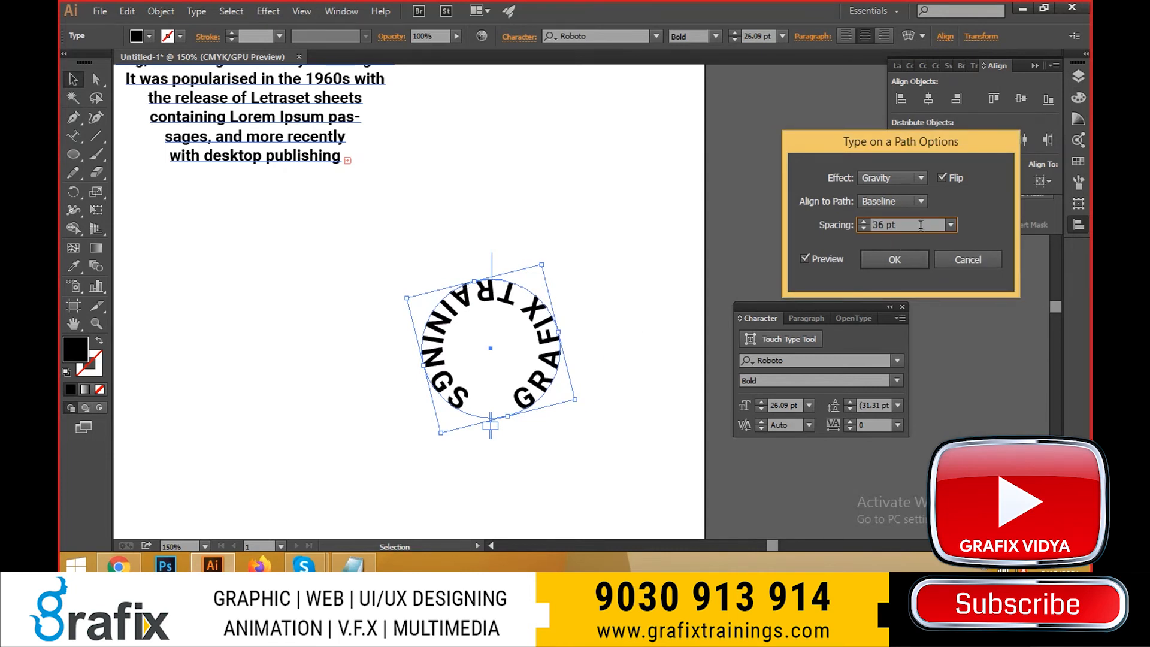
# - Reset the path text's spacing to Auto and turn Flip off
pyautogui.click(951, 229)
pyautogui.click(967, 242)
pyautogui.click(921, 177)
pyautogui.click(920, 176)
pyautogui.click(942, 178)
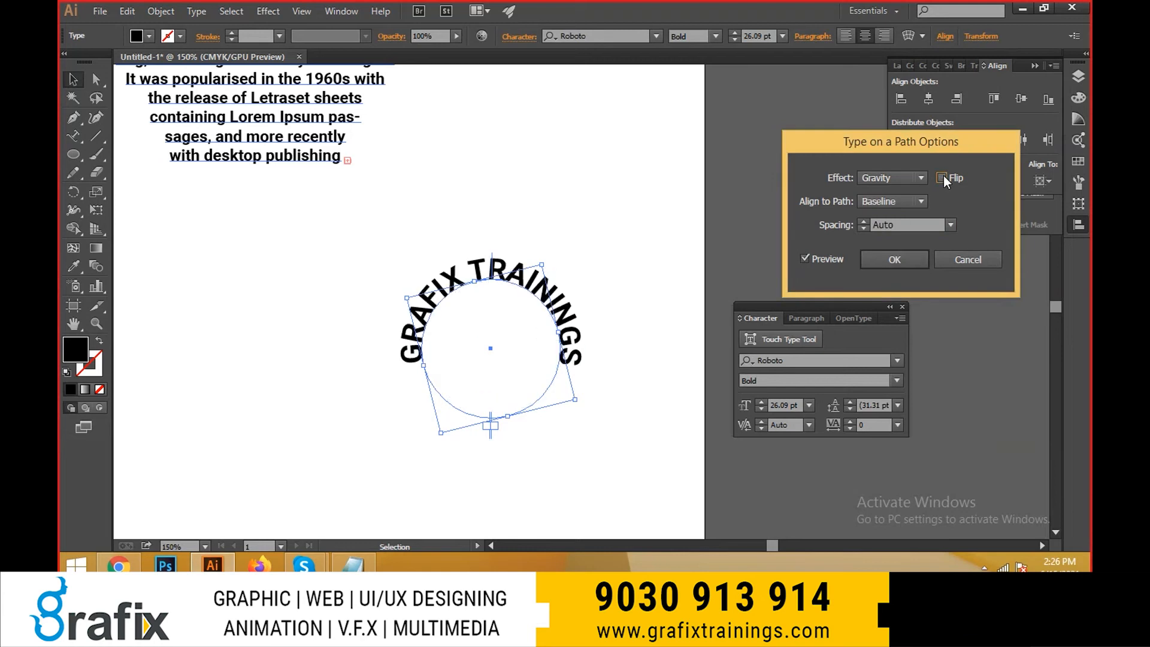
# - Set the path text effect to Rainbow, keep the Baseline alignment, and apply the options
pyautogui.click(888, 197)
pyautogui.click(892, 184)
pyautogui.click(890, 181)
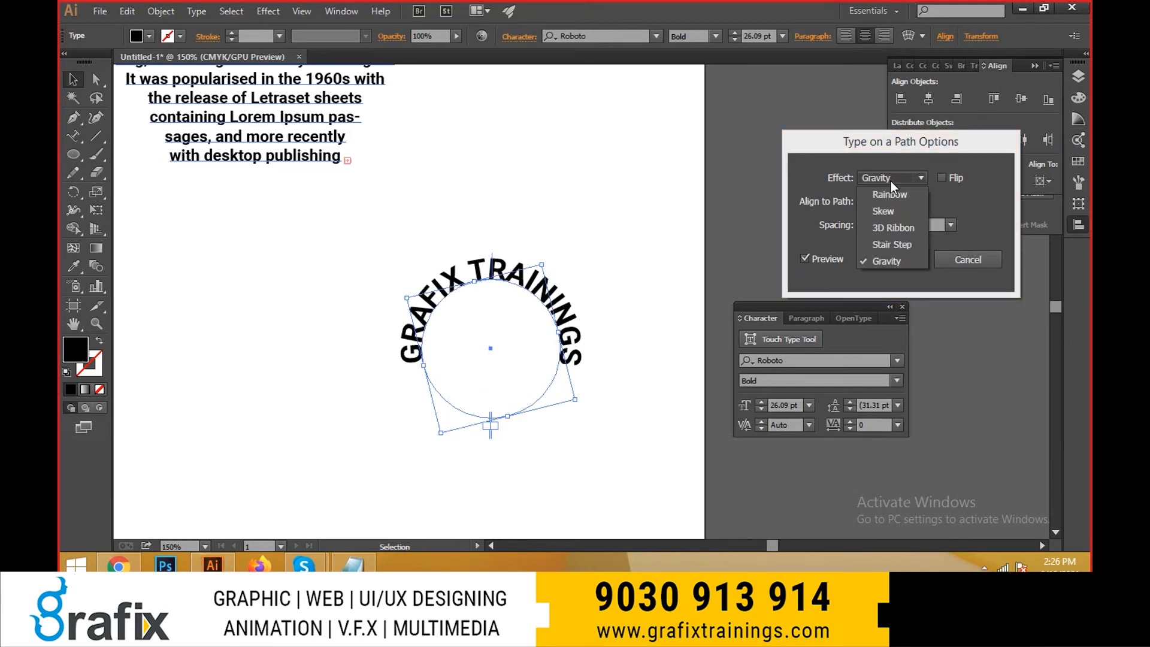
pyautogui.click(889, 197)
pyautogui.click(900, 198)
pyautogui.click(908, 202)
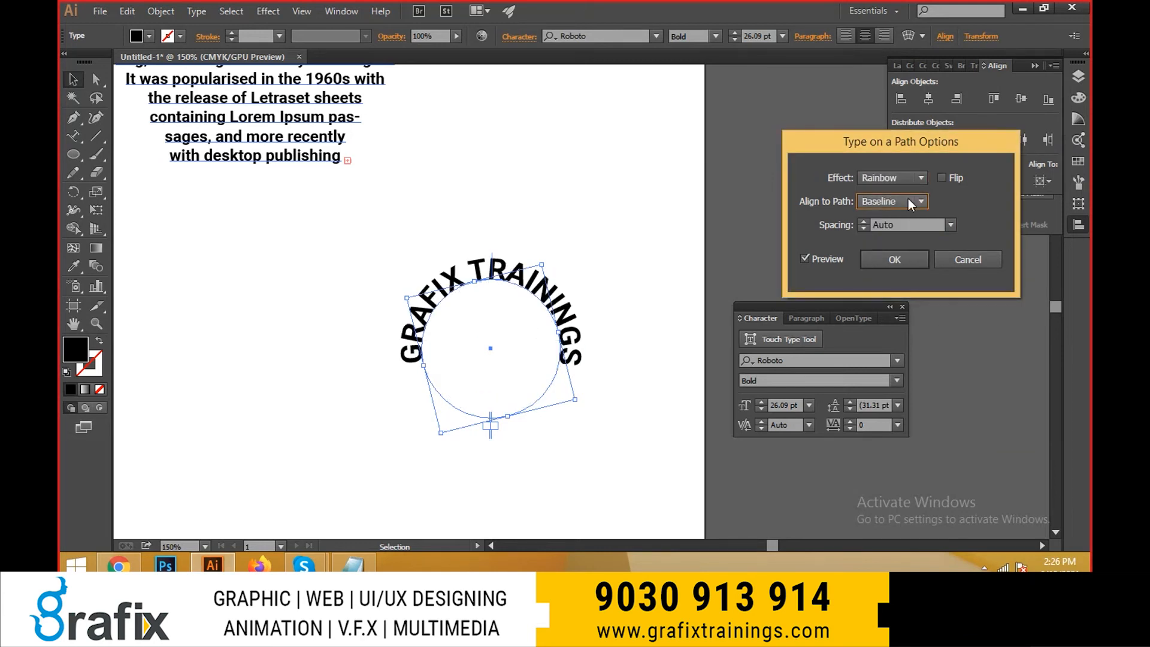
pyautogui.click(894, 260)
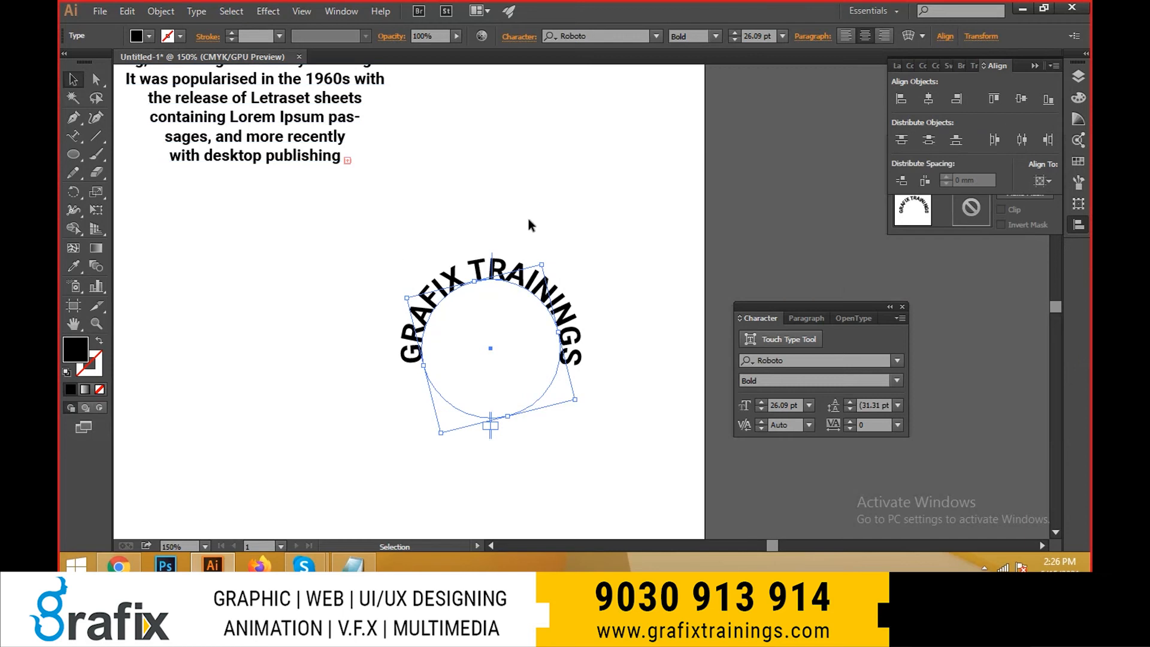
# - Shift the circular text up and left, try its font size at 34.09 pt, and restore it to 26.09 pt
pyautogui.moveTo(532, 291); pyautogui.dragTo(477, 260)
pyautogui.press('t')
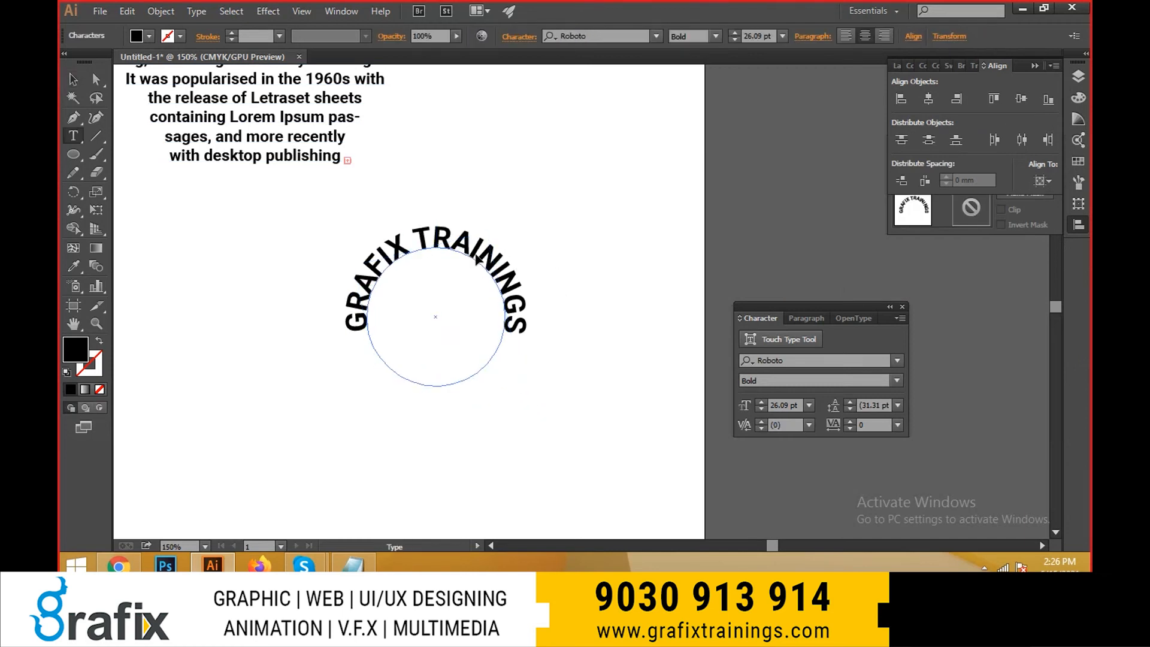
pyautogui.hotkey('ctrl', 'a')
pyautogui.hotkey('ctrl', 'shift', '.')
pyautogui.hotkey('ctrl', 'shift', '.')
pyautogui.hotkey('ctrl', 'shift', '.')
pyautogui.hotkey('ctrl', 'shift', '.')
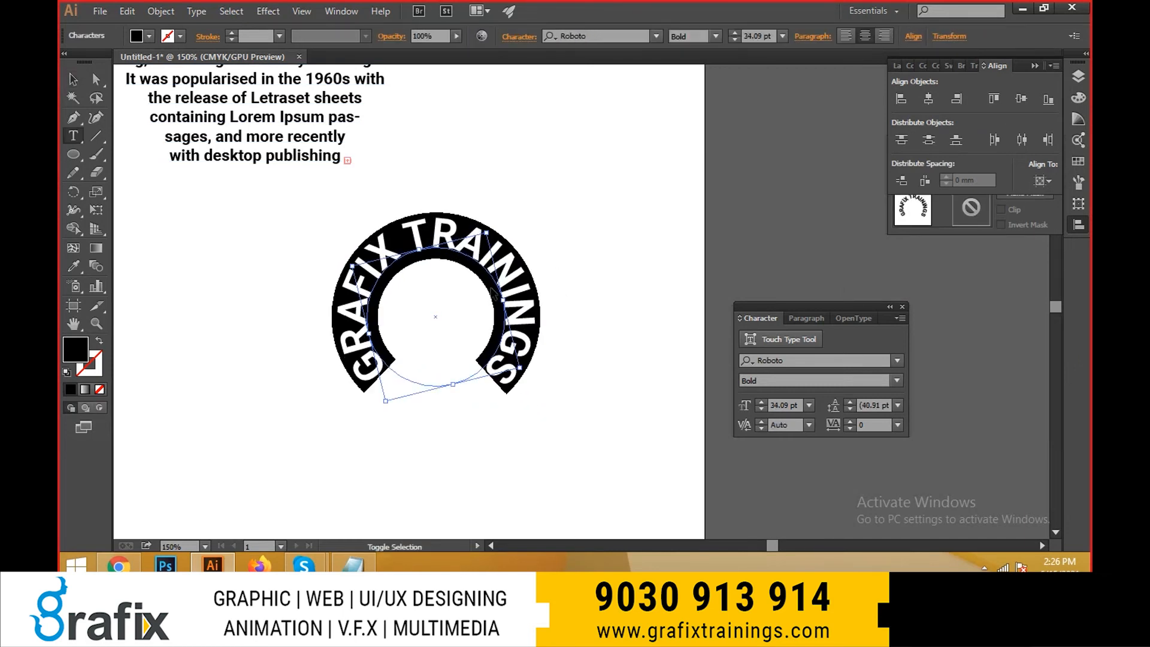
pyautogui.hotkey('ctrl', 'shift', ',')
pyautogui.hotkey('ctrl', 'shift', ',')
pyautogui.hotkey('ctrl', 'shift', ',')
pyautogui.hotkey('ctrl', 'shift', ',')
pyautogui.press('Escape')
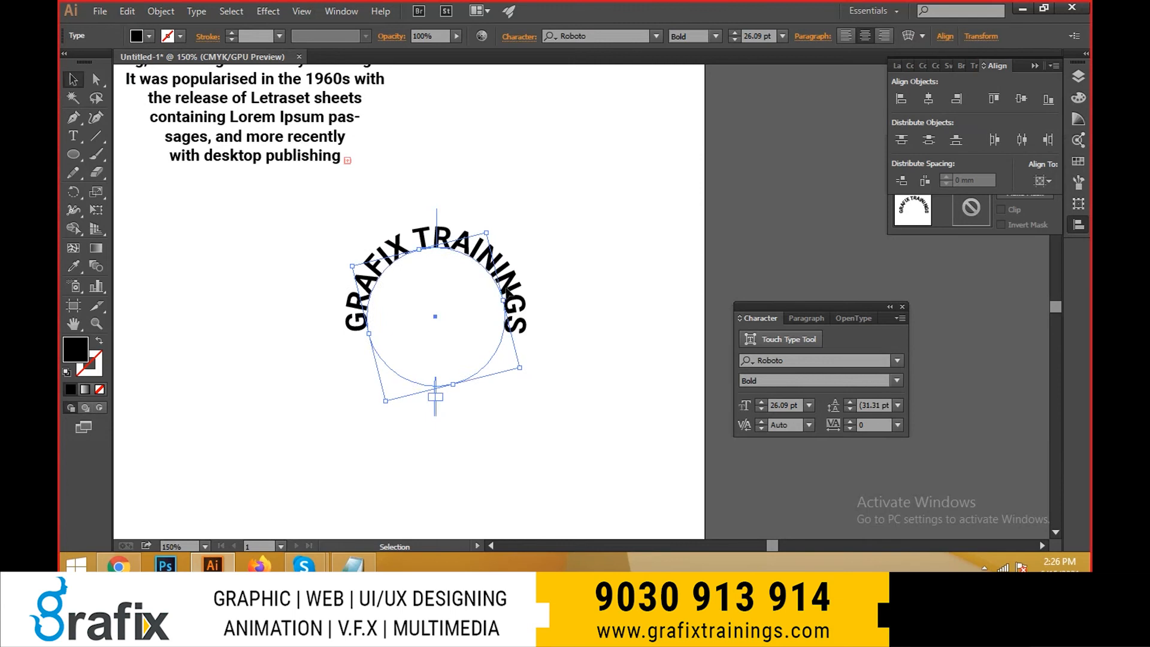
# - Move the circular text toward the artboard's right edge beside the paragraph and rotate it slightly
pyautogui.moveTo(490, 285); pyautogui.dragTo(657, 146)
pyautogui.click(889, 239)
pyautogui.scroll(-1, 769, 150)
pyautogui.press('e')
pyautogui.moveTo(781, 127); pyautogui.dragTo(787, 145)
pyautogui.press('v')
pyautogui.click(791, 142)
pyautogui.moveTo(653, 161)
pyautogui.mouseDown()
pyautogui.moveTo(626, 150)
pyautogui.moveTo(663, 160)
pyautogui.mouseUp()
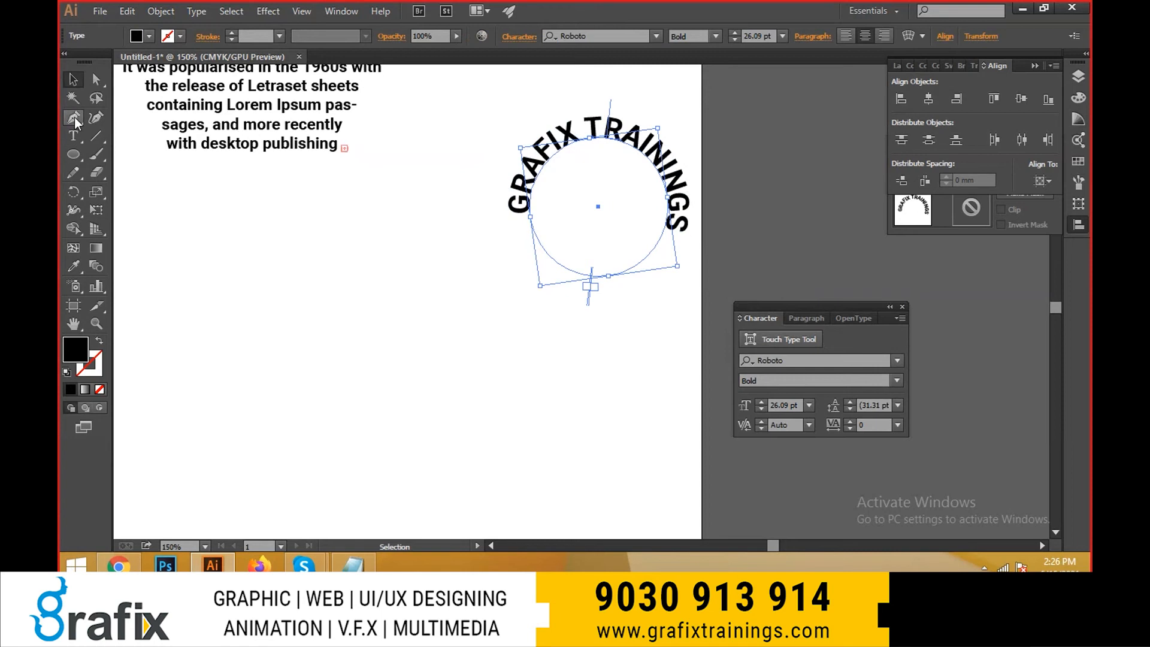
# - Draw an open wavy path with the Pen tool across the empty area below the circular text
pyautogui.moveTo(74, 118); pyautogui.dragTo(95, 117)
pyautogui.click(223, 410)
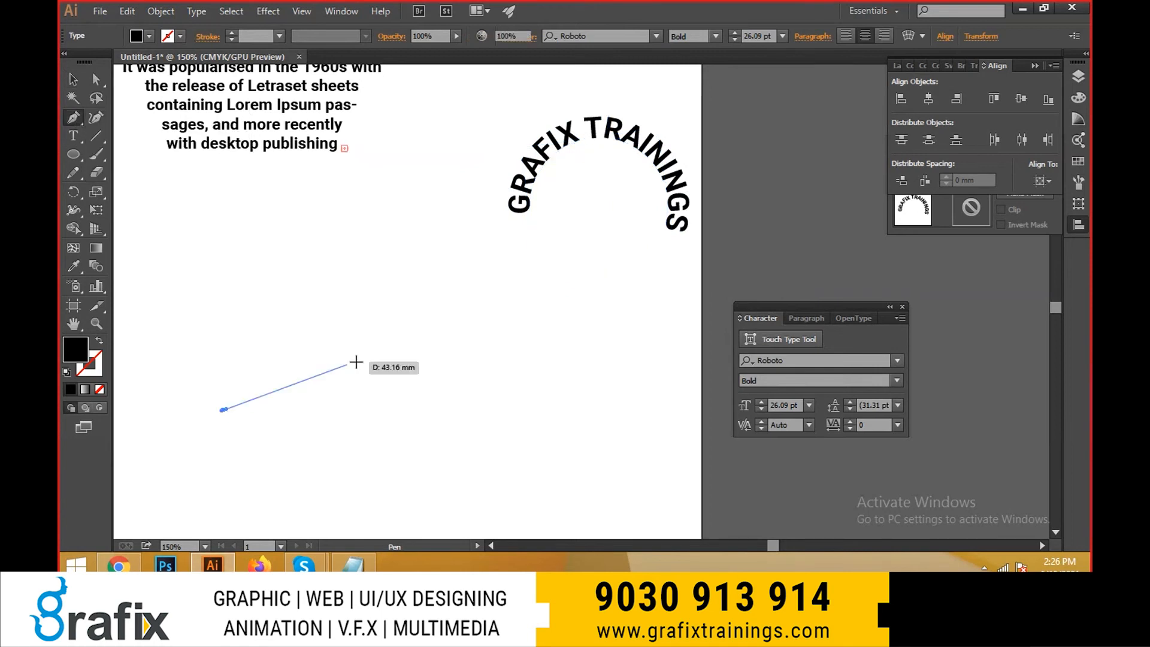
pyautogui.moveTo(356, 362); pyautogui.dragTo(395, 383)
pyautogui.moveTo(523, 391); pyautogui.dragTo(646, 391)
pyautogui.press('v')
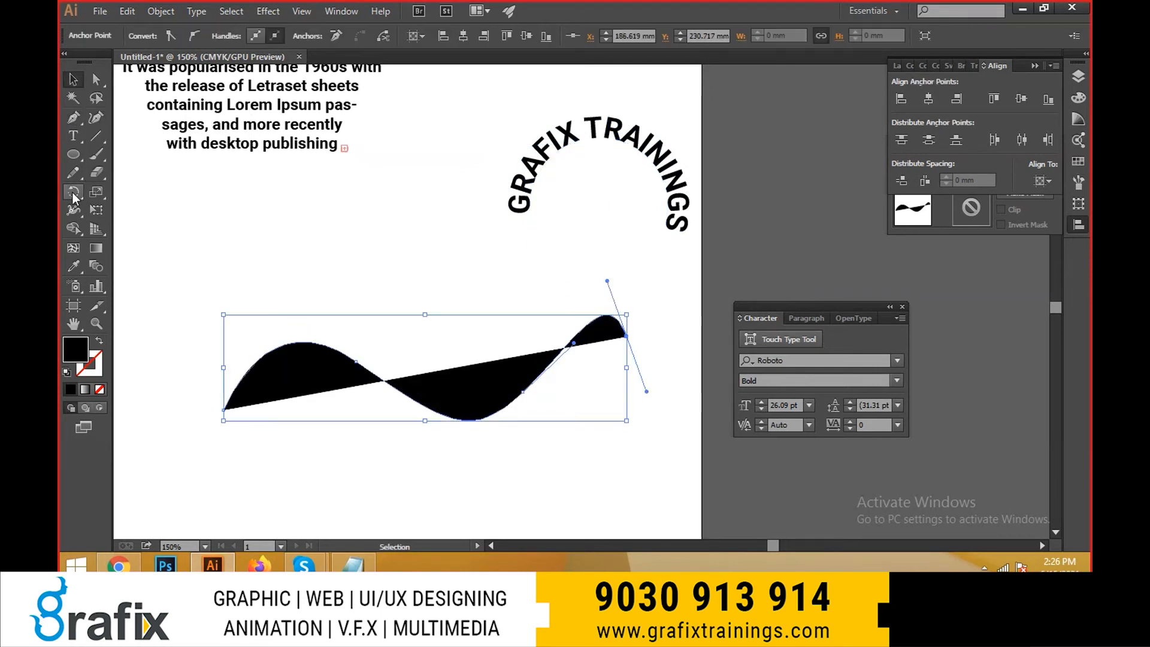
# - Place the text "SFSAFSFASFSFSDFSDFSDFSD" along the wavy path with the Type on a Path tool
pyautogui.click(78, 142)
pyautogui.moveTo(73, 136); pyautogui.dragTo(152, 174)
pyautogui.click(238, 384)
pyautogui.write('S')
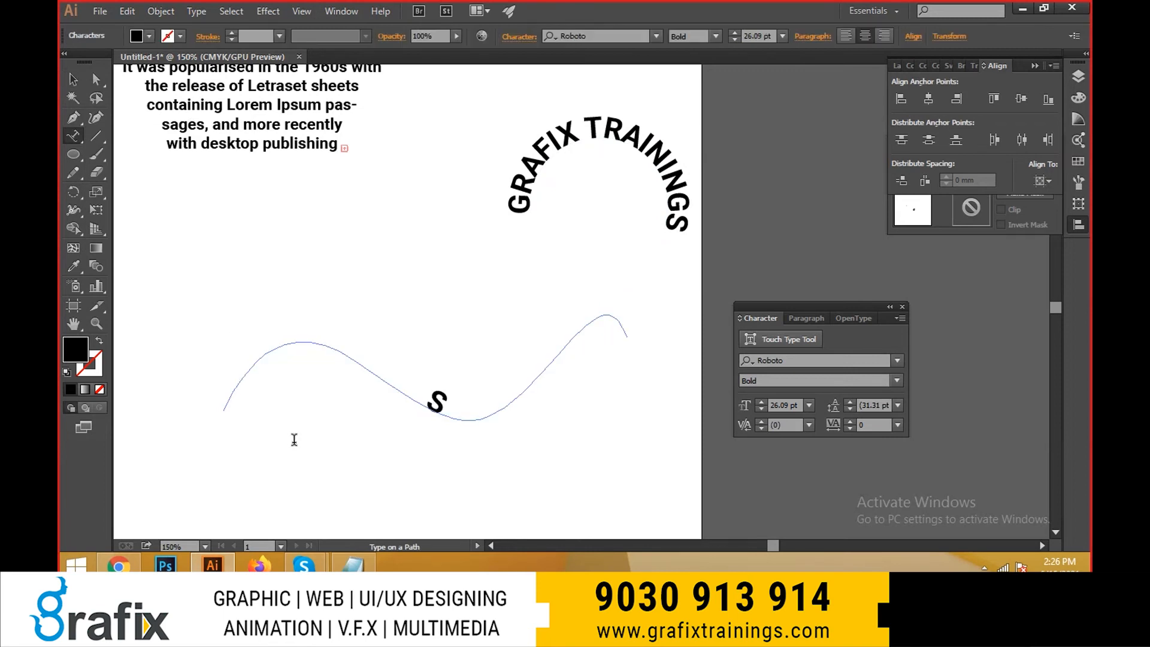
pyautogui.write('FSAFSFASFSFSDFSDFSD')
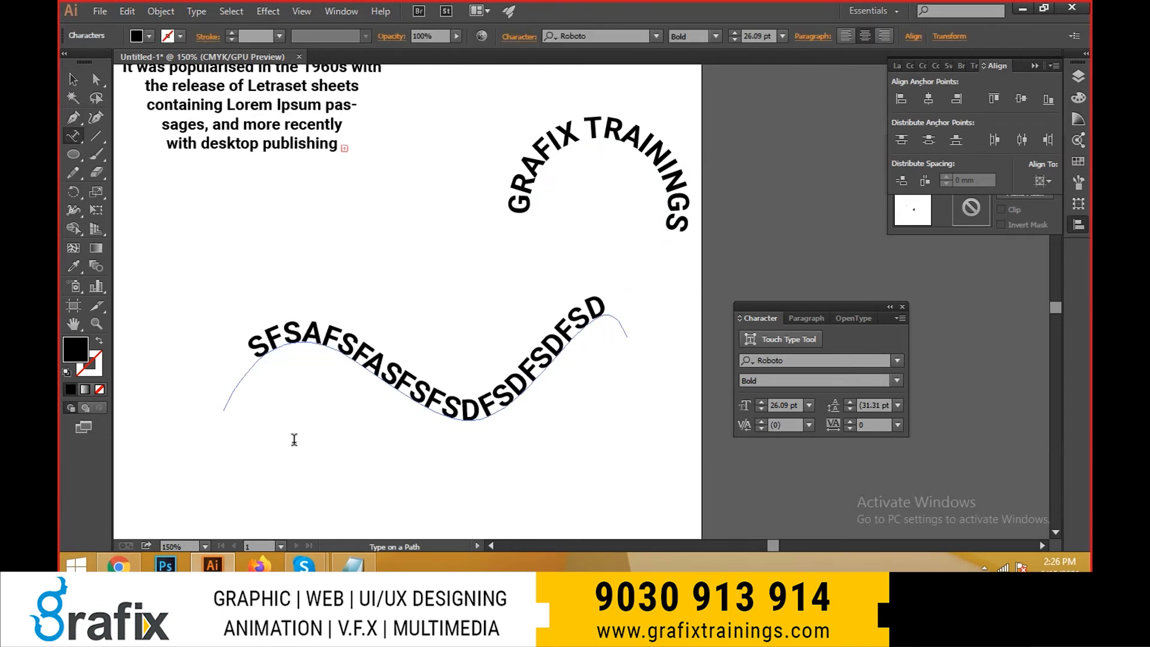
pyautogui.press('Escape')
# - Delete the wavy path text and the circular "GRAFIX TRAININGS" text
pyautogui.click(412, 503)
pyautogui.scroll(-1, 418, 317)
pyautogui.moveTo(418, 317); pyautogui.dragTo(510, 397)
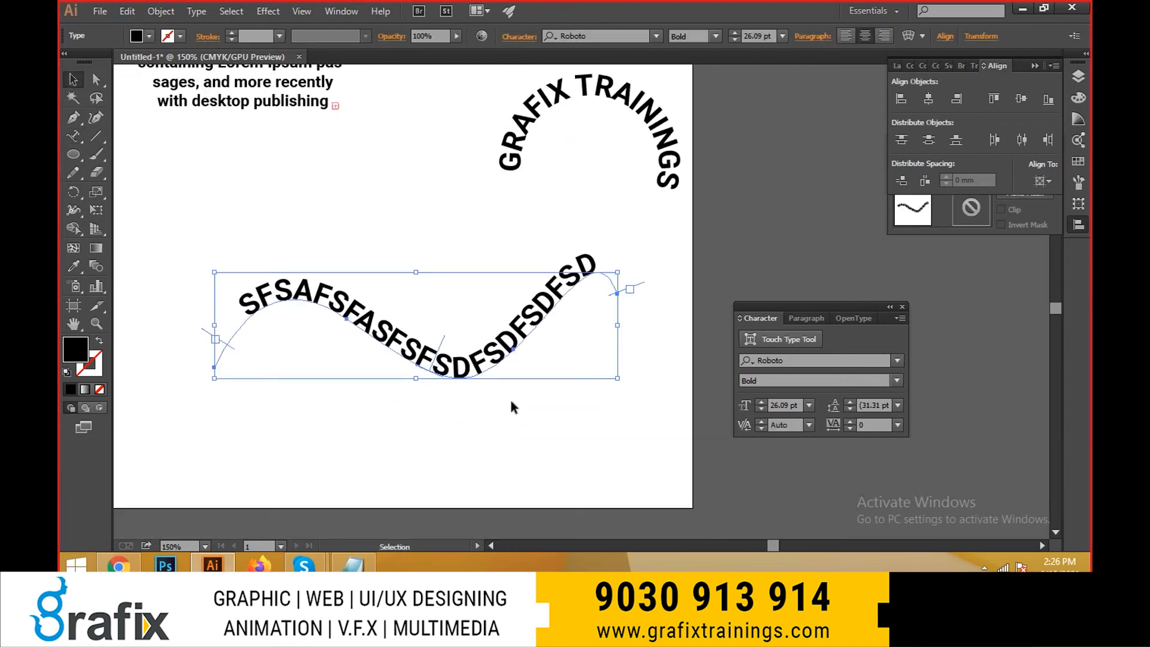
pyautogui.press('Delete')
pyautogui.moveTo(443, 113); pyautogui.dragTo(568, 189)
pyautogui.press('Delete')
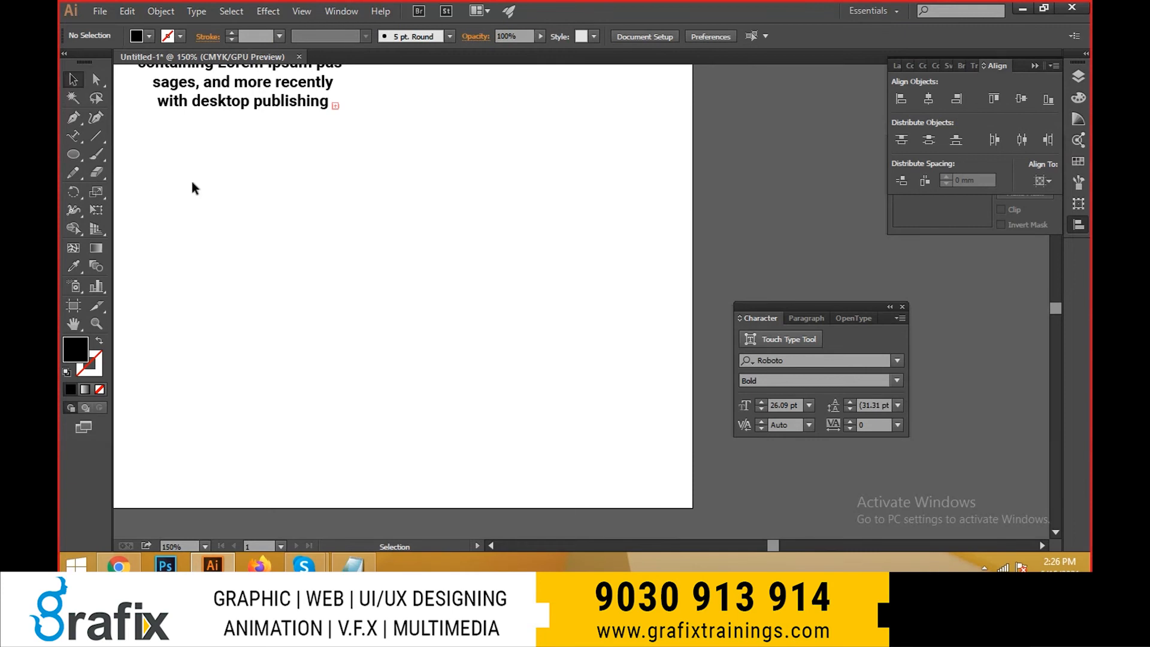
# - Select the hexagon-shaped Lorem Ipsum text and open the Find Font dialog
pyautogui.click(196, 11)
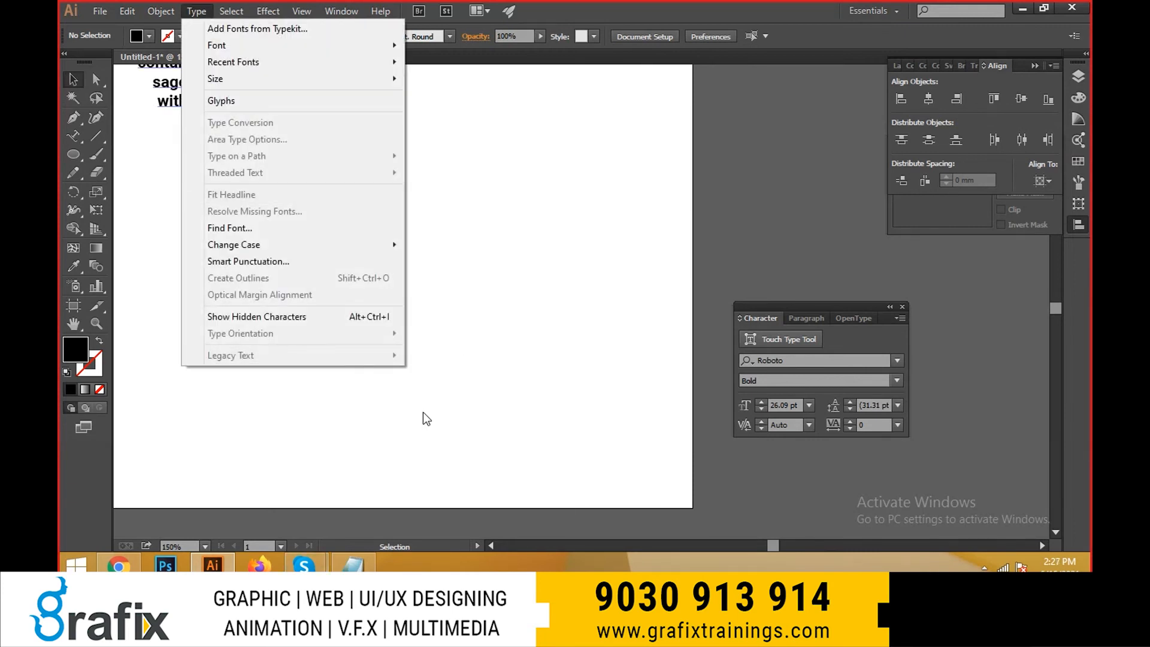
pyautogui.click(570, 272)
pyautogui.click(310, 121)
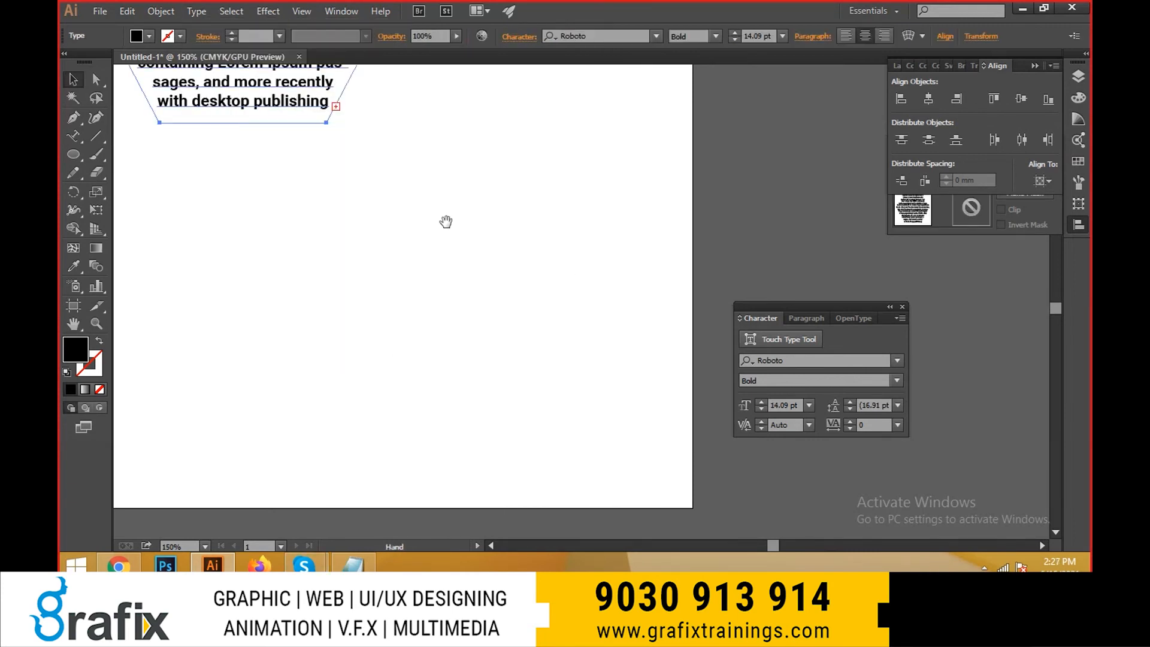
pyautogui.scroll(5, 441, 216)
pyautogui.click(180, 11)
pyautogui.click(196, 13)
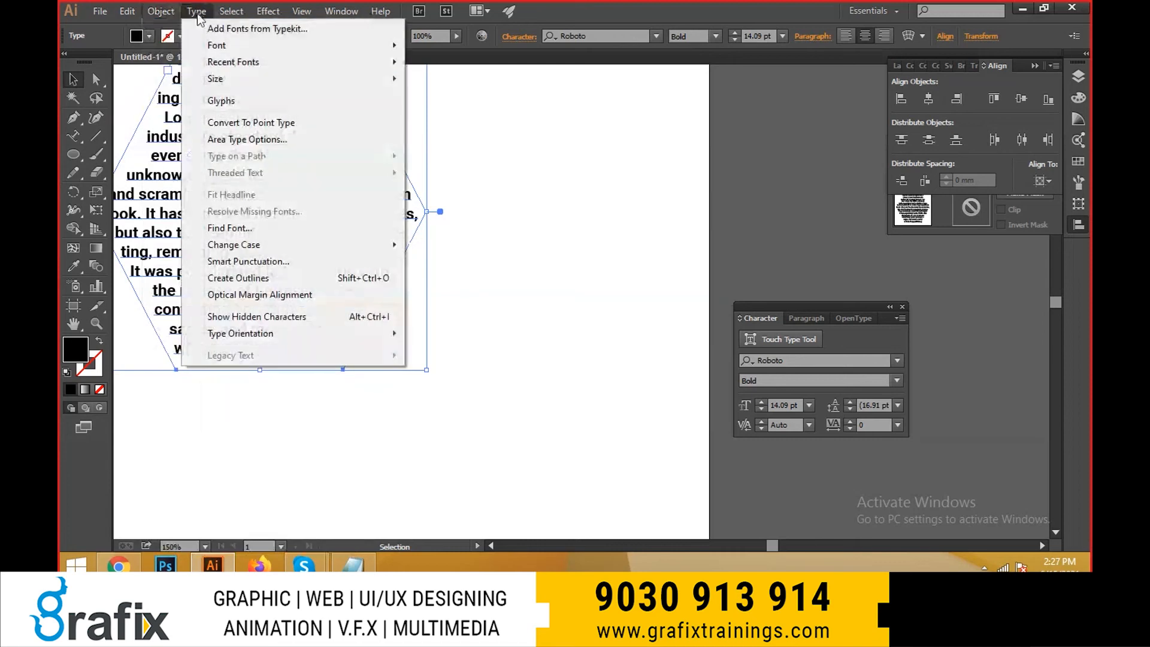
pyautogui.click(263, 232)
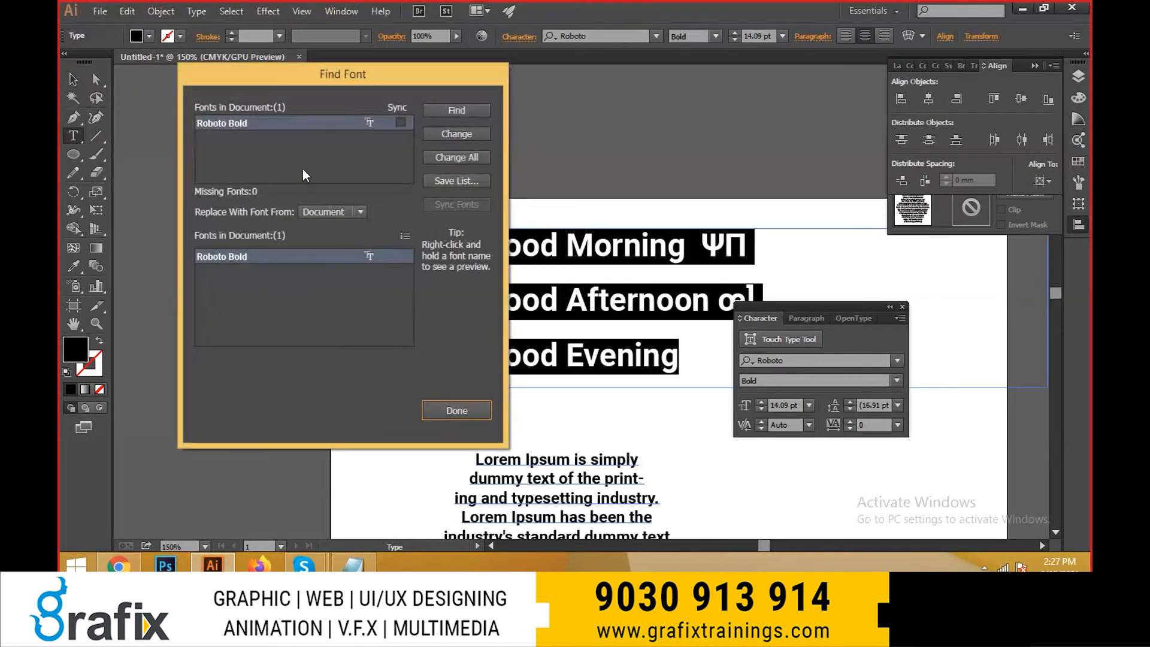
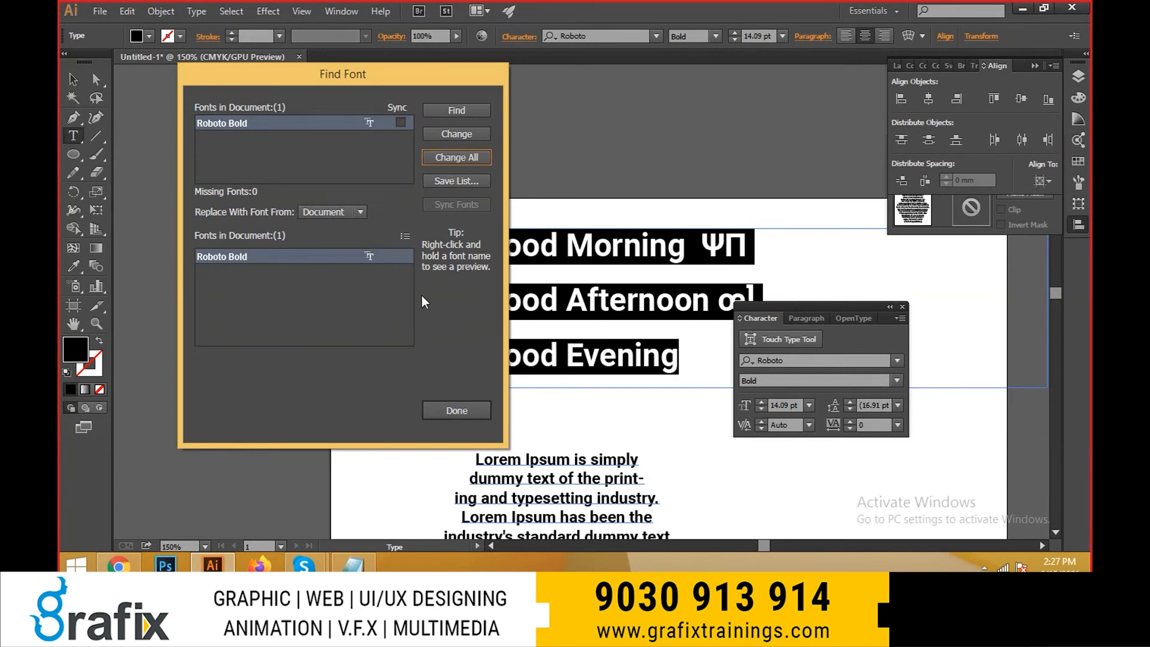
# - Find the successive occurrences of Roboto Bold in the document's text
pyautogui.click(324, 211)
pyautogui.click(260, 246)
pyautogui.click(336, 139)
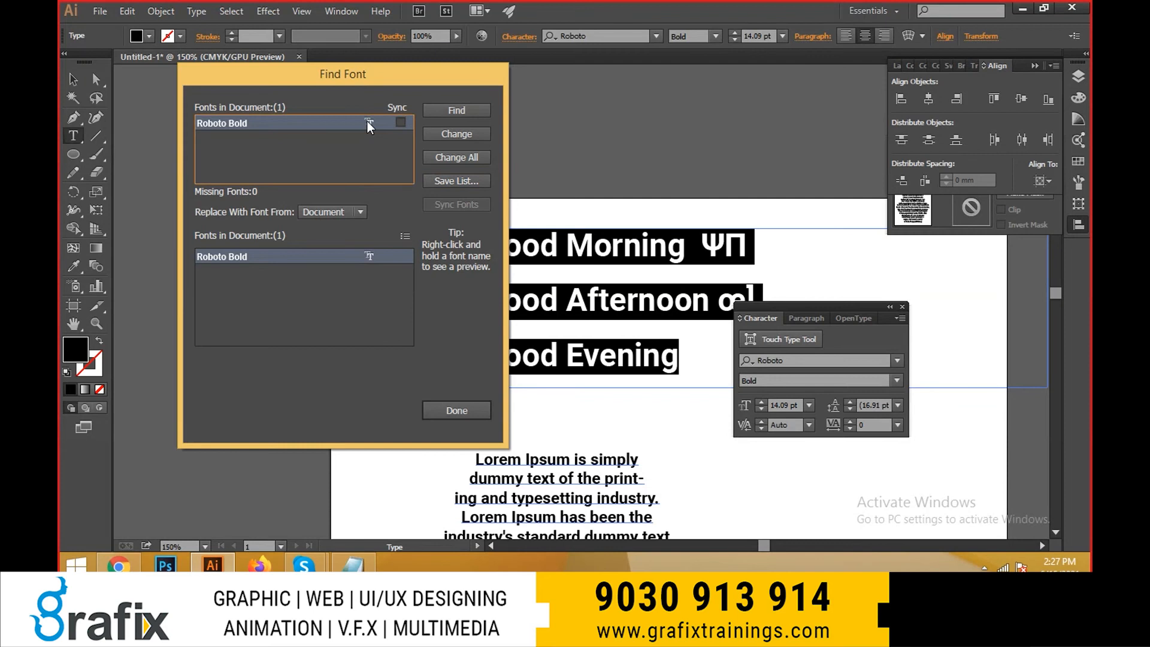
pyautogui.click(468, 116)
pyautogui.click(468, 116)
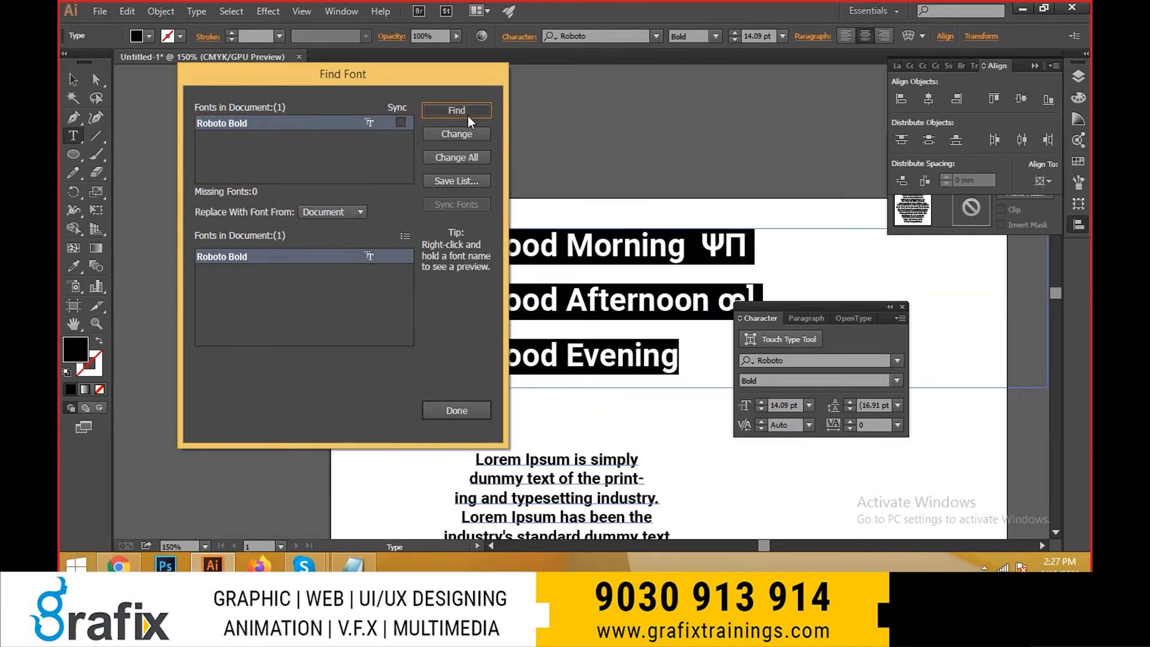
pyautogui.click(468, 116)
pyautogui.click(468, 117)
pyautogui.click(468, 116)
pyautogui.click(469, 116)
pyautogui.click(468, 116)
pyautogui.click(468, 116)
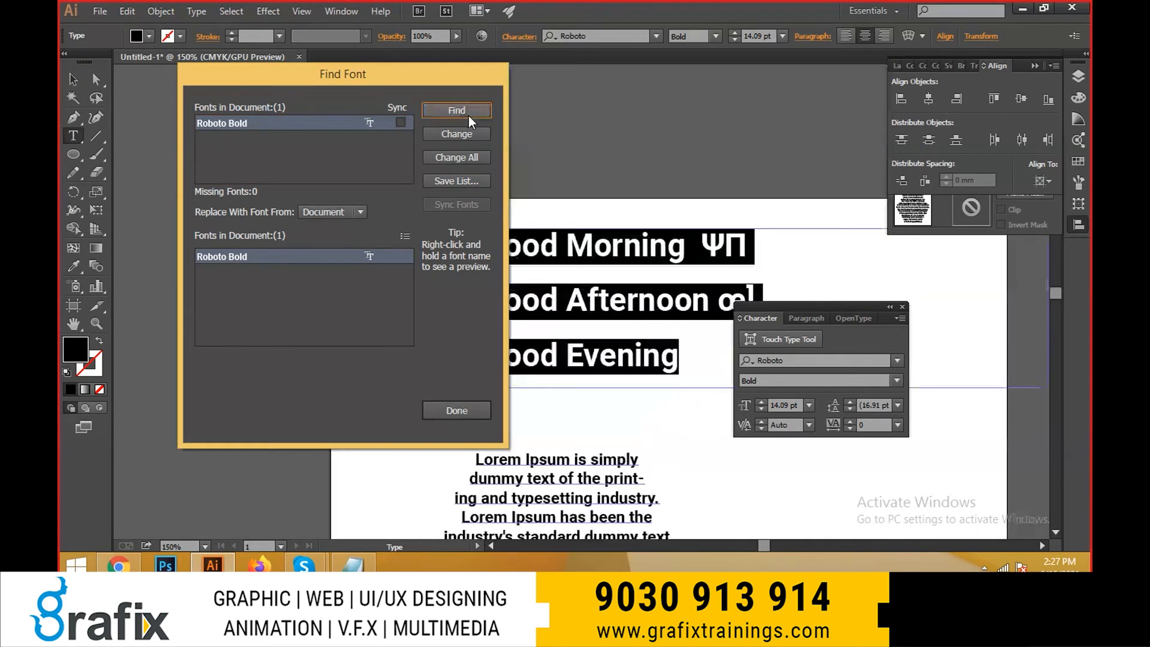
# - Replace all Roboto Bold text with Segoe UI Light from the system fonts and close the Find Font dialog
pyautogui.click(336, 209)
pyautogui.click(323, 245)
pyautogui.click(333, 211)
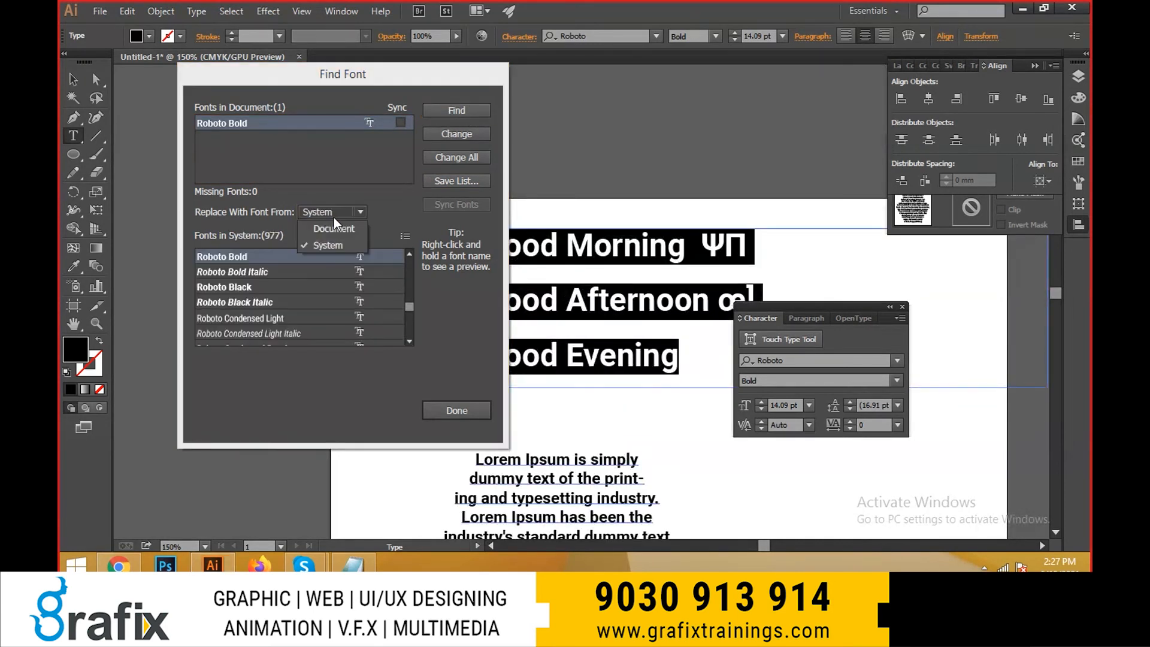
pyautogui.click(335, 211)
pyautogui.click(259, 298)
pyautogui.click(264, 327)
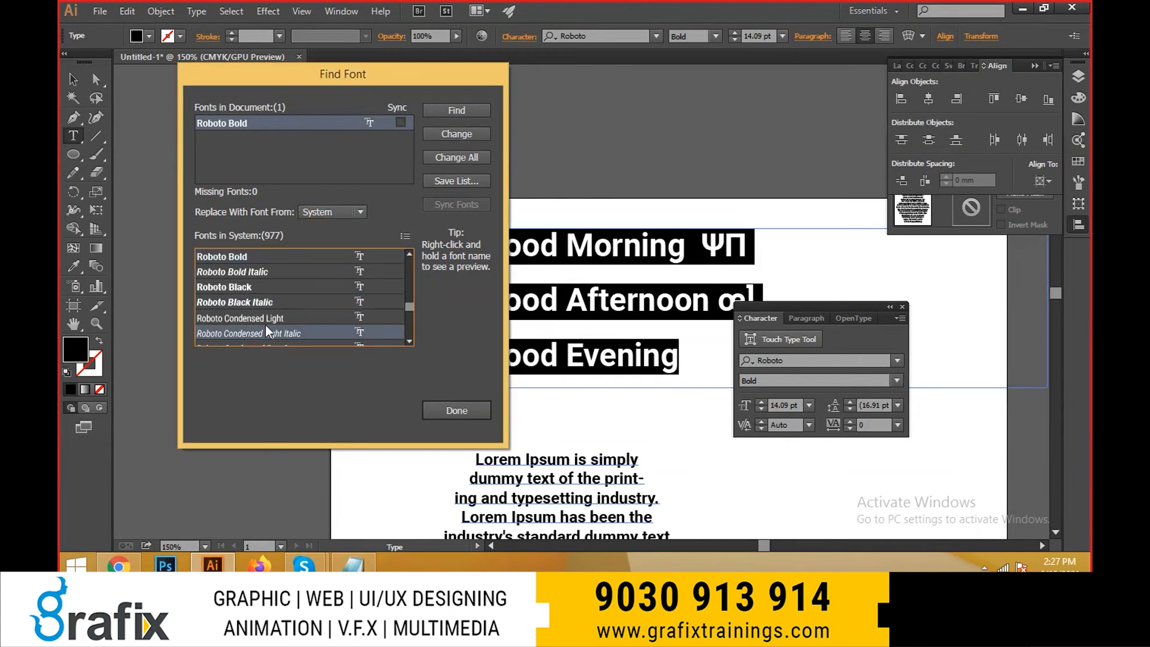
pyautogui.scroll(-10, 270, 322)
pyautogui.click(259, 305)
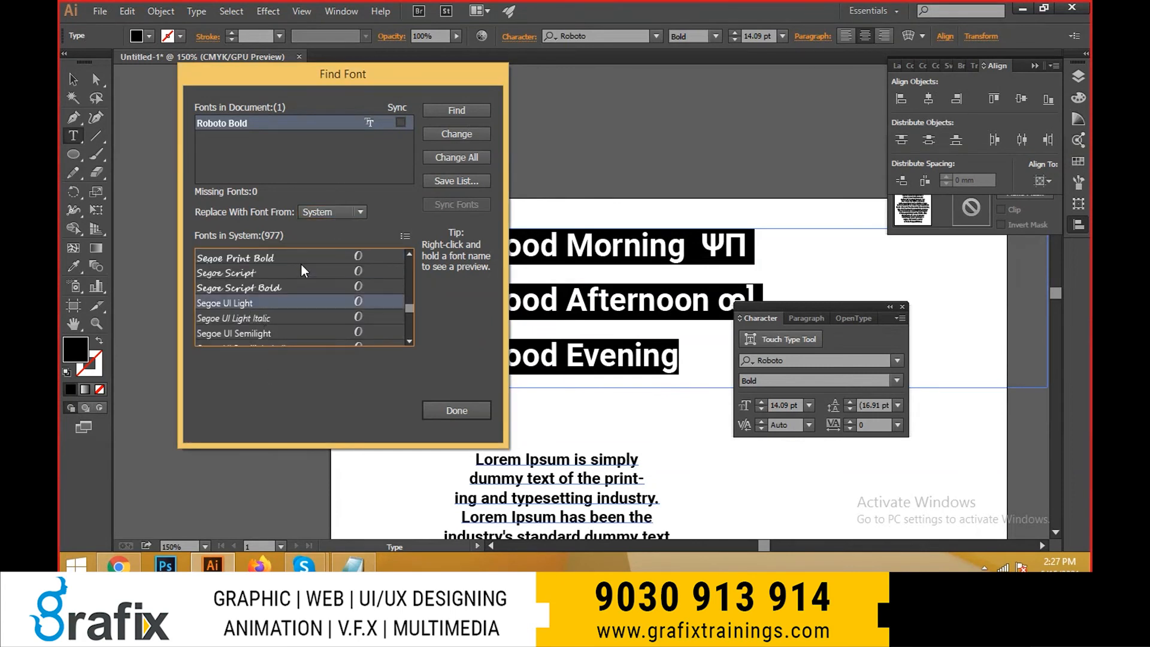
pyautogui.click(458, 134)
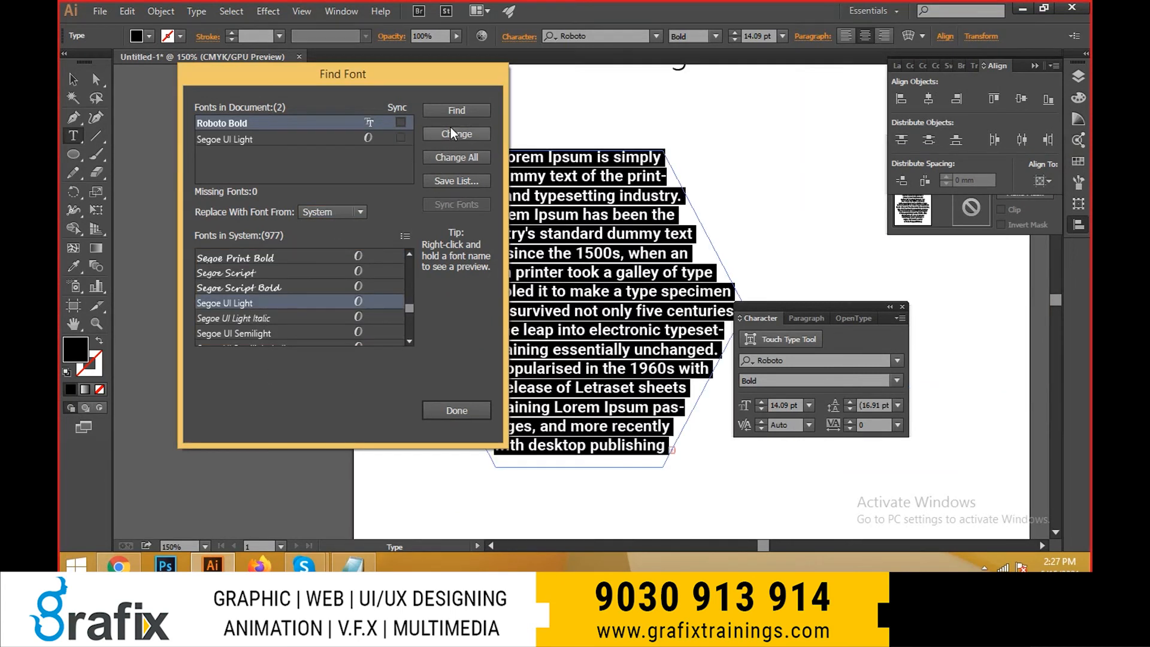
pyautogui.click(450, 128)
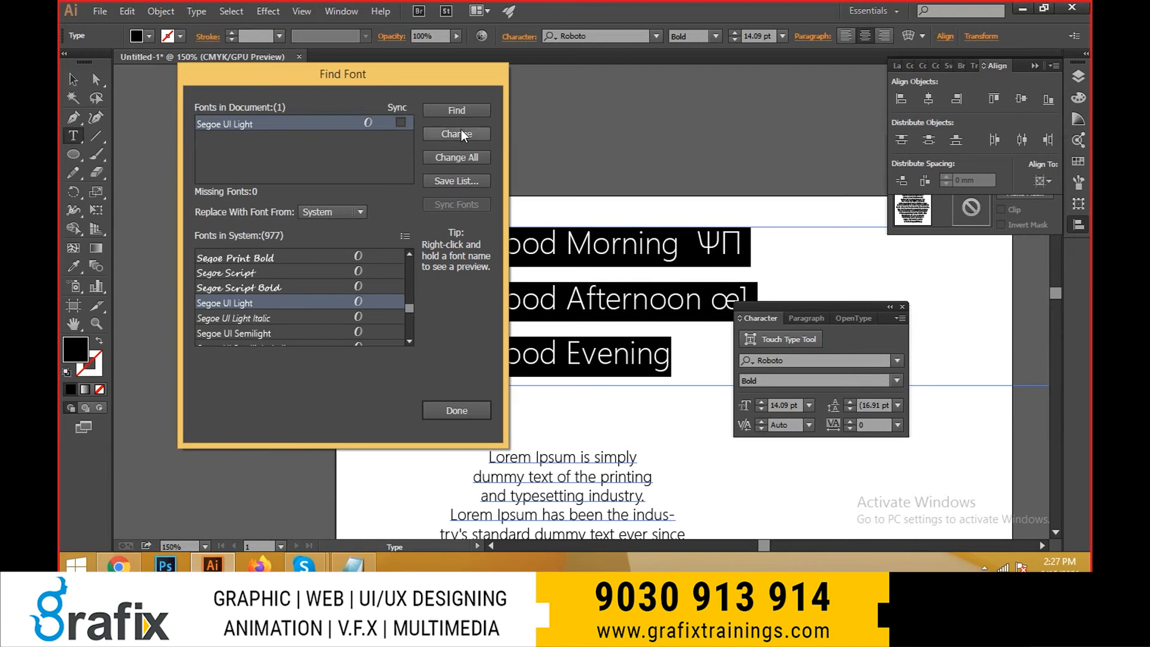
pyautogui.press('Escape')
pyautogui.scroll(-4, 562, 289)
pyautogui.moveTo(555, 351); pyautogui.dragTo(487, 317)
pyautogui.scroll(3, 470, 212)
pyautogui.click(442, 220)
pyautogui.scroll(1, 469, 237)
pyautogui.click(458, 222)
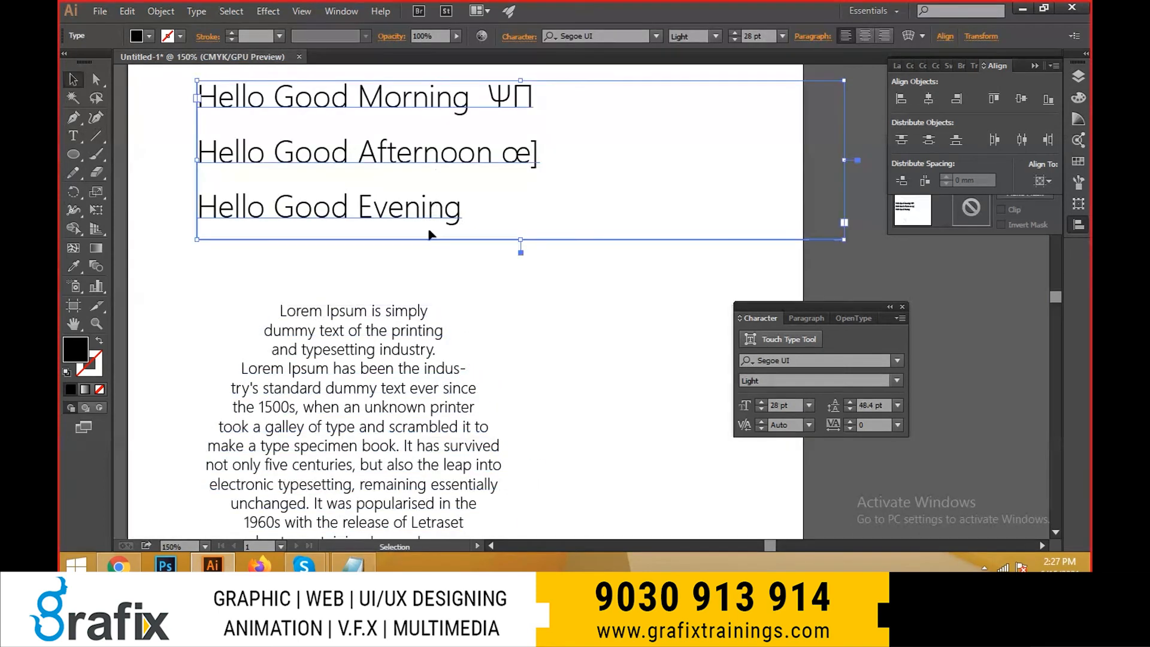
pyautogui.click(198, 11)
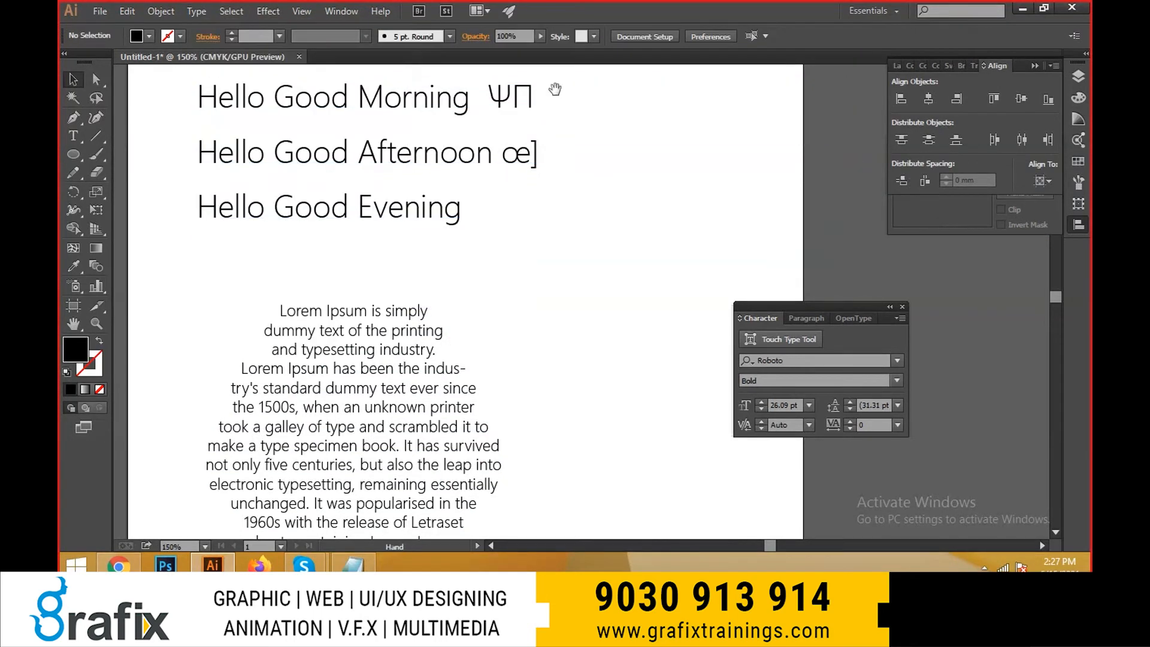
# - Delete the special characters after "Hello Good Morning" and "Hello Good Afternoon"
pyautogui.scroll(2, 419, 180)
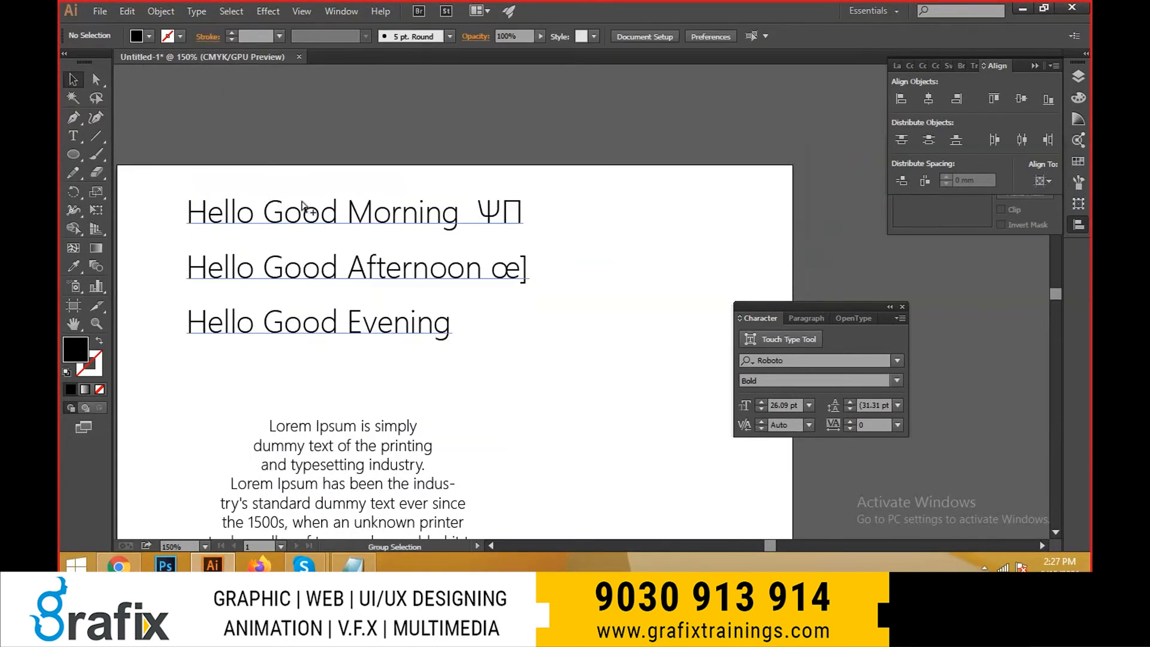
pyautogui.scroll(1, 303, 206)
pyautogui.press('t')
pyautogui.press('BackSpace')
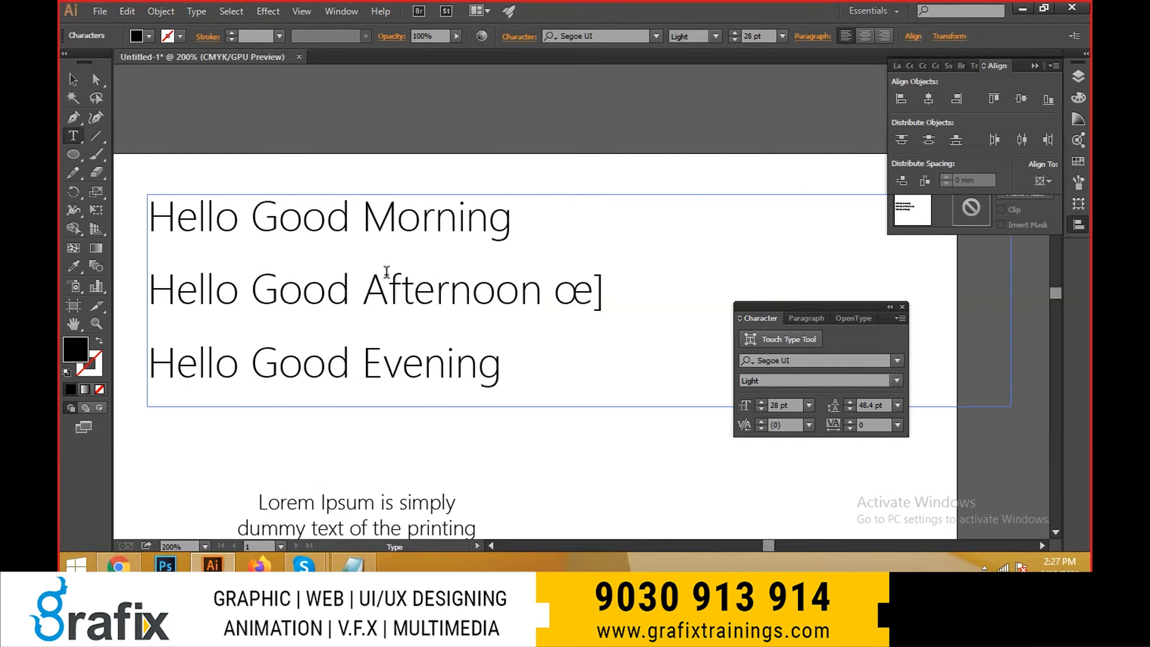
pyautogui.moveTo(542, 293); pyautogui.dragTo(620, 296)
pyautogui.press('BackSpace')
pyautogui.press('Escape')
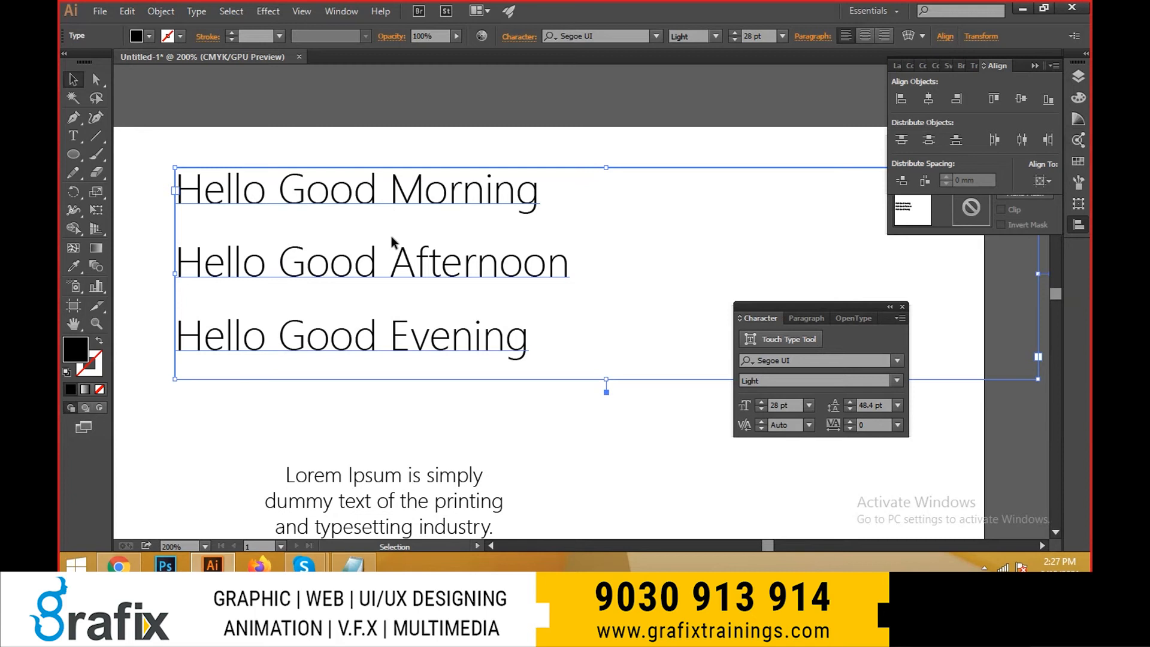
# - Retype the initial letters of "Good" and "Morning" in lowercase so the first line reads "Hello good morning"
pyautogui.doubleClick(293, 198)
pyautogui.moveTo(297, 192); pyautogui.dragTo(286, 192)
pyautogui.click(301, 193)
pyautogui.moveTo(414, 191); pyautogui.dragTo(399, 190)
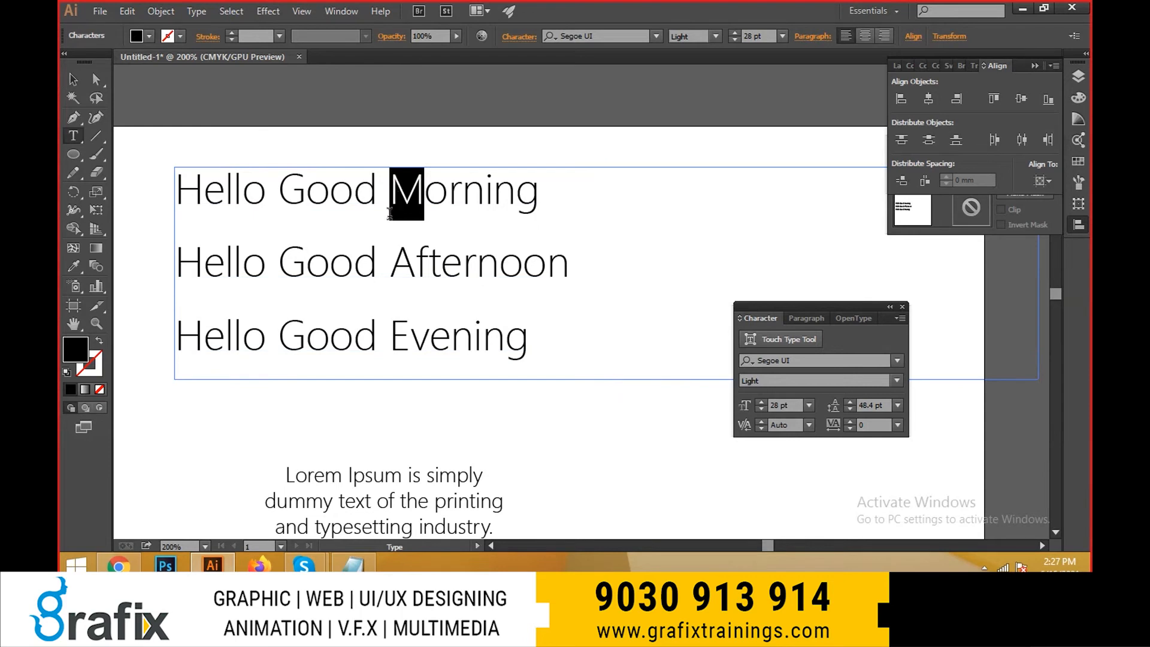
pyautogui.moveTo(279, 198); pyautogui.dragTo(306, 198)
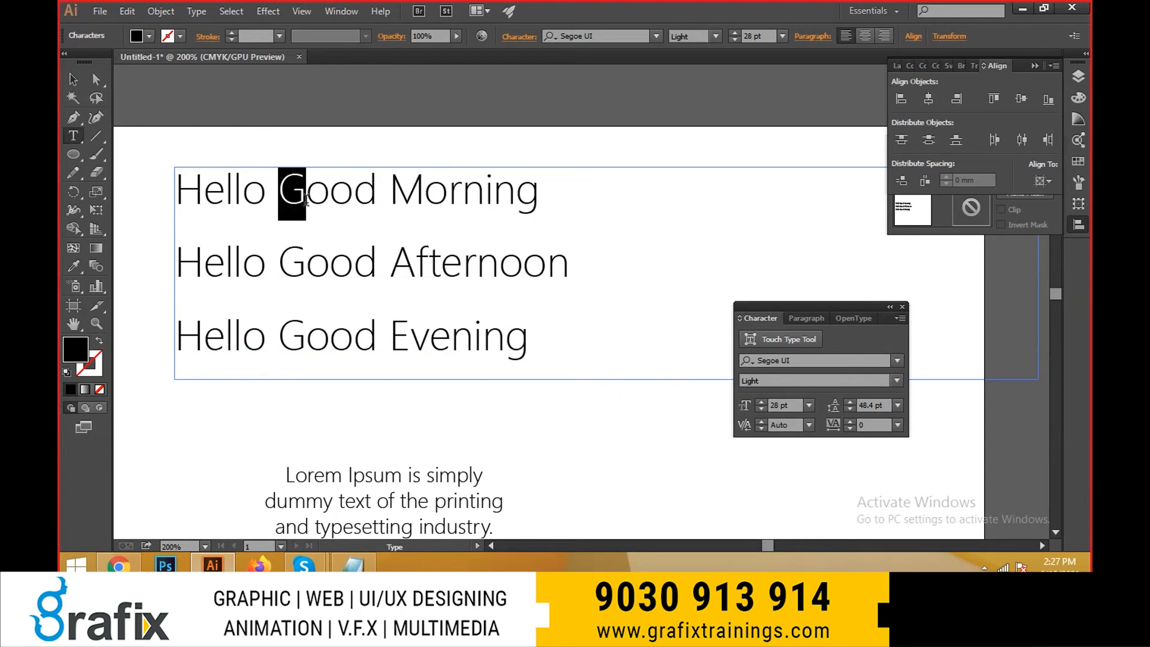
pyautogui.write('g')
pyautogui.moveTo(418, 191); pyautogui.dragTo(398, 193)
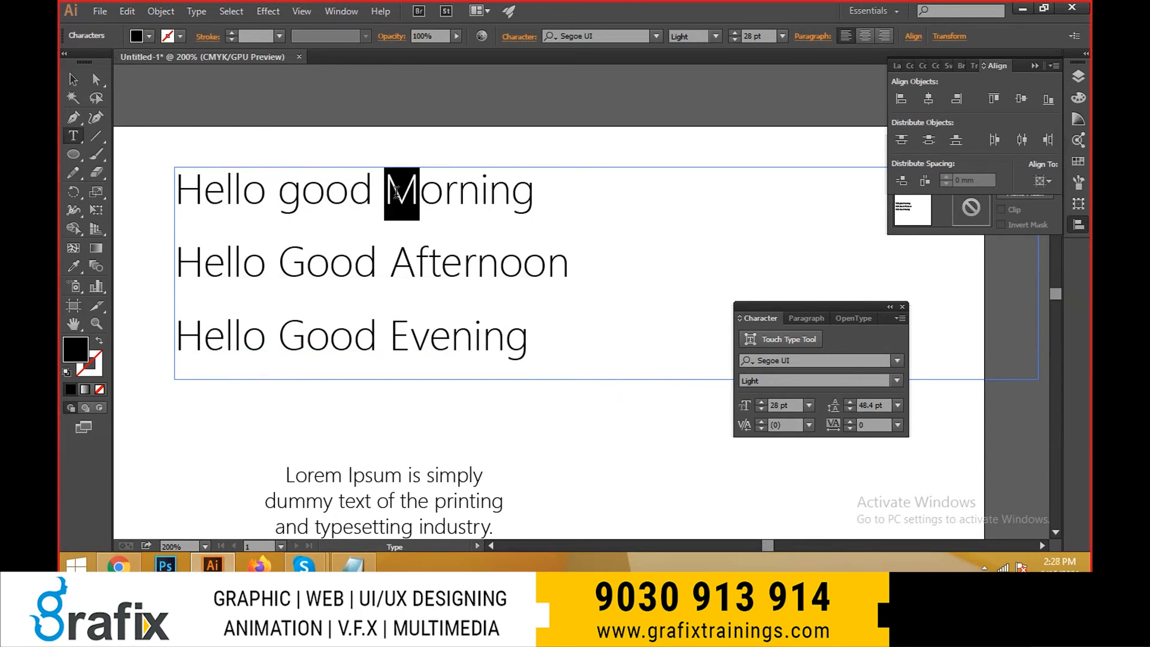
pyautogui.press('BackSpace')
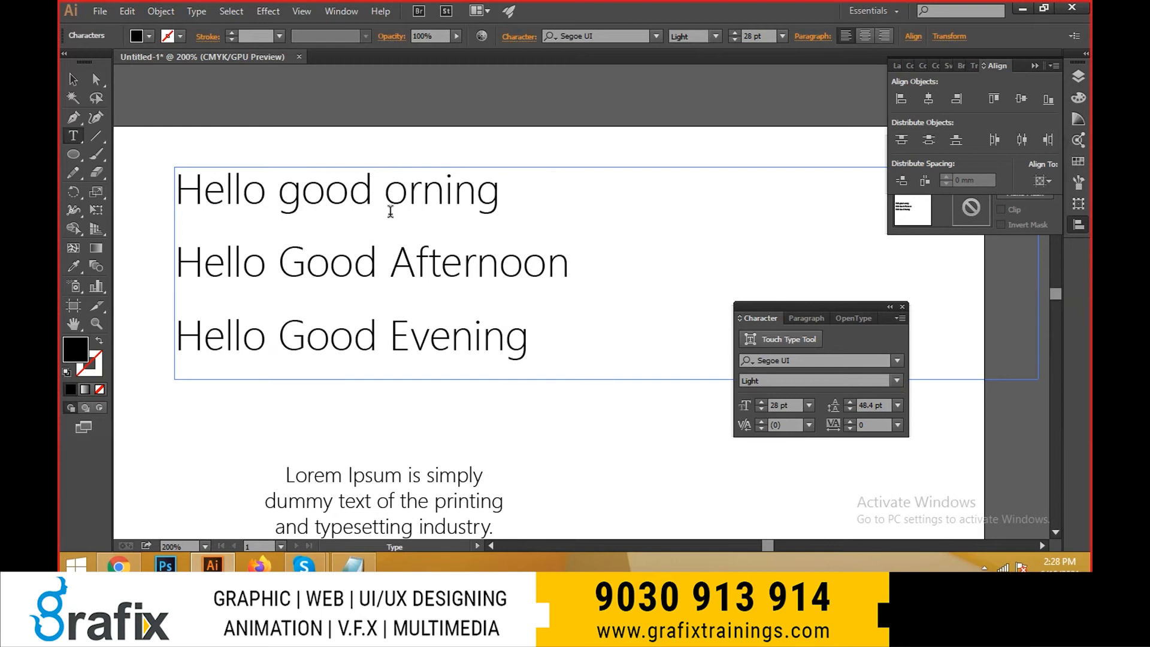
pyautogui.write('m')
pyautogui.moveTo(549, 205); pyautogui.dragTo(521, 222)
# - Change the case of the "Hello Good Evening" line to UPPERCASE
pyautogui.click(278, 264)
pyautogui.click(211, 261)
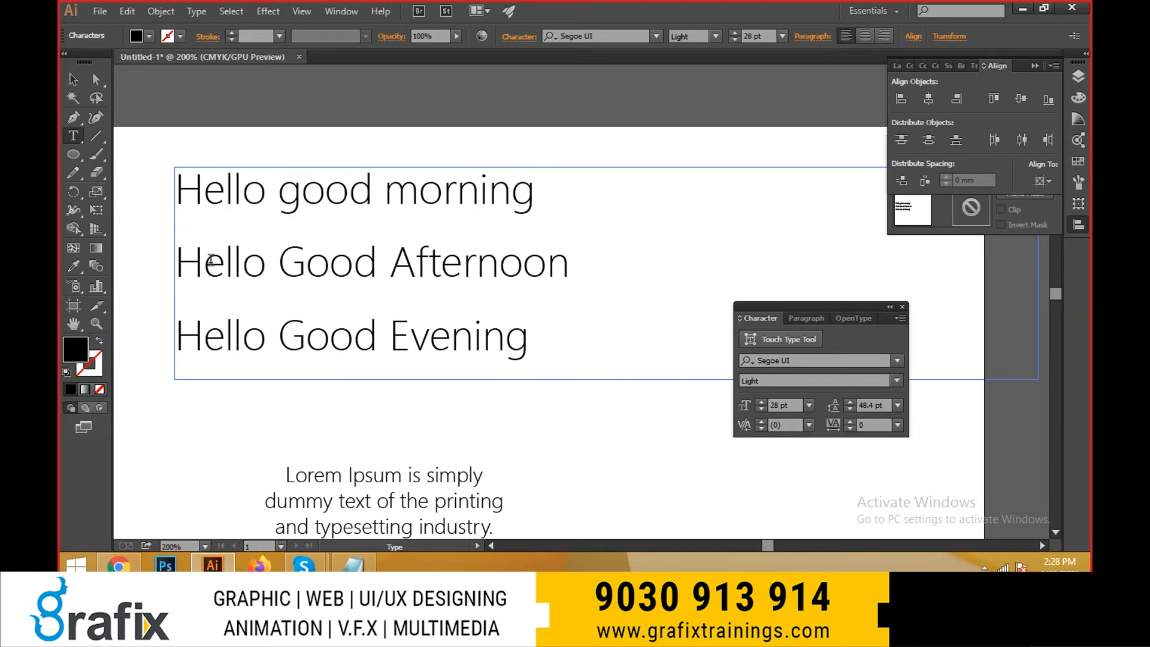
pyautogui.moveTo(180, 255); pyautogui.dragTo(575, 285)
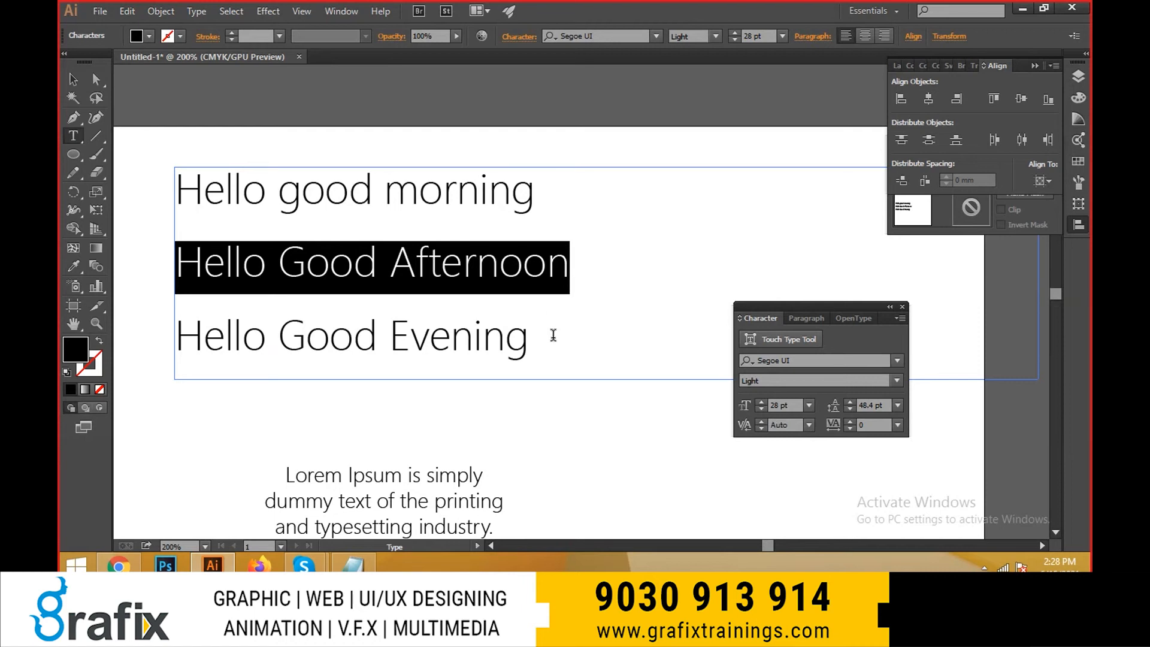
pyautogui.moveTo(552, 332); pyautogui.dragTo(133, 349)
pyautogui.click(196, 10)
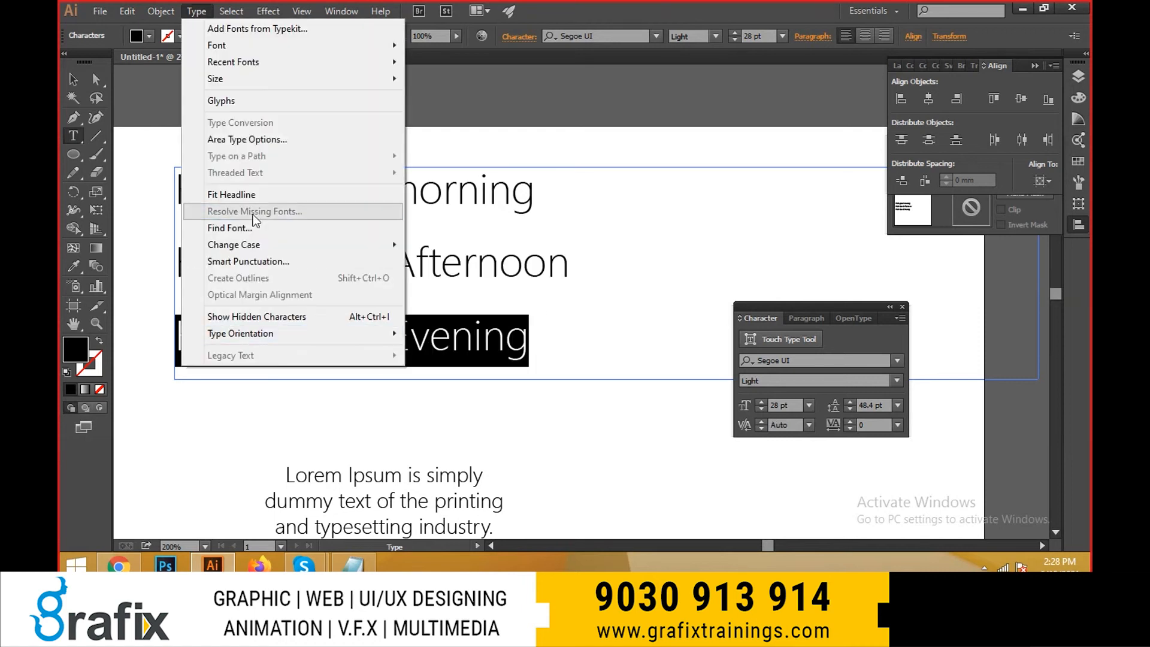
pyautogui.moveTo(252, 244)
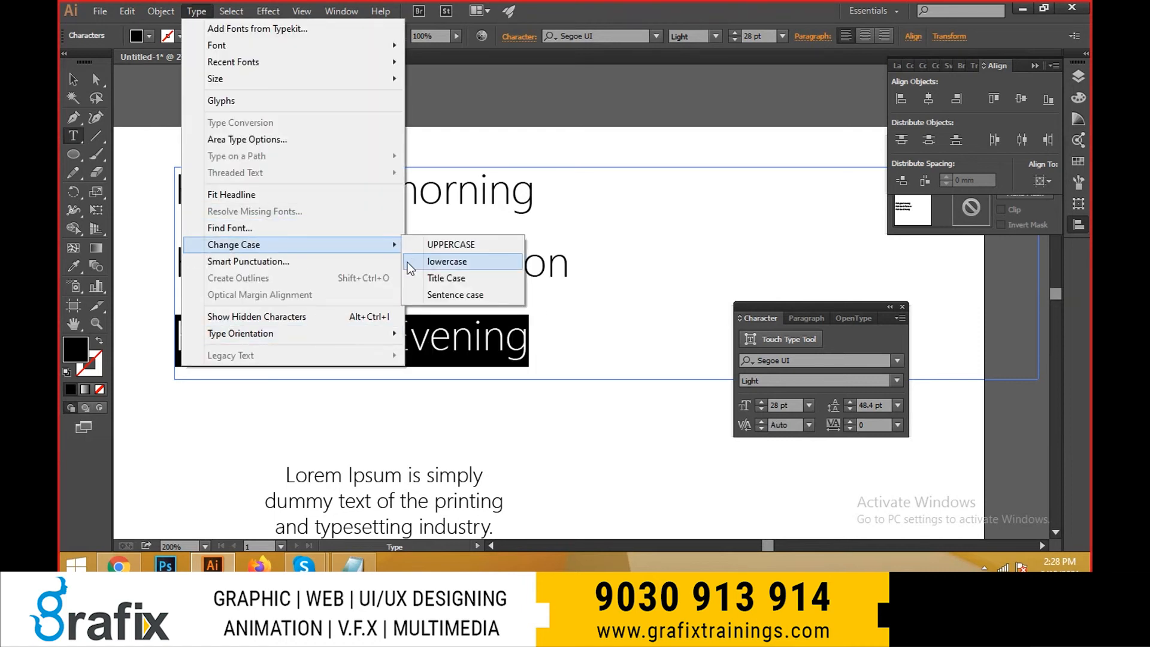
pyautogui.click(419, 244)
# - Change the case of the "Hello Good Afternoon" line to lowercase
pyautogui.moveTo(621, 272); pyautogui.dragTo(160, 251)
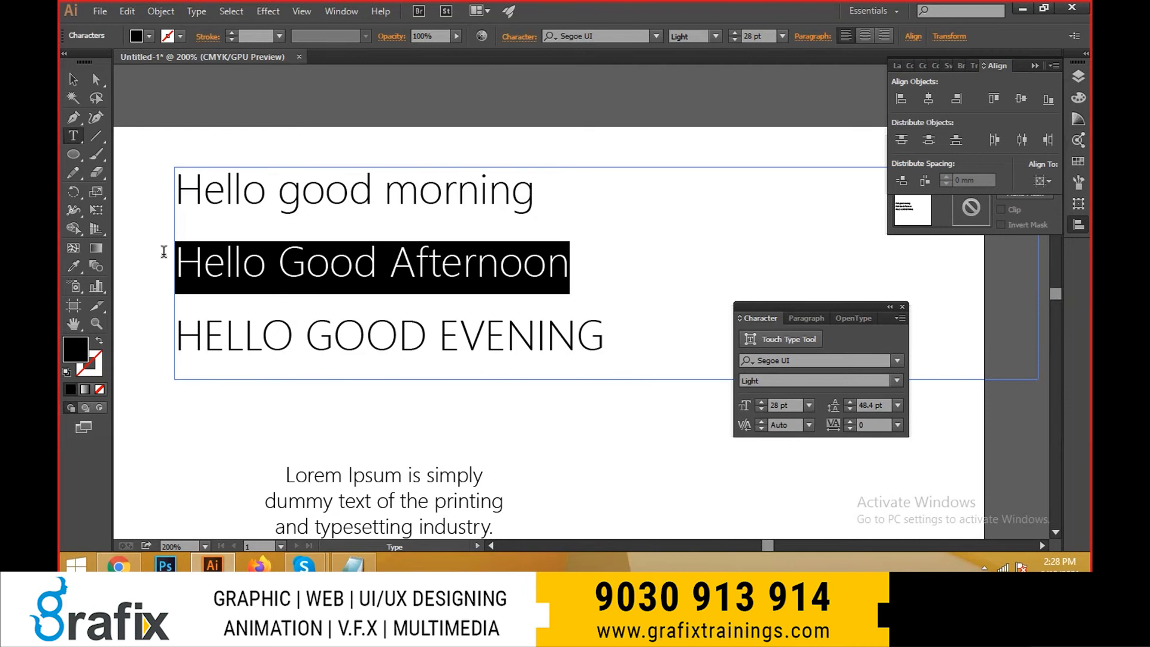
pyautogui.click(197, 11)
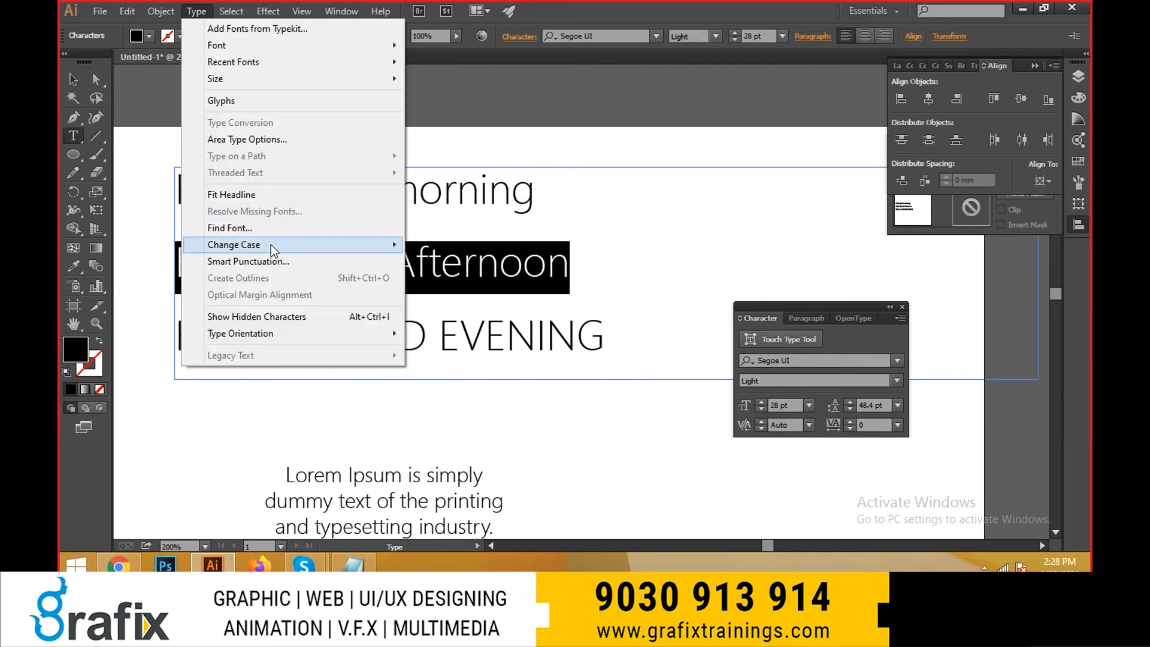
pyautogui.moveTo(273, 247)
pyautogui.click(495, 264)
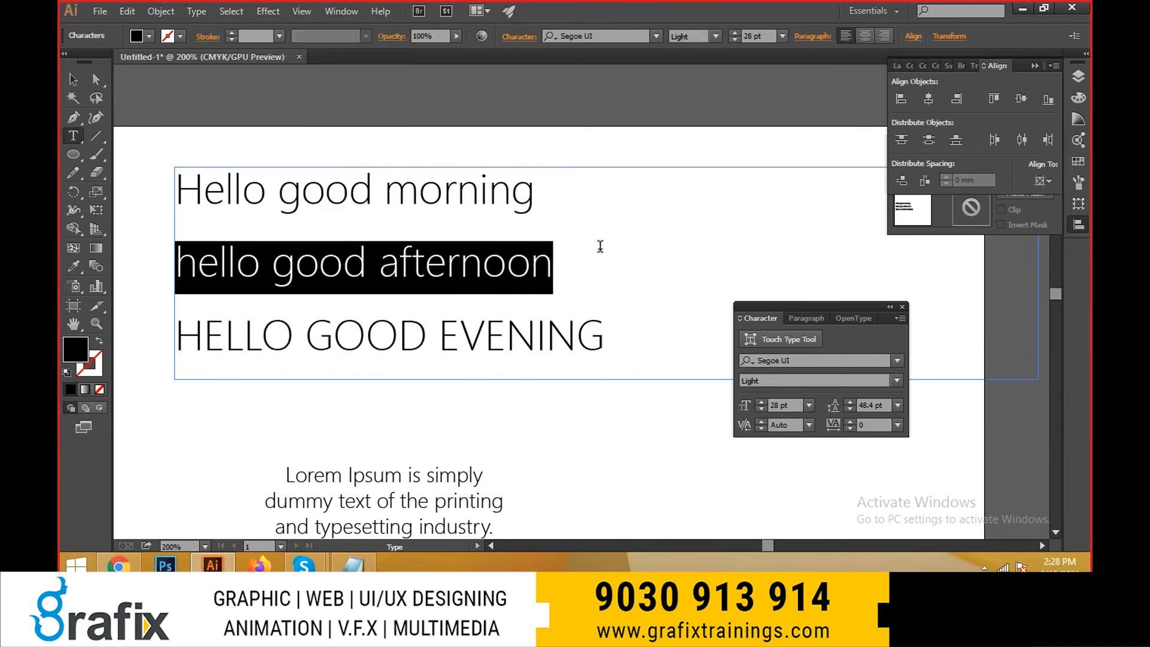
# - Examine the Smart Punctuation options for the greeting text and close the dialog without applying them
pyautogui.moveTo(599, 203); pyautogui.dragTo(90, 213)
pyautogui.click(73, 79)
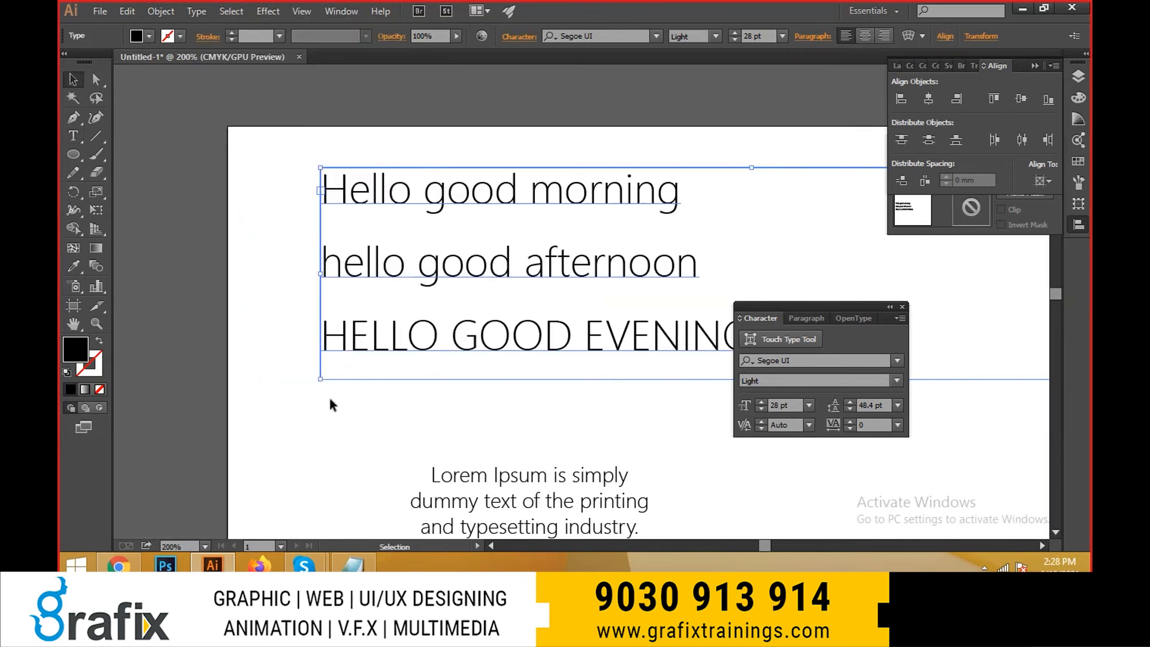
pyautogui.click(196, 11)
pyautogui.moveTo(253, 245)
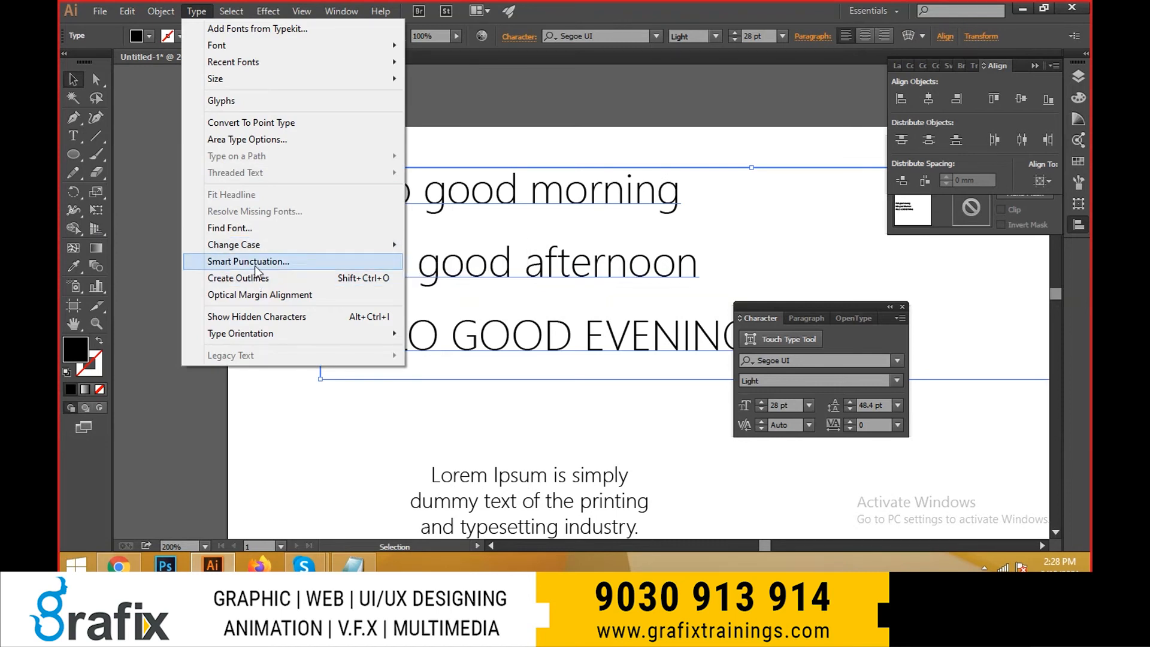
pyautogui.click(257, 262)
pyautogui.moveTo(687, 244); pyautogui.dragTo(585, 150)
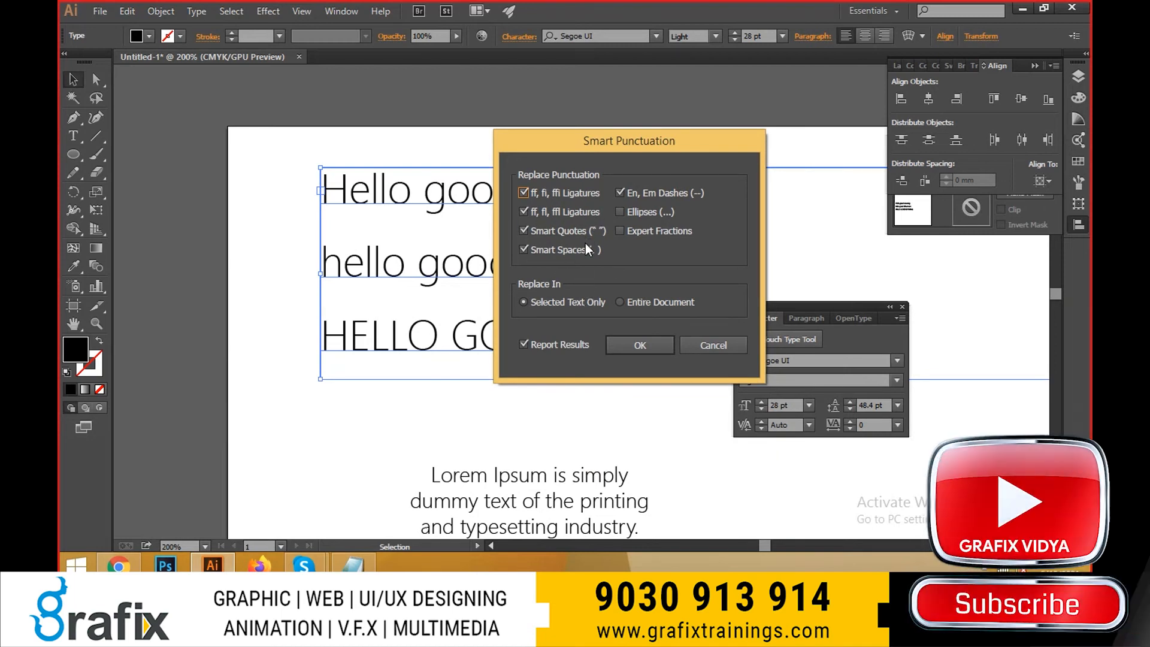
pyautogui.press('Escape')
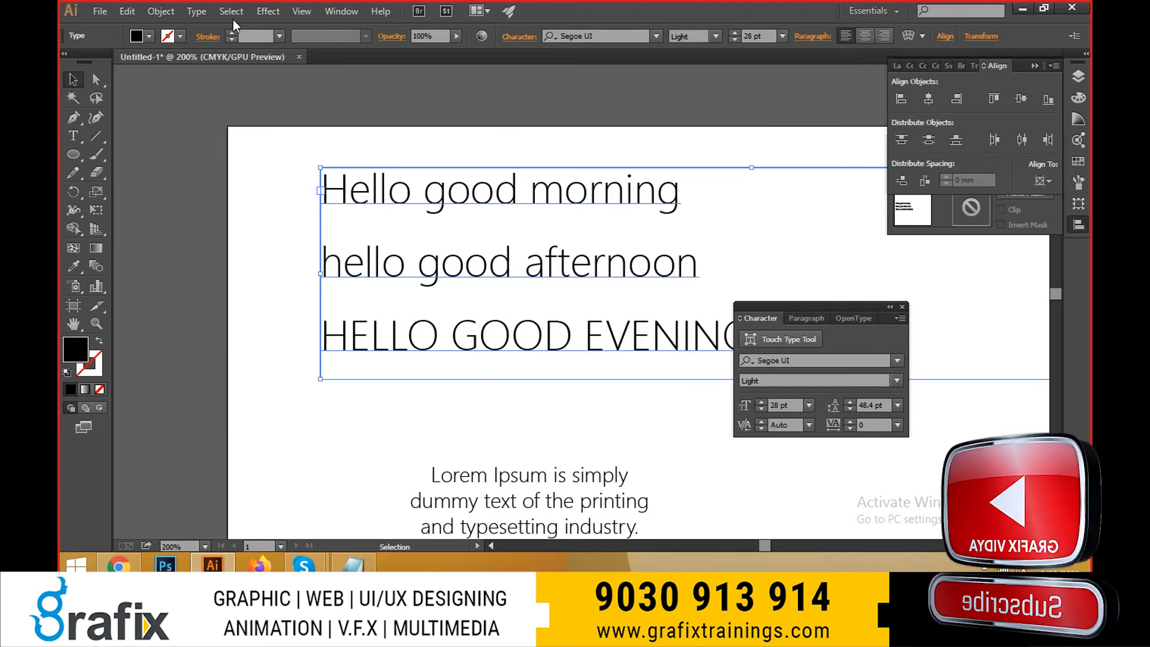
# - Add the point text "GRAFIX" in the empty space between the greeting lines and the Lorem Ipsum text
pyautogui.click(197, 11)
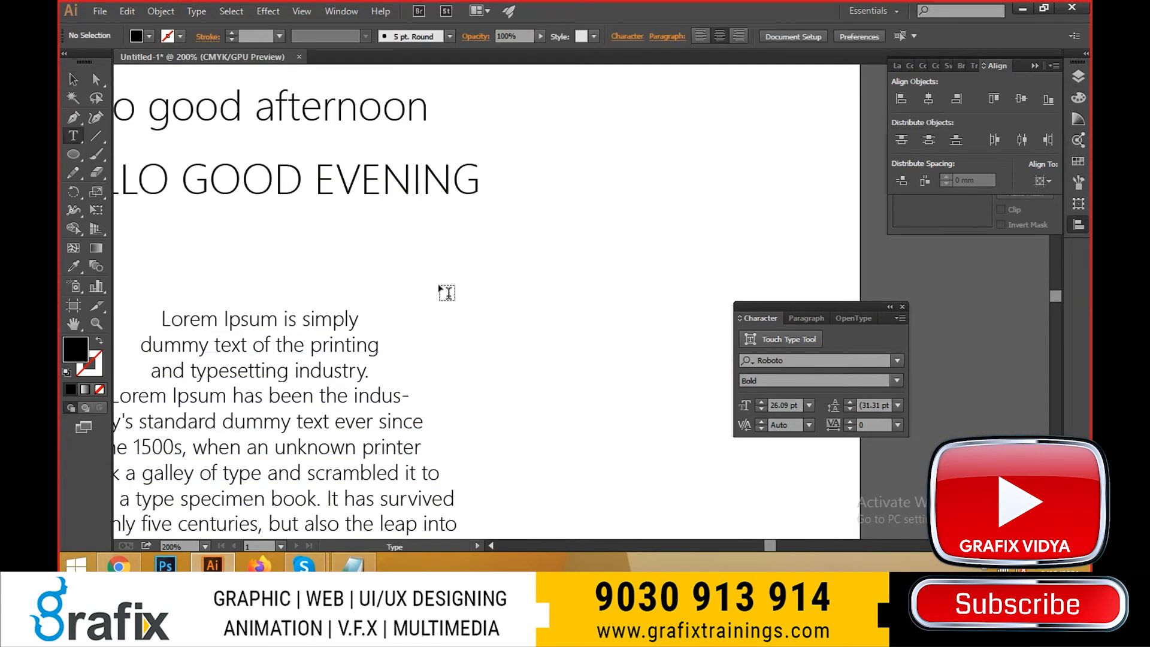
pyautogui.click(443, 291)
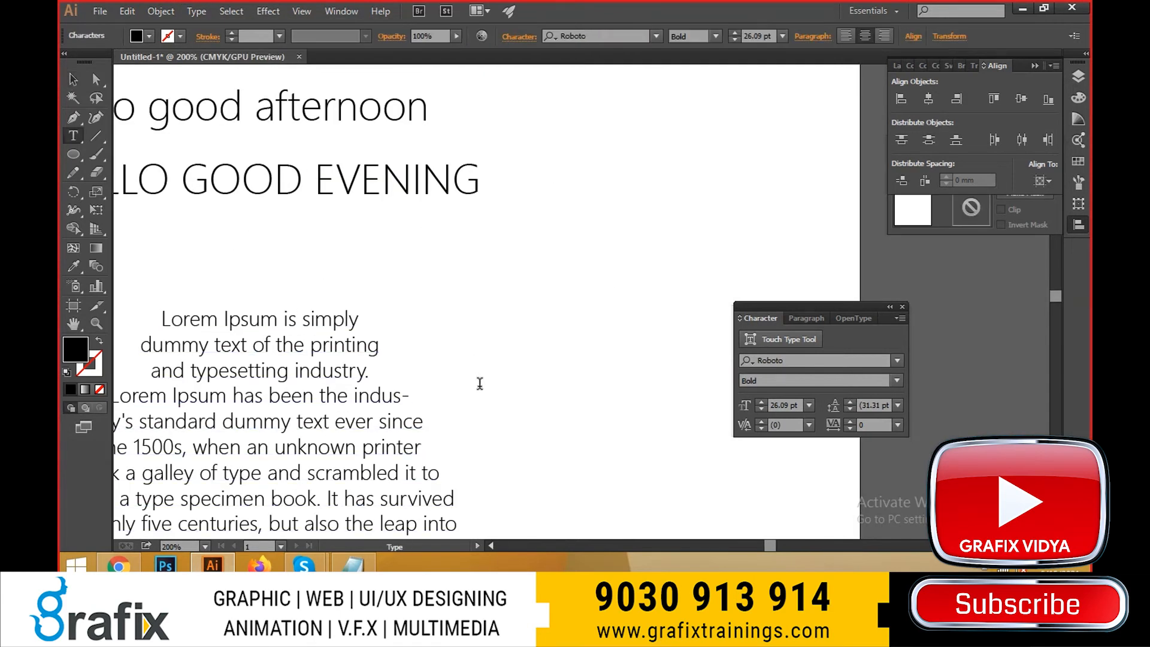
pyautogui.write('GRFI')
pyautogui.press('BackSpace')
pyautogui.press('BackSpace')
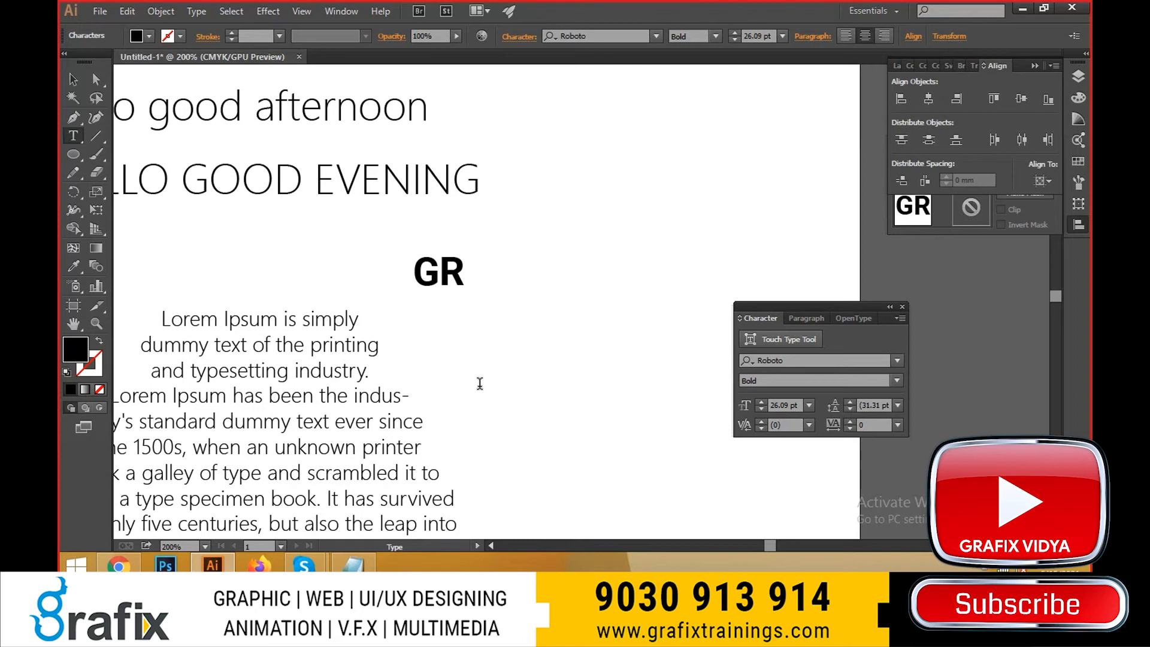
pyautogui.write('AFIX')
pyautogui.press('Escape')
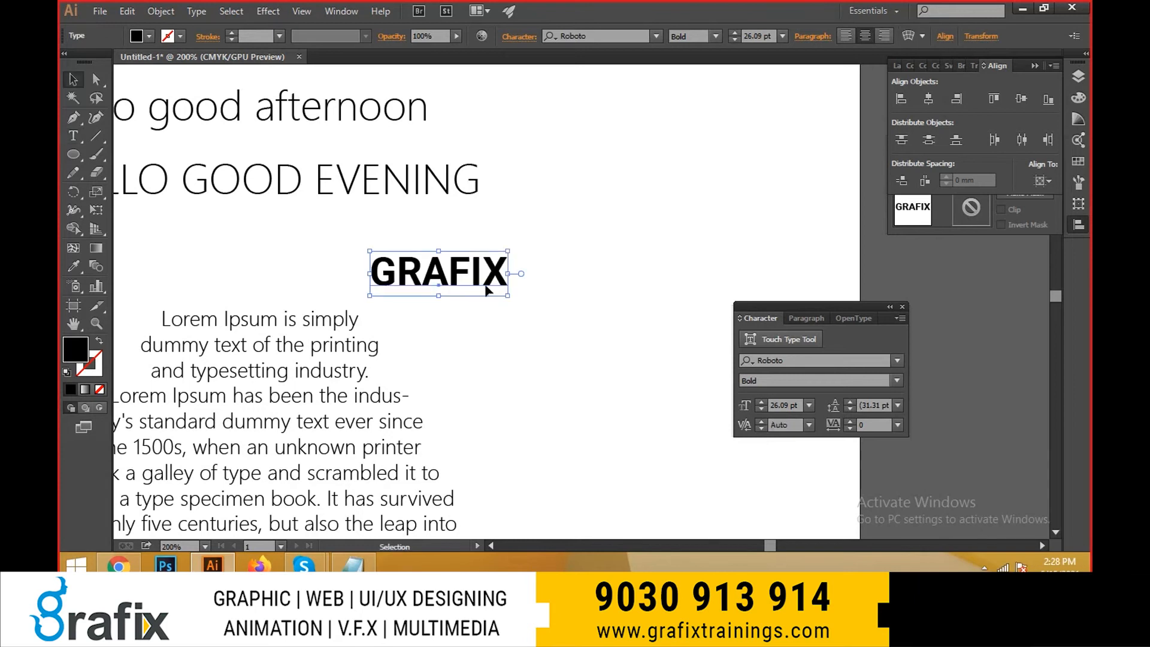
# - Move the "GRAFIX" text into the empty area below and to the right of the "HELLO GOOD EVENING" line
pyautogui.moveTo(486, 289); pyautogui.dragTo(589, 340)
pyautogui.click(542, 371)
pyautogui.moveTo(542, 371); pyautogui.dragTo(495, 390)
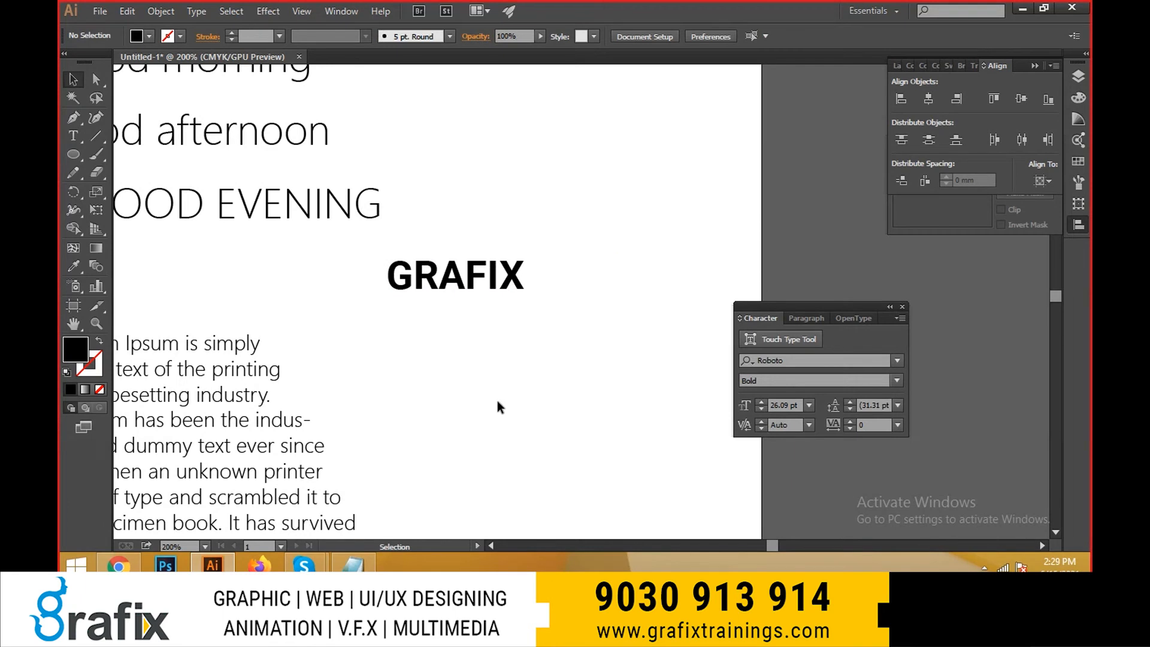
pyautogui.scroll(2, 468, 264)
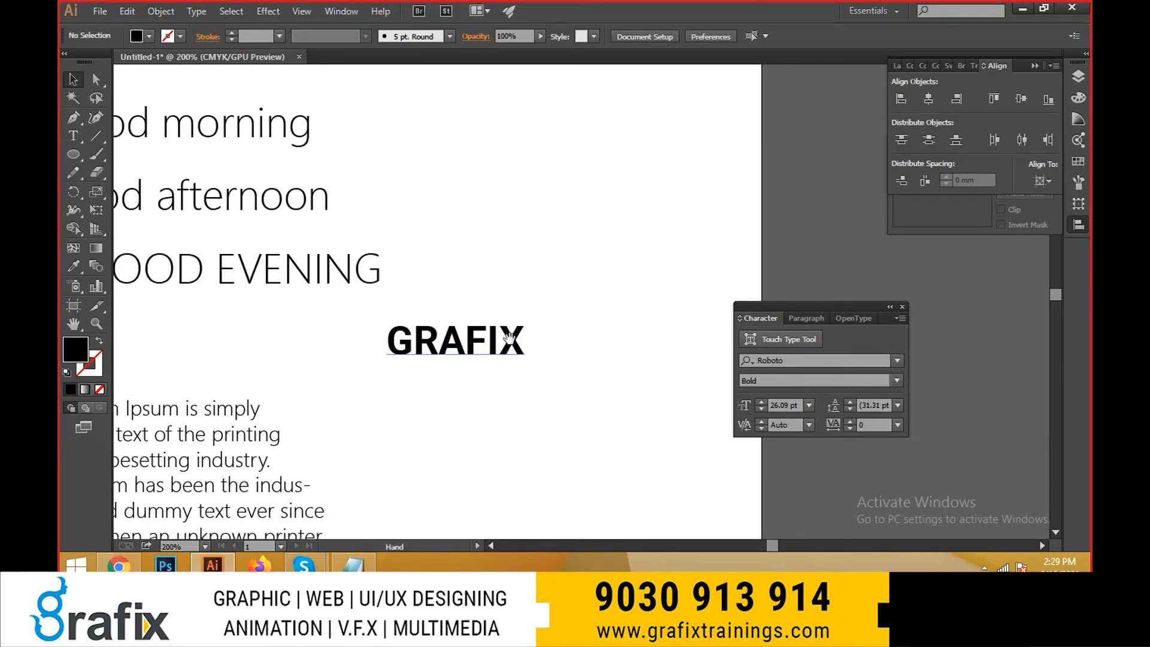
pyautogui.moveTo(504, 343); pyautogui.dragTo(521, 359)
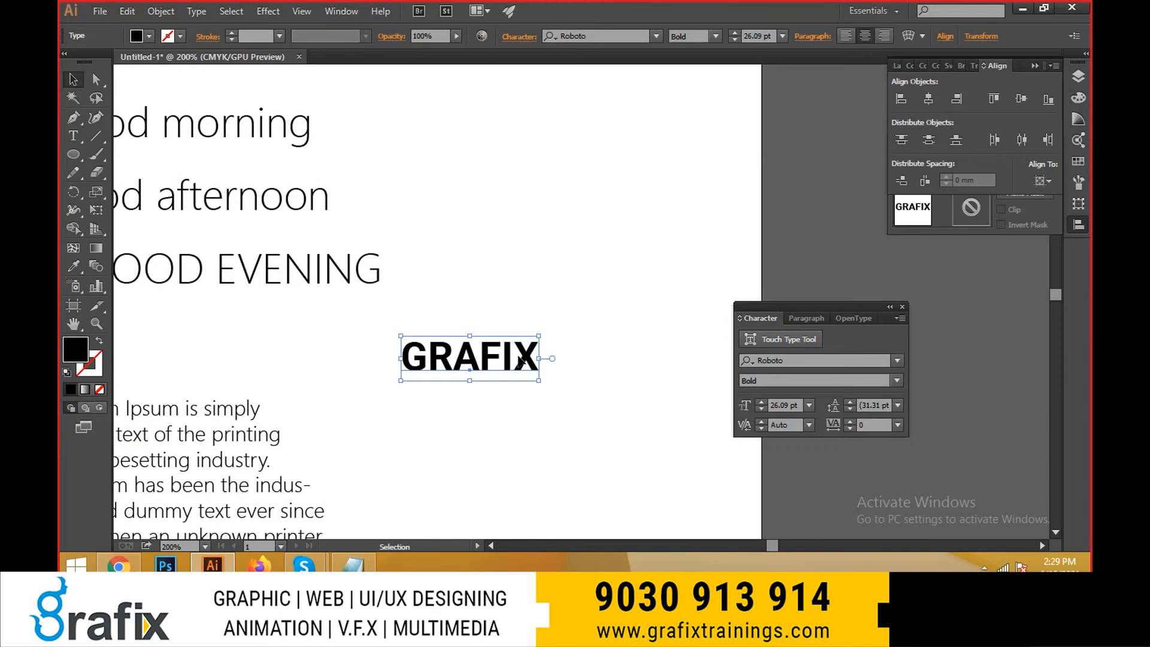
pyautogui.press('space')
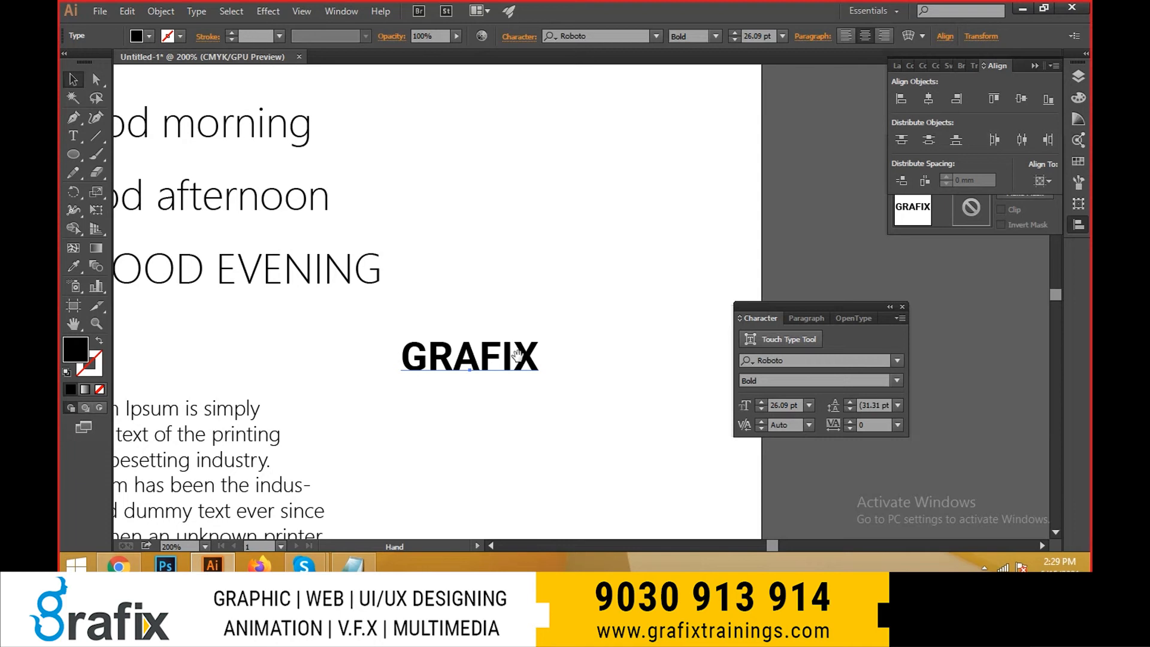
# - Enlarge the "GRAFIX" text proportionally around its centre to about 46 pt
pyautogui.click(519, 357)
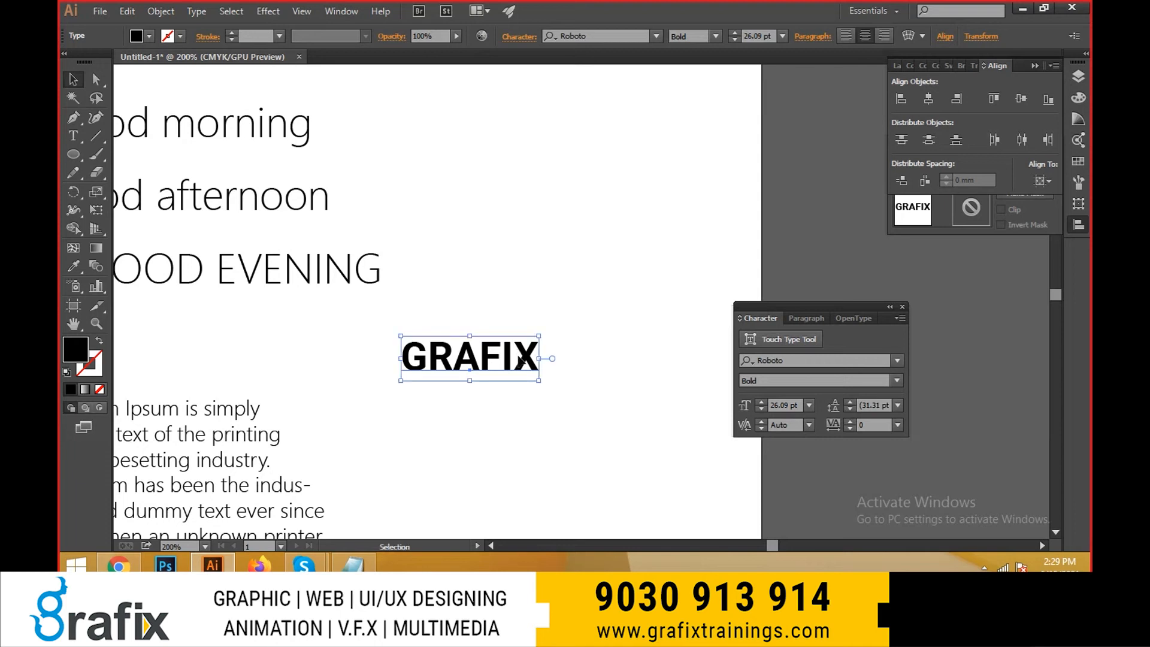
pyautogui.press('space')
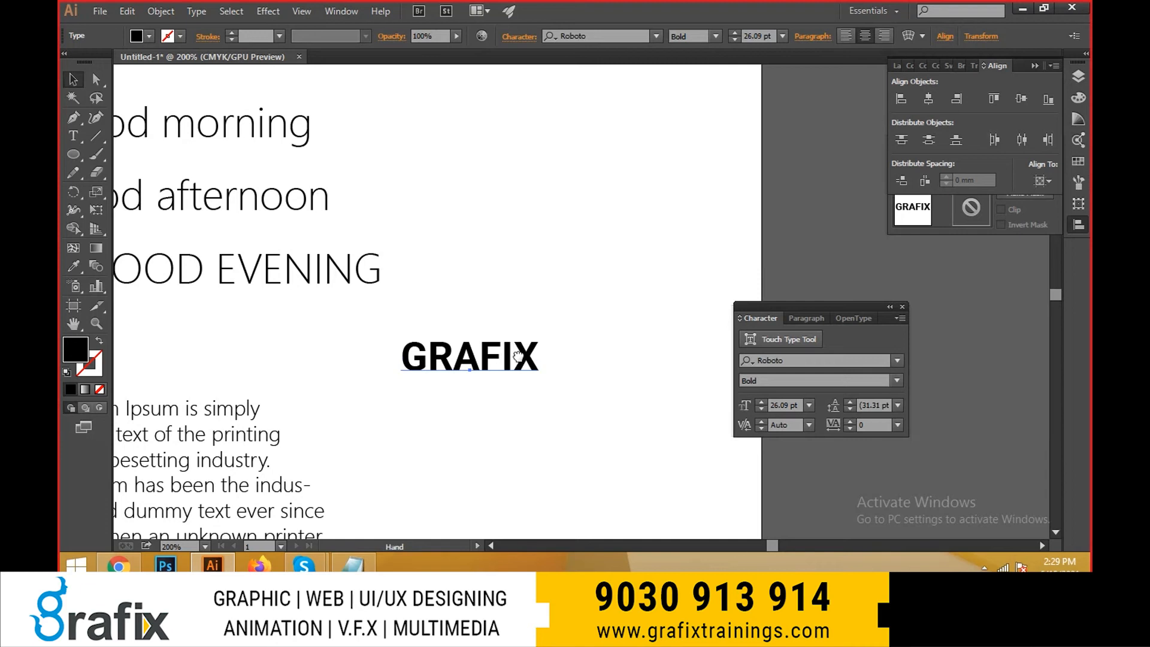
pyautogui.moveTo(518, 357); pyautogui.dragTo(485, 334)
pyautogui.moveTo(309, 252); pyautogui.dragTo(403, 288)
pyautogui.click(524, 377)
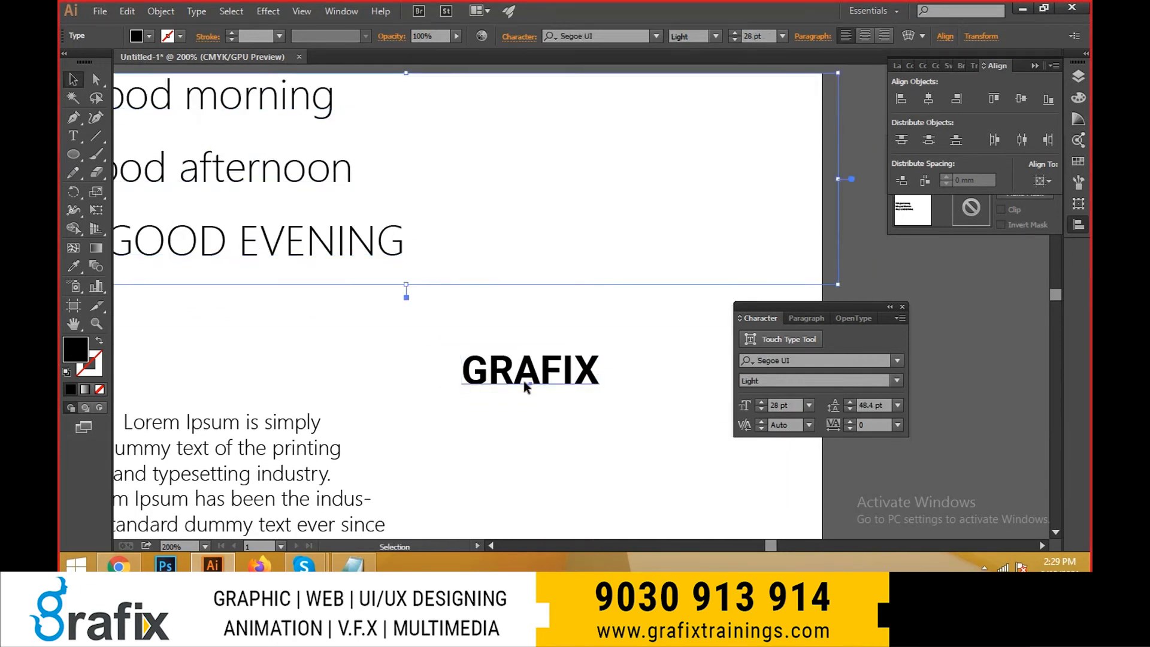
pyautogui.press('e')
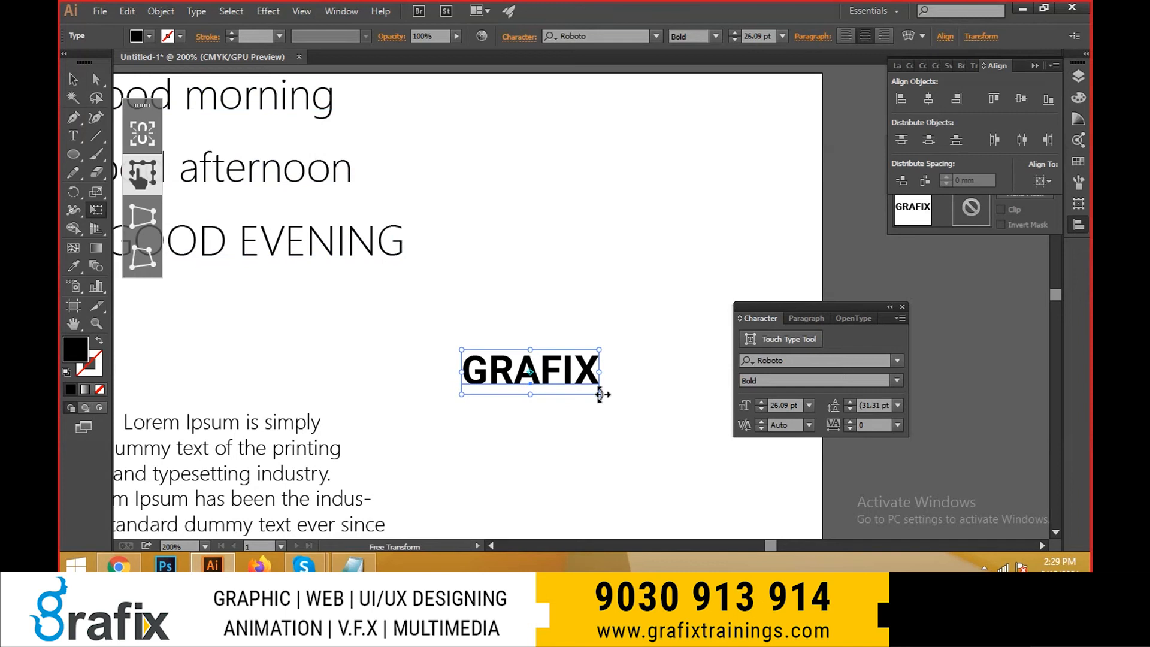
pyautogui.moveTo(599, 394); pyautogui.dragTo(653, 411)
pyautogui.press('v')
# - Fill the "GRAFIX" text with a blue swatch and deselect it
pyautogui.click(149, 36)
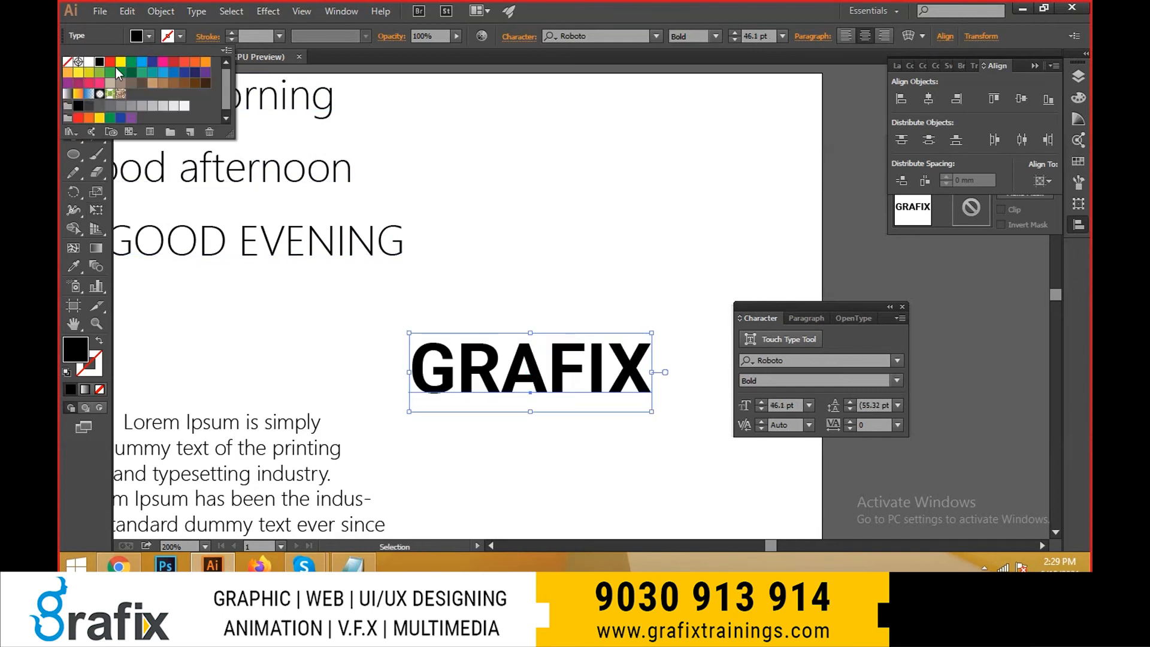
pyautogui.click(154, 62)
pyautogui.click(164, 72)
pyautogui.click(174, 73)
pyautogui.click(509, 430)
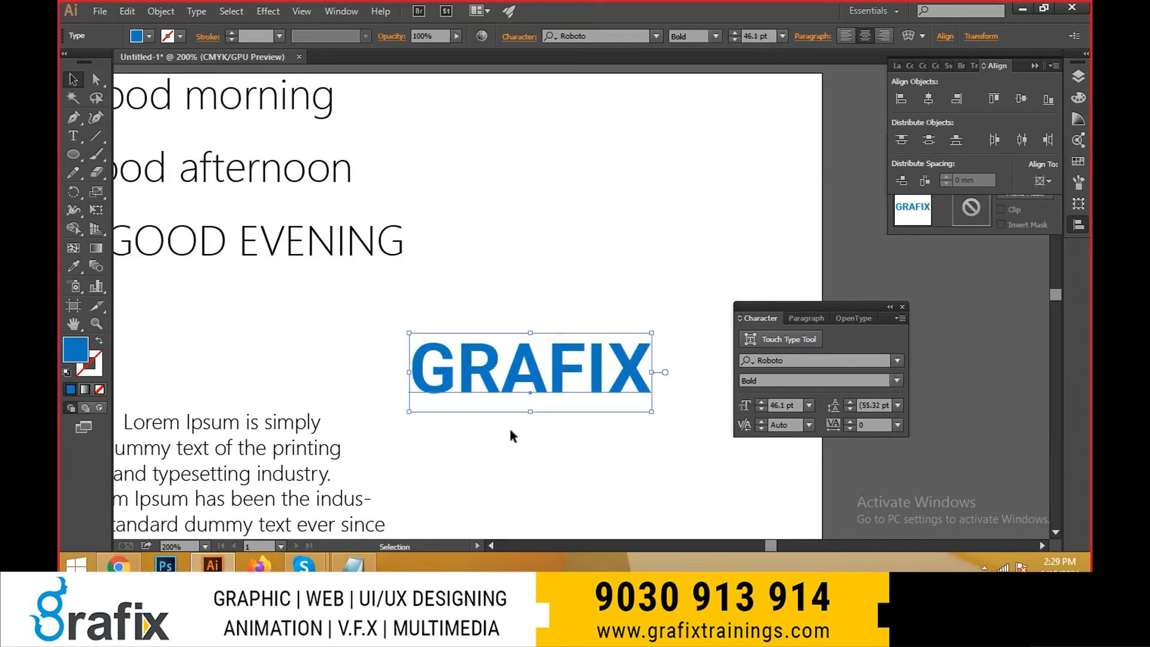
pyautogui.click(509, 430)
pyautogui.moveTo(579, 449); pyautogui.dragTo(512, 415)
# - Try the lowercase conversion on the blue "GRAFIX" text and undo it
pyautogui.click(497, 348)
pyautogui.click(196, 10)
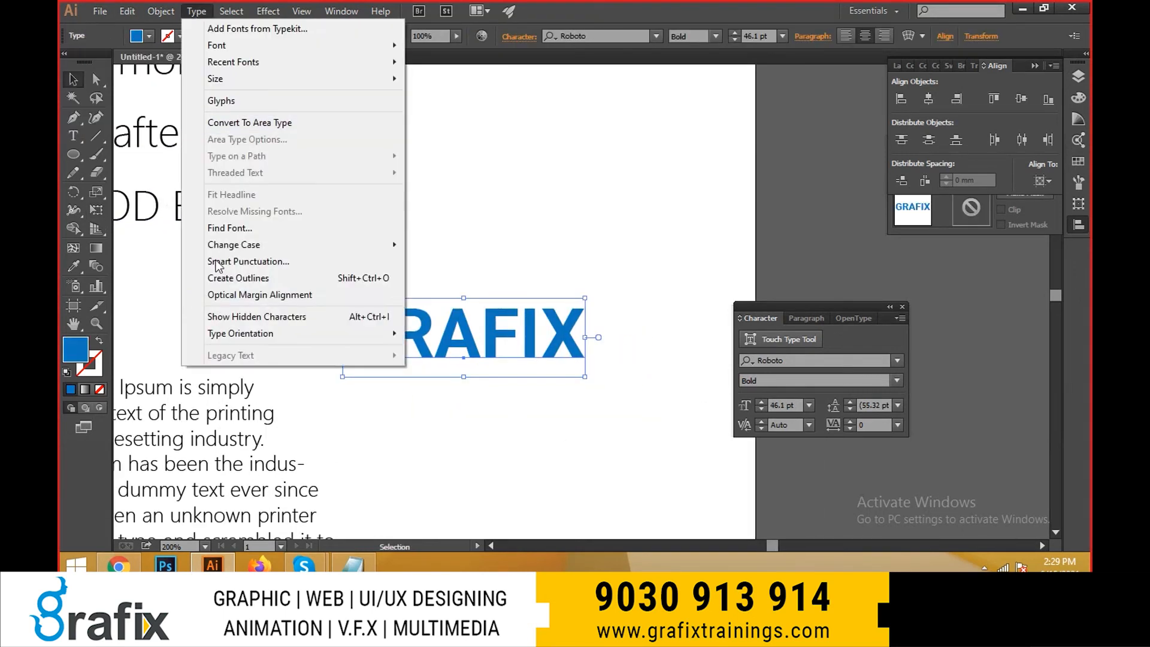
pyautogui.moveTo(269, 244)
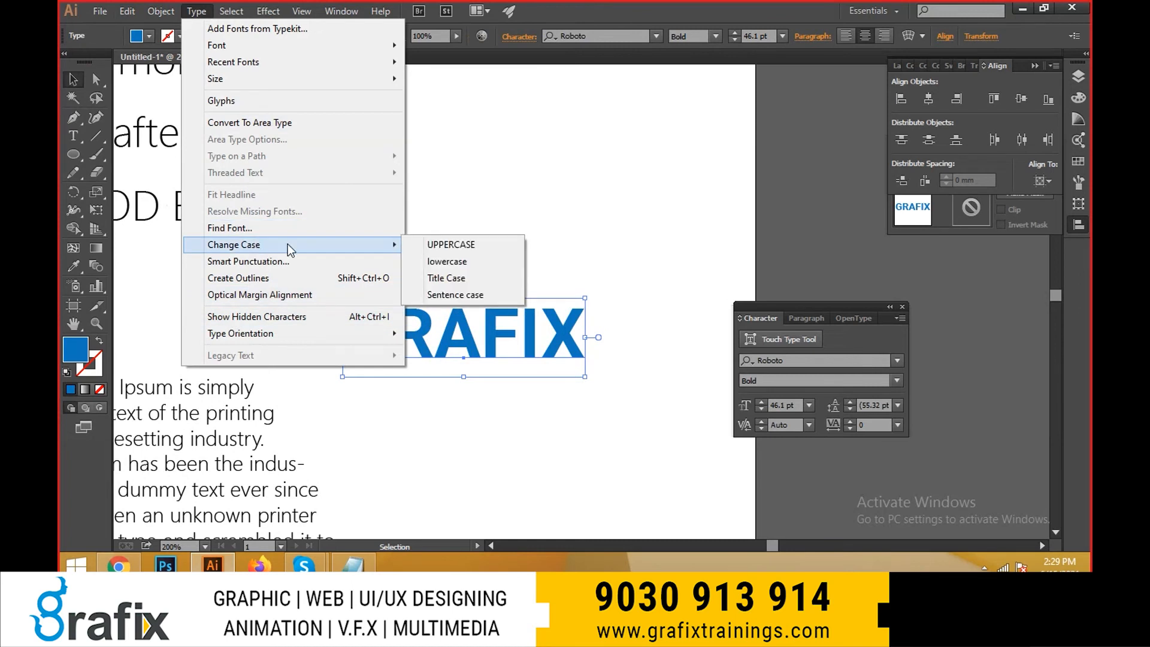
pyautogui.click(468, 264)
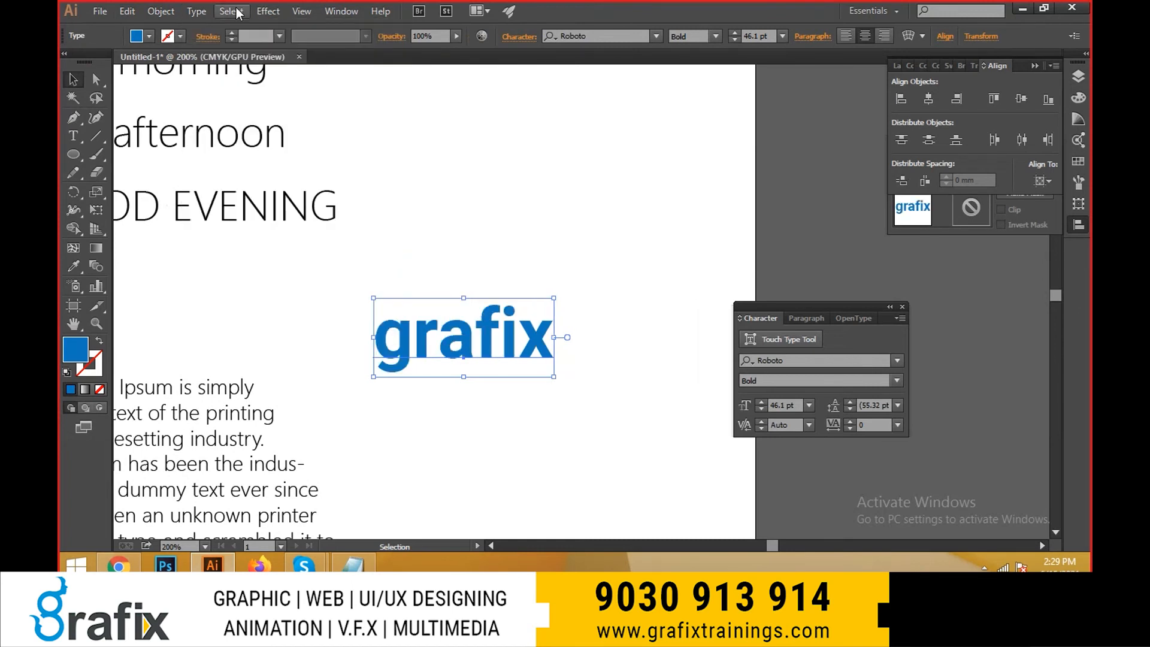
pyautogui.hotkey('ctrl', 'z')
# - Change the case of the blue "GRAFIX" text to Title Case
pyautogui.click(160, 11)
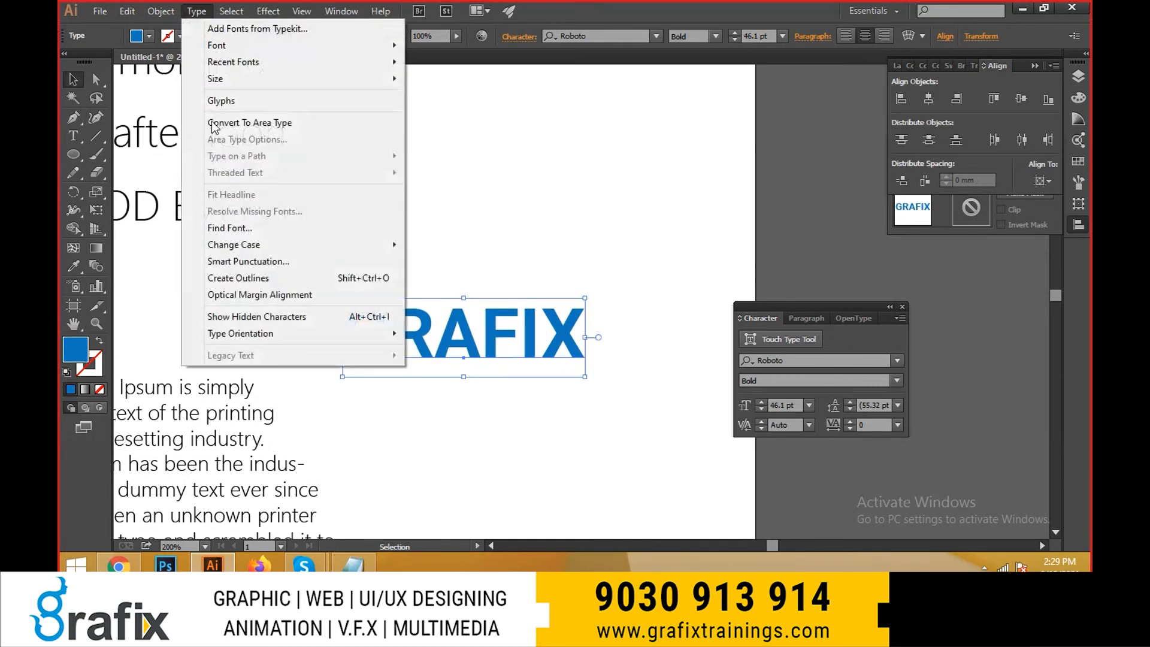
pyautogui.moveTo(333, 244)
pyautogui.click(509, 277)
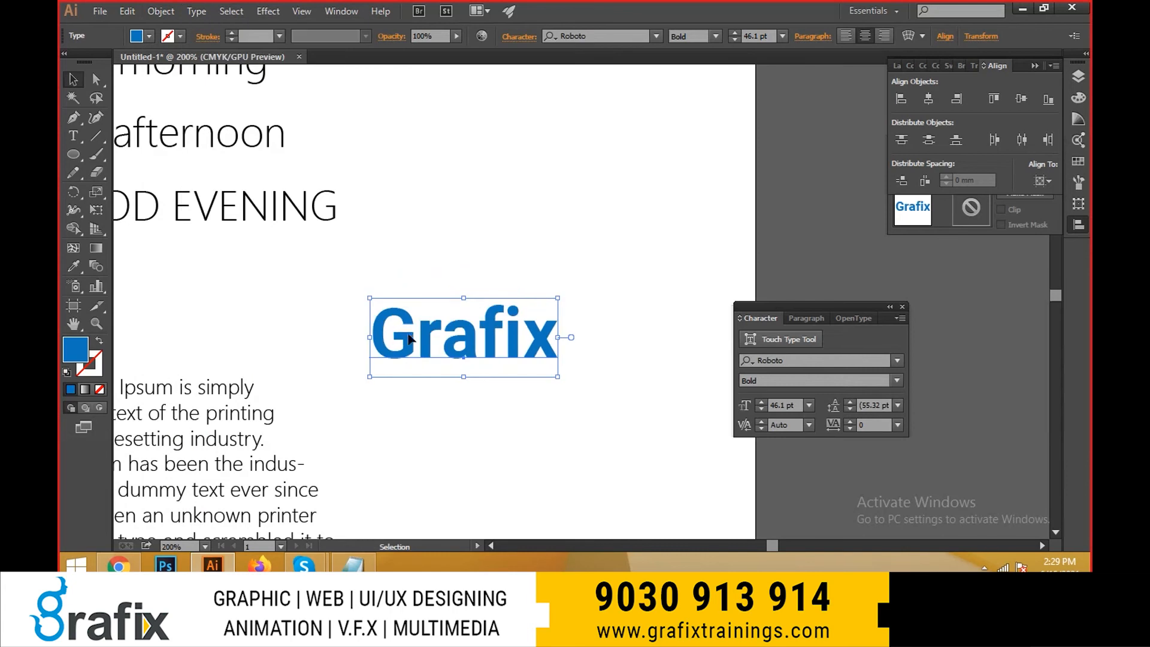
# - Append the word "trainings" in small letters to the "Grafix" text so it reads "Grafix trainings"
pyautogui.doubleClick(539, 338)
pyautogui.hotkey('ctrl', 'a')
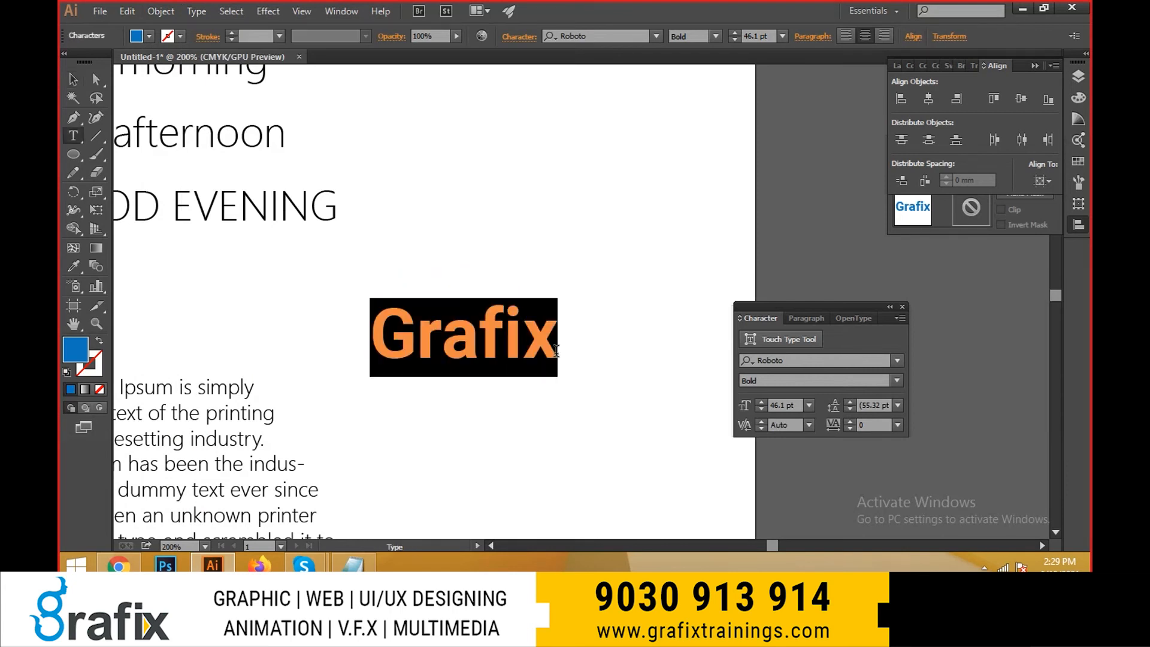
pyautogui.hotkey('ctrl', 'x')
pyautogui.hotkey('ctrl', 'z')
pyautogui.click(553, 342)
pyautogui.write('TRa')
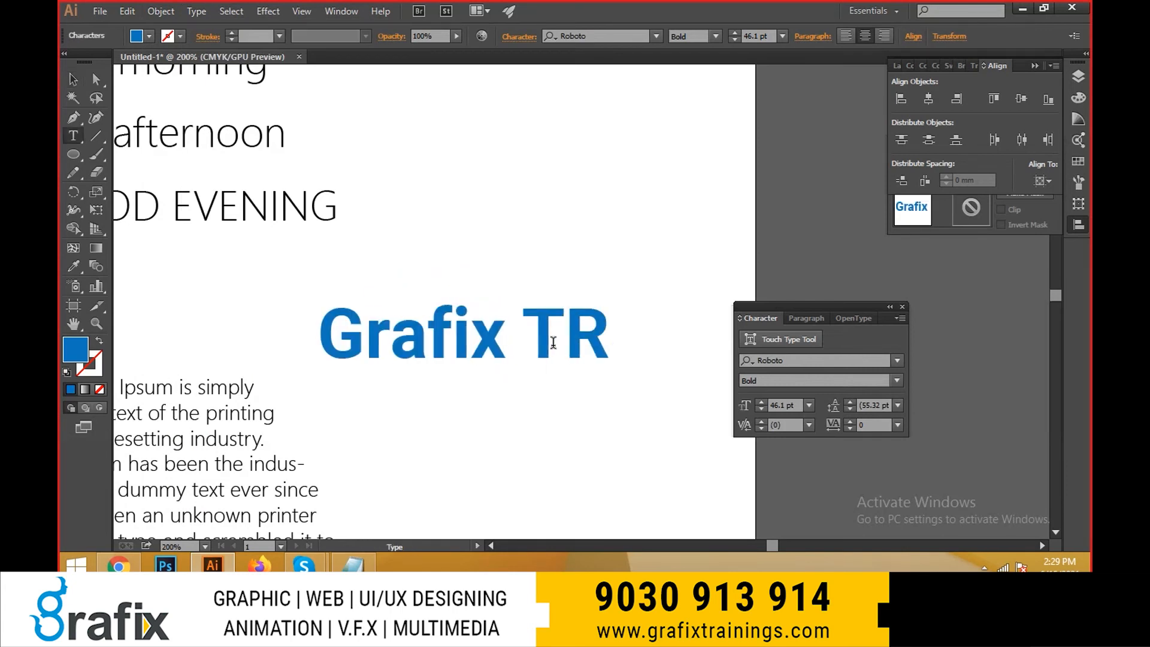
pyautogui.press('BackSpace')
pyautogui.press('BackSpace')
pyautogui.press('BackSpace')
pyautogui.write('trainings')
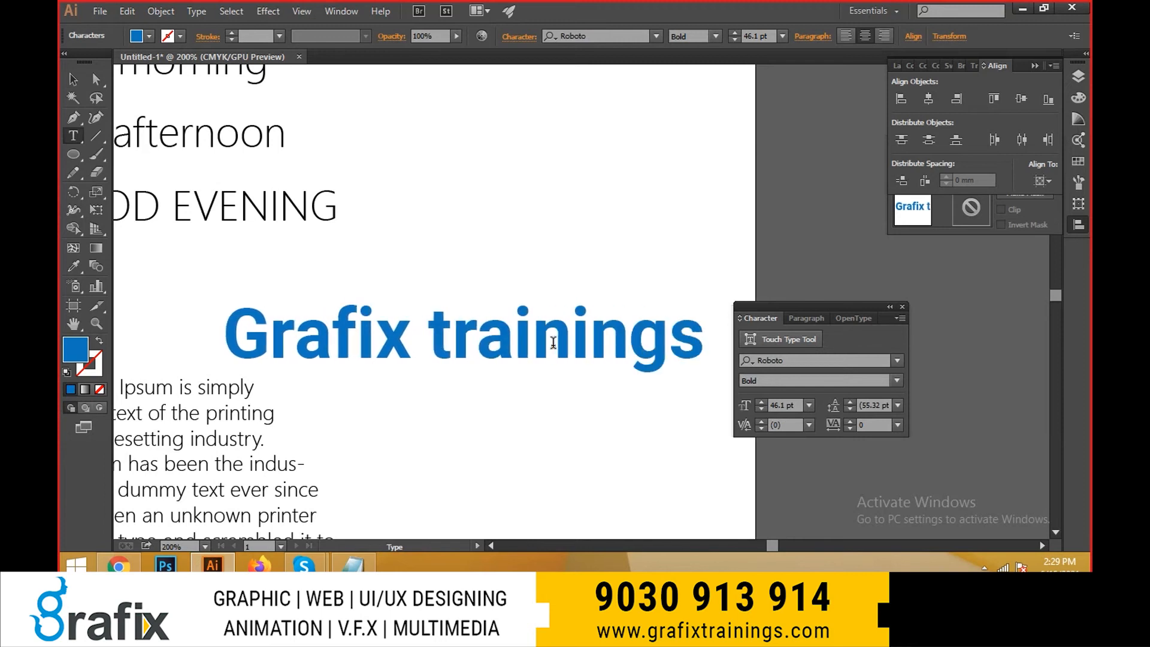
pyautogui.press('Escape')
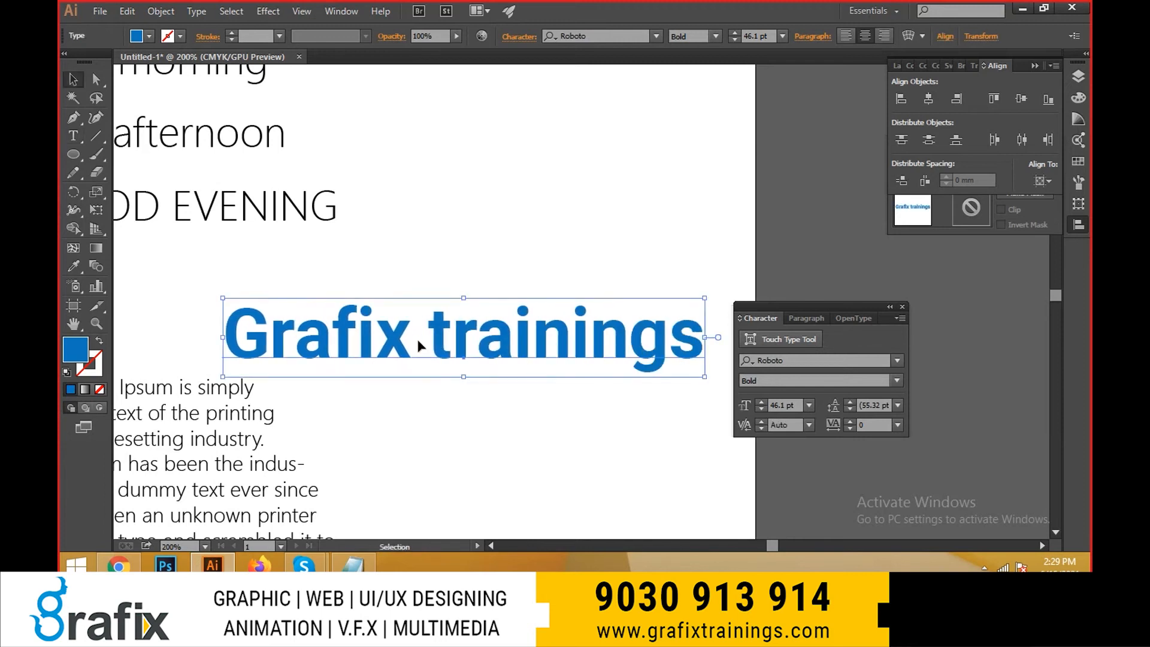
# - Move the "Grafix trainings" text slightly up and to the right and change its case to Title Case
pyautogui.moveTo(416, 339); pyautogui.dragTo(430, 302)
pyautogui.click(196, 11)
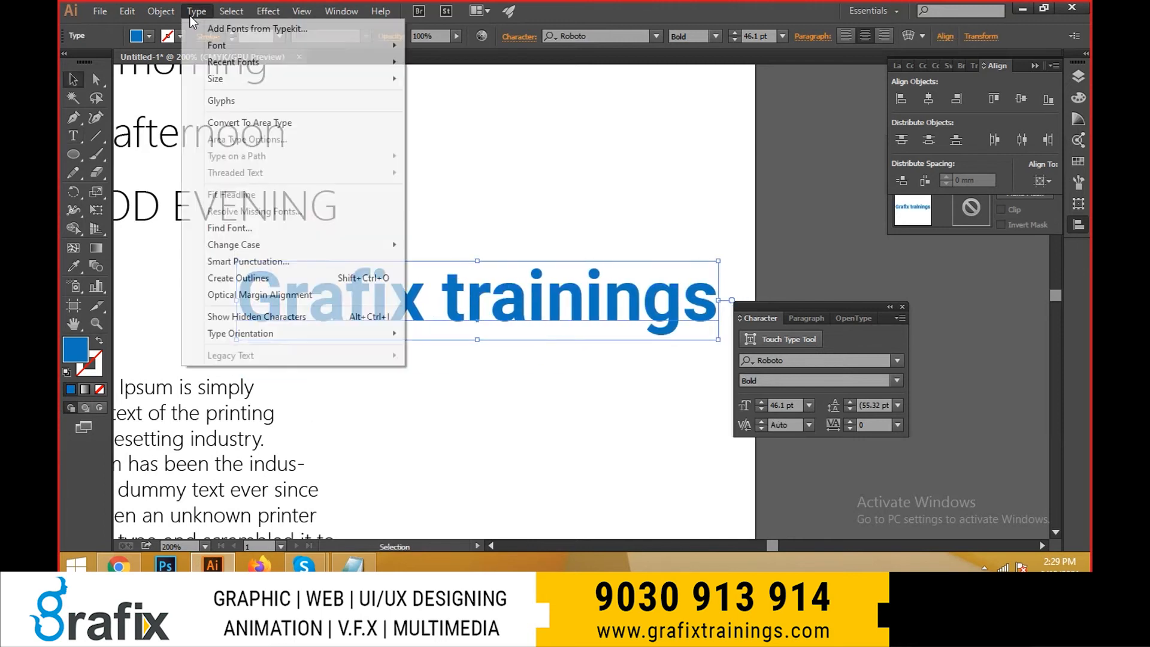
pyautogui.moveTo(270, 245)
pyautogui.click(488, 286)
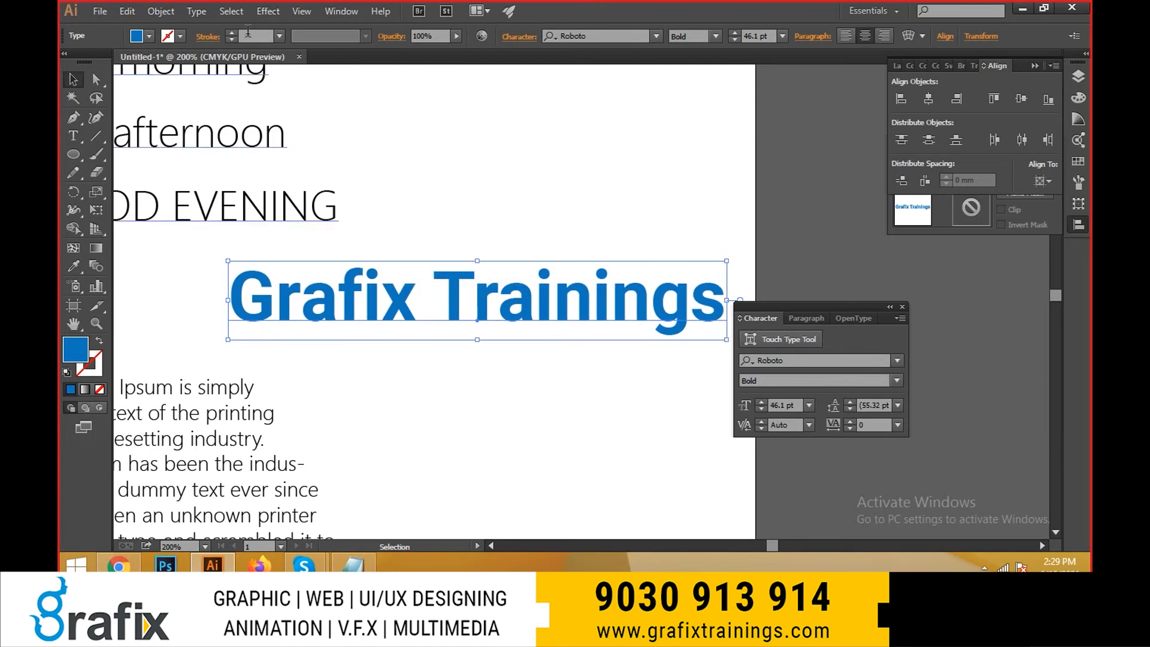
# - Change the case of the "Grafix Trainings" text to Sentence case
pyautogui.click(196, 11)
pyautogui.moveTo(285, 241)
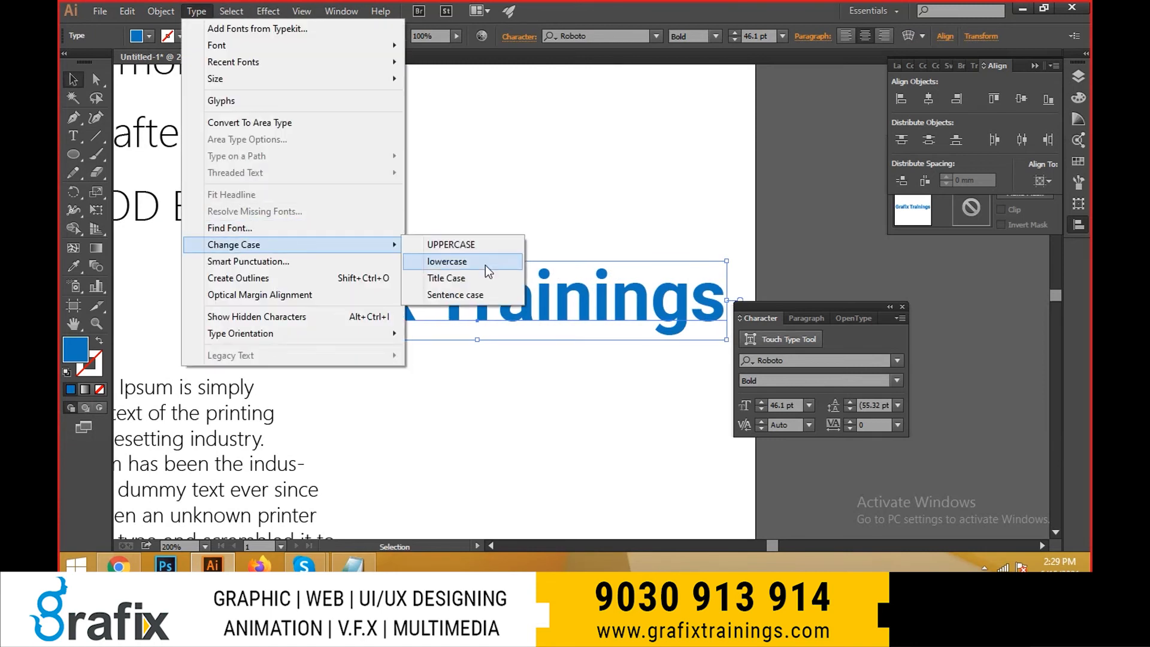
pyautogui.click(472, 298)
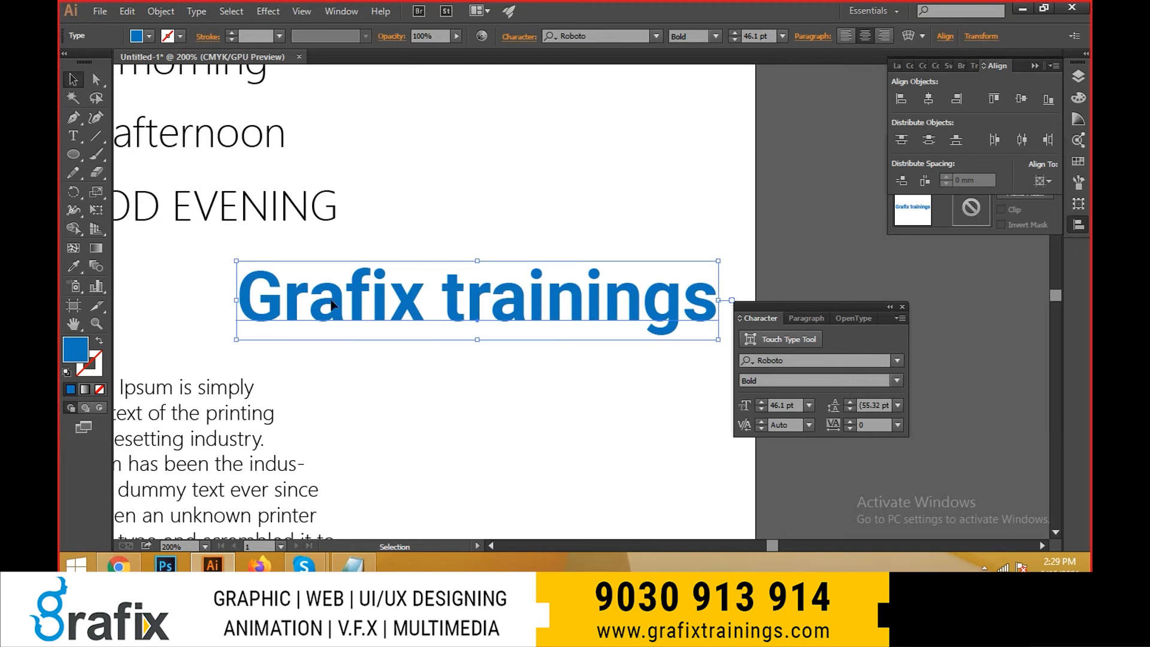
# - Change the case of the "Grafix trainings" text to lowercase
pyautogui.click(197, 10)
pyautogui.moveTo(312, 244)
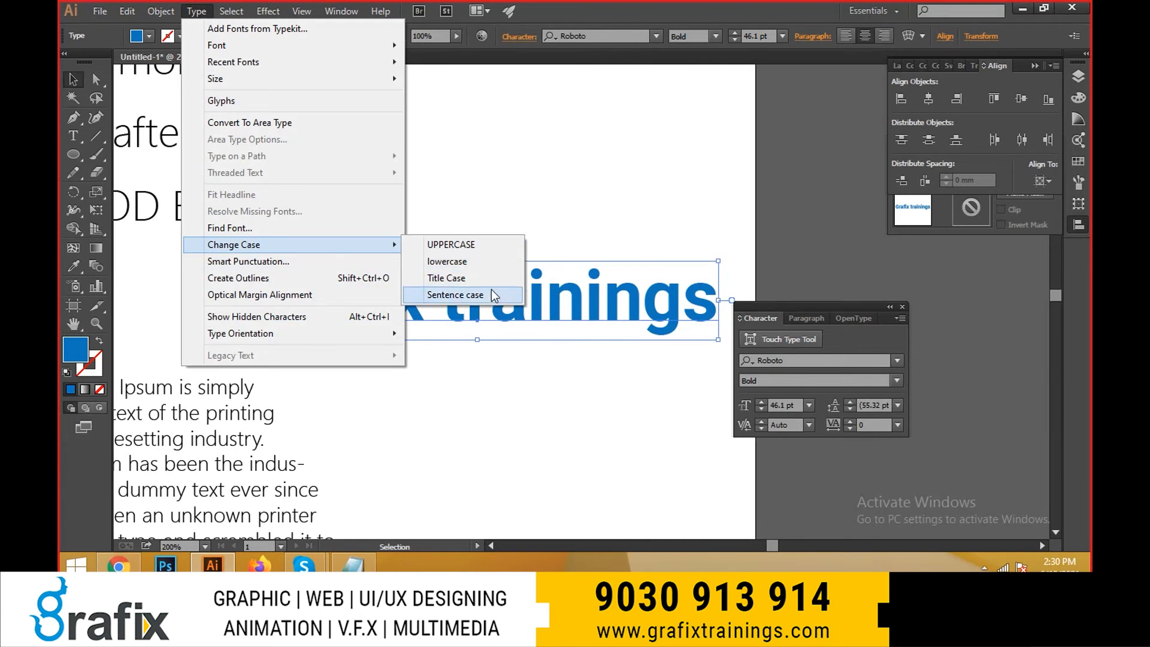
pyautogui.click(479, 261)
# - Shift the "grafix trainings" text slightly left, scale it down to about 43.3 pt and deselect it
pyautogui.moveTo(611, 327); pyautogui.dragTo(597, 327)
pyautogui.press('e')
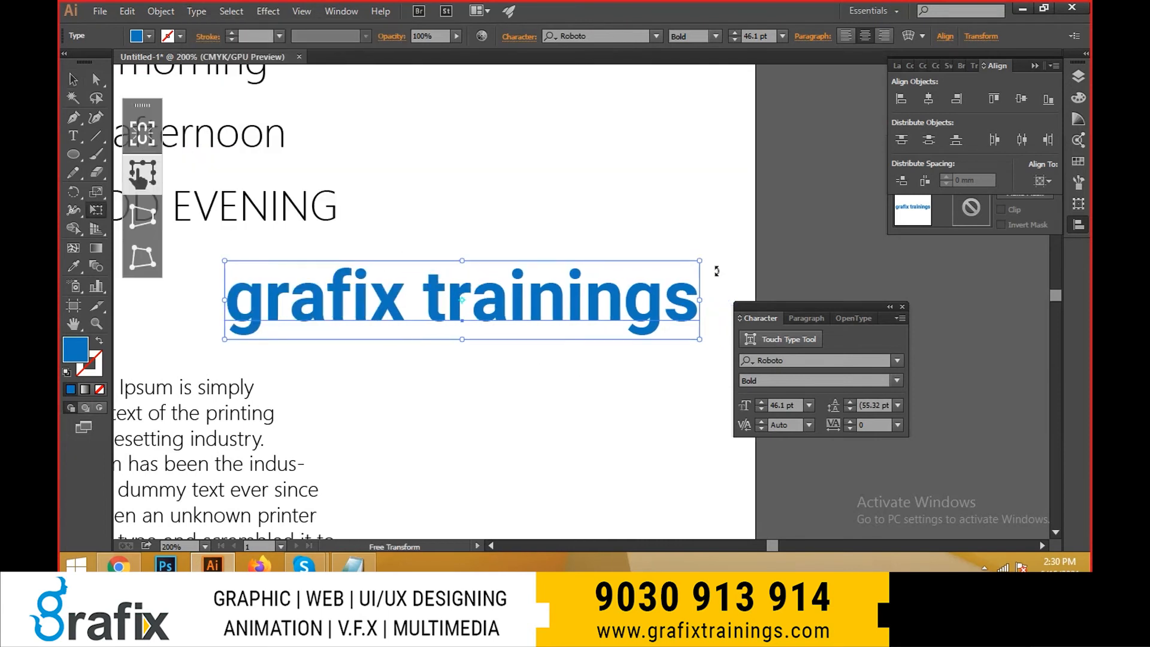
pyautogui.moveTo(698, 262); pyautogui.dragTo(684, 267)
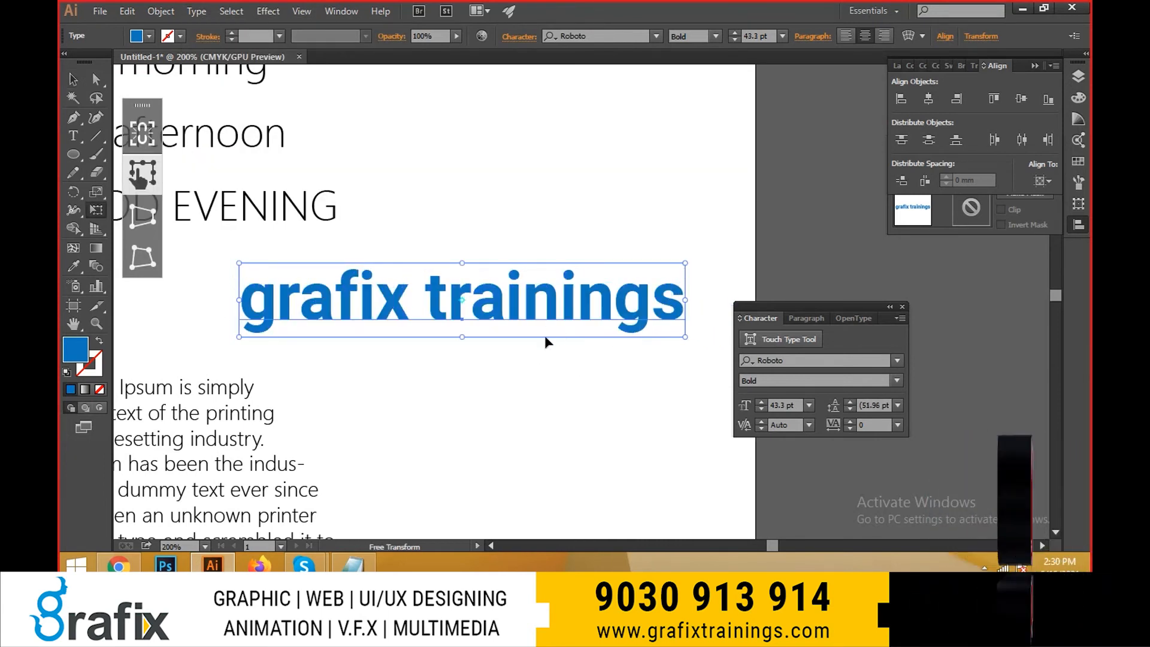
pyautogui.press('v')
pyautogui.click(465, 384)
pyautogui.moveTo(457, 381); pyautogui.dragTo(470, 380)
pyautogui.hotkey('ctrl', '-')
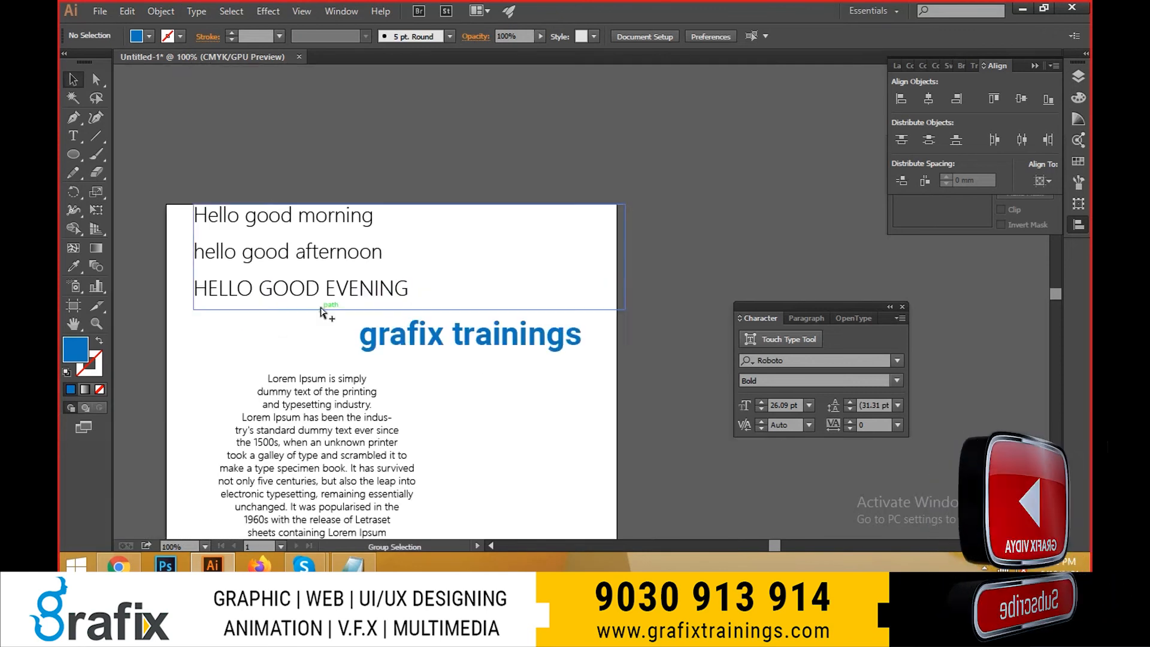
pyautogui.click(308, 288)
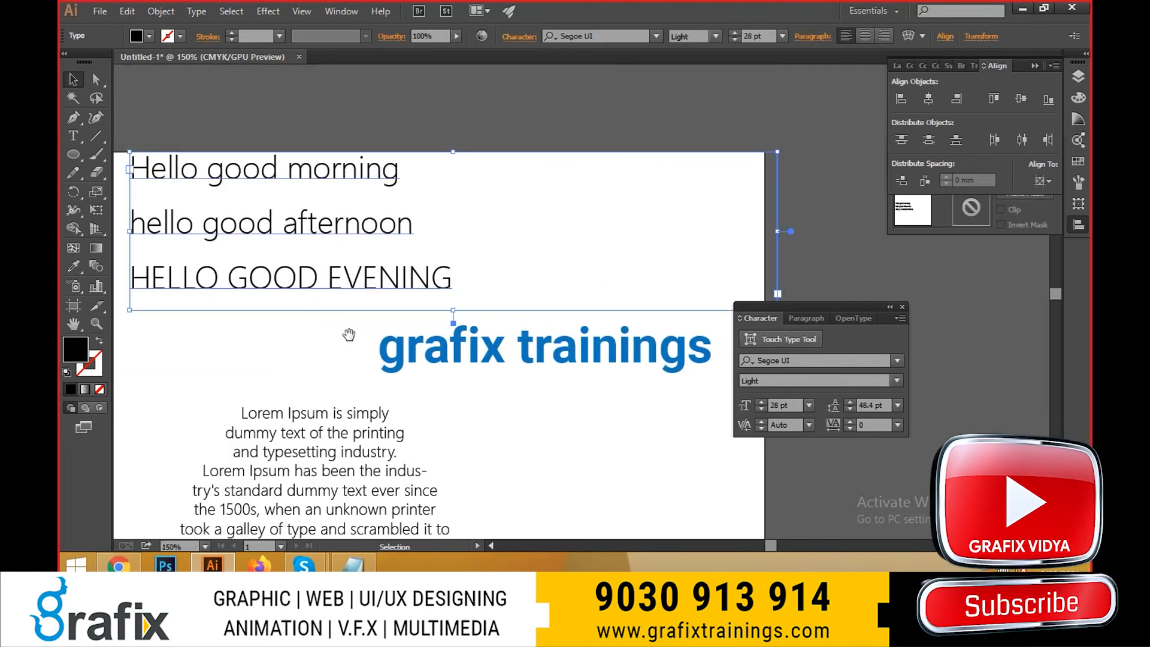
pyautogui.moveTo(349, 334); pyautogui.dragTo(328, 326)
pyautogui.moveTo(416, 358); pyautogui.dragTo(427, 349)
pyautogui.hotkey('ctrl', '+')
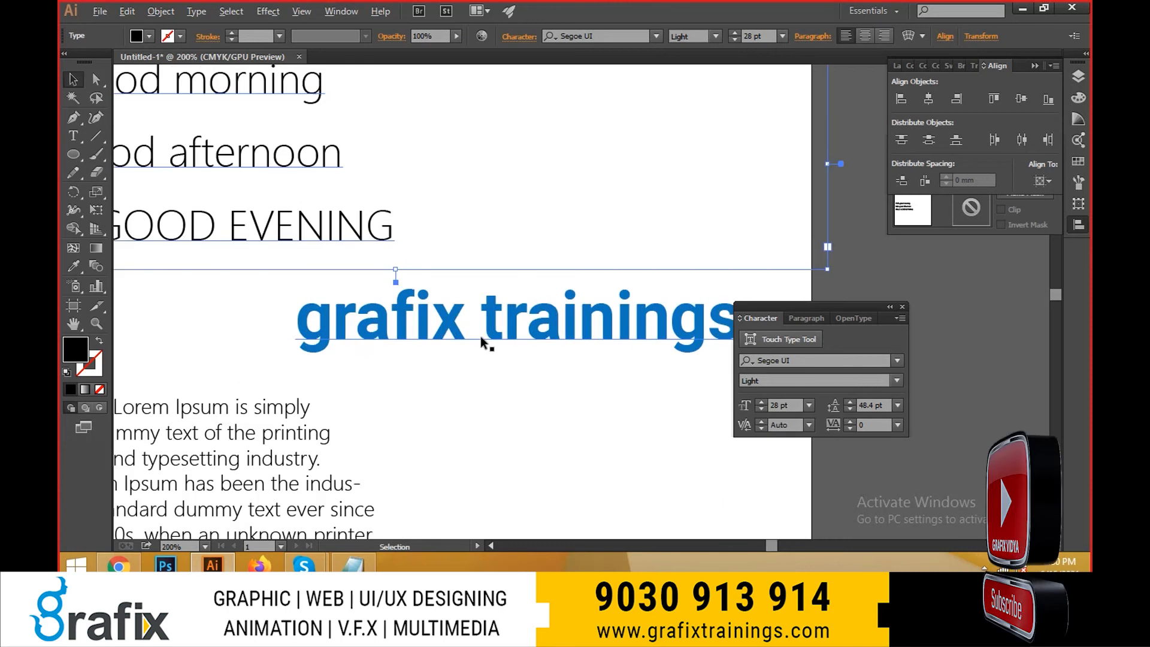
pyautogui.doubleClick(449, 331)
pyautogui.doubleClick(437, 325)
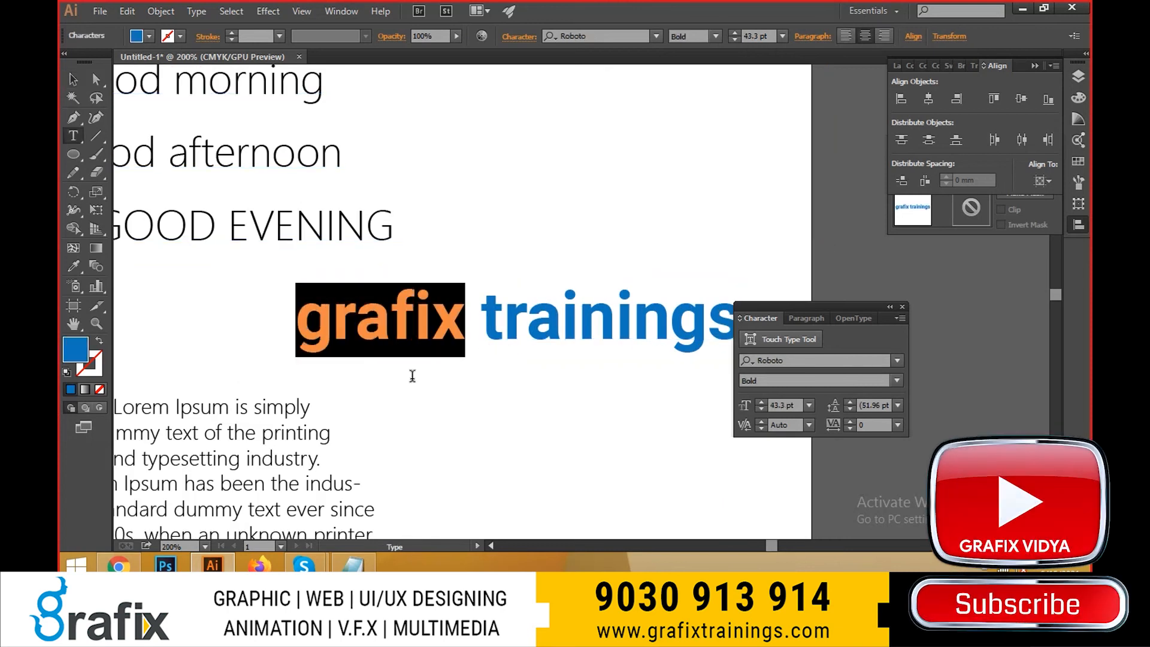
pyautogui.press('Escape')
pyautogui.moveTo(353, 426); pyautogui.dragTo(479, 300)
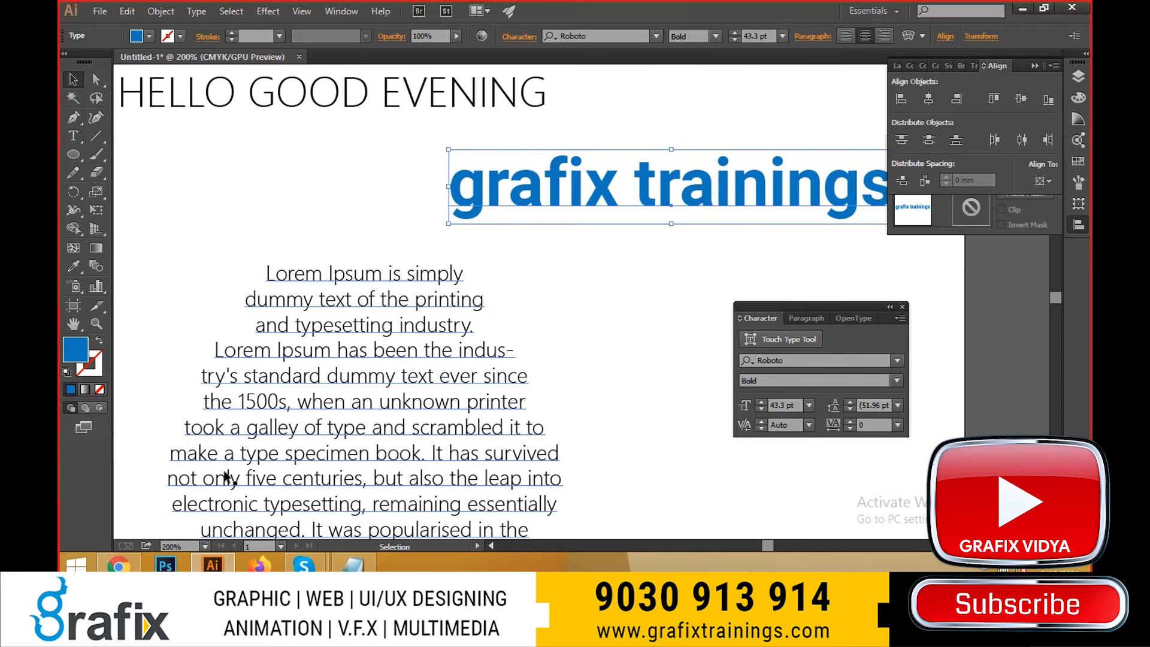
# - Switch to Chrome and search Google for "accenture" in a new tab
pyautogui.click(120, 566)
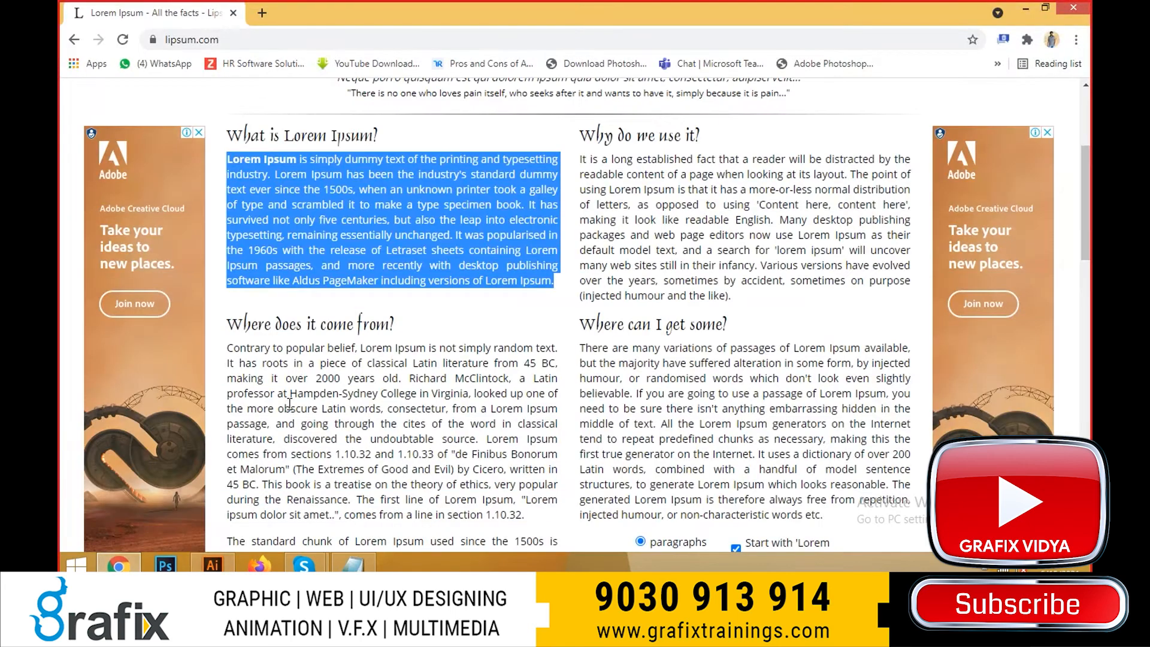
pyautogui.hotkey('ctrl', 't')
pyautogui.write('cc')
pyautogui.press('BackSpace')
pyautogui.press('BackSpace')
pyautogui.write('ac')
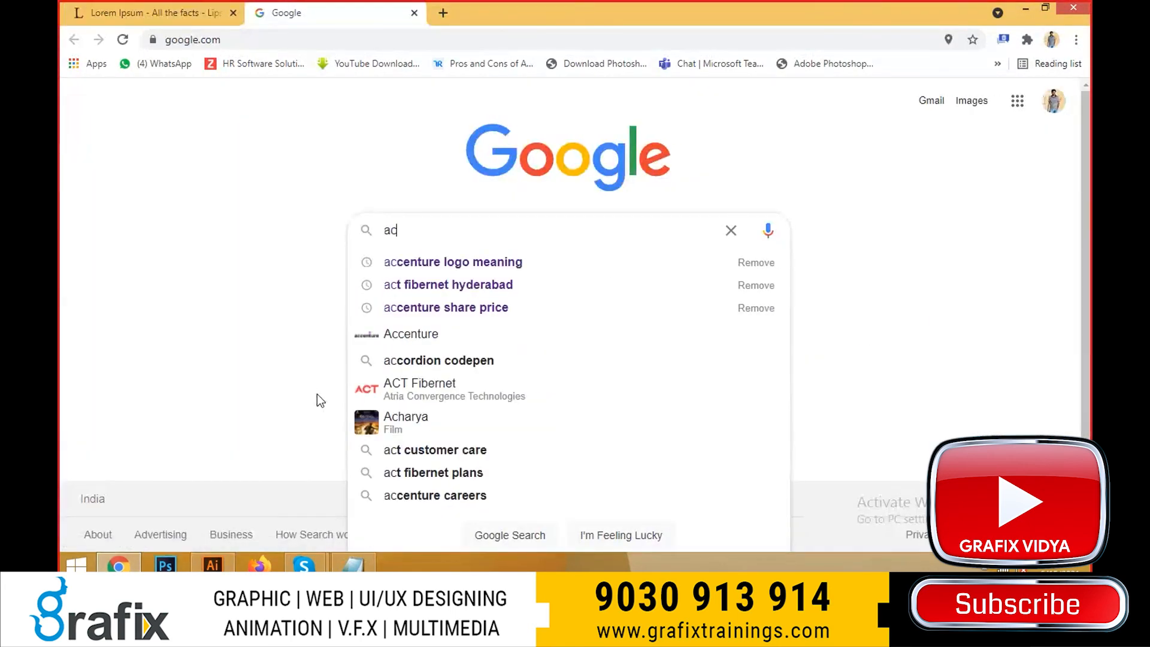
pyautogui.write('ccenture')
pyautogui.press('Return')
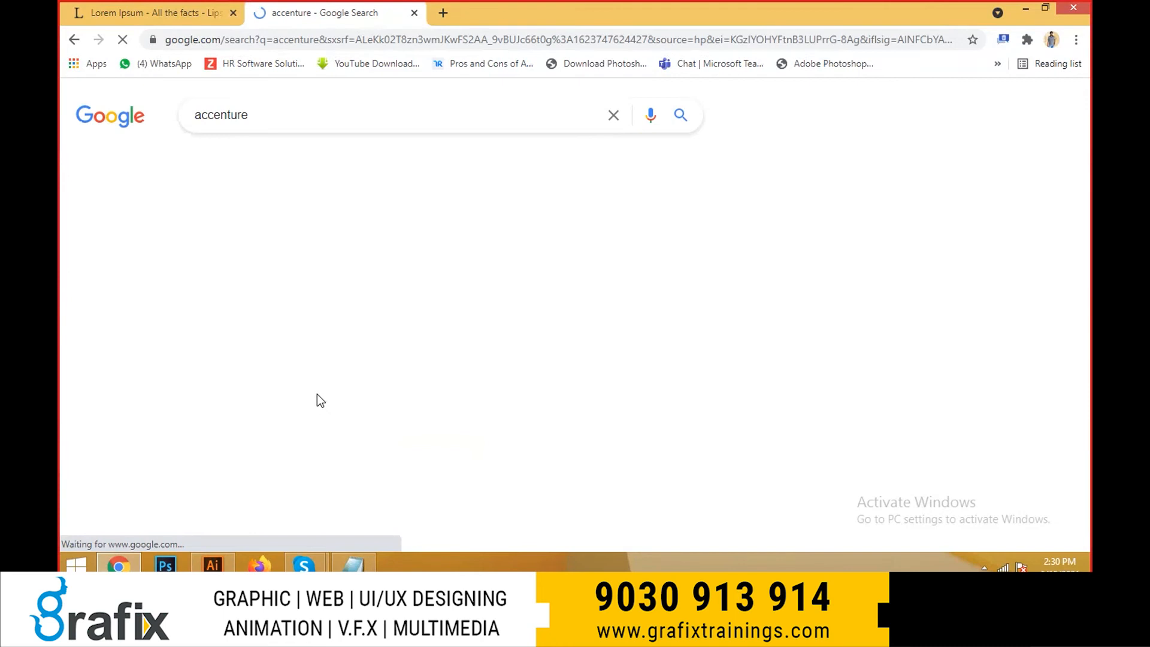
# - Search Google Images for "accenture logo", preview the Steelcase result and return to Illustrator
pyautogui.click(333, 117)
pyautogui.write('log')
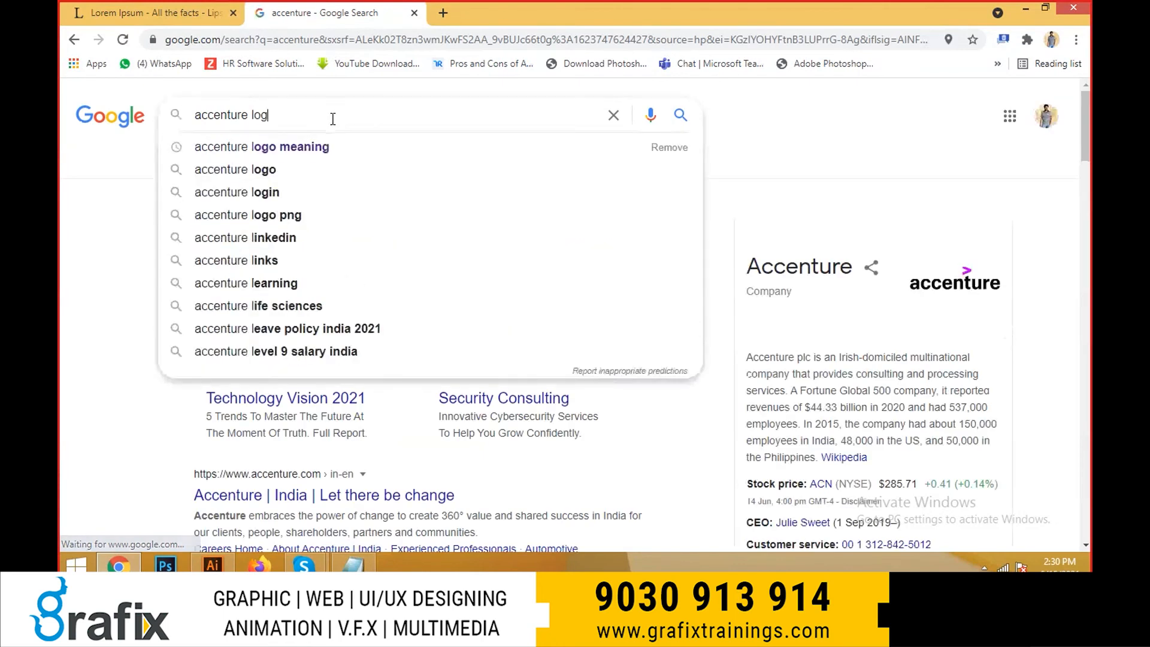
pyautogui.write('o')
pyautogui.press('Return')
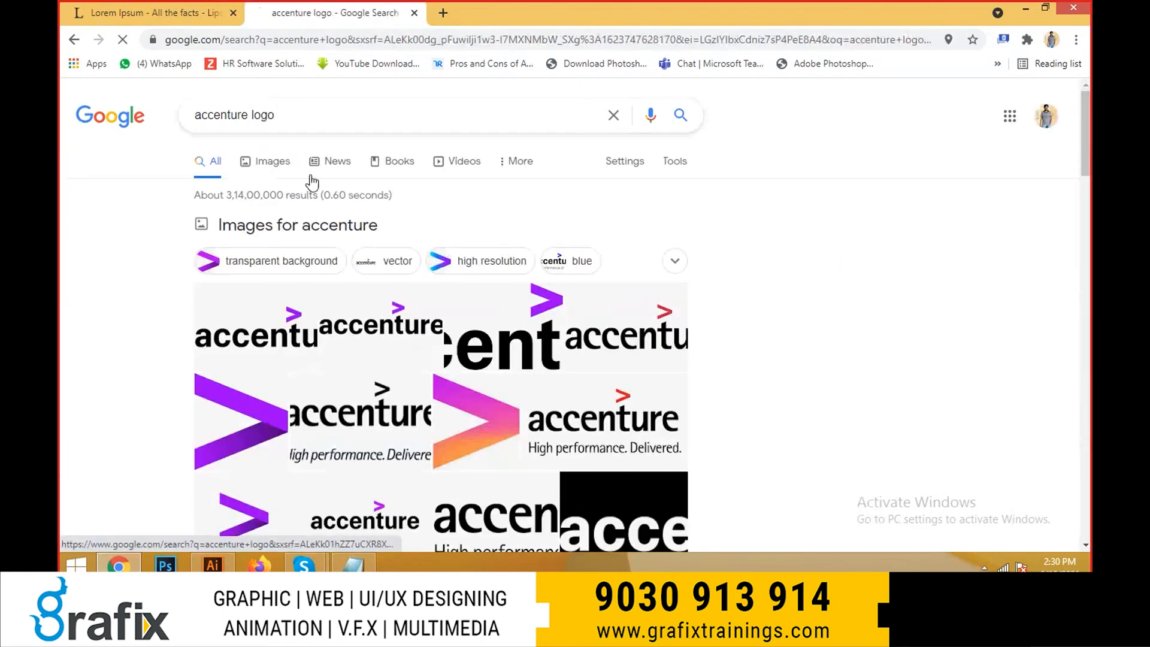
pyautogui.click(312, 182)
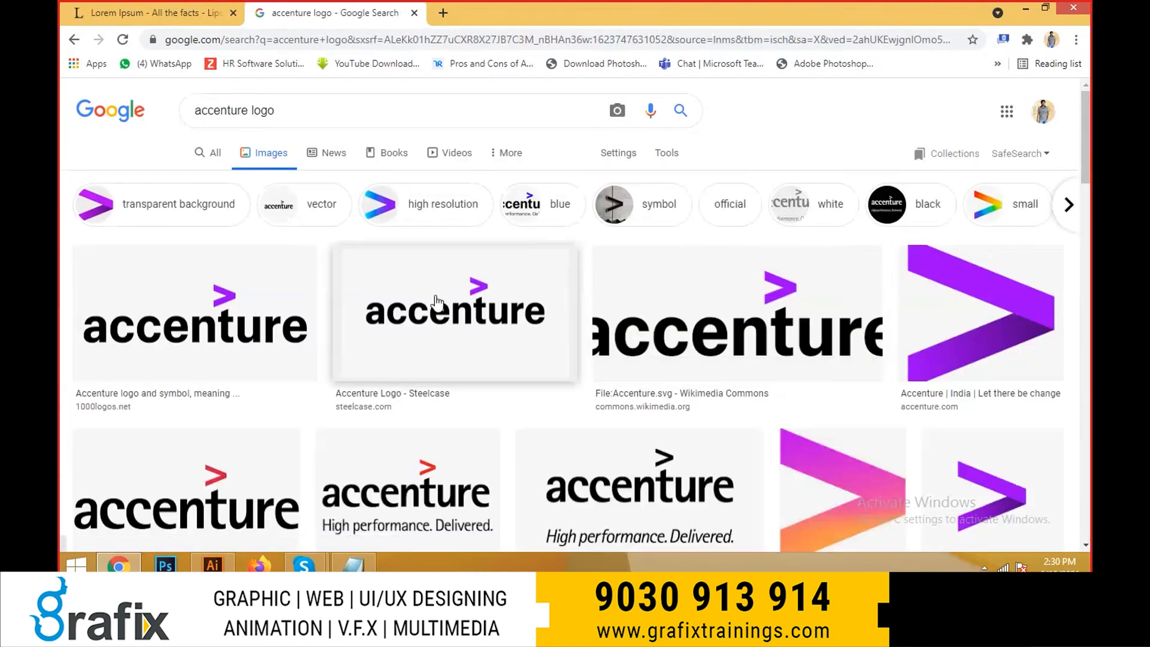
pyautogui.click(436, 301)
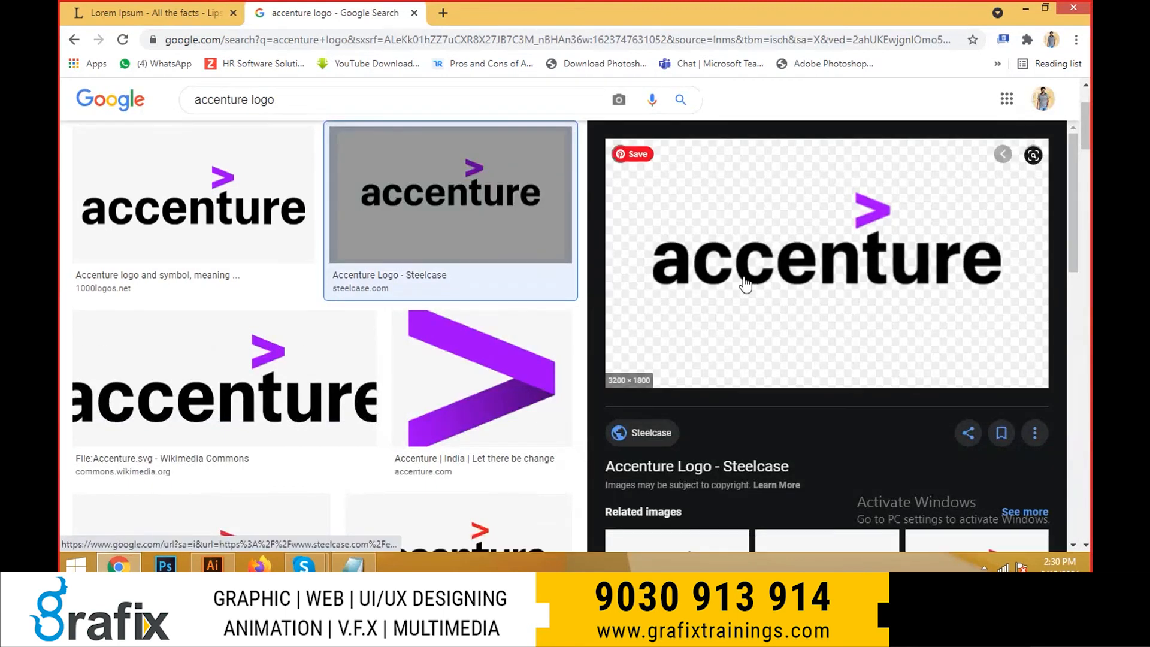
pyautogui.hotkey('alt', 'Tab')
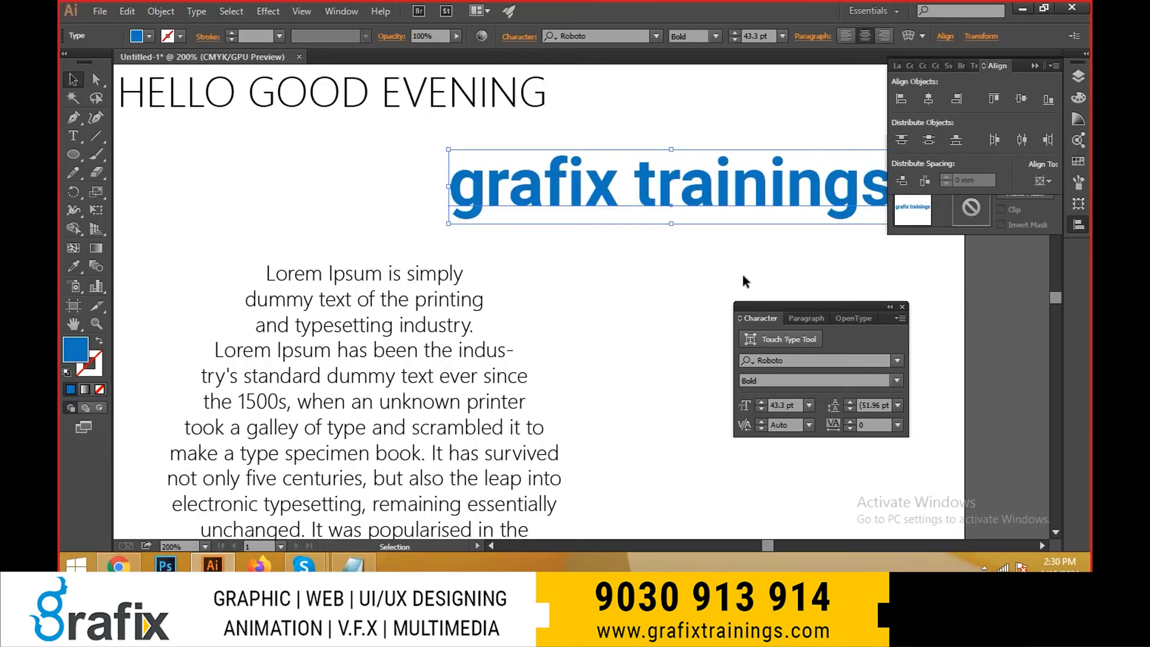
# - Switch to Chrome and search Google Images for "software logos"
pyautogui.hotkey('alt', 'Tab')
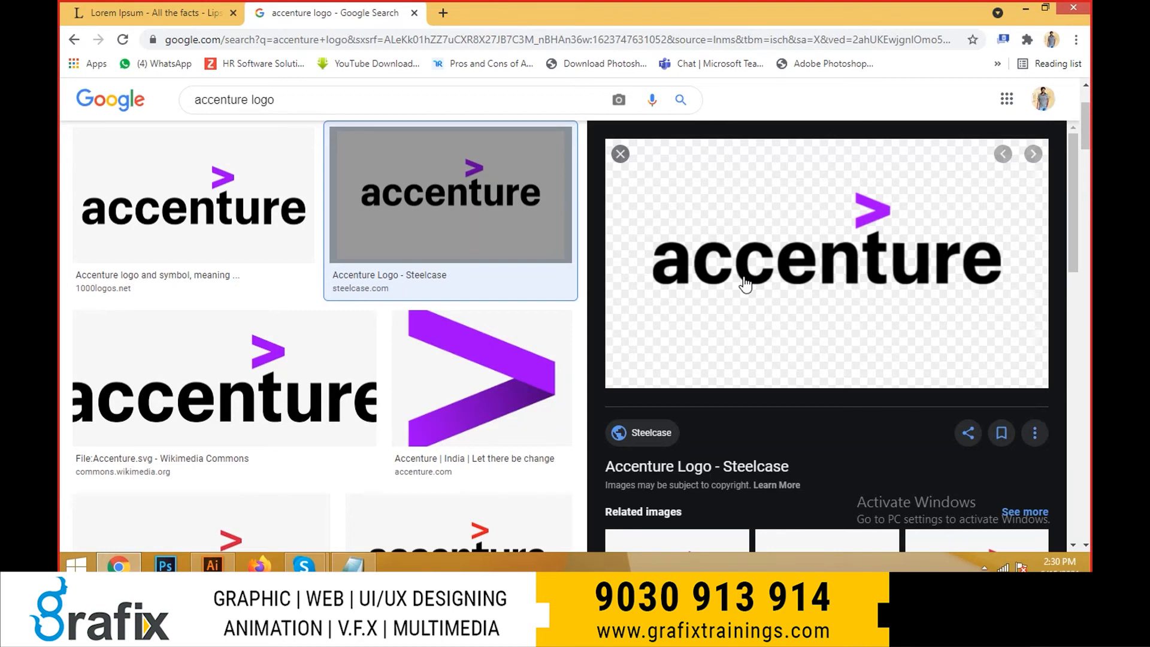
pyautogui.scroll(2, 359, 155)
pyautogui.tripleClick(308, 108)
pyautogui.write('sof')
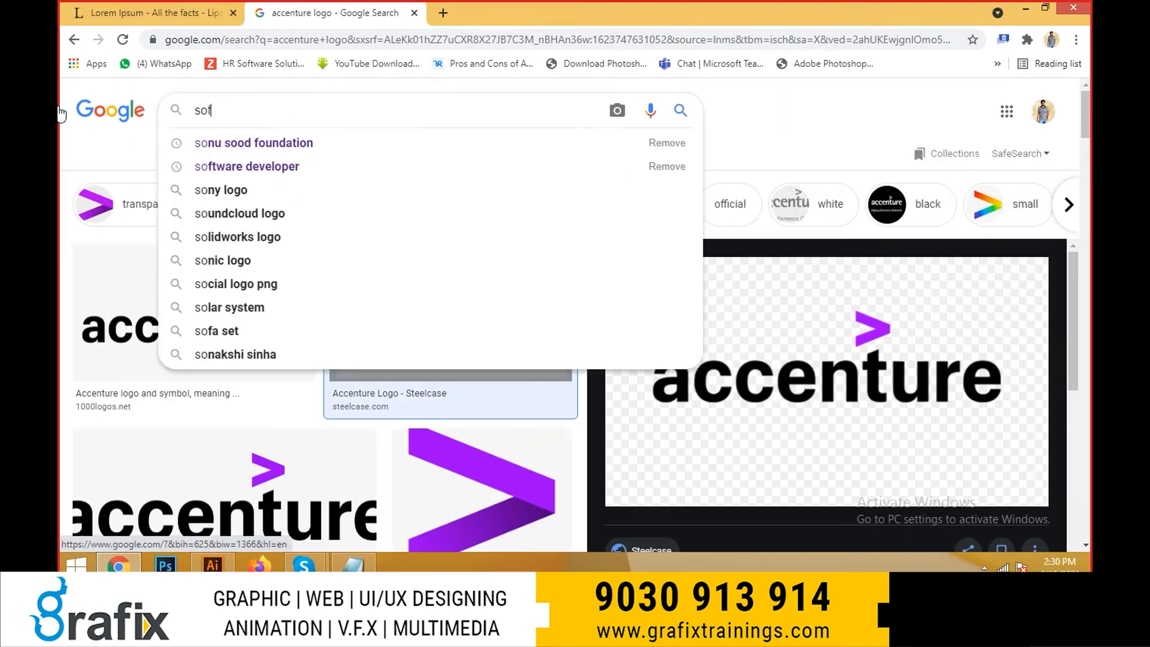
pyautogui.write('tware logos')
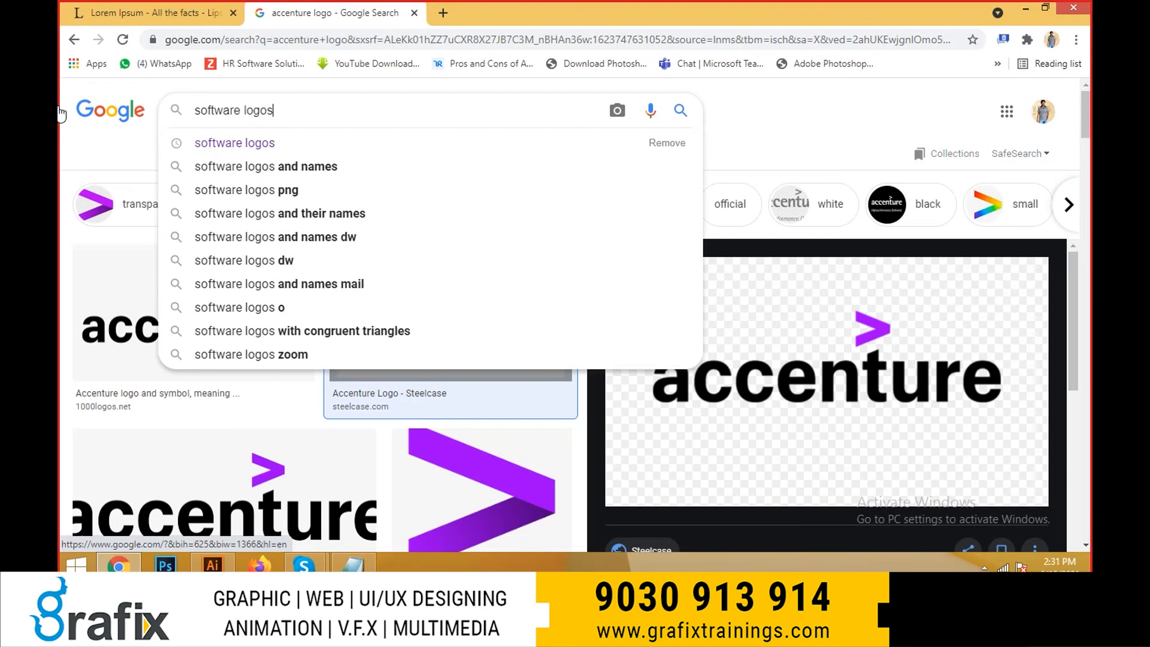
pyautogui.press('Return')
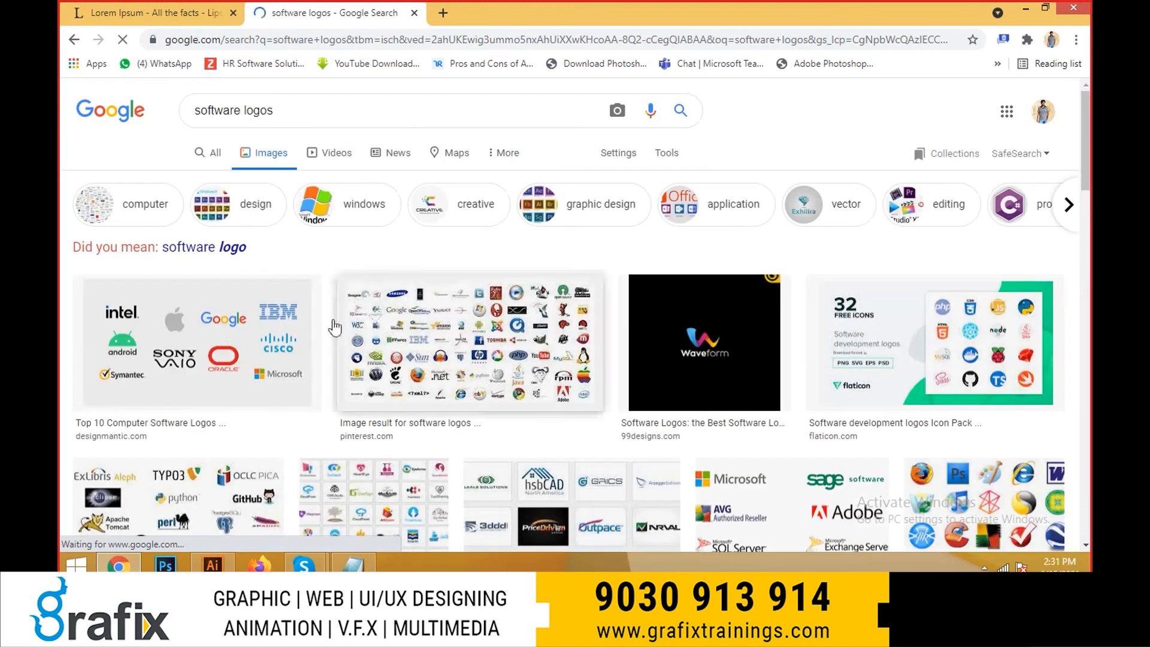
# - Preview the DesignMantic and Pinterest logo collections, then return to the DesignMantic result and browse its related images
pyautogui.click(312, 327)
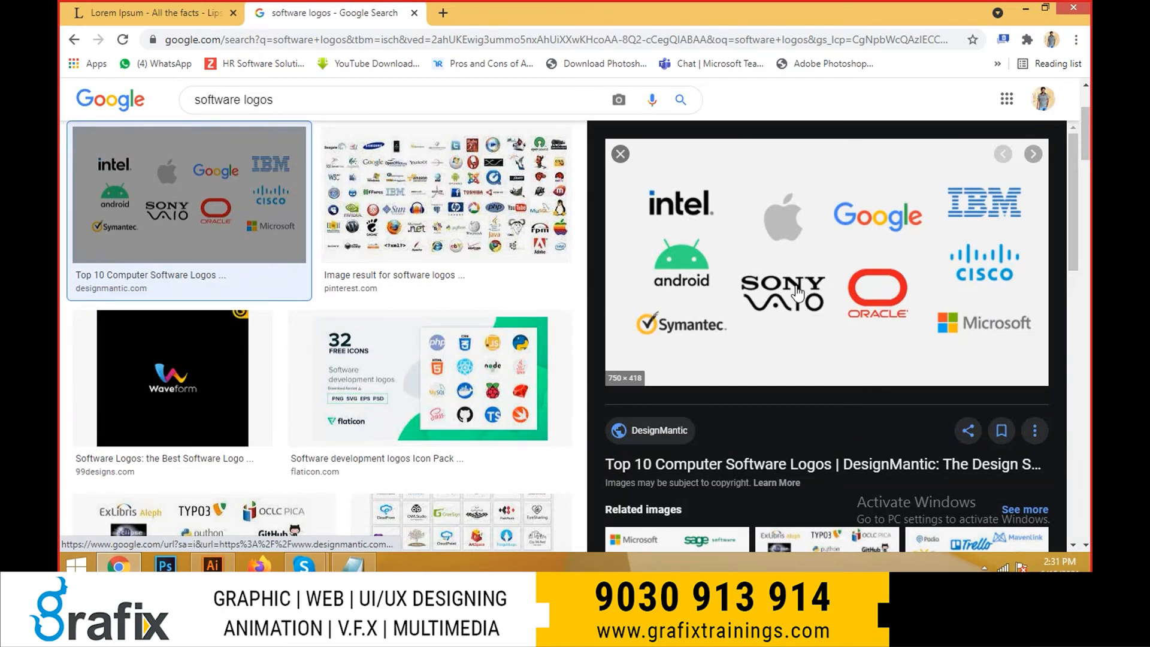
pyautogui.scroll(-5, 796, 296)
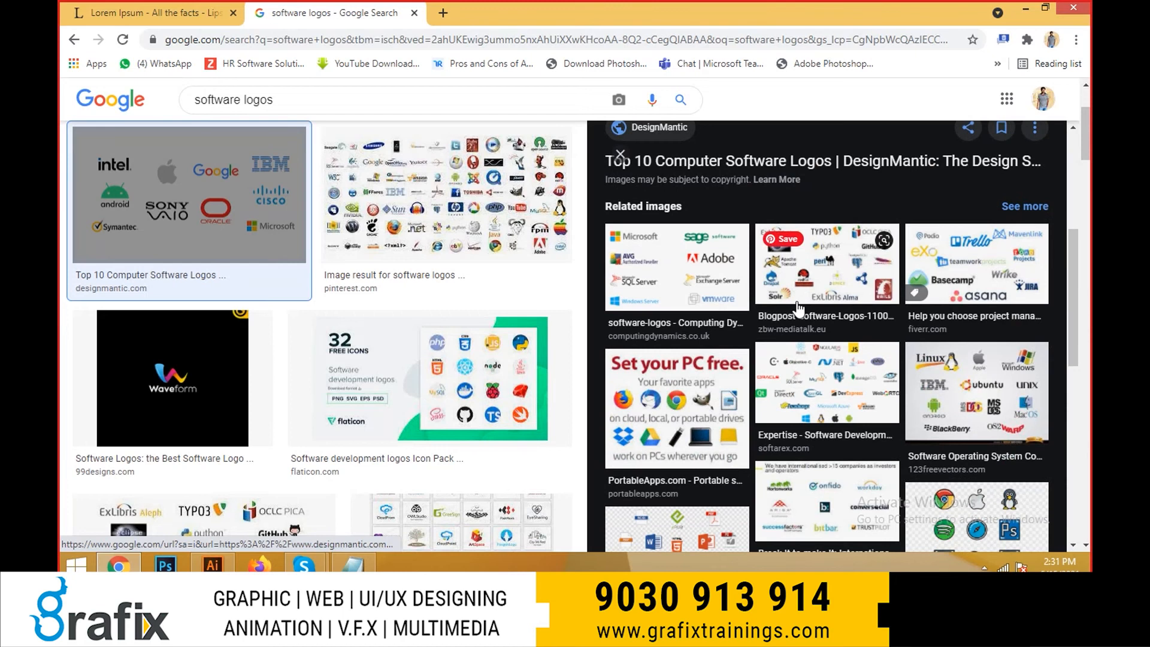
pyautogui.click(509, 240)
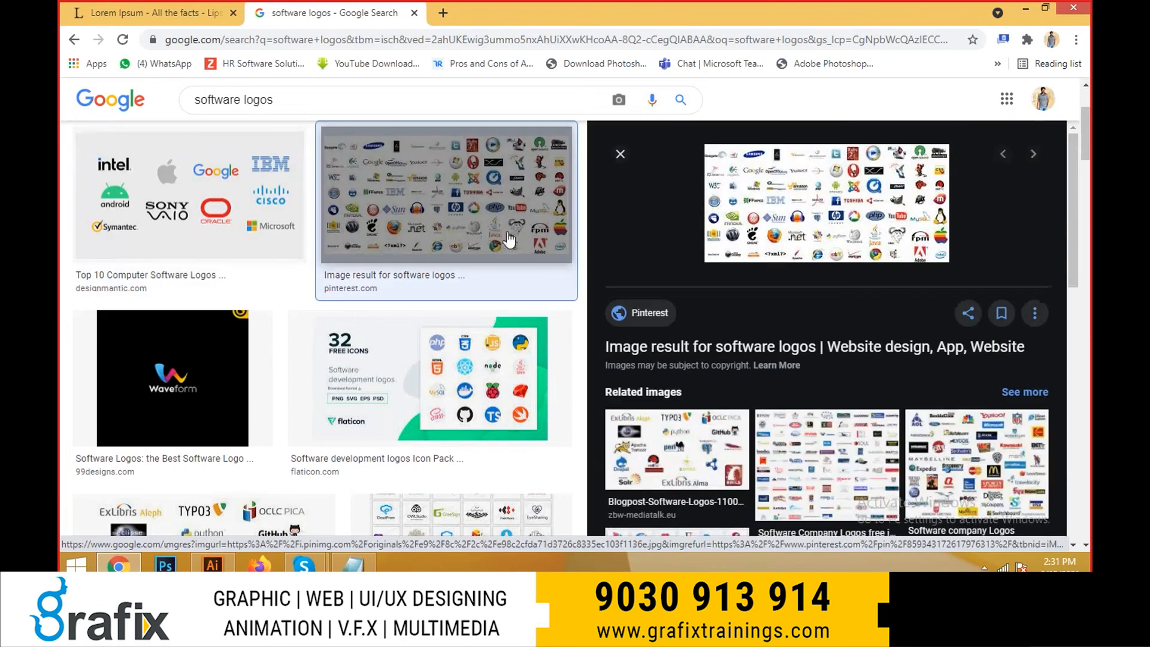
pyautogui.click(270, 240)
pyautogui.scroll(-5, 743, 301)
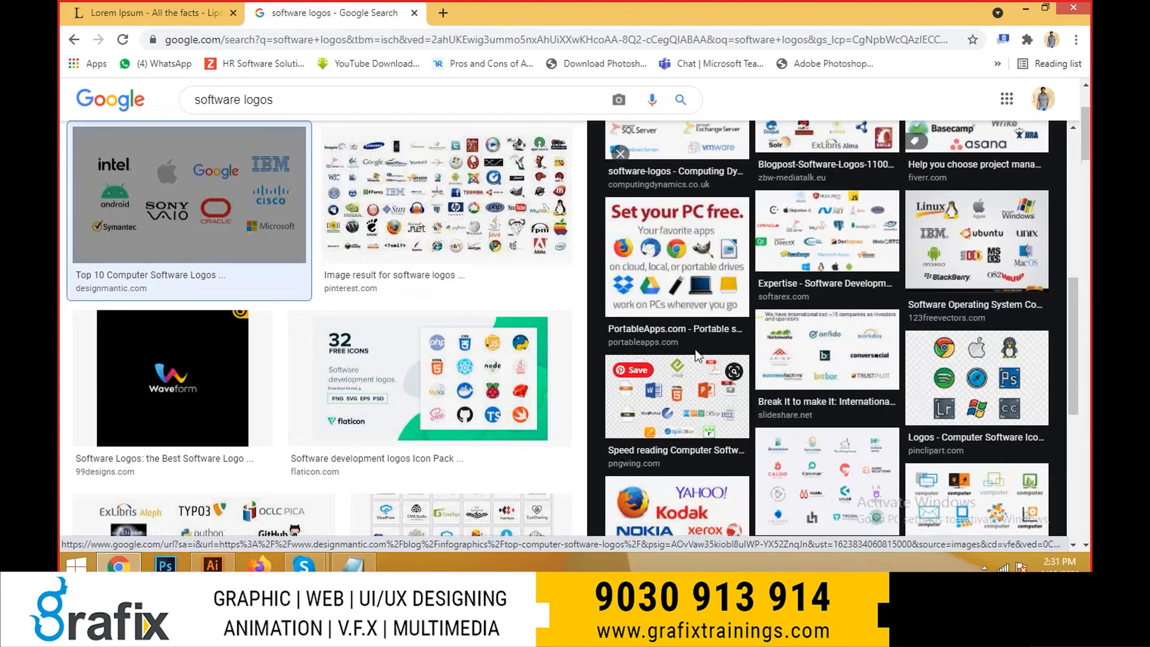
# - Open the related 123FreeVectors operating system logos image and examine the lettering of its logos and the related images
pyautogui.click(946, 260)
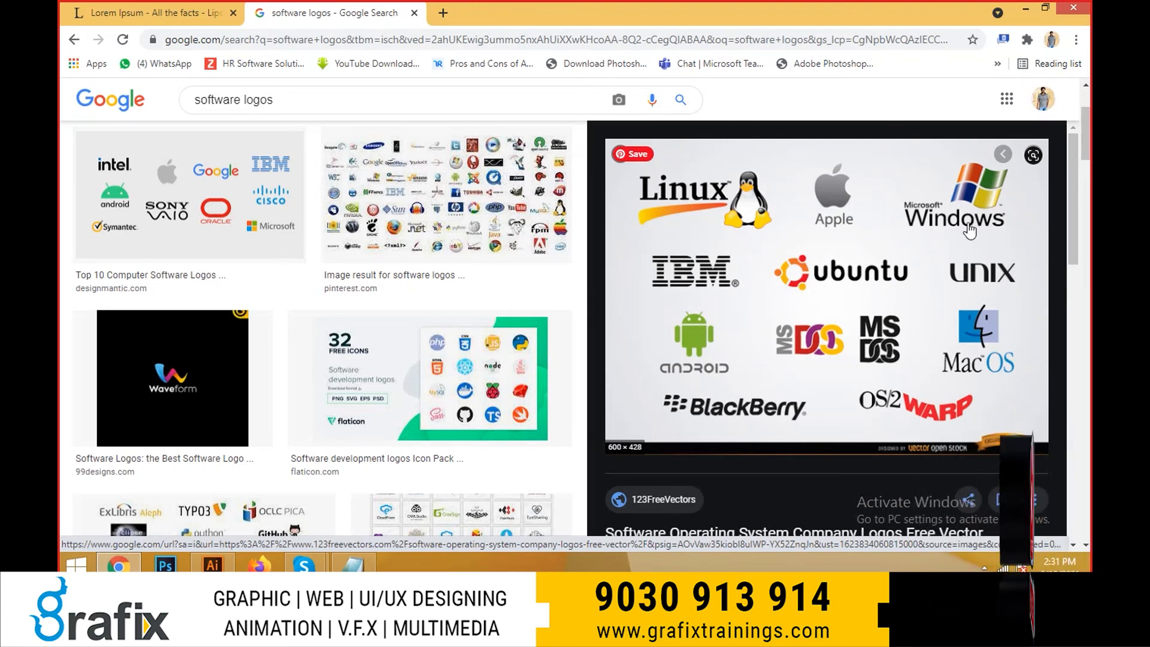
pyautogui.scroll(-3, 856, 269)
pyautogui.scroll(-3, 839, 287)
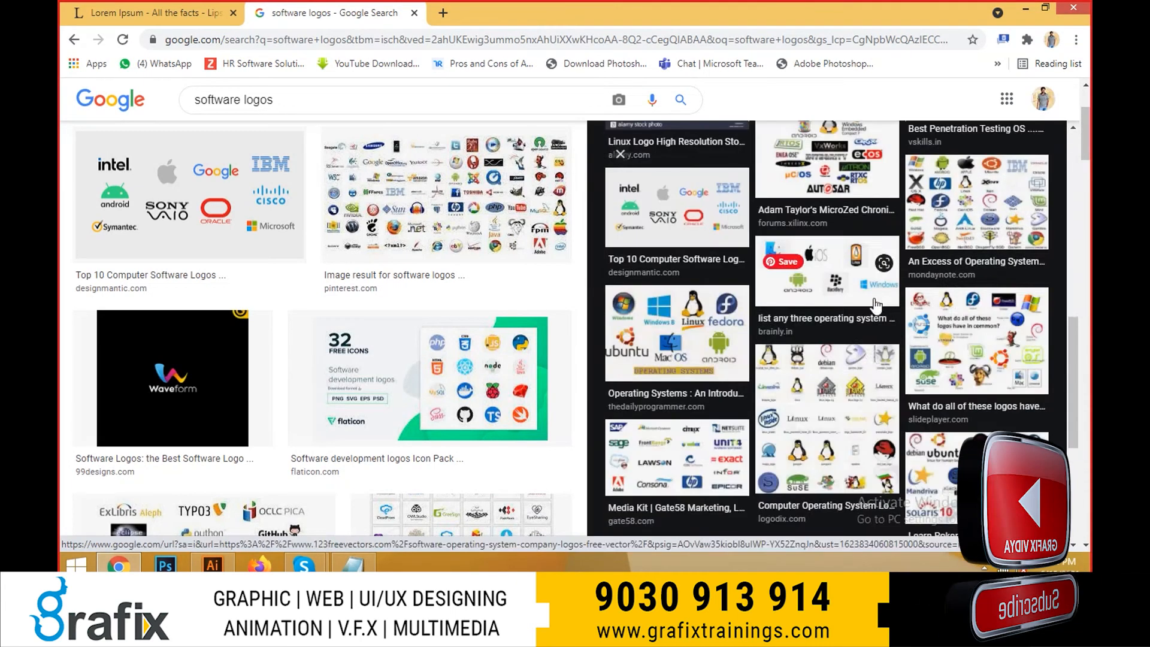
pyautogui.scroll(5, 724, 237)
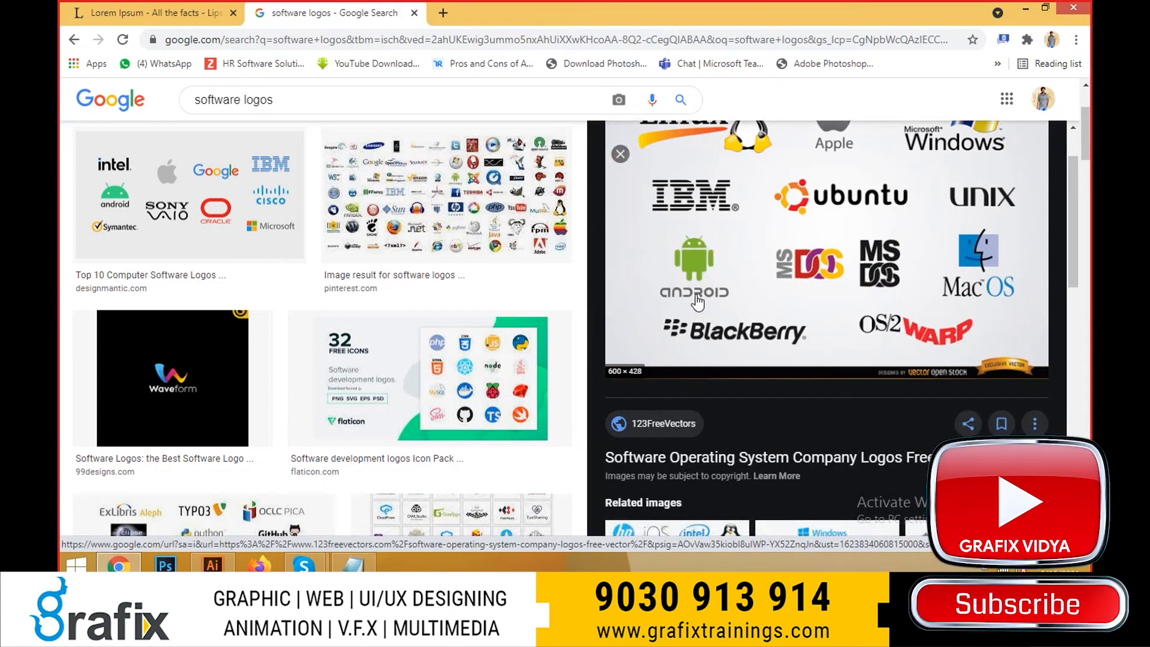
pyautogui.scroll(-2, 697, 302)
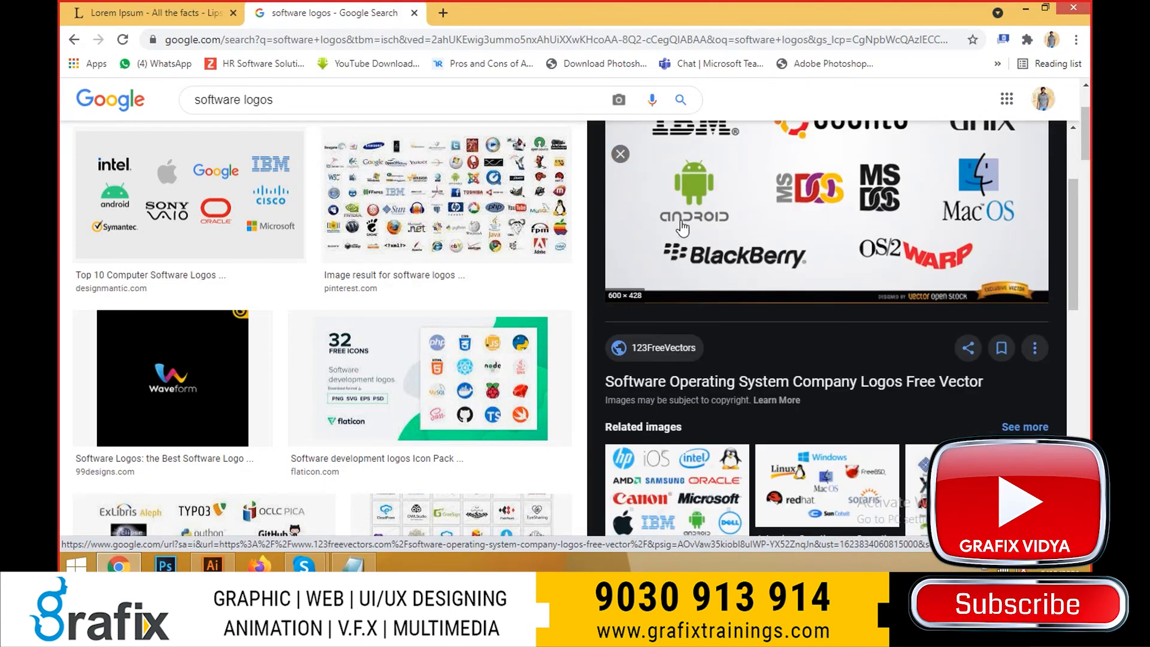
pyautogui.scroll(-3, 683, 234)
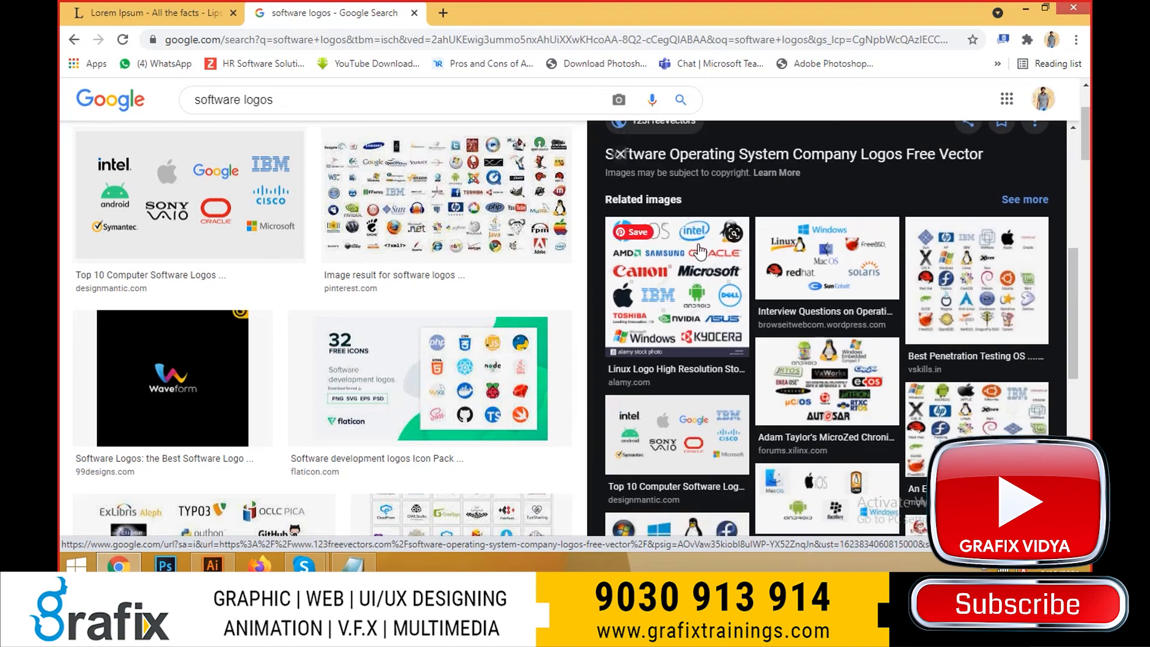
pyautogui.scroll(5, 689, 240)
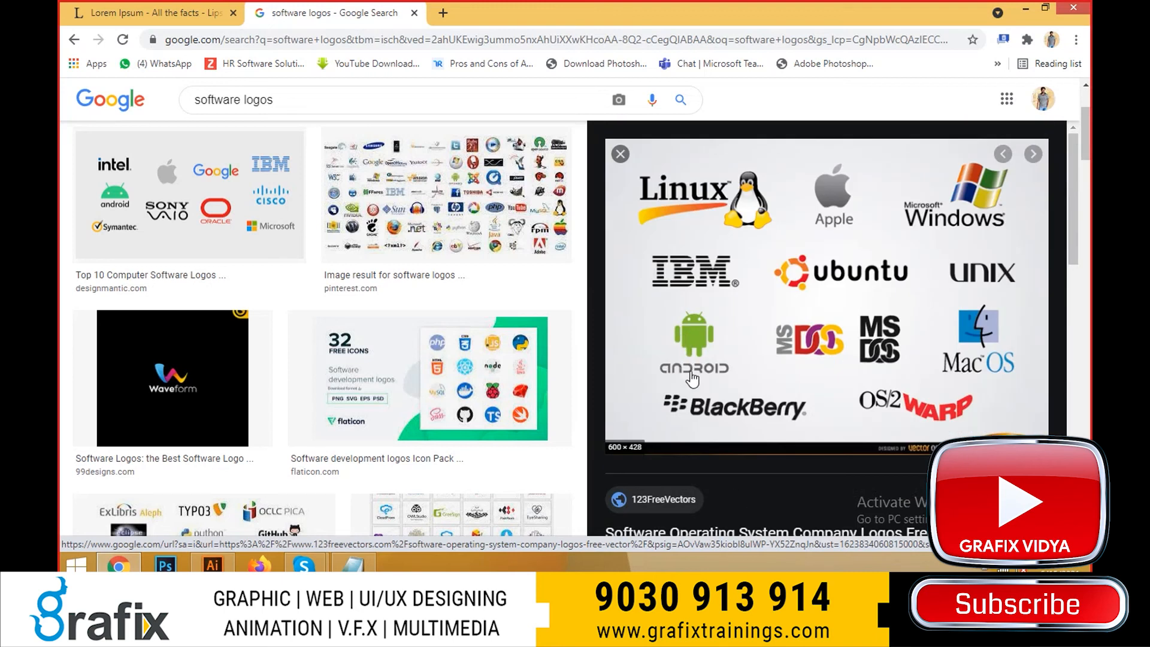
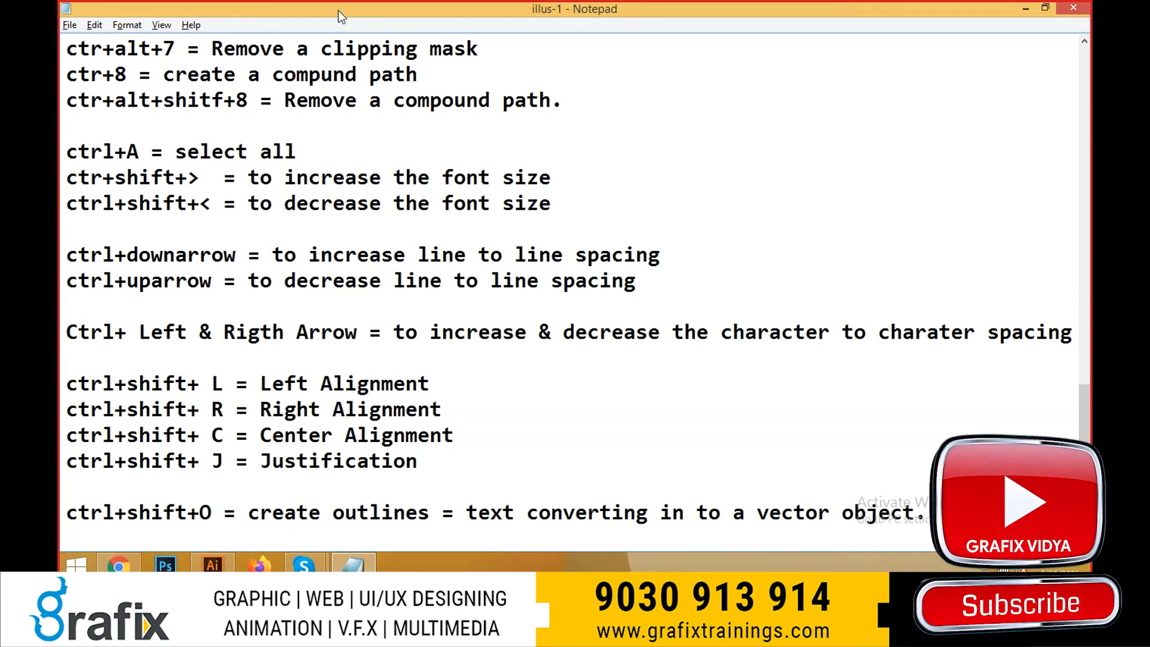
# - Highlight the create outlines shortcut line in the Notepad notes
pyautogui.moveTo(79, 512); pyautogui.dragTo(861, 552)
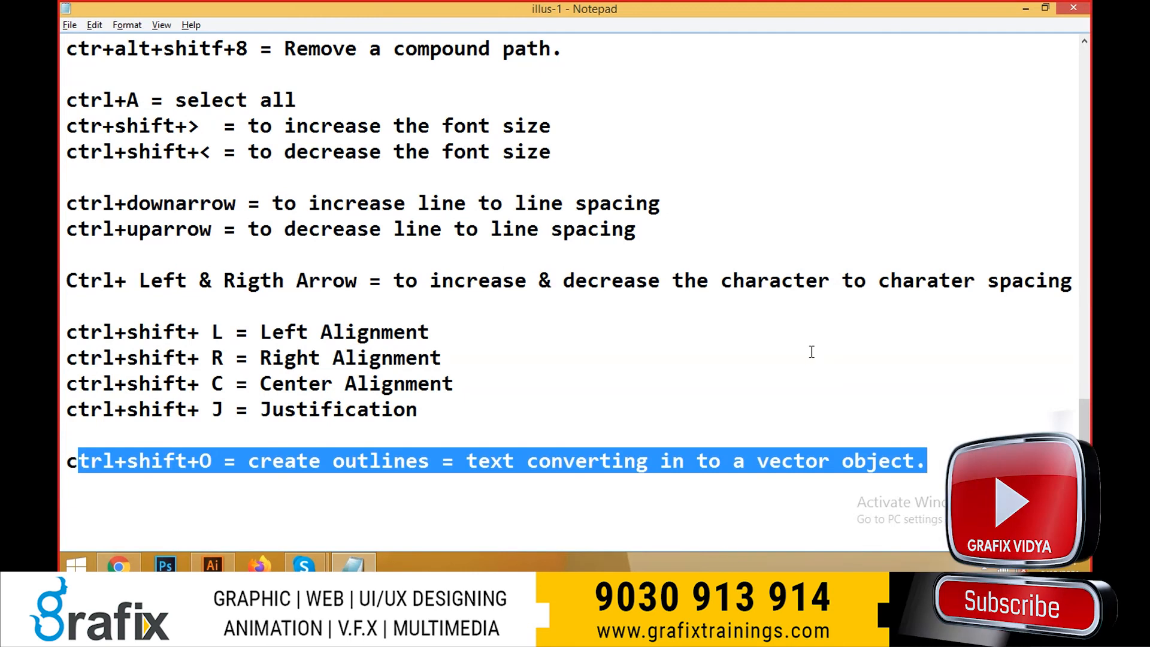
pyautogui.click(772, 402)
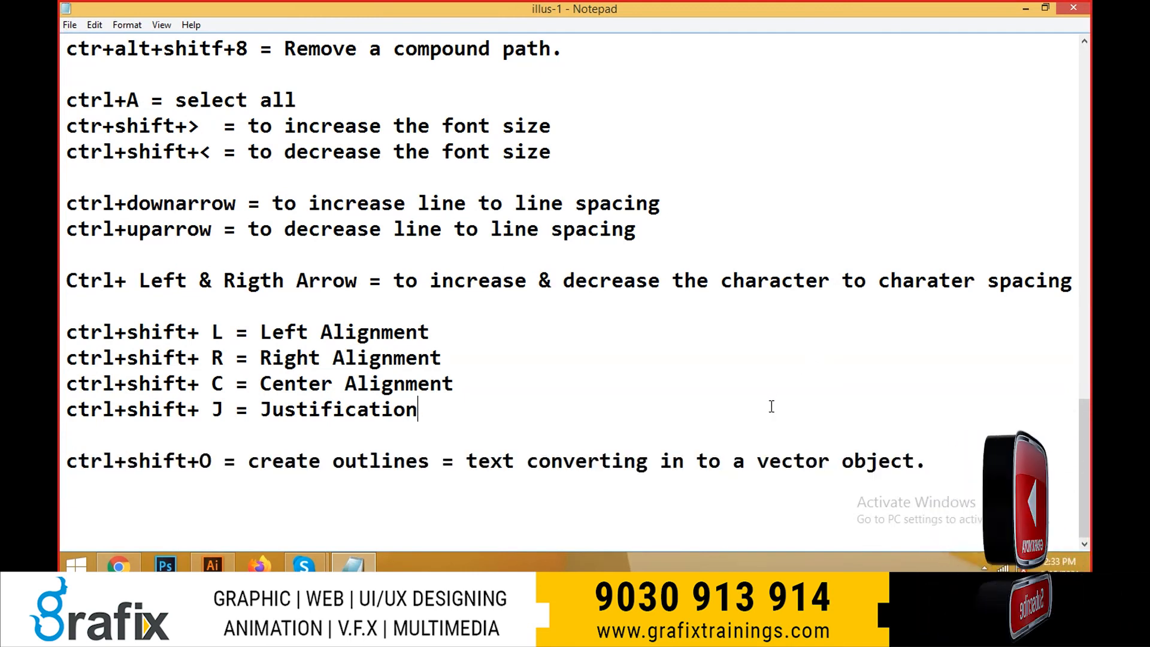
pyautogui.moveTo(928, 461); pyautogui.dragTo(60, 466)
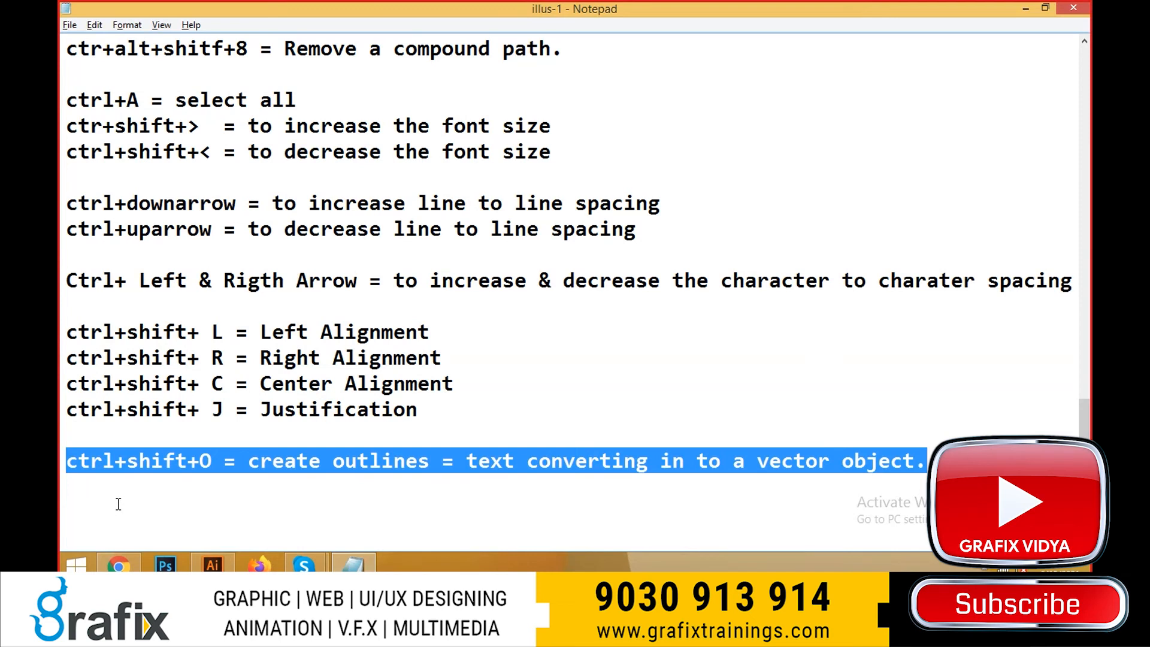
# - Switch to Illustrator and inspect the anchor points of the lower outlined GRAFIX group
pyautogui.hotkey('alt', 'Tab')
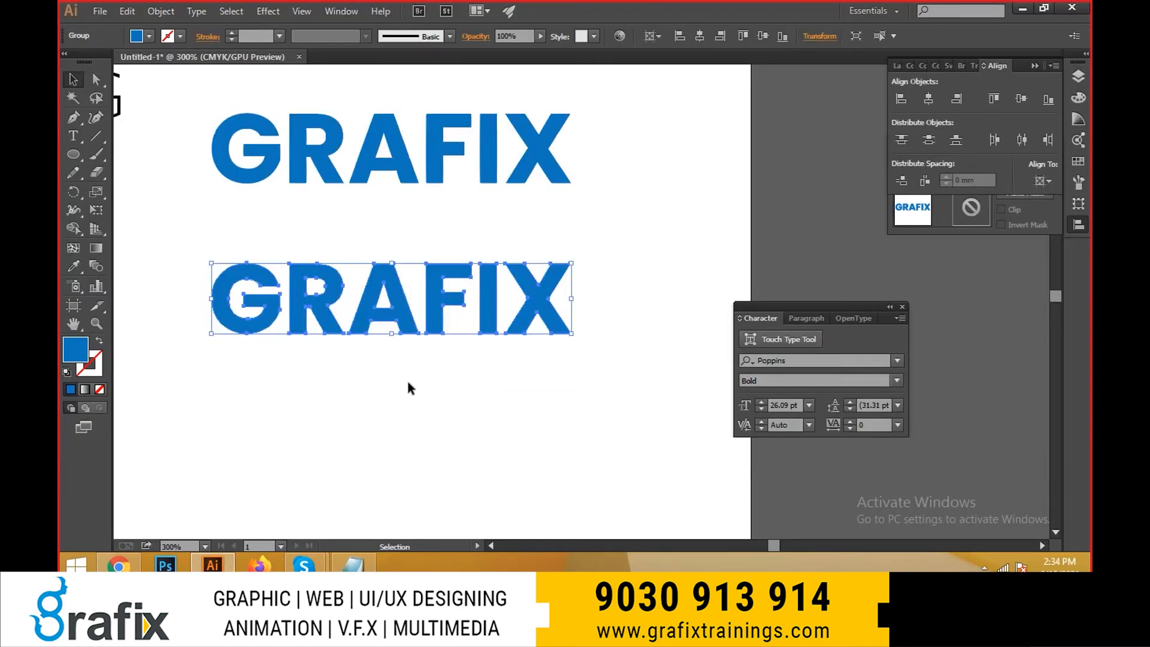
pyautogui.click(408, 387)
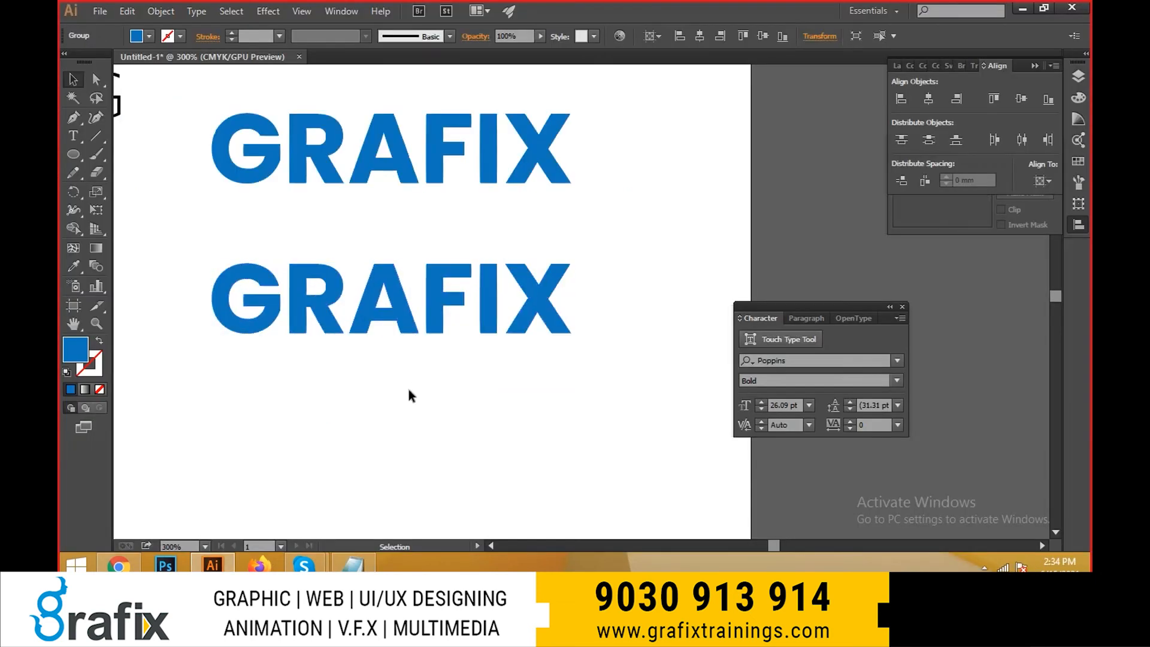
pyautogui.moveTo(395, 390); pyautogui.dragTo(391, 378)
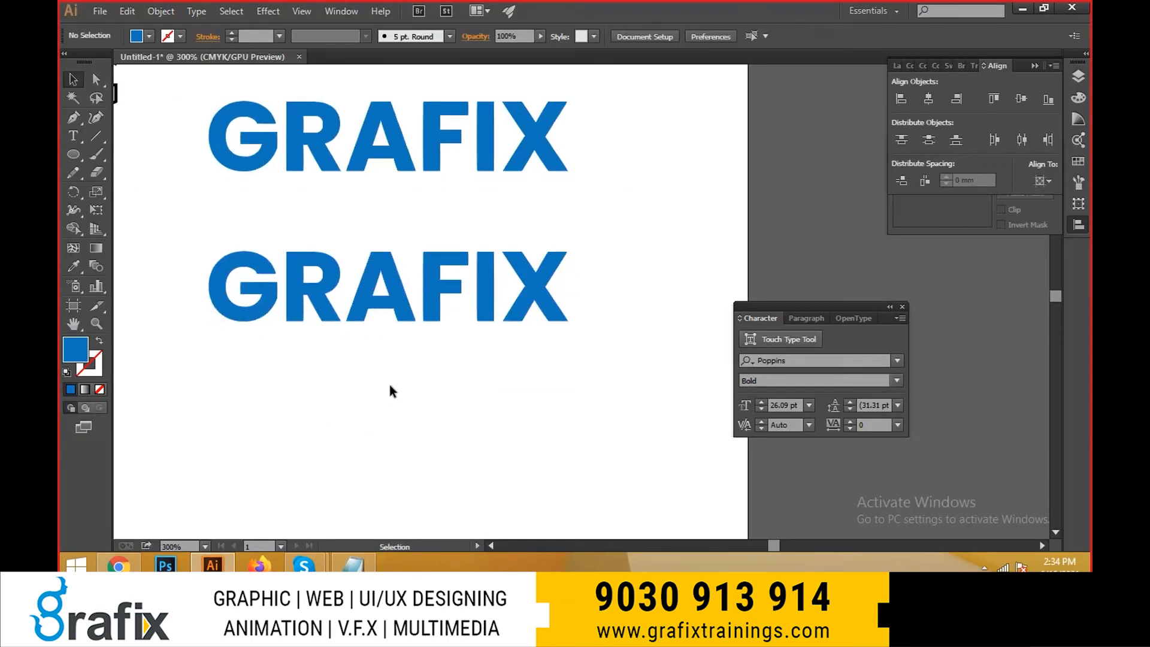
pyautogui.moveTo(377, 390); pyautogui.dragTo(419, 373)
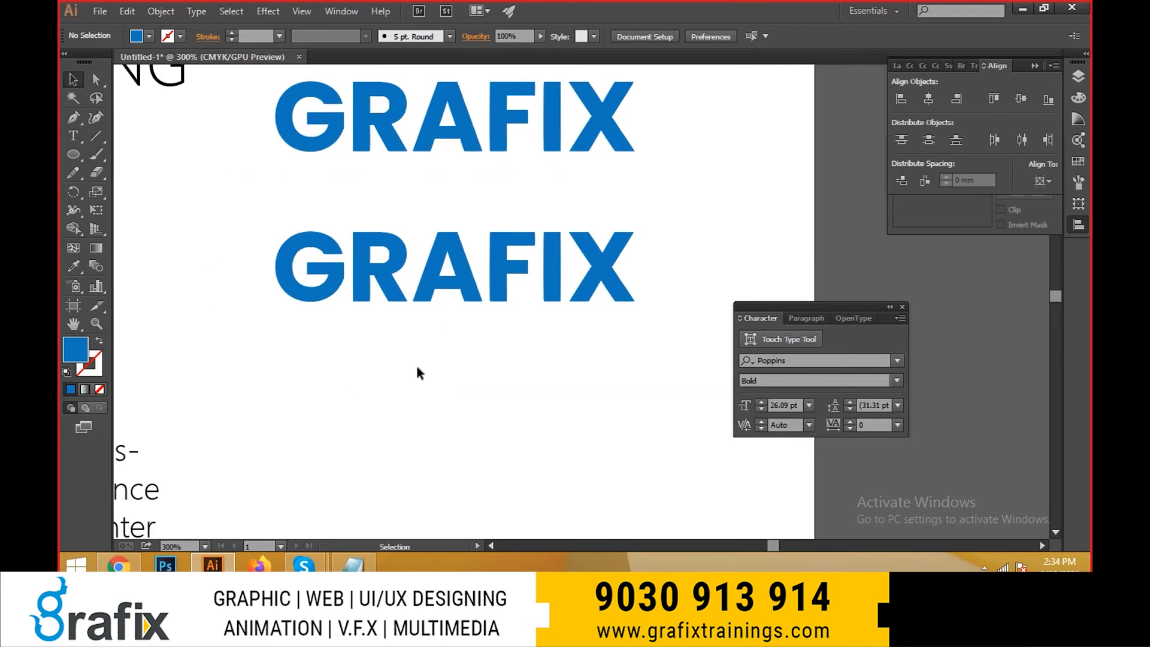
pyautogui.click(497, 289)
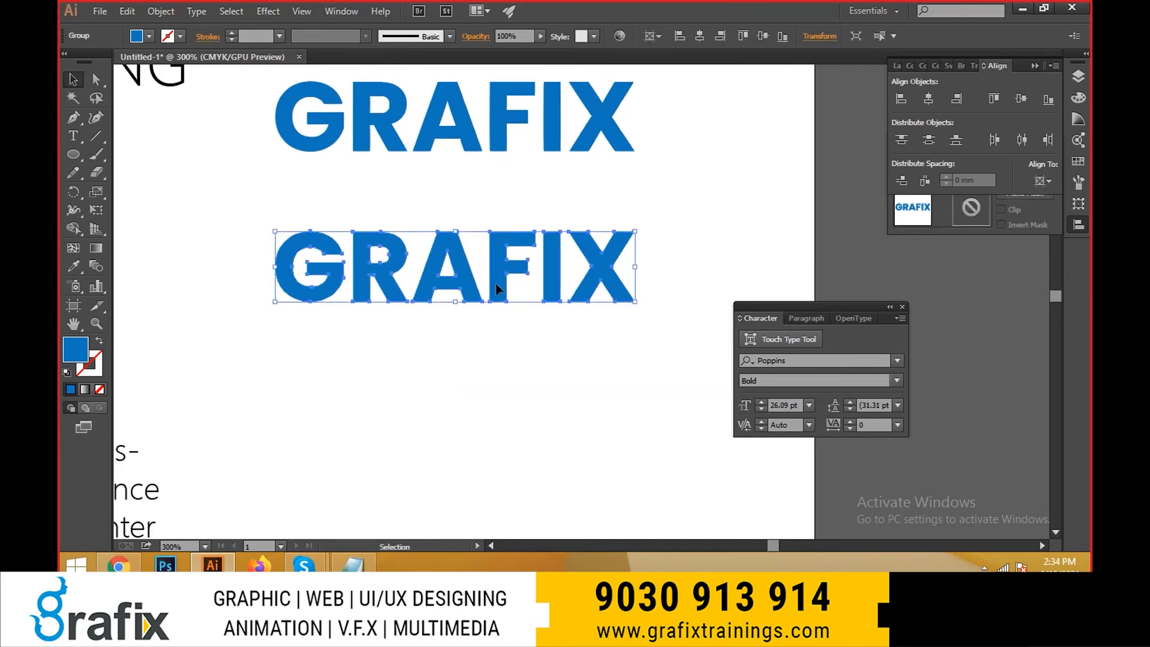
pyautogui.scroll(1, 545, 274)
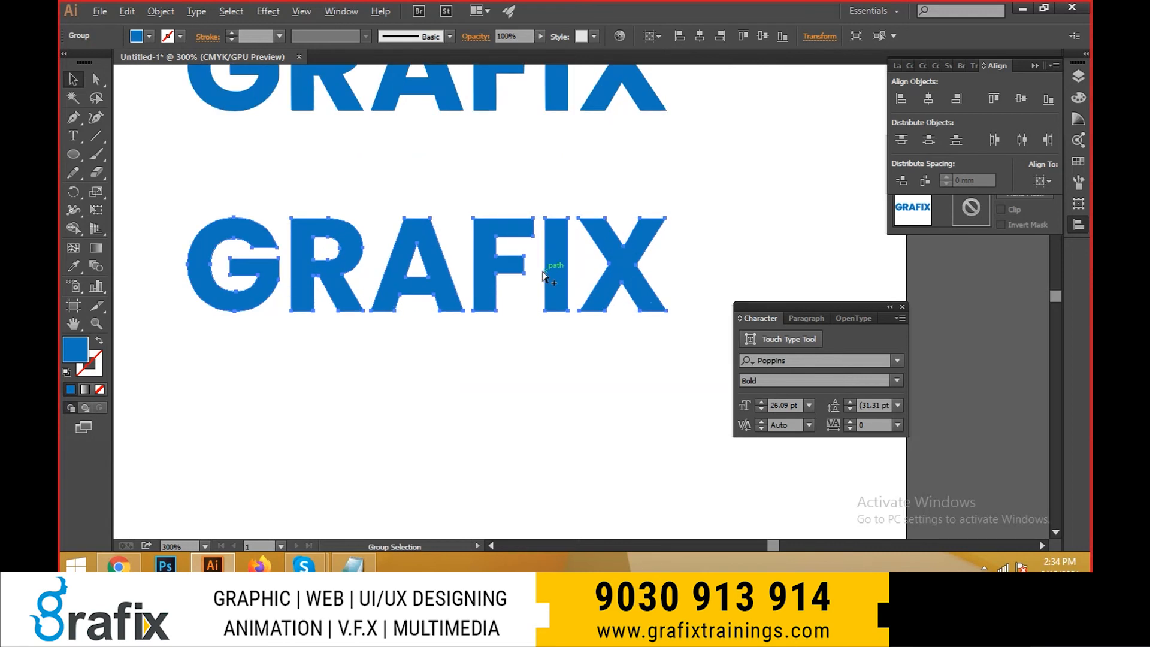
pyautogui.moveTo(436, 377); pyautogui.dragTo(452, 379)
pyautogui.click(436, 314)
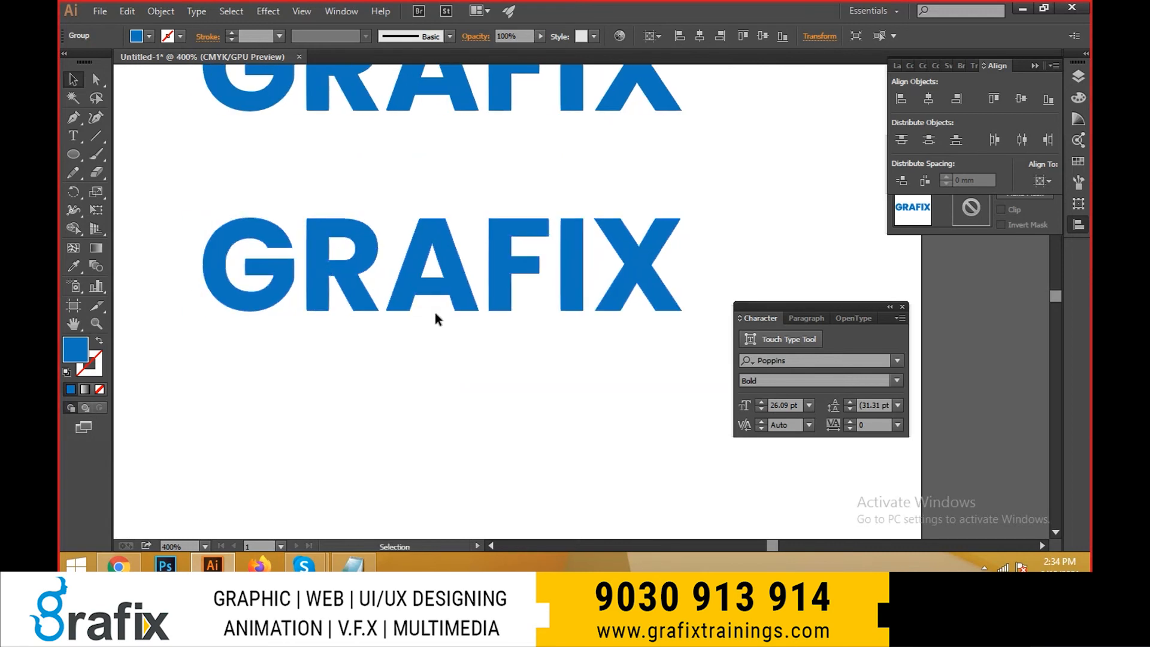
# - Duplicate the lower outlined GRAFIX group straight down to make another copy beneath it
pyautogui.click(381, 302)
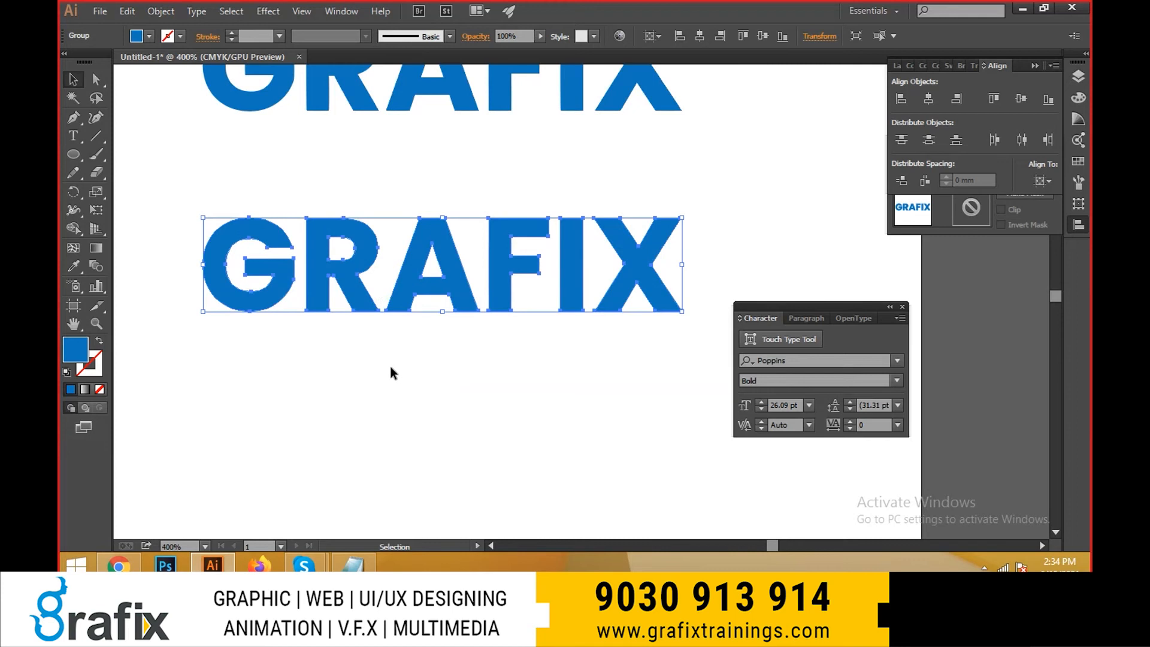
pyautogui.moveTo(497, 302); pyautogui.dragTo(480, 475)
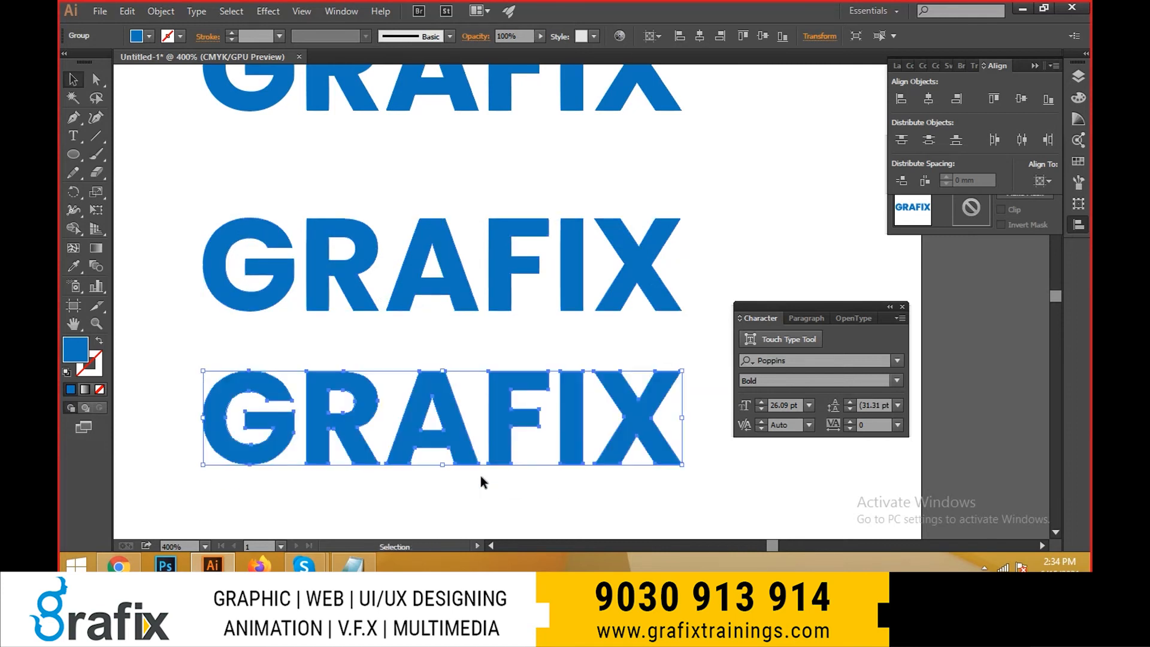
pyautogui.scroll(-2, 436, 339)
pyautogui.moveTo(419, 354); pyautogui.dragTo(436, 353)
pyautogui.moveTo(434, 408); pyautogui.dragTo(417, 381)
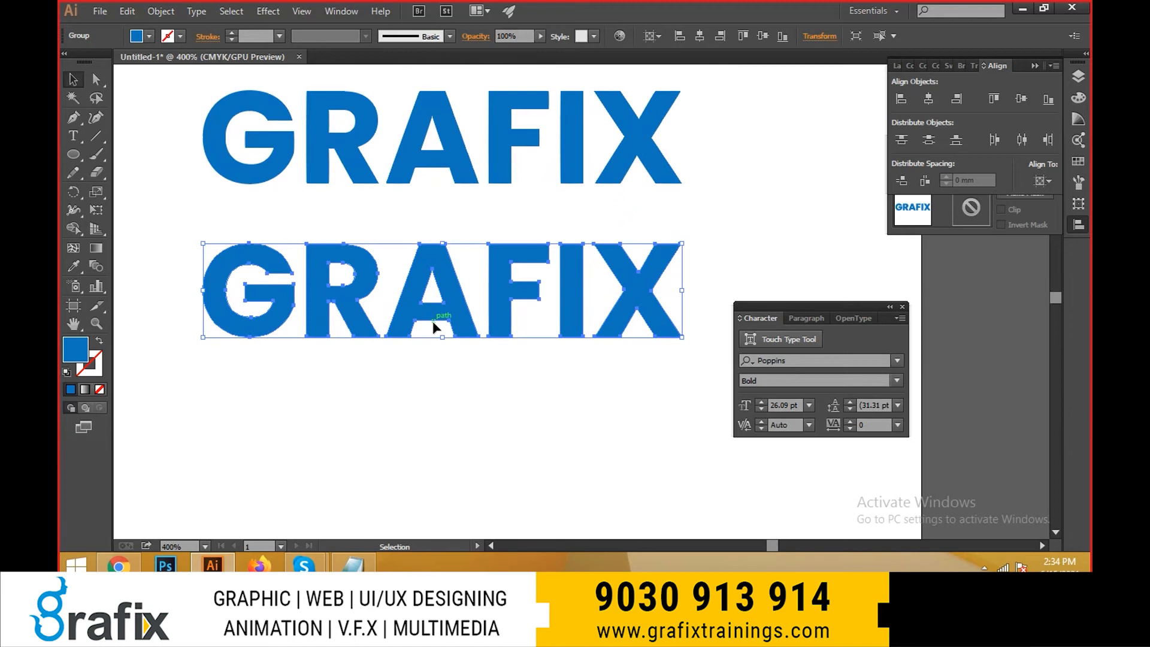
# - Ungroup the bottom GRAFIX copy into separate letters, test moving the X on its own and undo that move
pyautogui.hotkey('ctrl', '8')
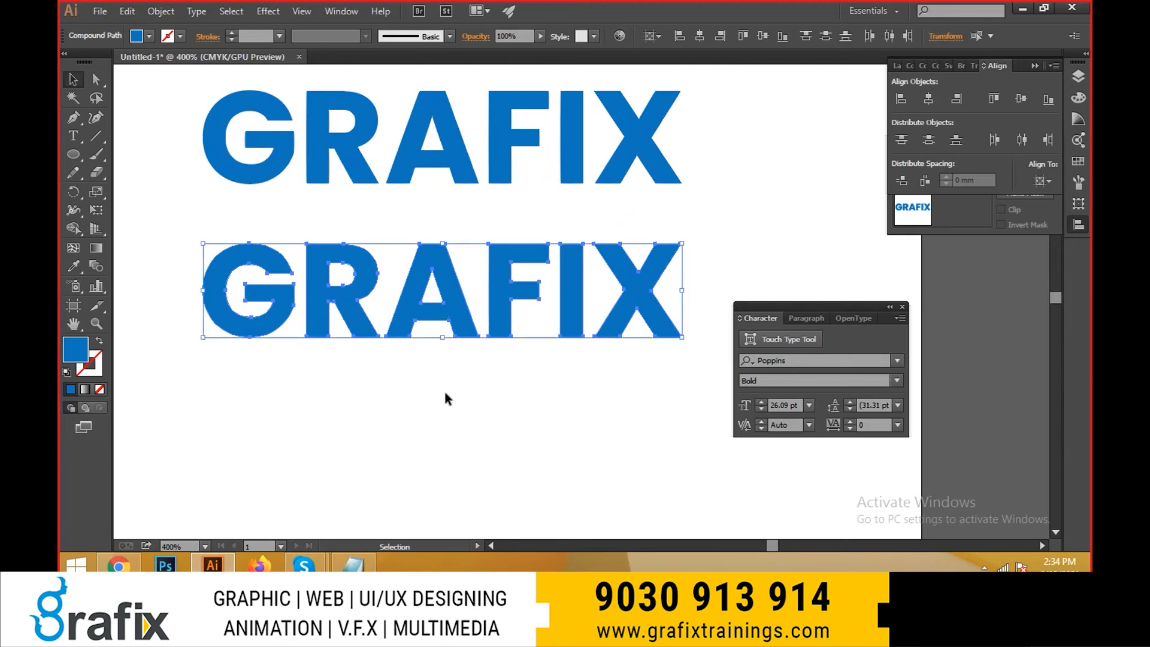
pyautogui.click(493, 383)
pyautogui.moveTo(659, 290); pyautogui.dragTo(713, 272)
pyautogui.hotkey('ctrl', 'z')
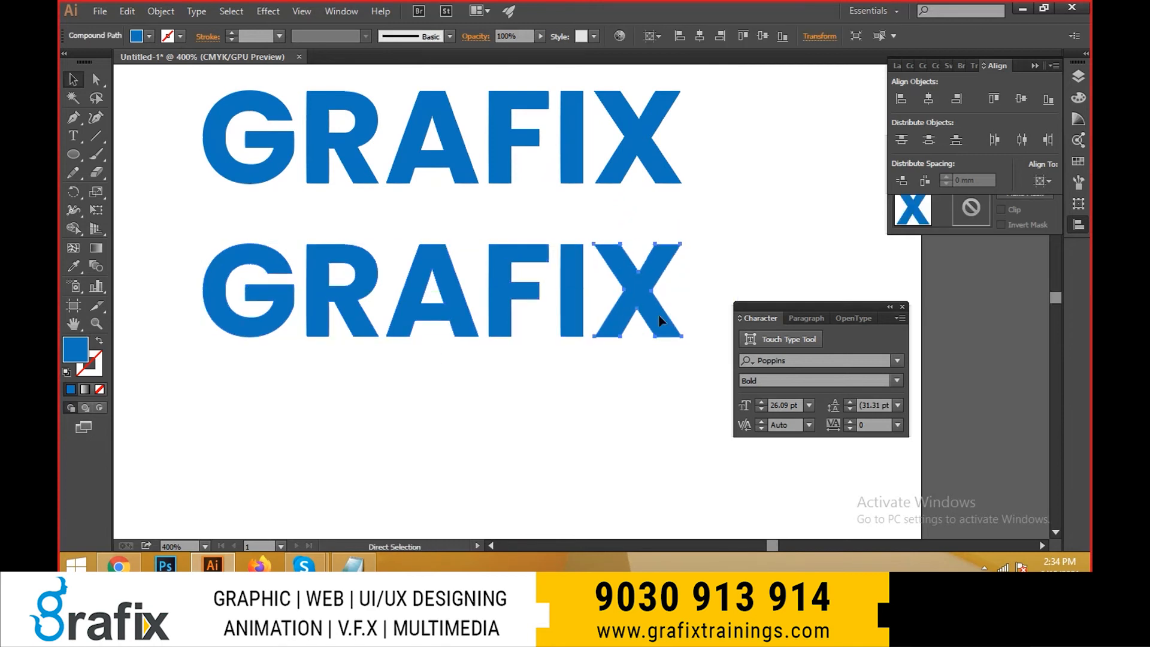
# - Switch to the Notepad notes and highlight the two shortcut lines for grouping and ungrouping layers
pyautogui.hotkey('alt', 'Tab')
pyautogui.click(443, 327)
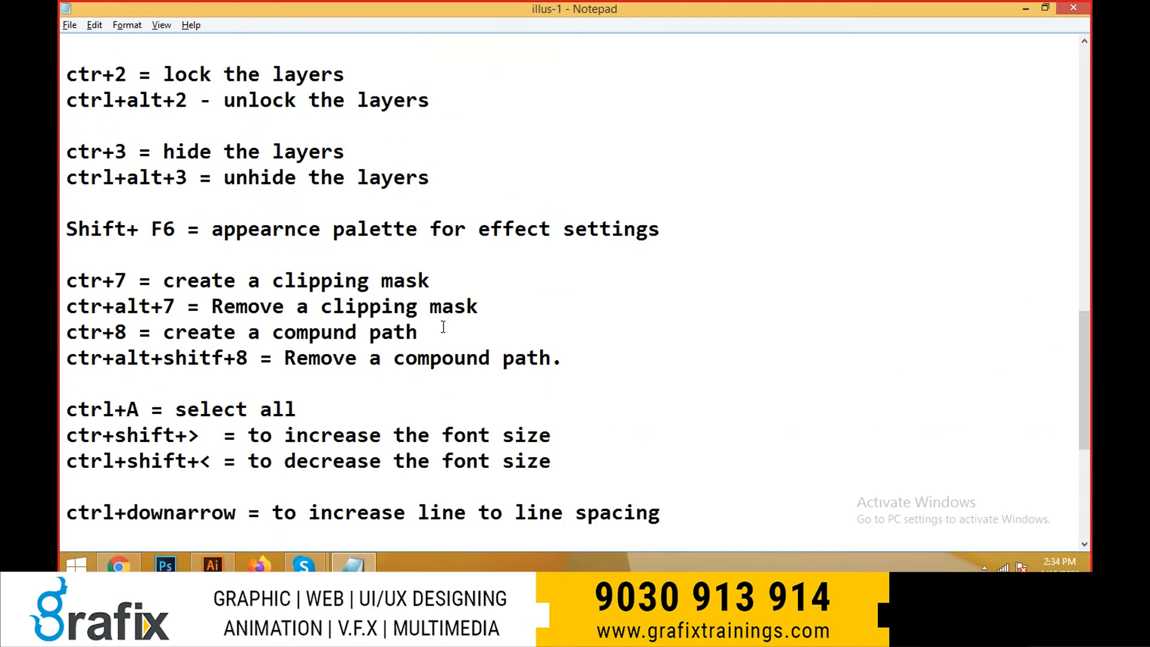
pyautogui.scroll(3, 443, 326)
pyautogui.moveTo(467, 255); pyautogui.dragTo(60, 235)
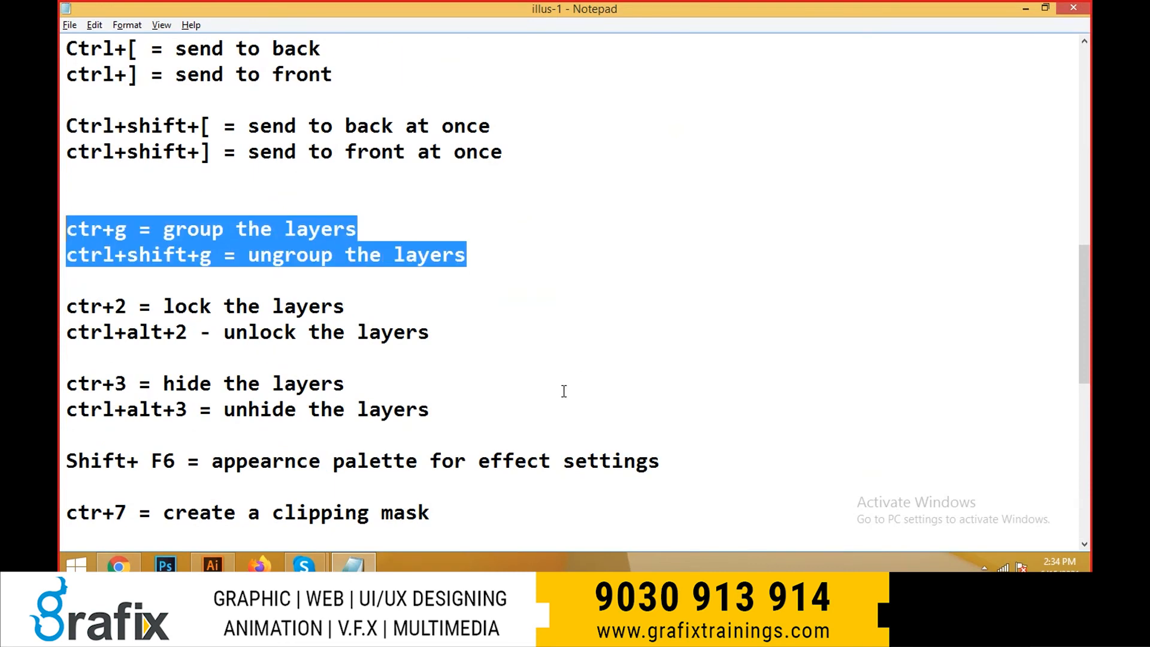
# - Switch back to Illustrator and try moving the letter A out of the bottom GRAFIX copy
pyautogui.hotkey('alt', 'Tab')
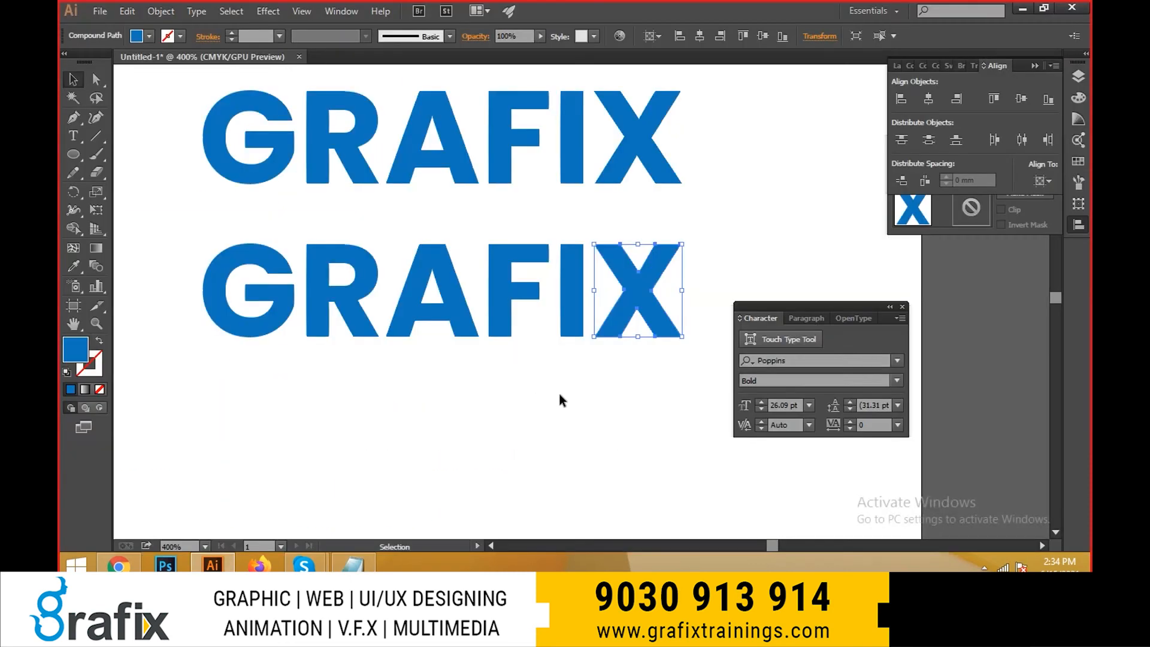
pyautogui.click(562, 400)
pyautogui.click(466, 324)
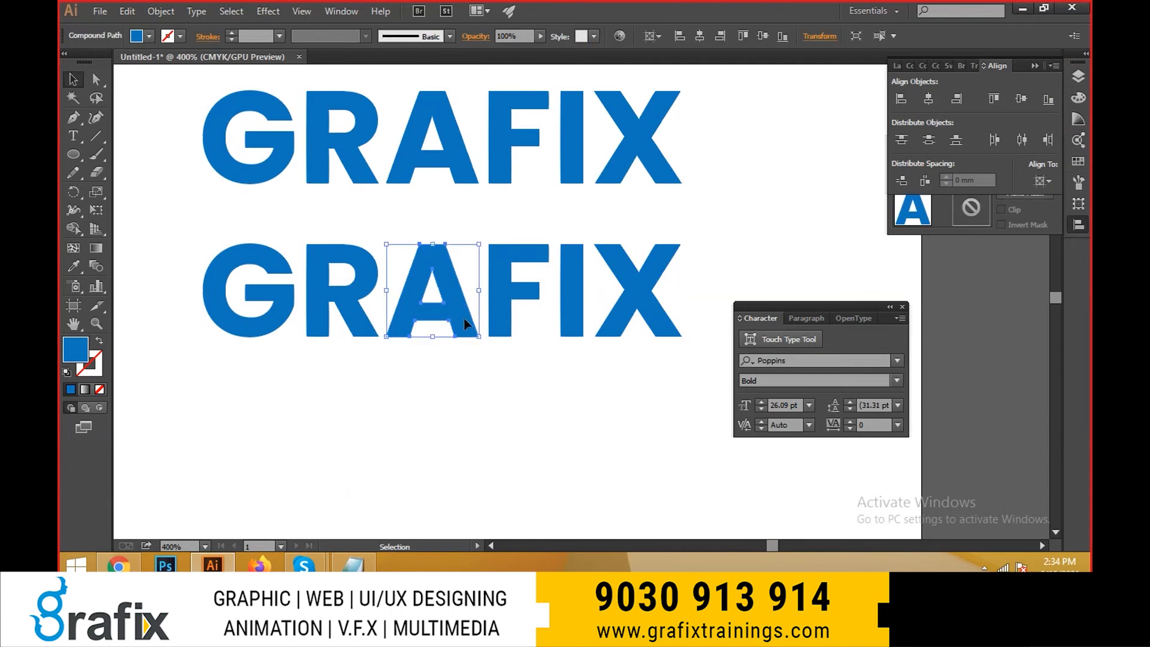
pyautogui.moveTo(466, 325); pyautogui.dragTo(492, 458)
pyautogui.click(330, 304)
pyautogui.hotkey('ctrl', 'z')
pyautogui.scroll(3, 470, 337)
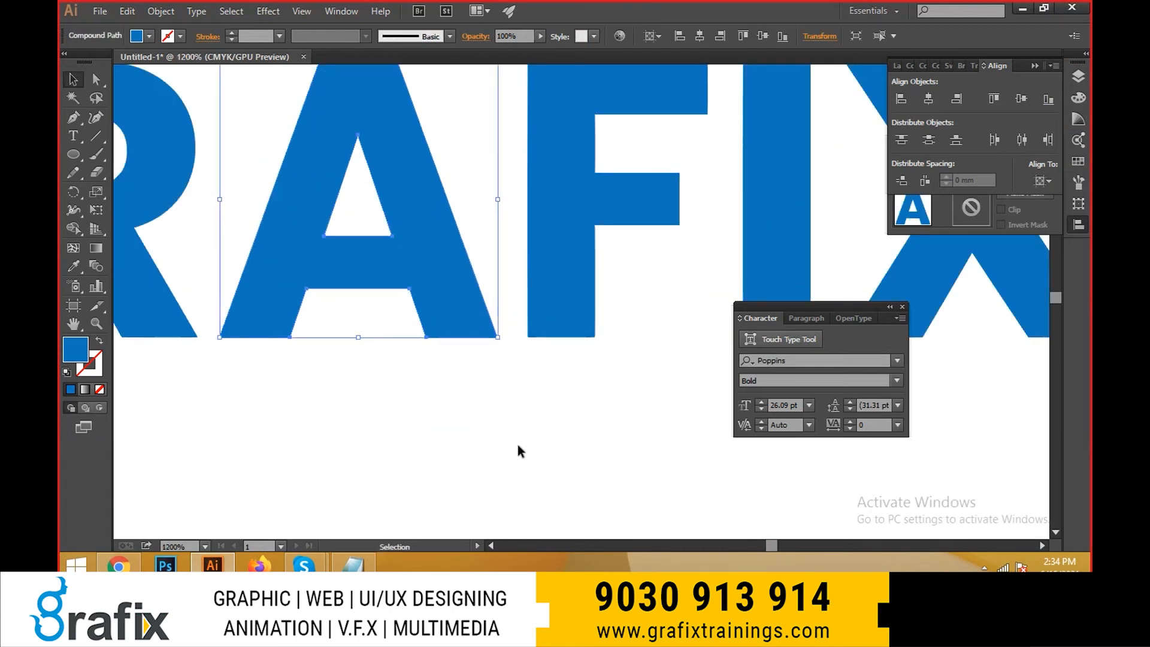
# - Try to fill the opening below the A's crossbar with a four-point Pen tool shape between its legs
pyautogui.click(417, 331)
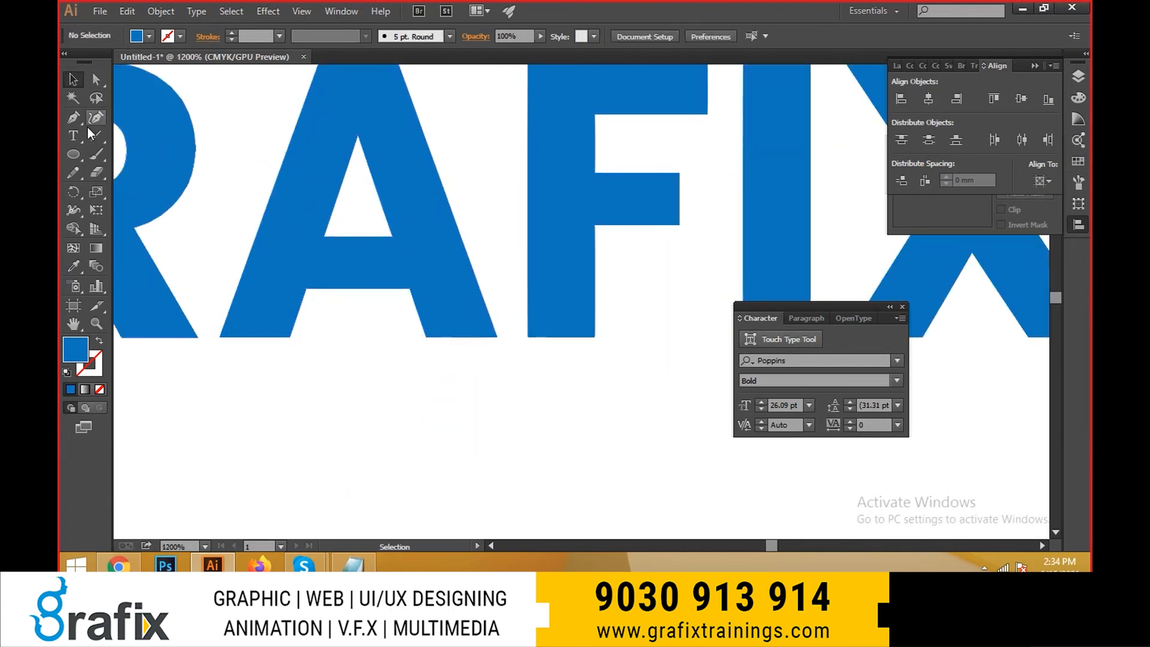
pyautogui.click(73, 117)
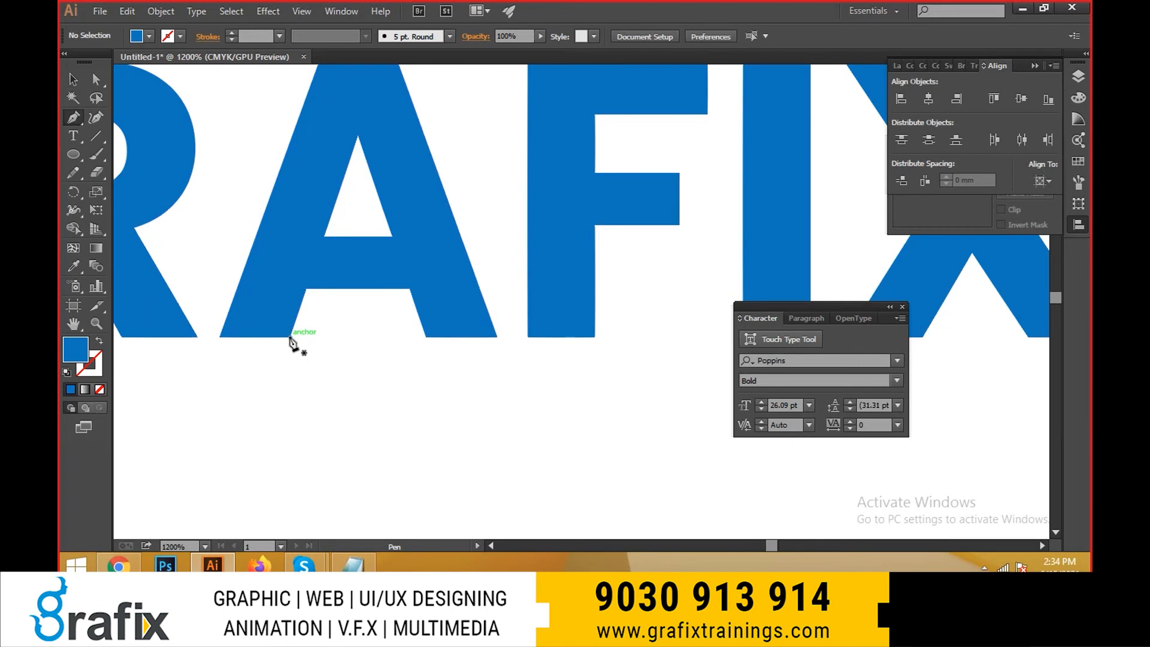
pyautogui.click(290, 336)
pyautogui.click(331, 215)
pyautogui.click(381, 204)
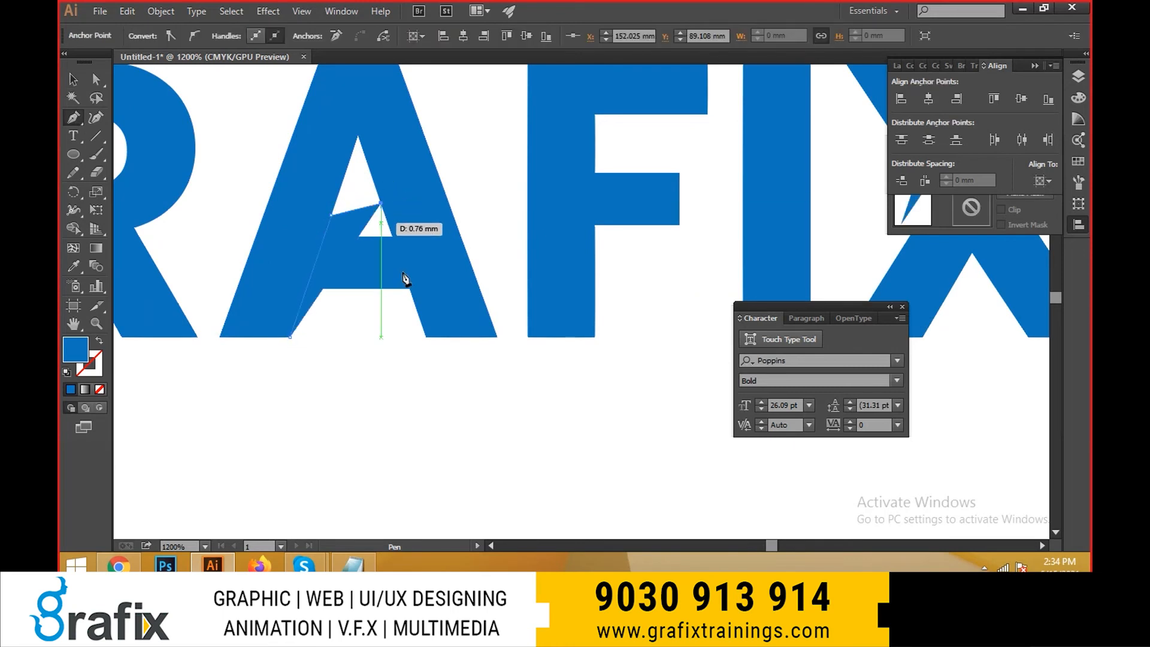
pyautogui.click(425, 338)
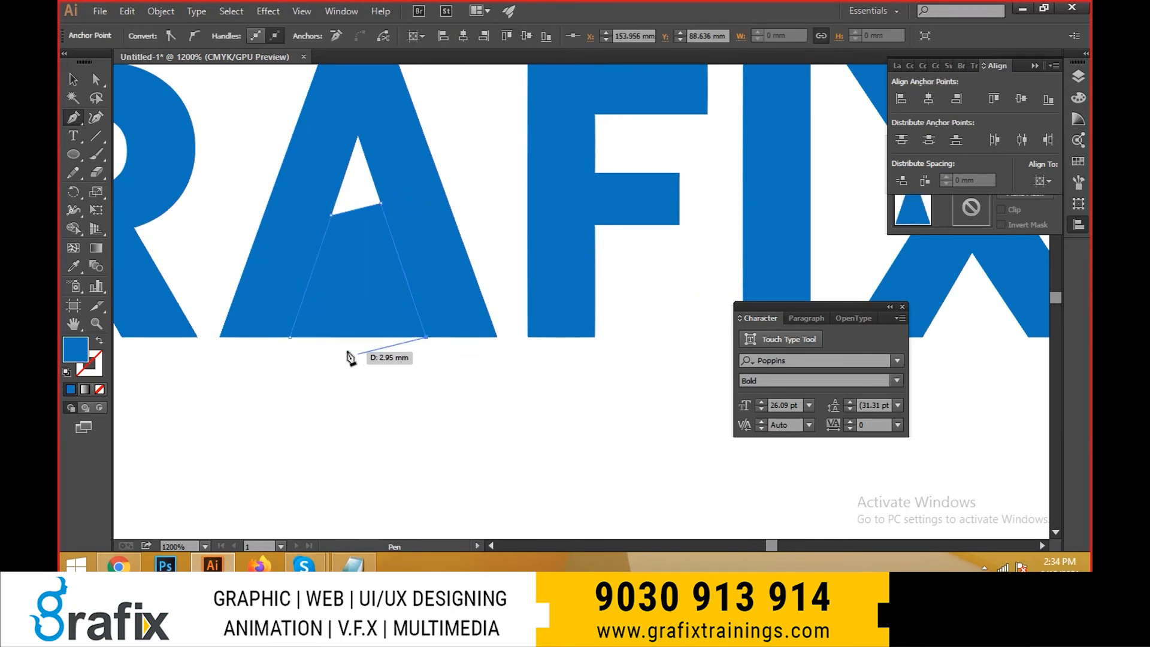
pyautogui.hotkey('ctrl', 'z')
pyautogui.hotkey('ctrl', 'z')
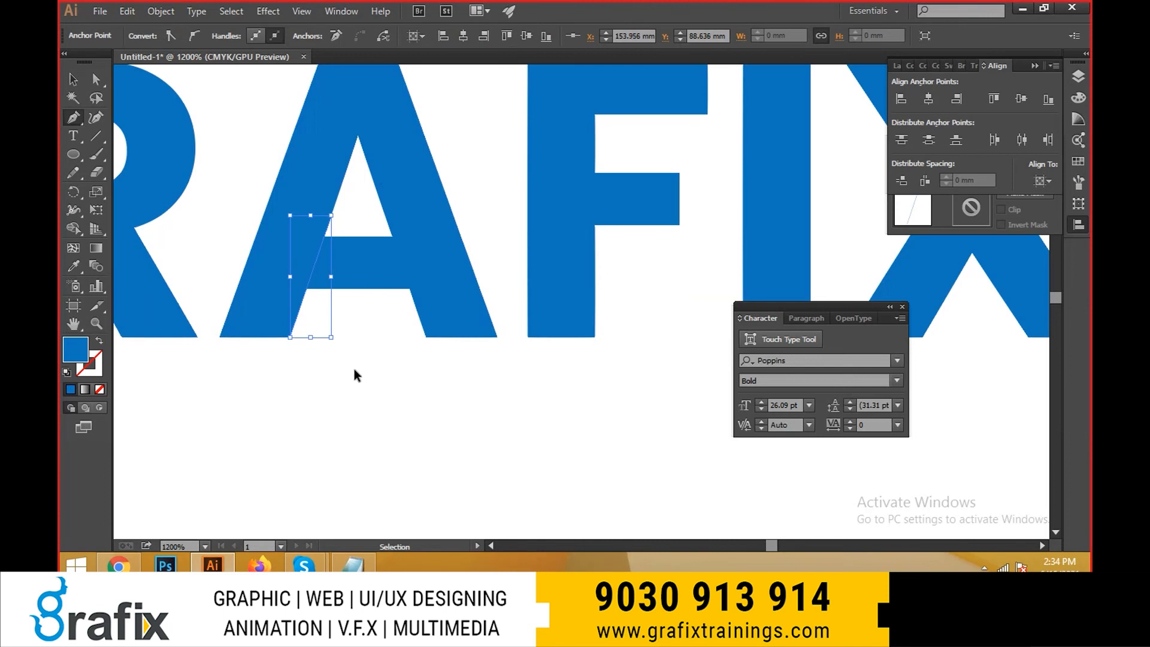
pyautogui.hotkey('ctrl', 'z')
pyautogui.hotkey('ctrl', 'z')
pyautogui.press('v')
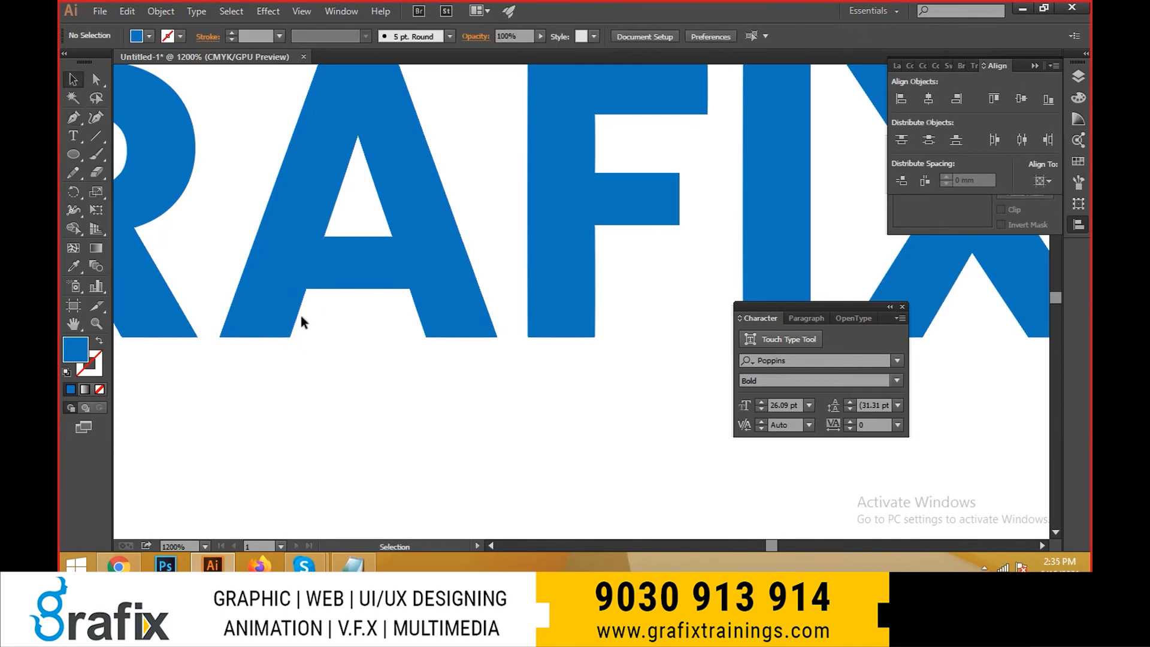
# - Select the letter A in the bottom GRAFIX copy, test moving it downward and undo the move
pyautogui.click(287, 296)
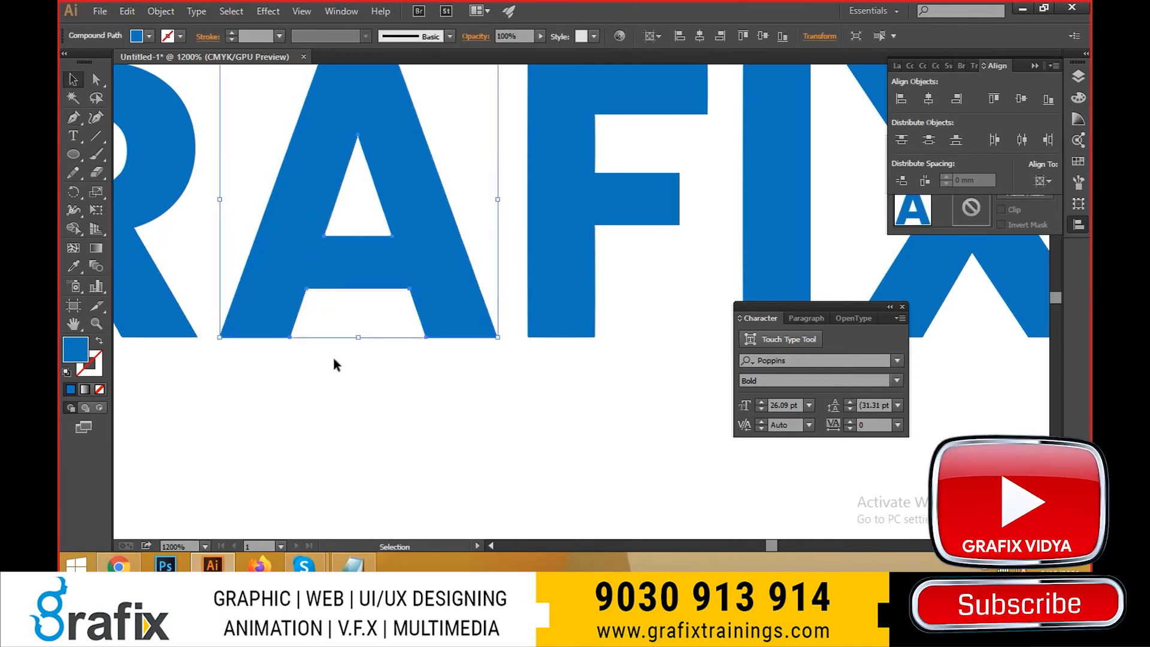
pyautogui.scroll(2, 311, 301)
pyautogui.moveTo(395, 352); pyautogui.dragTo(609, 389)
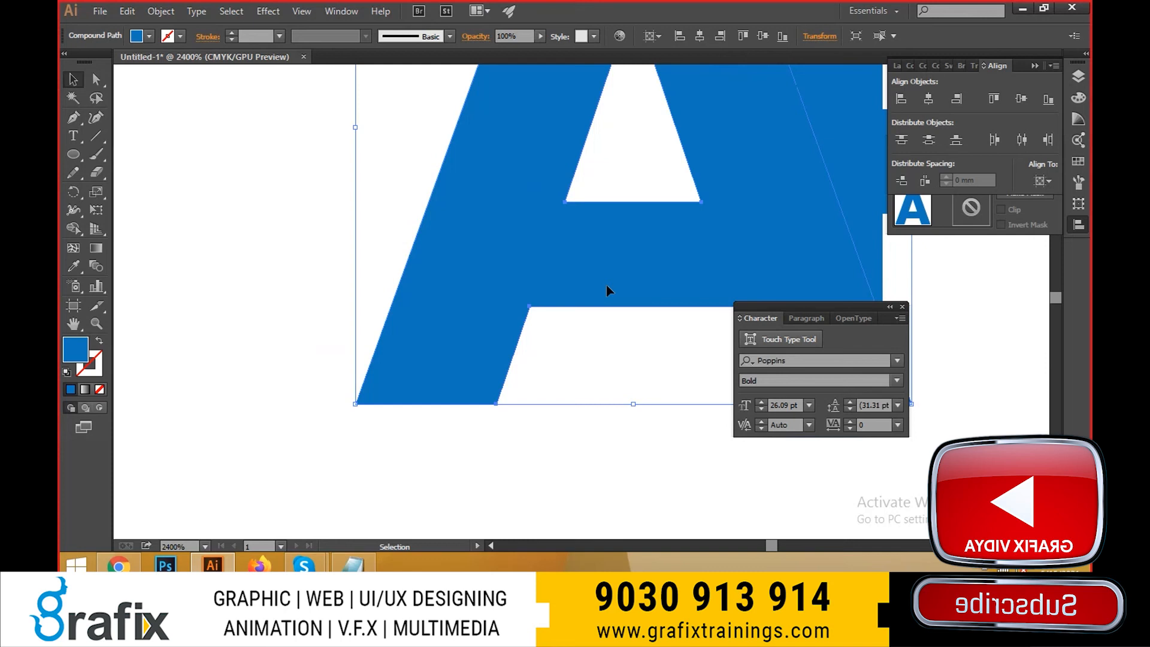
pyautogui.scroll(-2, 608, 290)
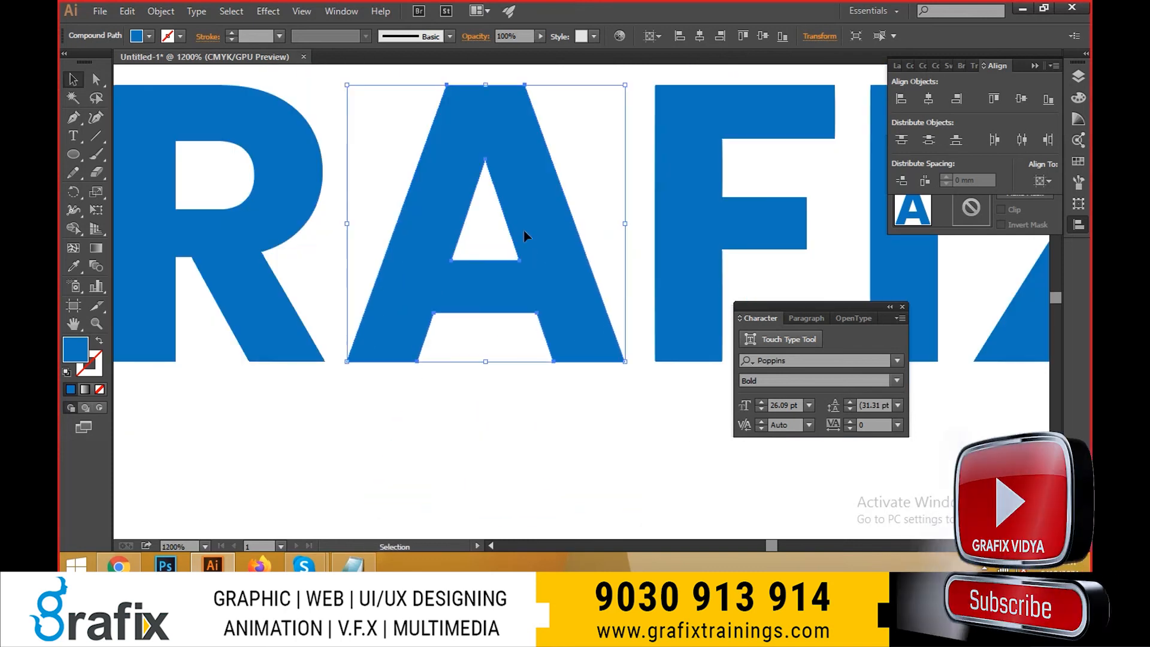
pyautogui.moveTo(524, 231); pyautogui.dragTo(530, 361)
pyautogui.hotkey('ctrl', 'z')
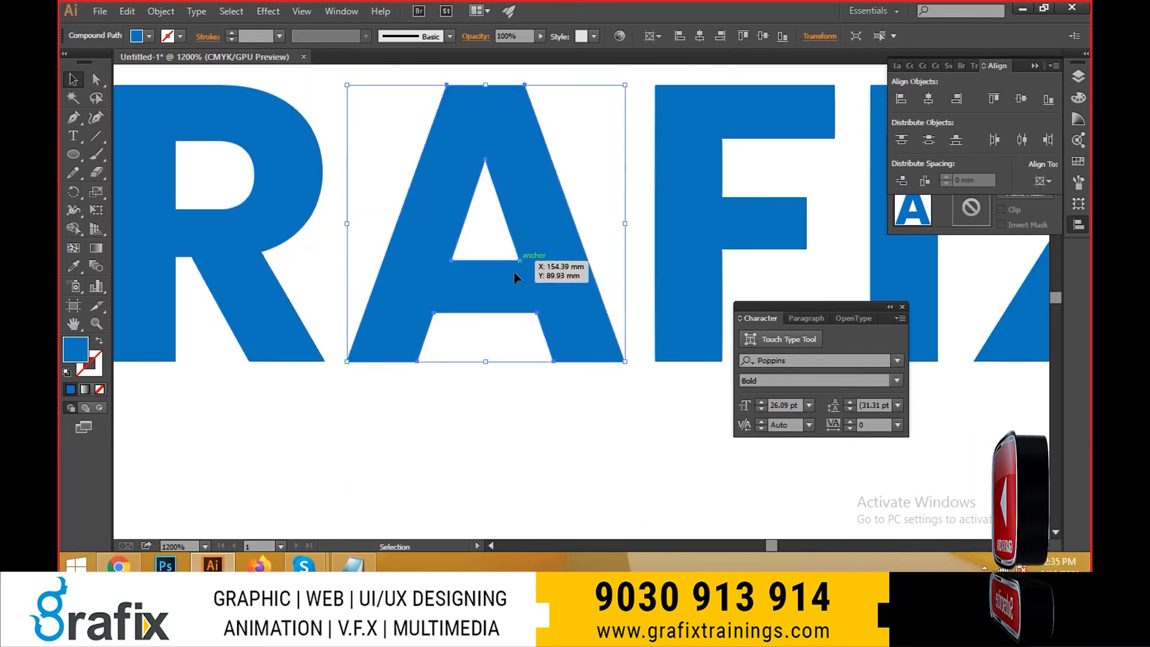
# - Delete the left leg's inner bottom anchor point and both crossbar notch anchor points of the A, closing the gap between its legs
pyautogui.moveTo(73, 117); pyautogui.dragTo(110, 125)
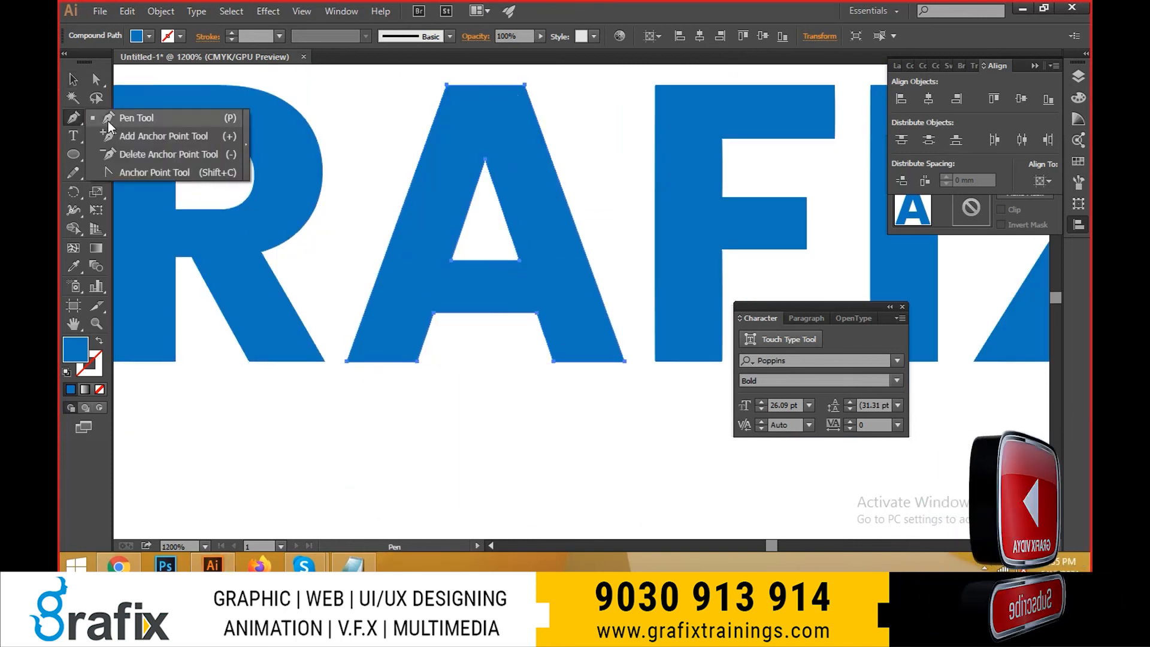
pyautogui.click(417, 362)
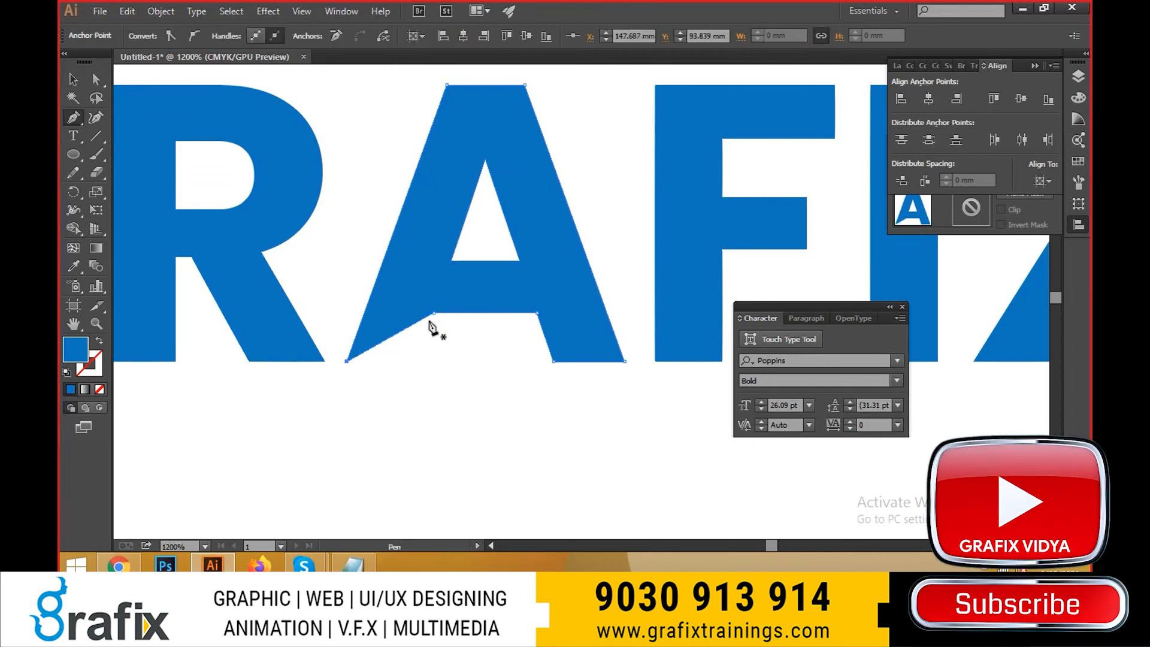
pyautogui.click(435, 314)
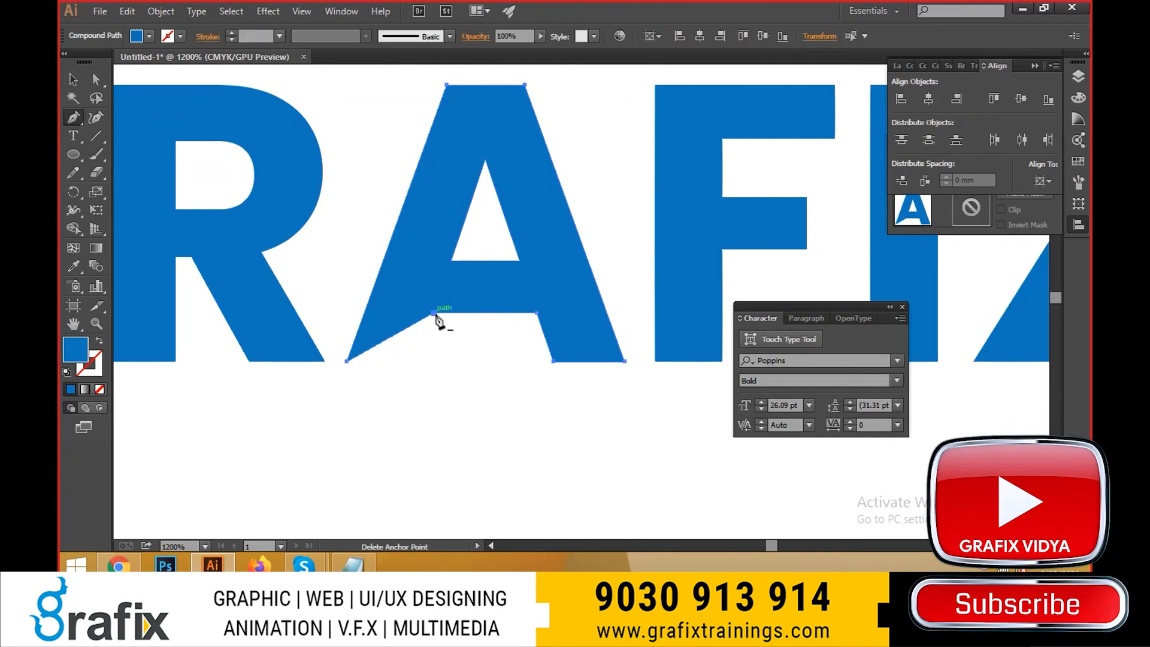
pyautogui.click(434, 313)
pyautogui.click(537, 313)
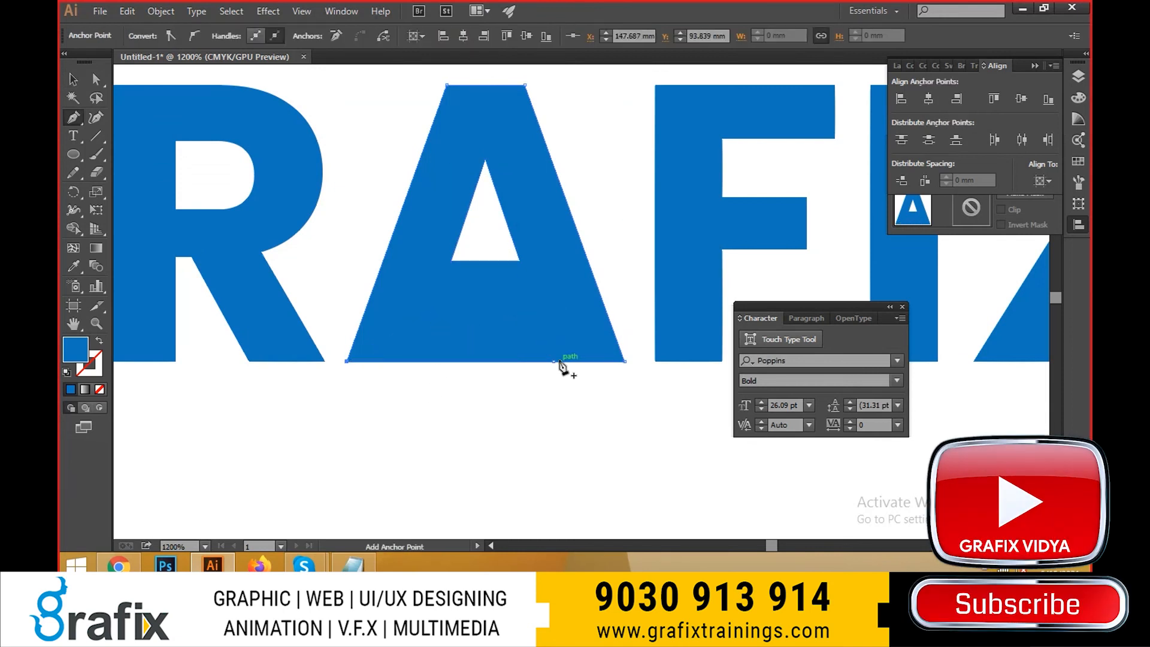
pyautogui.press('v')
pyautogui.click(351, 403)
pyautogui.scroll(-1, 352, 403)
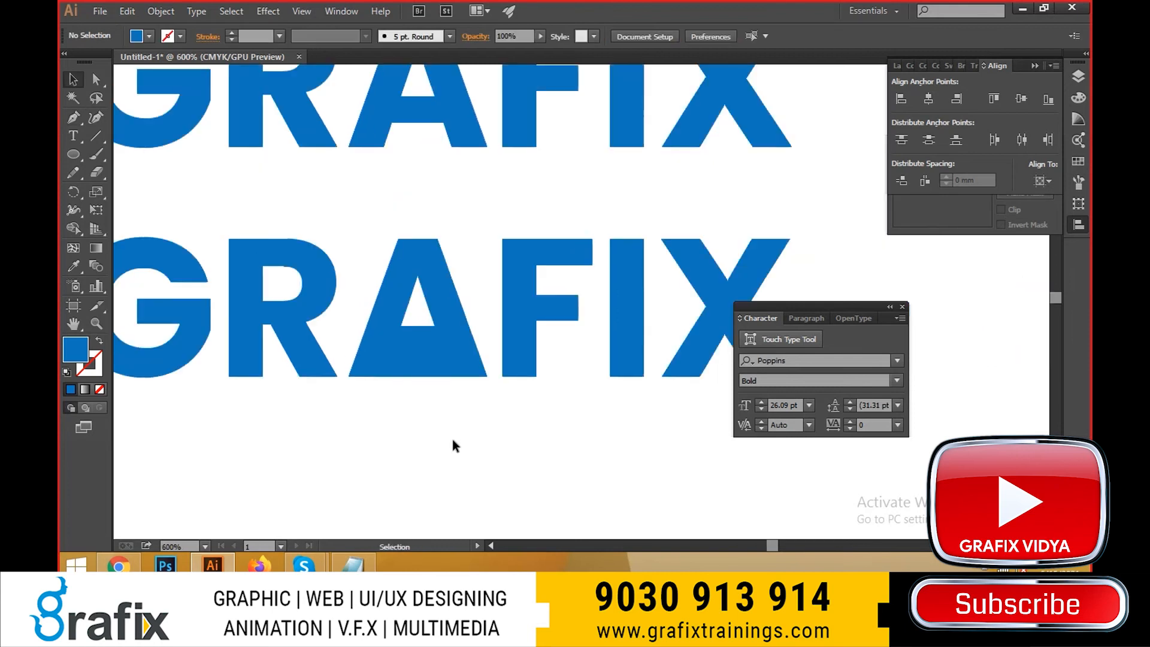
pyautogui.moveTo(455, 441); pyautogui.dragTo(467, 439)
pyautogui.hotkey('ctrl', 'z')
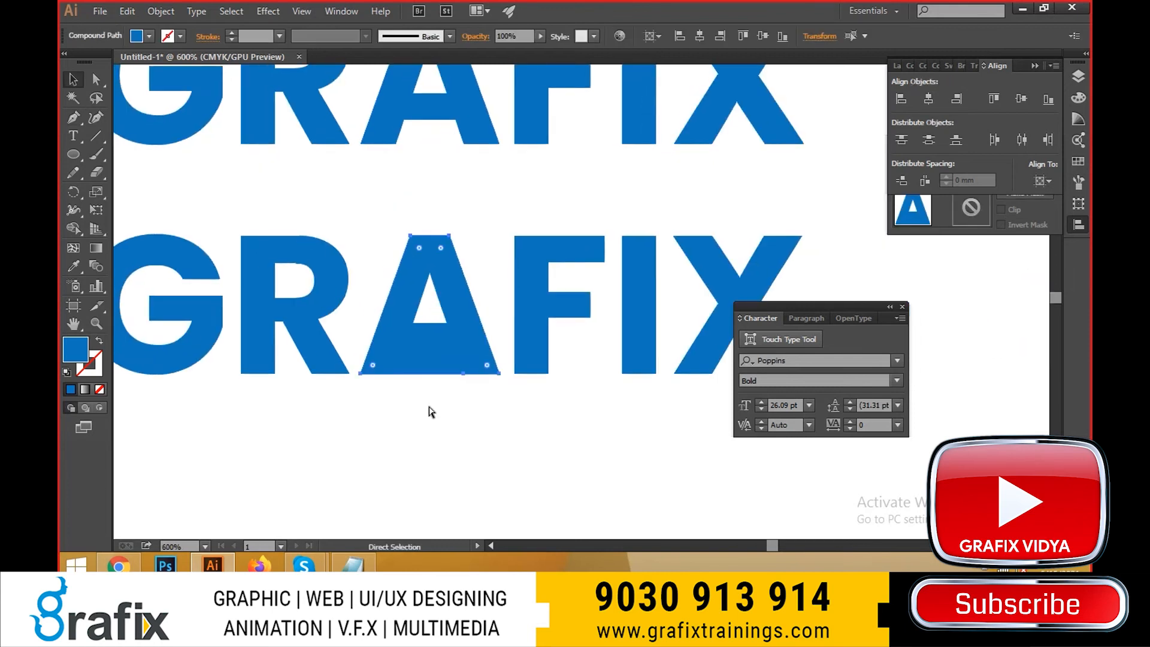
# - Undo the three anchor point deletions on the A in the bottom GRAFIX copy
pyautogui.hotkey('ctrl', 'z')
pyautogui.hotkey('ctrl', 'z')
pyautogui.hotkey('ctrl', 'z')
pyautogui.scroll(2, 428, 361)
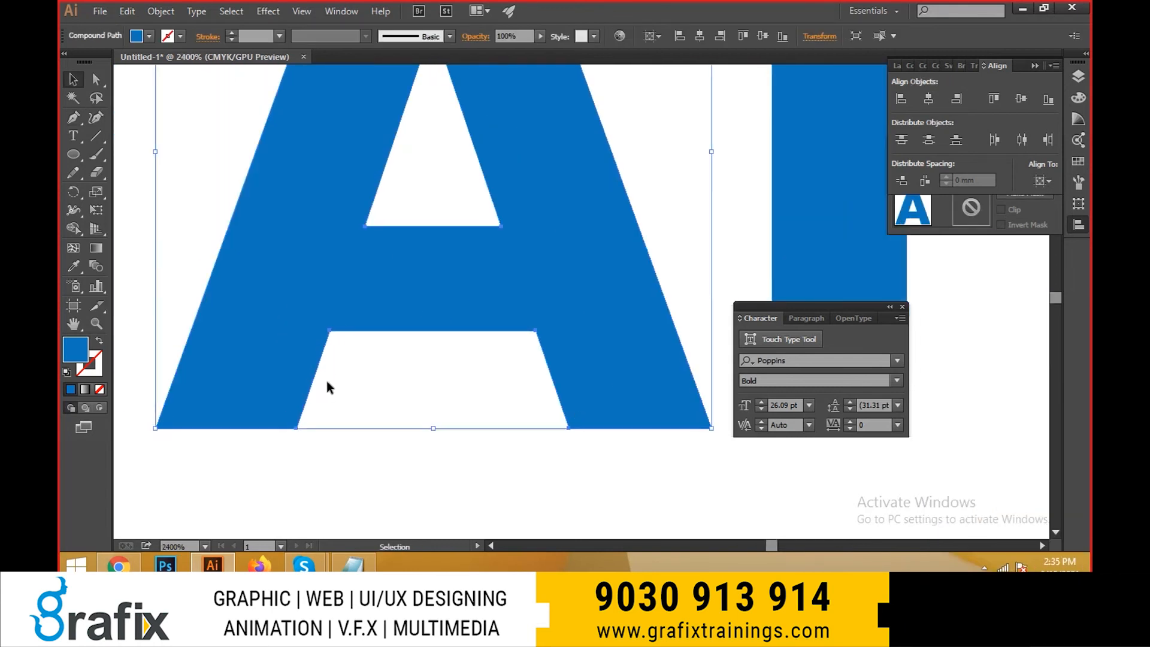
pyautogui.scroll(-2, 335, 387)
# - Try moving the letter A toward the F, undo the move and clear the selection
pyautogui.click(352, 388)
pyautogui.moveTo(453, 339); pyautogui.dragTo(509, 321)
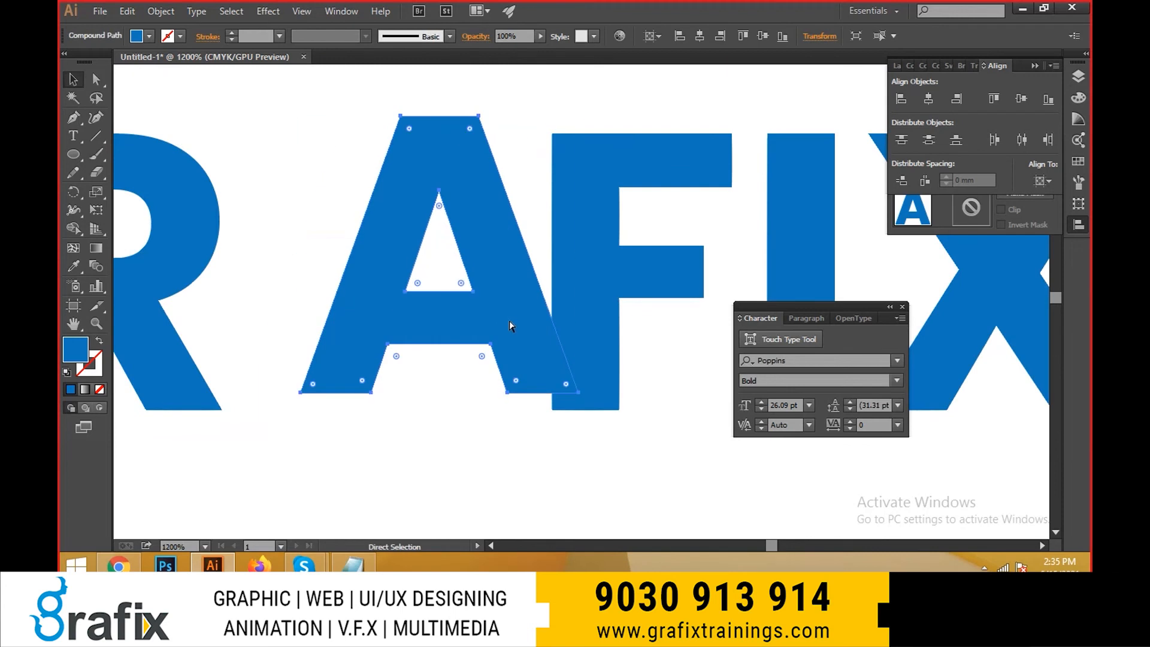
pyautogui.hotkey('ctrl', 'z')
pyautogui.click(356, 507)
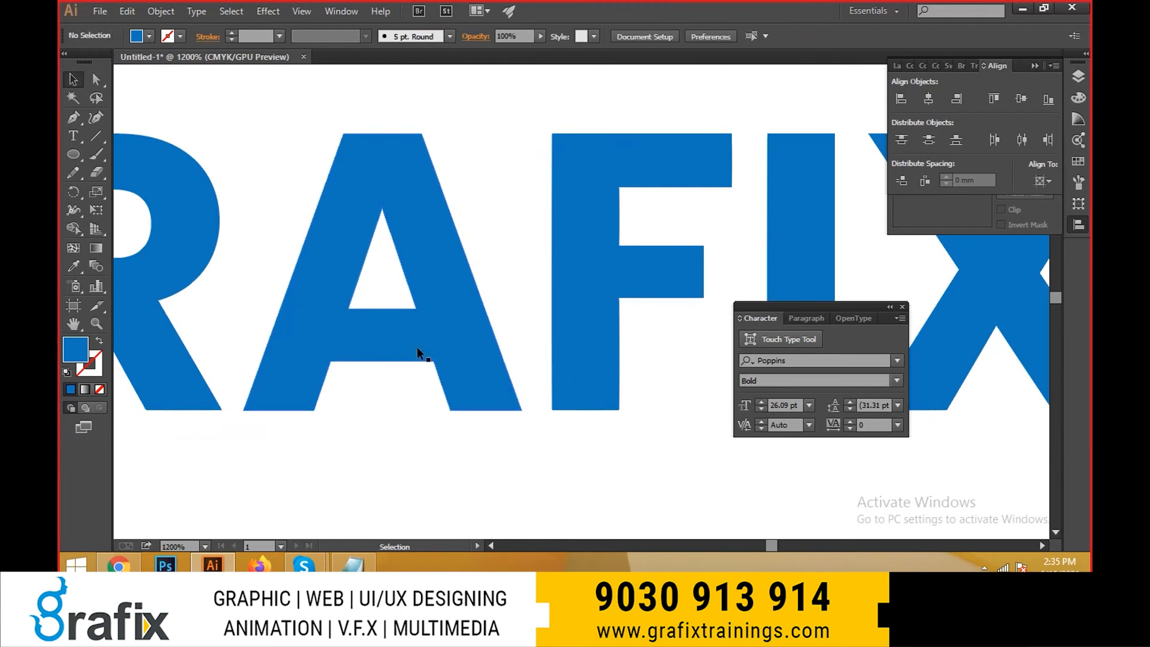
pyautogui.click(419, 354)
pyautogui.press('a')
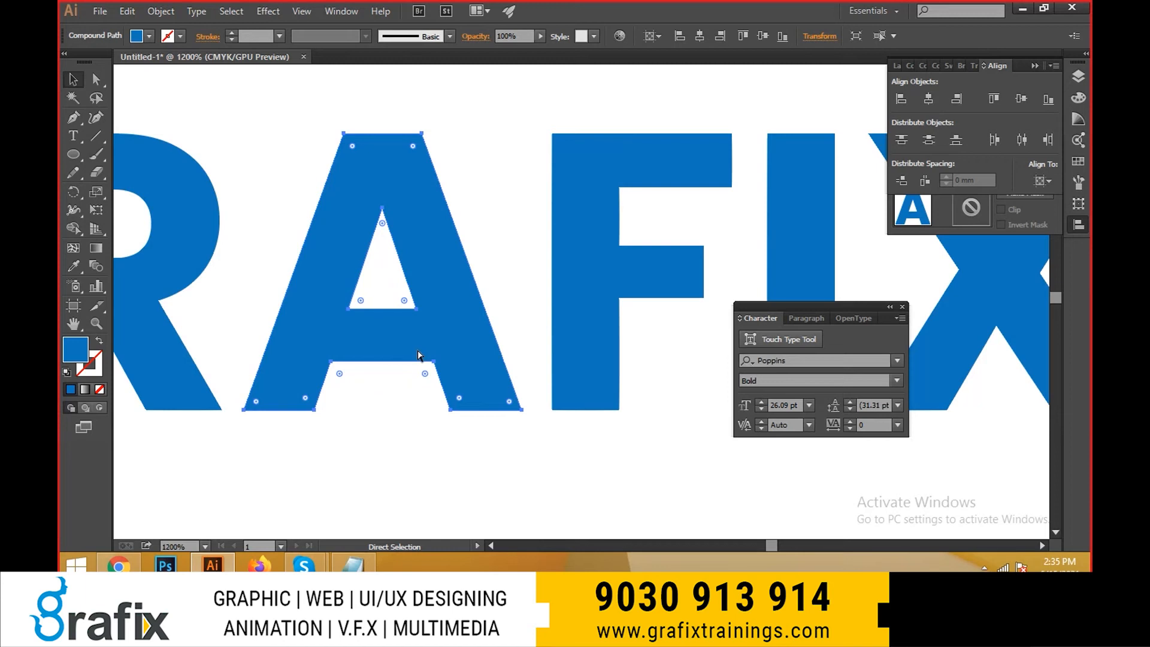
pyautogui.hotkey('ctrl', 'shift', 'a')
pyautogui.press('v')
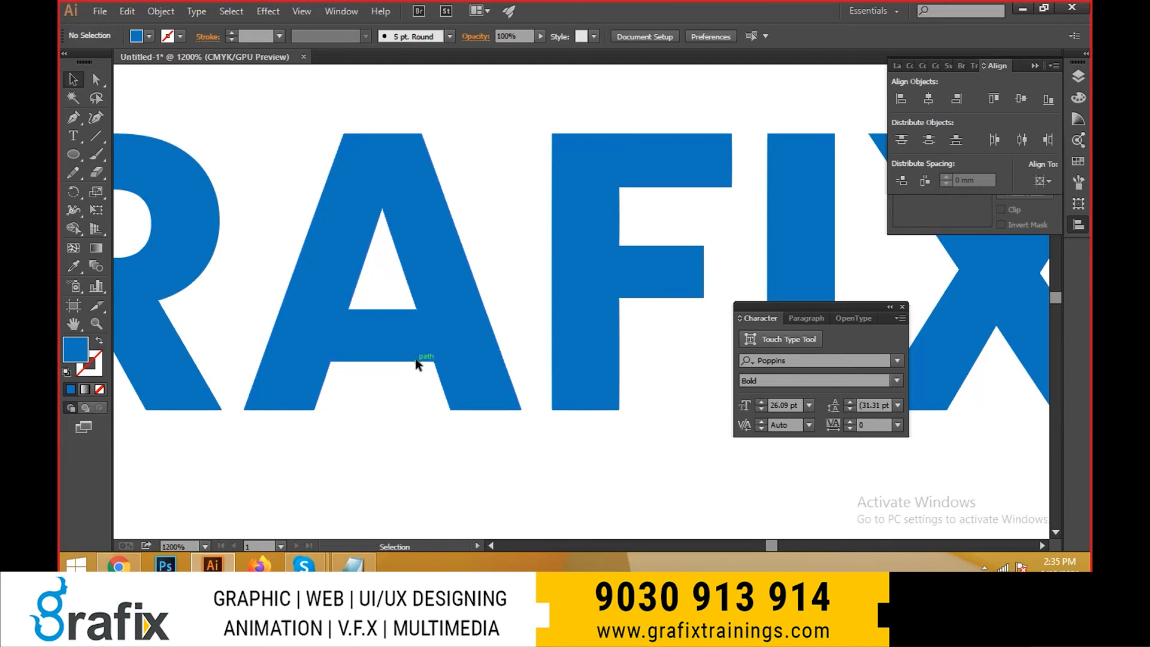
pyautogui.hotkey('ctrl', '-')
pyautogui.hotkey('ctrl', '-')
pyautogui.hotkey('ctrl', '-')
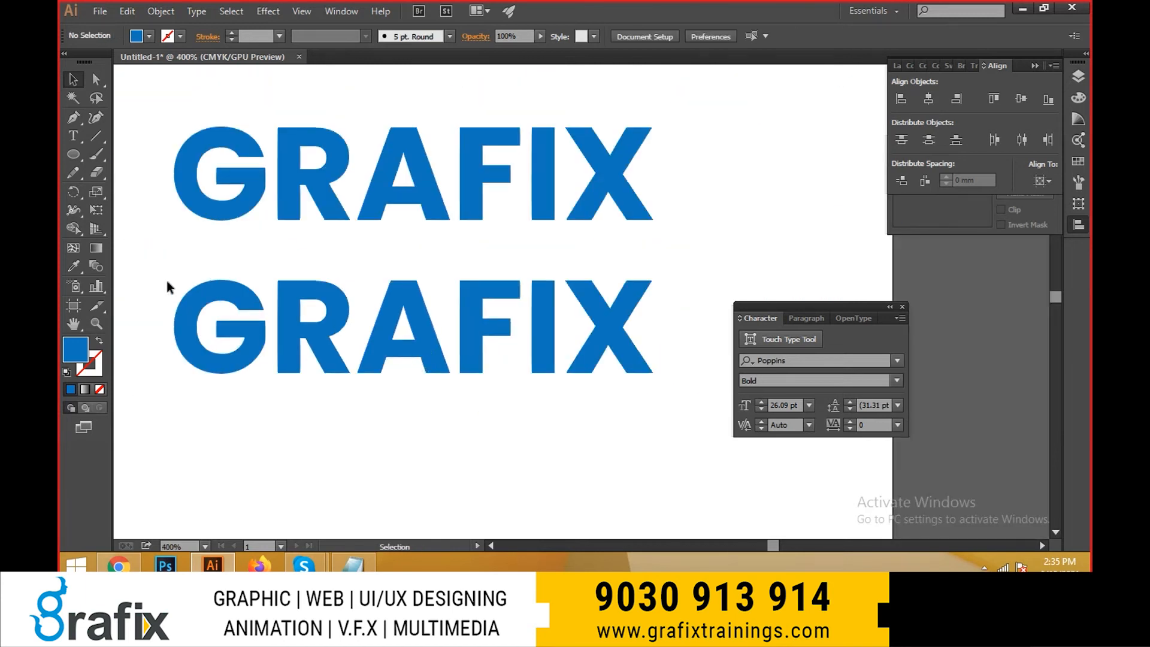
pyautogui.moveTo(171, 278); pyautogui.dragTo(639, 405)
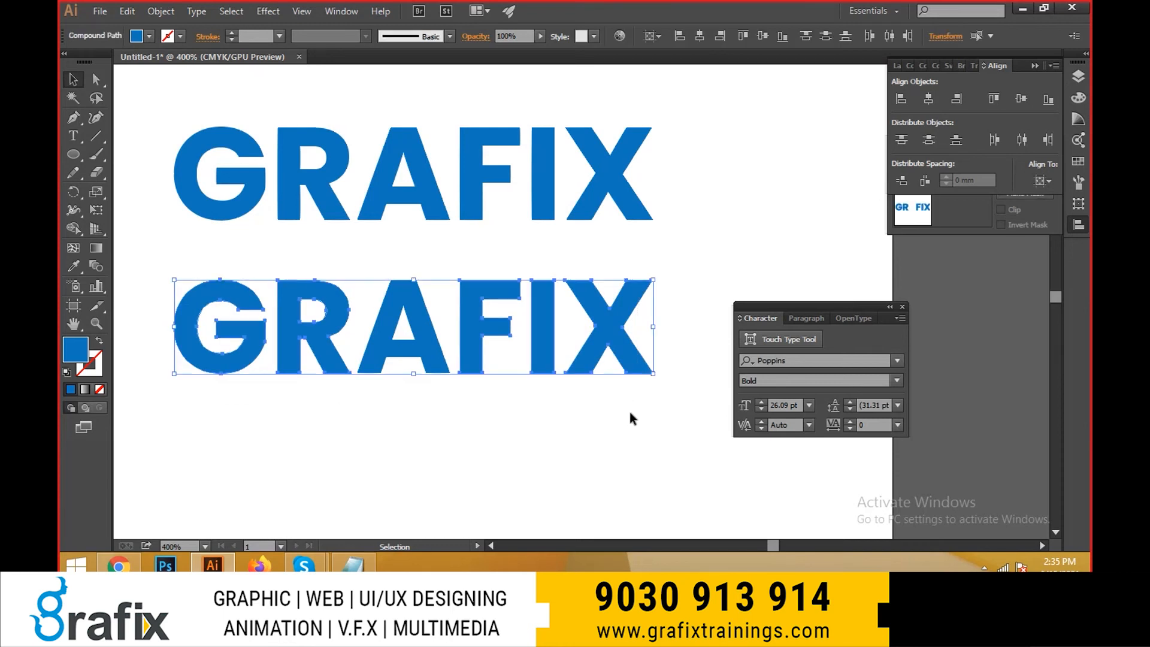
pyautogui.scroll(2, 459, 354)
pyautogui.click(452, 360)
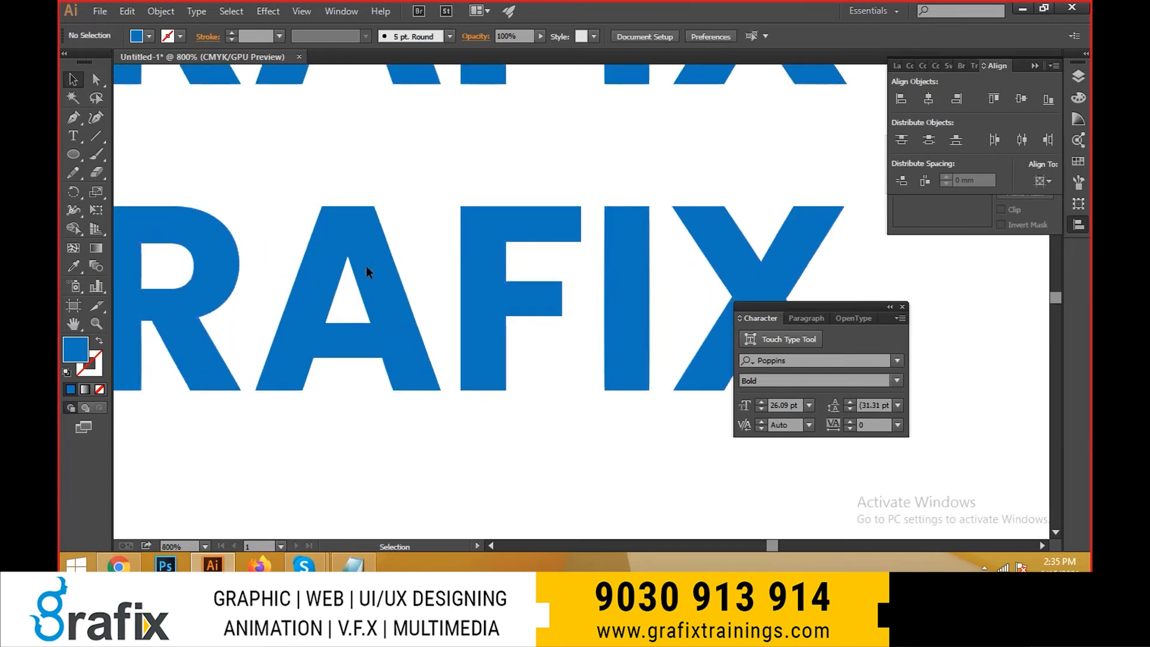
pyautogui.moveTo(334, 196); pyautogui.dragTo(386, 354)
pyautogui.moveTo(386, 362); pyautogui.dragTo(426, 373)
pyautogui.scroll(1, 320, 346)
pyautogui.moveTo(320, 346); pyautogui.dragTo(1020, 350)
pyautogui.moveTo(618, 313); pyautogui.dragTo(92, 336)
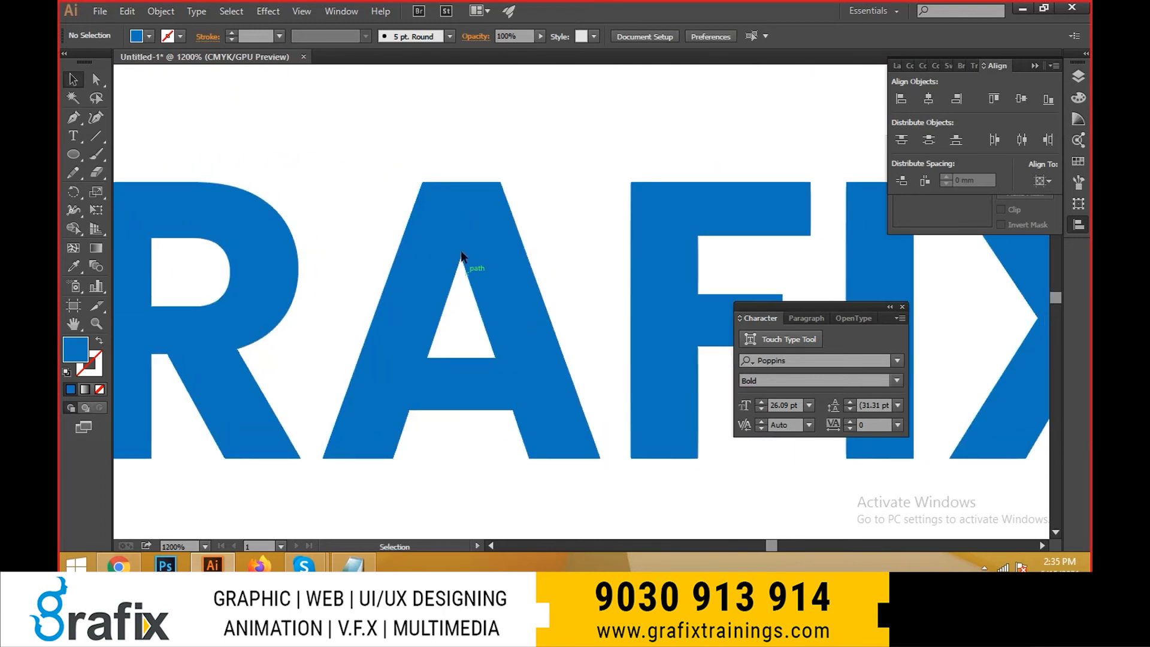
# - Draw a closed four-point Pen tool shape from the A's inner leg corners up into its triangular counter, covering the crossbar
pyautogui.keyDown('ctrl'); pyautogui.click(511, 390); pyautogui.keyUp('ctrl')
pyautogui.moveTo(509, 395); pyautogui.dragTo(483, 391)
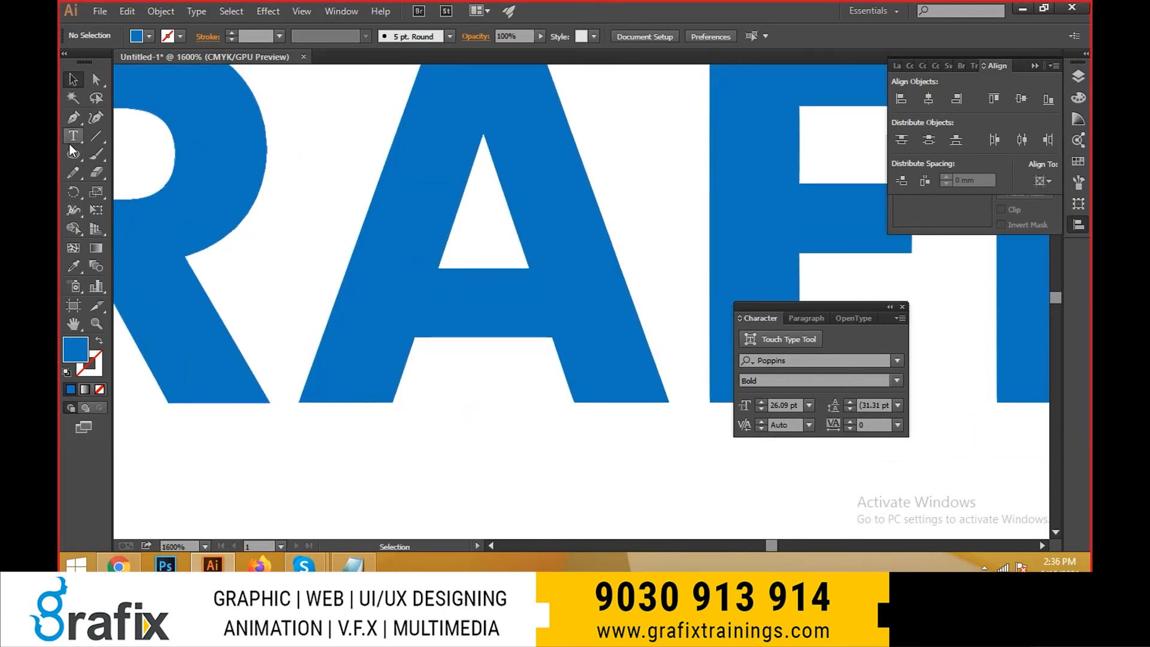
pyautogui.click(74, 117)
pyautogui.click(80, 122)
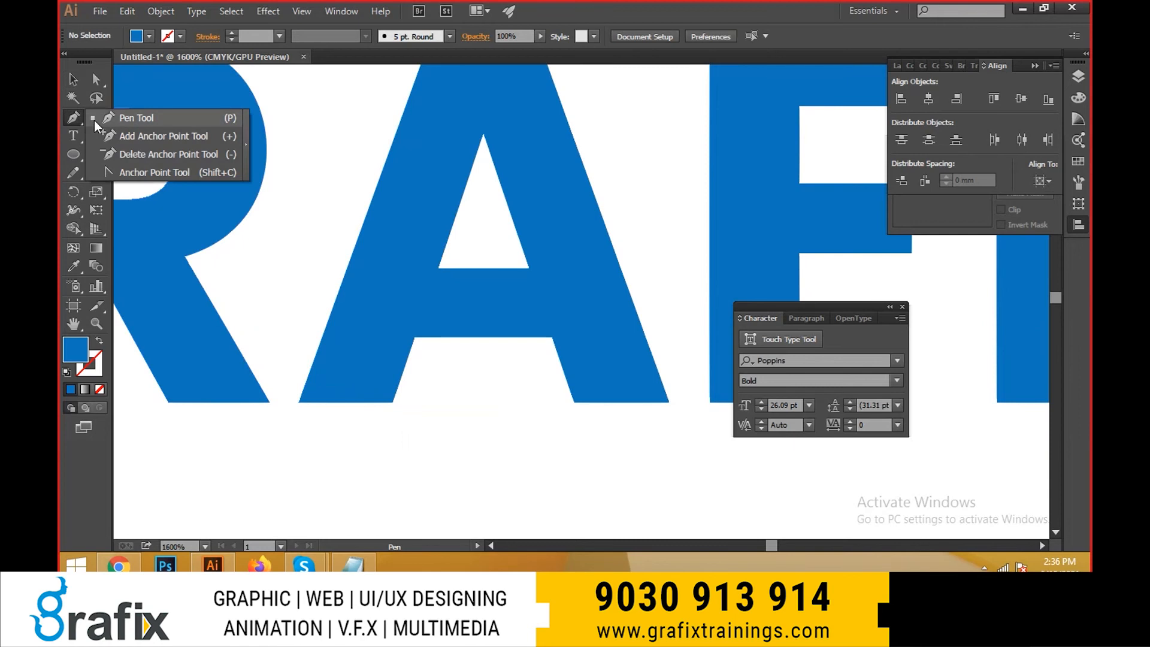
pyautogui.click(97, 122)
pyautogui.moveTo(352, 268); pyautogui.dragTo(332, 280)
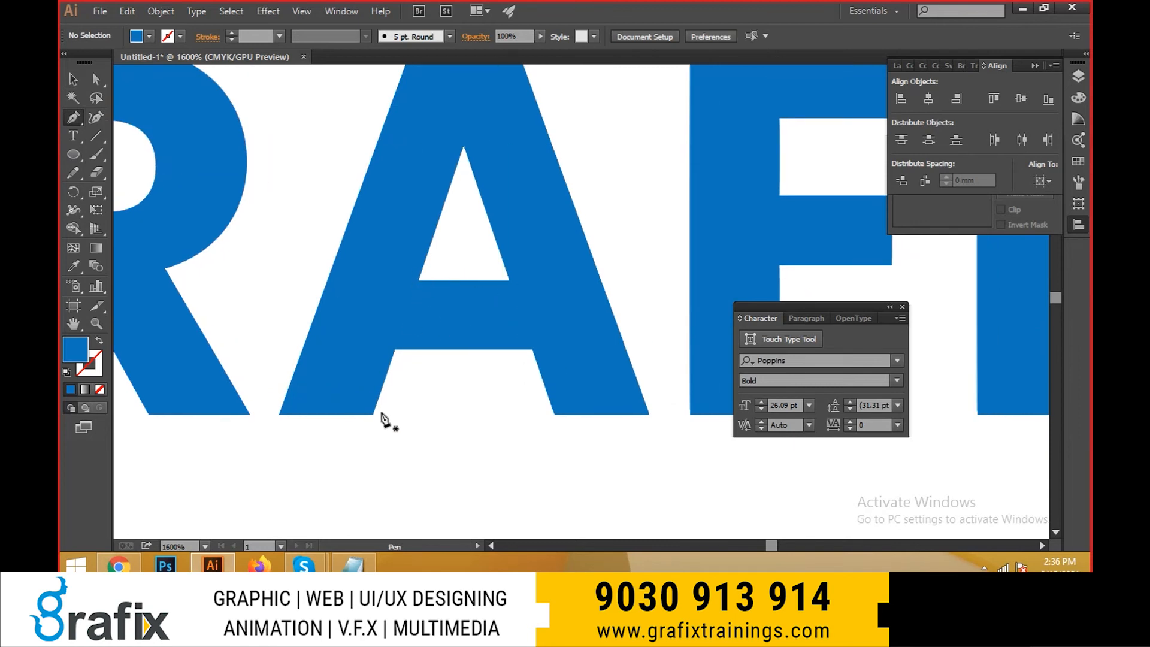
pyautogui.click(373, 413)
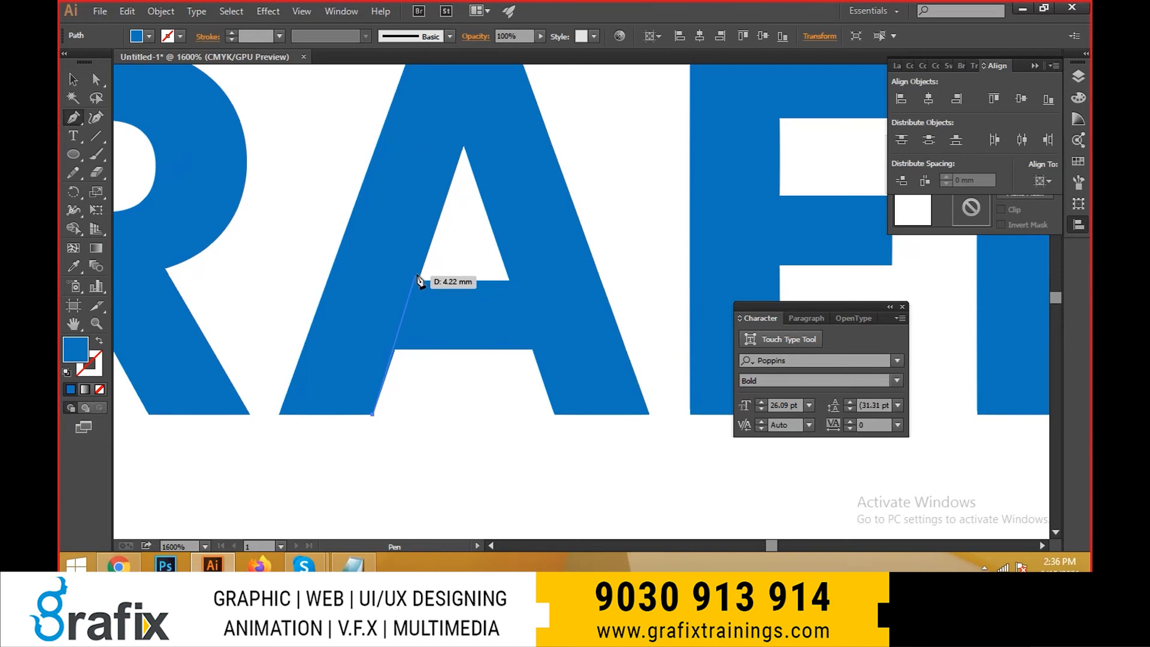
pyautogui.click(423, 264)
pyautogui.click(509, 259)
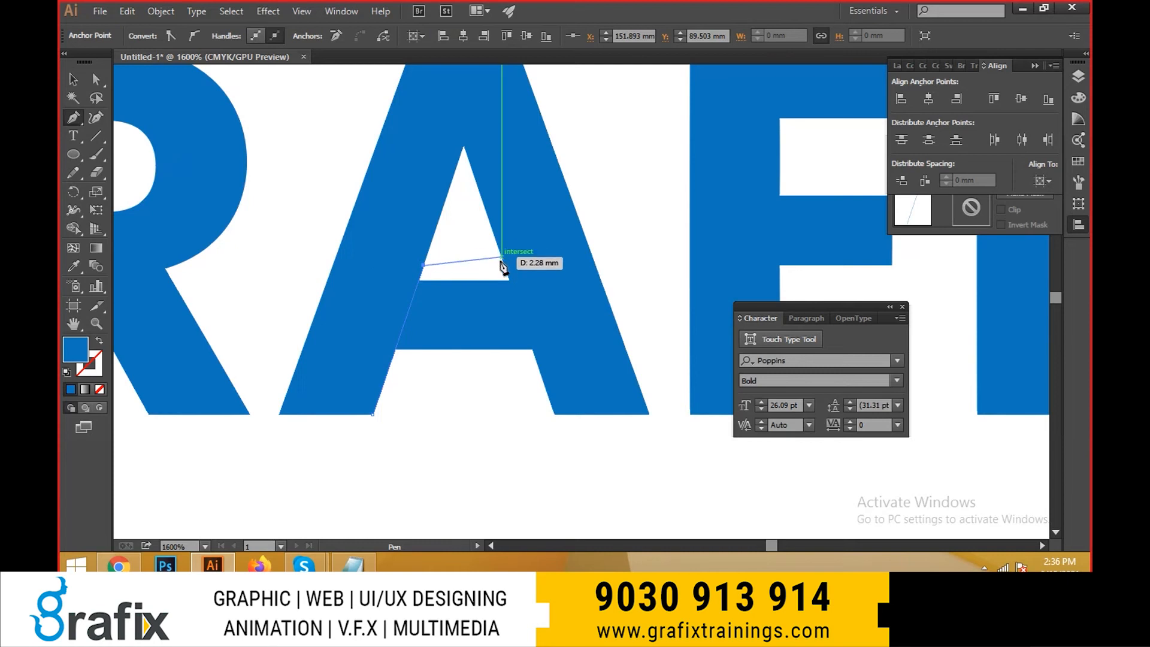
pyautogui.click(501, 261)
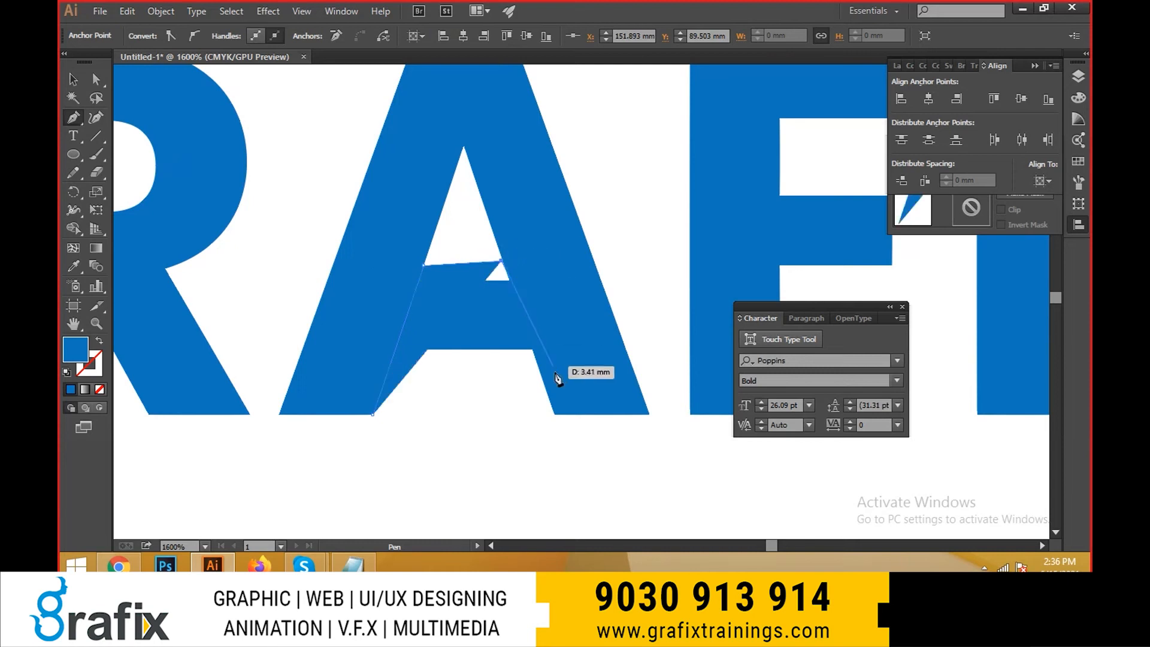
pyautogui.click(554, 413)
pyautogui.click(373, 414)
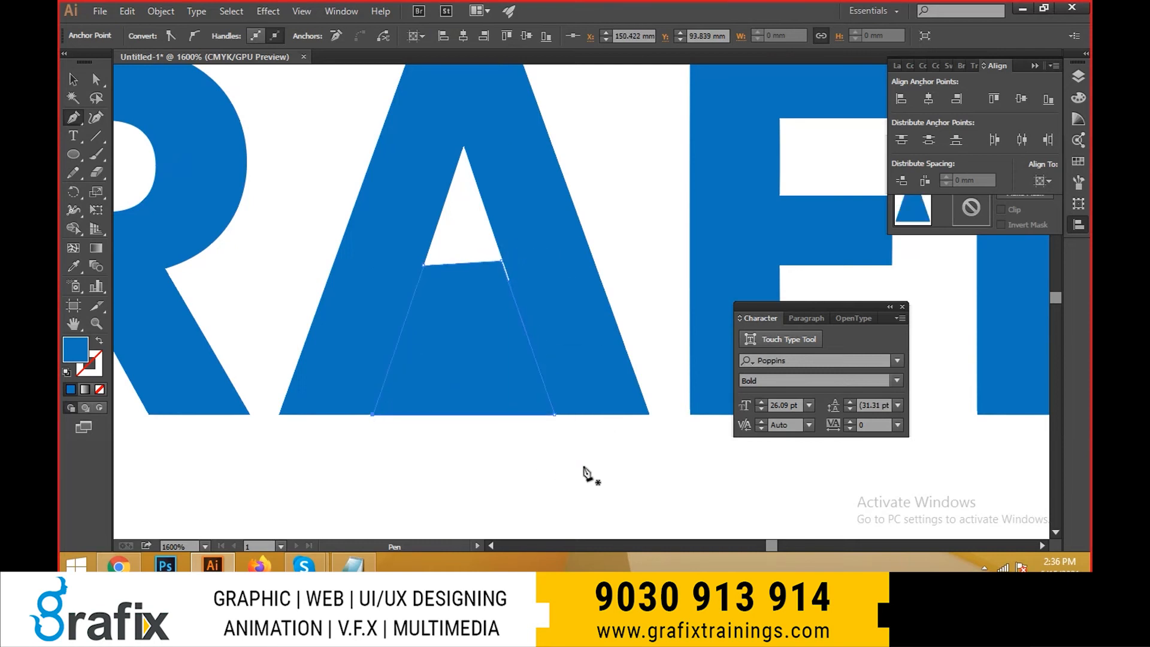
# - Move the filler shape's upper-right anchor point onto the inner edge of the A's right leg to close the white sliver
pyautogui.press('v')
pyautogui.hotkey('ctrl', 'alt', '[')
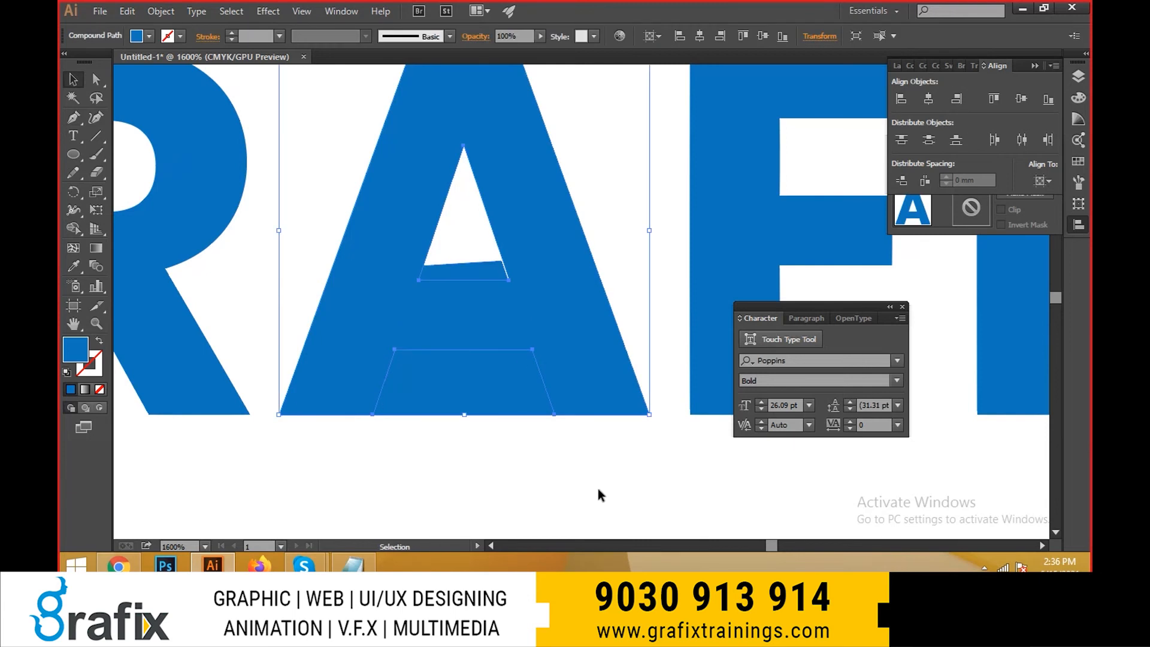
pyautogui.click(599, 490)
pyautogui.scroll(3, 532, 290)
pyautogui.press('a')
pyautogui.click(428, 209)
pyautogui.scroll(3, 502, 220)
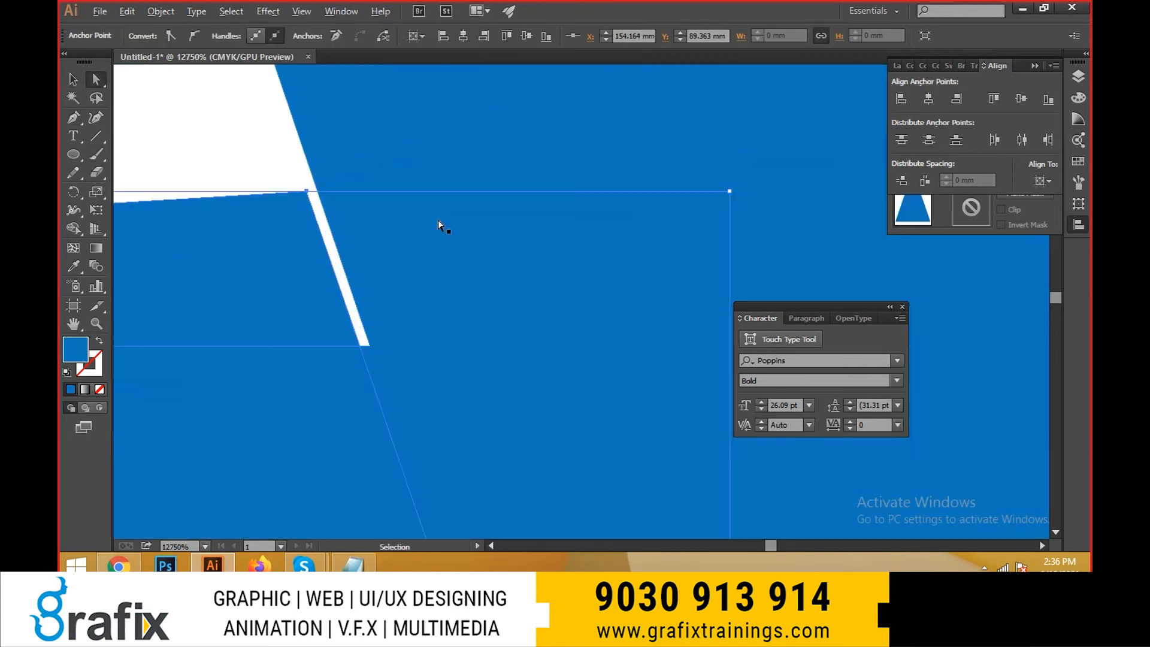
pyautogui.moveTo(307, 204); pyautogui.dragTo(320, 192)
pyautogui.scroll(-5, 395, 291)
pyautogui.moveTo(428, 407); pyautogui.dragTo(504, 342)
pyautogui.scroll(-1, 287, 225)
pyautogui.scroll(5, 291, 226)
pyautogui.click(458, 238)
pyautogui.press('v')
pyautogui.scroll(-4, 421, 330)
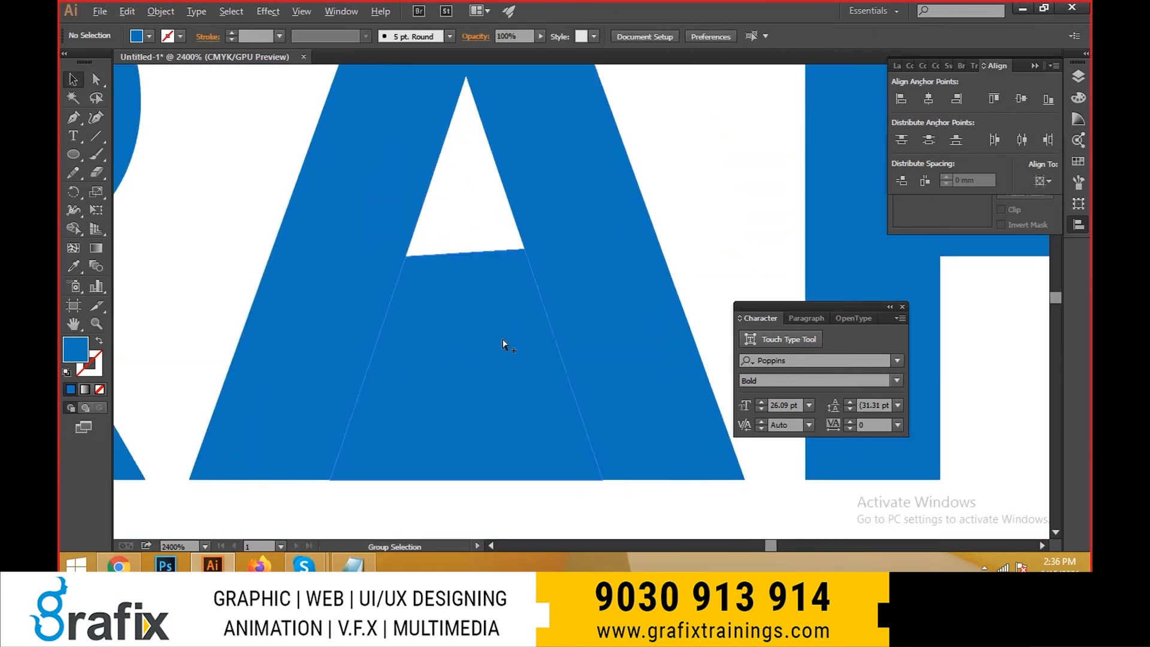
# - Fill the four-point shape between the A's legs with yellow
pyautogui.click(497, 359)
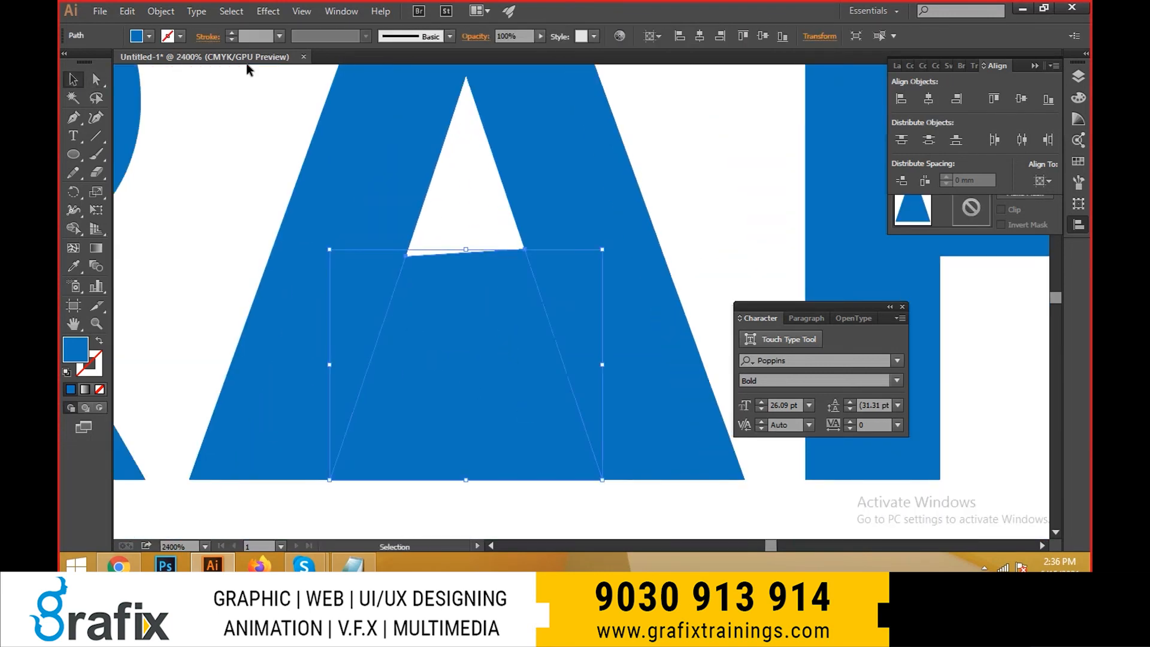
pyautogui.click(153, 36)
pyautogui.click(141, 65)
pyautogui.click(130, 65)
pyautogui.press('Escape')
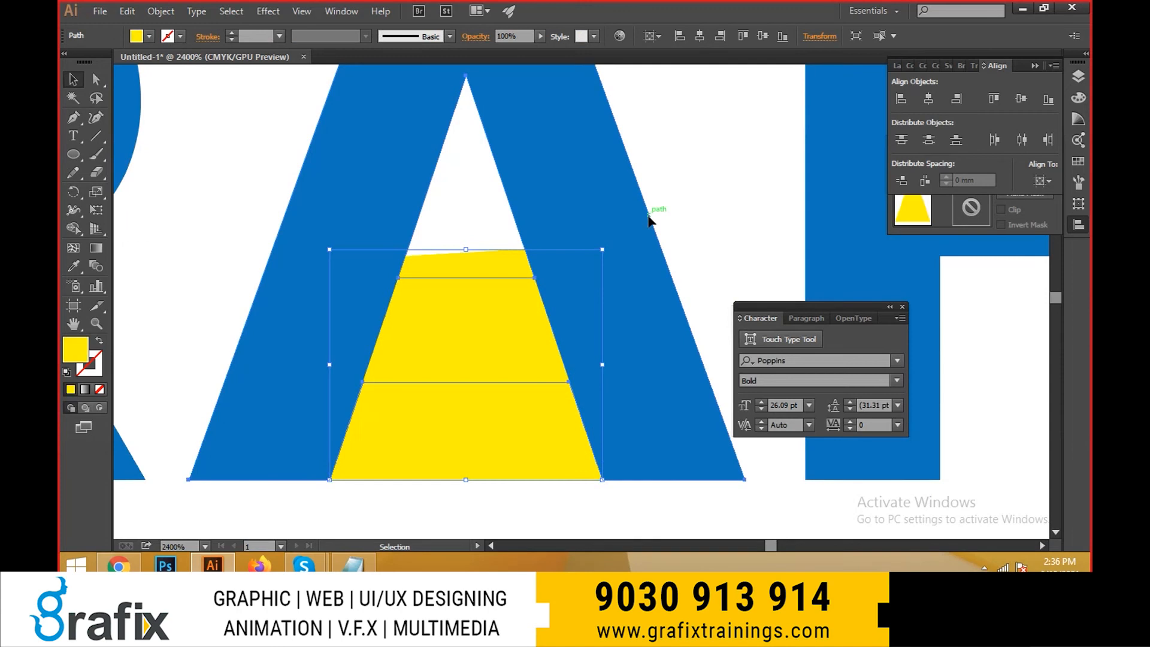
# - Add the A to the selection with the yellow shape and bring up the Pathfinder options in the space below the letters
pyautogui.keyDown('shift'); pyautogui.click(546, 195); pyautogui.keyUp('shift')
pyautogui.scroll(-2, 565, 252)
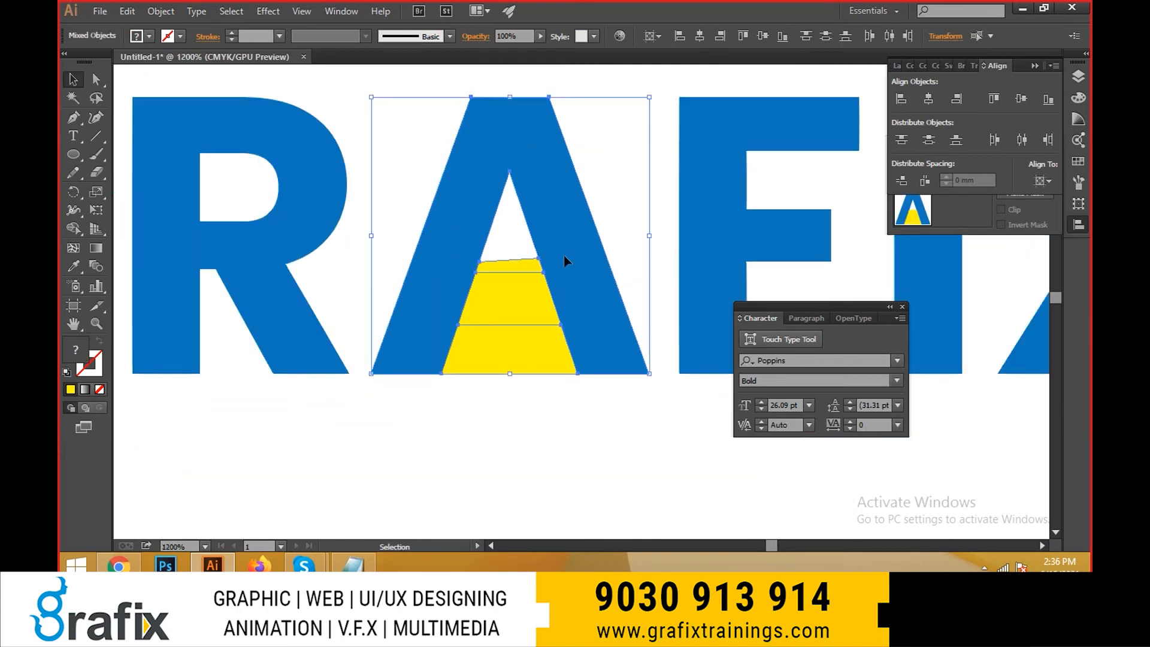
pyautogui.moveTo(619, 396); pyautogui.dragTo(474, 318)
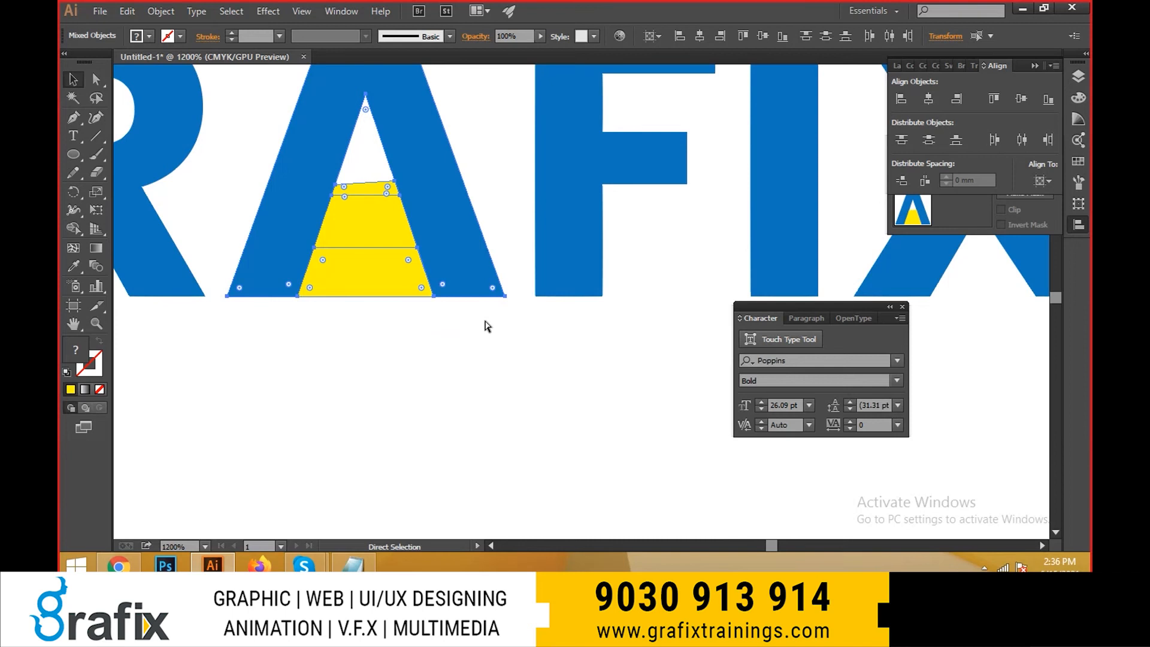
pyautogui.hotkey('ctrl', 'F9')
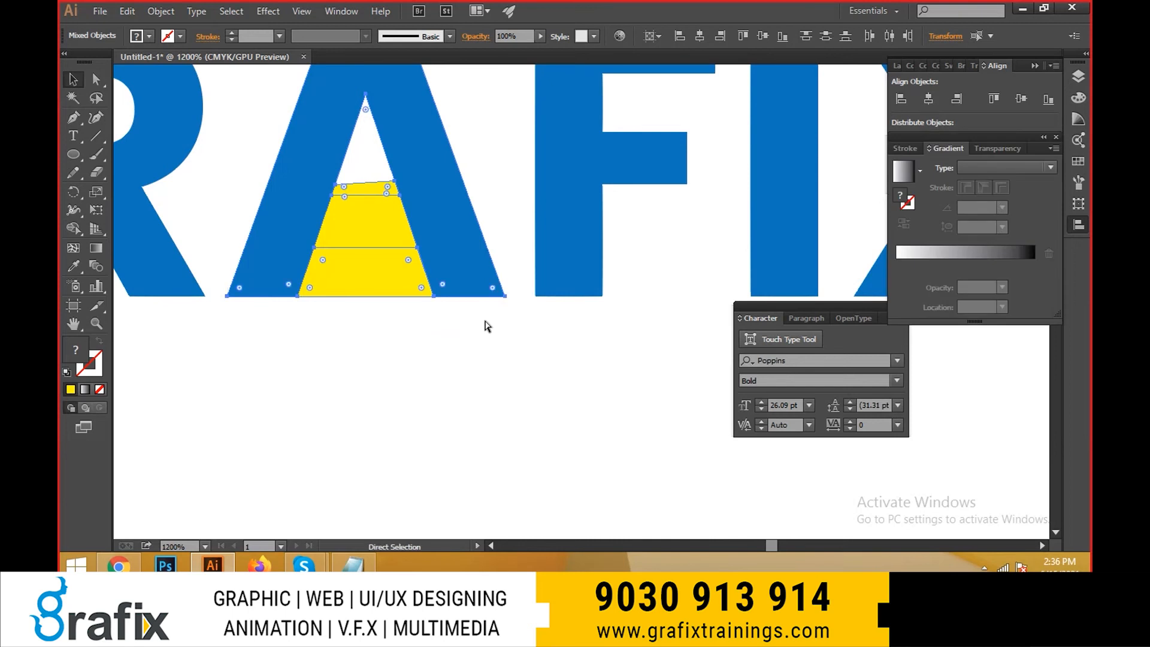
pyautogui.hotkey('ctrl', 'shift', 'F9')
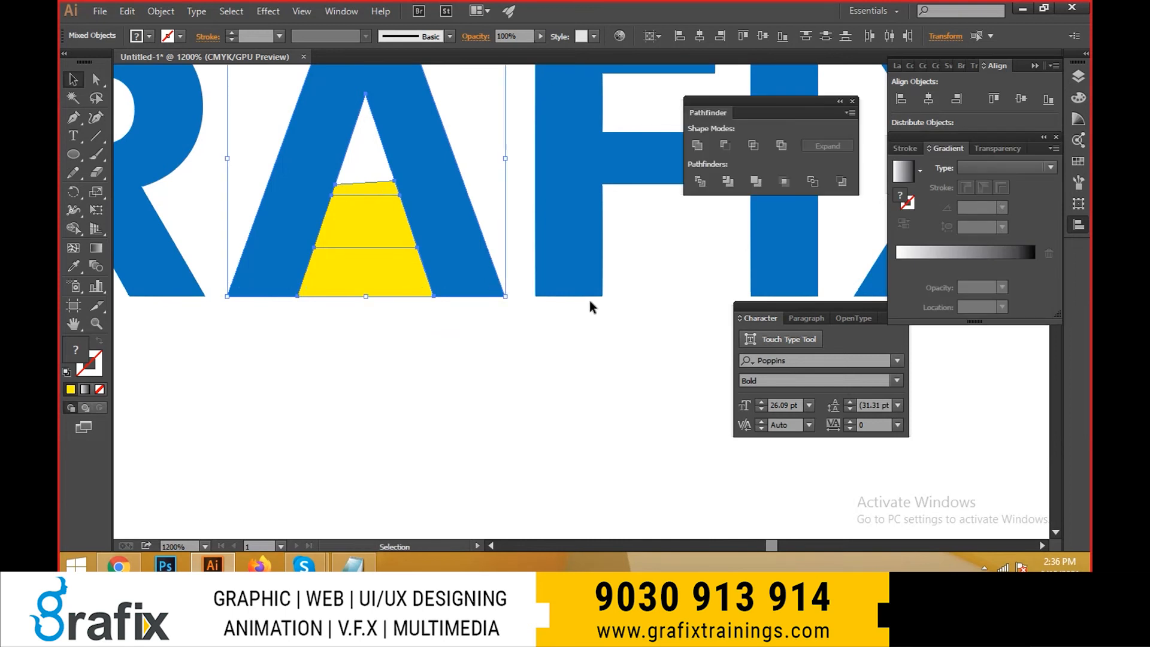
pyautogui.moveTo(716, 109); pyautogui.dragTo(509, 342)
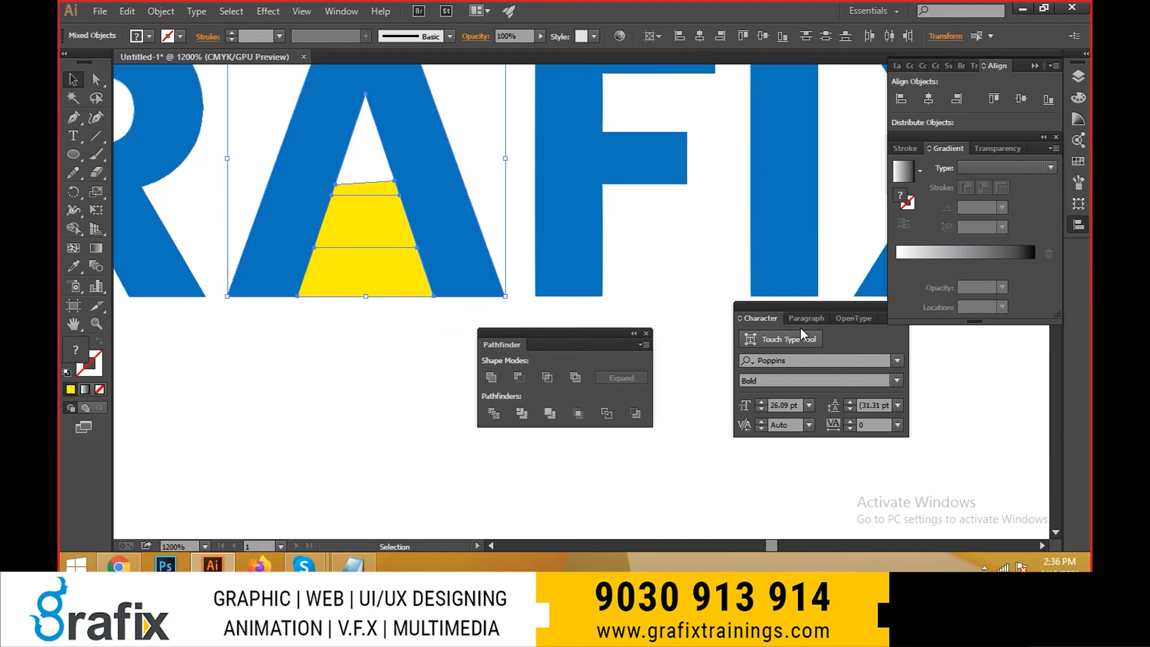
pyautogui.moveTo(774, 308); pyautogui.dragTo(892, 339)
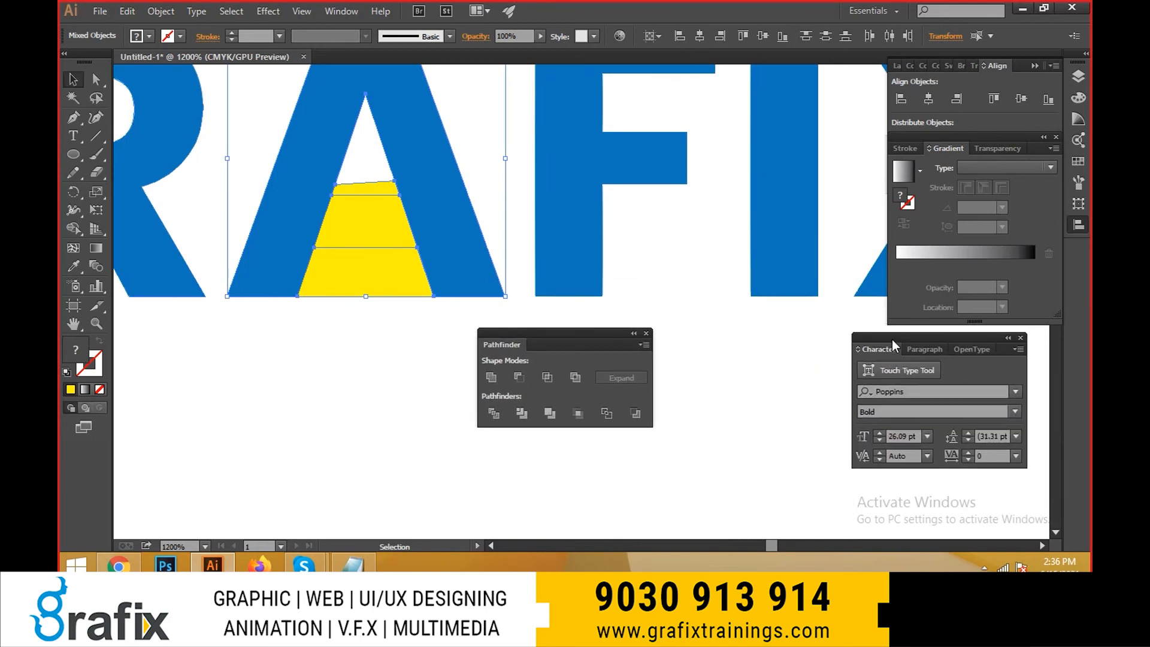
# - Draw a yellow circle in the empty area below the A and duplicate it rightward so the two overlap
pyautogui.press('space')
pyautogui.moveTo(575, 290); pyautogui.dragTo(644, 358)
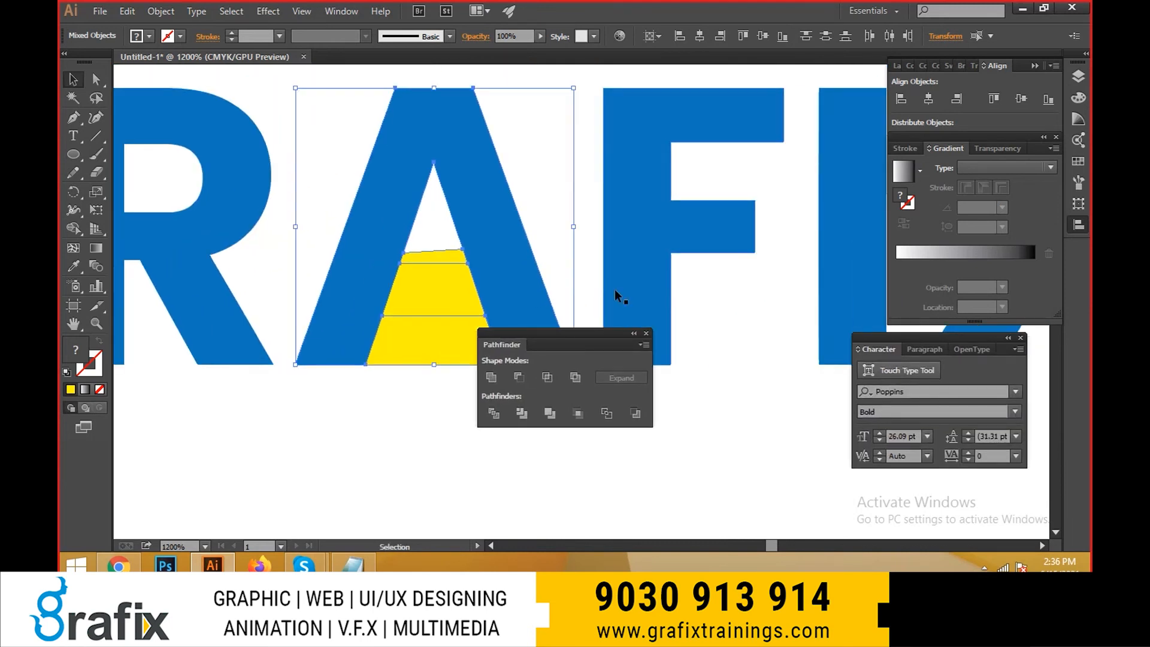
pyautogui.press('space')
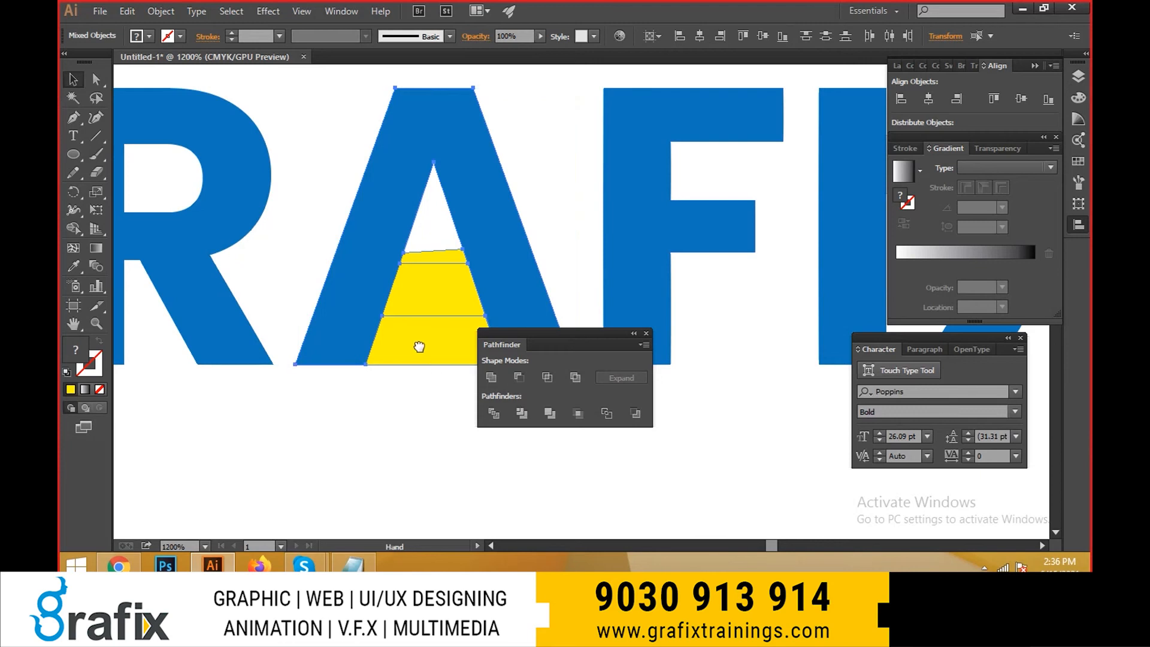
pyautogui.moveTo(419, 346); pyautogui.dragTo(378, 125)
pyautogui.click(75, 154)
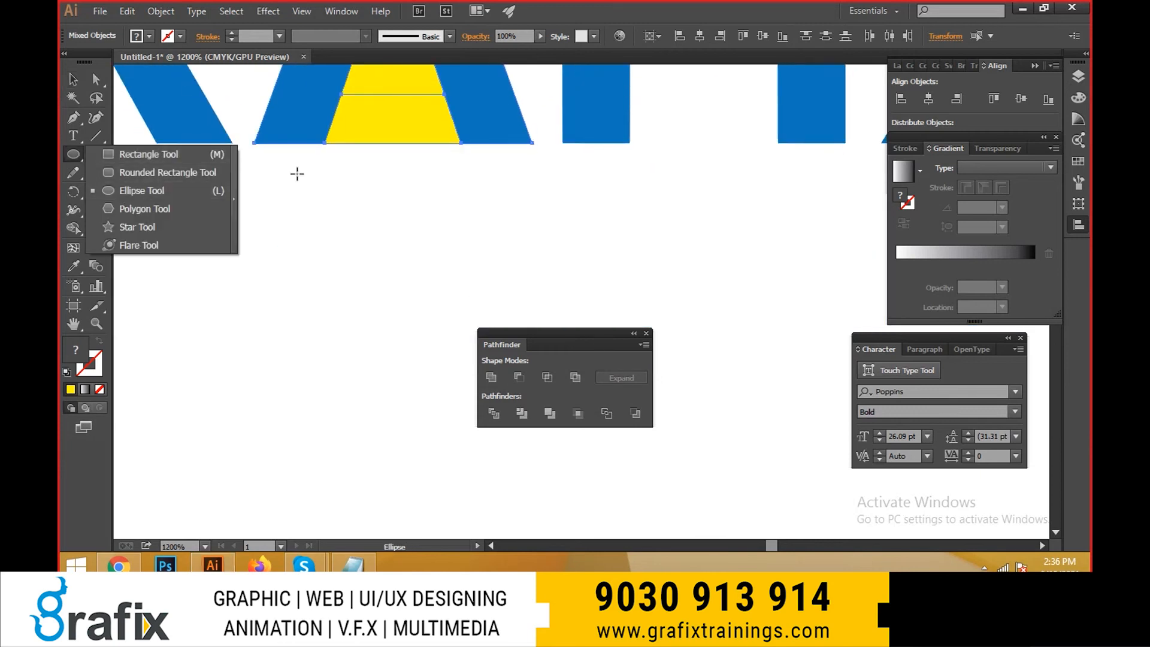
pyautogui.press('space')
pyautogui.moveTo(357, 151); pyautogui.dragTo(355, 207)
pyautogui.press('v')
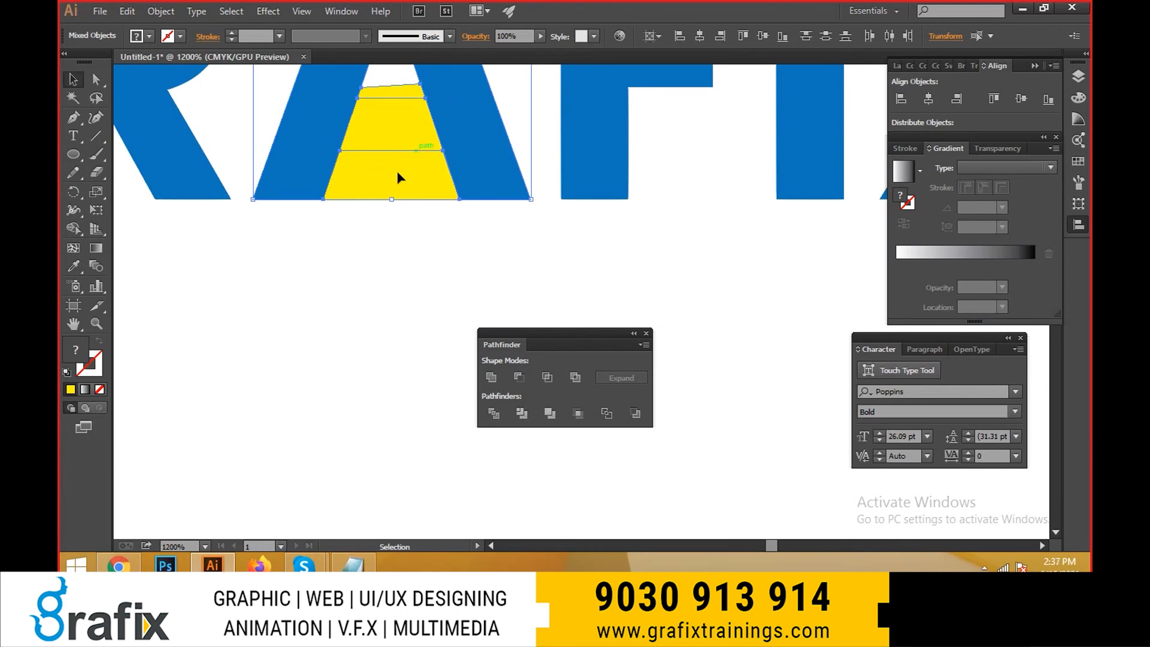
pyautogui.click(73, 154)
pyautogui.click(180, 187)
pyautogui.moveTo(226, 347)
pyautogui.mouseDown()
pyautogui.moveTo(290, 423)
pyautogui.moveTo(354, 375)
pyautogui.mouseUp()
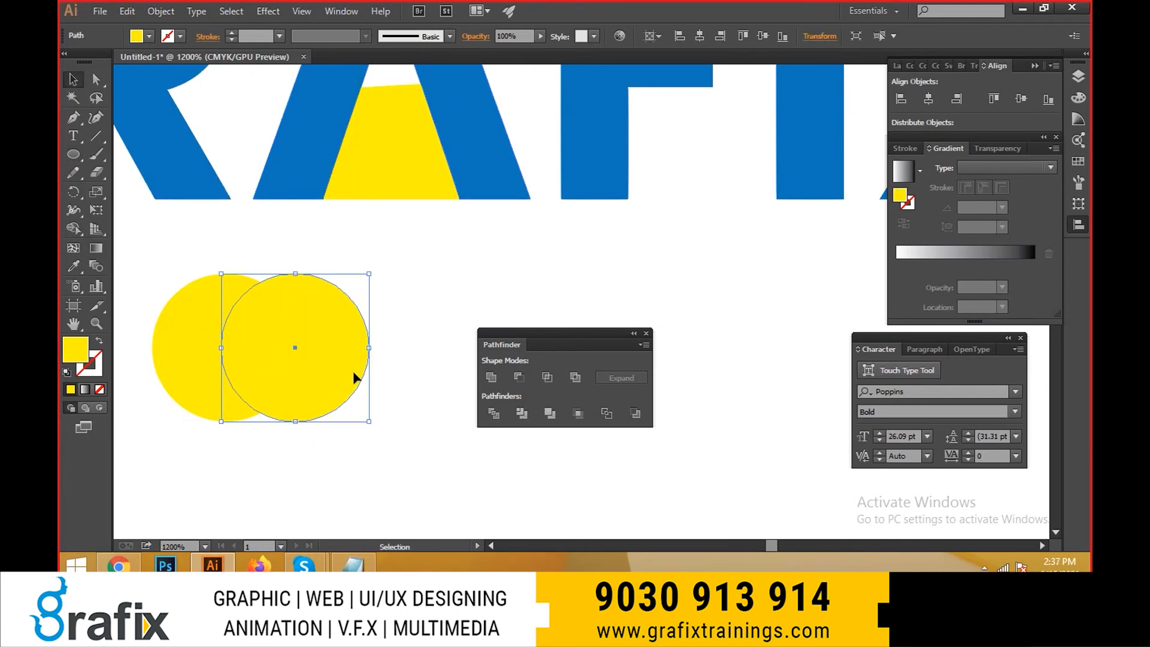
# - Scale the duplicate circle down proportionally, keeping its lower-left corner fixed, and deselect it
pyautogui.press('e')
pyautogui.moveTo(371, 276); pyautogui.dragTo(347, 296)
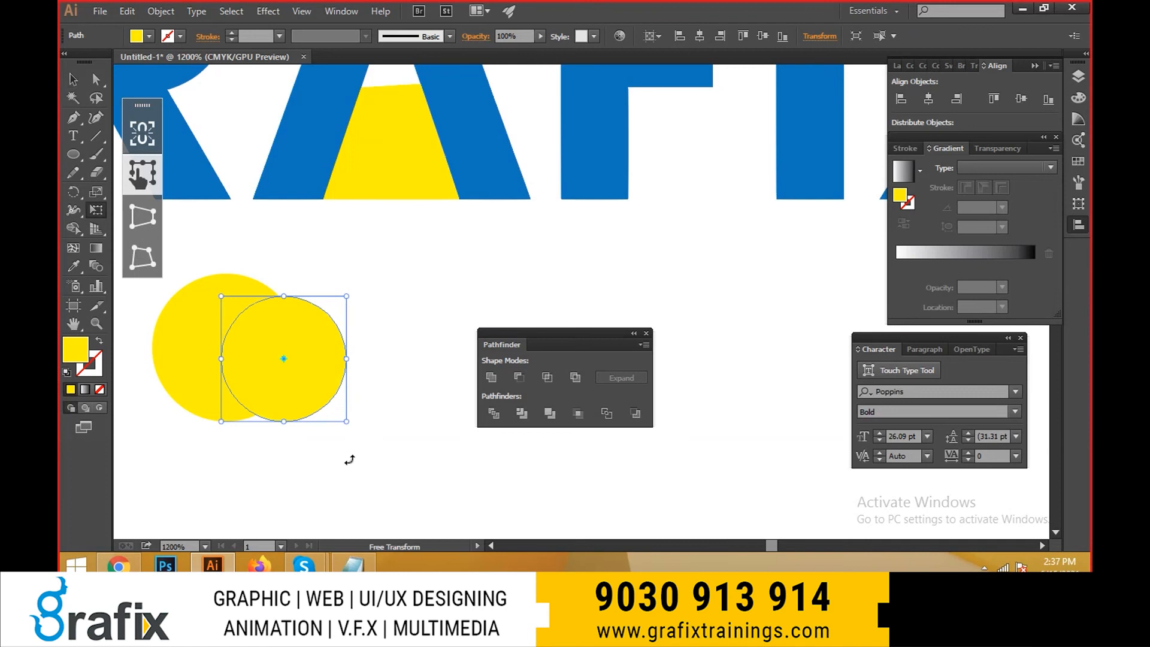
pyautogui.press('v')
pyautogui.click(379, 448)
# - Hide the interface panels and duplicate both overlapping yellow circles to the right of the originals
pyautogui.press('Tab')
pyautogui.click(186, 327)
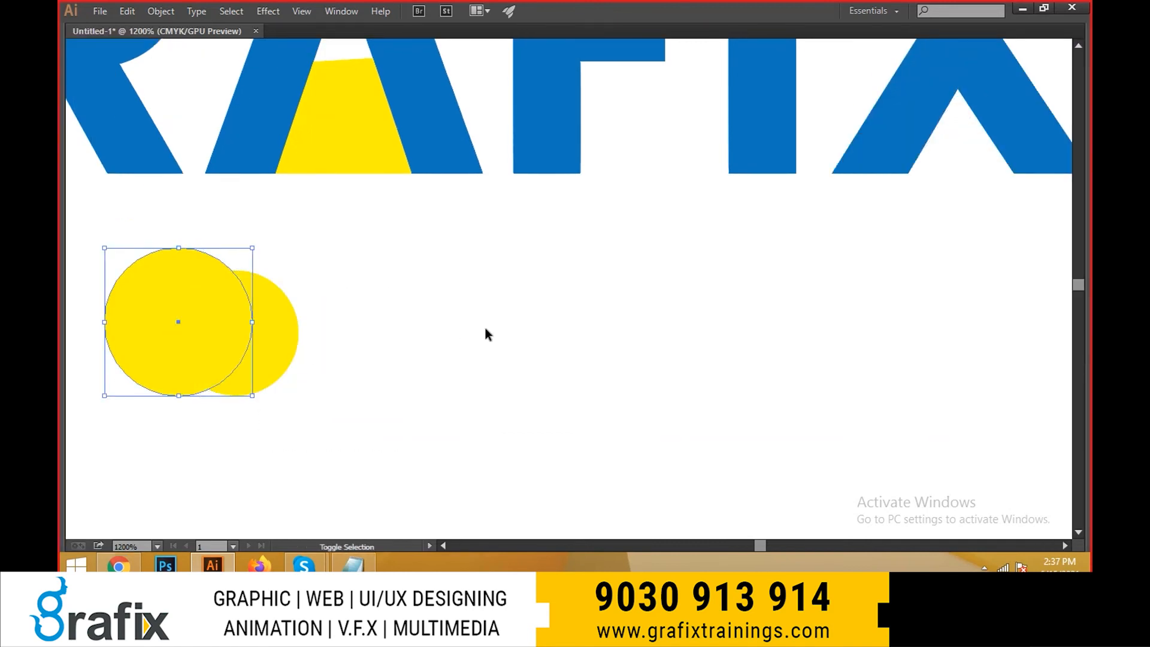
pyautogui.keyDown('shift'); pyautogui.click(244, 366); pyautogui.keyUp('shift')
pyautogui.moveTo(206, 342); pyautogui.dragTo(446, 293)
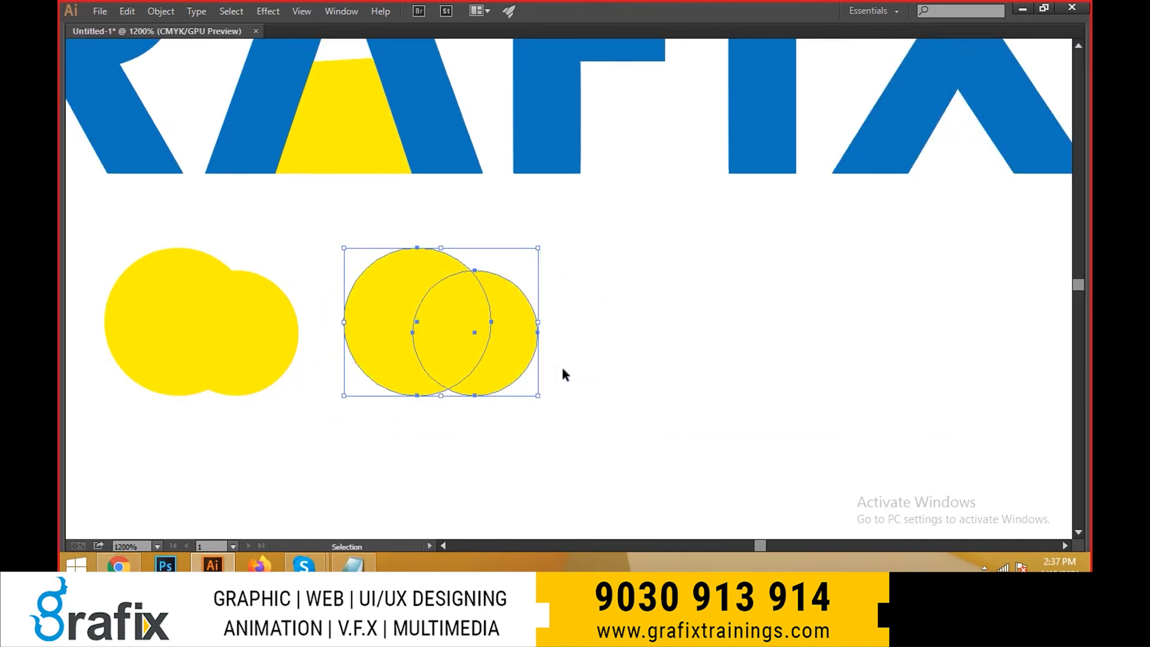
# - Duplicate each pair of overlapping yellow circles into a second row beneath the originals and bring the hidden interface panels back
pyautogui.press('space')
pyautogui.moveTo(439, 370); pyautogui.dragTo(447, 241)
pyautogui.moveTo(291, 364); pyautogui.dragTo(121, 149)
pyautogui.moveTo(247, 204); pyautogui.dragTo(248, 423)
pyautogui.moveTo(557, 380); pyautogui.dragTo(378, 189)
pyautogui.moveTo(503, 238); pyautogui.dragTo(503, 418)
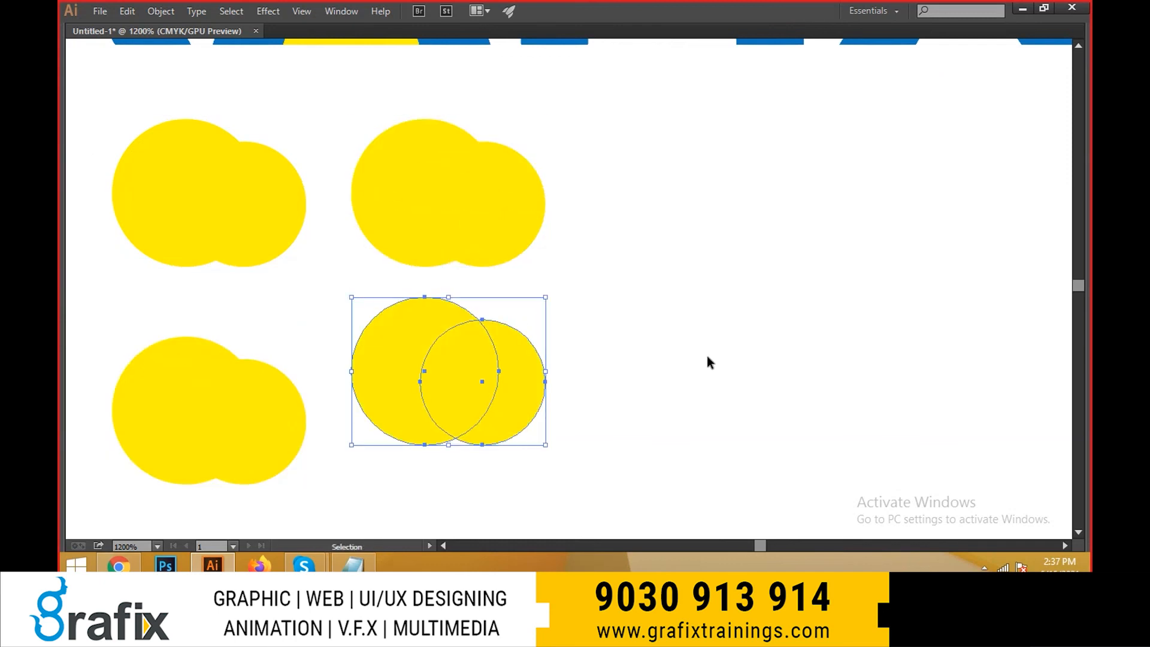
pyautogui.click(707, 356)
pyautogui.hscroll(2, 685, 341)
pyautogui.press('Tab')
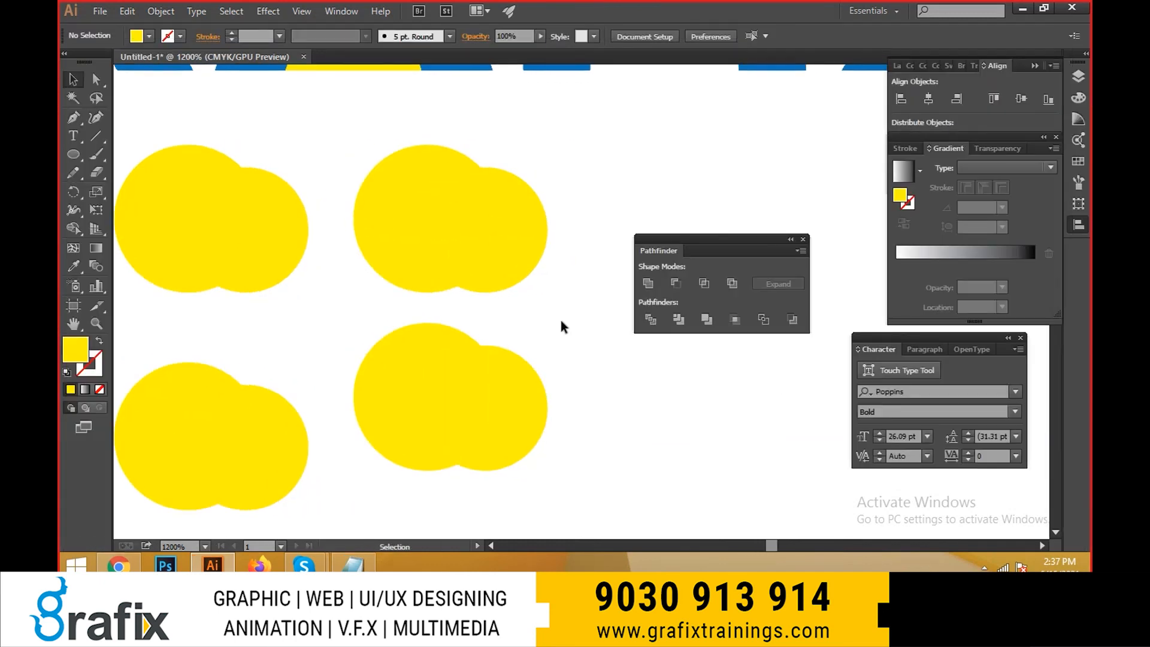
# - Fill the smaller front circle of the upper-left pair with green
pyautogui.click(218, 217)
pyautogui.click(148, 37)
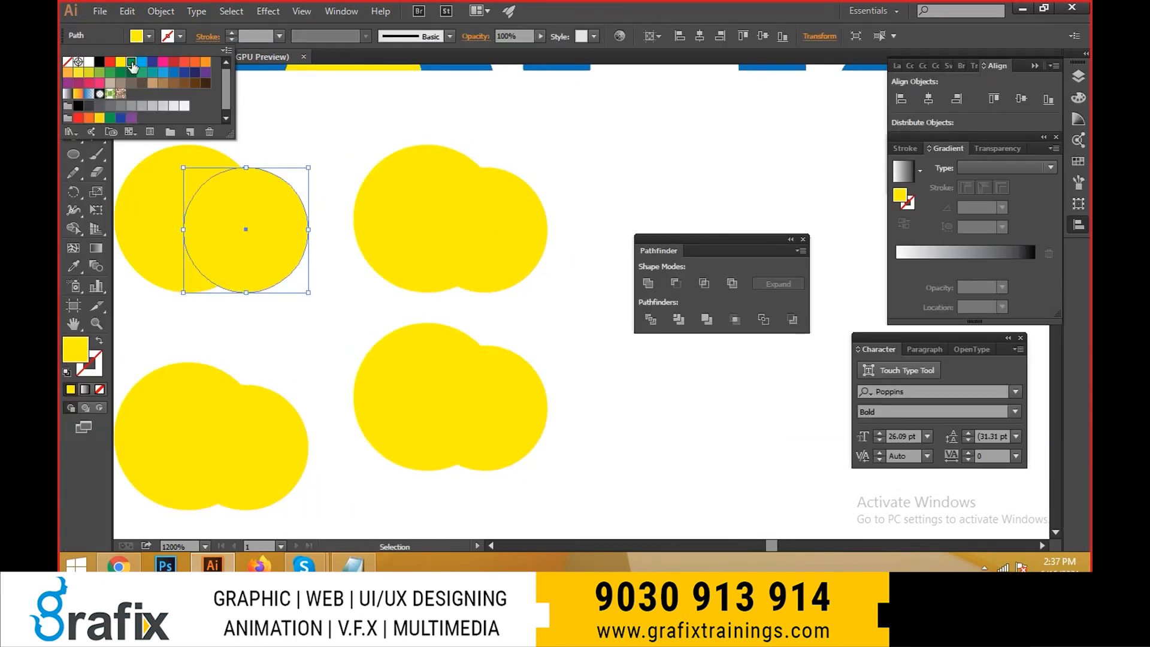
pyautogui.click(142, 87)
# - Shrink the green circle, shift it slightly left, and subtract it from the yellow circle with Minus Front to form a crescent
pyautogui.press('e')
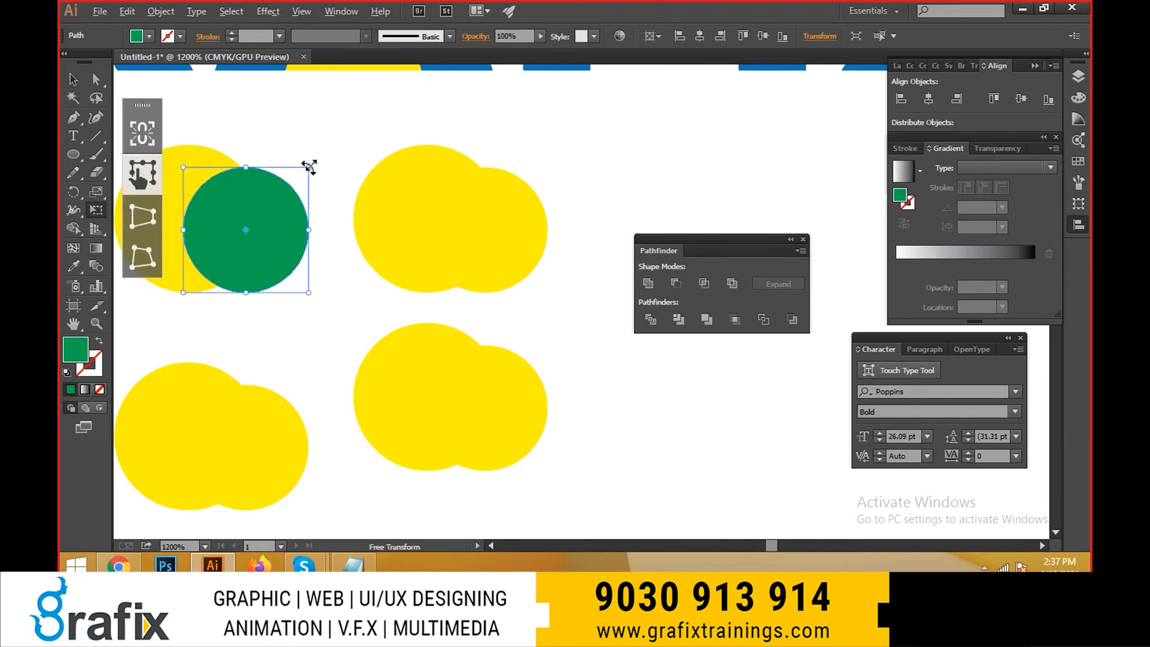
pyautogui.moveTo(308, 168); pyautogui.dragTo(302, 198)
pyautogui.press('v')
pyautogui.moveTo(255, 230); pyautogui.dragTo(243, 228)
pyautogui.keyDown('shift'); pyautogui.click(204, 279); pyautogui.keyUp('shift')
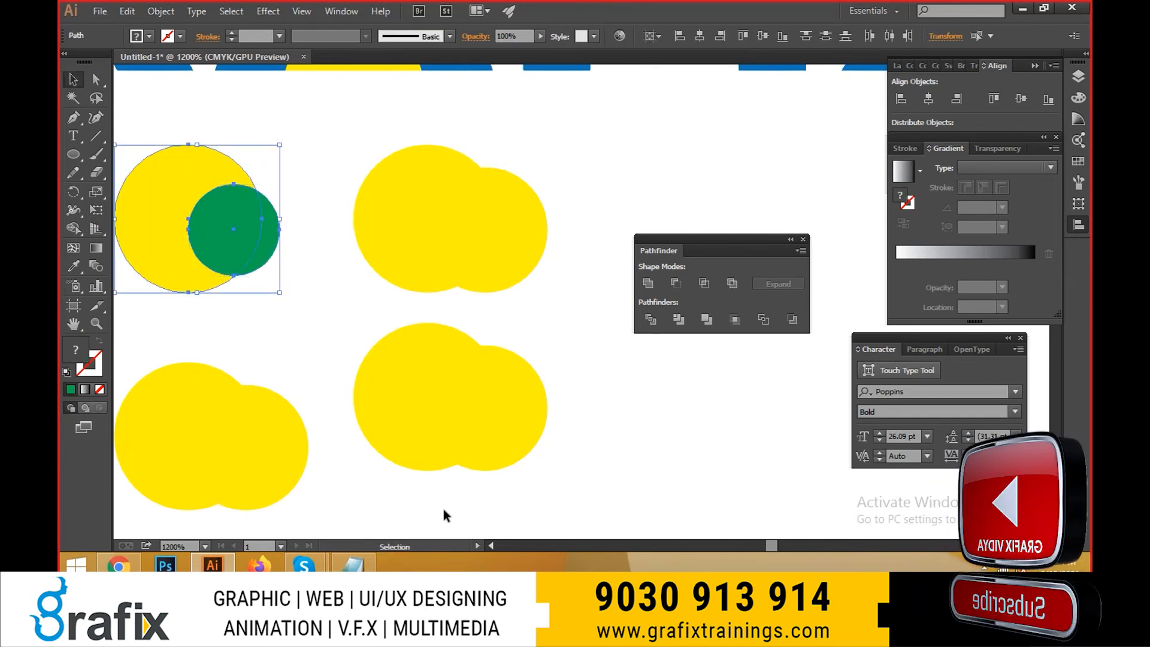
pyautogui.click(669, 283)
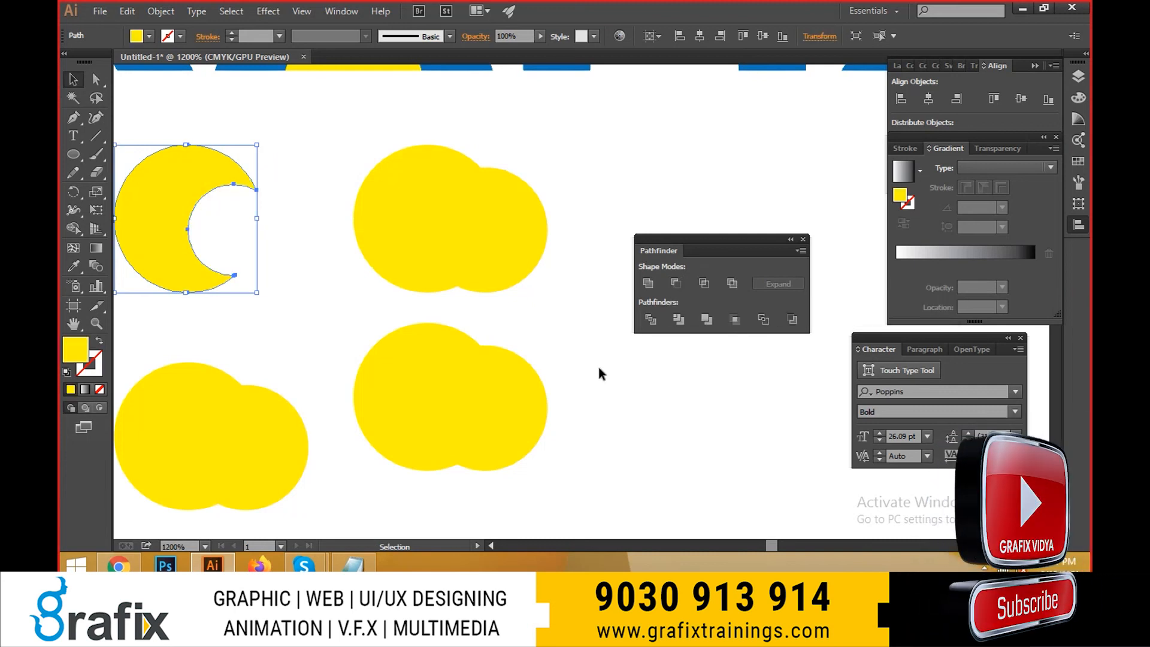
# - Delete the smaller front circle of the upper-right pair
pyautogui.click(516, 258)
pyautogui.click(149, 35)
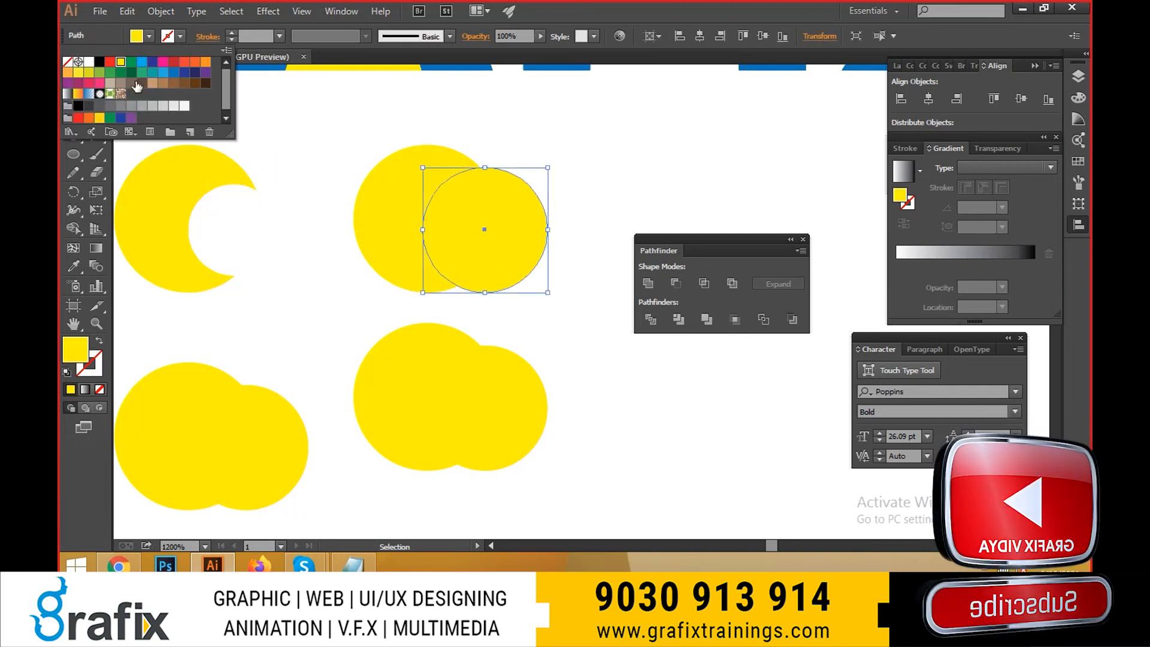
pyautogui.click(491, 246)
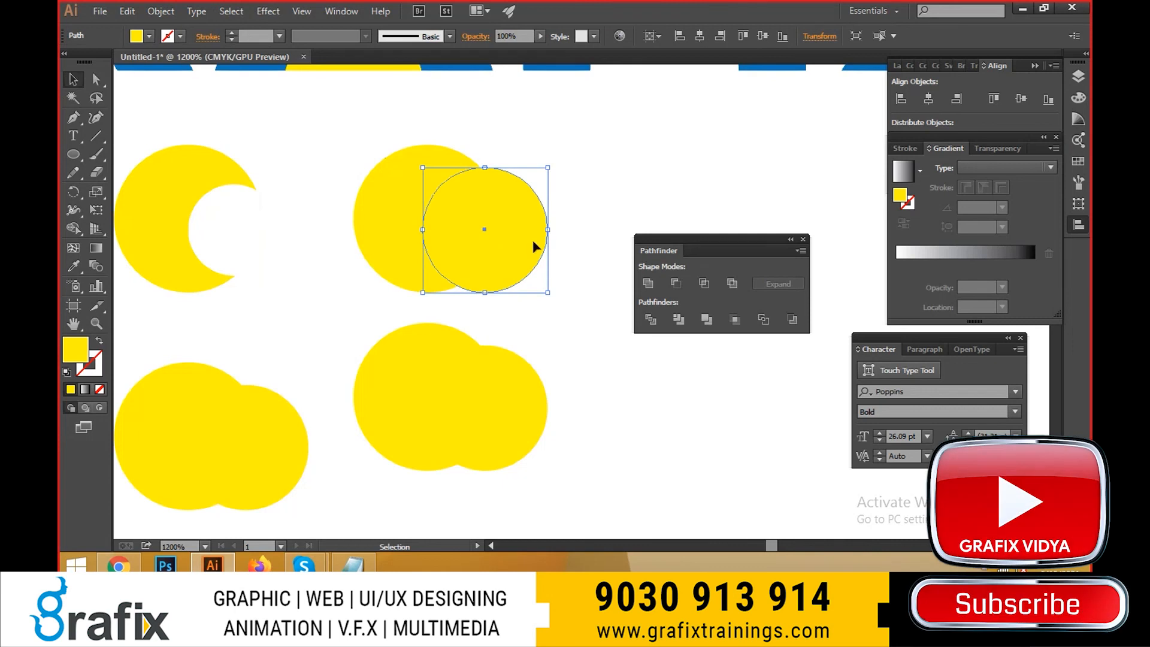
pyautogui.press('Delete')
# - Draw a wide, thin yellow rectangle across the middle of the remaining upper-right circle and unite the two shapes
pyautogui.moveTo(73, 154); pyautogui.dragTo(112, 157)
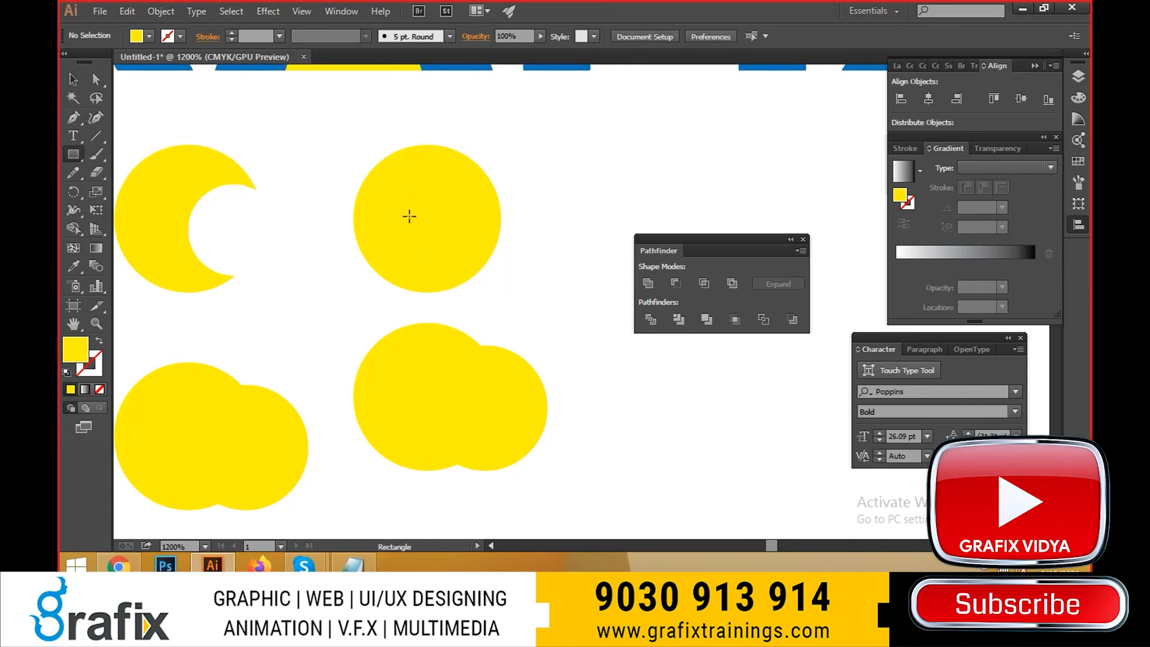
pyautogui.moveTo(409, 217); pyautogui.dragTo(515, 228)
pyautogui.press('v')
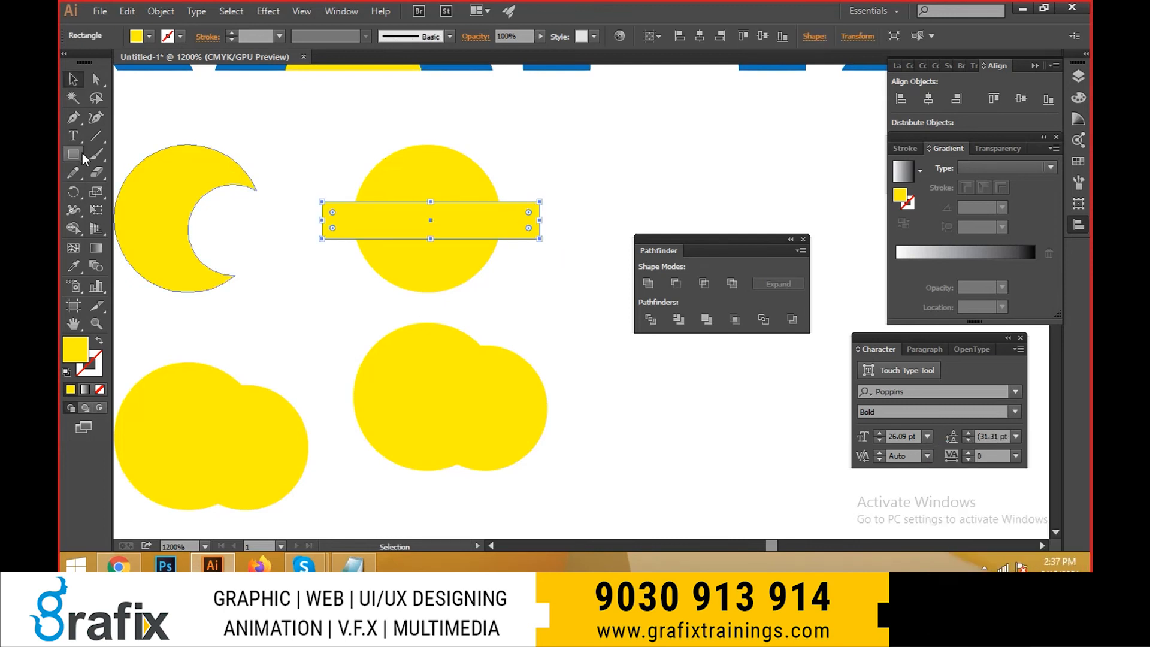
pyautogui.keyDown('shift'); pyautogui.click(457, 187); pyautogui.keyUp('shift')
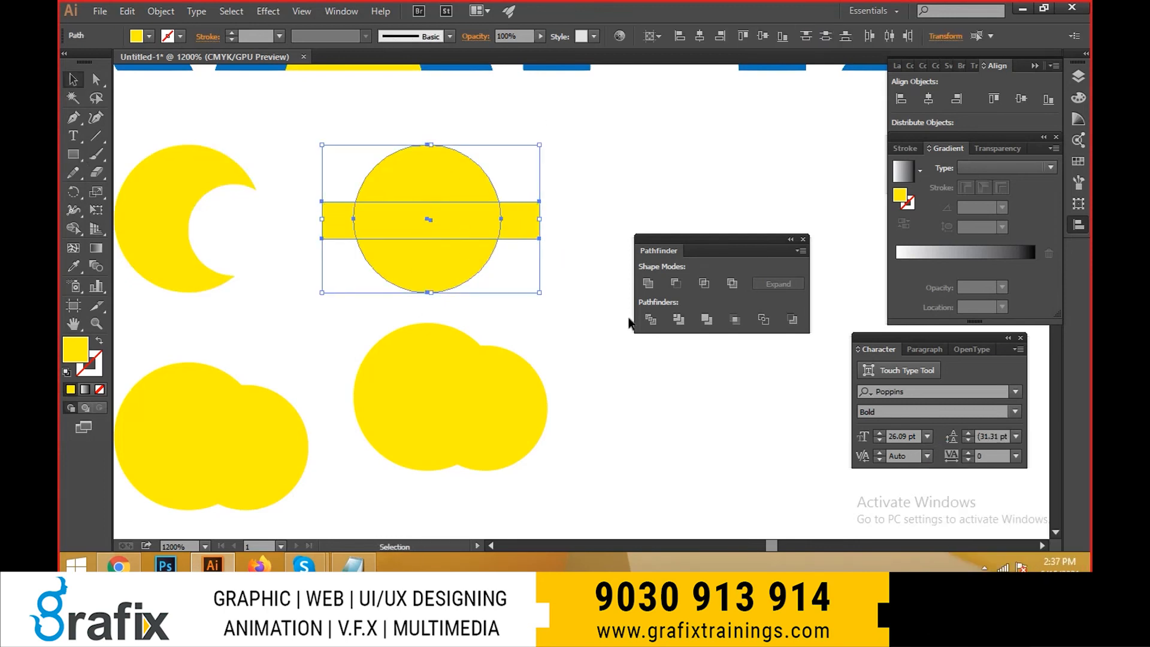
pyautogui.click(648, 283)
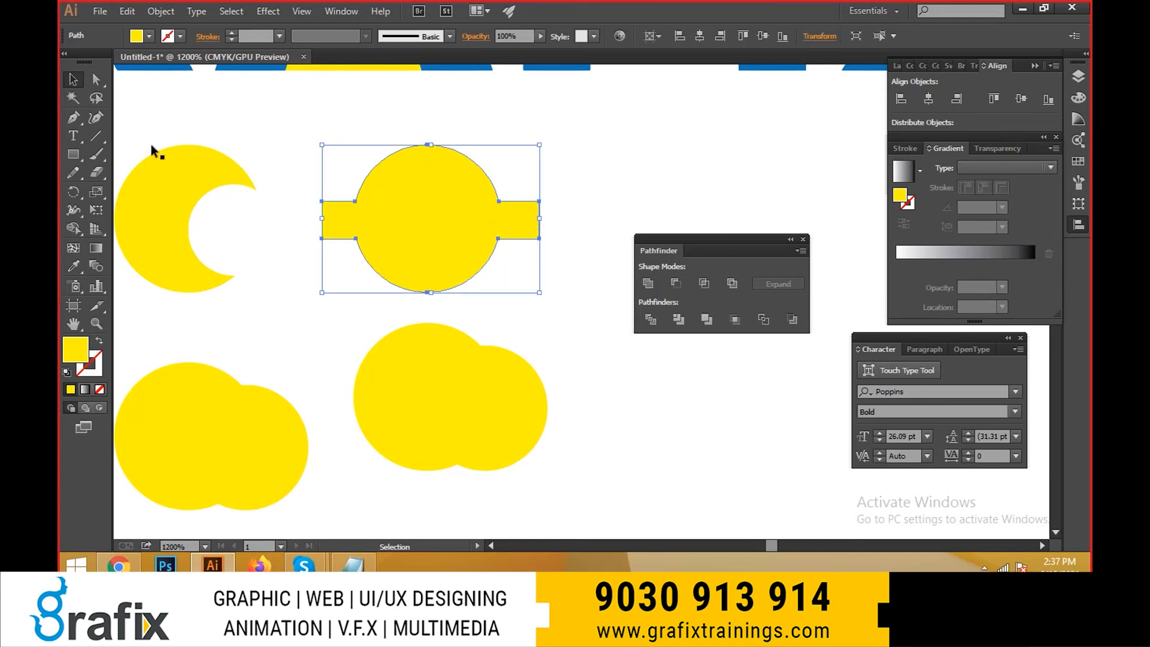
# - Draw a small yellow five-pointed star overlapping the upper edge of the united circle-and-bar shape
pyautogui.click(73, 154)
pyautogui.moveTo(127, 198); pyautogui.dragTo(137, 227)
pyautogui.moveTo(414, 198); pyautogui.dragTo(440, 145)
pyautogui.click(572, 144)
pyautogui.press('Escape')
pyautogui.press('v')
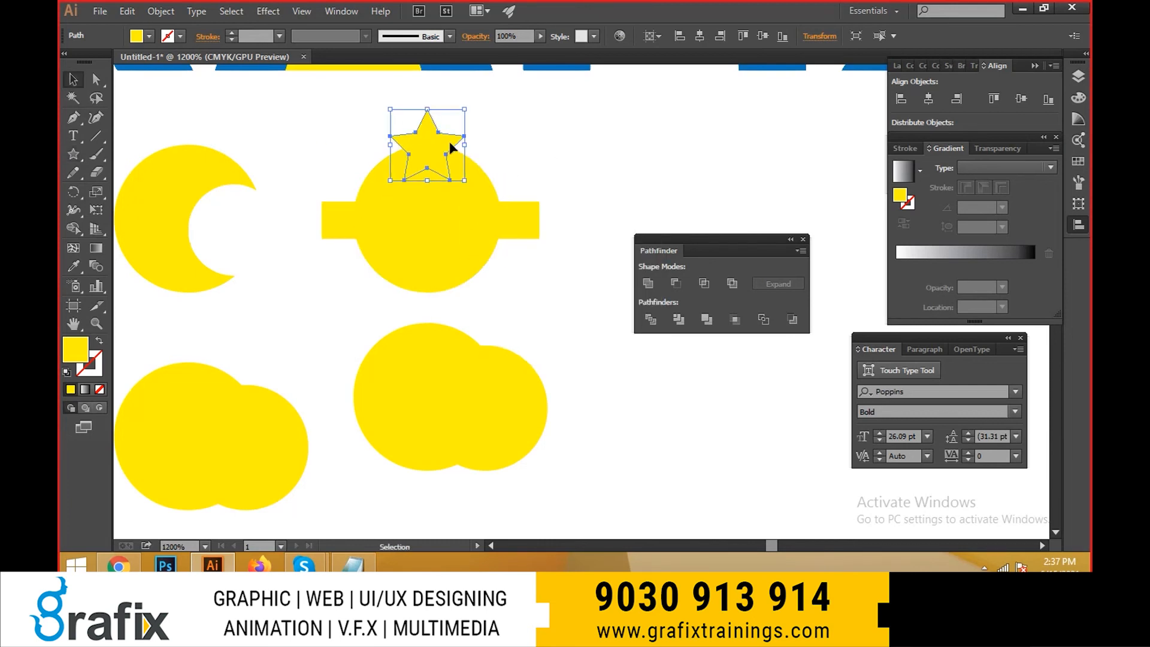
# - Try a light blue fill on the united circle-and-bar shape beneath the star, and undo it
pyautogui.click(500, 169)
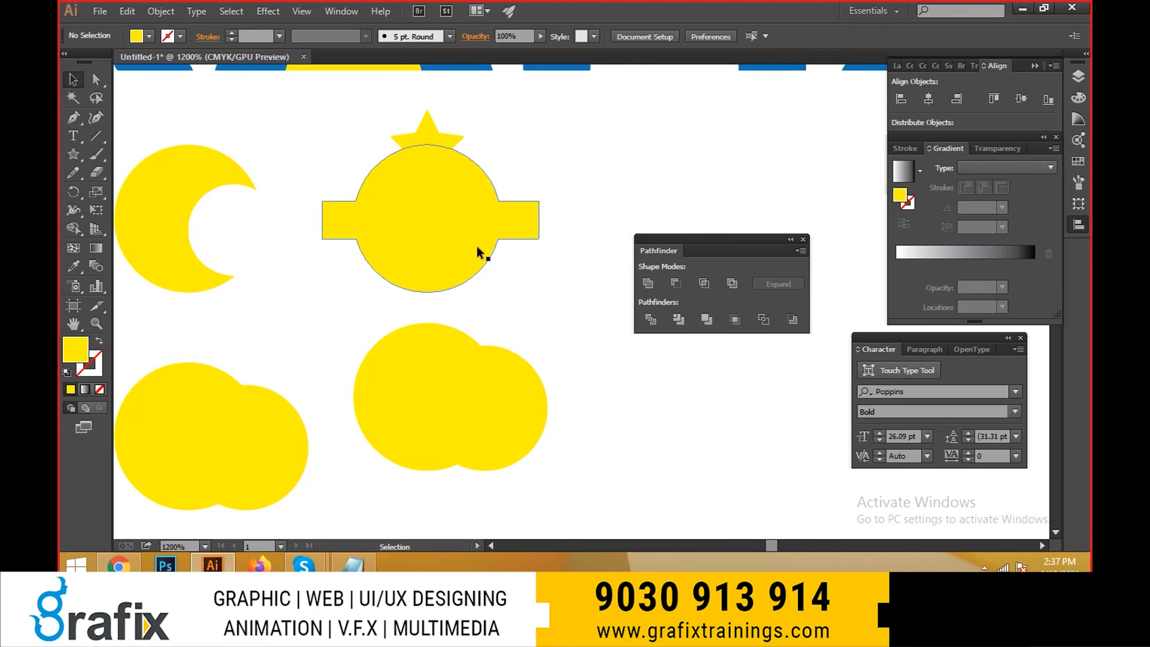
pyautogui.moveTo(477, 246); pyautogui.dragTo(351, 249)
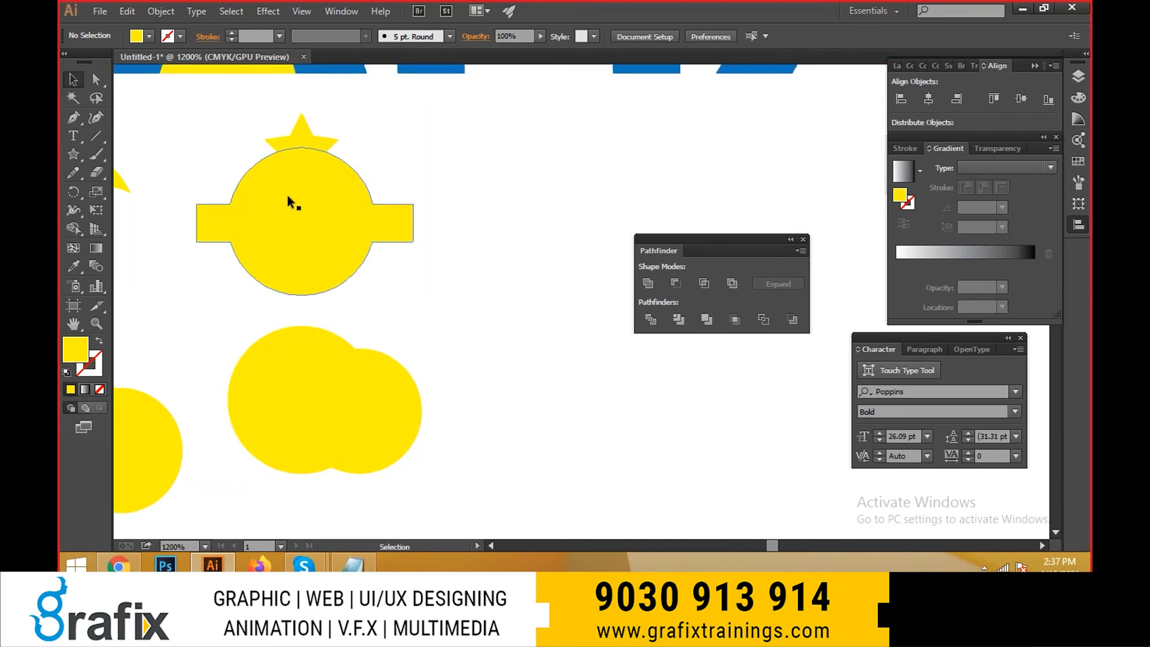
pyautogui.click(336, 140)
pyautogui.click(340, 221)
pyautogui.click(149, 36)
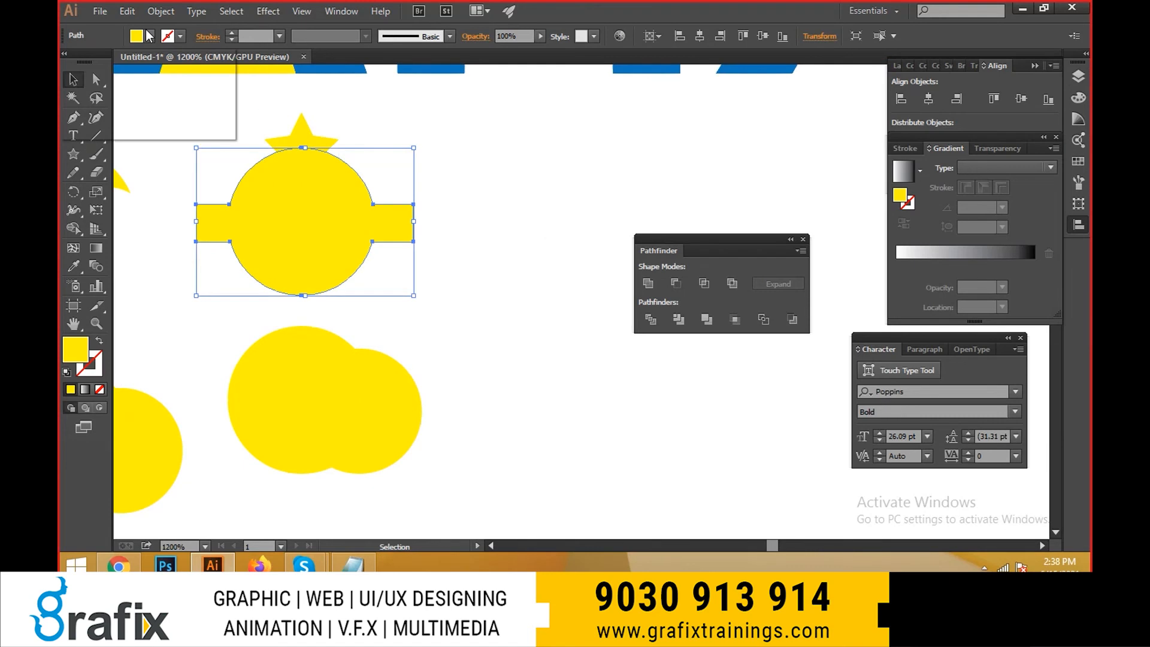
pyautogui.click(138, 64)
pyautogui.click(462, 172)
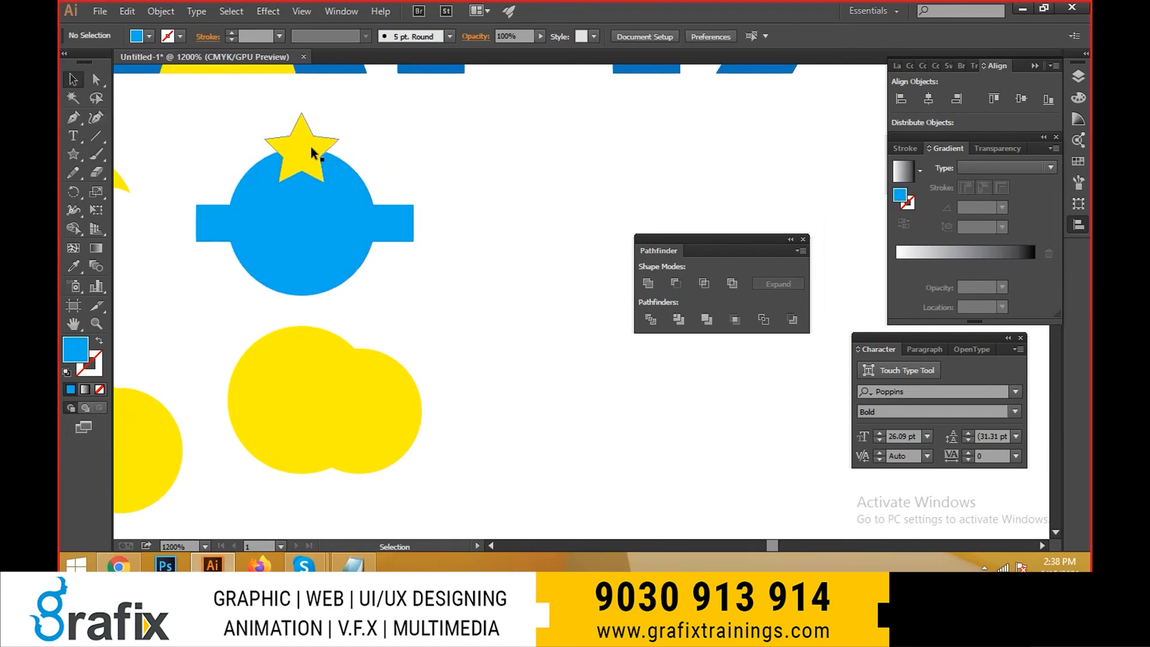
pyautogui.hotkey('ctrl', 'z')
pyautogui.click(448, 146)
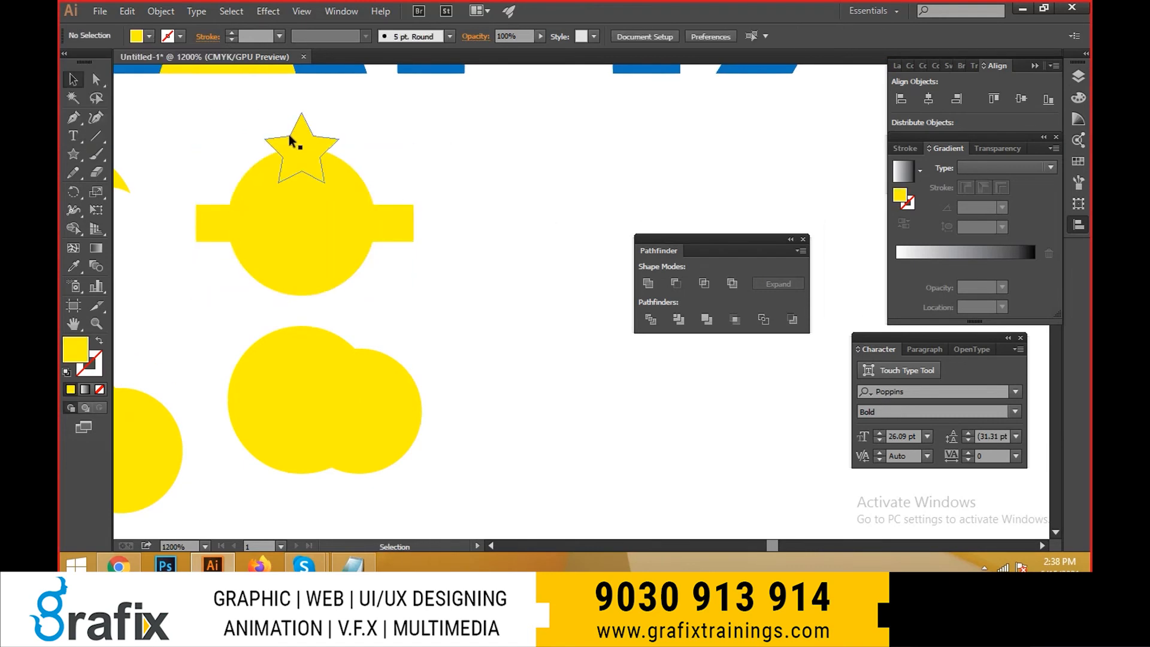
# - Unite the star with the circle-and-bar shape into a single shape and deselect it
pyautogui.click(291, 139)
pyautogui.keyDown('shift'); pyautogui.click(293, 211); pyautogui.keyUp('shift')
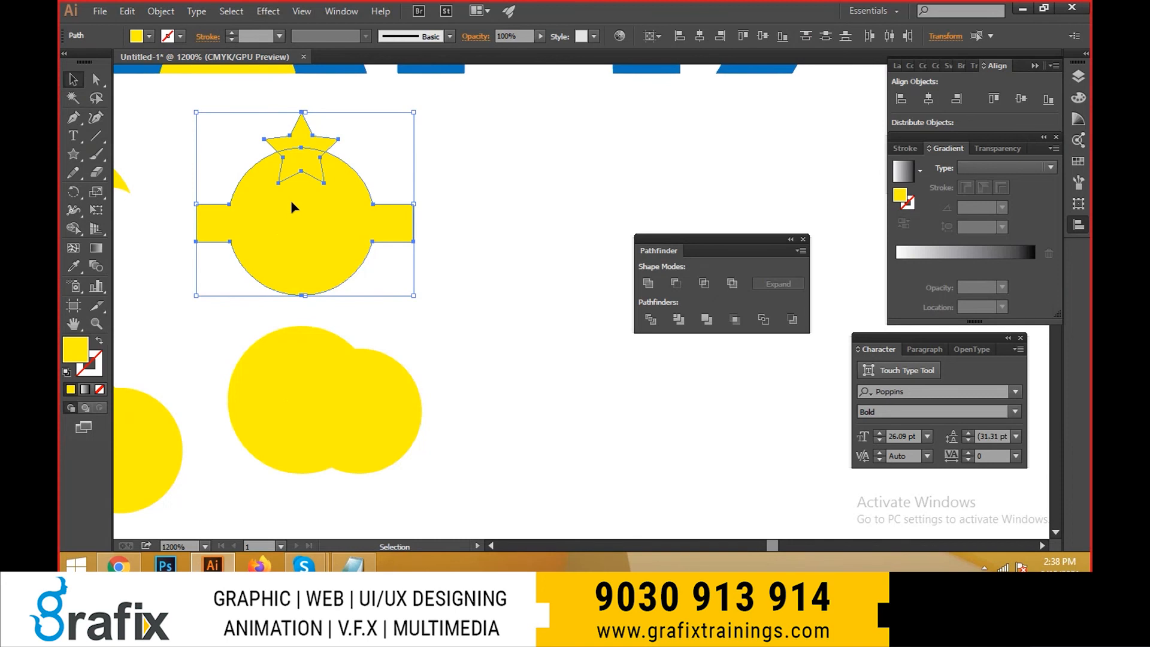
pyautogui.click(647, 284)
pyautogui.click(486, 413)
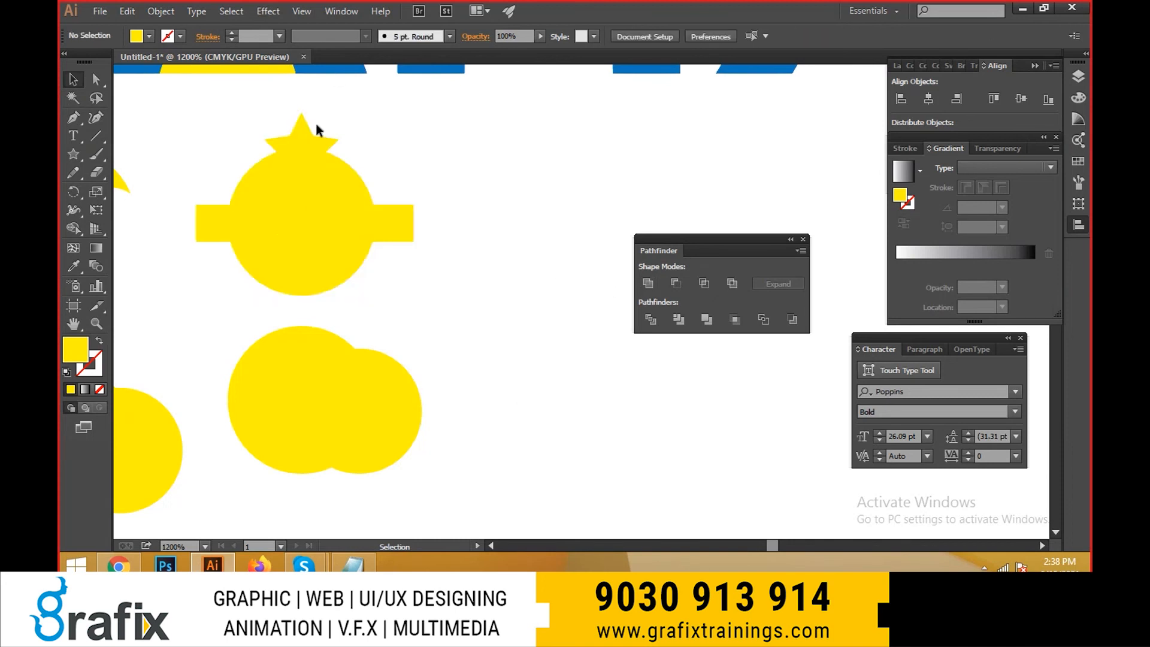
# - Fill the smaller front circle of the lower-left pair with light blue
pyautogui.moveTo(459, 336); pyautogui.dragTo(517, 284)
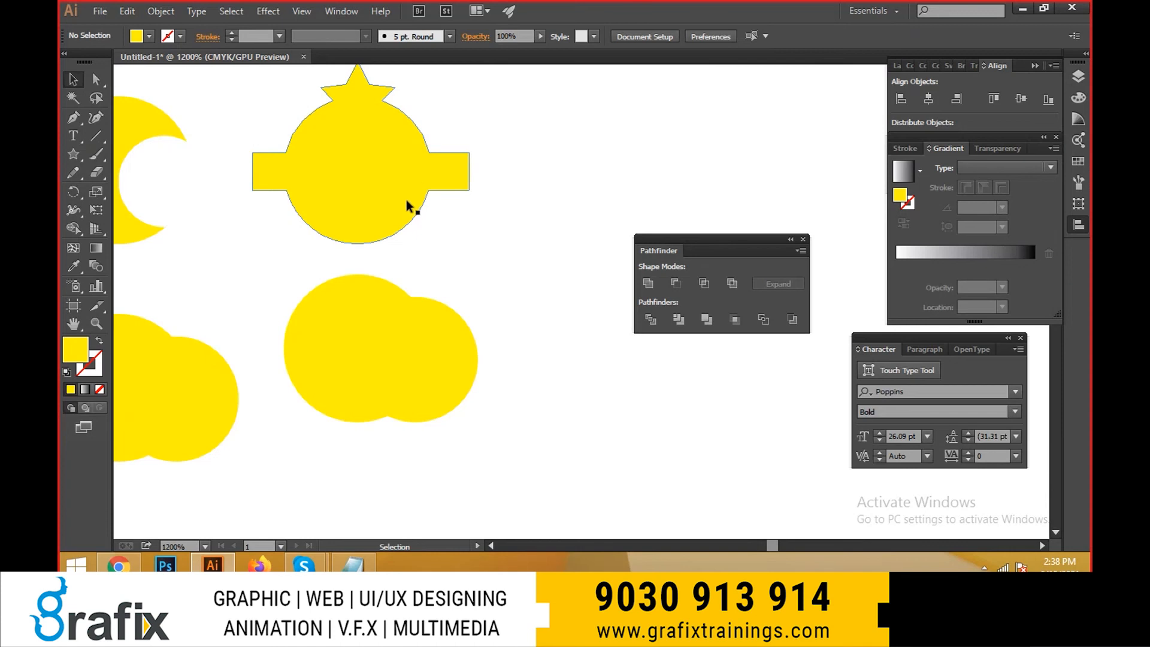
pyautogui.moveTo(426, 315); pyautogui.dragTo(549, 264)
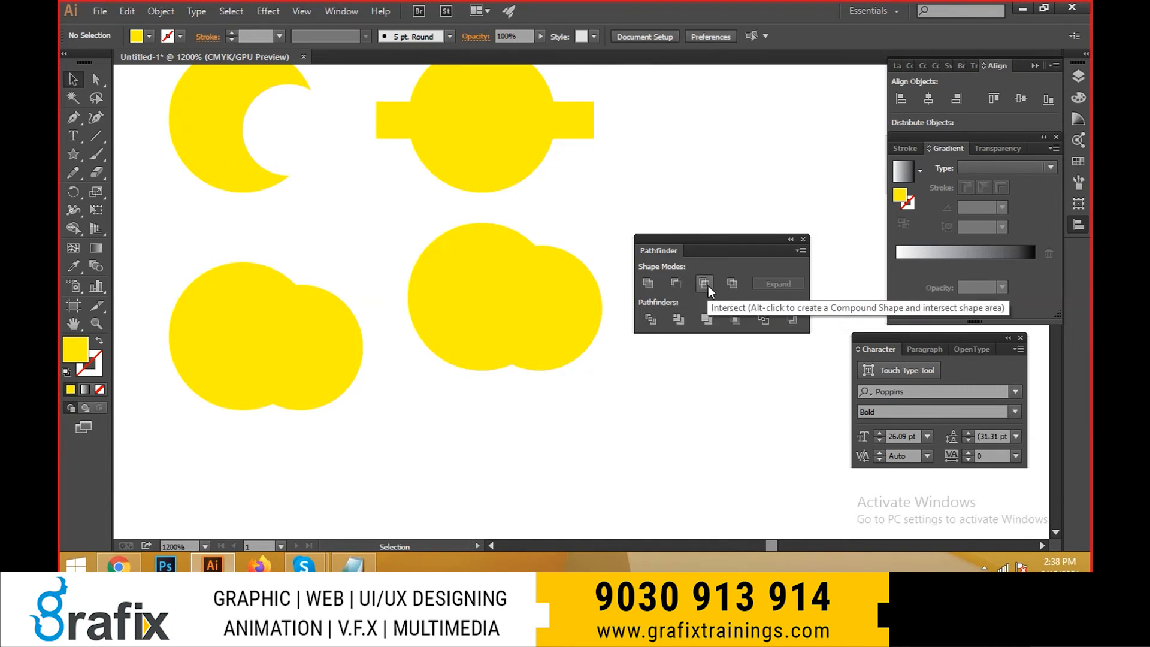
pyautogui.click(296, 351)
pyautogui.press('e')
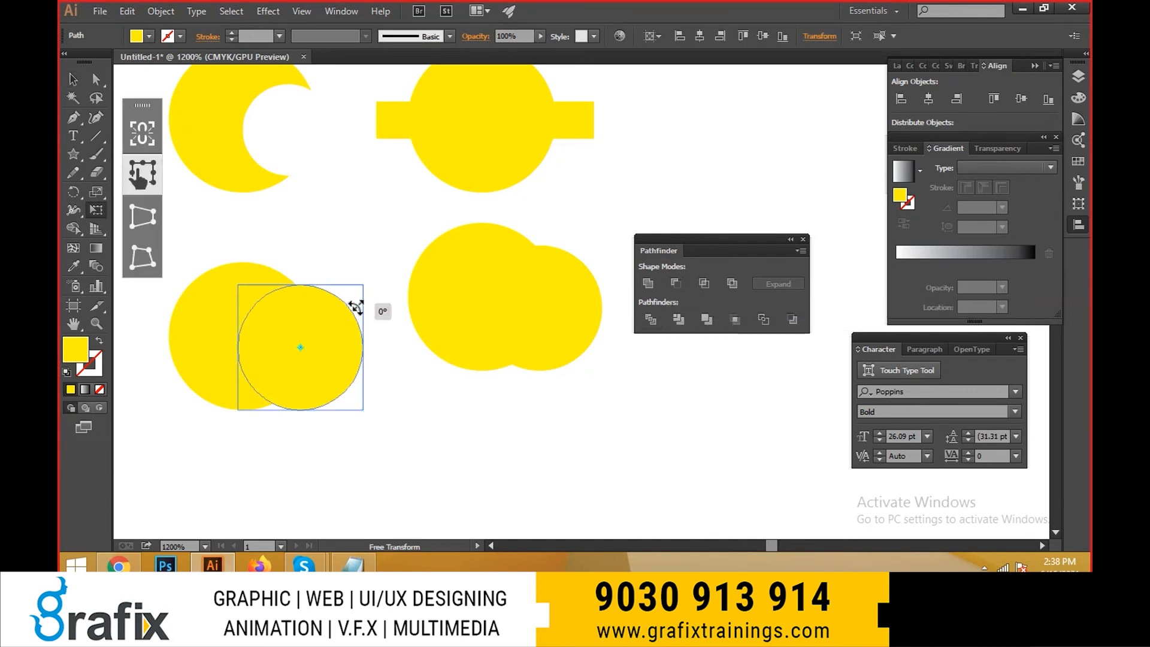
pyautogui.moveTo(356, 307); pyautogui.dragTo(363, 299)
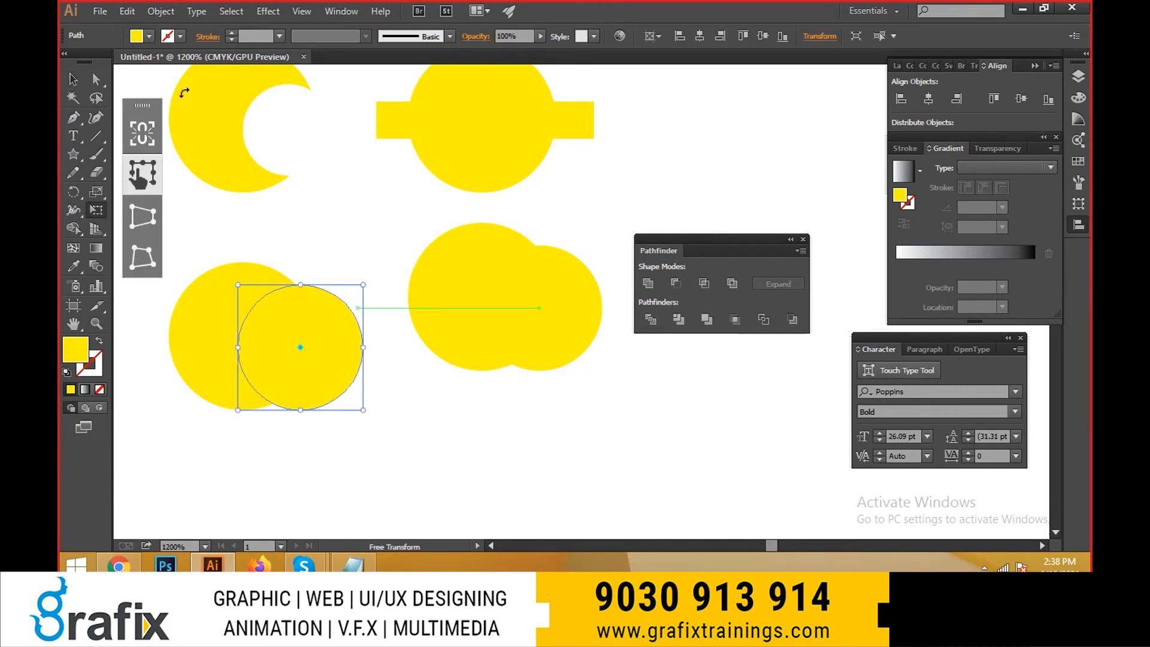
pyautogui.click(149, 36)
pyautogui.click(153, 61)
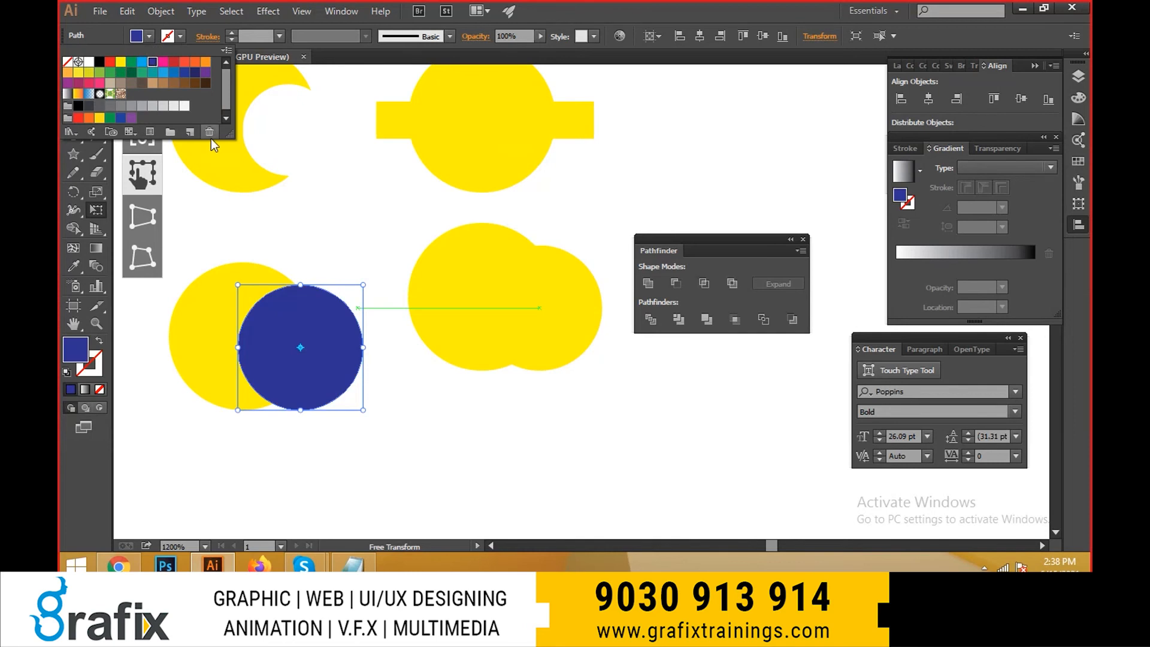
pyautogui.click(142, 61)
# - Move the light blue circle up and left over the yellow circle and enlarge it to slightly more than the yellow circle's size
pyautogui.moveTo(322, 345); pyautogui.dragTo(295, 313)
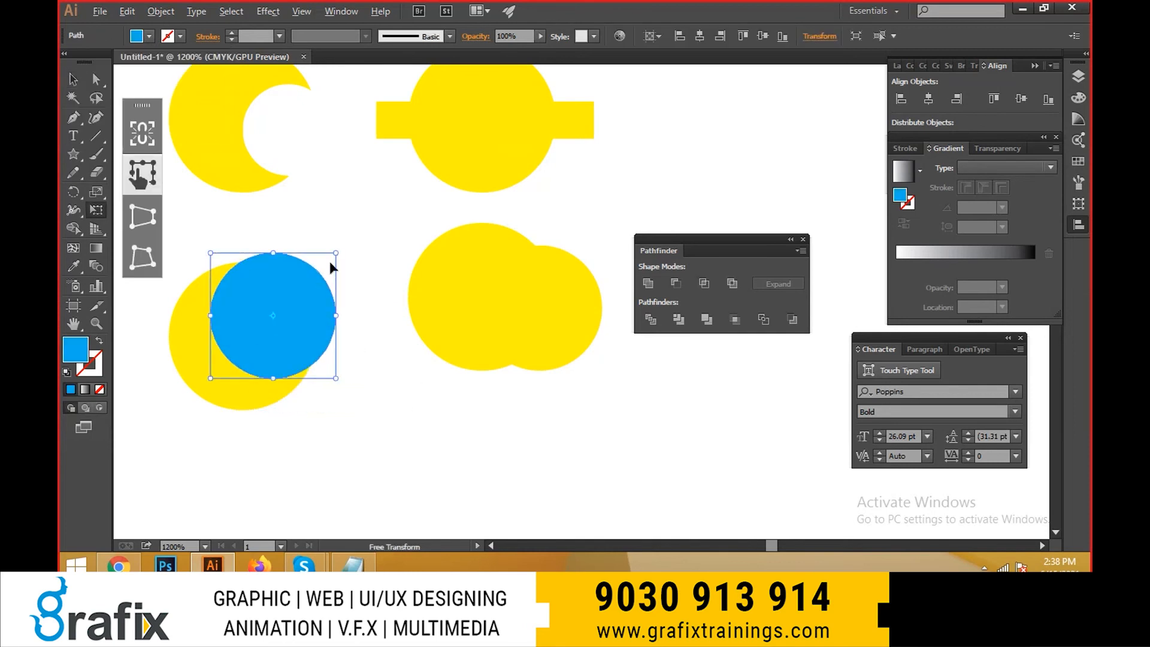
pyautogui.moveTo(335, 254); pyautogui.dragTo(350, 240)
pyautogui.press('v')
pyautogui.moveTo(305, 307); pyautogui.dragTo(309, 295)
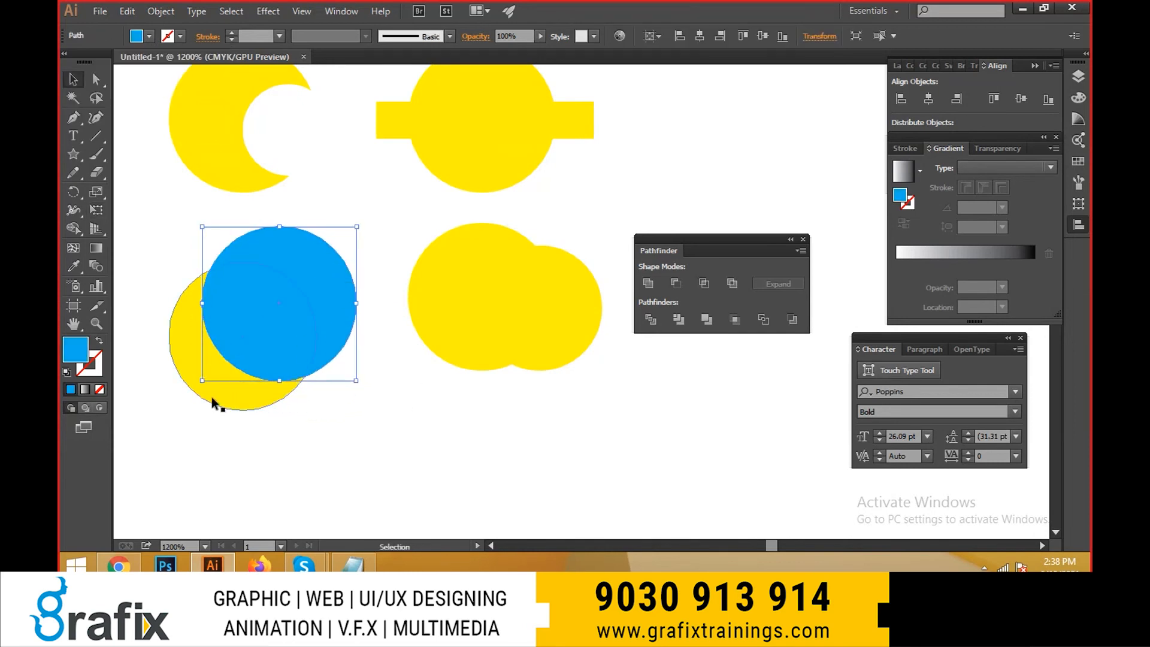
# - Intersect the light blue circle with the yellow circle beneath it so only their overlap is kept, and deselect the shape
pyautogui.keyDown('shift'); pyautogui.click(213, 398); pyautogui.keyUp('shift')
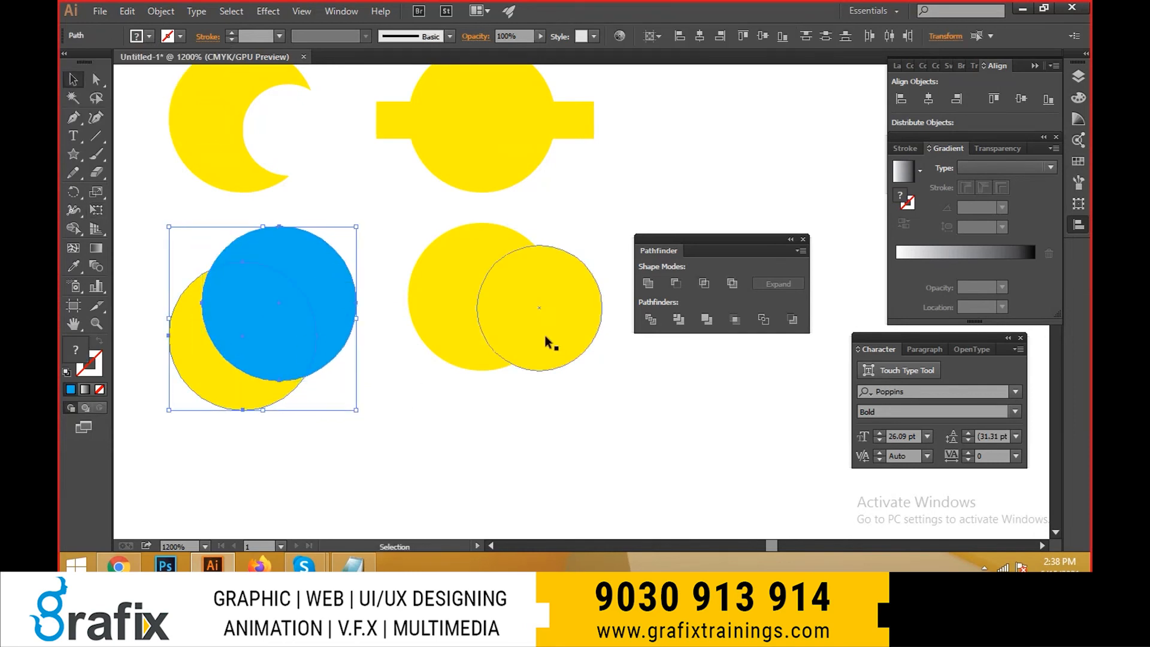
pyautogui.click(703, 283)
pyautogui.hotkey('ctrl', 'z')
pyautogui.click(384, 413)
pyautogui.click(269, 287)
pyautogui.keyDown('shift'); pyautogui.click(228, 398); pyautogui.keyUp('shift')
pyautogui.click(703, 285)
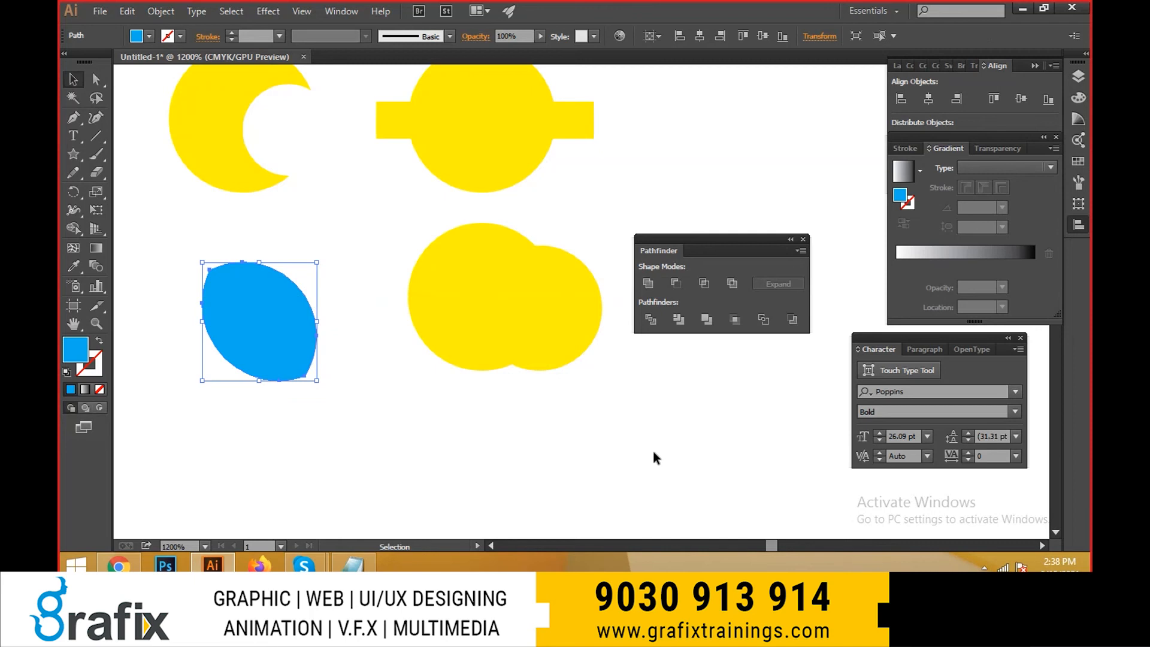
pyautogui.click(546, 395)
# - Enlarge the front circle of the lower-right pair from its centre and fill it with light blue
pyautogui.click(531, 290)
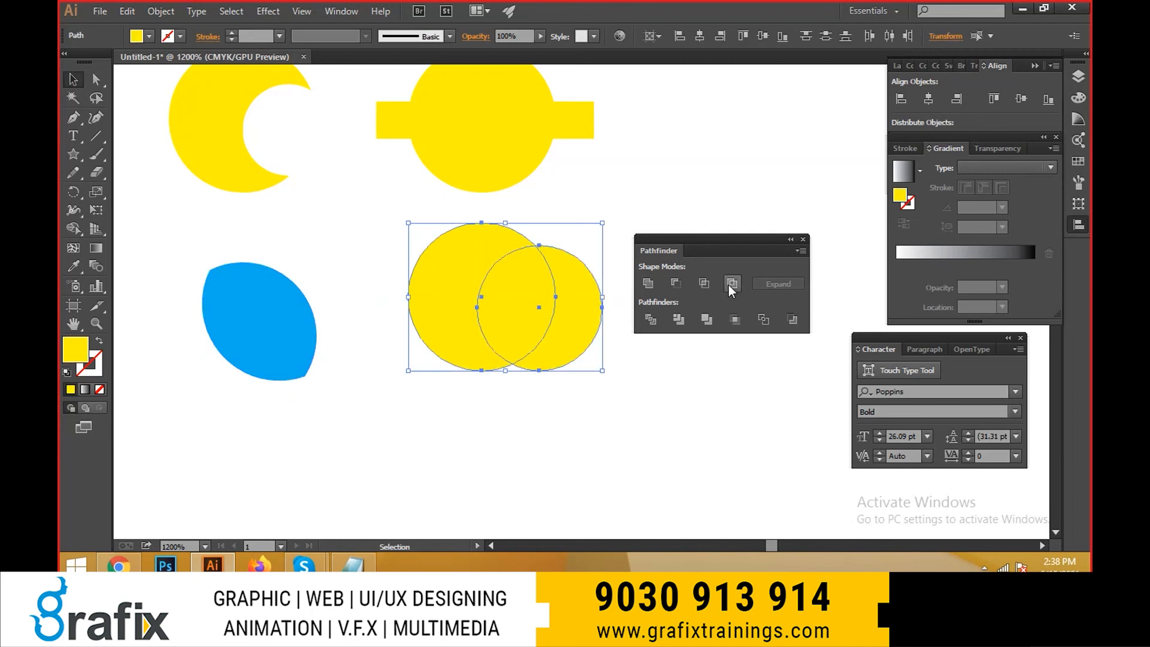
pyautogui.click(569, 335)
pyautogui.press('e')
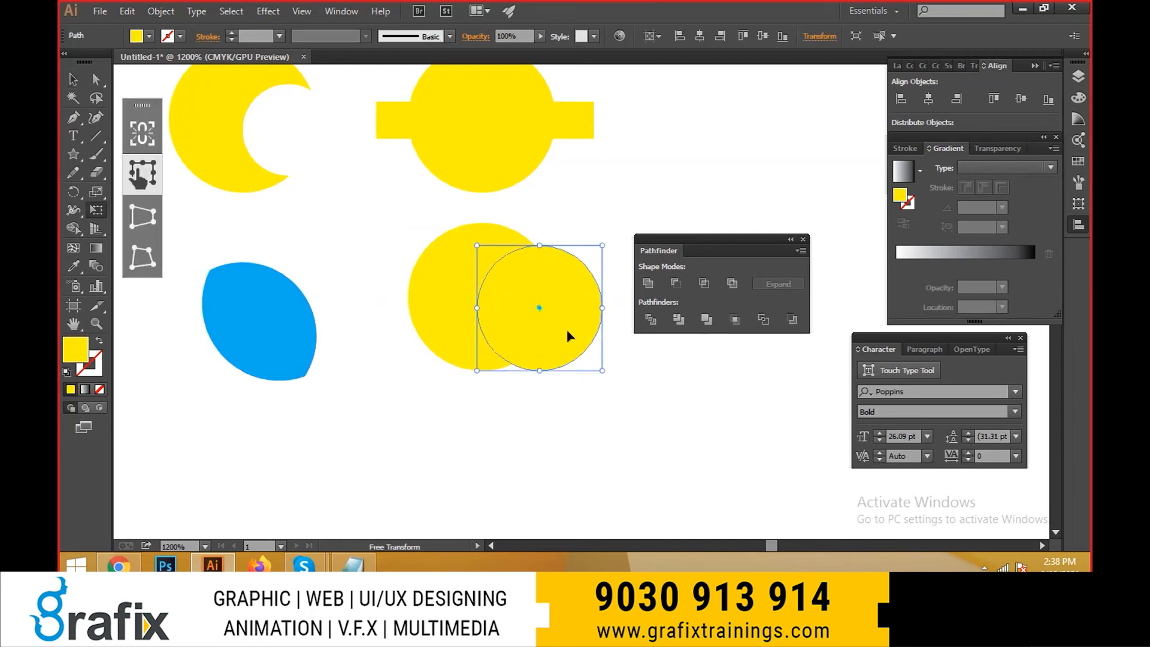
pyautogui.moveTo(605, 243); pyautogui.dragTo(612, 237)
pyautogui.press('v')
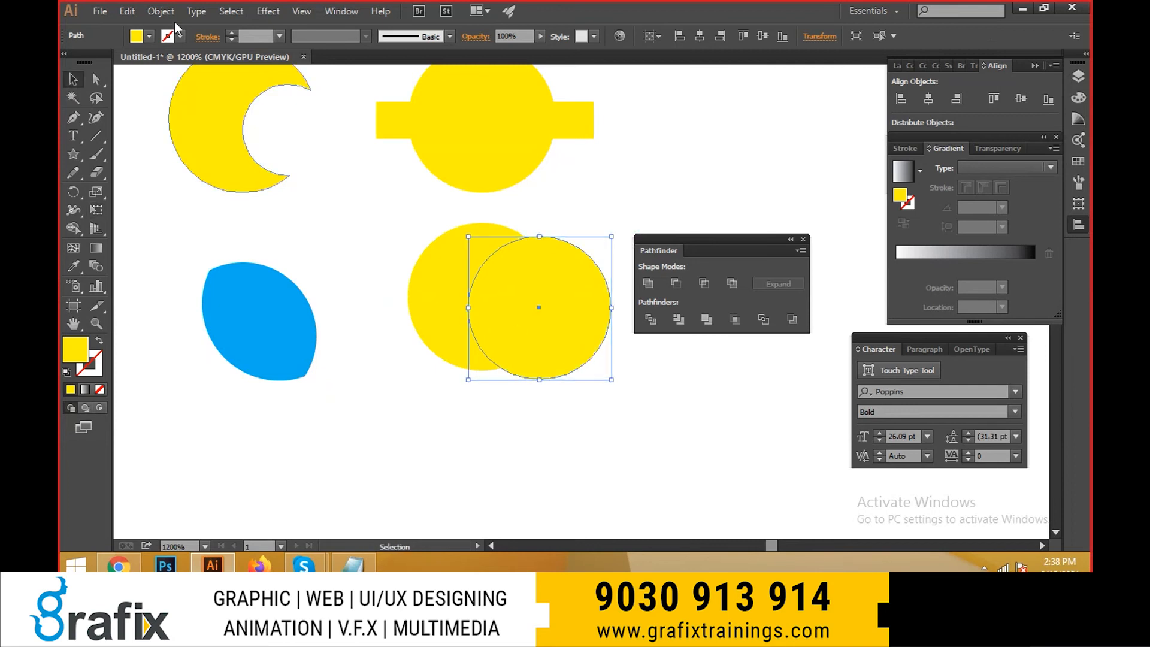
pyautogui.click(149, 36)
pyautogui.click(142, 62)
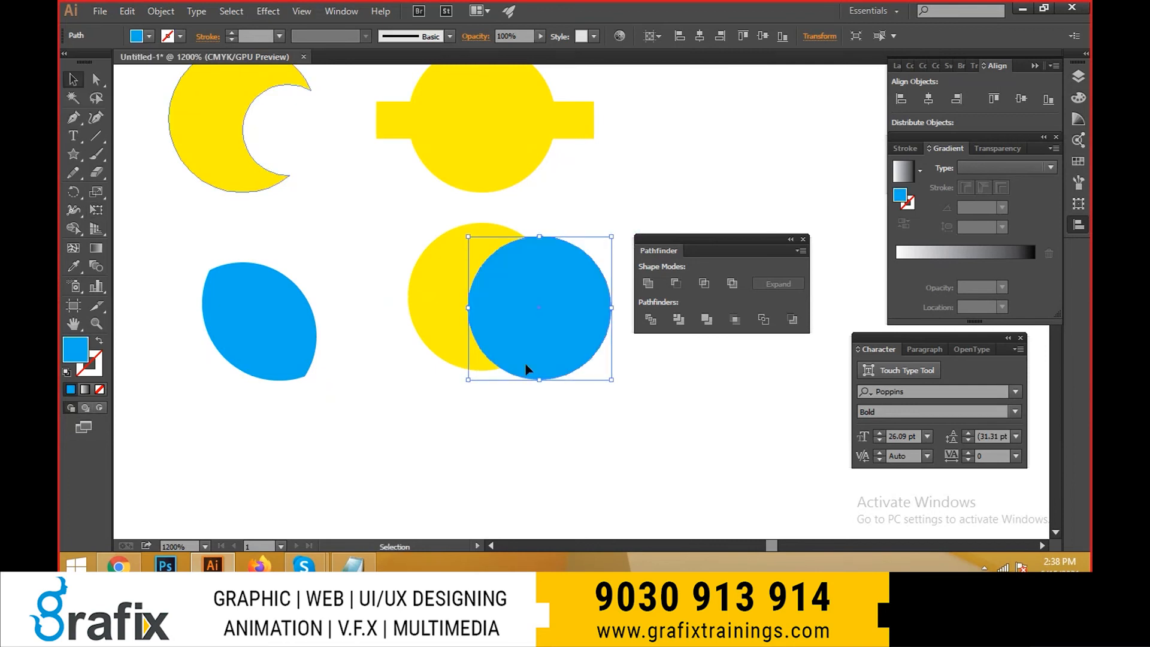
# - Replace the light blue circle with a light blue star overlapping the yellow circle, and combine the two with Exclude
pyautogui.press('Delete')
pyautogui.moveTo(514, 335)
pyautogui.mouseDown()
pyautogui.moveTo(501, 313)
pyautogui.moveTo(584, 384)
pyautogui.mouseUp()
pyautogui.press('v')
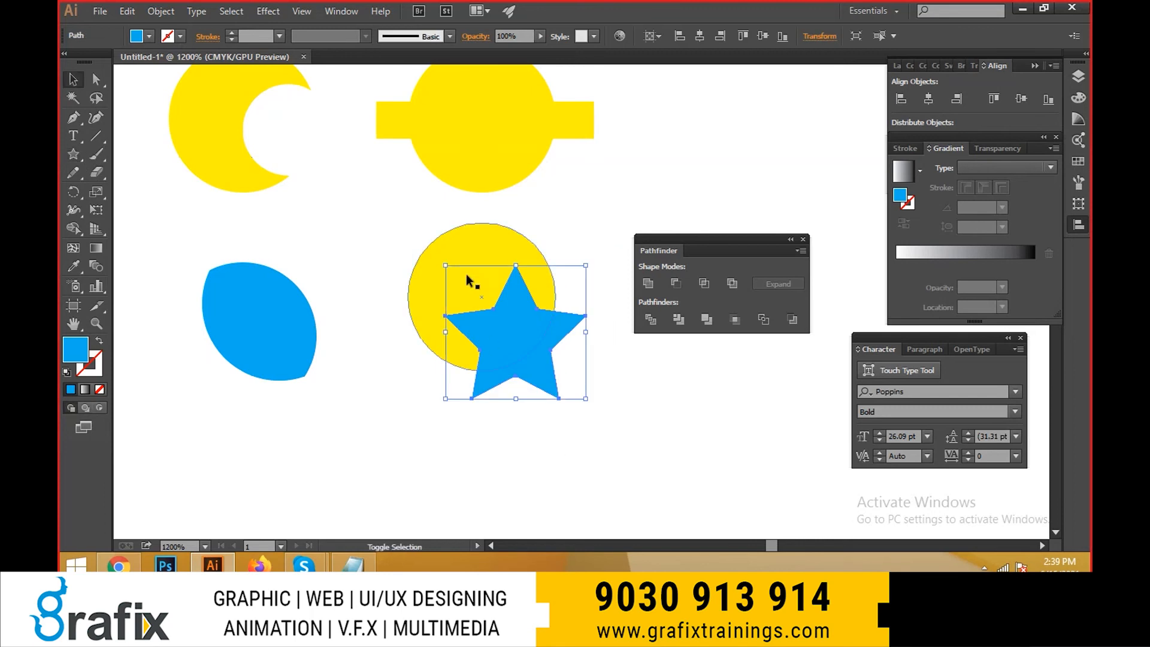
pyautogui.keyDown('shift'); pyautogui.click(466, 274); pyautogui.keyUp('shift')
pyautogui.click(732, 284)
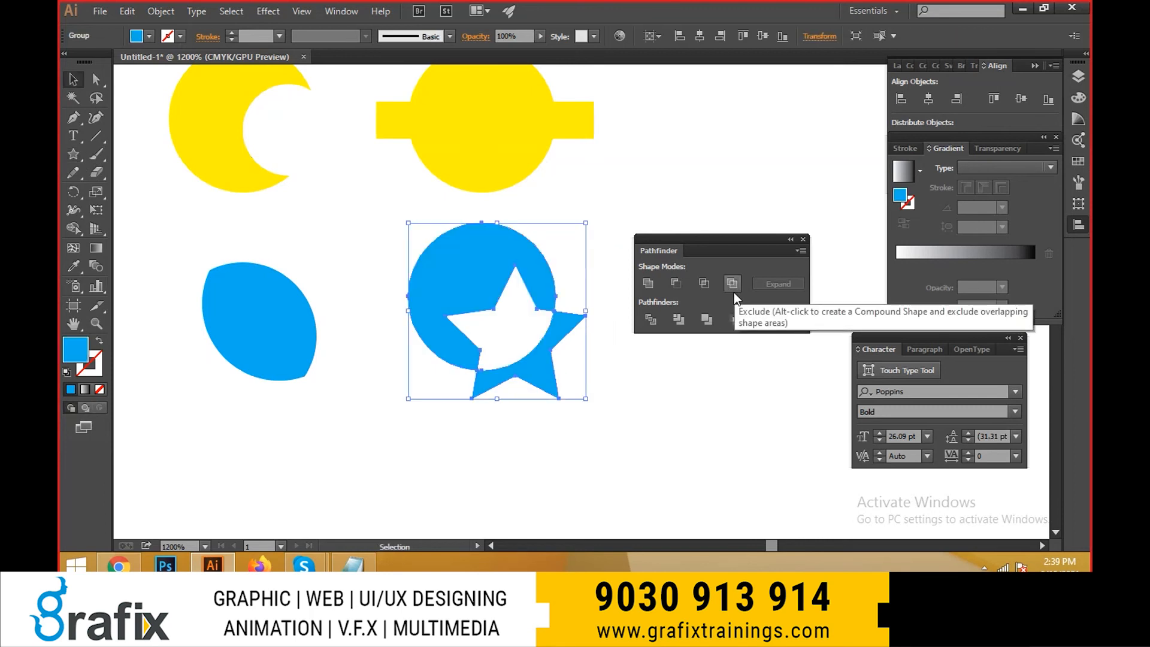
# - Ungroup the light blue circle-and-star shape made with Exclude
pyautogui.click(610, 362)
pyautogui.scroll(1, 487, 378)
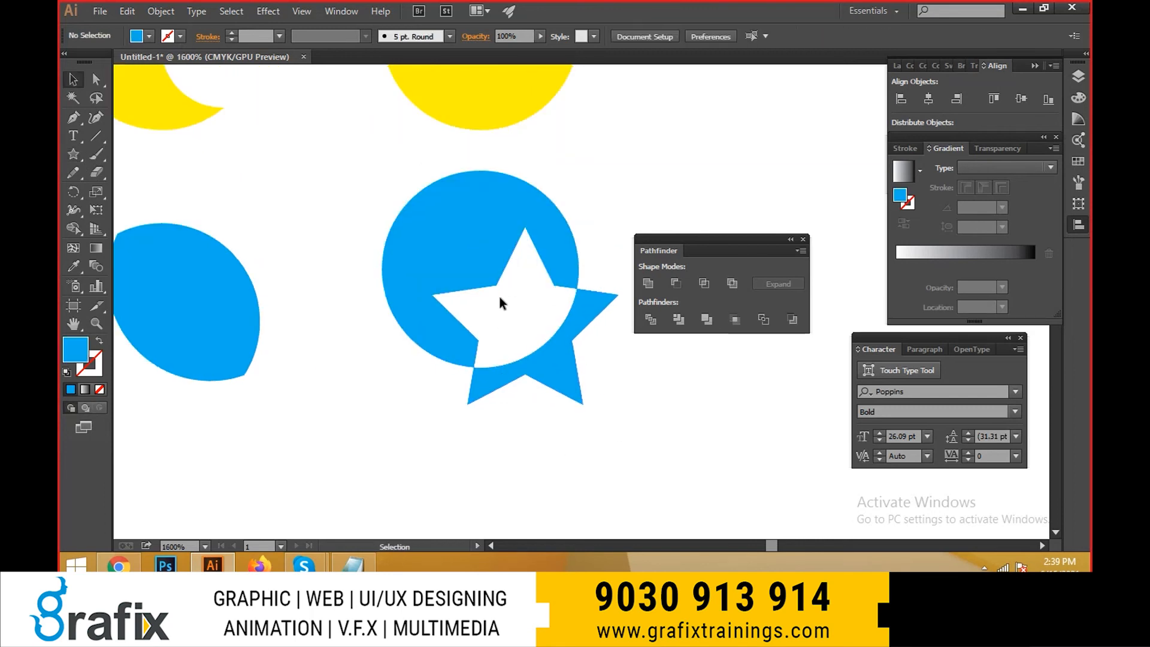
pyautogui.moveTo(526, 318); pyautogui.dragTo(526, 318)
pyautogui.click(522, 235)
pyautogui.rightClick(522, 235)
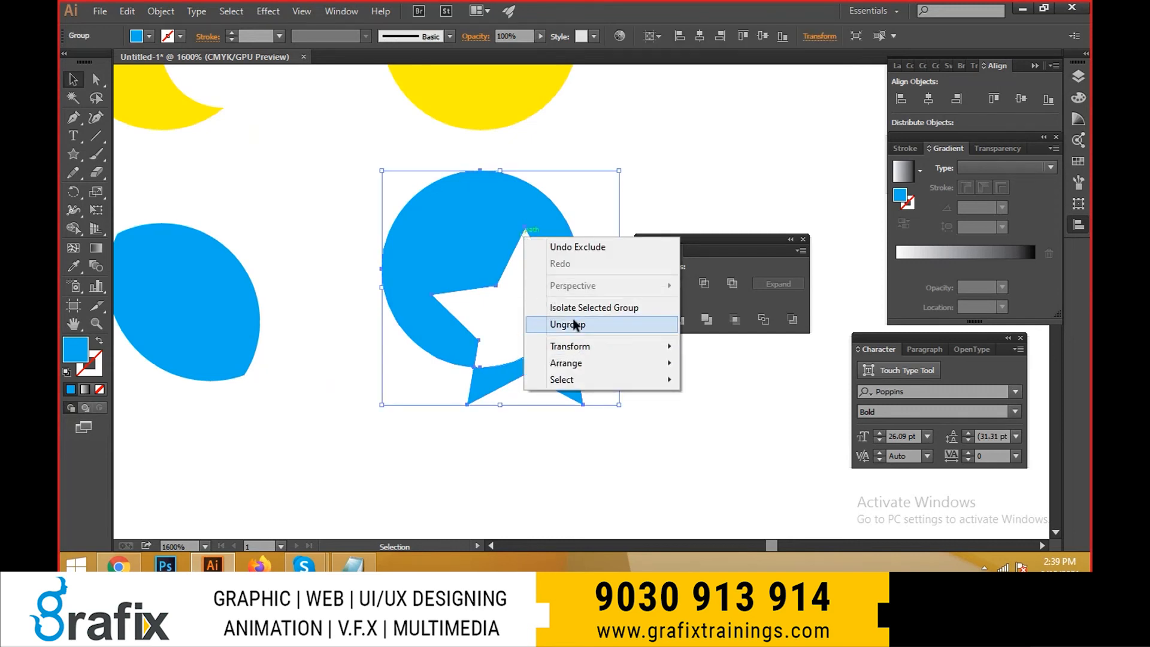
pyautogui.click(506, 324)
# - Move the circle and star remnants apart to inspect the separate pieces, and undo both moves
pyautogui.click(546, 269)
pyautogui.moveTo(547, 270); pyautogui.dragTo(514, 242)
pyautogui.moveTo(570, 342); pyautogui.dragTo(594, 387)
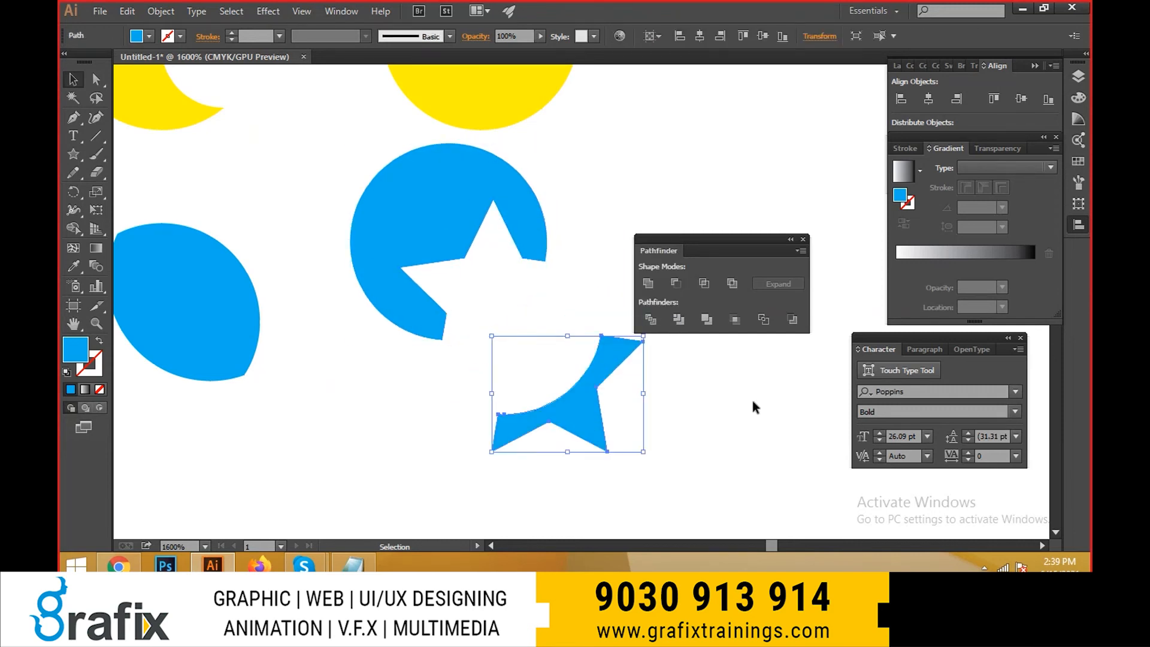
pyautogui.click(753, 402)
pyautogui.hotkey('ctrl', 'z')
pyautogui.hotkey('ctrl', 'z')
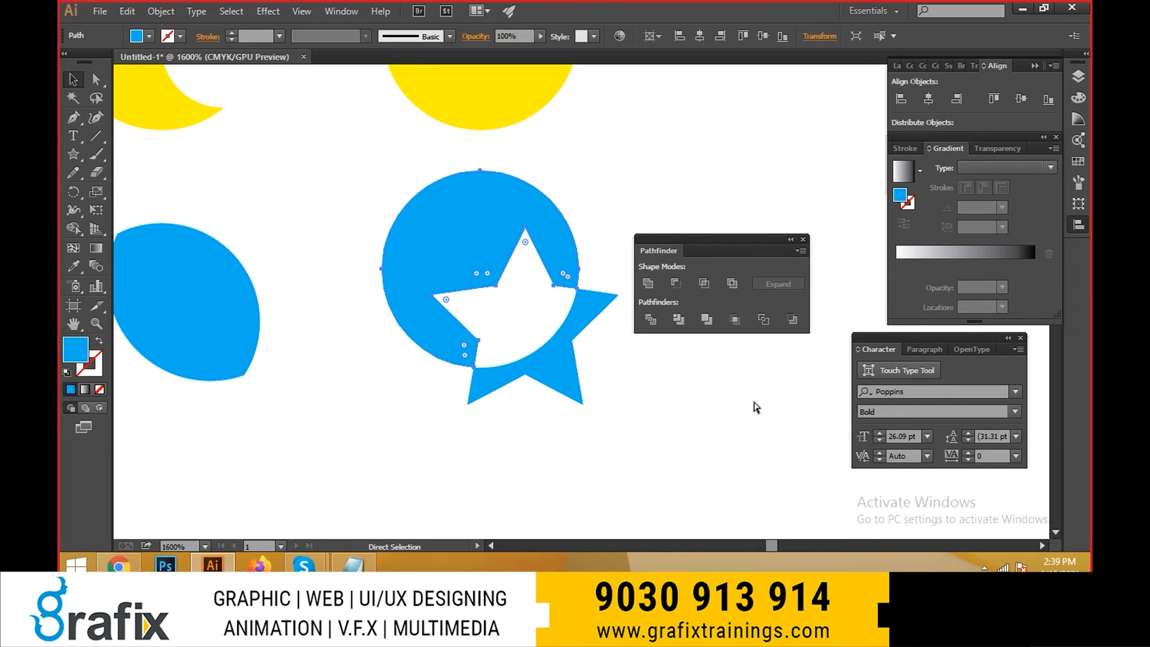
# - Draw a light blue circle in the empty space beside the yellow circle-and-bar shape, and deselect it
pyautogui.scroll(-2, 623, 352)
pyautogui.moveTo(609, 418); pyautogui.dragTo(351, 160)
pyautogui.moveTo(544, 220); pyautogui.dragTo(336, 233)
pyautogui.click(573, 303)
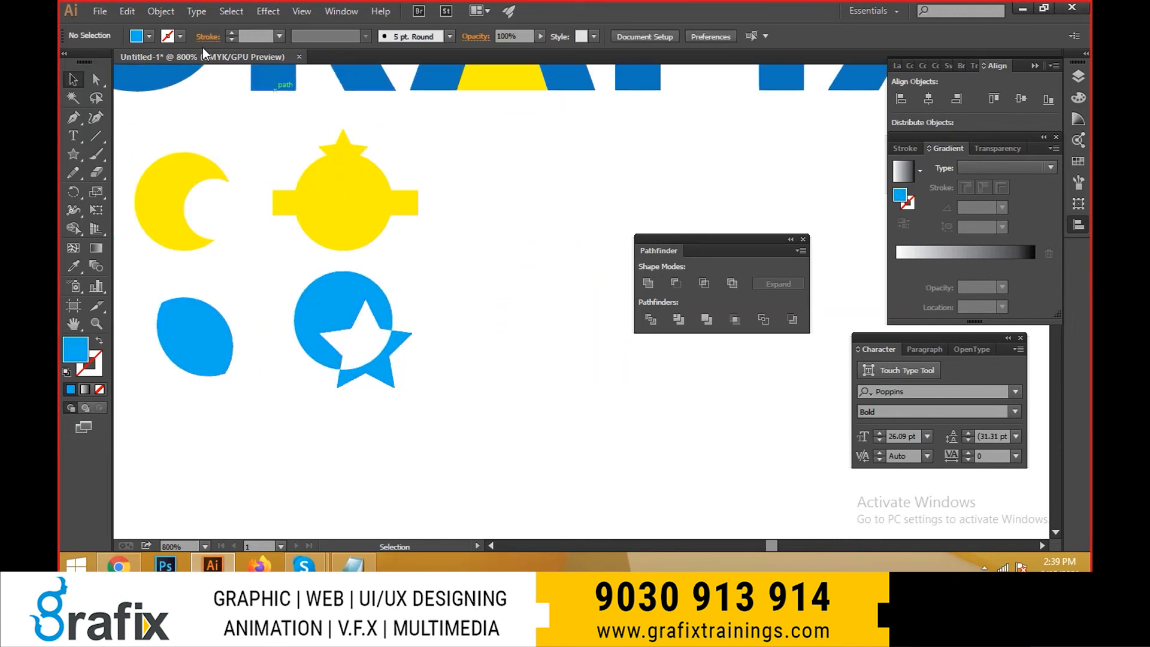
pyautogui.moveTo(67, 161); pyautogui.dragTo(124, 189)
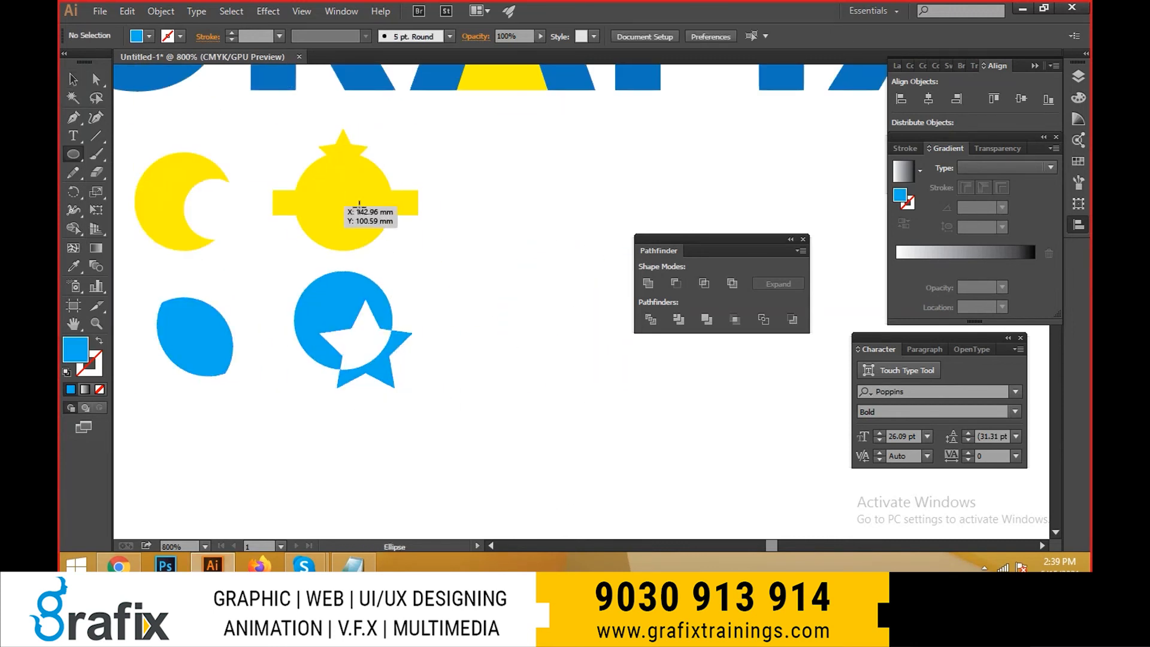
pyautogui.moveTo(479, 182); pyautogui.dragTo(582, 285)
pyautogui.press('v')
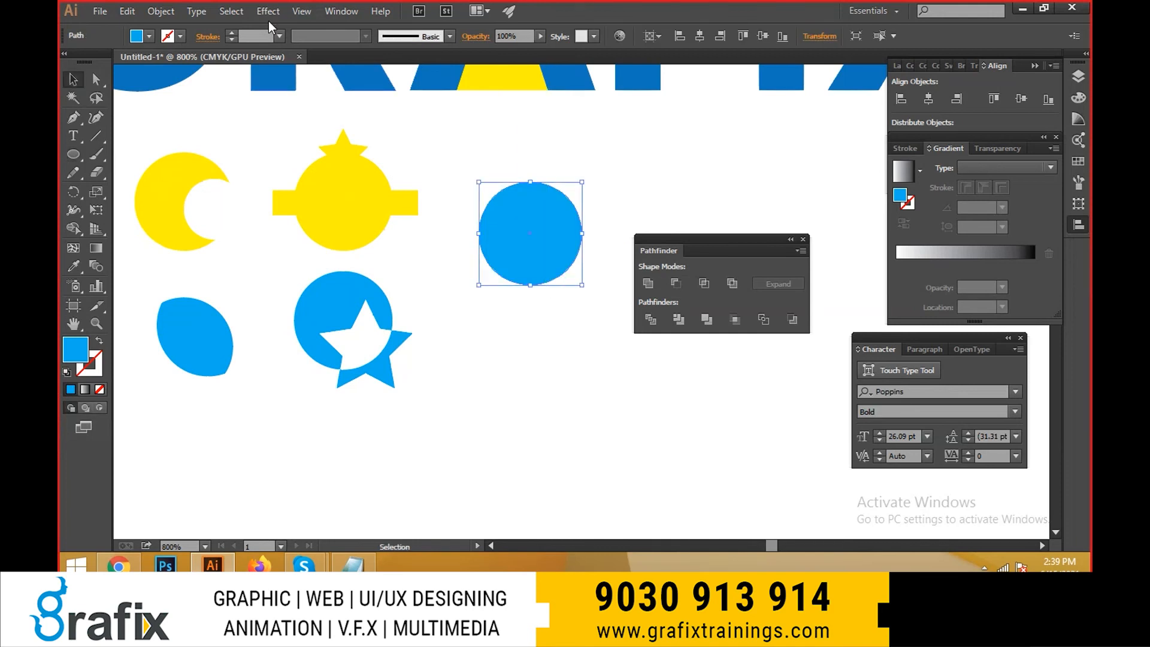
pyautogui.hotkey('ctrl', '+')
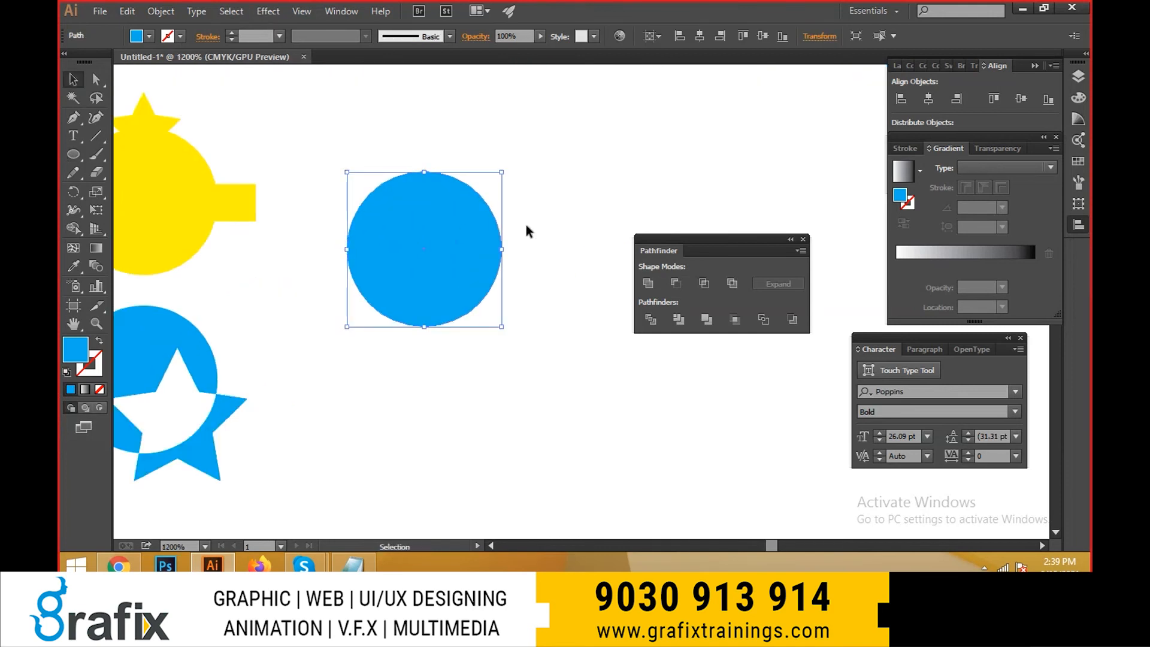
pyautogui.click(538, 273)
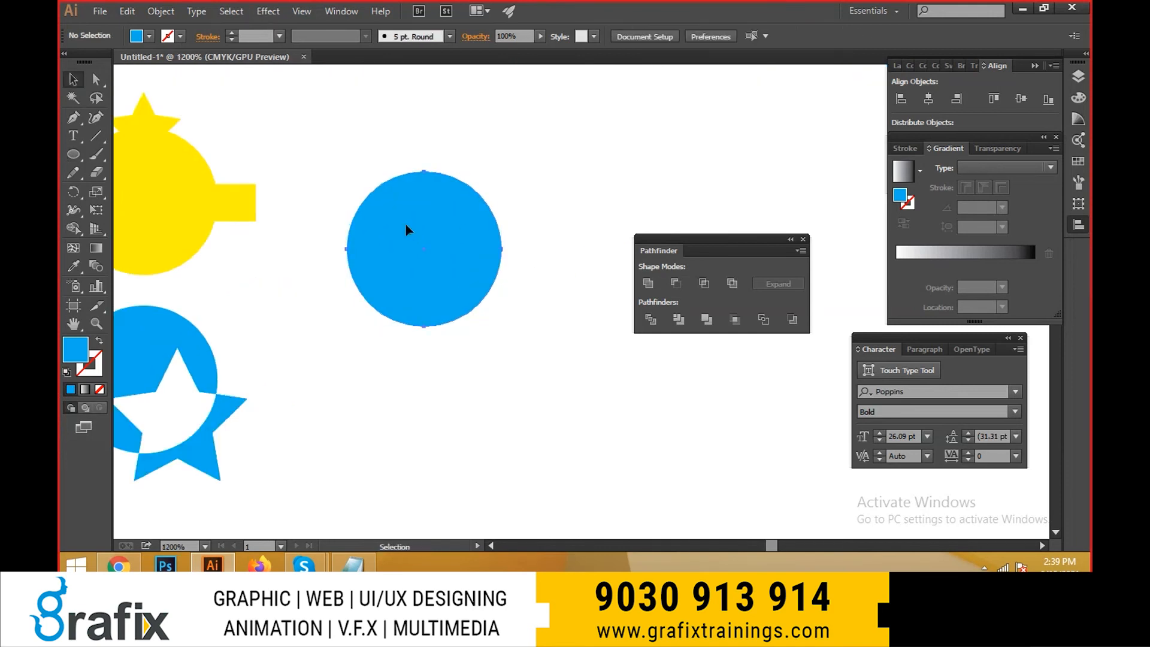
# - Duplicate the light blue circle to its right, shrink the copy to about 70%, and overlap it with the original's right side
pyautogui.click(406, 232)
pyautogui.moveTo(452, 311); pyautogui.dragTo(537, 293)
pyautogui.press('e')
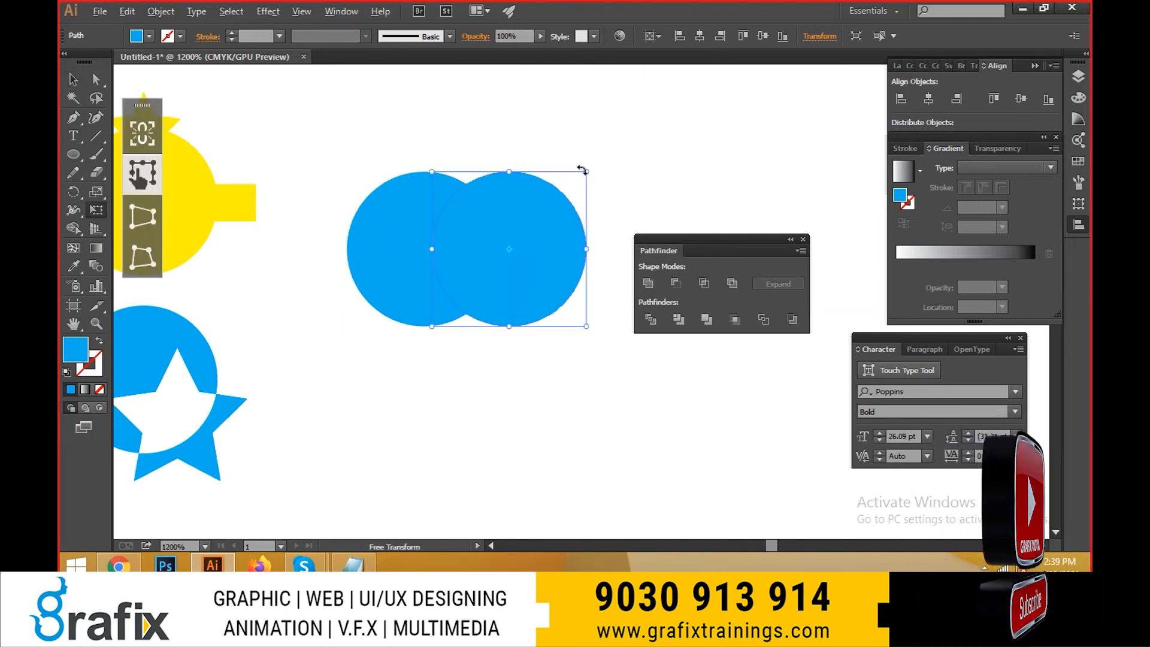
pyautogui.moveTo(584, 174); pyautogui.dragTo(561, 197)
pyautogui.press('v')
pyautogui.click(526, 379)
pyautogui.moveTo(539, 257); pyautogui.dragTo(523, 257)
# - Split the two overlapping light blue circles with Divide and ungroup the result
pyautogui.keyDown('shift'); pyautogui.click(430, 292); pyautogui.keyUp('shift')
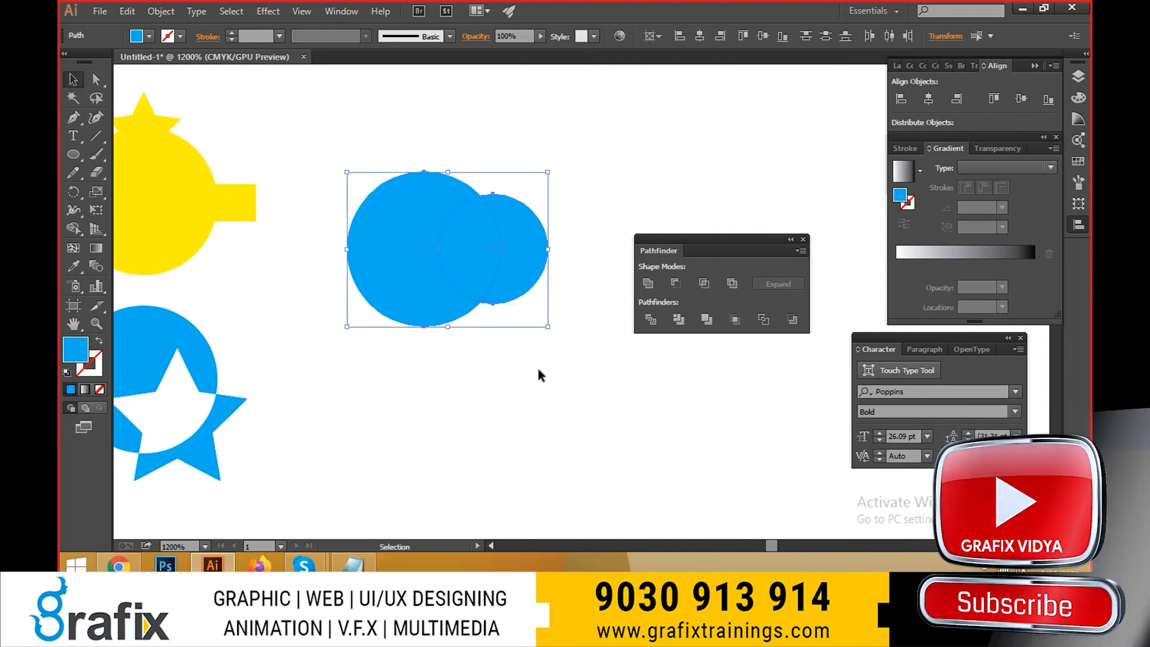
pyautogui.click(650, 324)
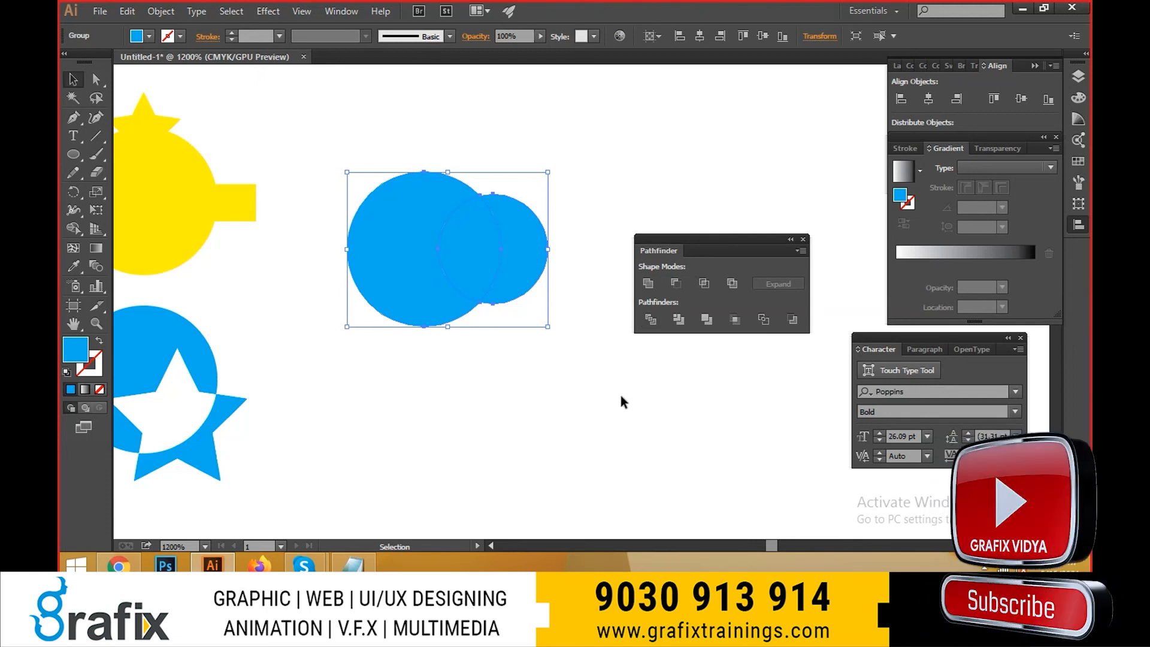
pyautogui.click(620, 397)
pyautogui.rightClick(509, 264)
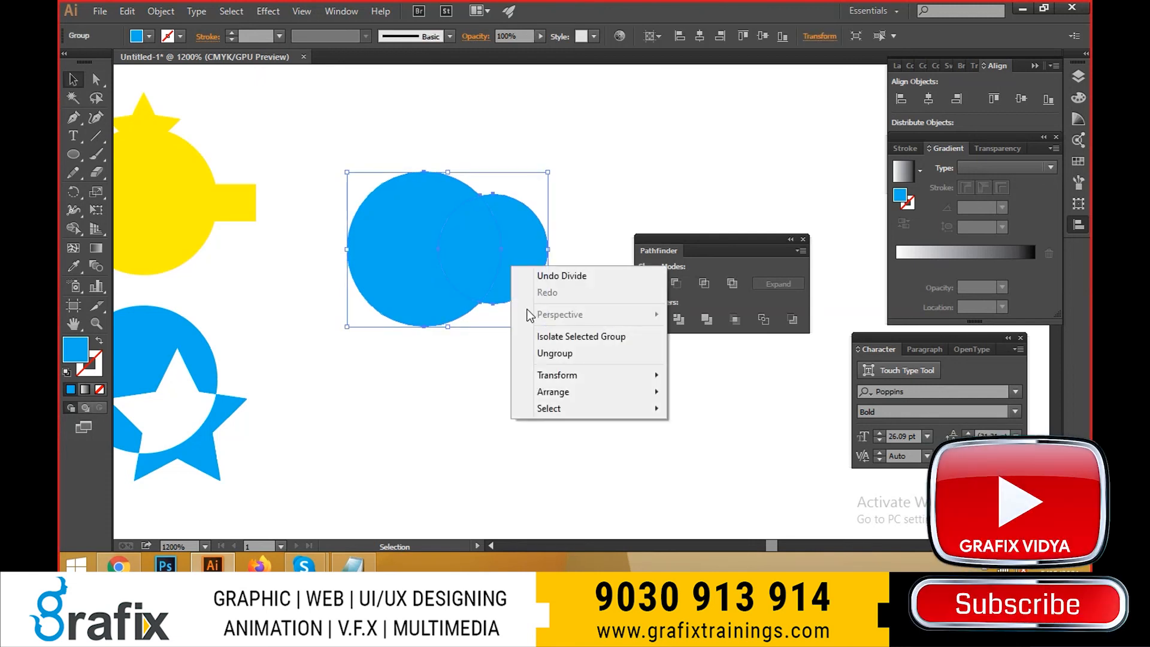
pyautogui.click(545, 352)
pyautogui.click(548, 349)
# - Separate the divided pieces: right crescent up and right, lens-shaped overlap down, large crescent up and left
pyautogui.moveTo(535, 277); pyautogui.dragTo(603, 211)
pyautogui.moveTo(493, 255); pyautogui.dragTo(538, 318)
pyautogui.moveTo(393, 241); pyautogui.dragTo(336, 179)
pyautogui.click(587, 401)
# - Draw a wide light blue rounded rectangle with fully rounded ends below the lens-shaped piece
pyautogui.moveTo(560, 404); pyautogui.dragTo(566, 296)
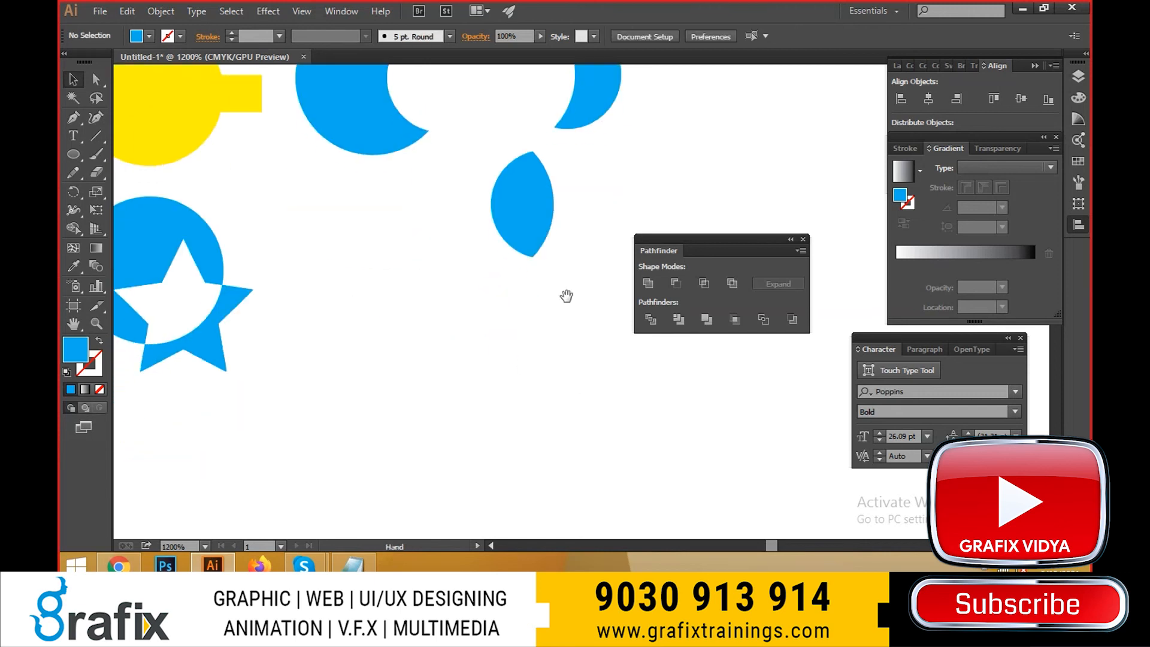
pyautogui.click(74, 157)
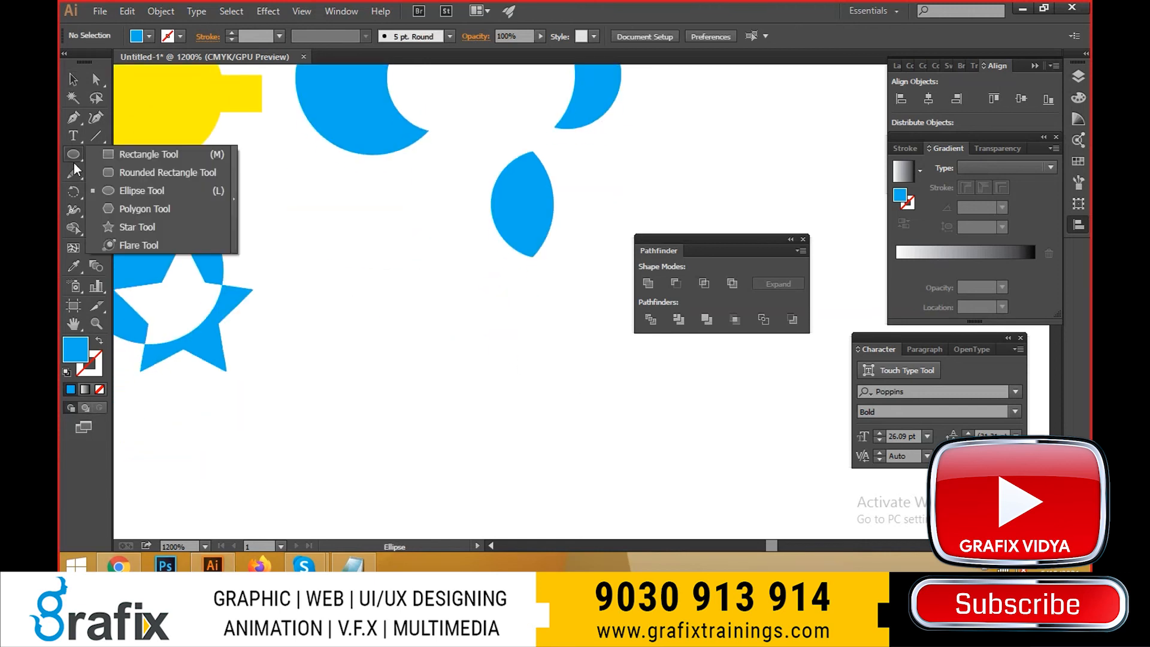
pyautogui.click(131, 176)
pyautogui.moveTo(356, 350); pyautogui.dragTo(541, 389)
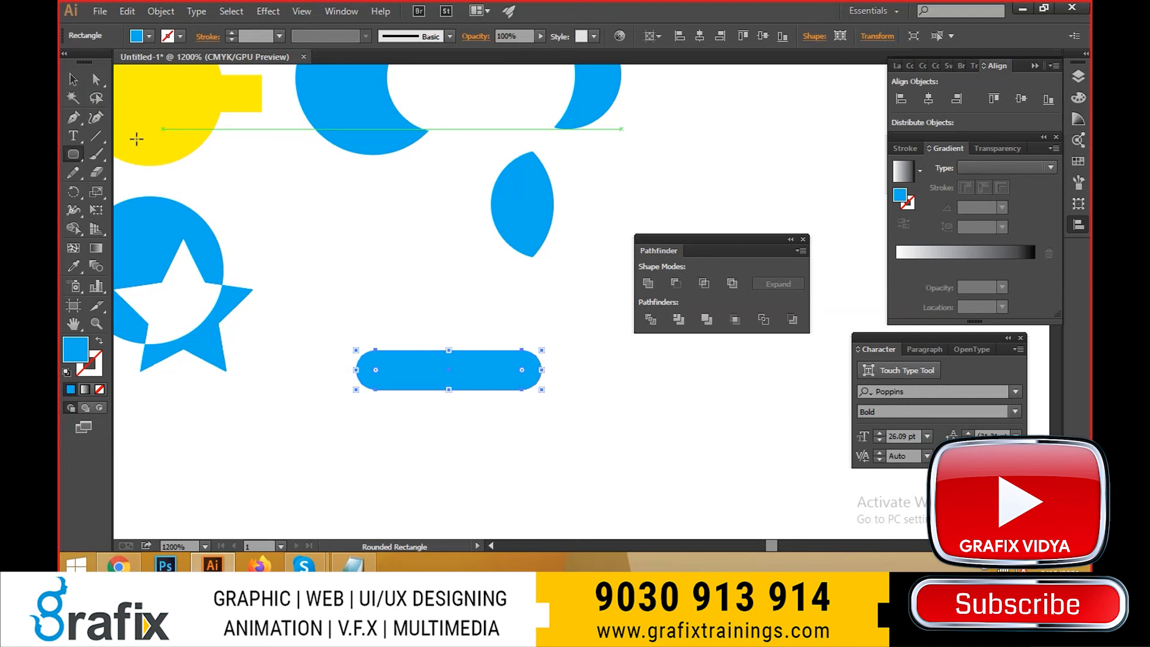
# - Draw a five-pointed star centred over the rounded bar, fill it with yellow, and deselect it
pyautogui.click(74, 154)
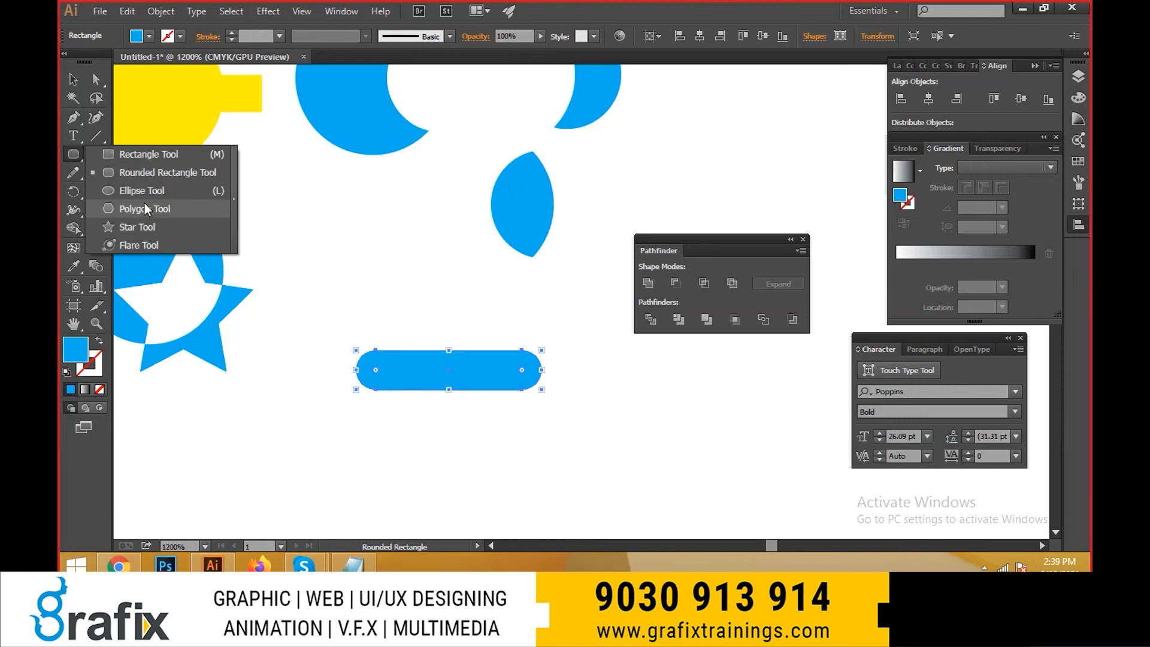
pyautogui.click(137, 227)
pyautogui.moveTo(396, 307); pyautogui.dragTo(493, 414)
pyautogui.press('v')
pyautogui.moveTo(476, 344); pyautogui.dragTo(462, 344)
pyautogui.click(136, 36)
pyautogui.click(595, 411)
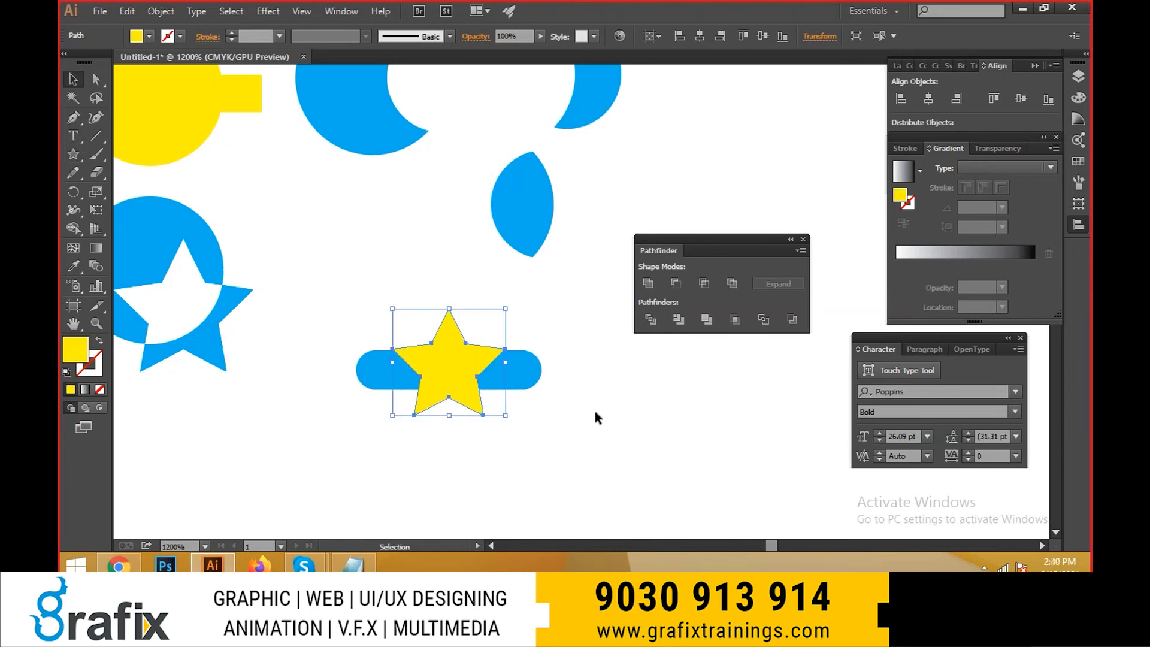
pyautogui.click(595, 411)
# - Apply Trim to the yellow star and the light blue bar, and ungroup the result
pyautogui.moveTo(577, 429); pyautogui.dragTo(439, 335)
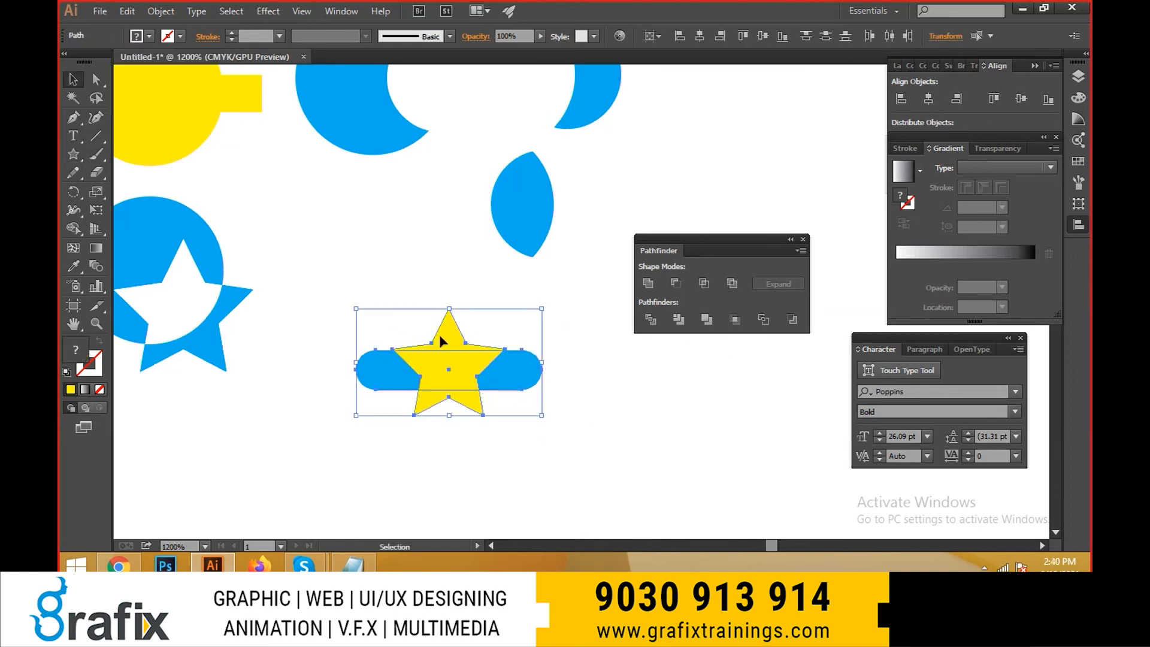
pyautogui.click(671, 327)
pyautogui.click(655, 440)
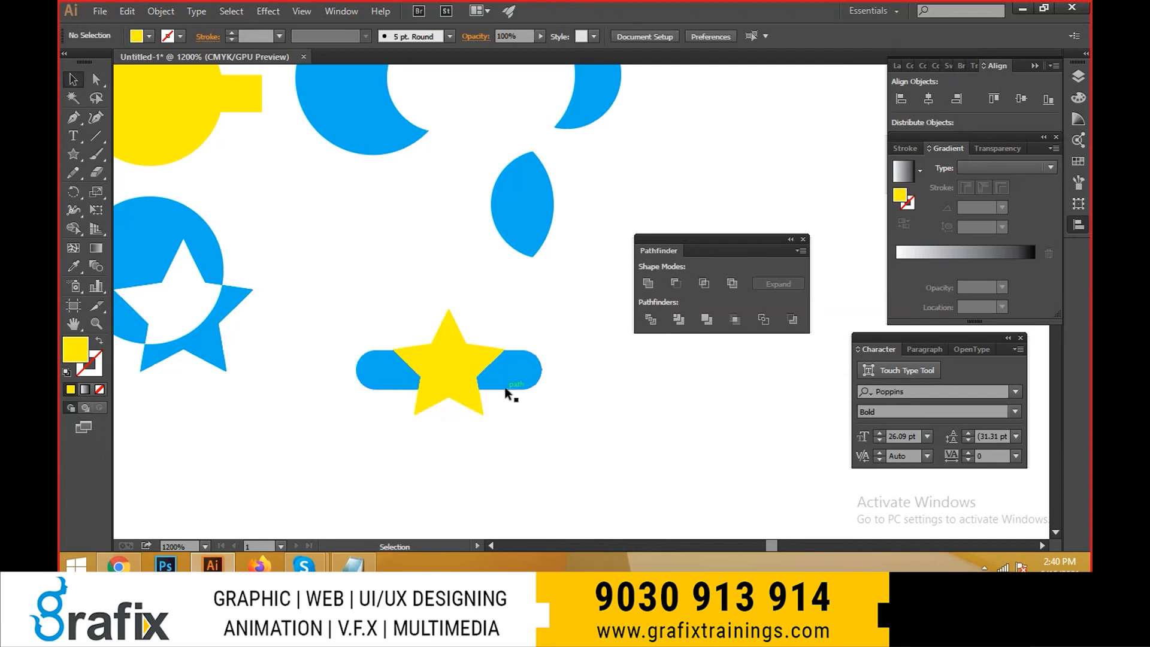
pyautogui.rightClick(507, 387)
pyautogui.click(594, 477)
# - Pull the two bar ends and the star apart to inspect the trimmed pieces, and undo the moves
pyautogui.moveTo(526, 388); pyautogui.dragTo(557, 386)
pyautogui.moveTo(381, 370); pyautogui.dragTo(347, 362)
pyautogui.moveTo(453, 390); pyautogui.dragTo(442, 464)
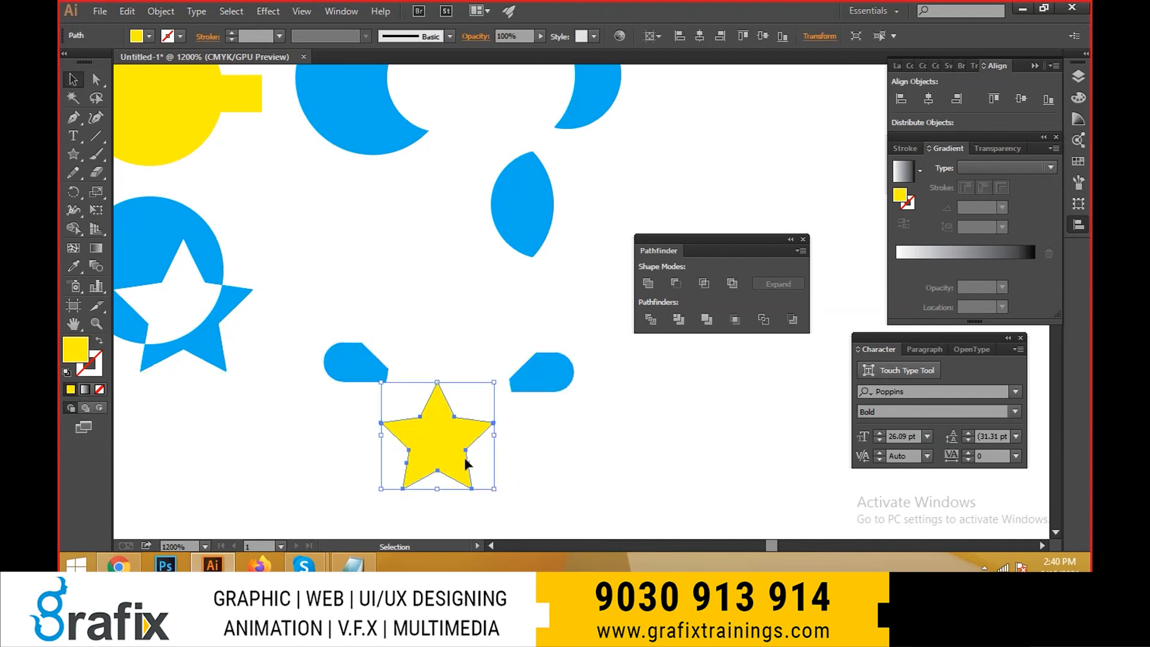
pyautogui.click(605, 439)
pyautogui.hotkey('ctrl', 'z')
pyautogui.hotkey('ctrl', 'z')
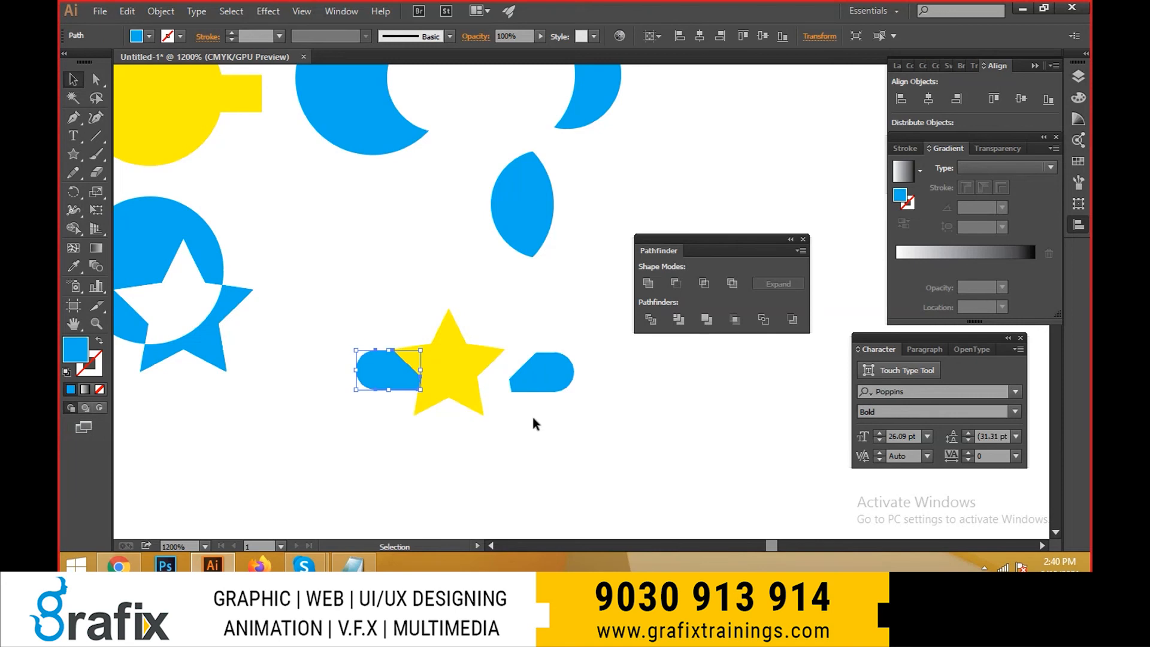
pyautogui.hotkey('ctrl', 'z')
# - Nudge the right bar end right and the left bar end left to leave narrow gaps beside the star
pyautogui.hotkey('ctrl', '=')
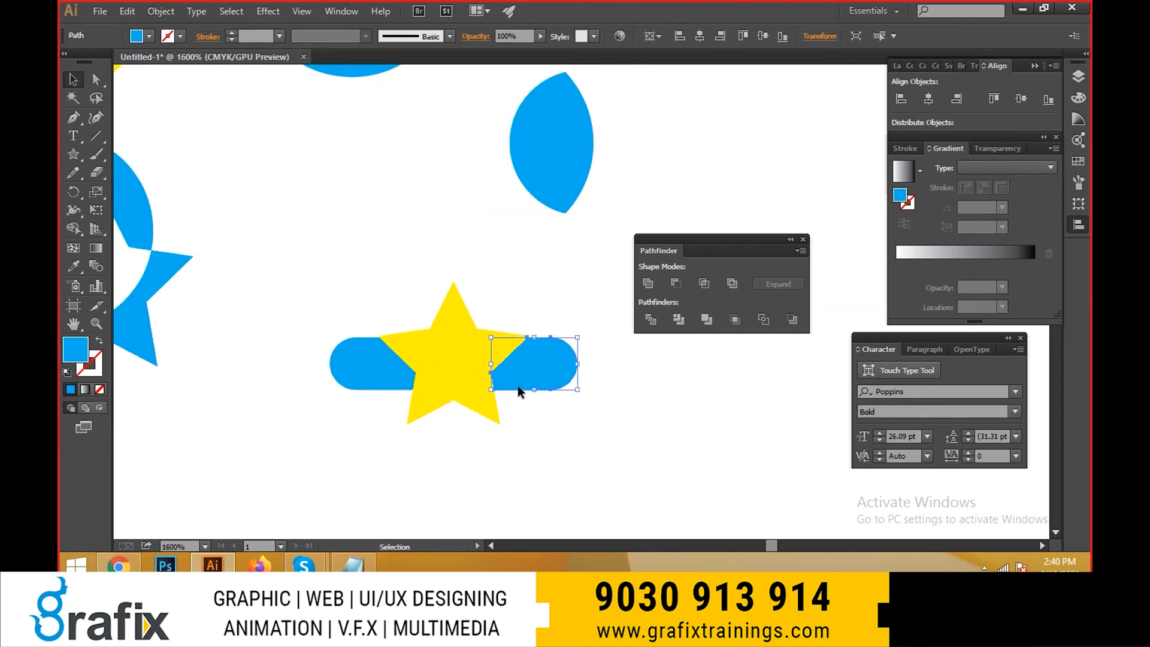
pyautogui.hotkey('shift', 'Right')
pyautogui.click(514, 436)
pyautogui.hotkey('ctrl', 'z')
pyautogui.press('Right')
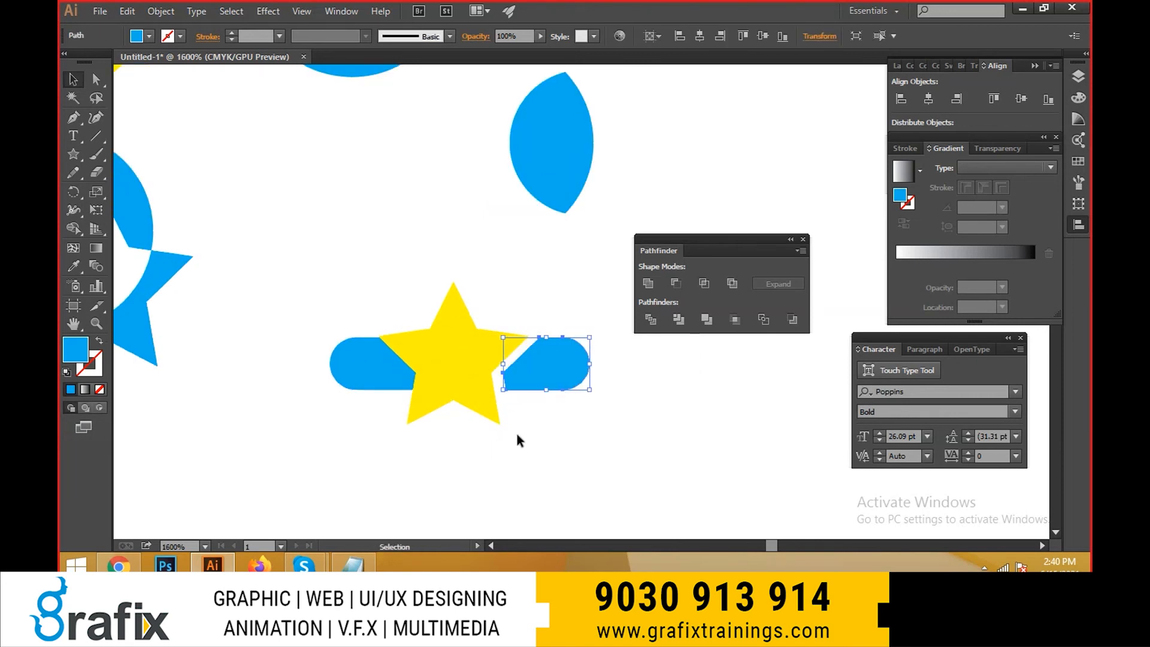
pyautogui.click(364, 368)
pyautogui.press('Left')
pyautogui.click(588, 436)
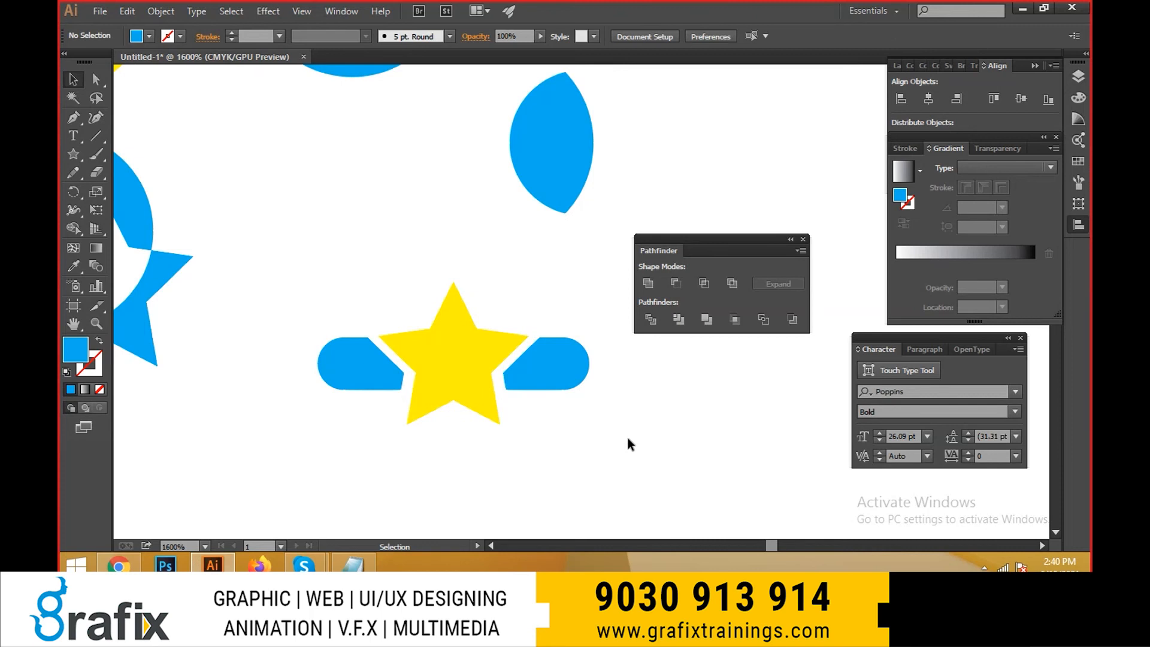
# - Recolour both bar ends with the star's yellow using the Eyedropper, and deselect them
pyautogui.click(522, 380)
pyautogui.keyDown('shift'); pyautogui.click(397, 377); pyautogui.keyUp('shift')
pyautogui.press('i')
pyautogui.click(455, 369)
pyautogui.press('v')
pyautogui.click(617, 481)
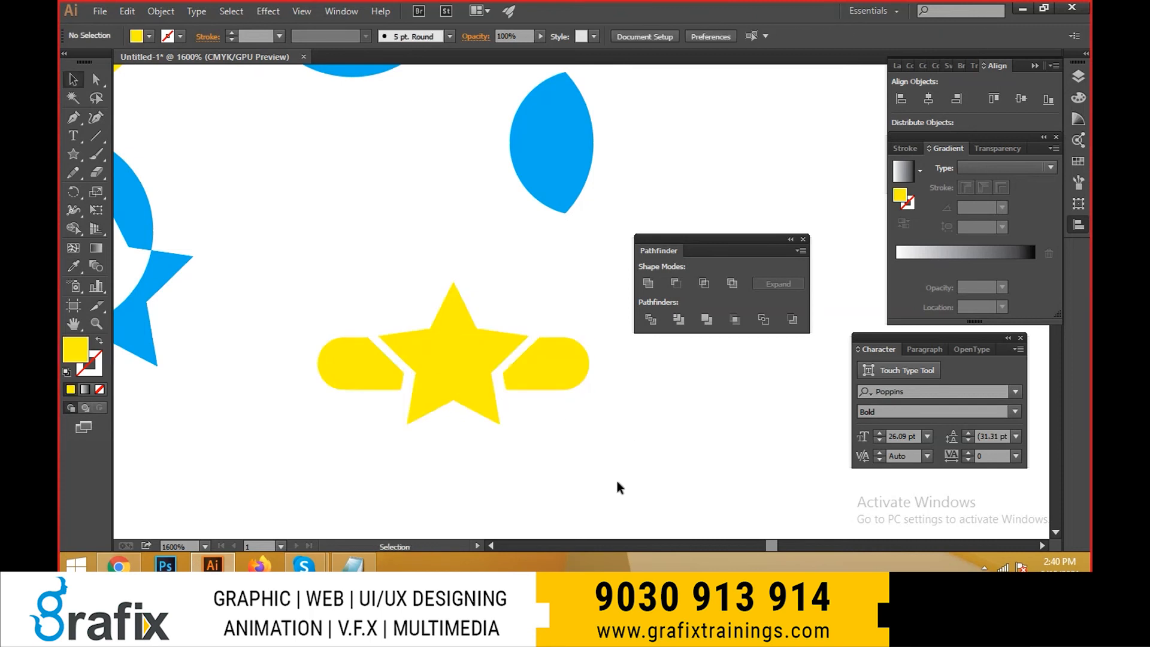
# - Try pink and orange fills on the star and both bar ends, and finish with dark blue
pyautogui.moveTo(617, 483); pyautogui.dragTo(281, 291)
pyautogui.click(149, 36)
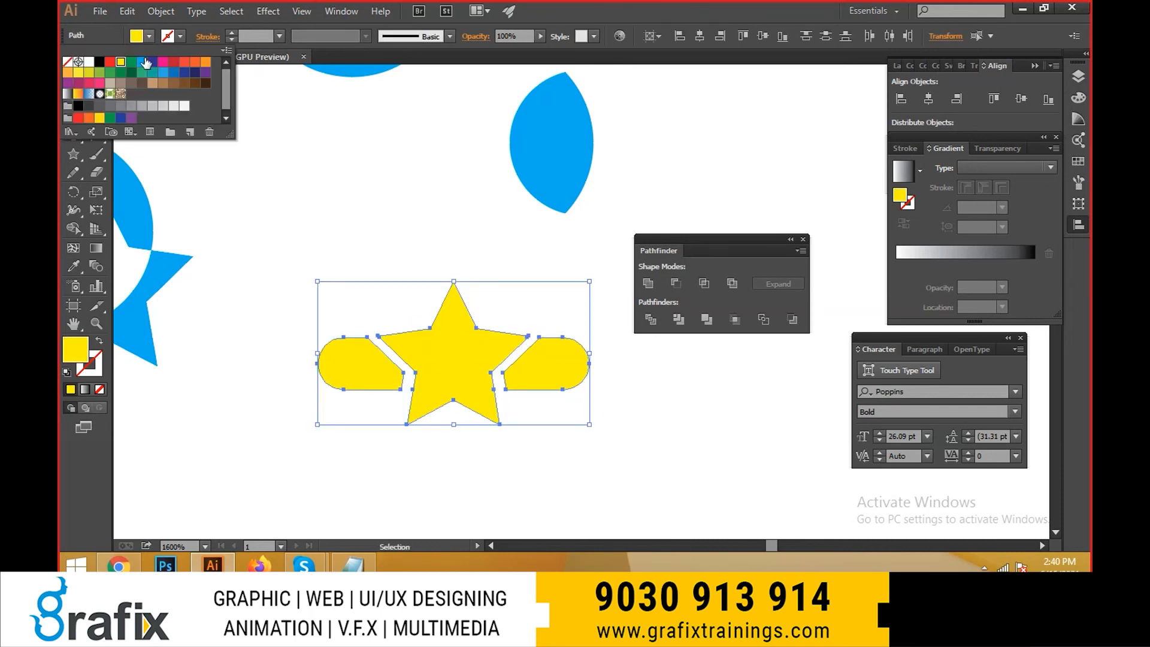
pyautogui.click(173, 60)
pyautogui.click(162, 60)
pyautogui.press('Escape')
pyautogui.click(149, 36)
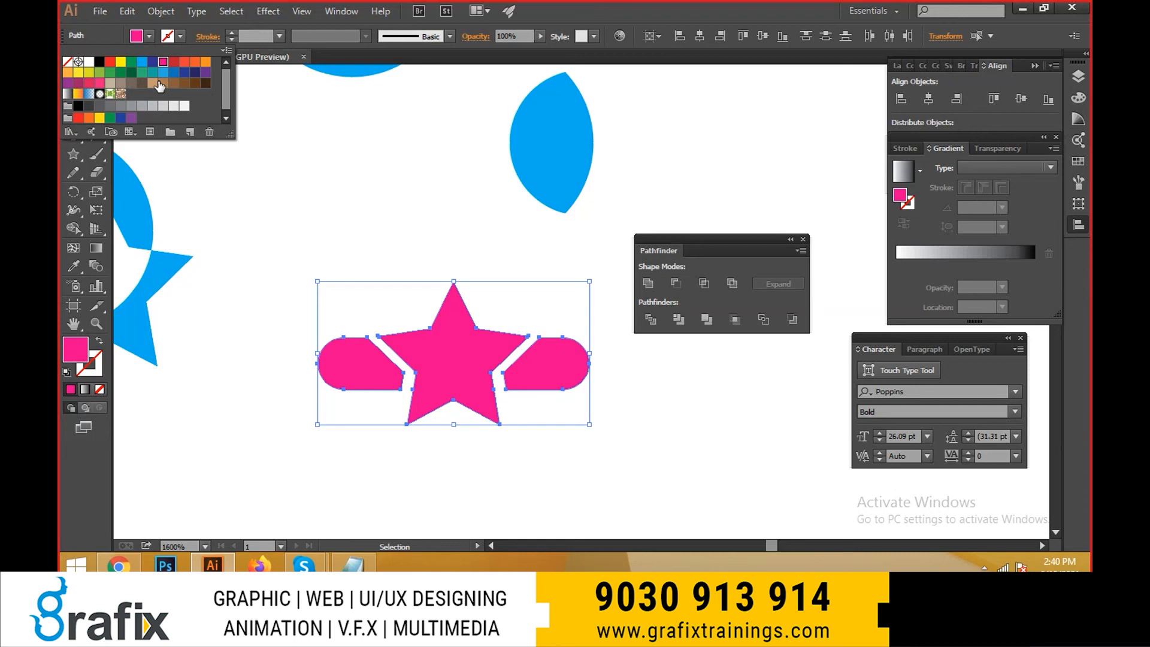
pyautogui.click(197, 73)
pyautogui.click(195, 62)
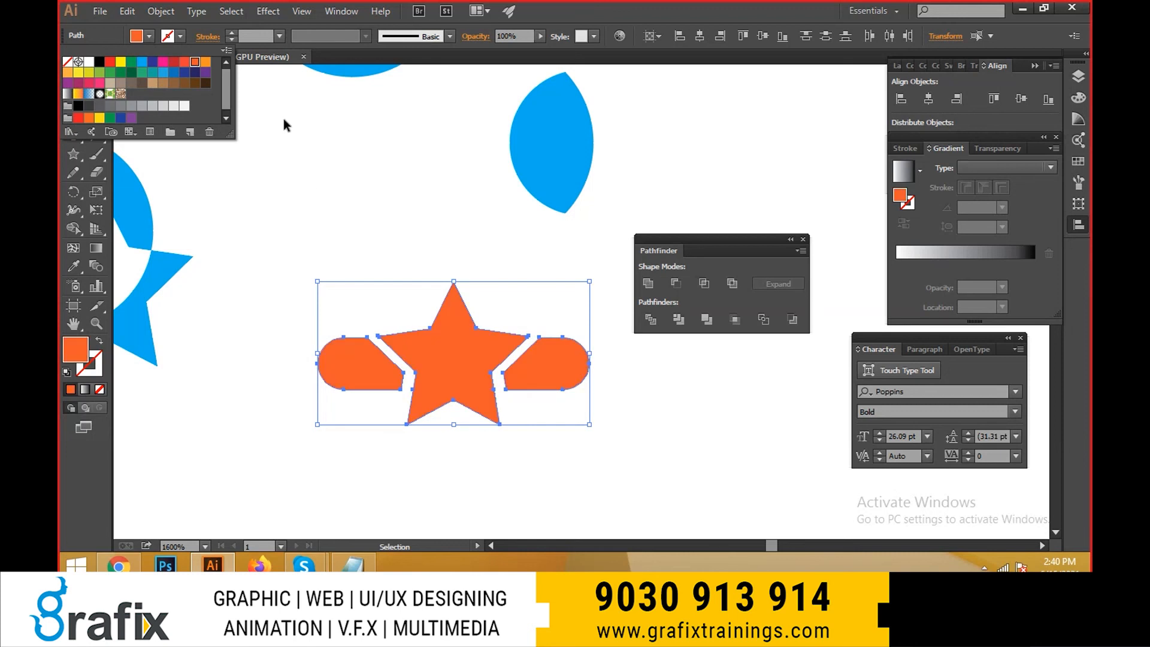
pyautogui.click(182, 74)
pyautogui.click(633, 409)
pyautogui.click(632, 409)
# - Draw a dark blue circle in the empty area to the right of the star emblem and select it
pyautogui.scroll(-4, 545, 402)
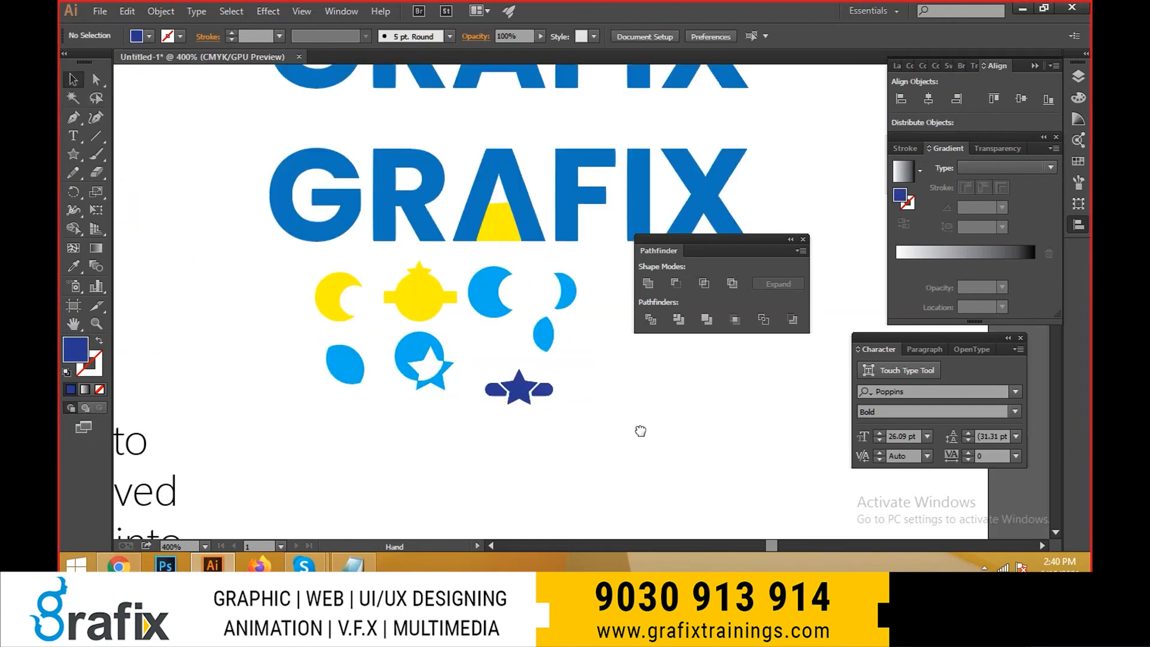
pyautogui.scroll(-1, 546, 406)
pyautogui.scroll(4, 619, 451)
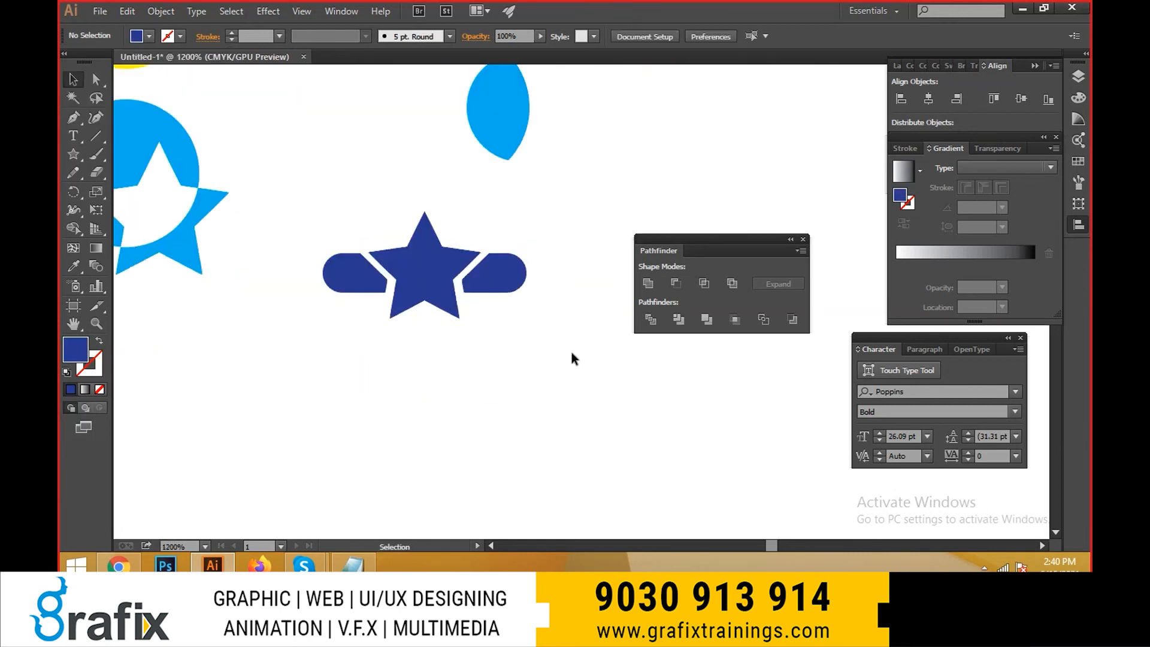
pyautogui.hscroll(5, 487, 341)
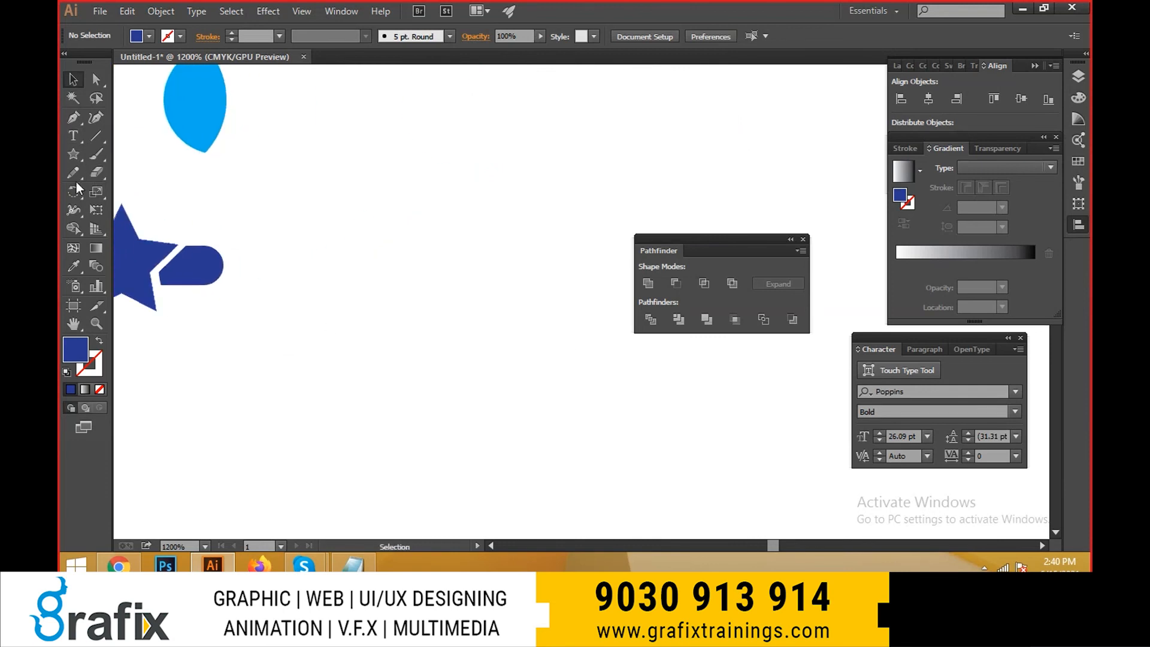
pyautogui.click(96, 136)
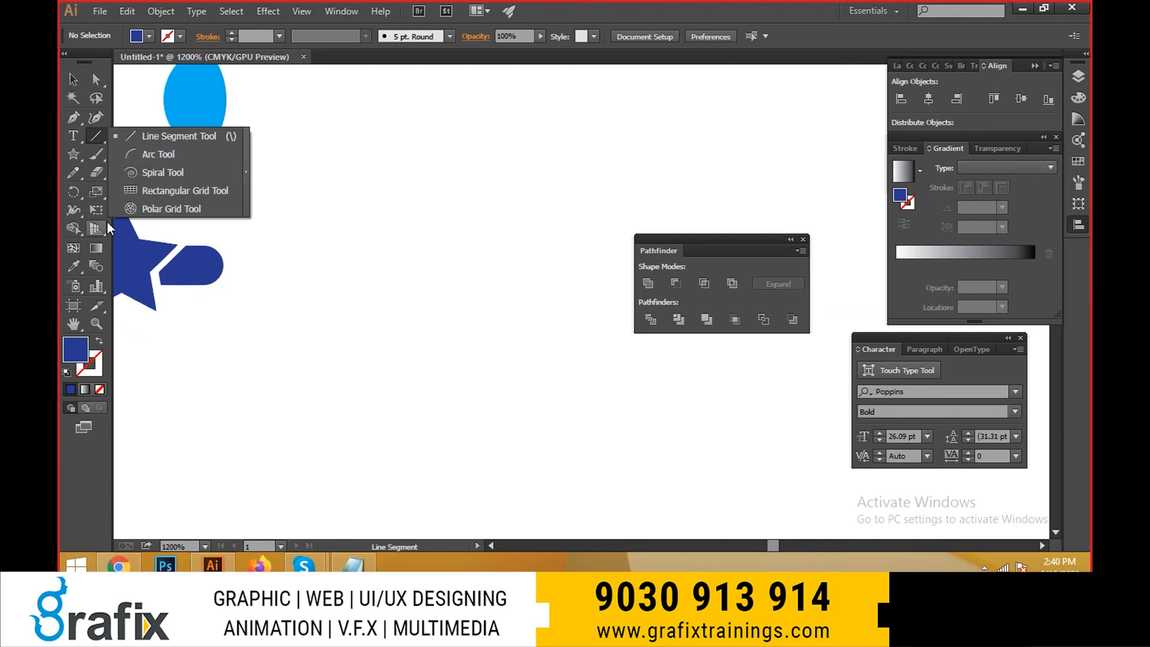
pyautogui.click(80, 156)
pyautogui.moveTo(78, 152); pyautogui.dragTo(119, 186)
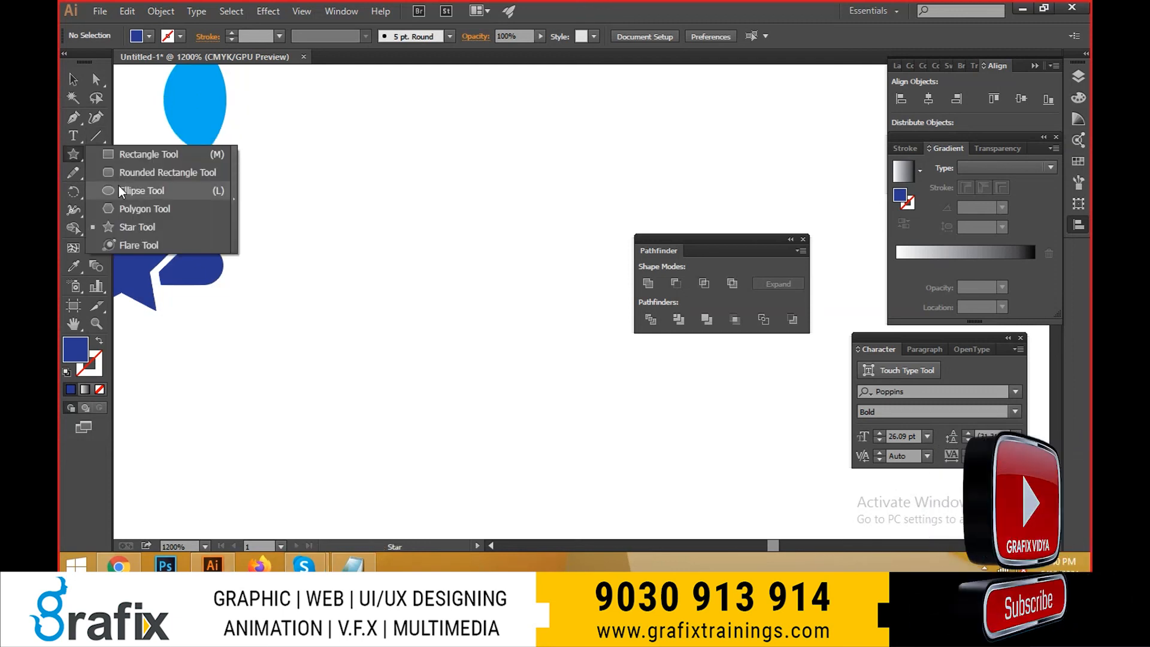
pyautogui.moveTo(343, 207)
pyautogui.mouseDown()
pyautogui.moveTo(459, 324)
pyautogui.moveTo(374, 315)
pyautogui.mouseUp()
pyautogui.press('v')
pyautogui.click(443, 383)
pyautogui.click(390, 303)
pyautogui.press('space')
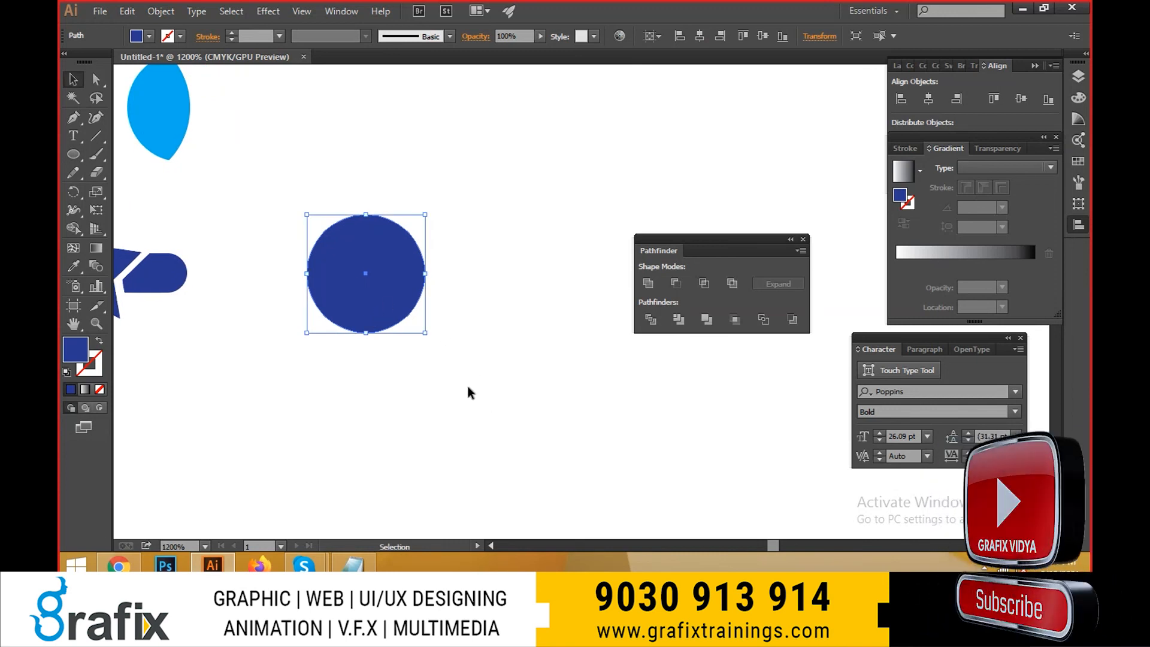
# - Enlarge the dark blue circle evenly about its centre with Free Transform and leave it selected
pyautogui.press('e')
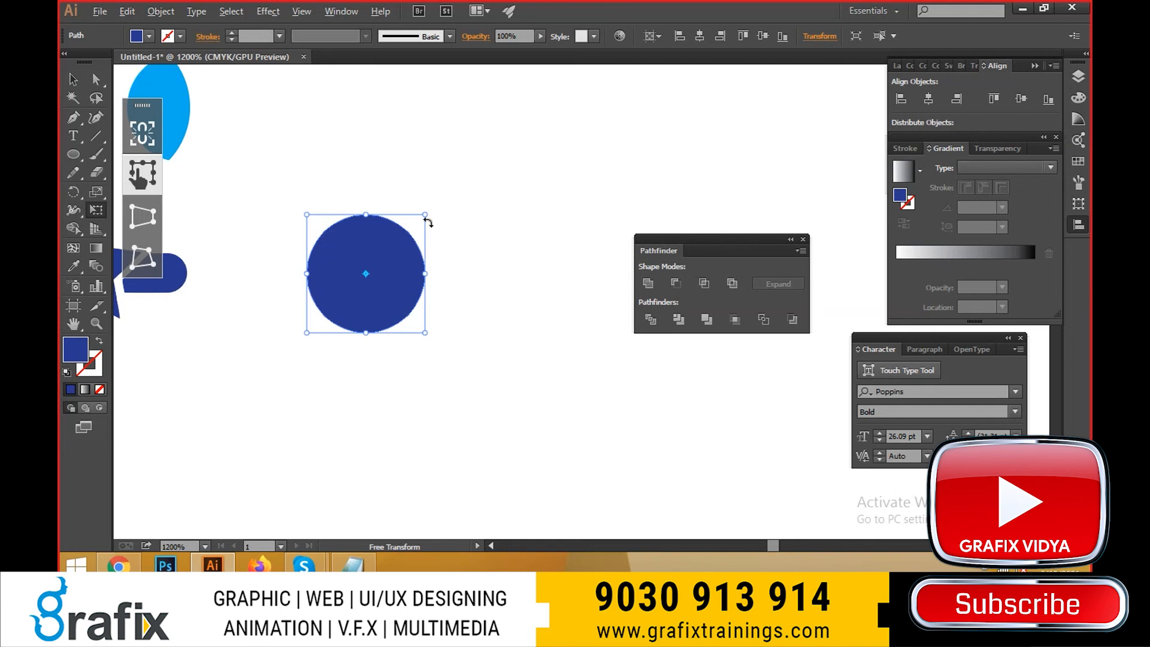
pyautogui.moveTo(426, 216); pyautogui.dragTo(458, 185)
pyautogui.press('v')
pyautogui.click(587, 338)
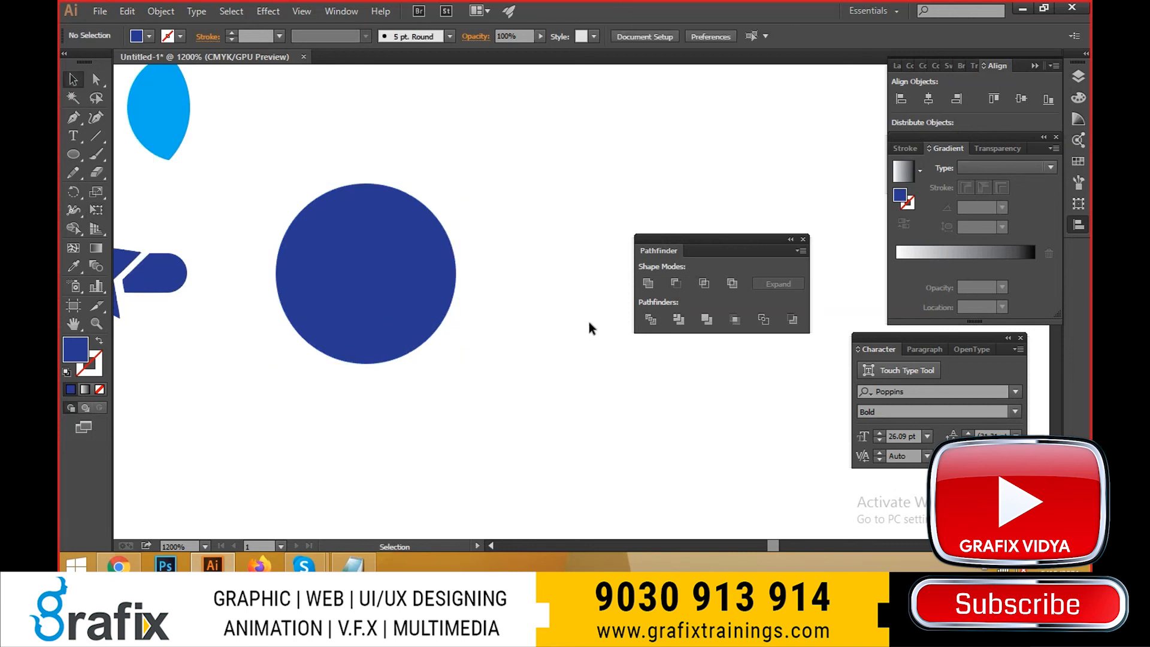
pyautogui.click(339, 271)
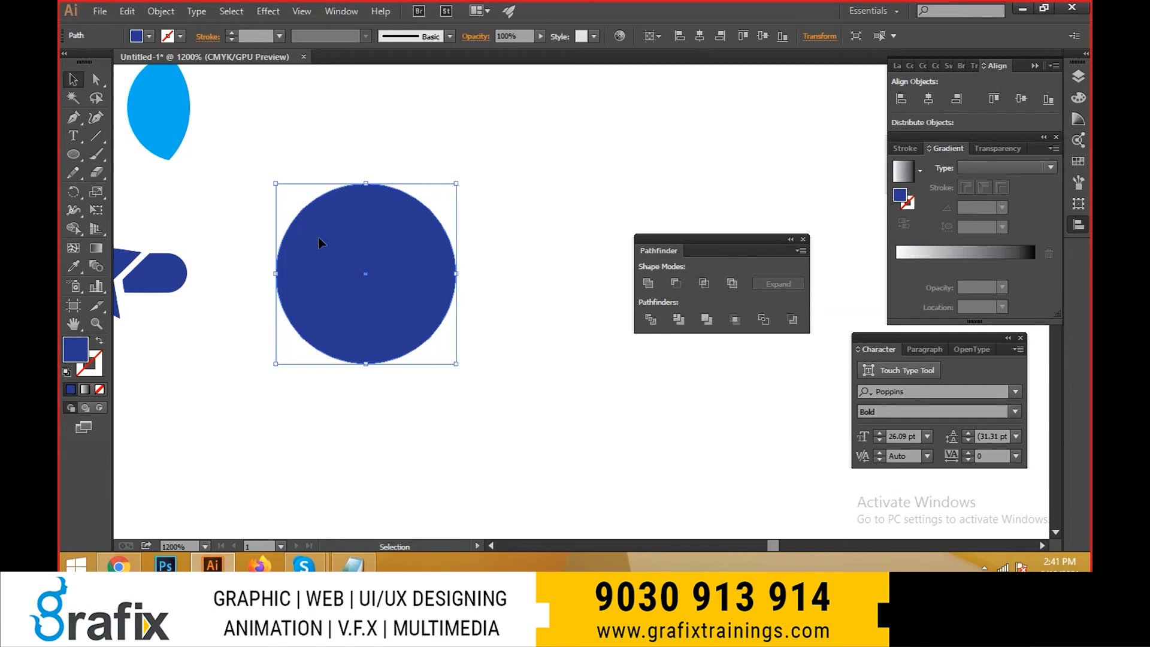
# - Draw a wide horizontal rectangle across the middle of the dark blue circle and fill it with yellow
pyautogui.click(81, 156)
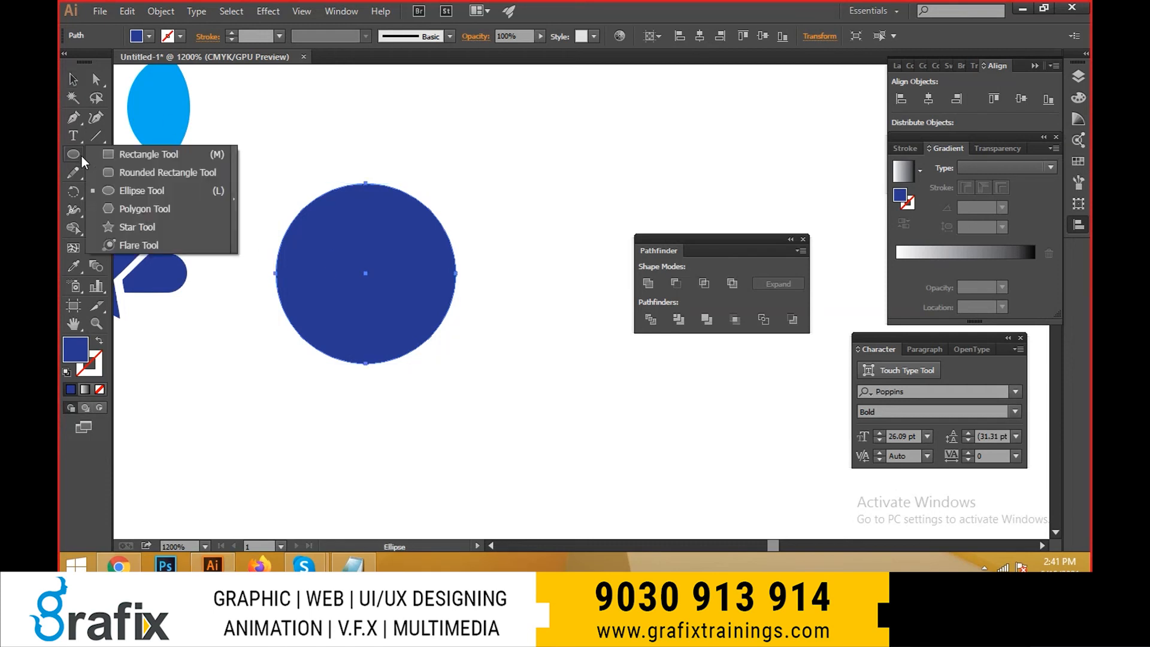
pyautogui.click(144, 155)
pyautogui.moveTo(238, 232); pyautogui.dragTo(502, 300)
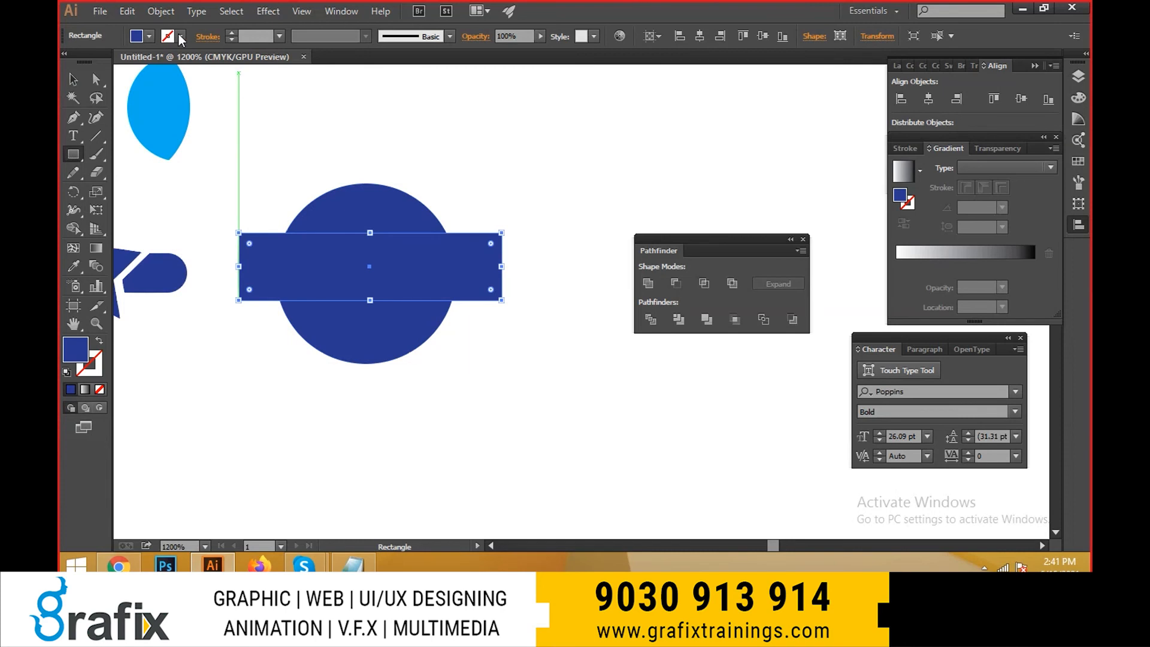
pyautogui.click(149, 36)
pyautogui.click(142, 62)
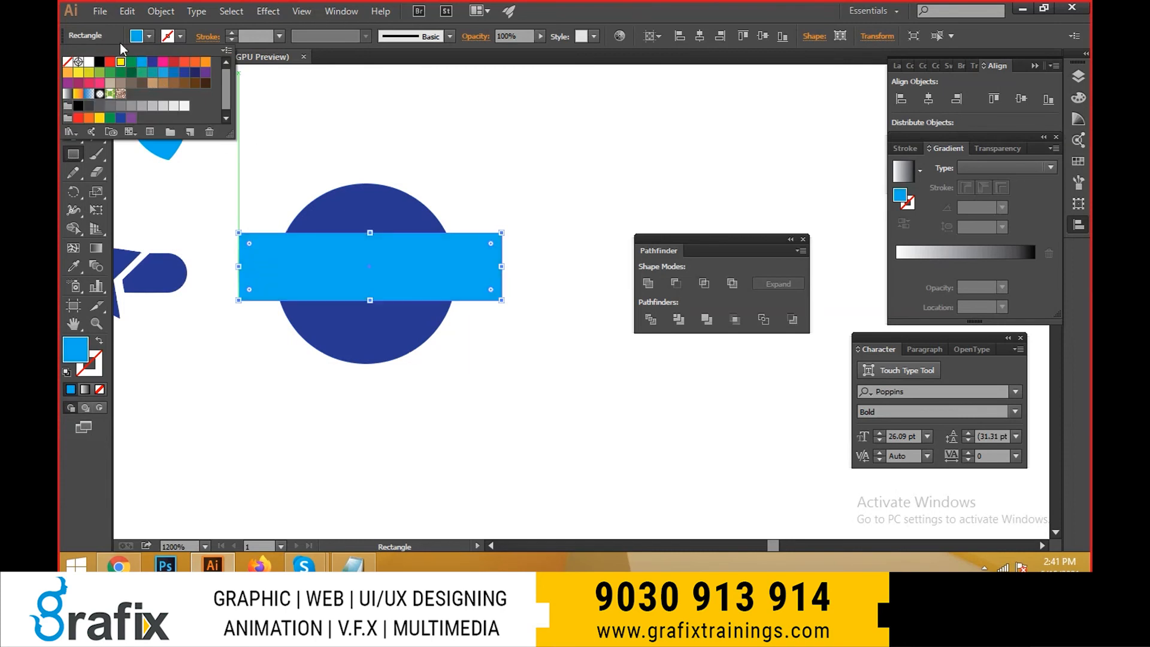
pyautogui.click(121, 62)
# - Try centring the yellow bar on the circle and applying the Outline pathfinder to both shapes, and undo these changes
pyautogui.press('v')
pyautogui.moveTo(452, 289); pyautogui.dragTo(453, 296)
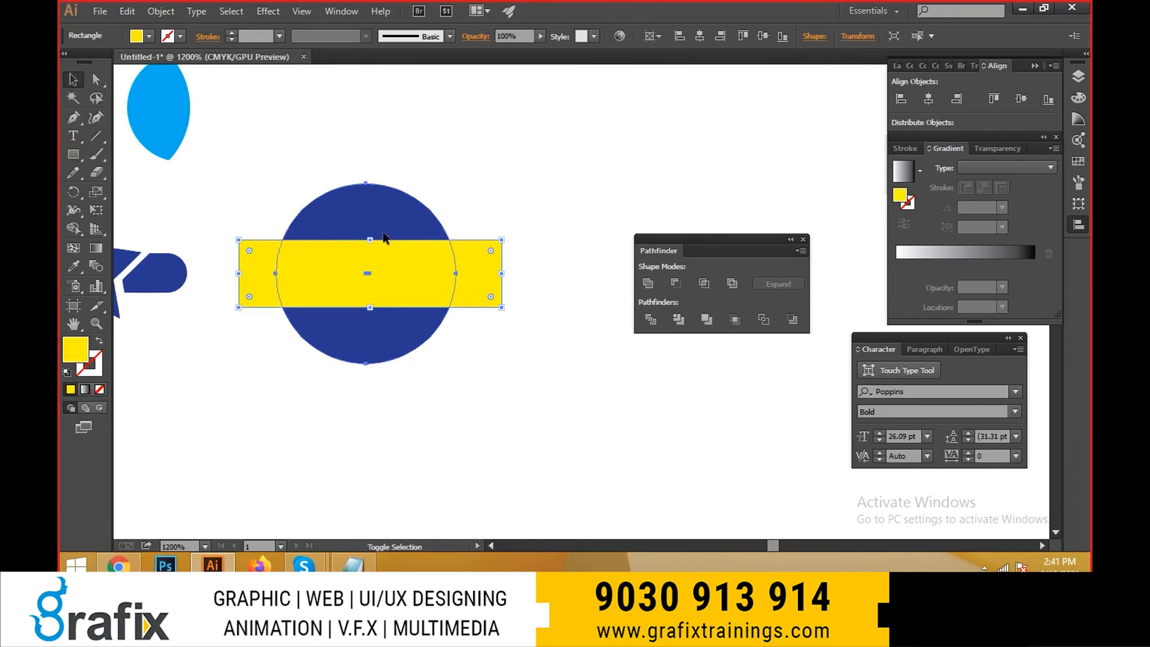
pyautogui.keyDown('shift'); pyautogui.click(384, 230); pyautogui.keyUp('shift')
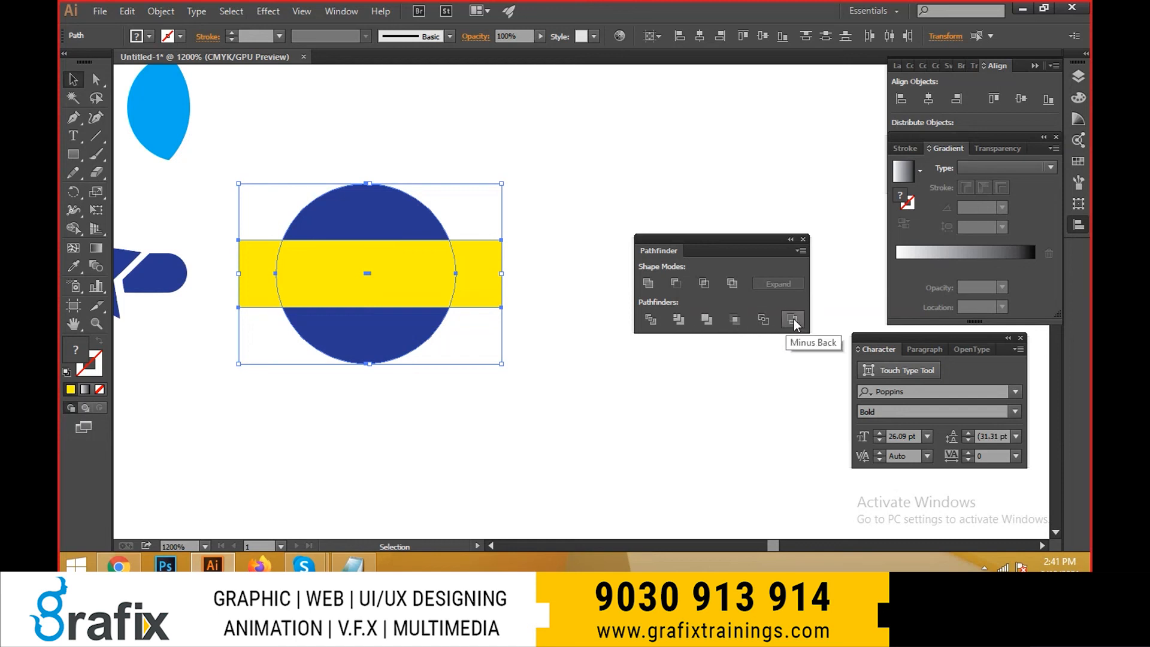
pyautogui.click(765, 319)
pyautogui.click(689, 419)
pyautogui.hotkey('ctrl', 'z')
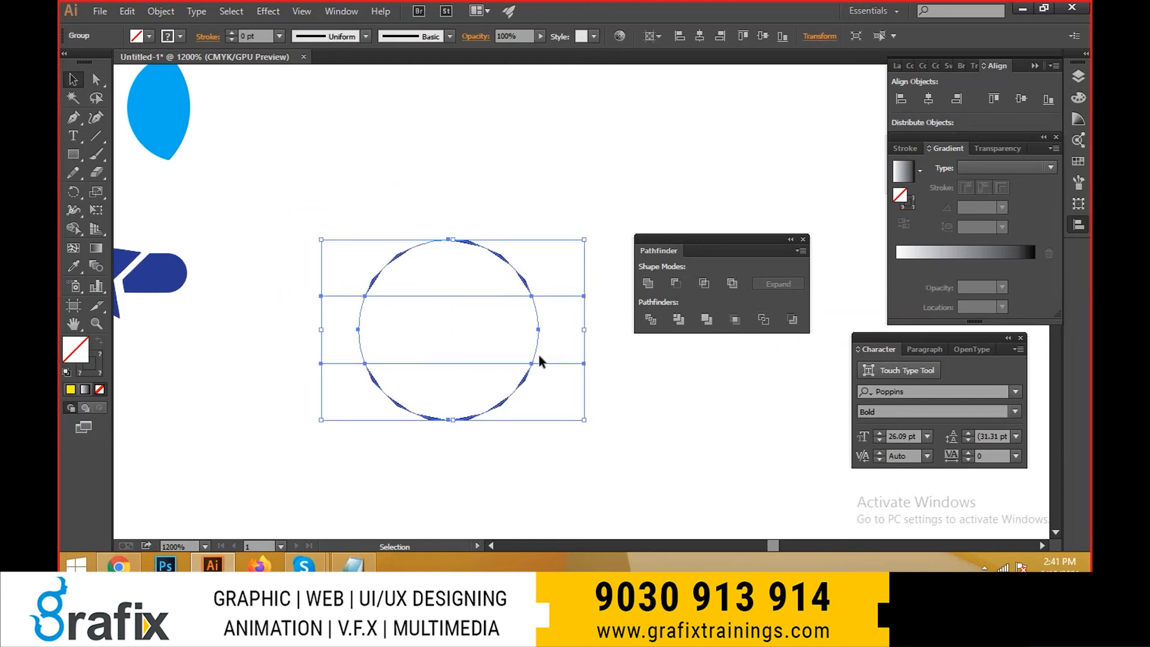
pyautogui.hotkey('ctrl', 'z')
pyautogui.hotkey('ctrl', 'z')
# - Try the Crop pathfinder on the yellow bar and dark blue circle, and undo it
pyautogui.click(541, 357)
pyautogui.click(471, 287)
pyautogui.keyDown('shift'); pyautogui.click(368, 206); pyautogui.keyUp('shift')
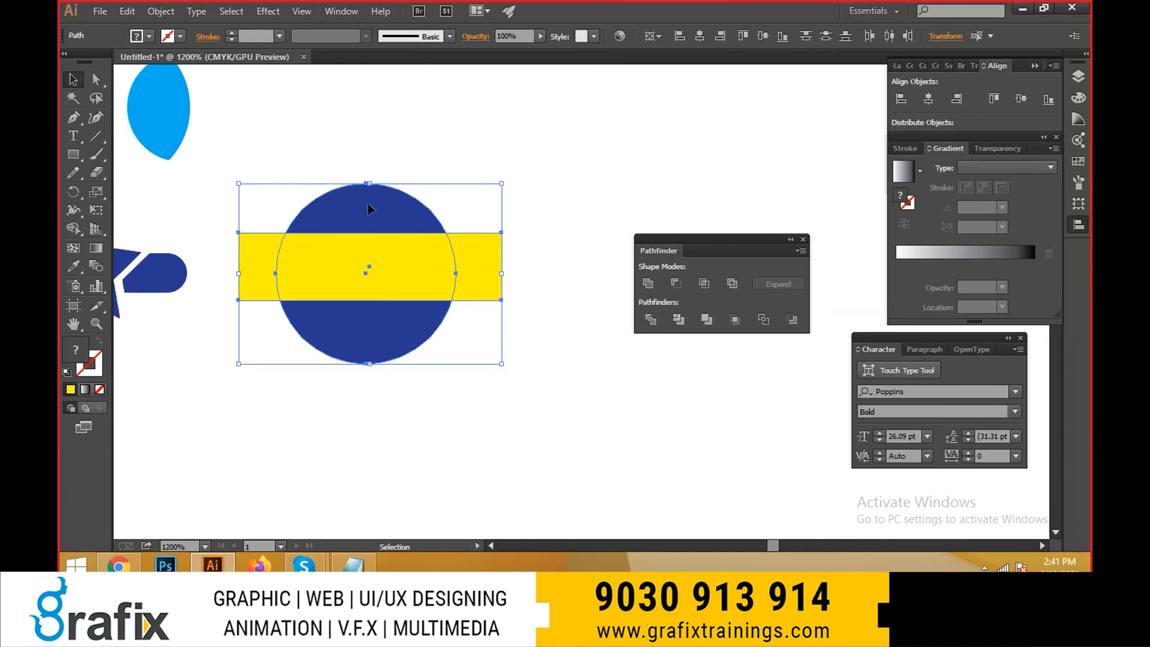
pyautogui.click(735, 320)
pyautogui.click(458, 322)
pyautogui.hotkey('ctrl', 'z')
pyautogui.hotkey('ctrl', 'z')
# - Try the Minus Back pathfinder on the yellow bar and dark blue circle, and undo it
pyautogui.click(543, 423)
pyautogui.click(444, 293)
pyautogui.keyDown('shift'); pyautogui.click(435, 312); pyautogui.keyUp('shift')
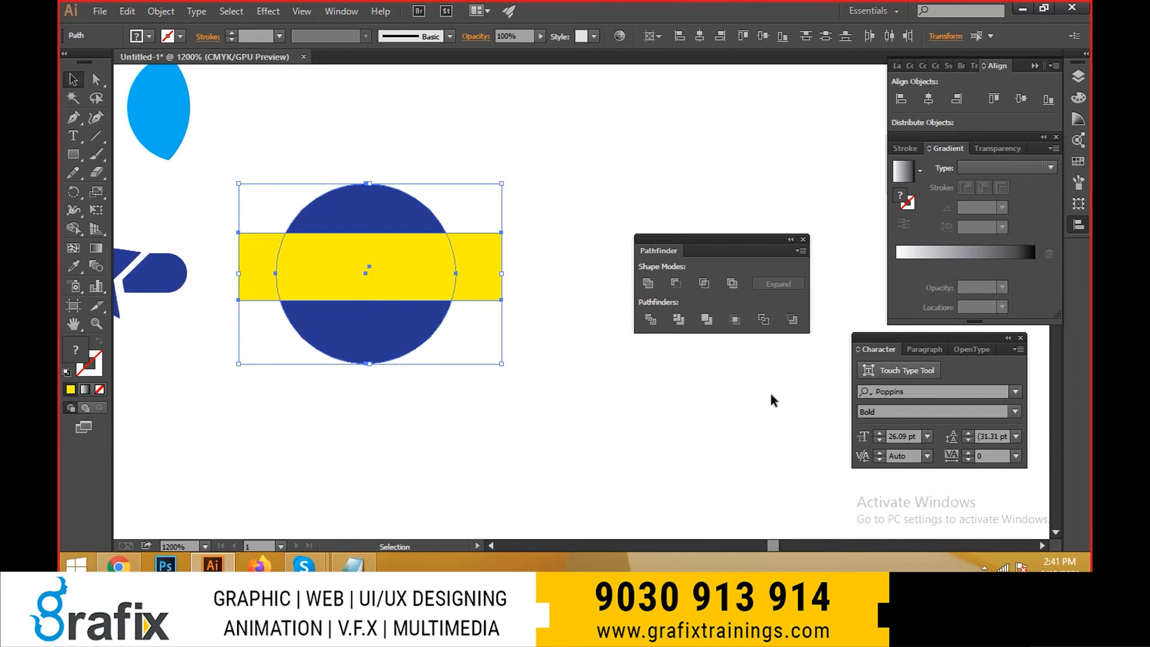
pyautogui.click(798, 323)
pyautogui.click(330, 307)
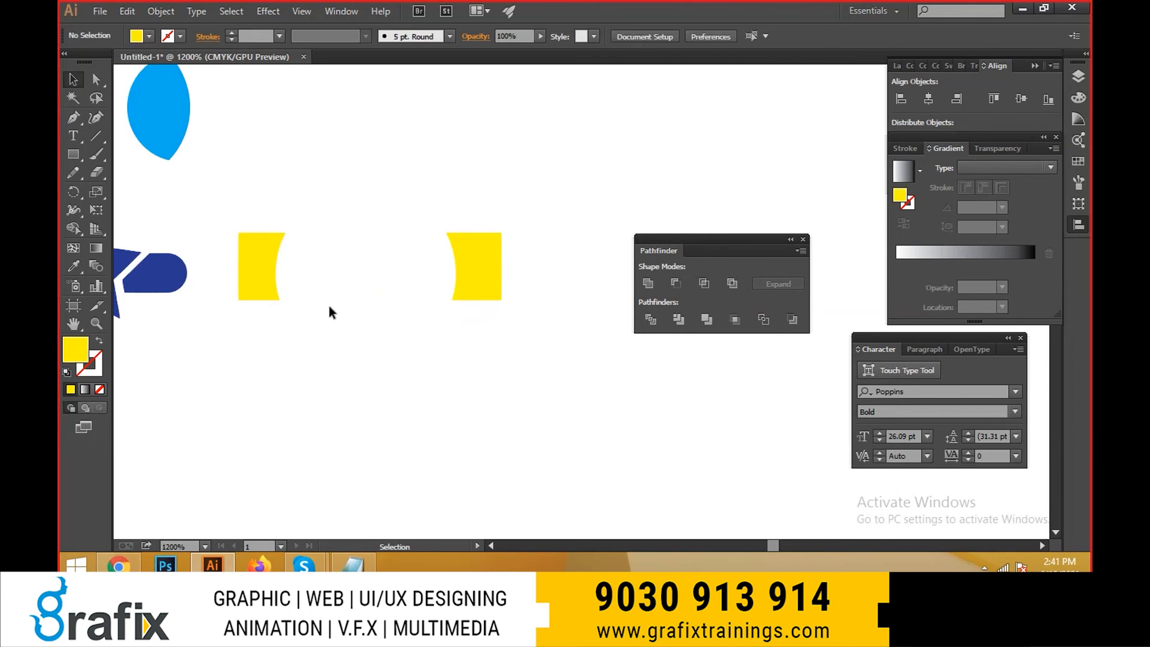
pyautogui.hotkey('ctrl', 'z')
pyautogui.hotkey('ctrl', 'z')
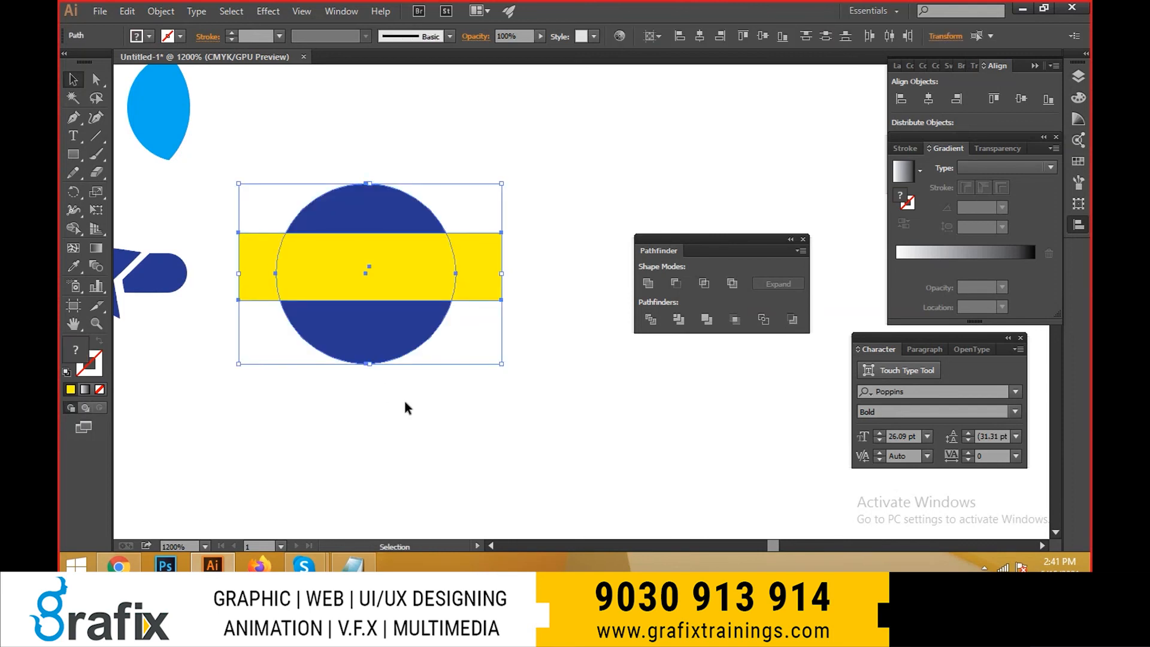
pyautogui.click(416, 422)
pyautogui.moveTo(381, 268); pyautogui.dragTo(408, 194)
pyautogui.hotkey('ctrl', 'z')
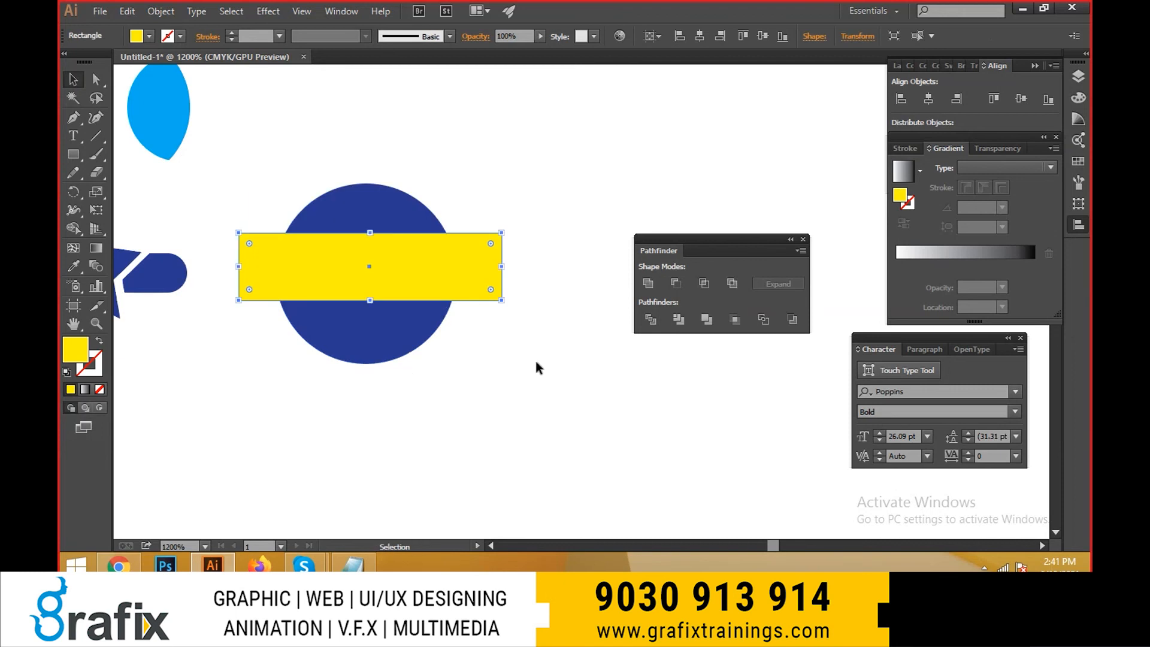
pyautogui.doubleClick(589, 12)
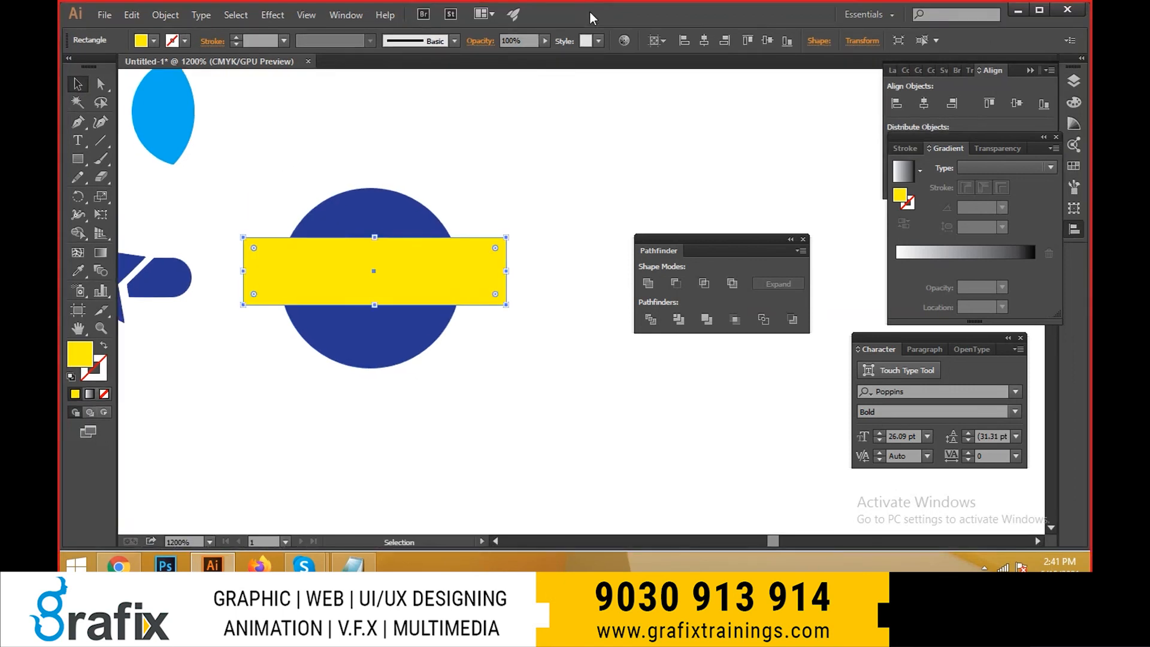
pyautogui.doubleClick(591, 14)
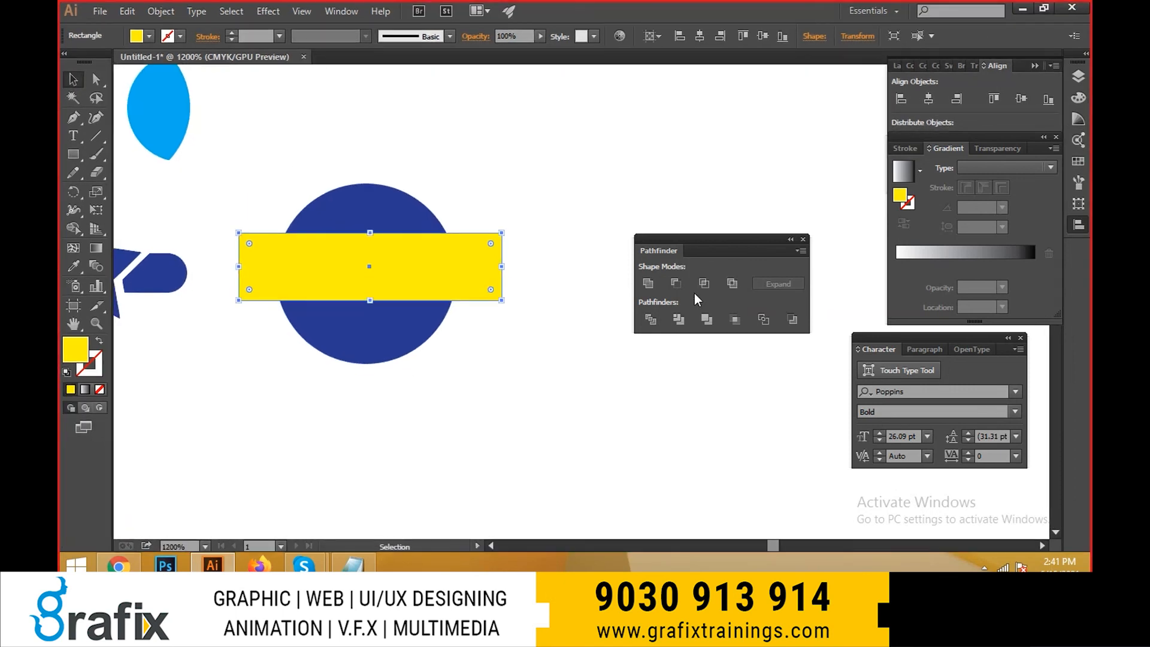
# - Try moving the yellow trapezoid down out of the letter A in the lower GRAFIX wordmark, and undo the move
pyautogui.moveTo(445, 202); pyautogui.dragTo(507, 297)
pyautogui.scroll(-2, 507, 297)
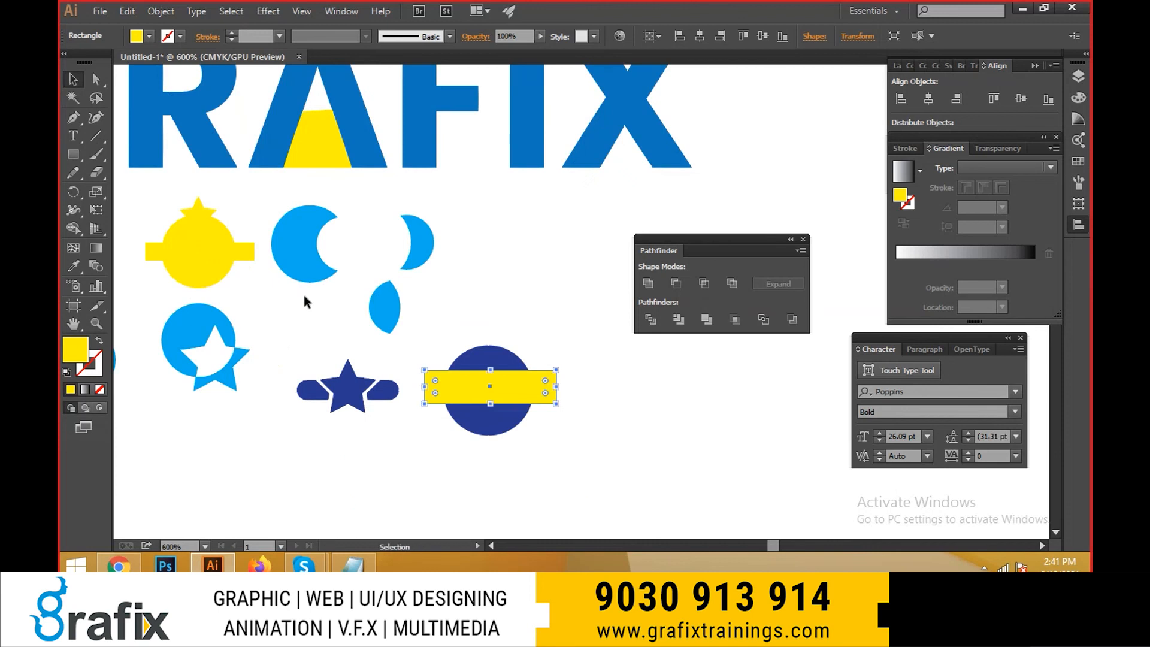
pyautogui.scroll(3, 512, 252)
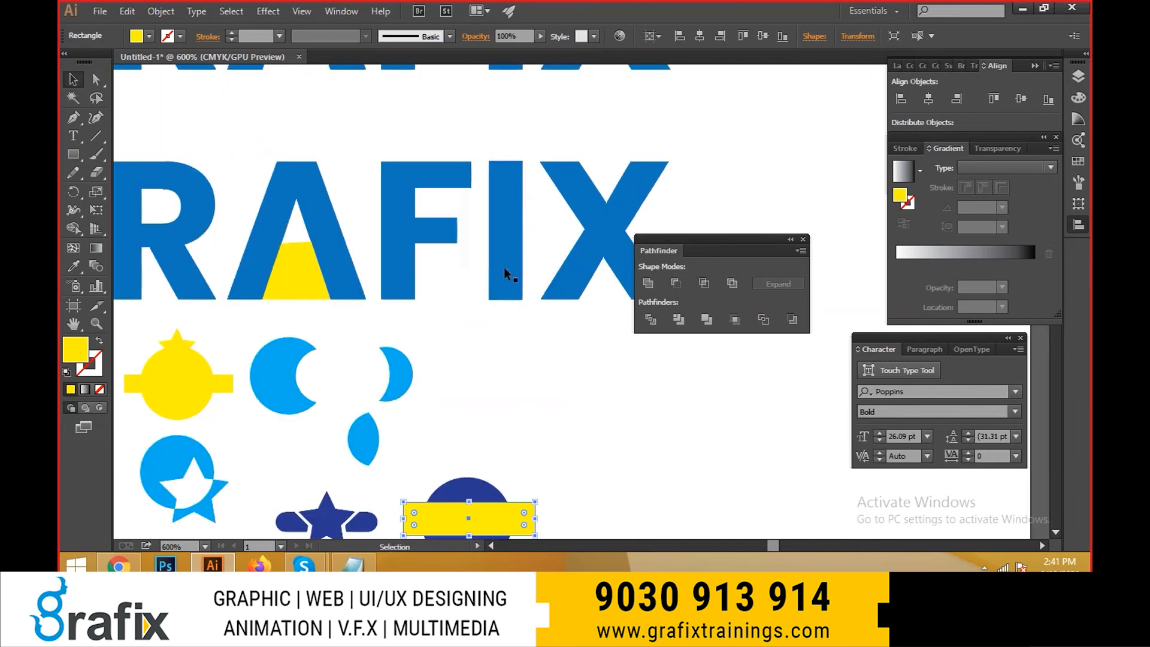
pyautogui.click(308, 272)
pyautogui.scroll(1, 306, 244)
pyautogui.moveTo(295, 255); pyautogui.dragTo(304, 315)
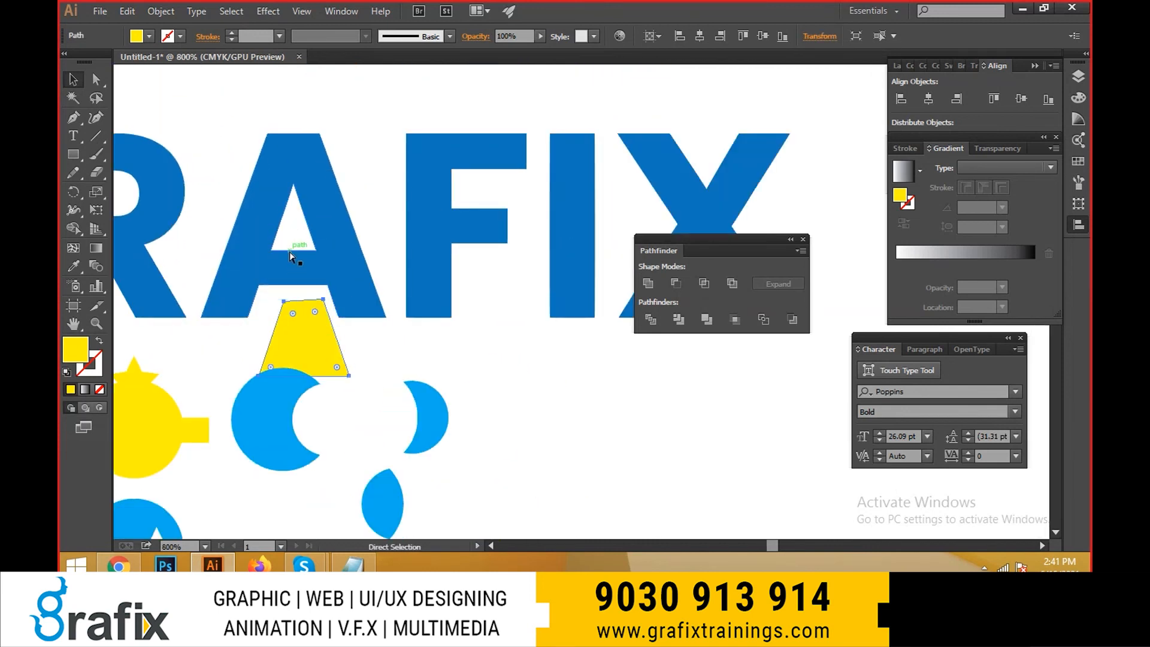
pyautogui.hotkey('ctrl', 'z')
# - Subtract the yellow trapezoid from the lower wordmark's letter A with Minus Front and deselect the letter
pyautogui.scroll(2, 308, 271)
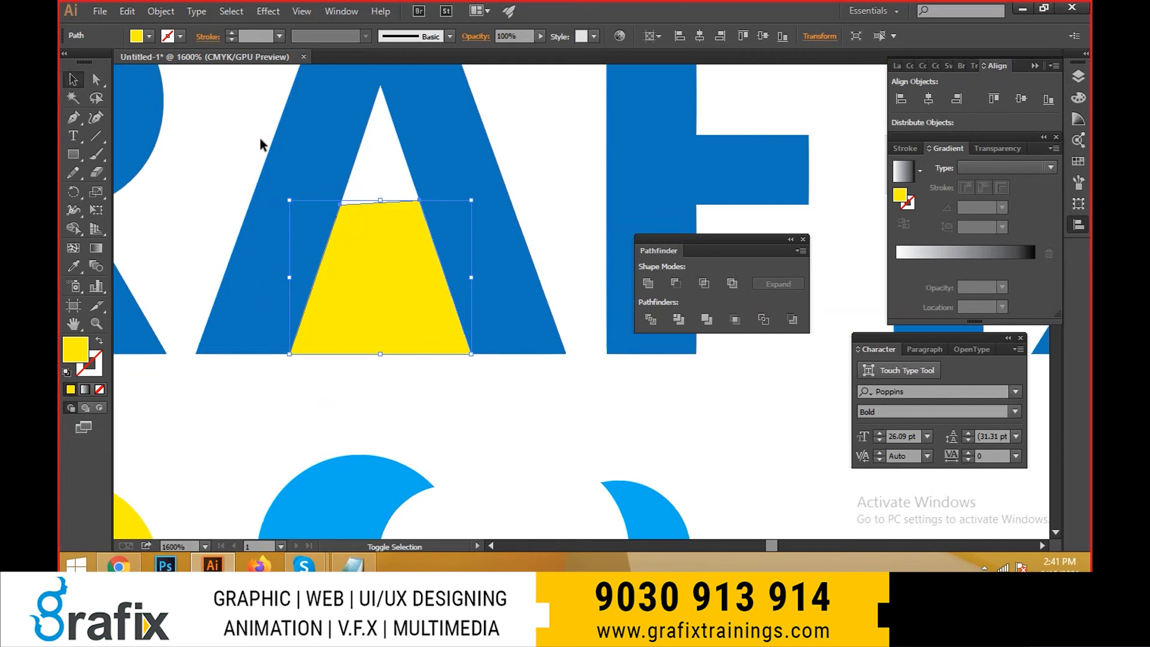
pyautogui.keyDown('shift'); pyautogui.click(281, 167); pyautogui.keyUp('shift')
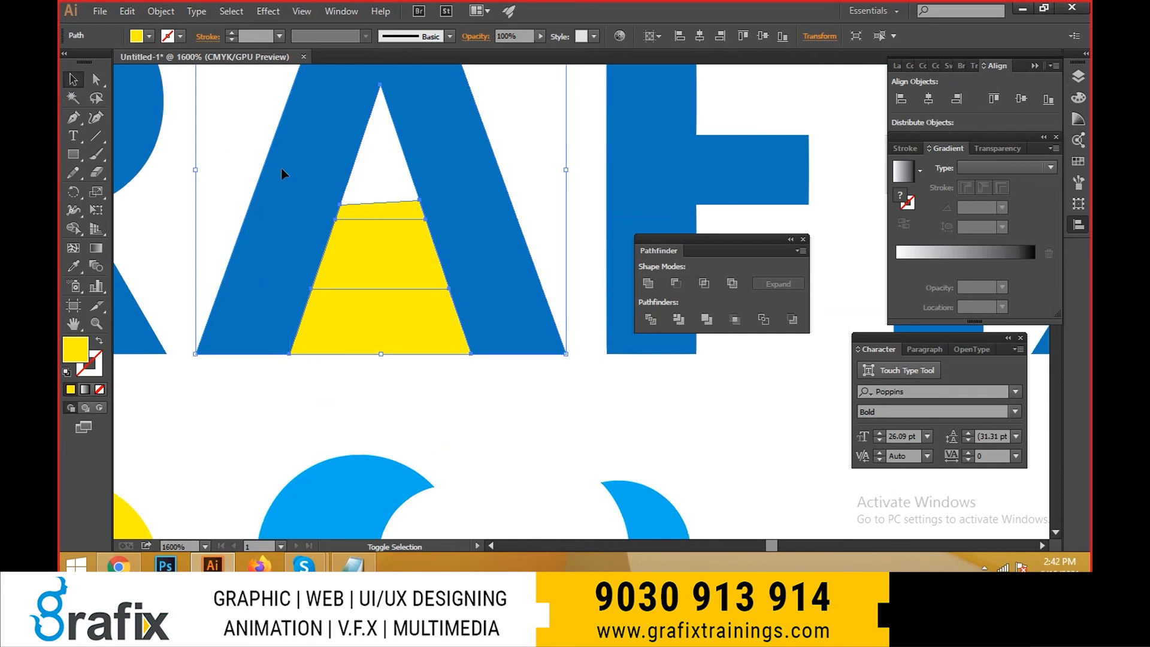
pyautogui.click(673, 286)
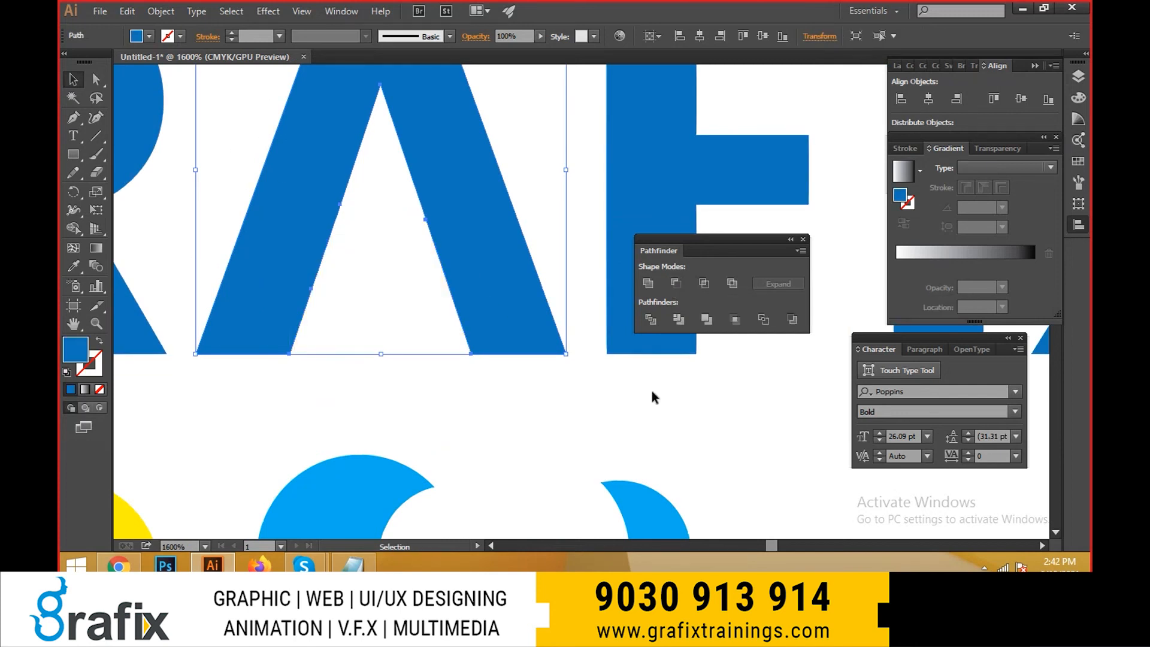
pyautogui.click(587, 423)
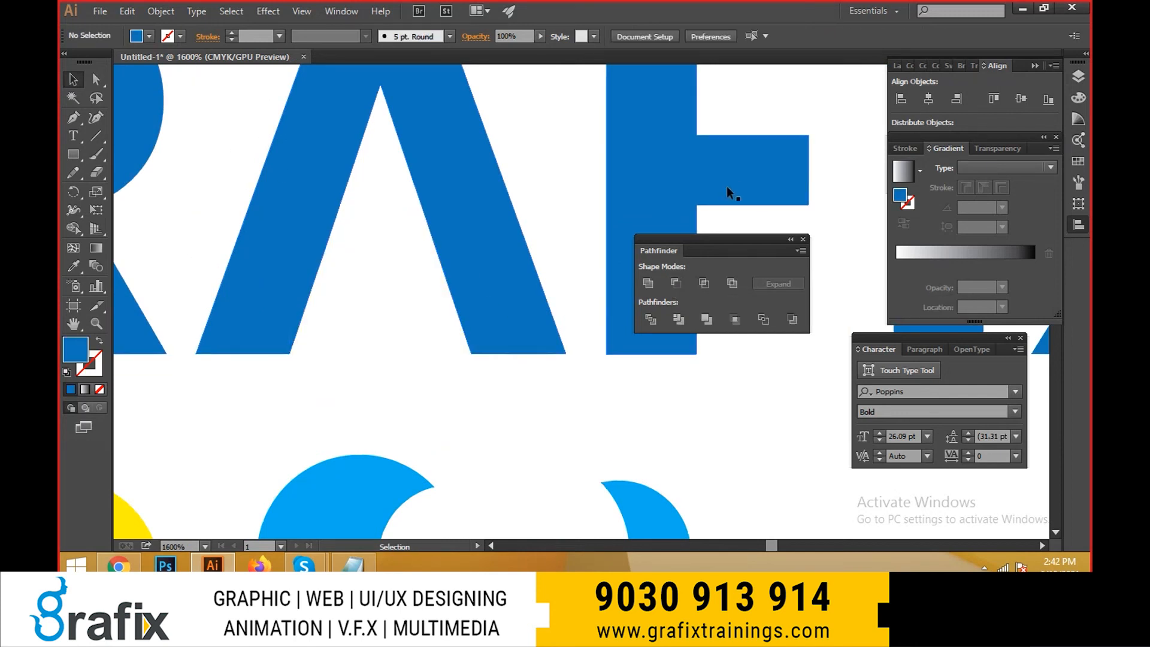
# - Select all the sample shapes below the lower GRAFIX wordmark and move them together further down
pyautogui.scroll(-2, 506, 259)
pyautogui.moveTo(430, 207); pyautogui.dragTo(645, 156)
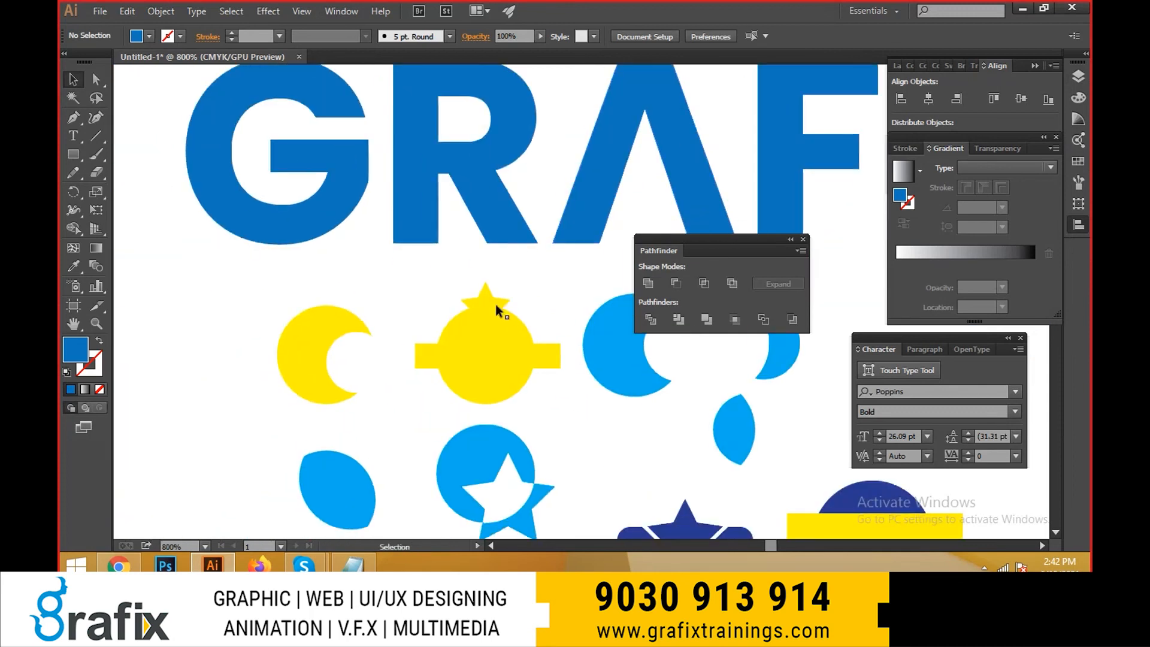
pyautogui.scroll(-2, 302, 297)
pyautogui.moveTo(252, 301); pyautogui.dragTo(670, 461)
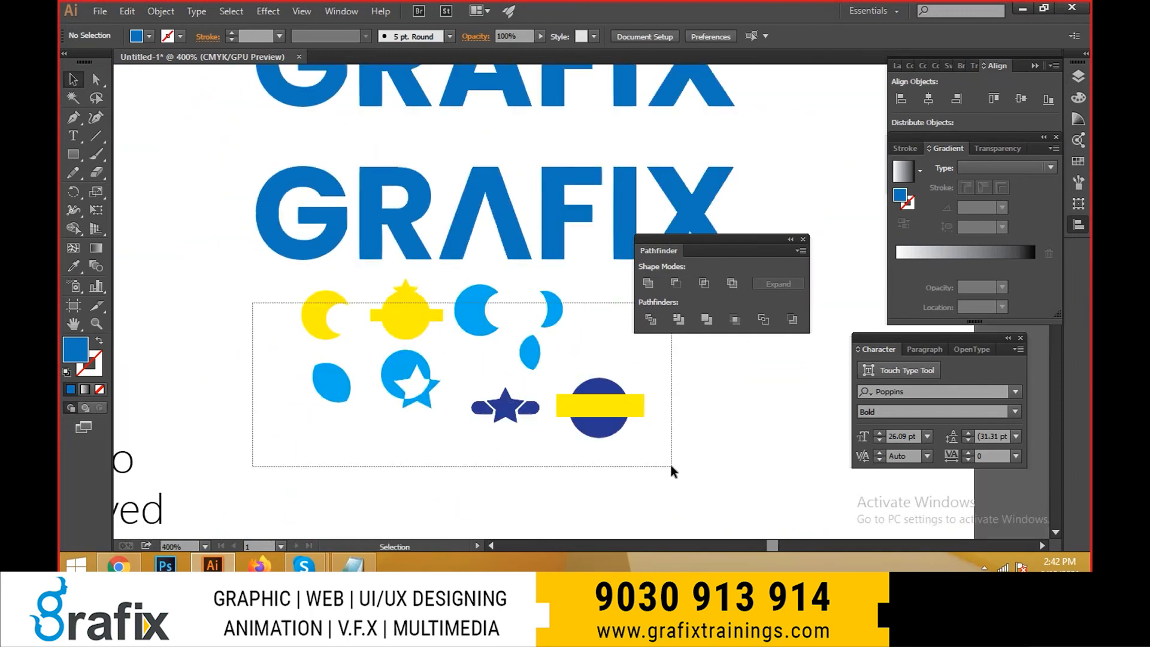
pyautogui.moveTo(590, 386); pyautogui.dragTo(600, 442)
pyautogui.hotkey('ctrl', 's')
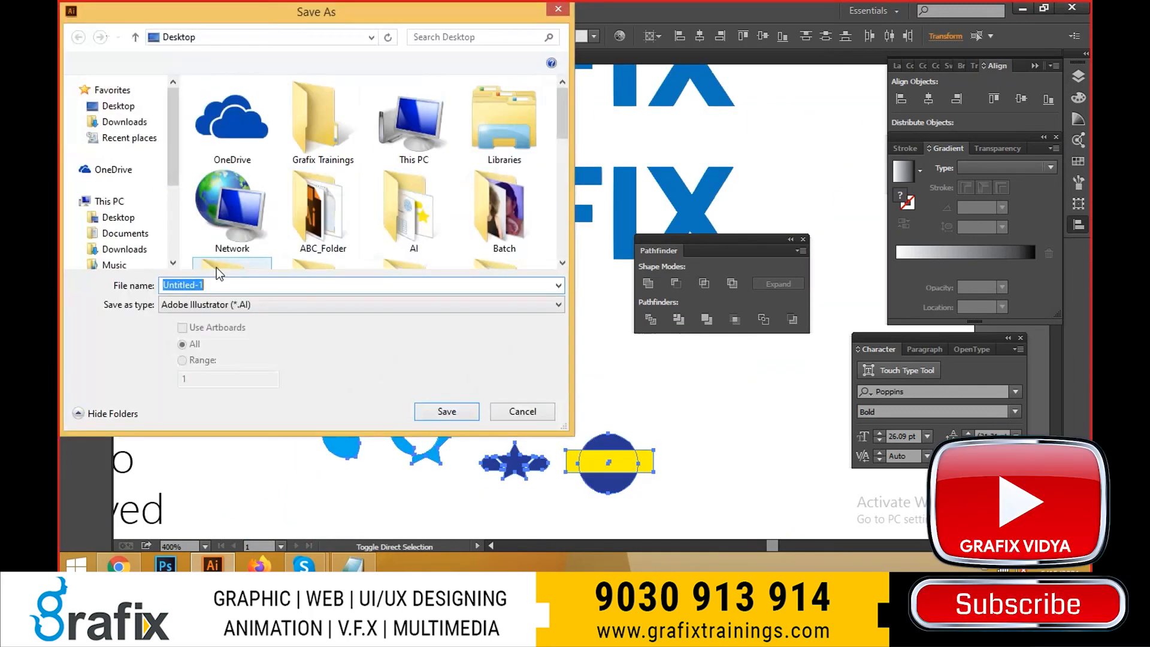
pyautogui.click(232, 302)
pyautogui.press('Escape')
pyautogui.press('Escape')
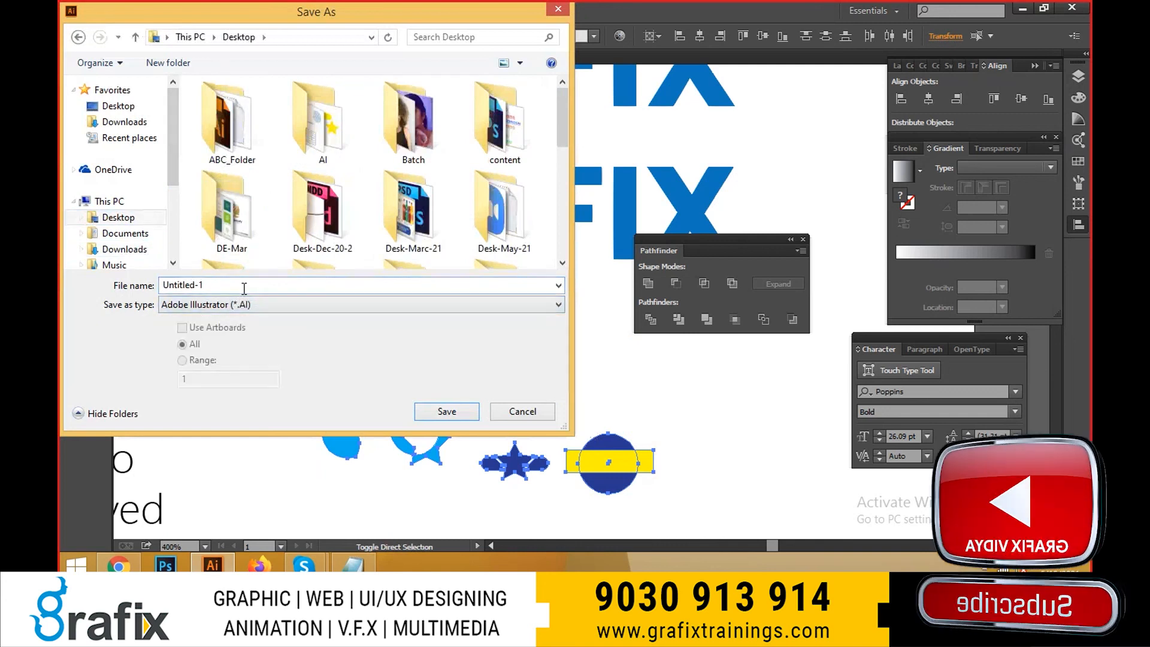
pyautogui.hotkey('ctrl', 's')
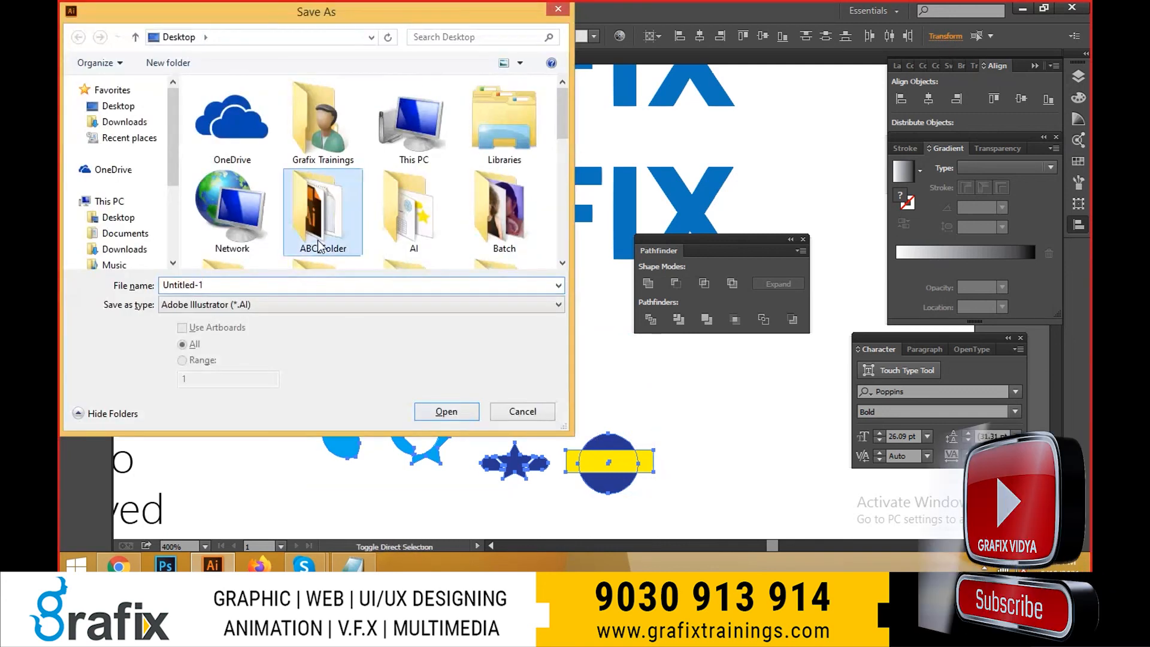
pyautogui.scroll(-5, 404, 142)
pyautogui.doubleClick(404, 142)
pyautogui.click(329, 295)
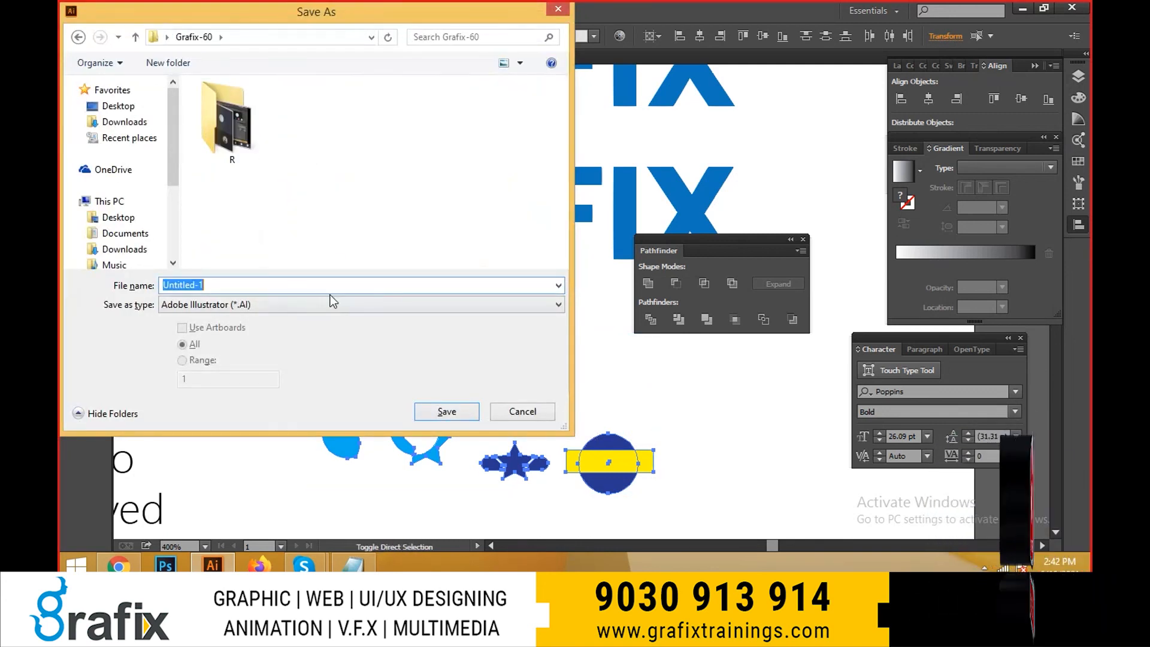
pyautogui.press('Escape')
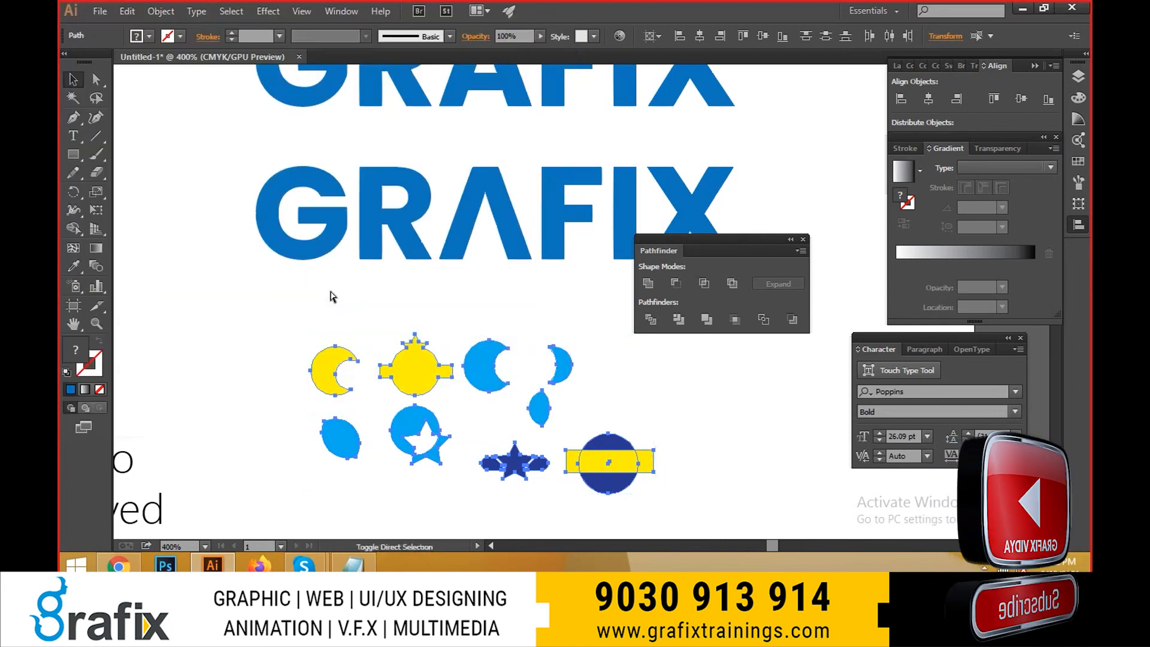
# - Save the document to the Desktop as Shapes in Adobe Illustrator format
pyautogui.hotkey('ctrl', 's')
pyautogui.write('Shapes')
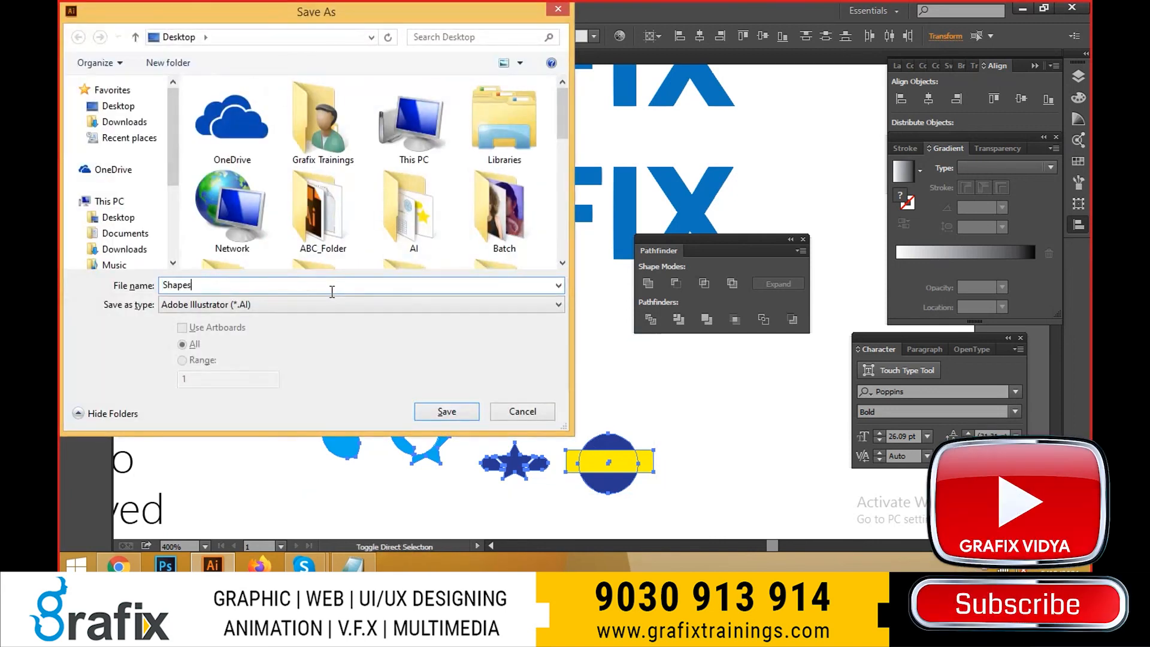
pyautogui.press('Return')
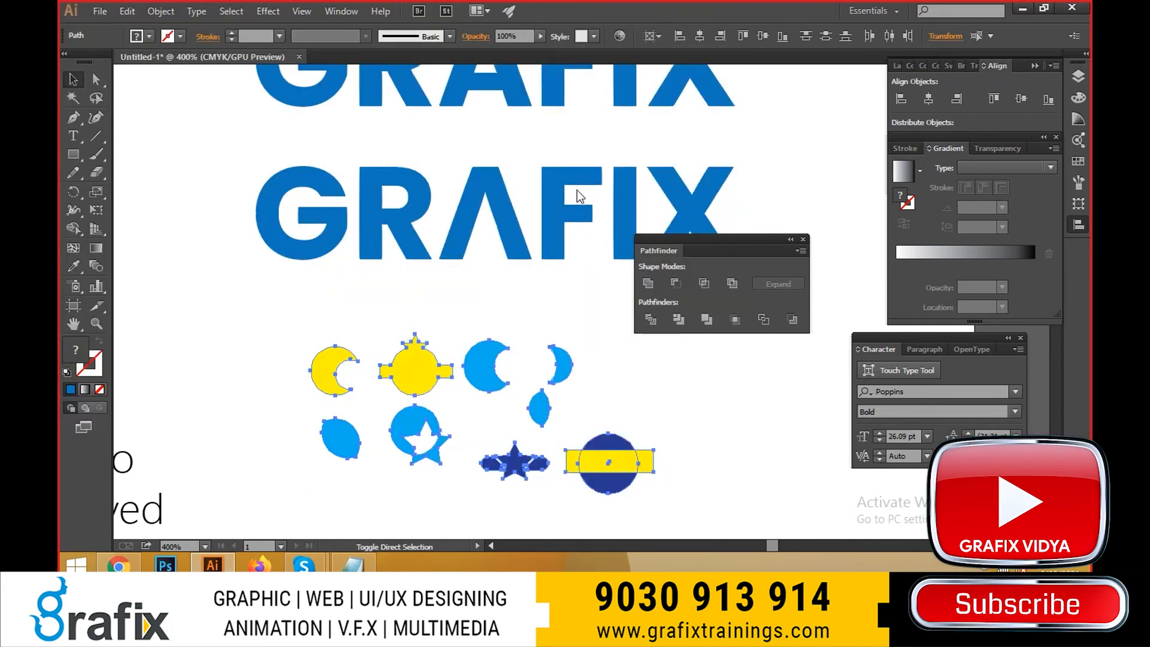
# - Collapse the middle arm of the lower wordmark's letter F into its stem by nudging the arm's two end anchor points left
pyautogui.moveTo(568, 219); pyautogui.dragTo(623, 313)
pyautogui.press('Tab')
pyautogui.scroll(1, 499, 246)
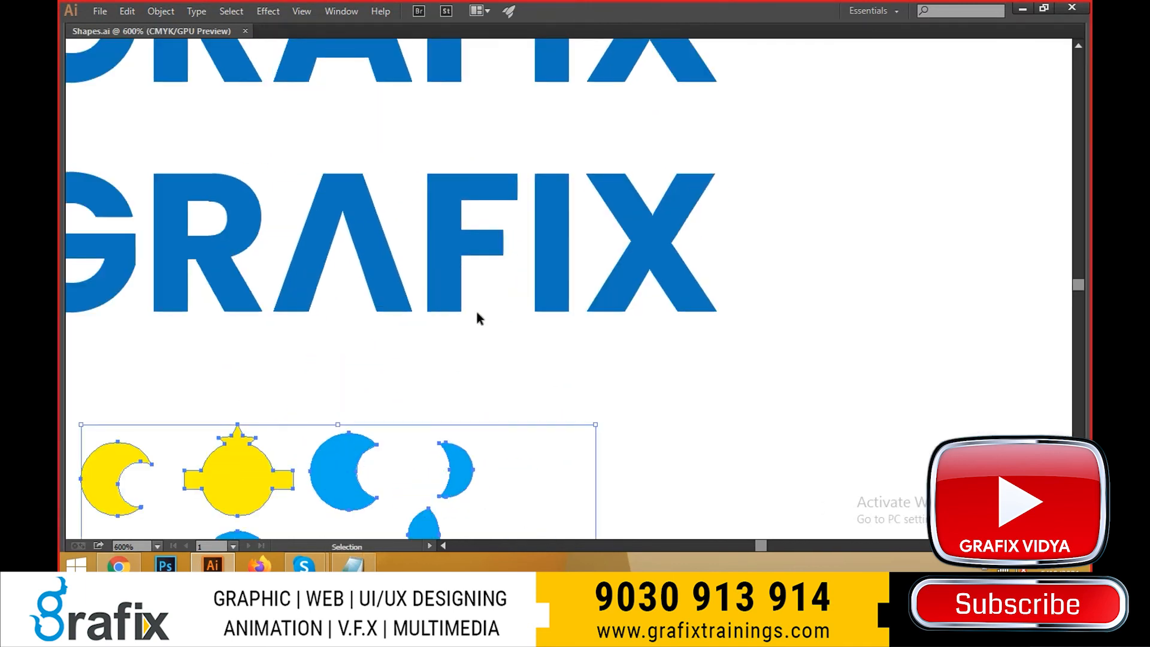
pyautogui.click(496, 247)
pyautogui.press('a')
pyautogui.moveTo(491, 220); pyautogui.dragTo(515, 272)
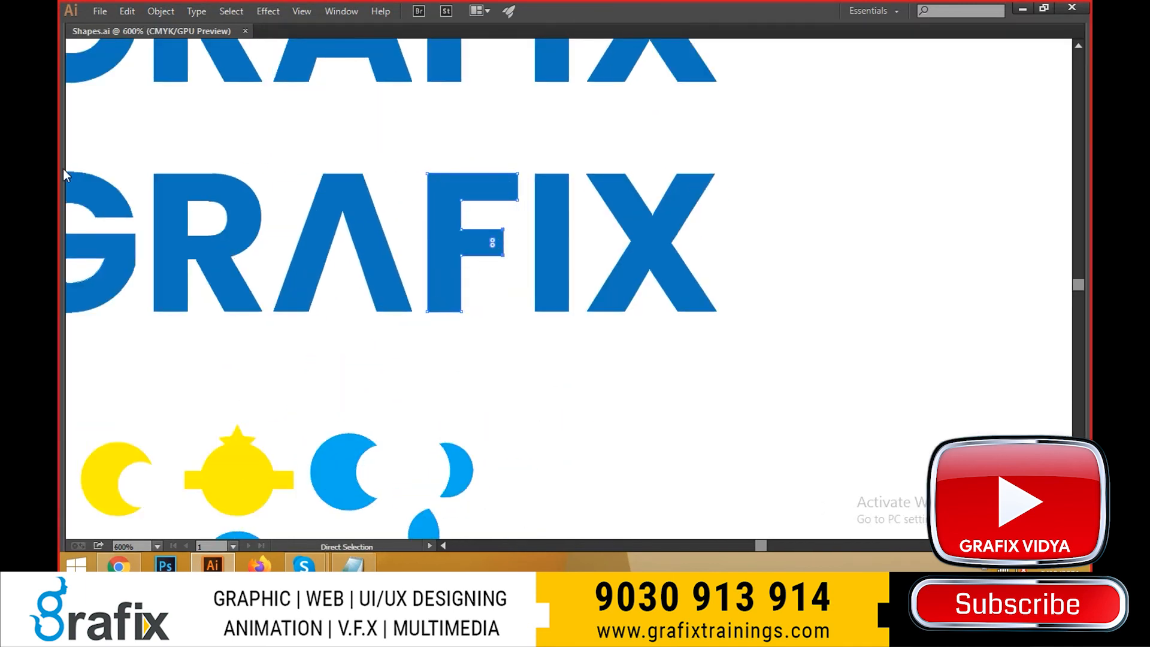
pyautogui.press('Tab')
pyautogui.moveTo(96, 79); pyautogui.dragTo(174, 81)
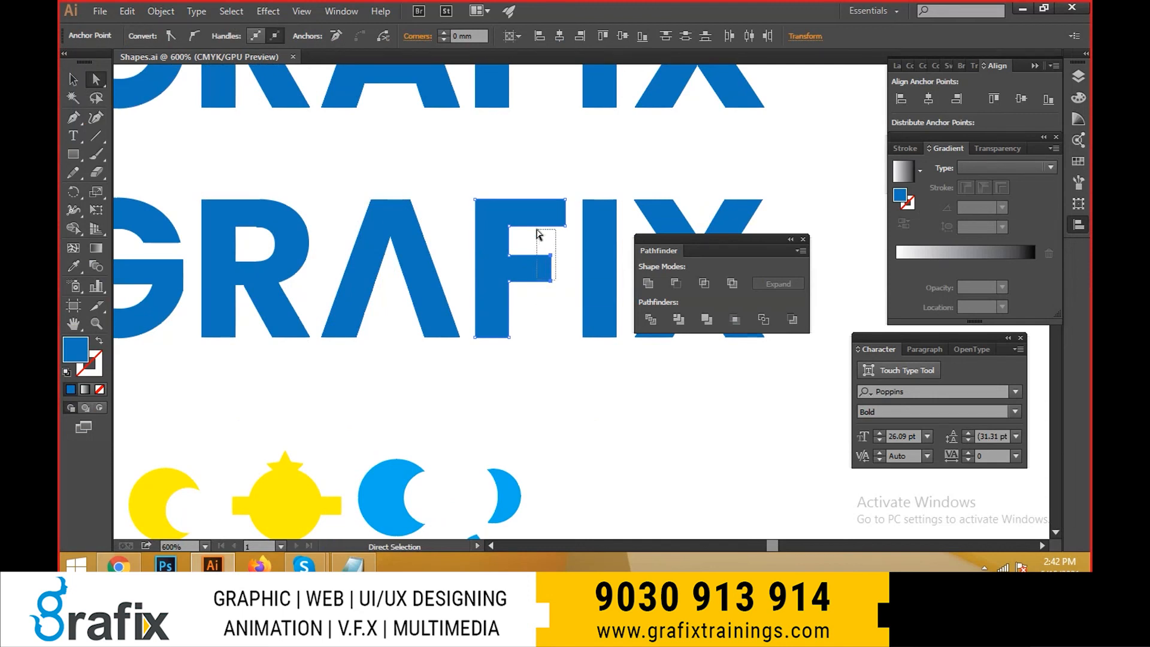
pyautogui.moveTo(537, 234); pyautogui.dragTo(537, 235)
pyautogui.press('Left')
pyautogui.press('Left')
pyautogui.press('Left')
pyautogui.press('Left')
pyautogui.press('Left')
pyautogui.press('Left')
pyautogui.press('Left')
pyautogui.press('Left')
pyautogui.press('Left')
pyautogui.press('Left')
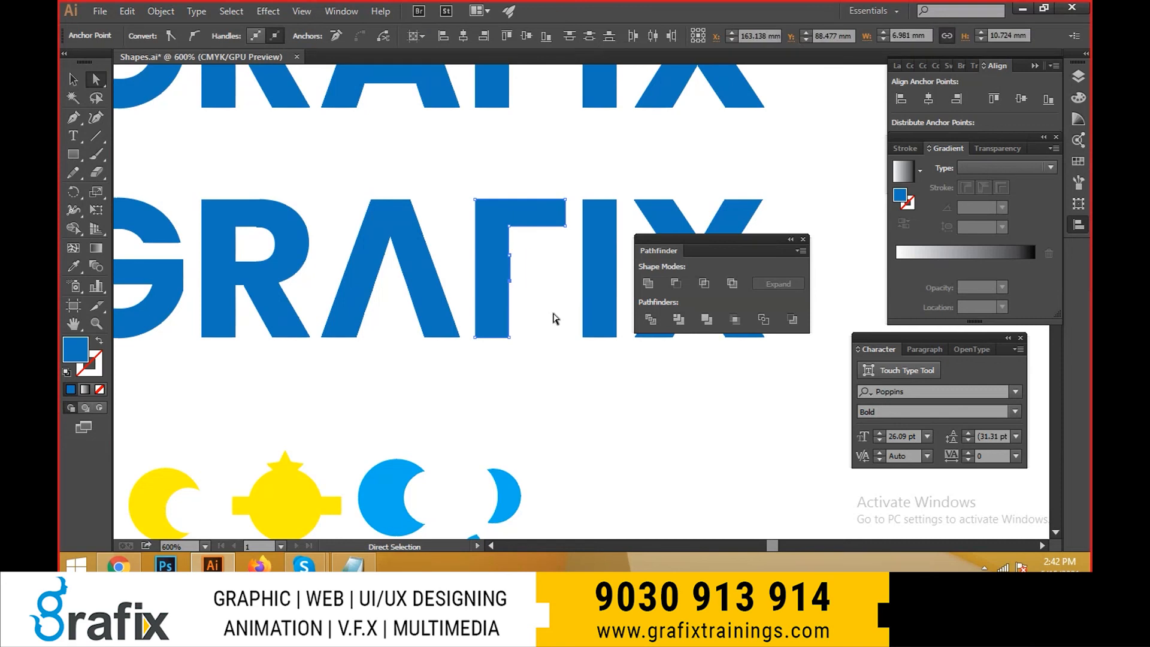
# - Try to align the lower wordmark F's two leftover arm anchor points with its stem by nudging them left, and undo the overshoot
pyautogui.hotkey('ctrl', '+')
pyautogui.hotkey('ctrl', '+')
pyautogui.hotkey('ctrl', '+')
pyautogui.hotkey('ctrl', '+')
pyautogui.hotkey('ctrl', '+')
pyautogui.hotkey('ctrl', '+')
pyautogui.hotkey('ctrl', '+')
pyautogui.hotkey('ctrl', '+')
pyautogui.hotkey('ctrl', '+')
pyautogui.press('Left')
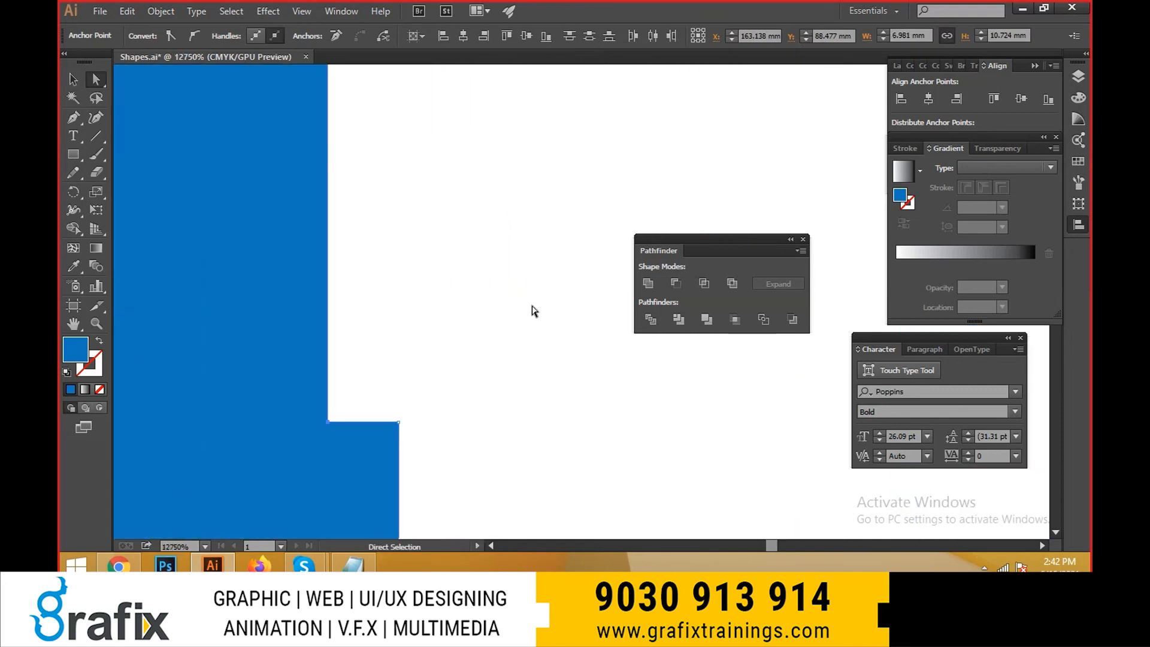
pyautogui.hotkey('ctrl', '-')
pyautogui.hotkey('ctrl', '-')
pyautogui.hotkey('ctrl', '-')
pyautogui.hotkey('ctrl', '-')
pyautogui.hotkey('ctrl', '-')
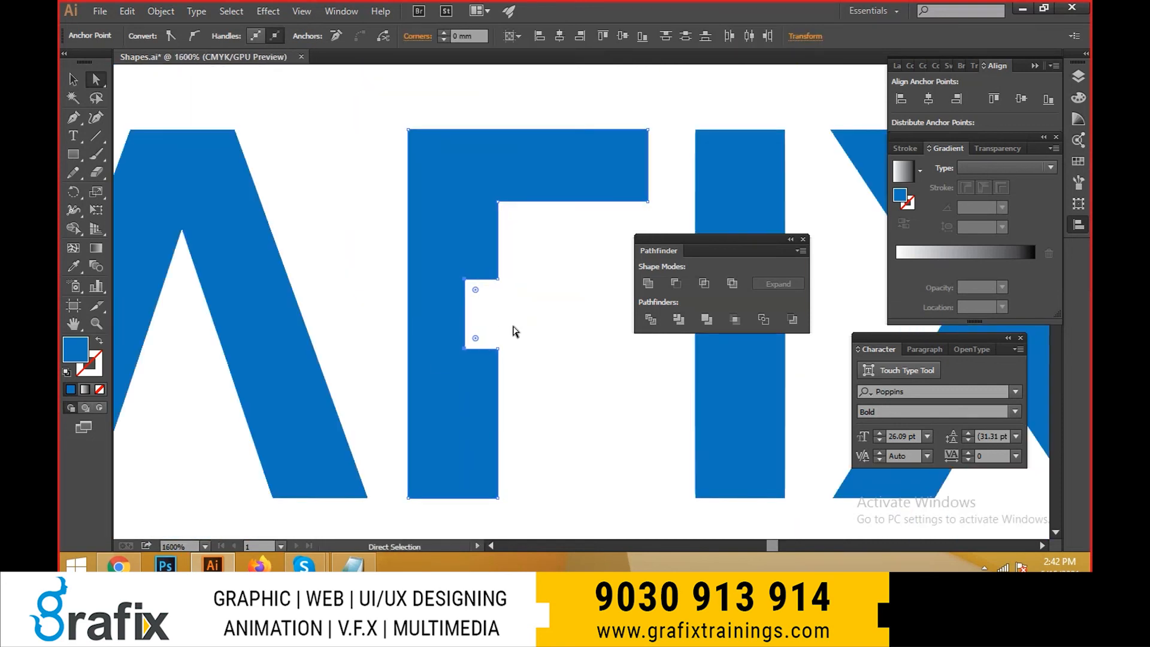
pyautogui.press('Left')
pyautogui.press('Left')
pyautogui.press('Left')
pyautogui.press('Left')
pyautogui.press('Left')
pyautogui.hotkey('ctrl', 'z')
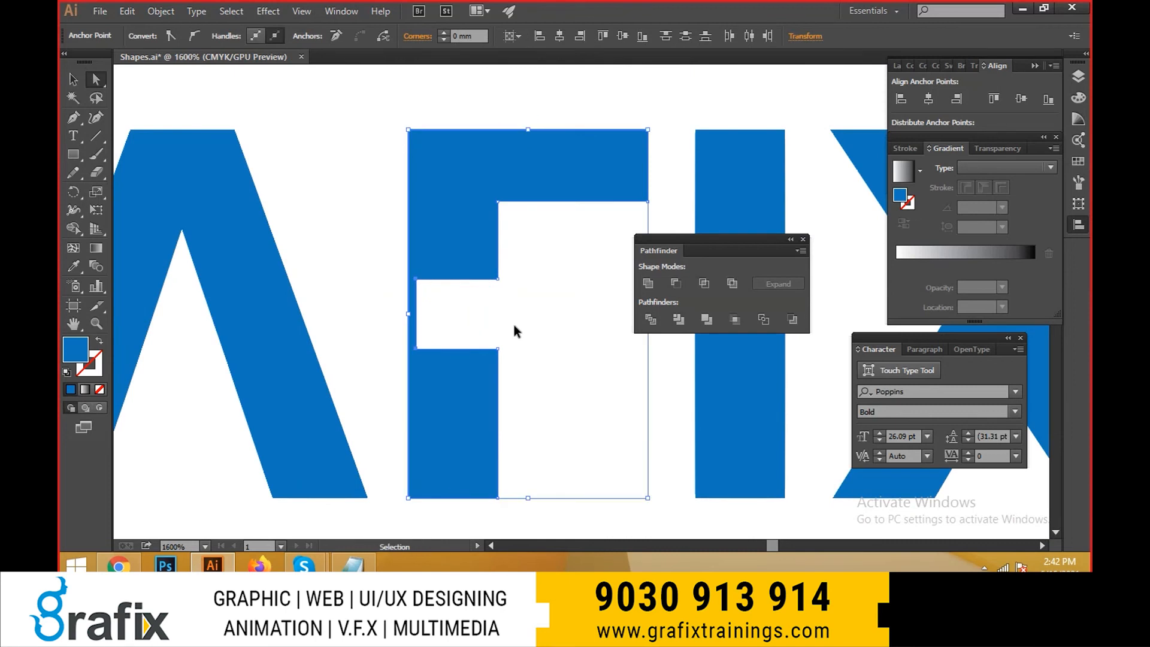
# - Nudge the F's two leftover arm anchor points right until they sit flush with the stem's edge, and deselect the letter
pyautogui.hotkey('ctrl', '+')
pyautogui.press('Right')
pyautogui.press('Right')
pyautogui.press('Right')
pyautogui.press('Right')
pyautogui.press('Right')
pyautogui.press('Right')
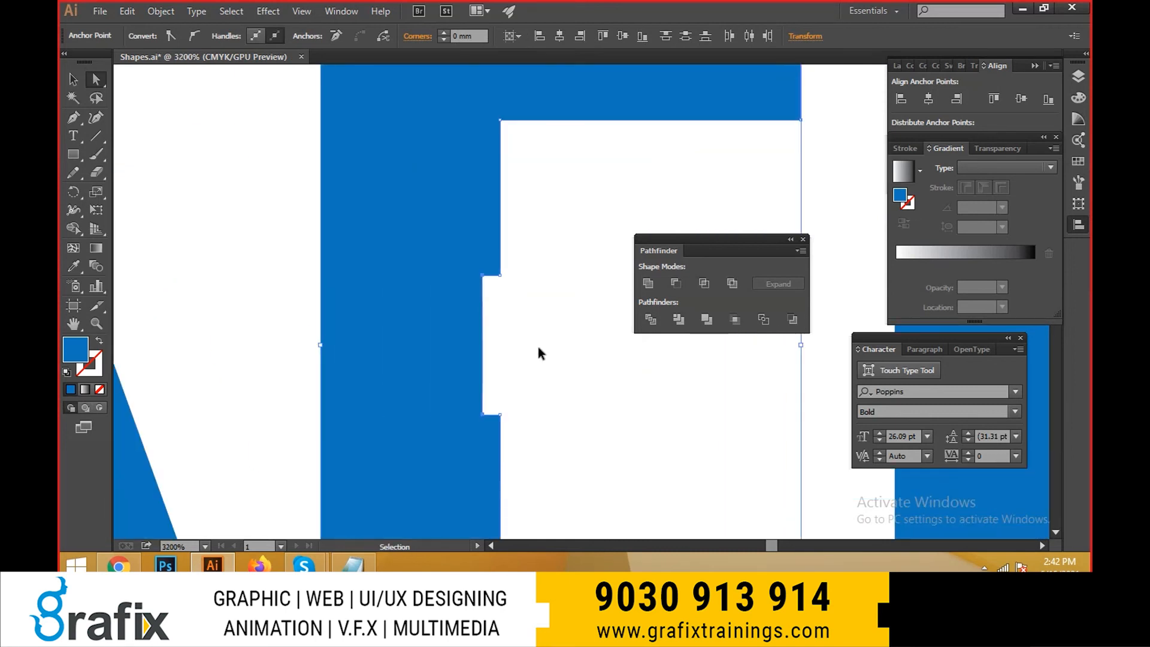
pyautogui.press('Right')
pyautogui.scroll(2, 513, 283)
pyautogui.moveTo(488, 252); pyautogui.dragTo(463, 253)
pyautogui.scroll(-5, 542, 285)
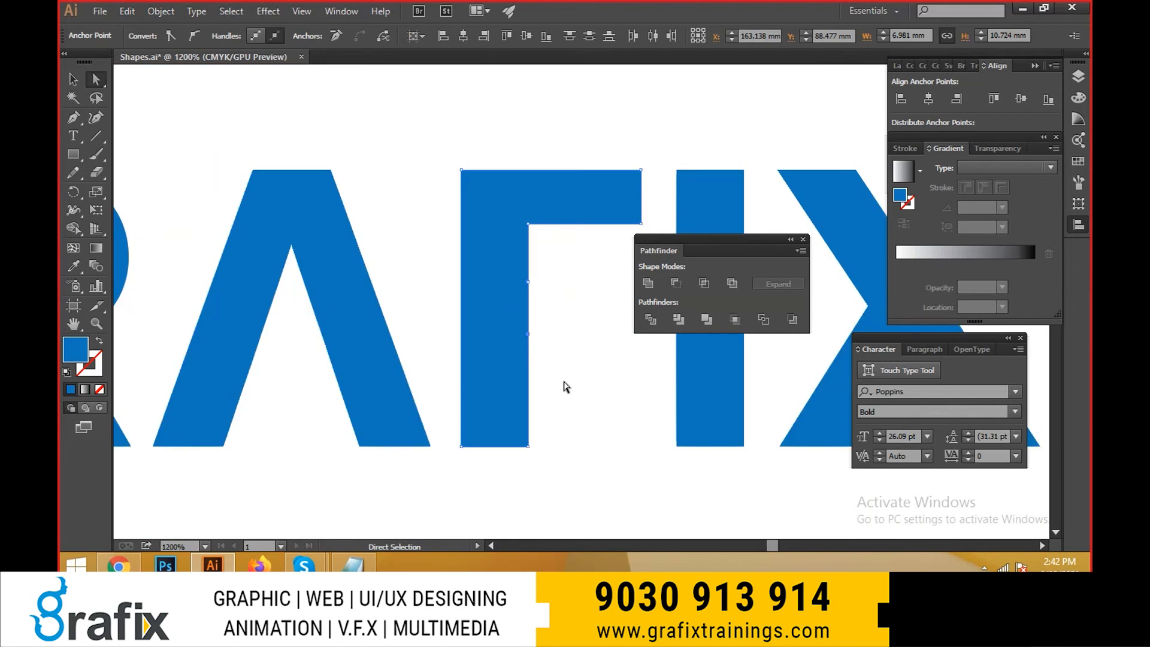
pyautogui.press('v')
pyautogui.click(566, 401)
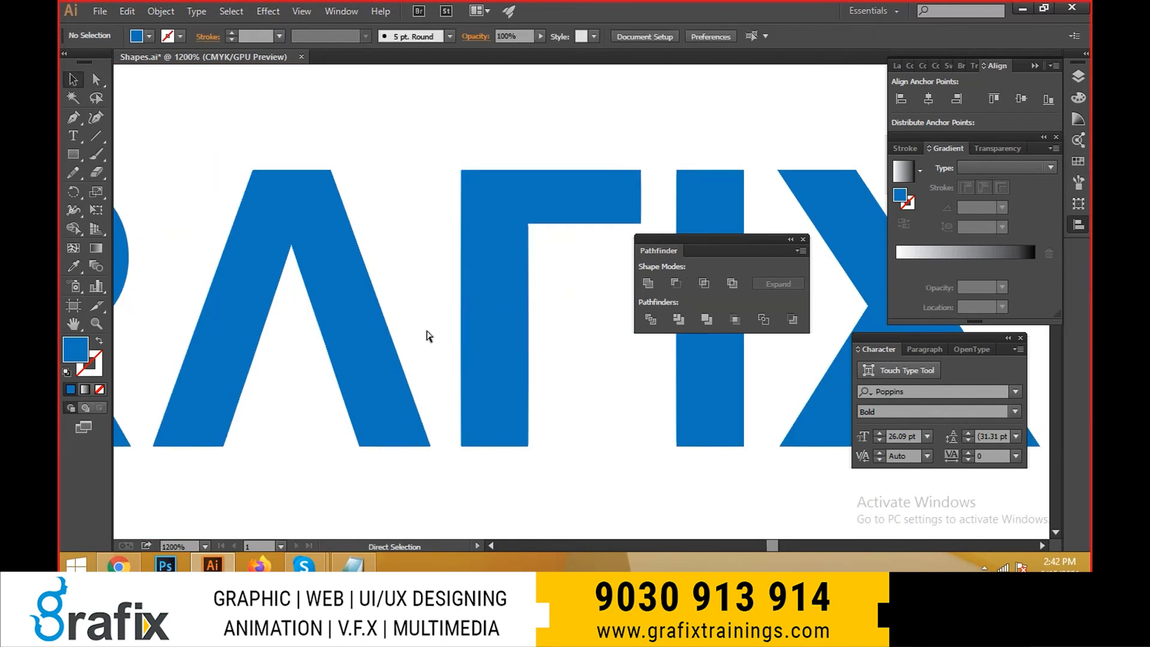
pyautogui.scroll(-2, 428, 336)
pyautogui.press('Tab')
pyautogui.click(599, 280)
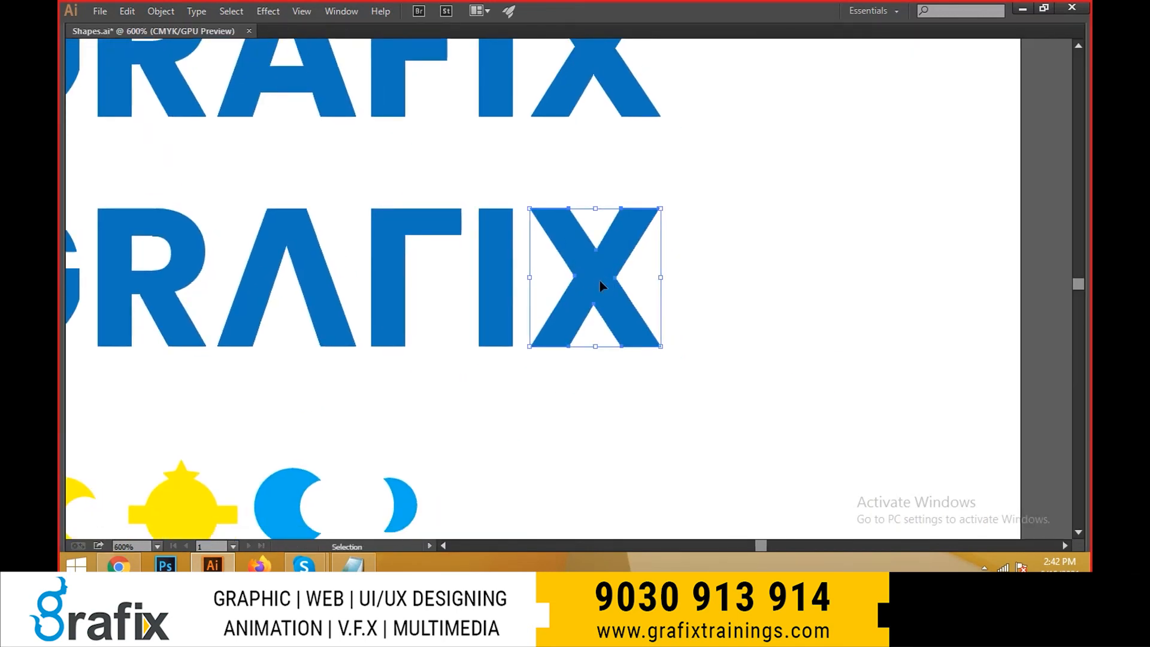
pyautogui.keyDown('shift'); pyautogui.click(588, 311); pyautogui.keyUp('shift')
pyautogui.click(611, 299)
pyautogui.press('a')
pyautogui.moveTo(603, 269); pyautogui.dragTo(663, 276)
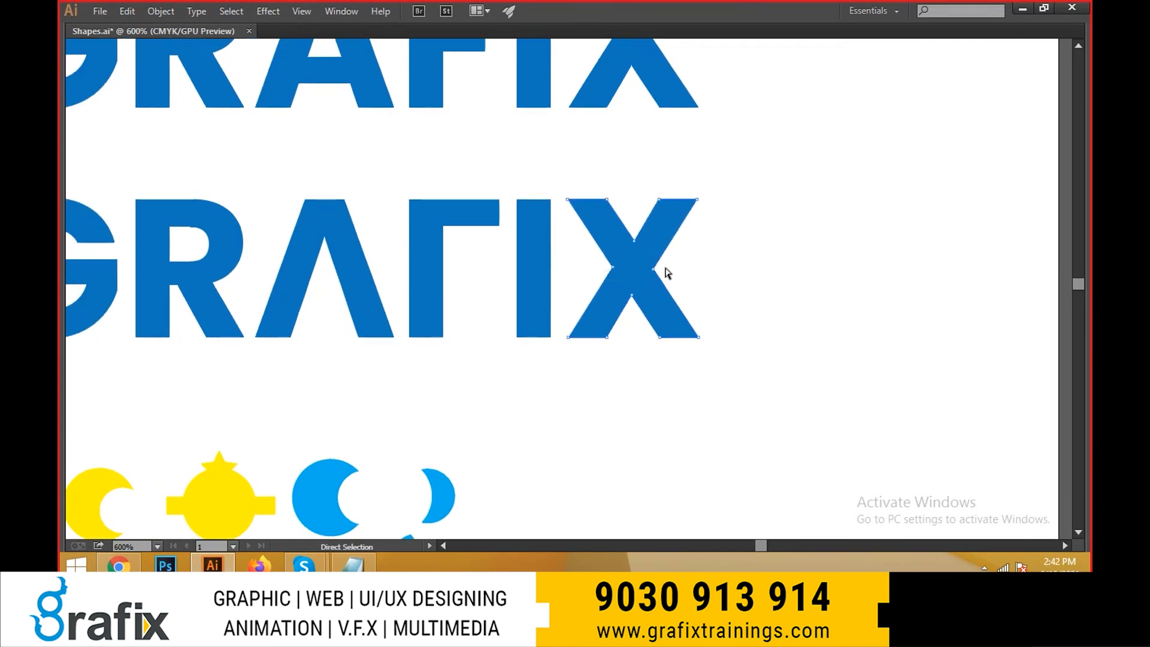
pyautogui.moveTo(461, 307); pyautogui.dragTo(702, 319)
# - Draw a narrow rectangle on the lower wordmark's R, beside its stem, bridging the bowl's opening and the gap above the leg
pyautogui.keyDown('ctrl'); pyautogui.click(438, 278); pyautogui.keyUp('ctrl')
pyautogui.click(437, 277)
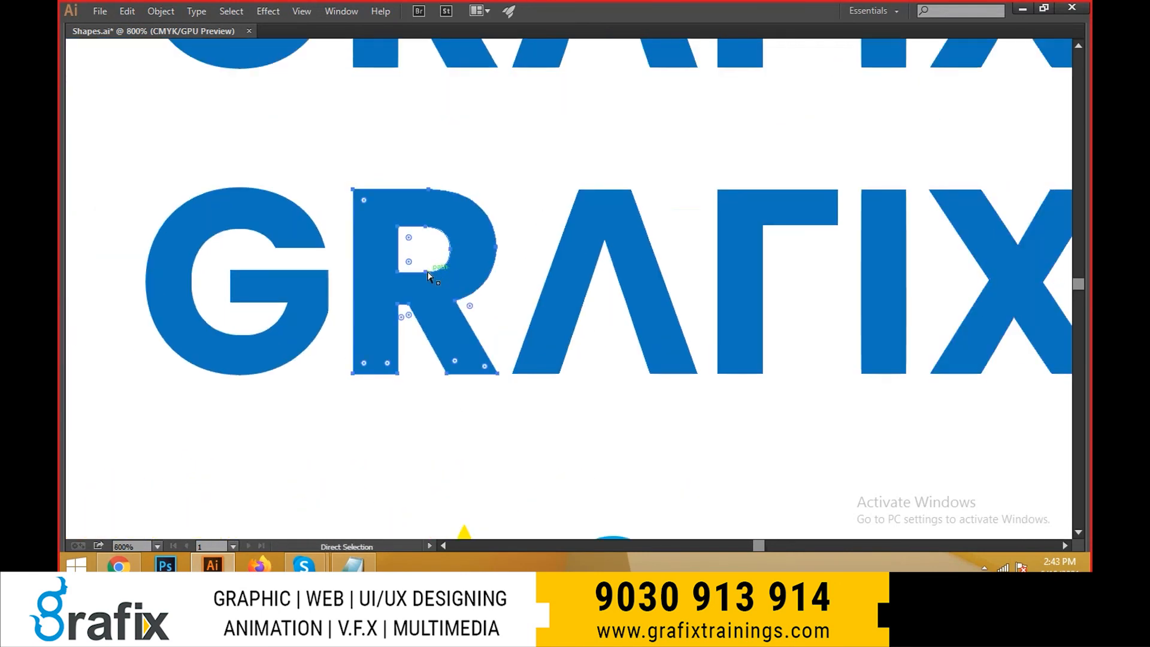
pyautogui.scroll(3, 395, 315)
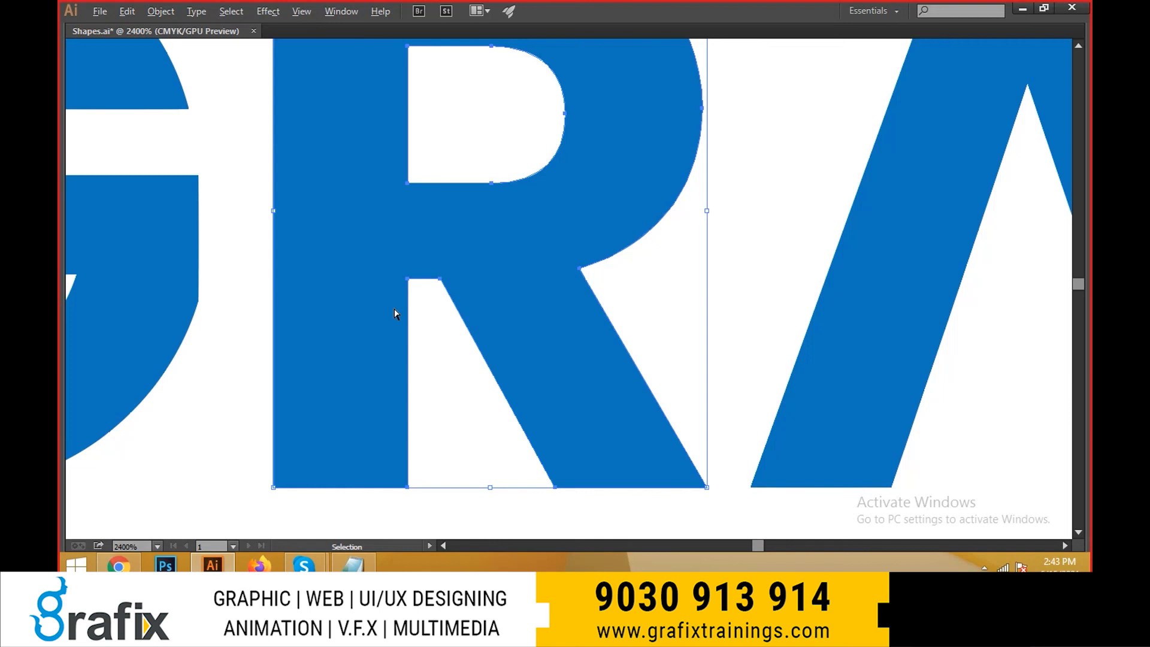
pyautogui.press('m')
pyautogui.moveTo(407, 175)
pyautogui.mouseDown()
pyautogui.moveTo(447, 267)
pyautogui.moveTo(440, 292)
pyautogui.mouseUp()
pyautogui.scroll(3, 420, 262)
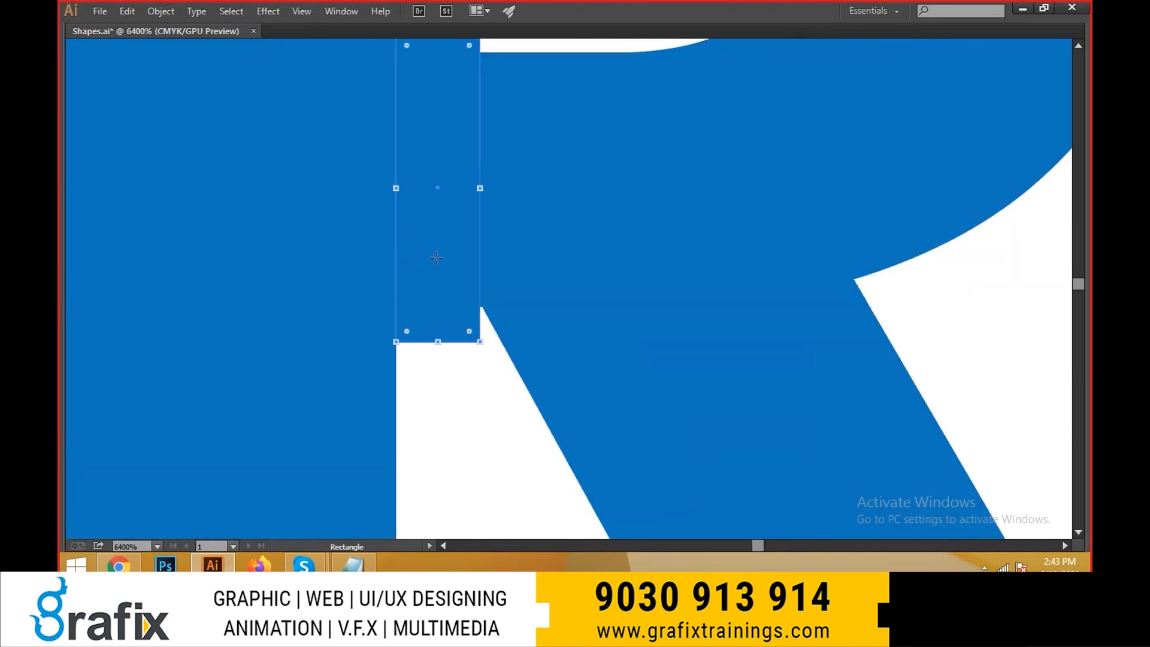
# - Fill the narrow rectangle on the letter R with yellow and deselect it
pyautogui.scroll(-3, 494, 316)
pyautogui.press('v')
pyautogui.moveTo(559, 311); pyautogui.dragTo(505, 293)
pyautogui.press('Tab')
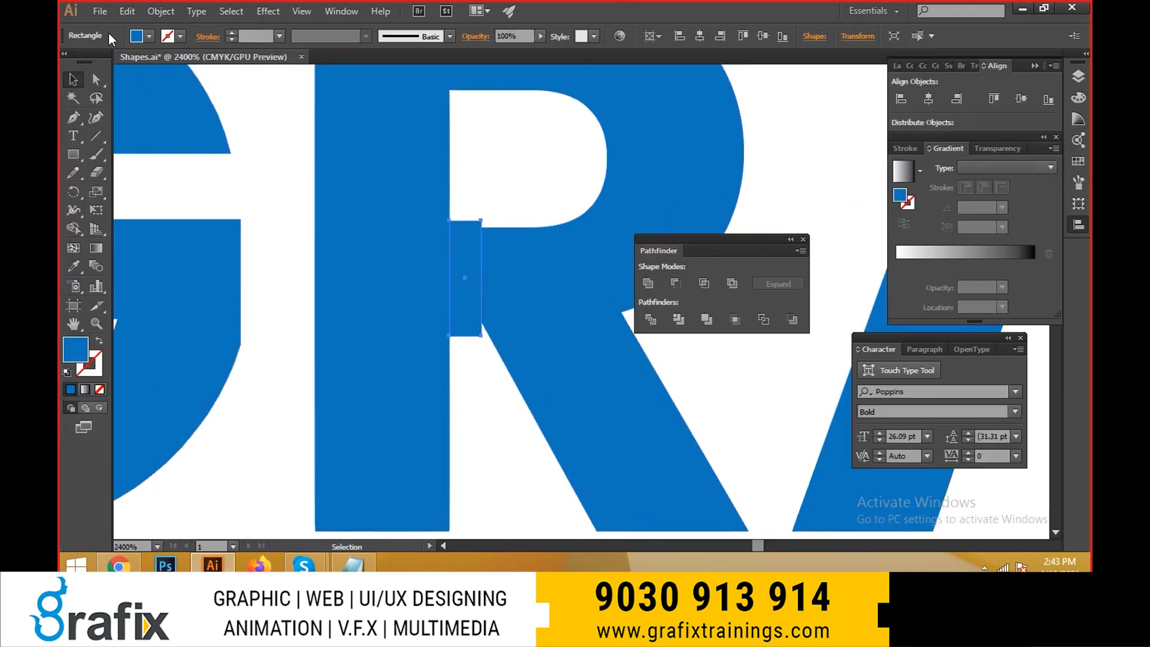
pyautogui.click(148, 36)
pyautogui.click(121, 62)
pyautogui.click(524, 439)
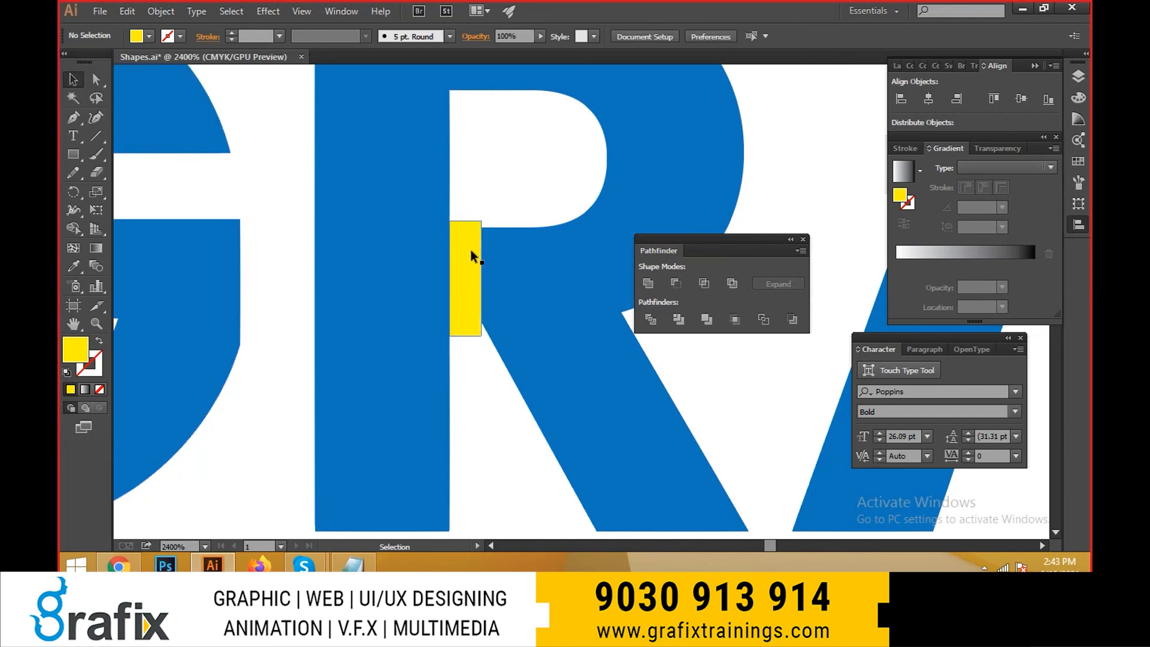
# - Select the yellow rectangle on the letter R and set its opacity to 50%
pyautogui.click(470, 249)
pyautogui.press('Tab')
pyautogui.press('a')
pyautogui.scroll(3, 444, 209)
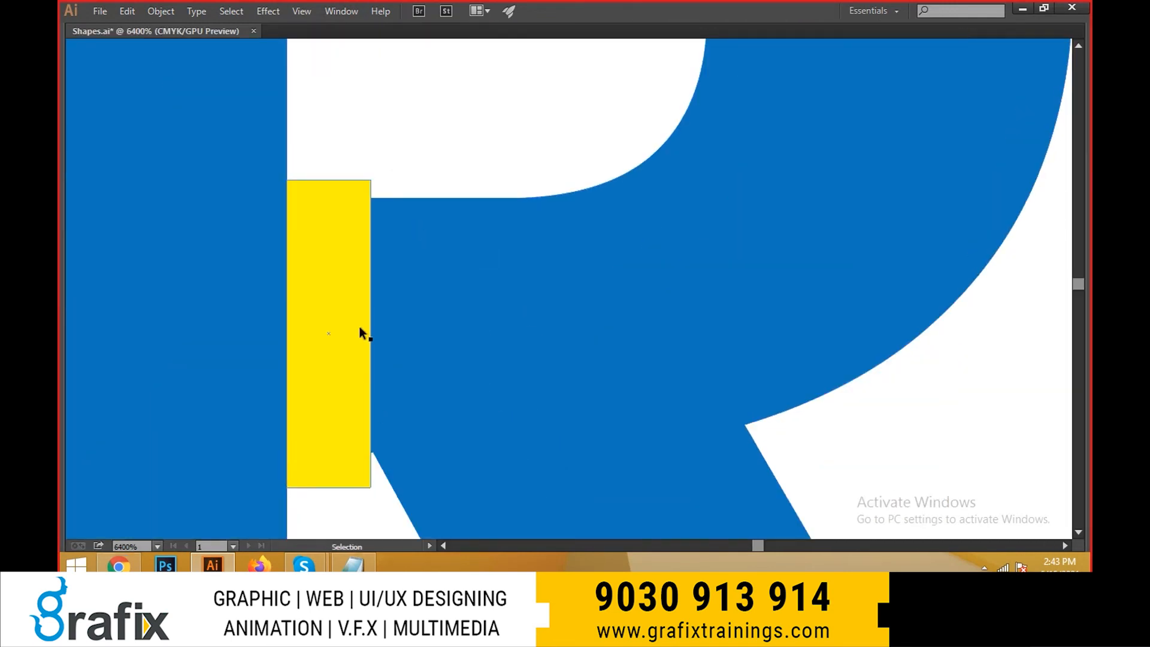
pyautogui.scroll(-3, 399, 265)
pyautogui.click(388, 252)
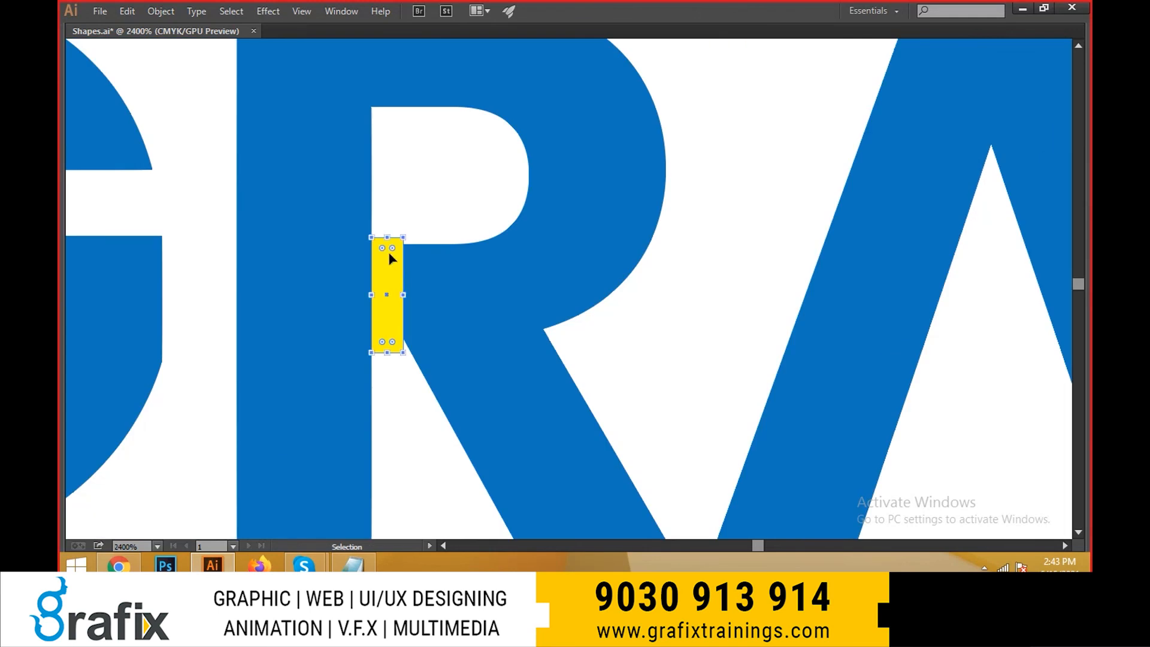
pyautogui.press('Tab')
pyautogui.moveTo(524, 36); pyautogui.dragTo(240, 34)
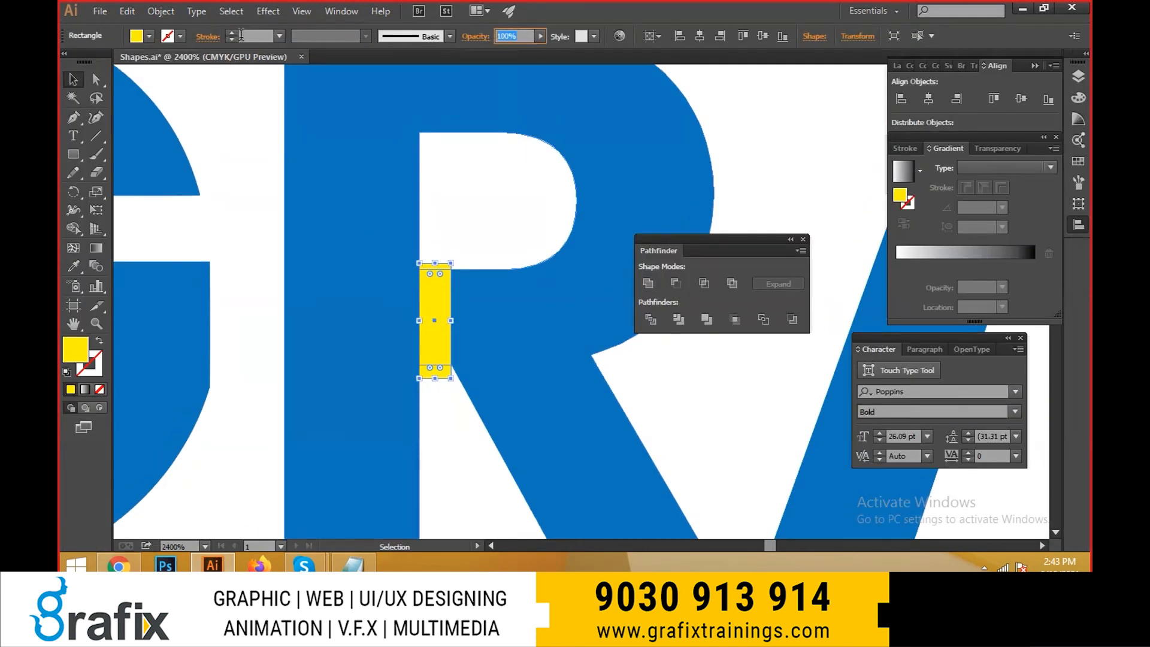
pyautogui.write('50')
pyautogui.press('Return')
# - Widen the semi-transparent rectangle slightly with Free Transform so its right edge meets the inner corner of the R's leg
pyautogui.press('a')
pyautogui.scroll(3, 354, 270)
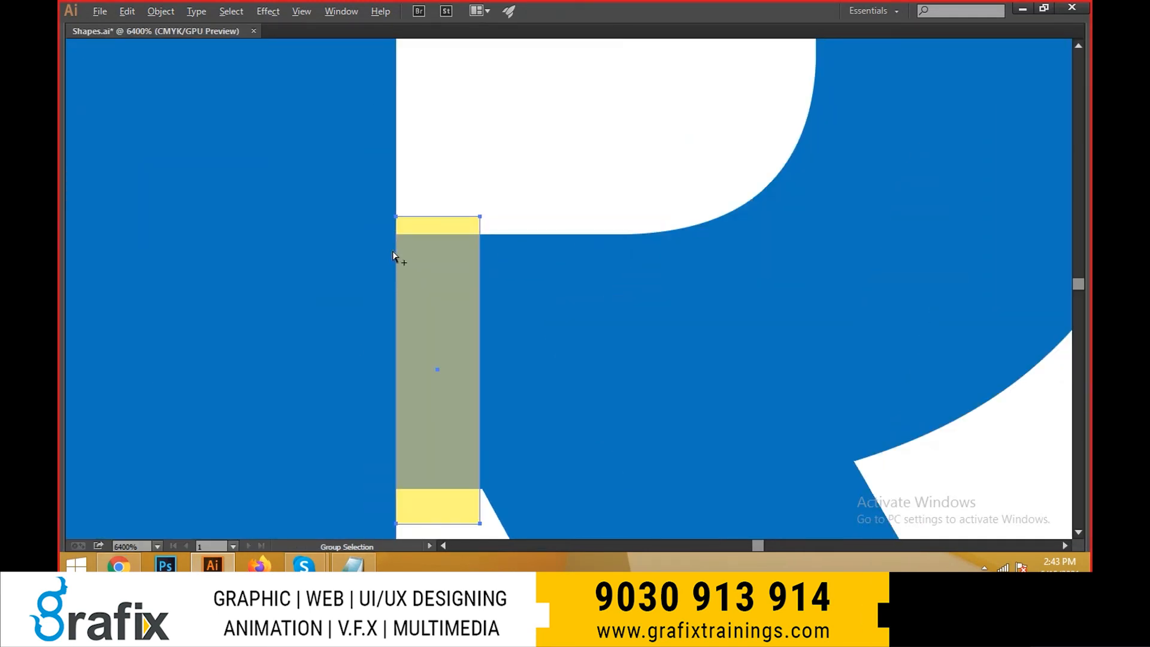
pyautogui.scroll(2, 475, 311)
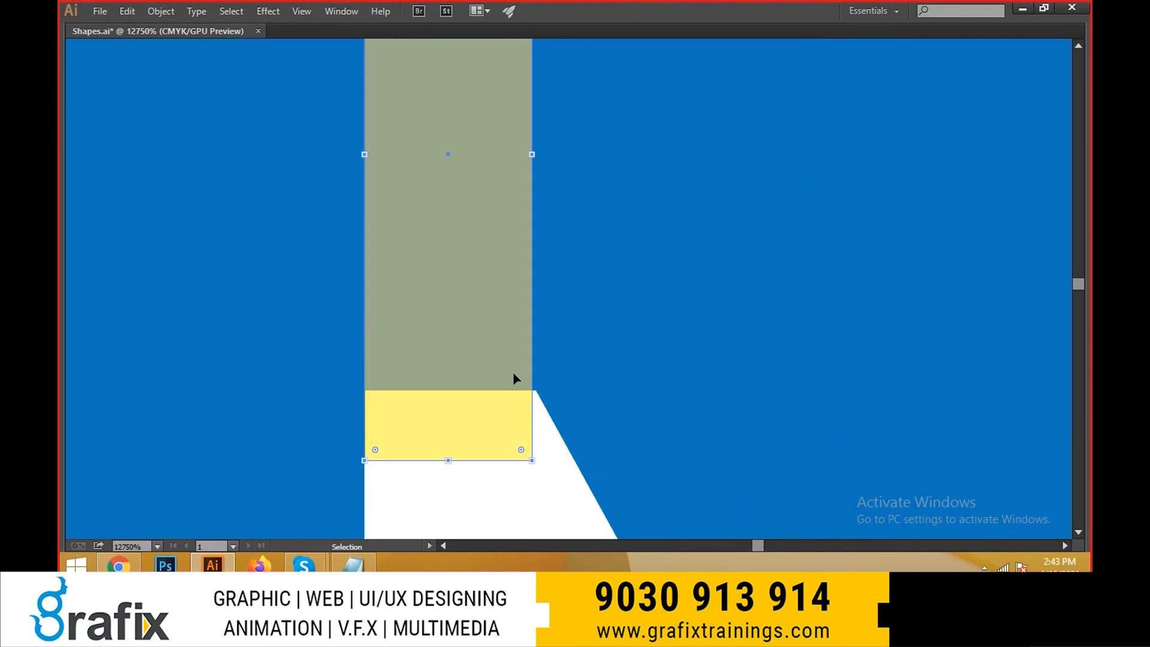
pyautogui.scroll(1, 538, 135)
pyautogui.press('e')
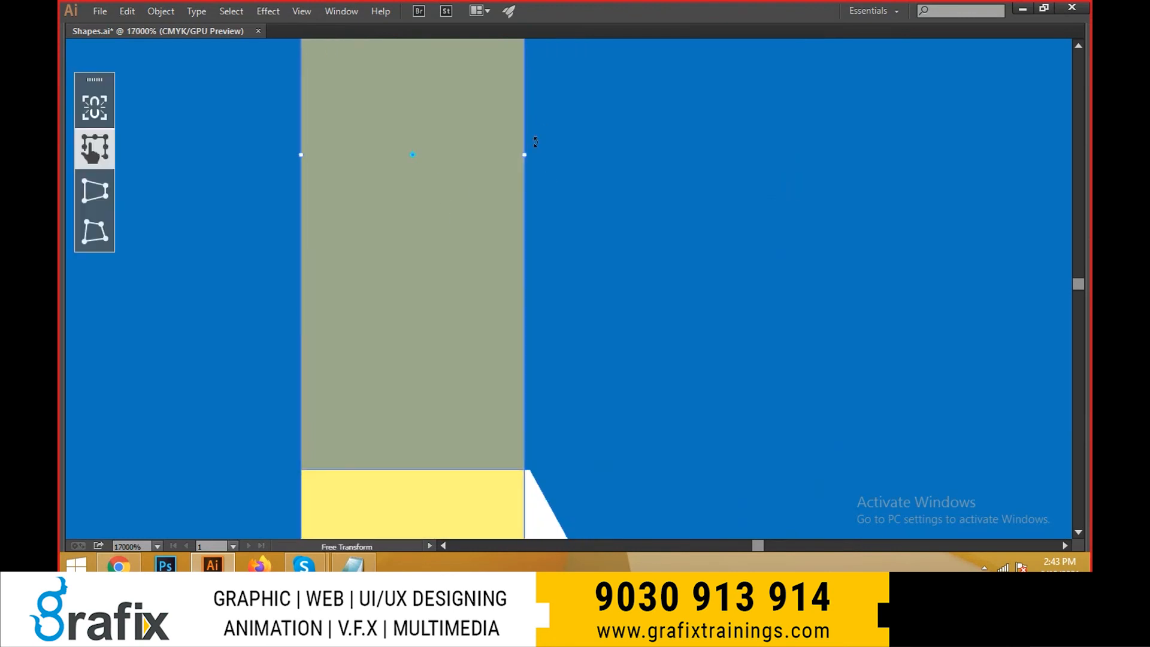
pyautogui.moveTo(524, 150); pyautogui.dragTo(529, 149)
pyautogui.moveTo(531, 259); pyautogui.dragTo(548, 387)
pyautogui.scroll(3, 549, 387)
pyautogui.scroll(-5, 549, 388)
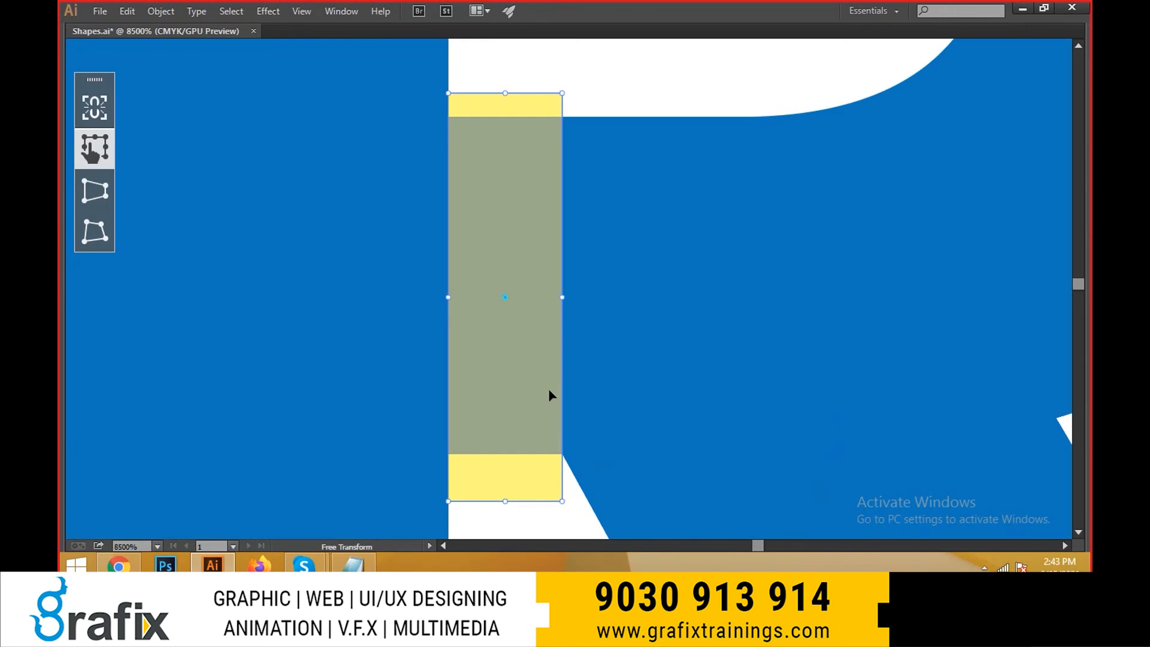
pyautogui.moveTo(540, 230); pyautogui.dragTo(520, 350)
pyautogui.scroll(1, 503, 243)
pyautogui.scroll(-4, 503, 239)
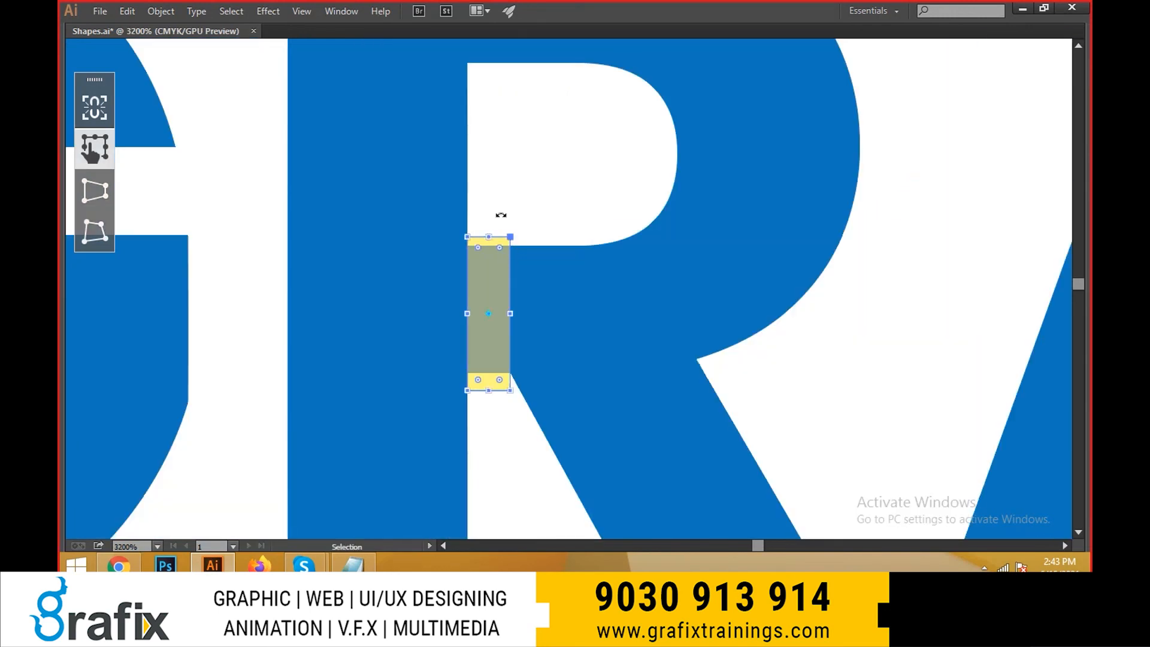
# - Restore the yellow rectangle's opacity to 100% and subtract it from the letter R with Minus Front
pyautogui.press('Tab')
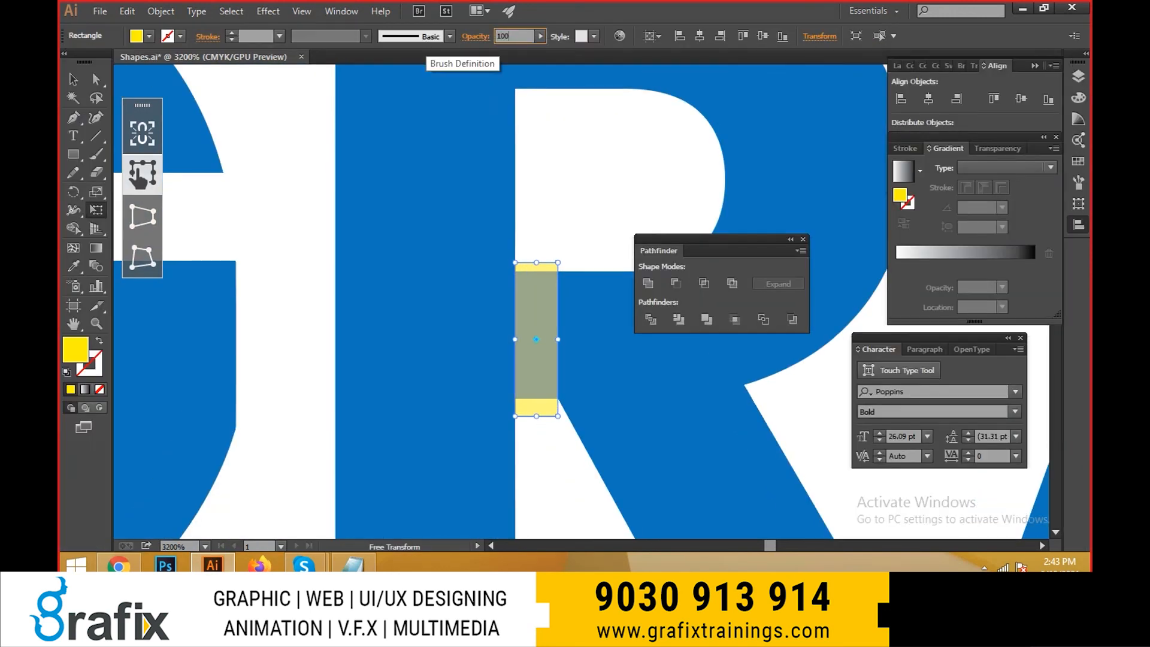
pyautogui.press('v')
pyautogui.press('Tab')
pyautogui.keyDown('shift'); pyautogui.click(616, 396); pyautogui.keyUp('shift')
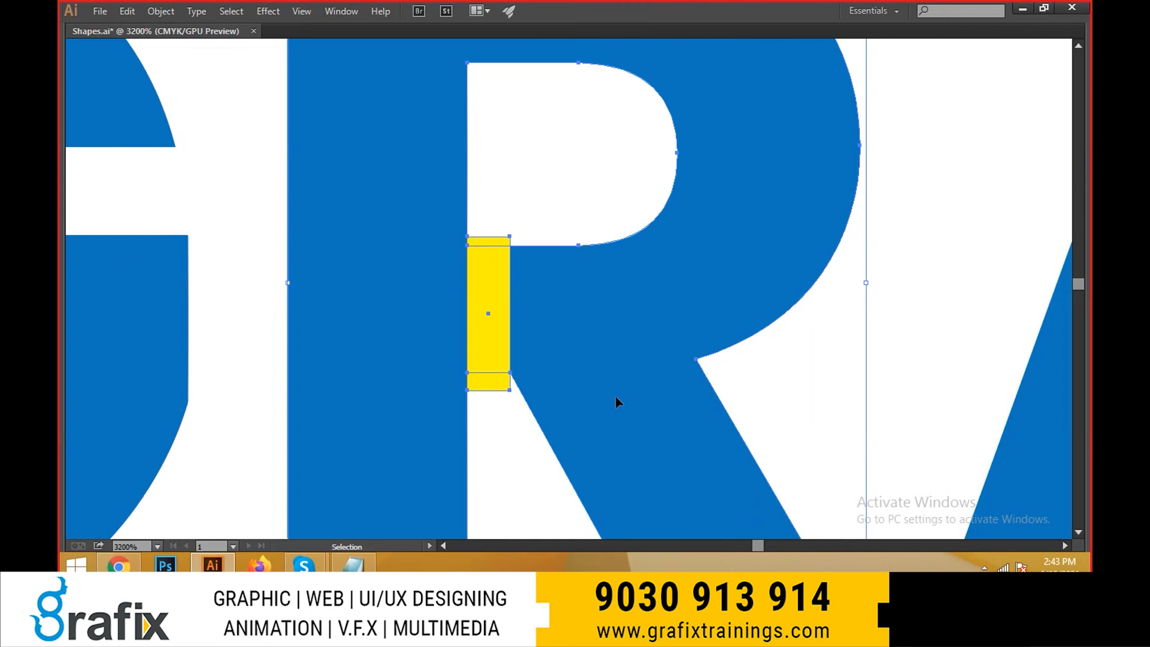
pyautogui.scroll(-4, 610, 400)
pyautogui.moveTo(605, 444); pyautogui.dragTo(592, 361)
pyautogui.press('Tab')
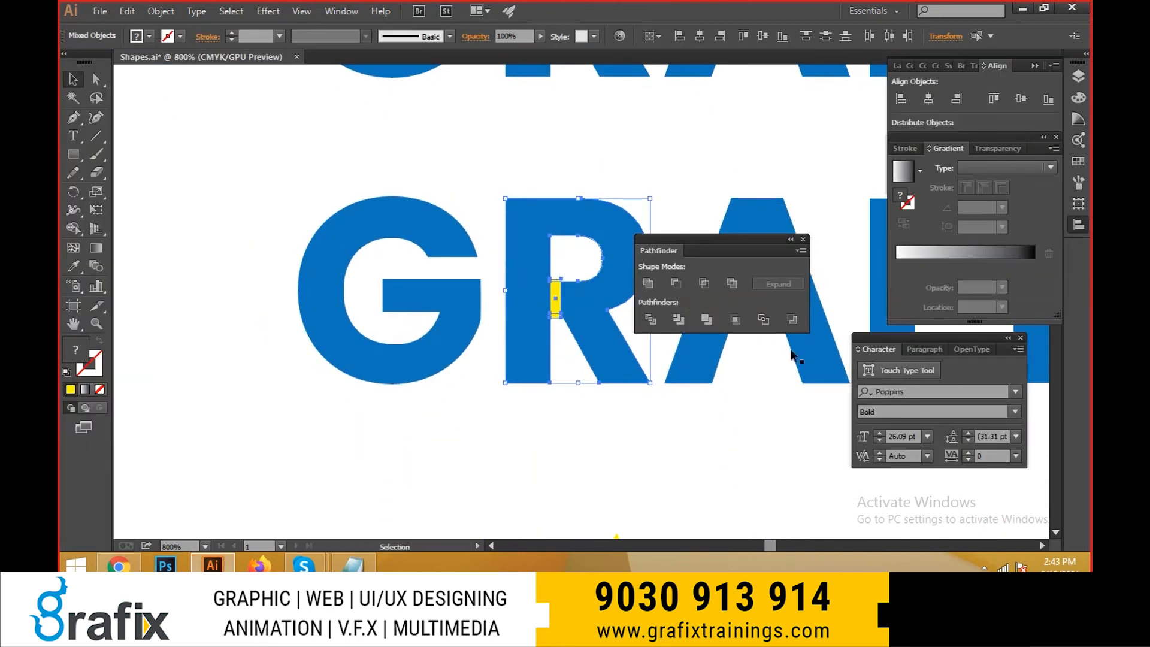
pyautogui.click(672, 286)
# - Draw a circle with the Ellipse tool over the upper-left corner of the letter R
pyautogui.press('Tab')
pyautogui.scroll(3, 654, 454)
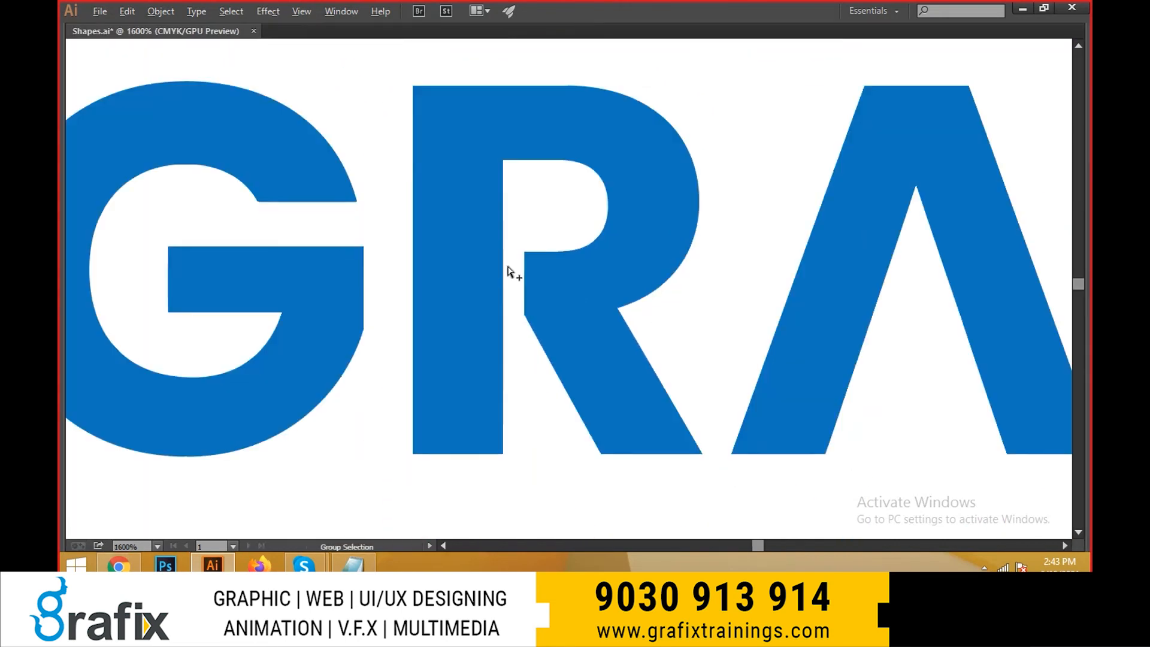
pyautogui.moveTo(602, 403); pyautogui.dragTo(447, 288)
pyautogui.scroll(-1, 498, 337)
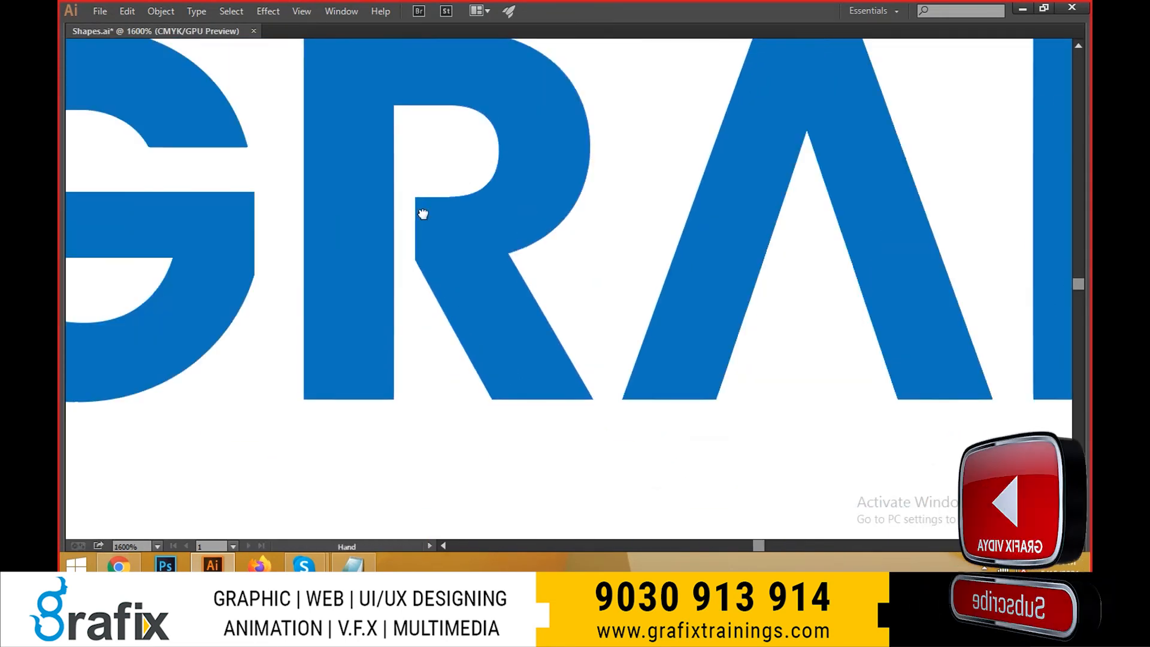
pyautogui.moveTo(421, 213); pyautogui.dragTo(426, 321)
pyautogui.press('Tab')
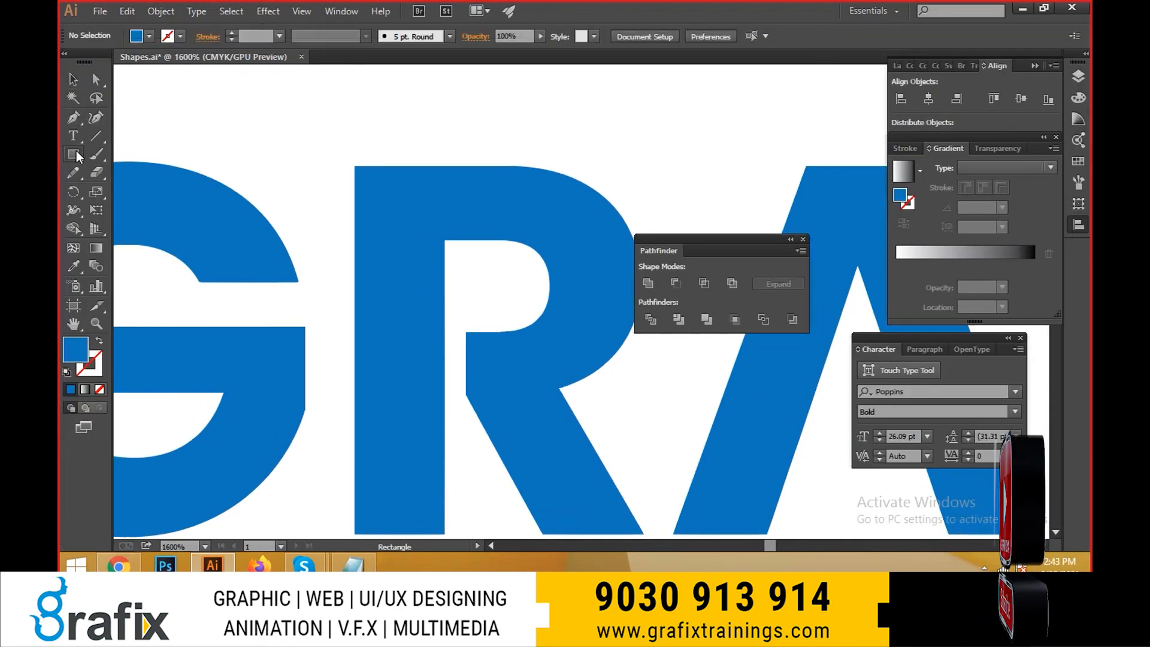
pyautogui.moveTo(75, 153); pyautogui.dragTo(140, 189)
pyautogui.moveTo(305, 137); pyautogui.dragTo(422, 246)
pyautogui.press('v')
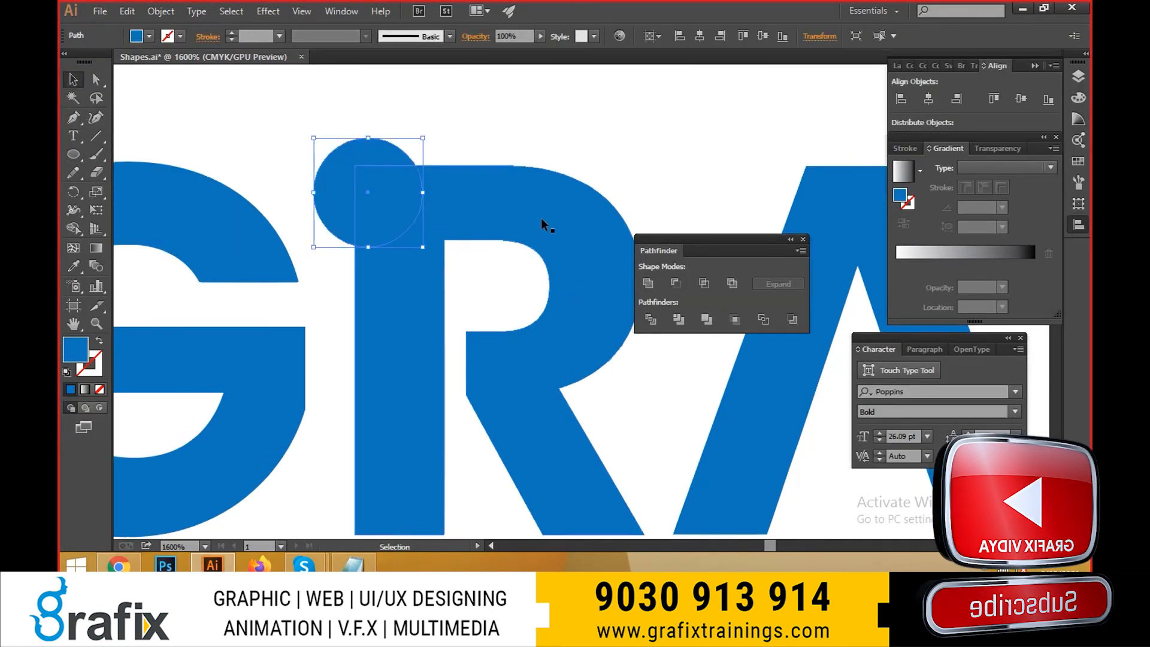
# - Try subtracting the circle from the letter R with Minus Front, and undo both the cut and the circle
pyautogui.keyDown('shift'); pyautogui.click(476, 369); pyautogui.keyUp('shift')
pyautogui.click(670, 285)
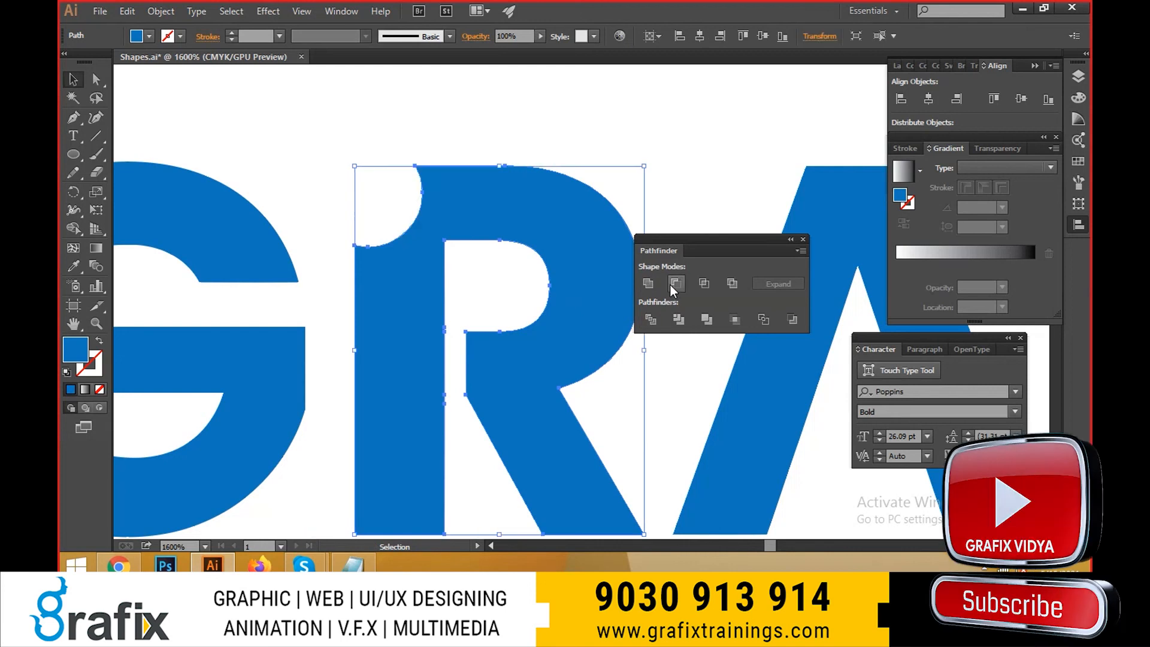
pyautogui.click(542, 78)
pyautogui.scroll(-4, 464, 343)
pyautogui.moveTo(488, 394); pyautogui.dragTo(478, 323)
pyautogui.hotkey('ctrl', 'z')
pyautogui.hotkey('ctrl', 'z')
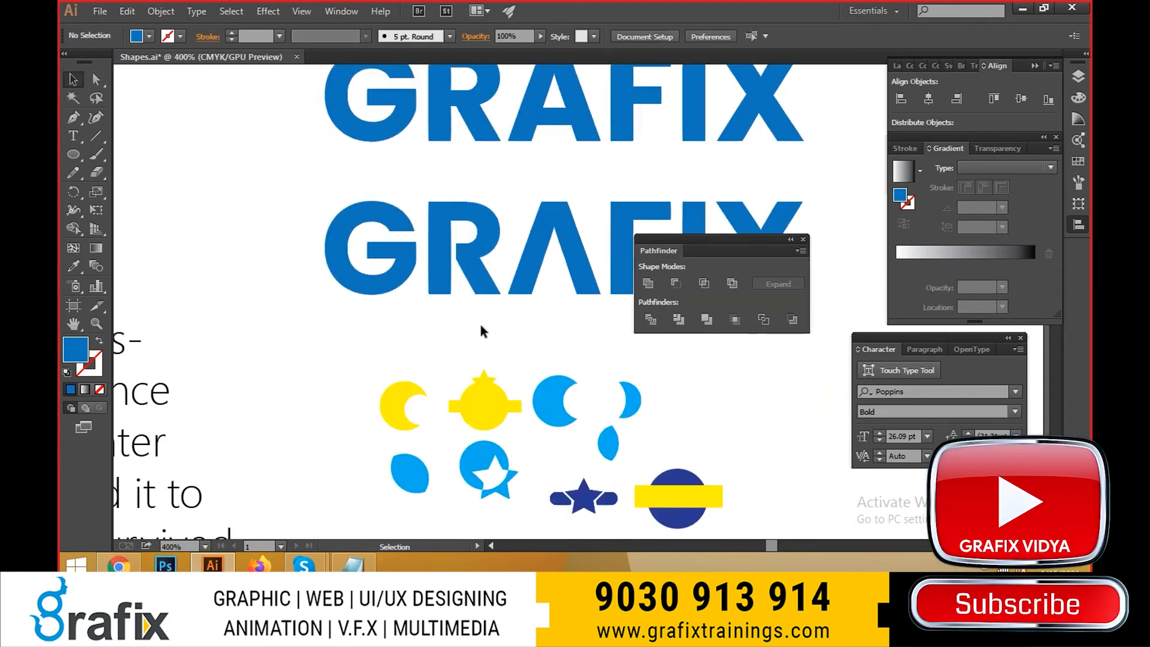
# - Select the two end anchor points of the lower wordmark G's crossbar and move them right to the letter's inner curve
pyautogui.moveTo(375, 318); pyautogui.dragTo(360, 293)
pyautogui.press('a')
pyautogui.scroll(2, 348, 247)
pyautogui.click(356, 186)
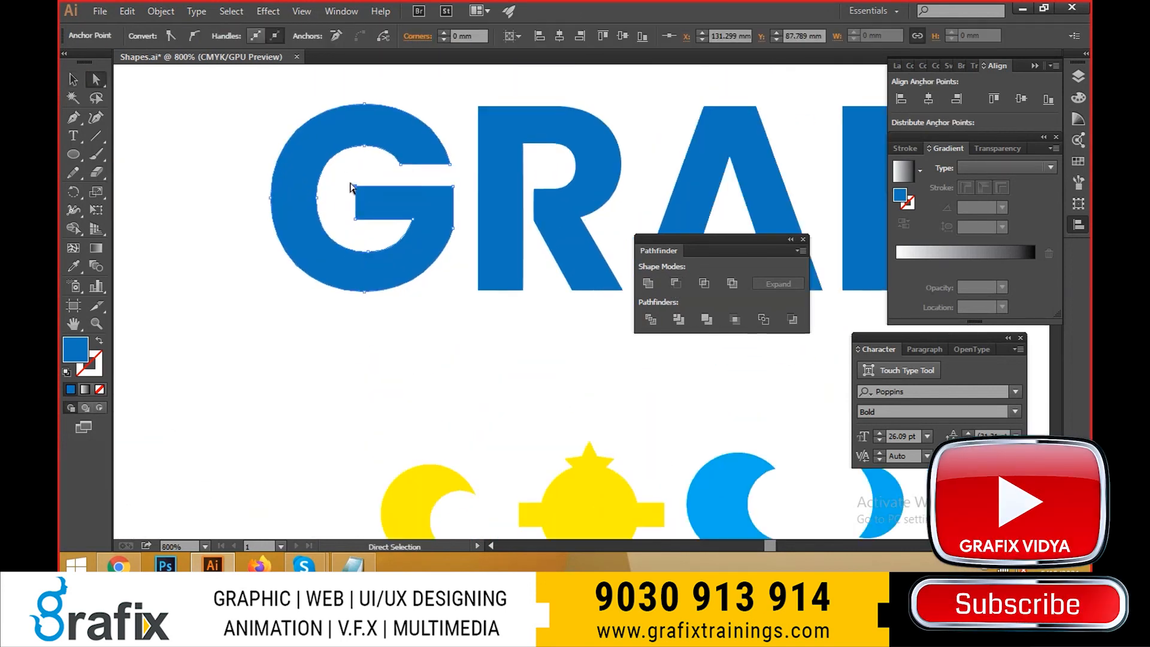
pyautogui.keyDown('shift'); pyautogui.click(355, 219); pyautogui.keyUp('shift')
pyautogui.scroll(1, 369, 230)
pyautogui.moveTo(349, 214); pyautogui.dragTo(435, 214)
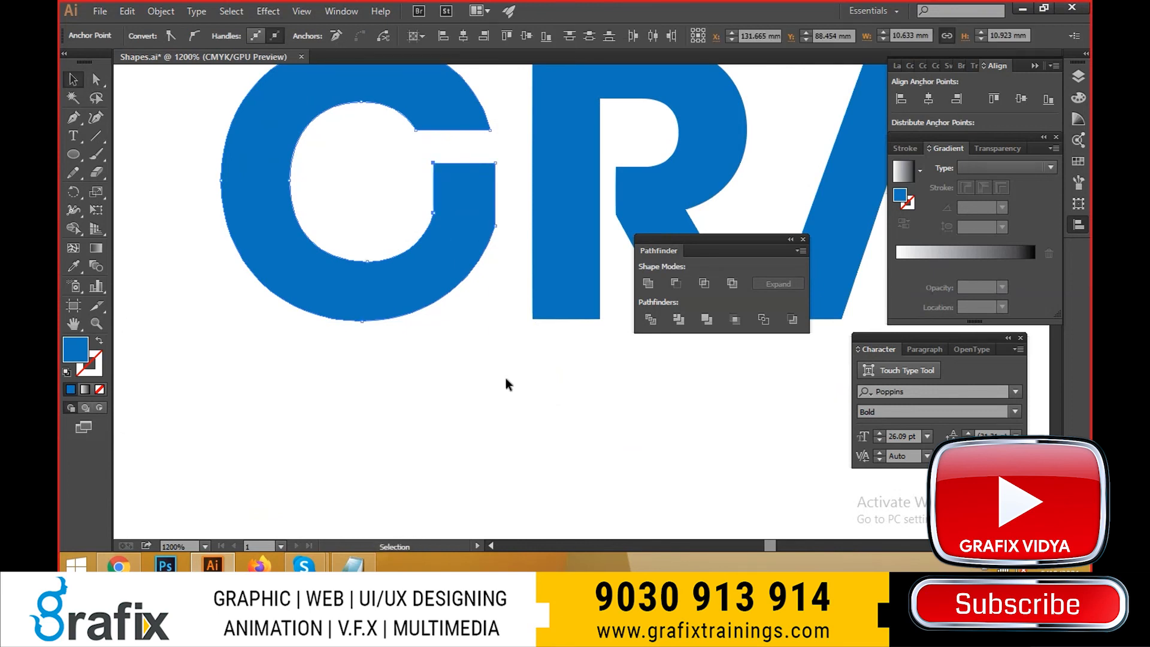
# - Deselect the letter G, inspect its reshaped inner corner, and undo the shortening of the crossbar
pyautogui.click(505, 378)
pyautogui.scroll(-8, 379, 316)
pyautogui.scroll(10, 413, 306)
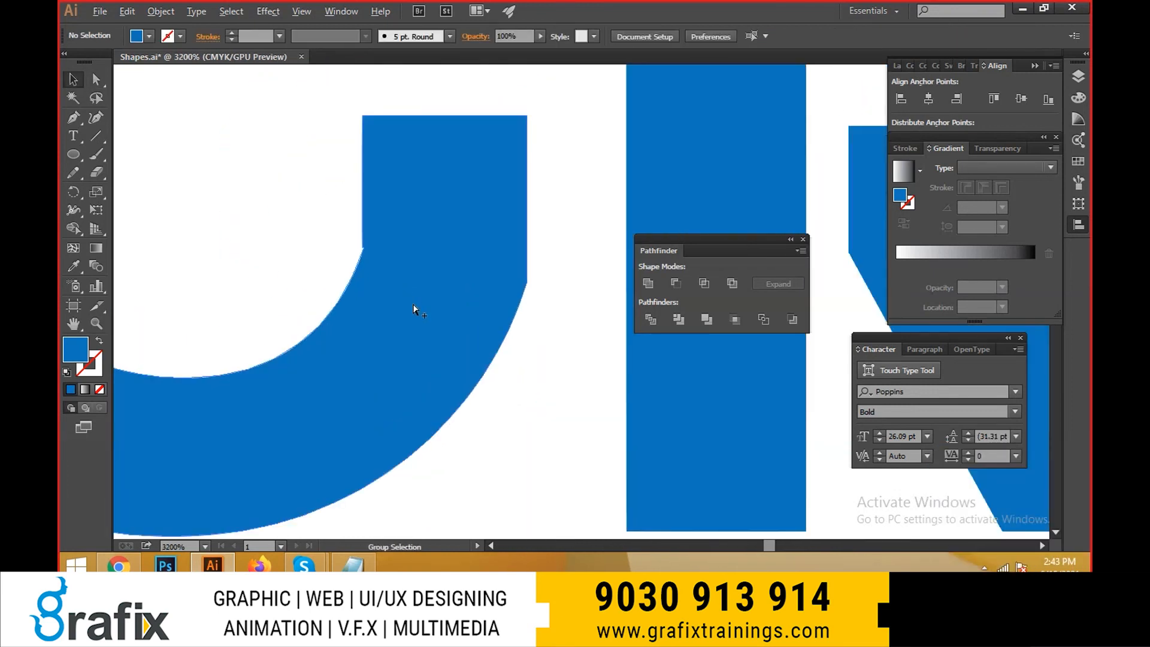
pyautogui.scroll(-4, 378, 264)
pyautogui.hotkey('ctrl', 'z')
# - Try moving the lower anchor point of the G's crossbar end right to the inner curve, and undo it
pyautogui.scroll(2, 347, 249)
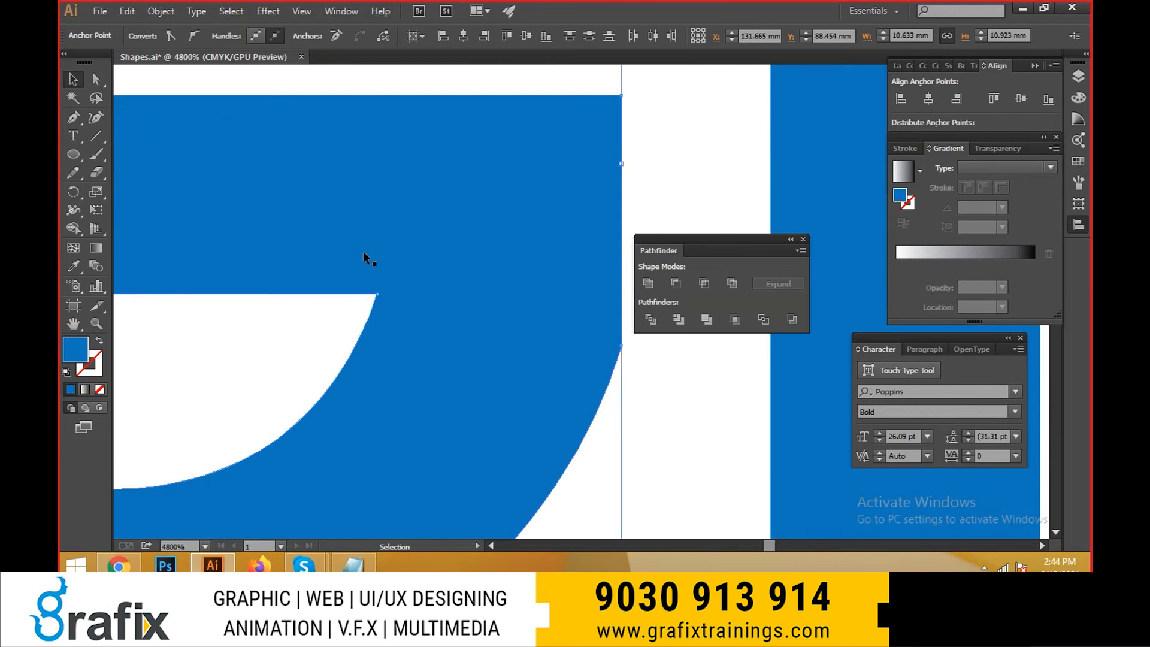
pyautogui.scroll(-2, 363, 251)
pyautogui.moveTo(333, 251); pyautogui.dragTo(362, 246)
pyautogui.press('a')
pyautogui.moveTo(233, 138); pyautogui.dragTo(264, 173)
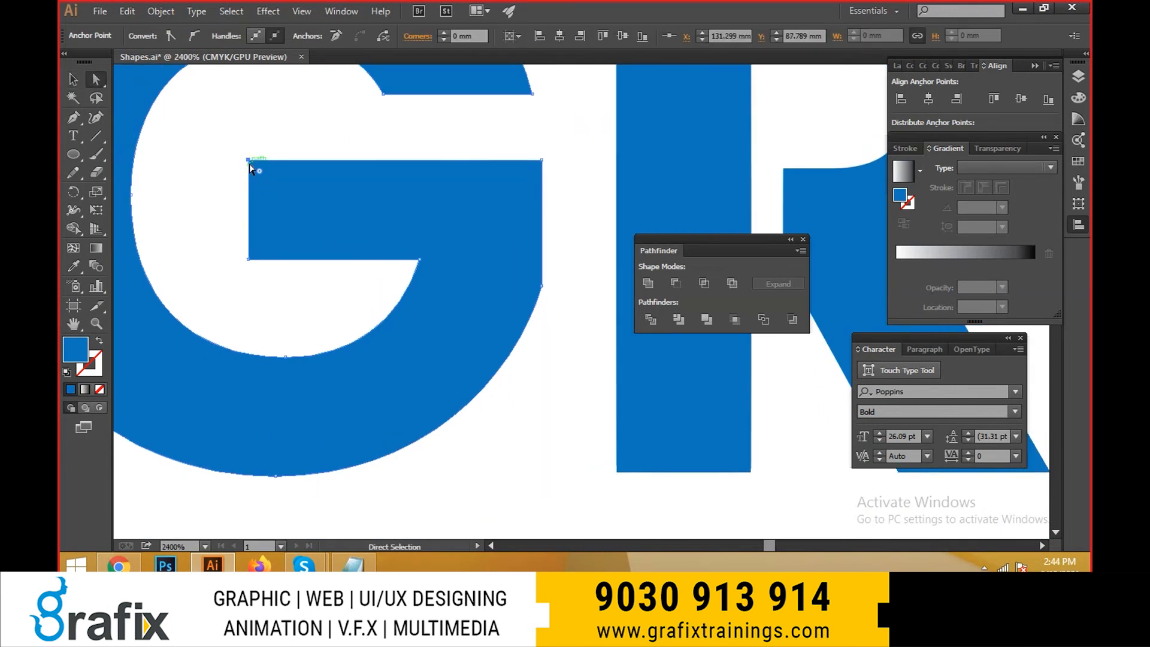
pyautogui.keyDown('shift'); pyautogui.click(249, 160); pyautogui.keyUp('shift')
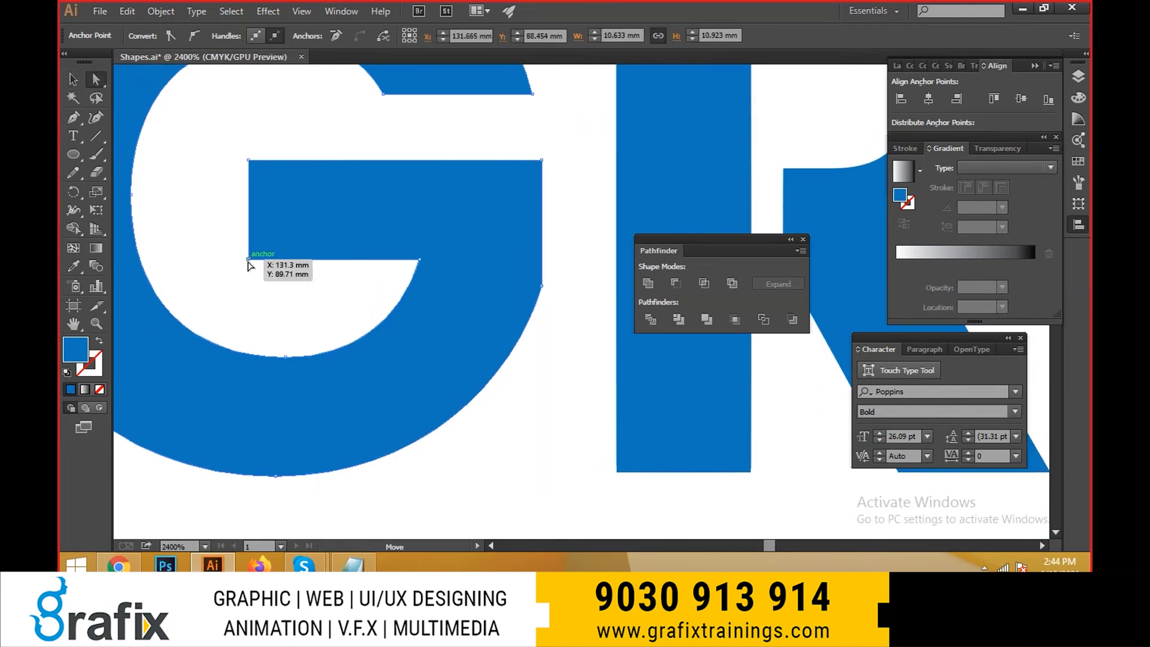
pyautogui.moveTo(249, 259); pyautogui.dragTo(423, 257)
pyautogui.scroll(3, 398, 303)
pyautogui.hotkey('ctrl', 'z')
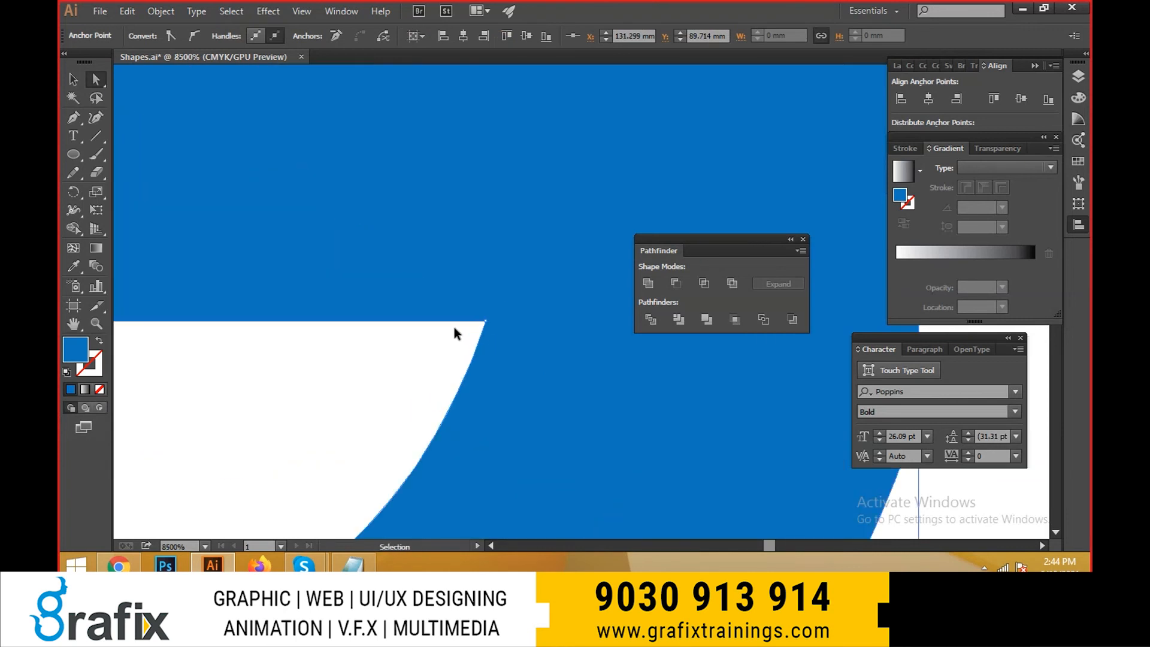
# - Move the lower-left anchor point of the G's crossbar right onto the inner curve to form a slanted edge, and deselect
pyautogui.scroll(-2, 454, 327)
pyautogui.moveTo(209, 319); pyautogui.dragTo(437, 321)
pyautogui.press('v')
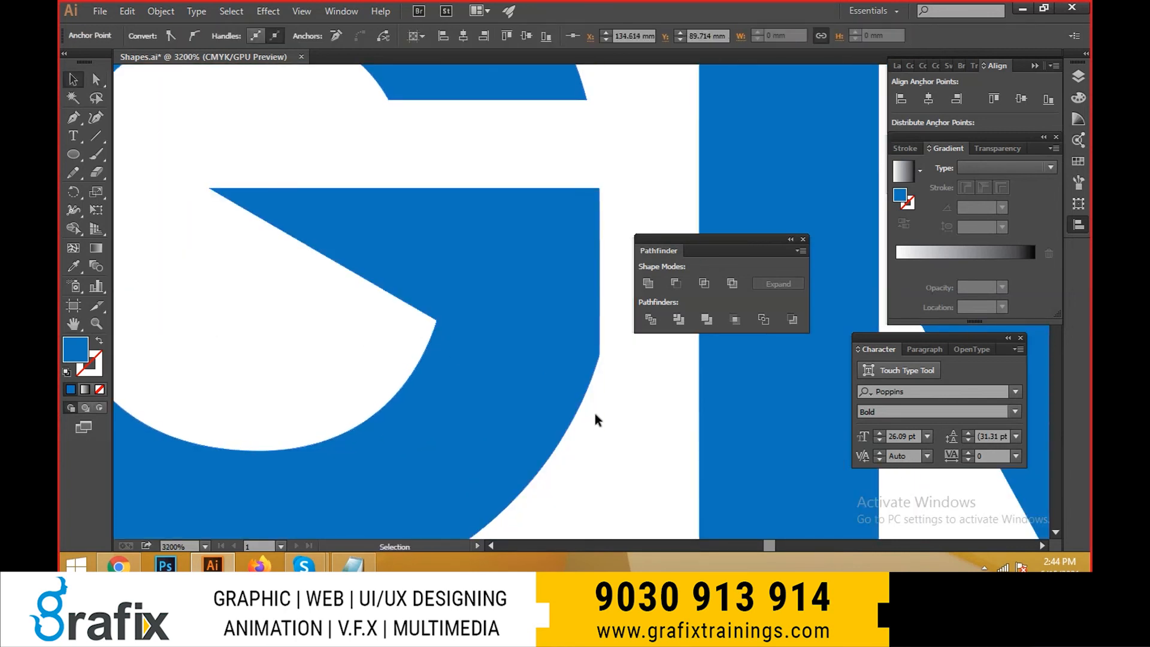
pyautogui.click(595, 413)
pyautogui.scroll(-6, 480, 405)
pyautogui.moveTo(469, 405); pyautogui.dragTo(387, 351)
pyautogui.press('Tab')
pyautogui.press('Tab')
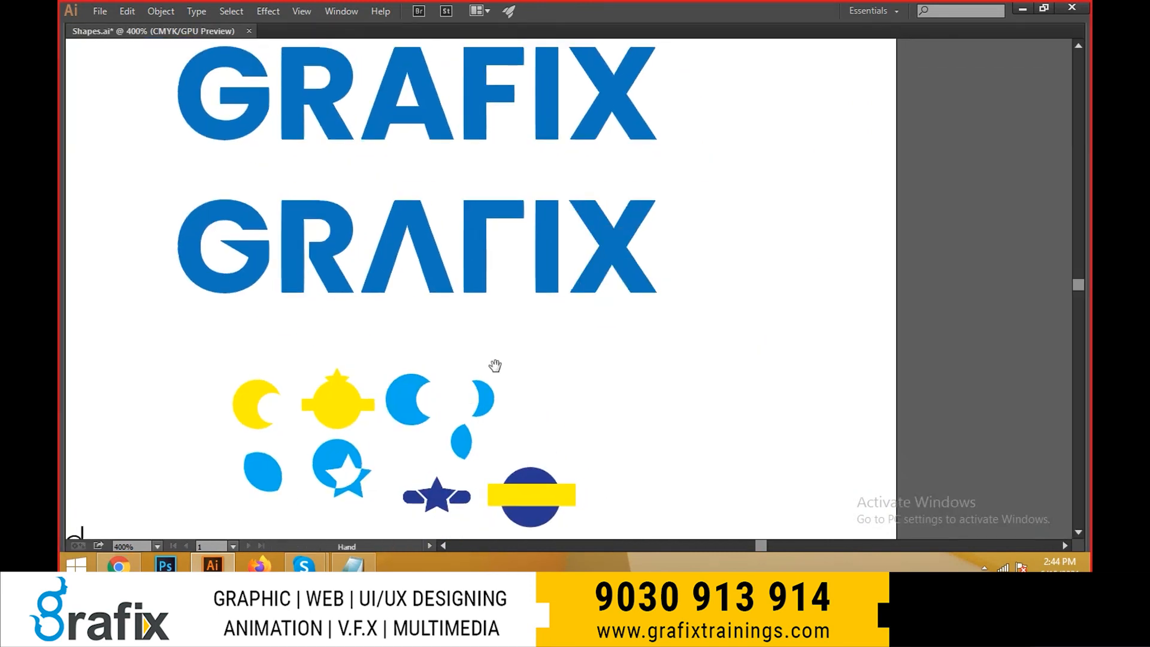
# - Try moving the two anchor points on the right edge of the lower wordmark's F stem to the right, and undo it
pyautogui.scroll(3, 501, 264)
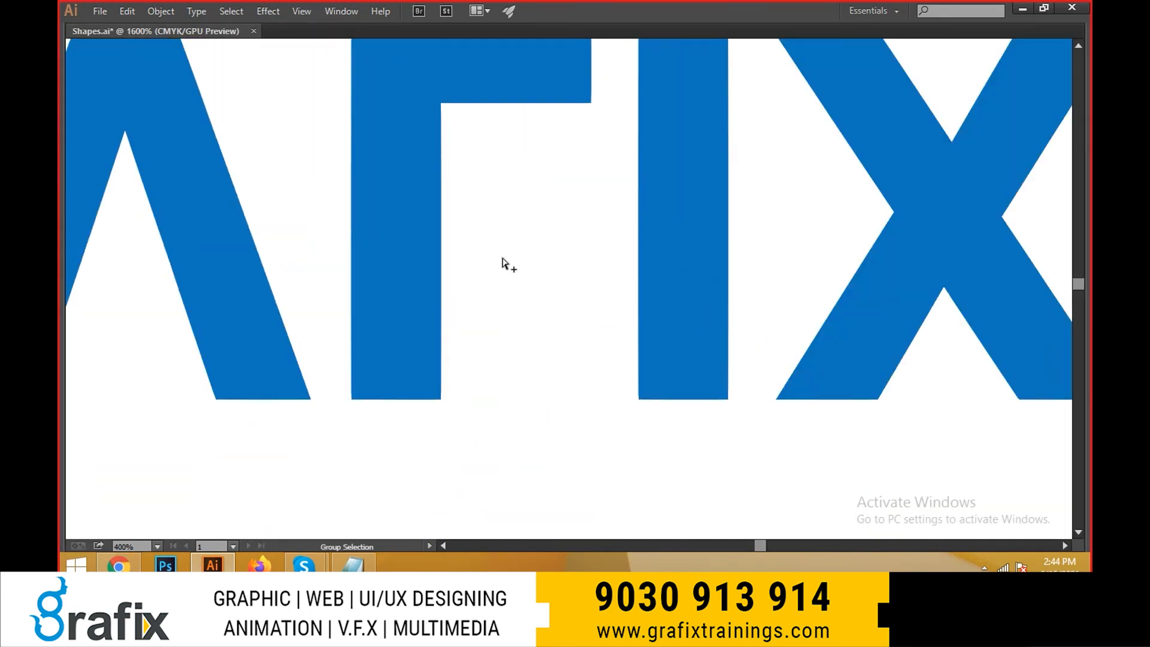
pyautogui.scroll(2, 398, 253)
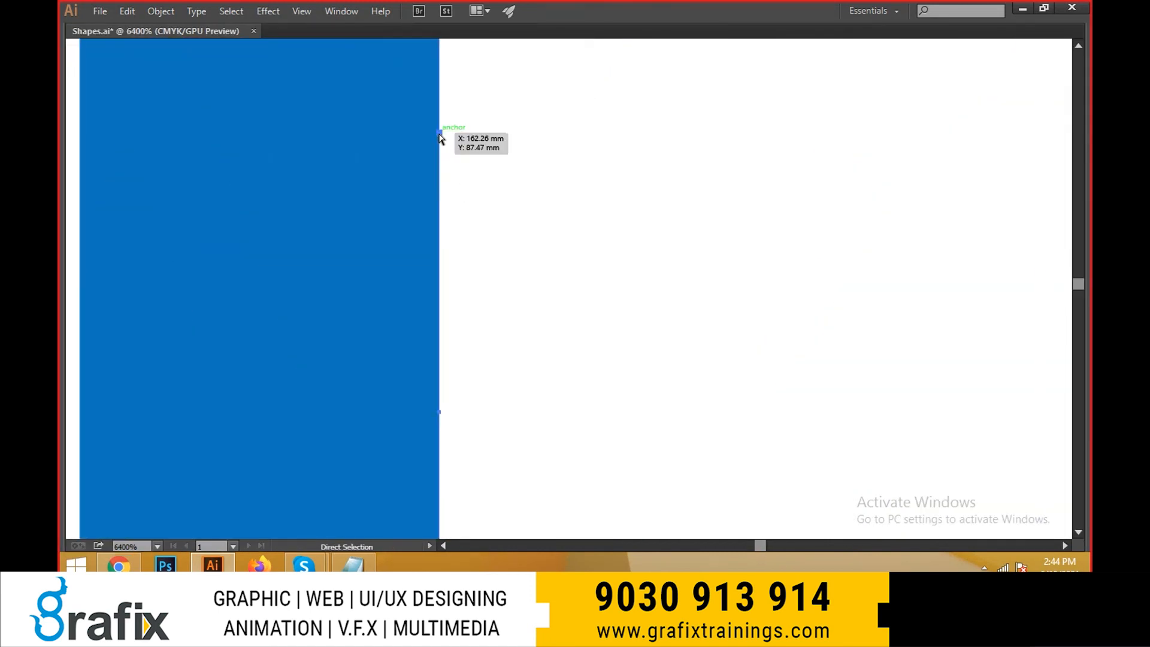
pyautogui.moveTo(441, 417); pyautogui.dragTo(602, 414)
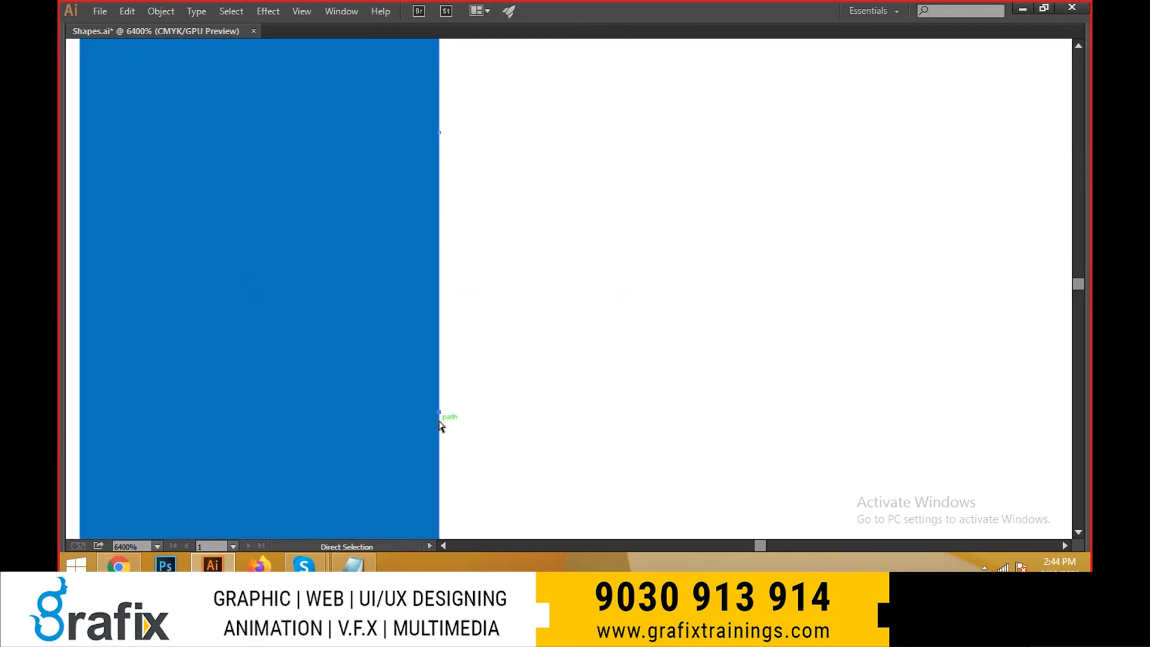
pyautogui.moveTo(439, 412); pyautogui.dragTo(437, 408)
pyautogui.moveTo(439, 135); pyautogui.dragTo(523, 141)
pyautogui.hotkey('ctrl', 'z')
pyautogui.moveTo(439, 412); pyautogui.dragTo(554, 412)
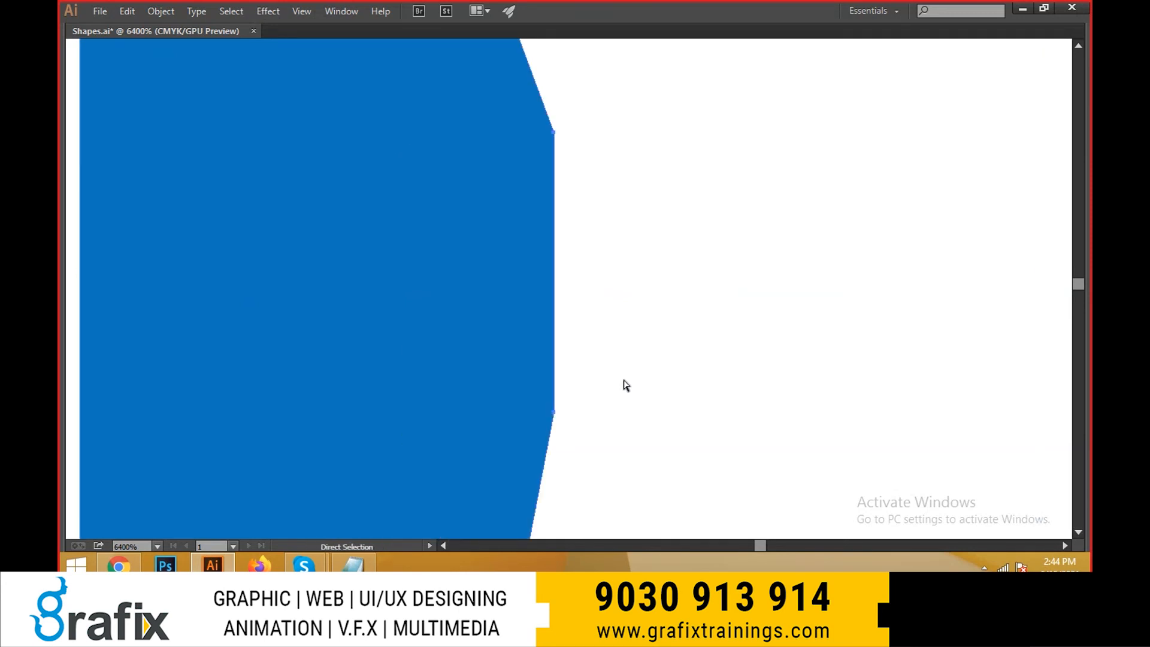
pyautogui.scroll(-6, 481, 292)
pyautogui.hotkey('ctrl', 'z')
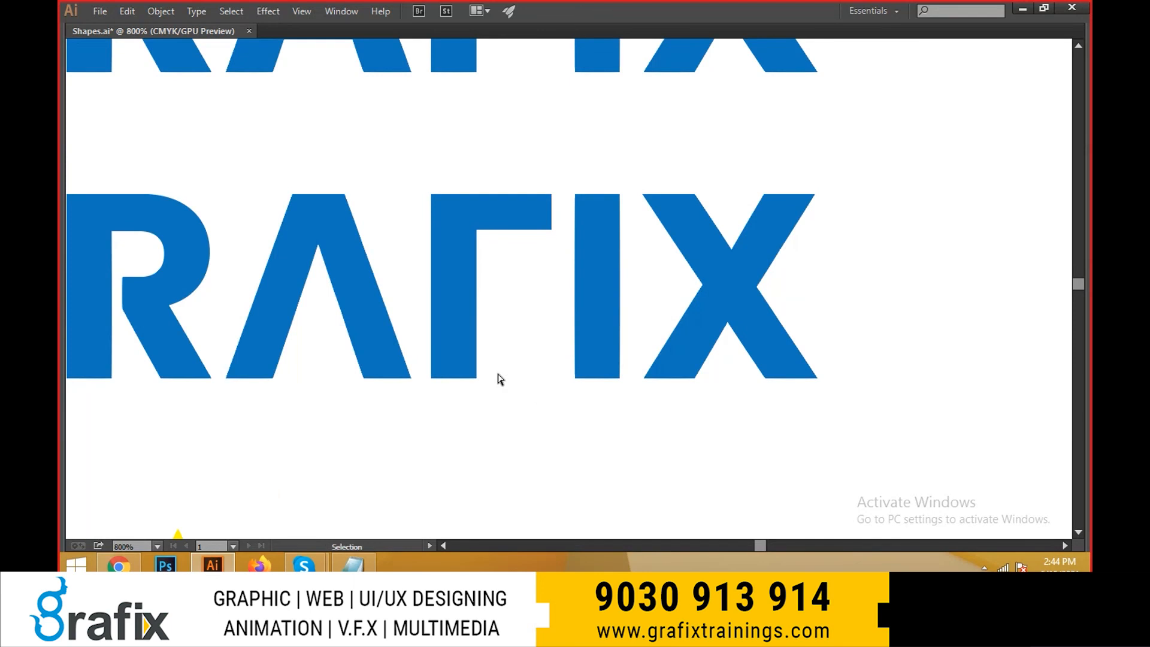
# - Draw a circle about 2.5 mm wide beside the F's stem, under its top arm, and deselect it
pyautogui.press('Tab')
pyautogui.moveTo(73, 153); pyautogui.dragTo(128, 180)
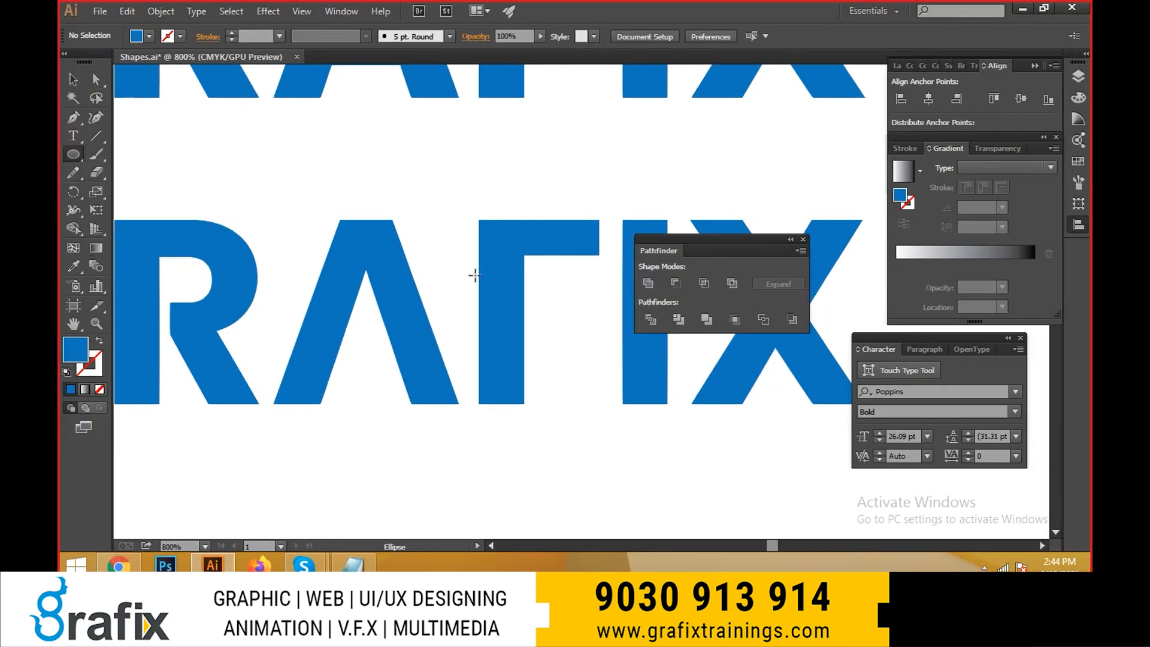
pyautogui.moveTo(566, 331)
pyautogui.mouseDown()
pyautogui.moveTo(585, 344)
pyautogui.moveTo(577, 352)
pyautogui.moveTo(532, 329)
pyautogui.moveTo(510, 342)
pyautogui.moveTo(412, 263)
pyautogui.moveTo(417, 343)
pyautogui.mouseUp()
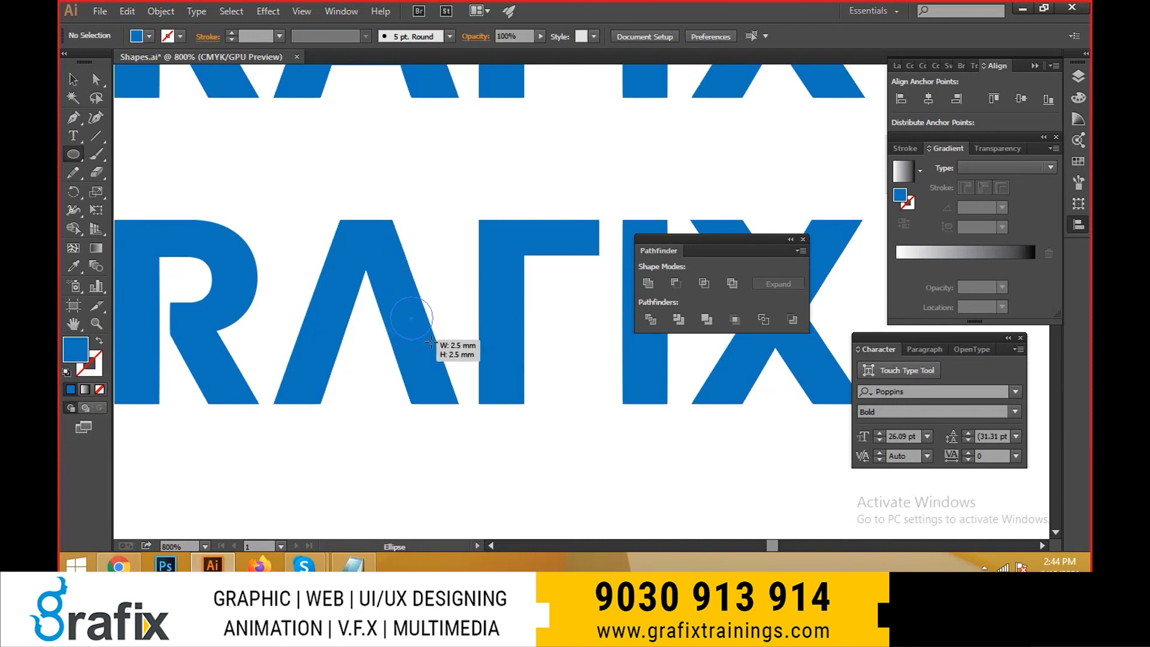
pyautogui.moveTo(431, 342)
pyautogui.mouseDown()
pyautogui.moveTo(507, 300)
pyautogui.moveTo(443, 329)
pyautogui.moveTo(510, 336)
pyautogui.mouseUp()
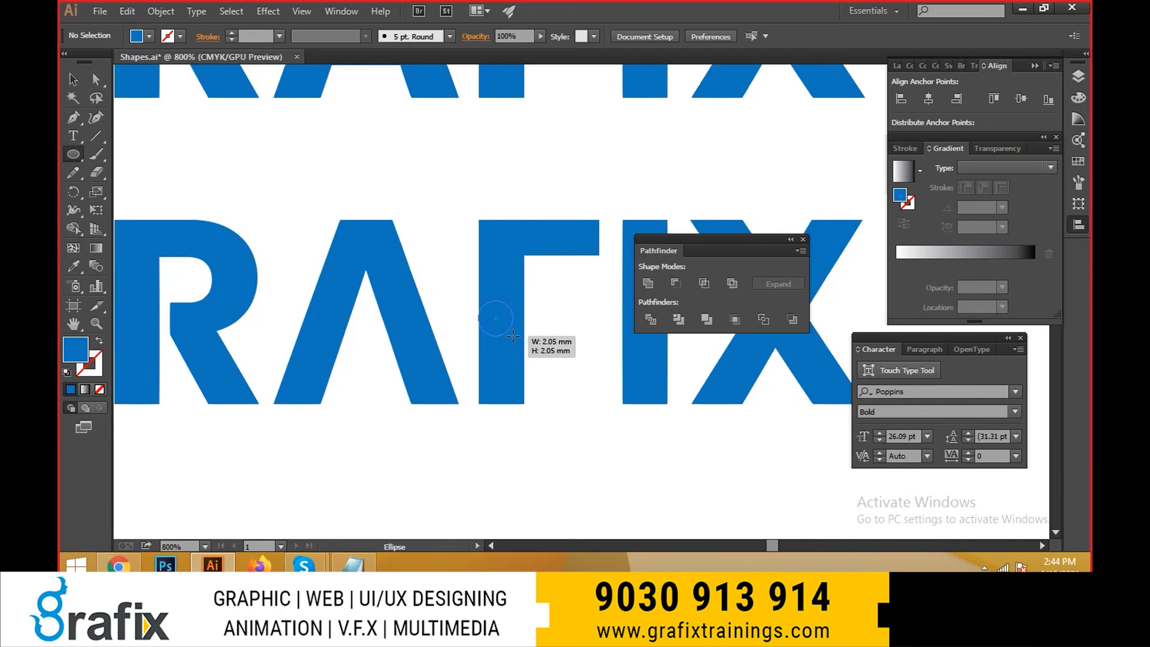
pyautogui.moveTo(516, 338); pyautogui.dragTo(586, 344)
pyautogui.press('v')
pyautogui.click(674, 484)
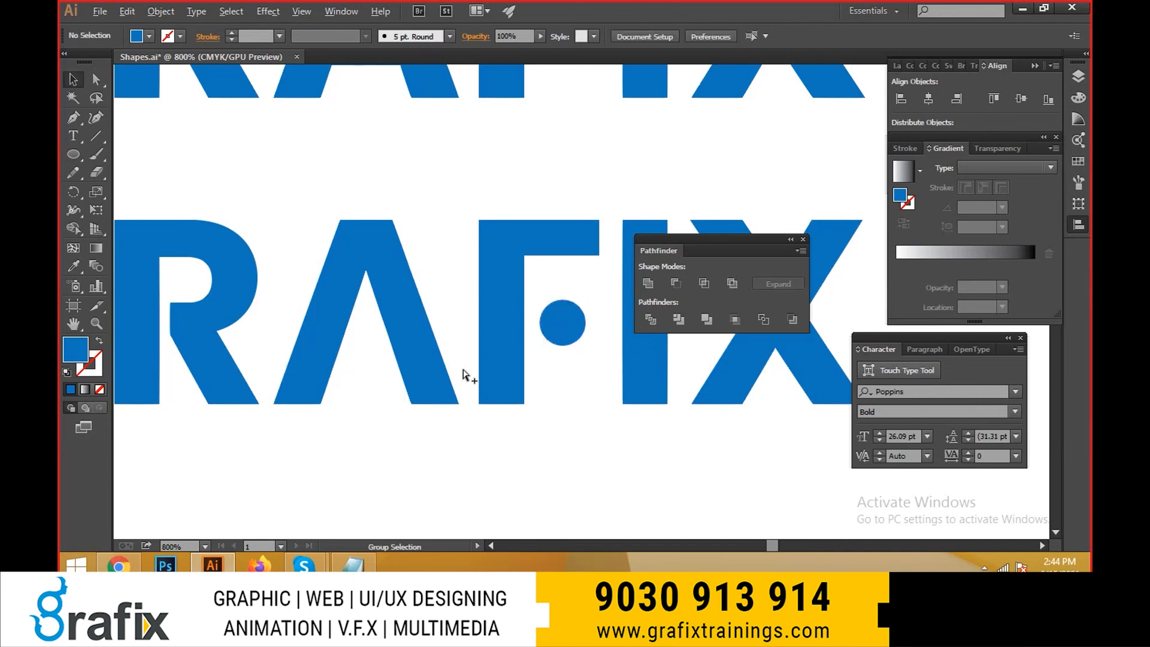
# - Select all the small Pathfinder example shapes, move them down away from the wordmarks, and enlarge them with Free Transform
pyautogui.scroll(-5, 443, 359)
pyautogui.press('Tab')
pyautogui.moveTo(495, 359); pyautogui.dragTo(568, 207)
pyautogui.scroll(1, 542, 257)
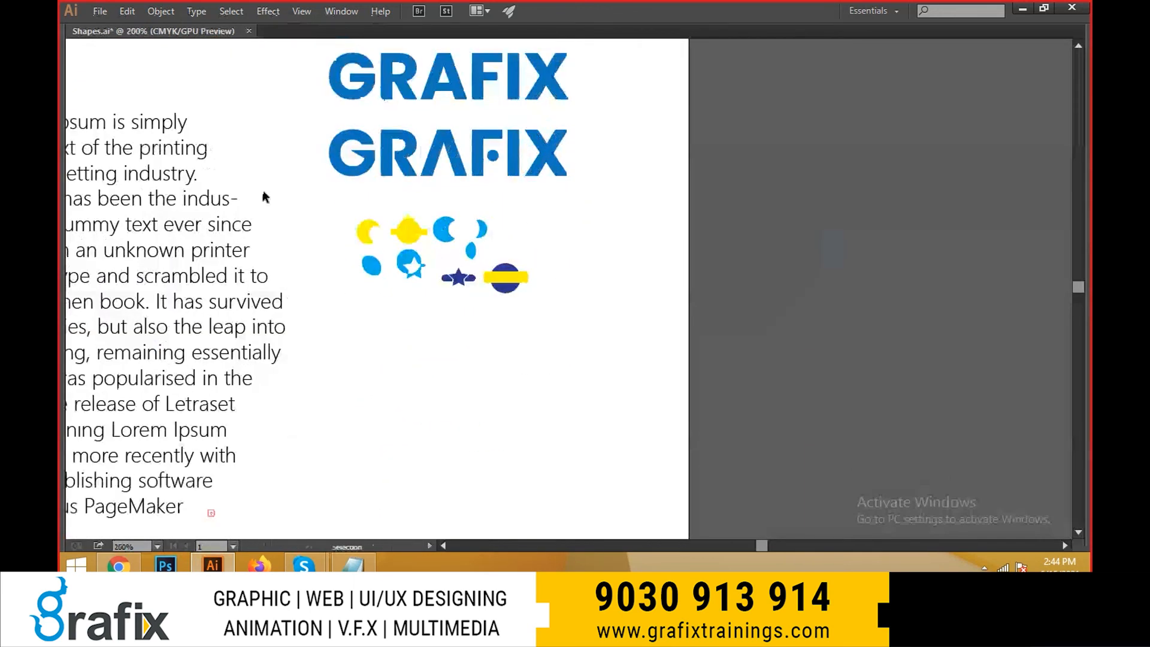
pyautogui.moveTo(533, 298); pyautogui.dragTo(579, 334)
pyautogui.moveTo(590, 302); pyautogui.dragTo(583, 311)
pyautogui.keyDown('shift'); pyautogui.click(242, 235); pyautogui.keyUp('shift')
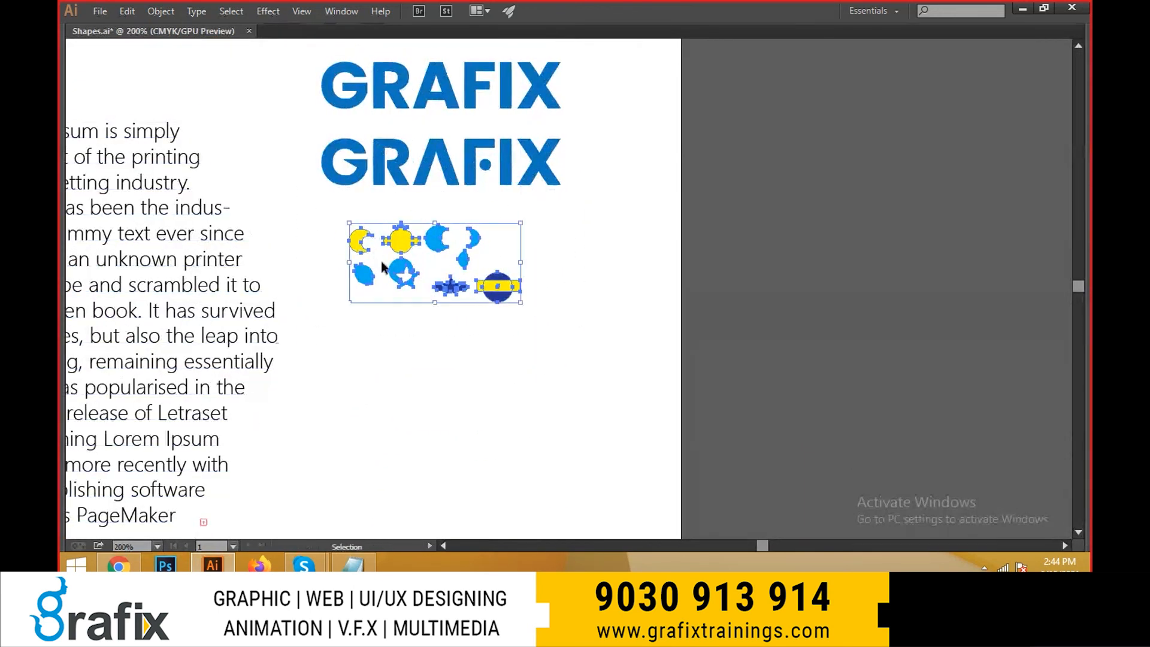
pyautogui.moveTo(489, 297); pyautogui.dragTo(481, 407)
pyautogui.press('e')
pyautogui.moveTo(512, 333); pyautogui.dragTo(614, 265)
pyautogui.moveTo(572, 378); pyautogui.dragTo(578, 433)
# - Select the edited GRAFIX wordmark including its dot, move it down away from the wordmark above, and clear the selection
pyautogui.press('v')
pyautogui.moveTo(582, 188); pyautogui.dragTo(374, 153)
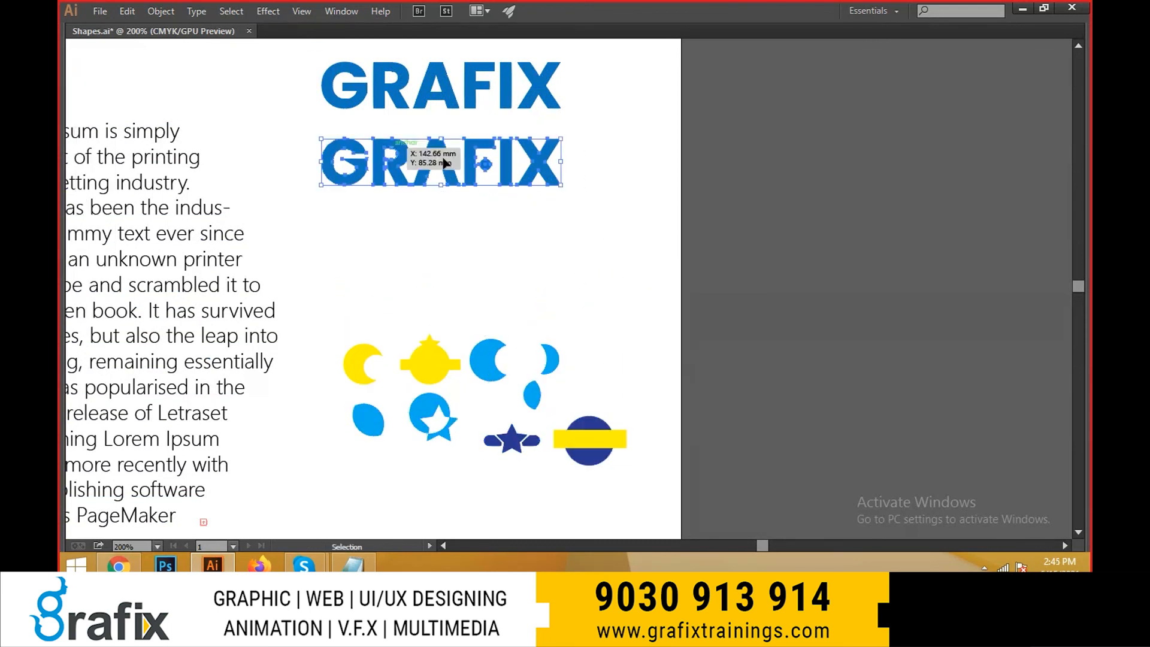
pyautogui.moveTo(548, 182); pyautogui.dragTo(548, 214)
pyautogui.moveTo(609, 85); pyautogui.dragTo(323, 30)
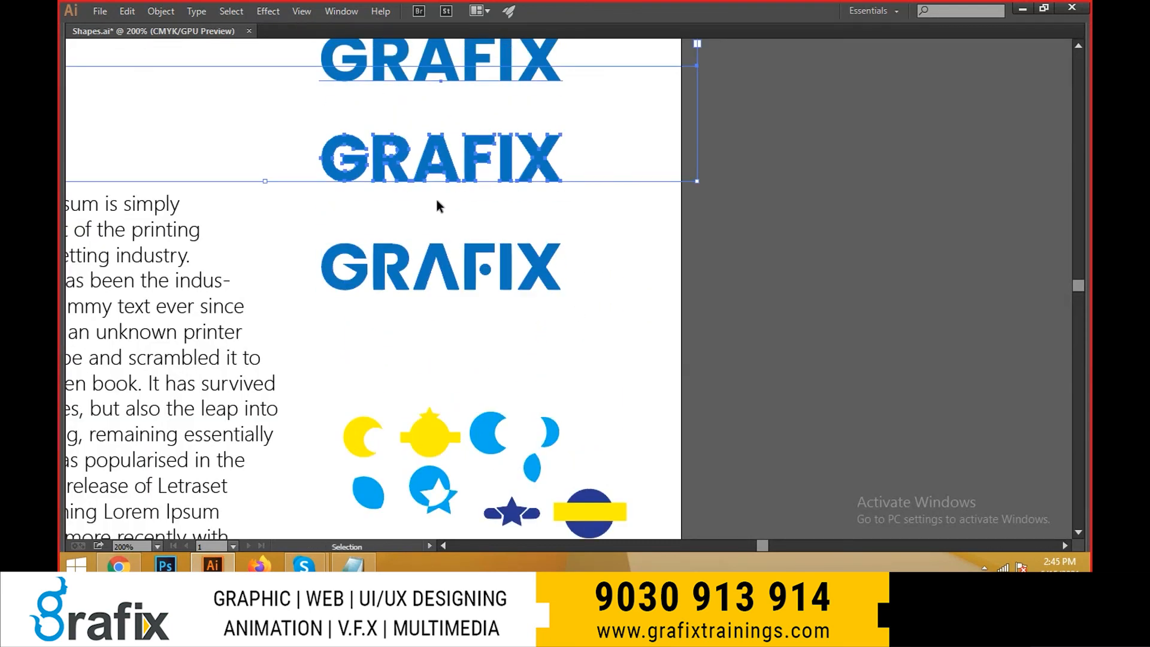
pyautogui.click(523, 223)
# - Select the whole edited GRAFIX wordmark, move it up slightly closer to the one above, and deselect it
pyautogui.moveTo(399, 258); pyautogui.dragTo(393, 210)
pyautogui.scroll(1, 288, 173)
pyautogui.moveTo(305, 165); pyautogui.dragTo(731, 294)
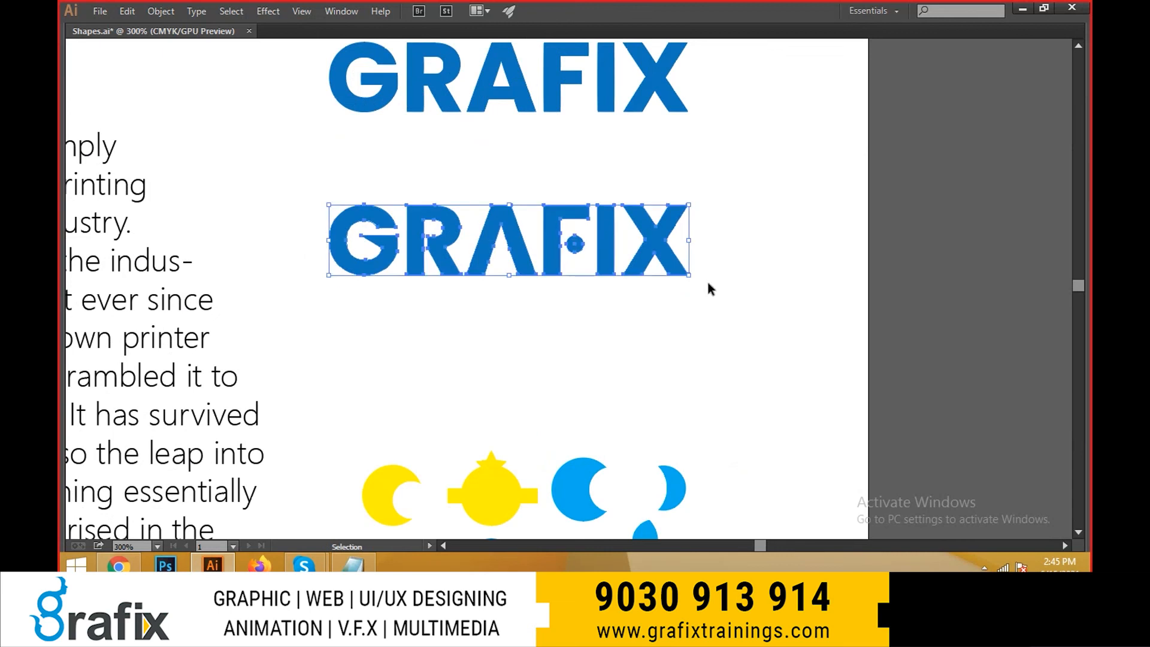
pyautogui.moveTo(644, 243); pyautogui.dragTo(642, 201)
pyautogui.click(726, 181)
# - Save the document
pyautogui.scroll(1, 618, 153)
pyautogui.scroll(3, 708, 360)
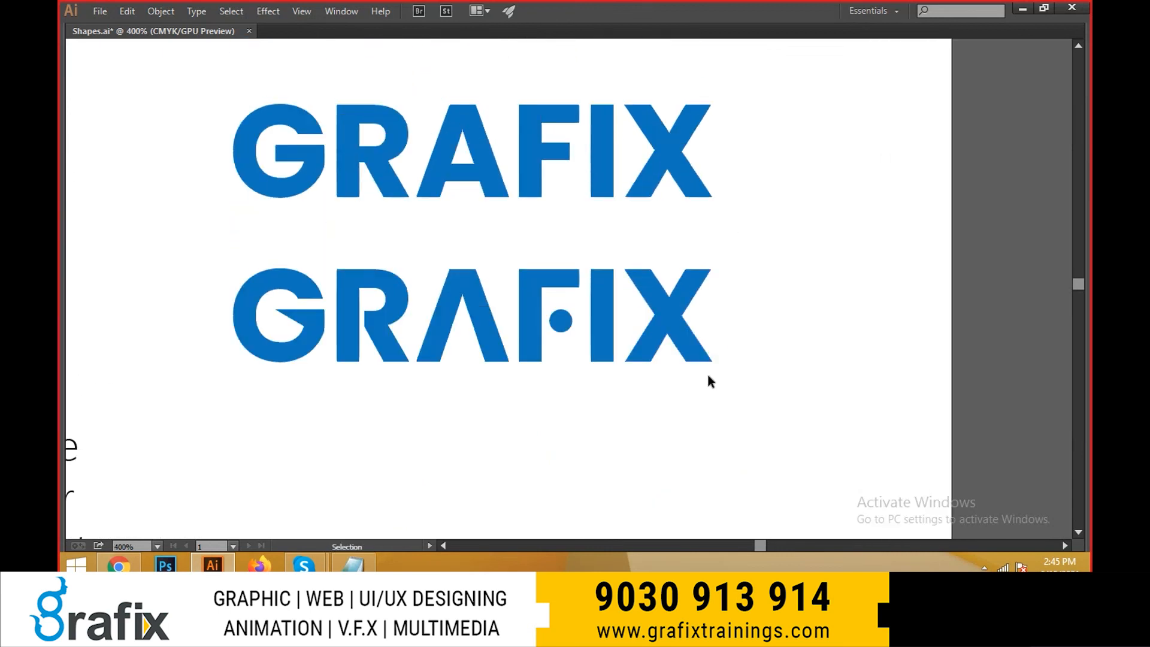
pyautogui.scroll(-1, 523, 366)
pyautogui.hotkey('ctrl', 's')
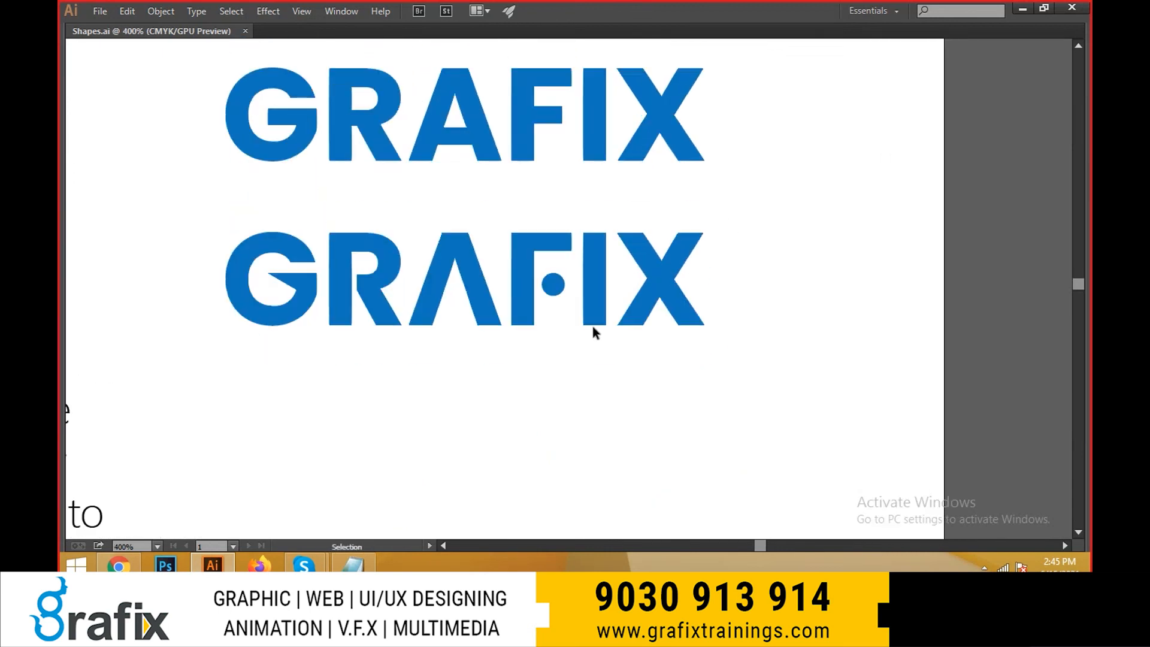
pyautogui.press('a')
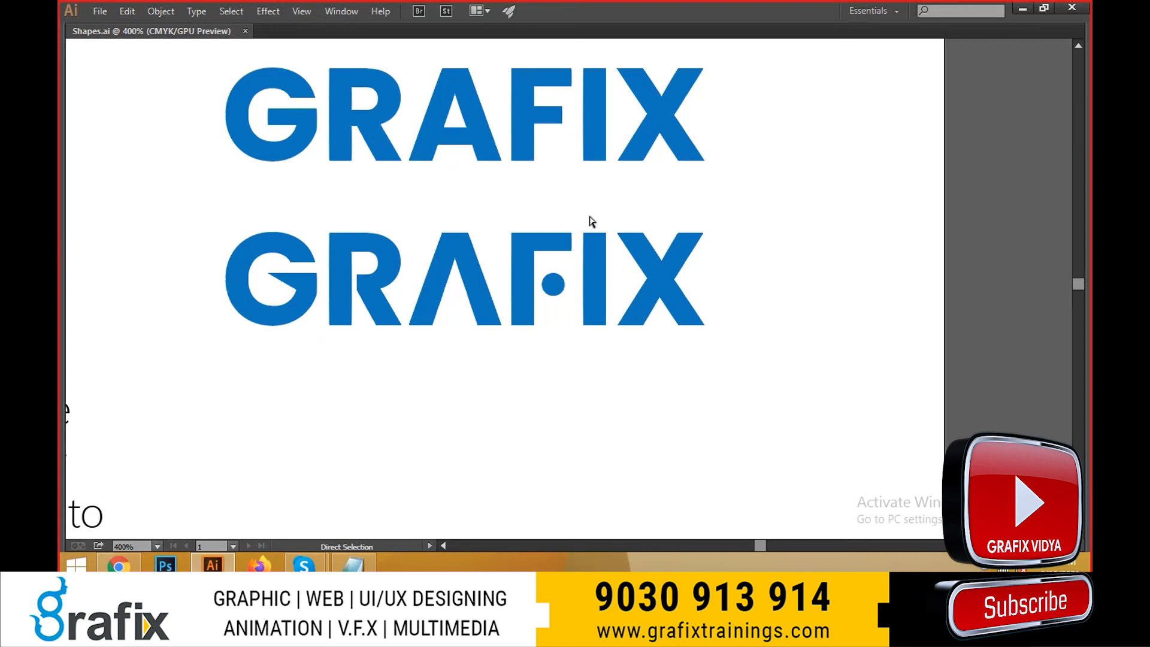
pyautogui.moveTo(588, 215); pyautogui.dragTo(617, 249)
pyautogui.moveTo(628, 204); pyautogui.dragTo(655, 248)
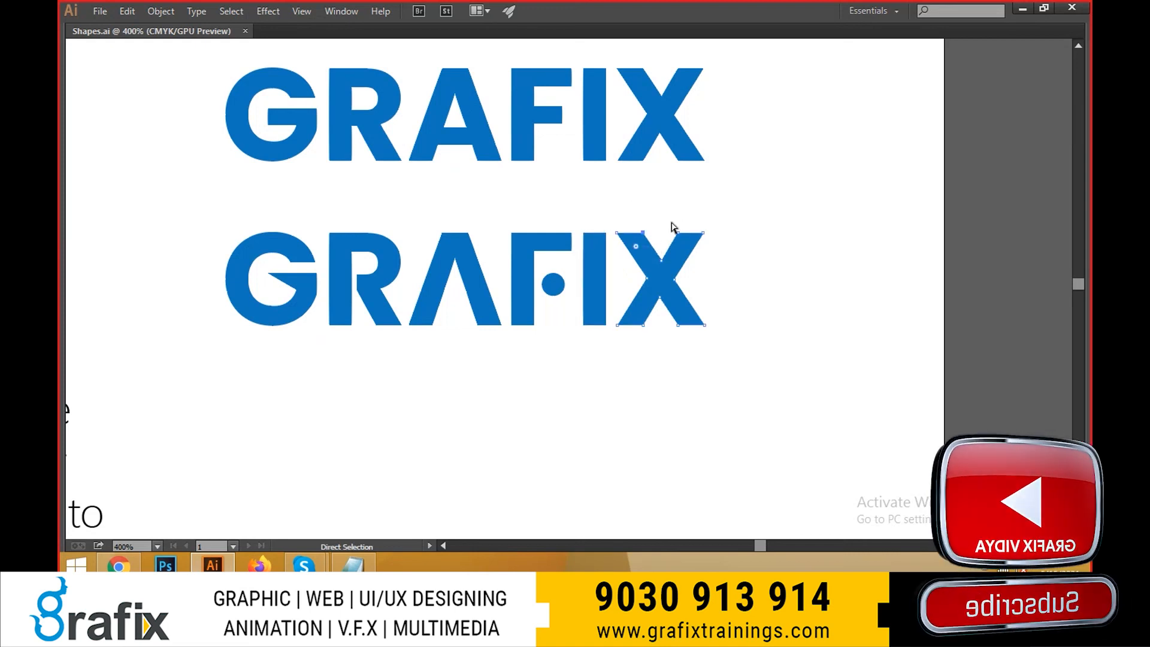
pyautogui.click(714, 262)
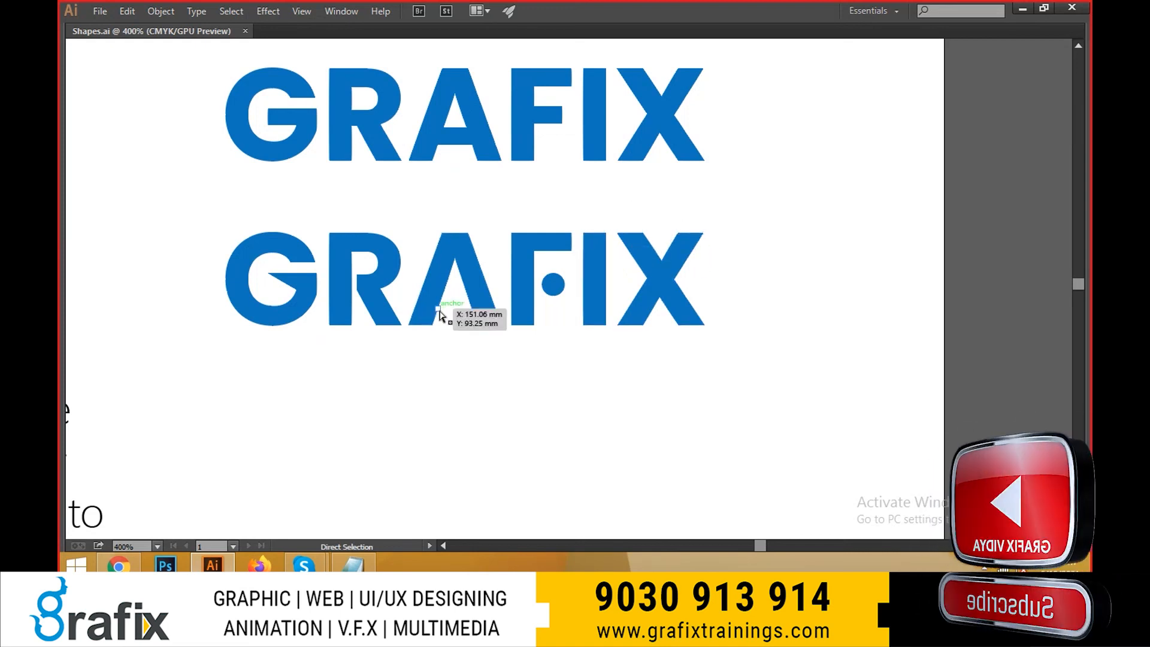
# - Bring back the hidden panels and move the Pathfinder panel to the empty area below the lower wordmark
pyautogui.press('Tab')
pyautogui.hotkey('ctrl', 'shift', 'F9')
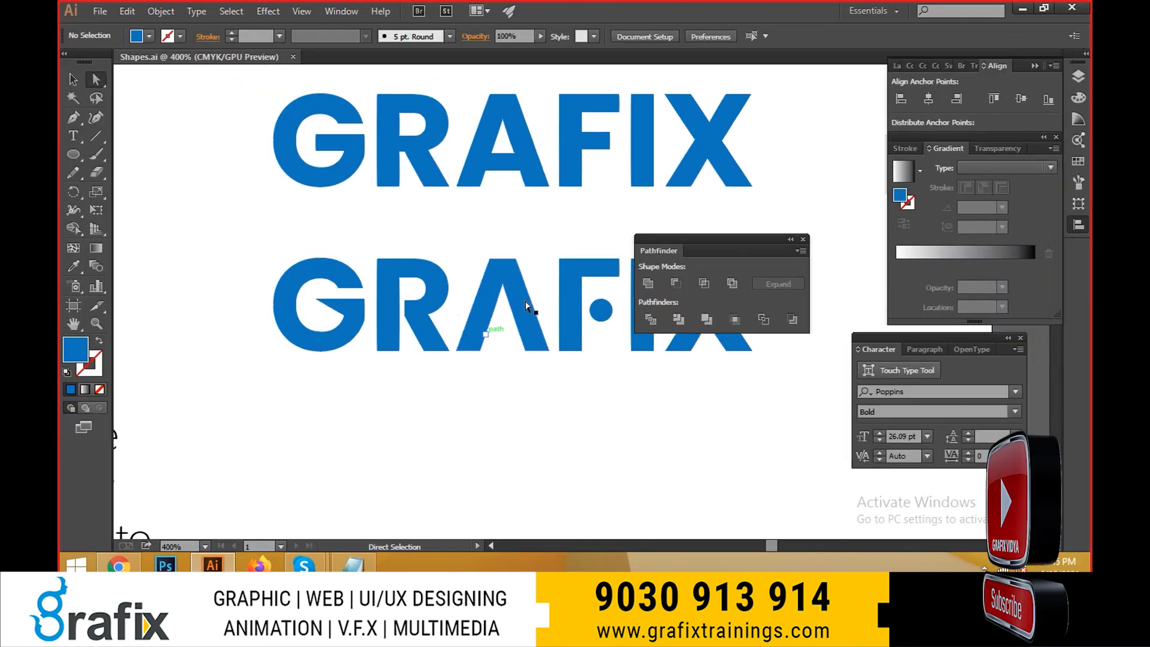
pyautogui.moveTo(693, 244); pyautogui.dragTo(439, 401)
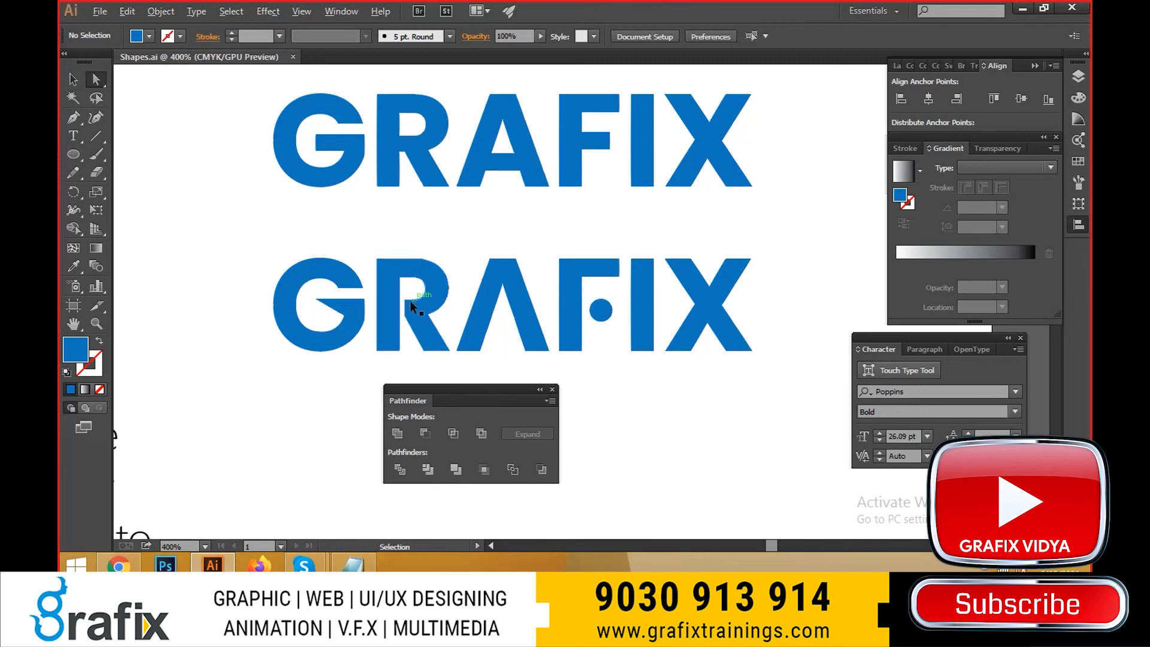
# - Move the upper inner-corner anchor point of the lower wordmark's R right to the end of the counter's curve, and deselect
pyautogui.scroll(5, 409, 300)
pyautogui.moveTo(392, 276); pyautogui.dragTo(444, 276)
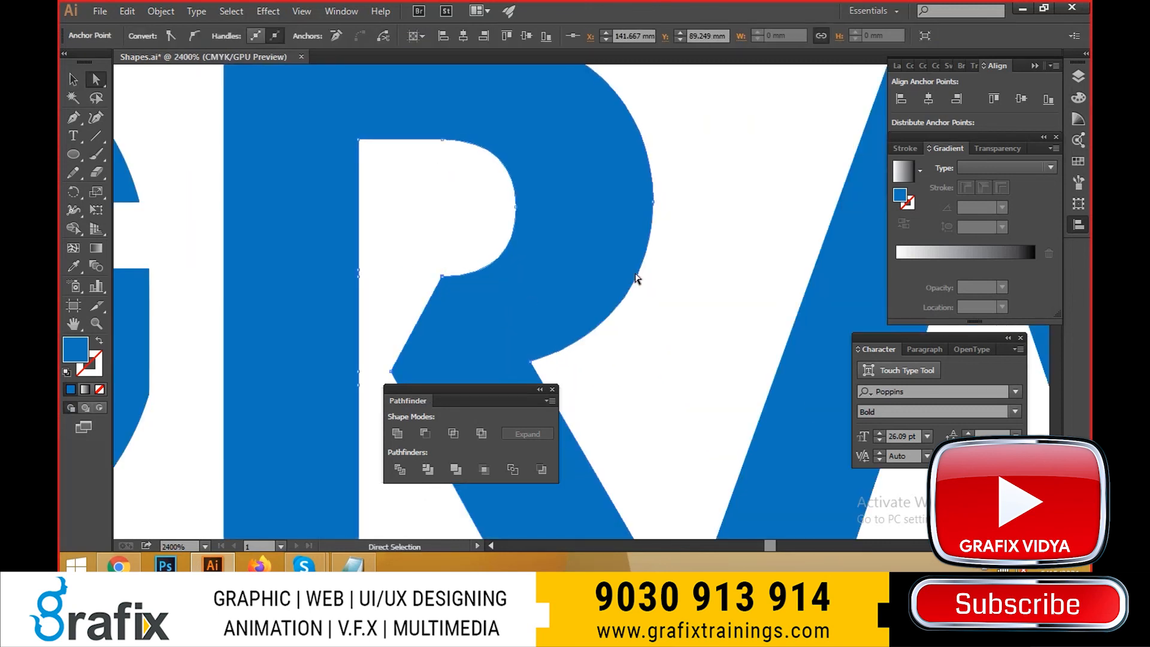
pyautogui.press('v')
pyautogui.click(654, 286)
pyautogui.scroll(-4, 476, 319)
pyautogui.moveTo(445, 327); pyautogui.dragTo(379, 238)
pyautogui.scroll(1, 502, 270)
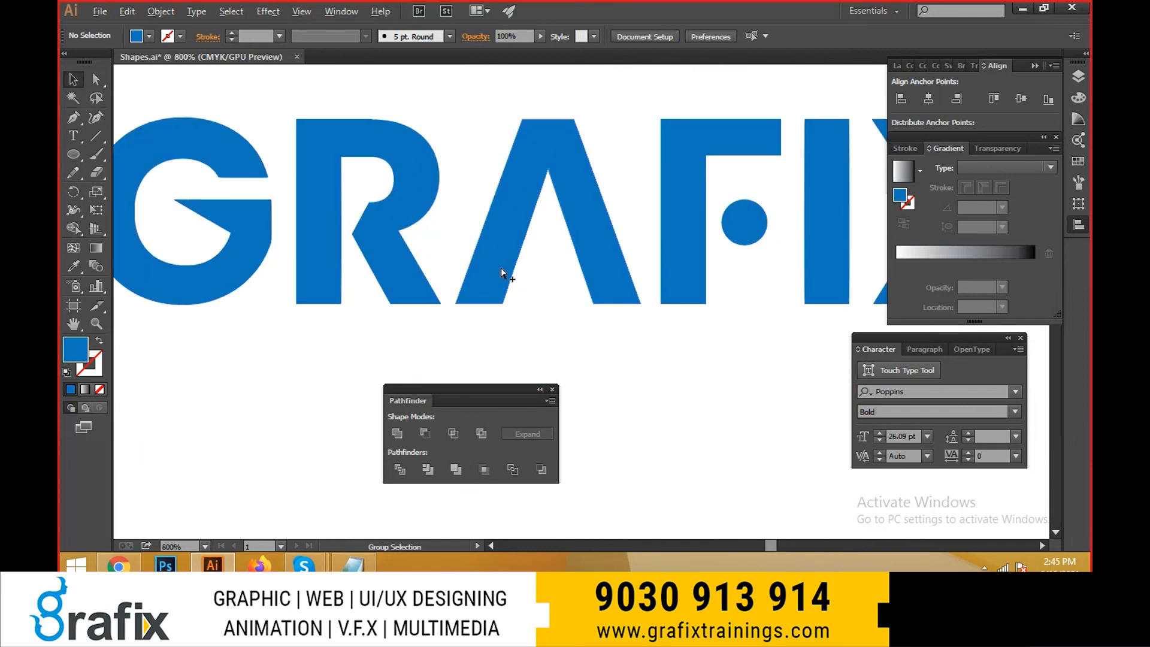
# - Look up the Create Outlines command among the type commands
pyautogui.scroll(-1, 464, 275)
pyautogui.scroll(-1, 444, 321)
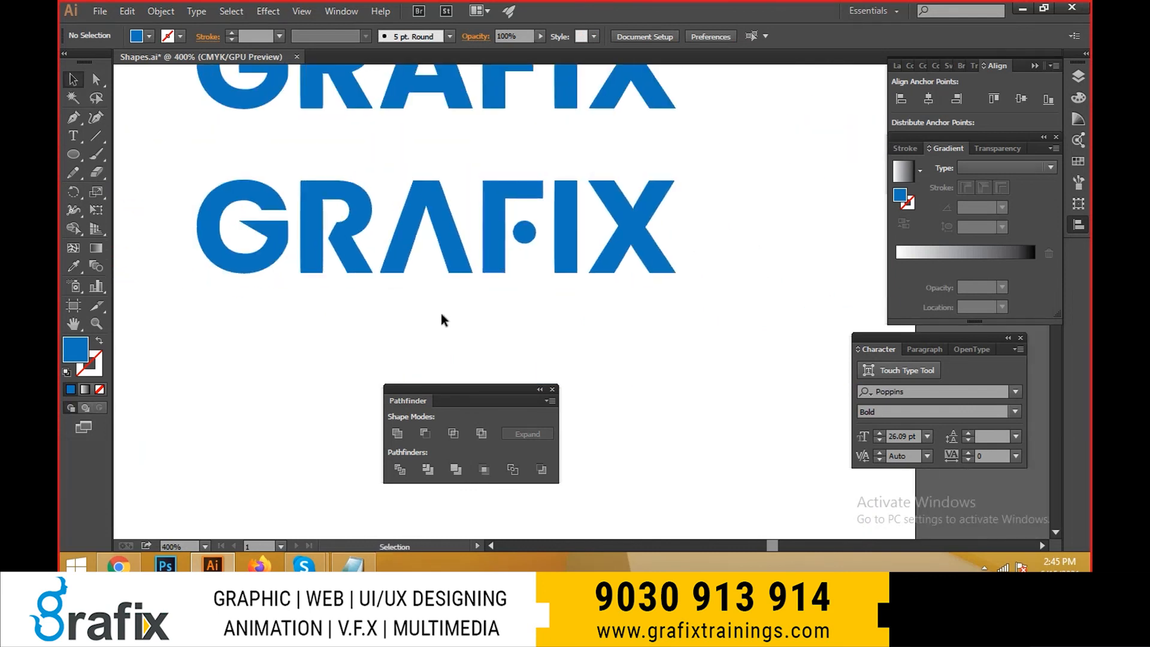
pyautogui.click(161, 11)
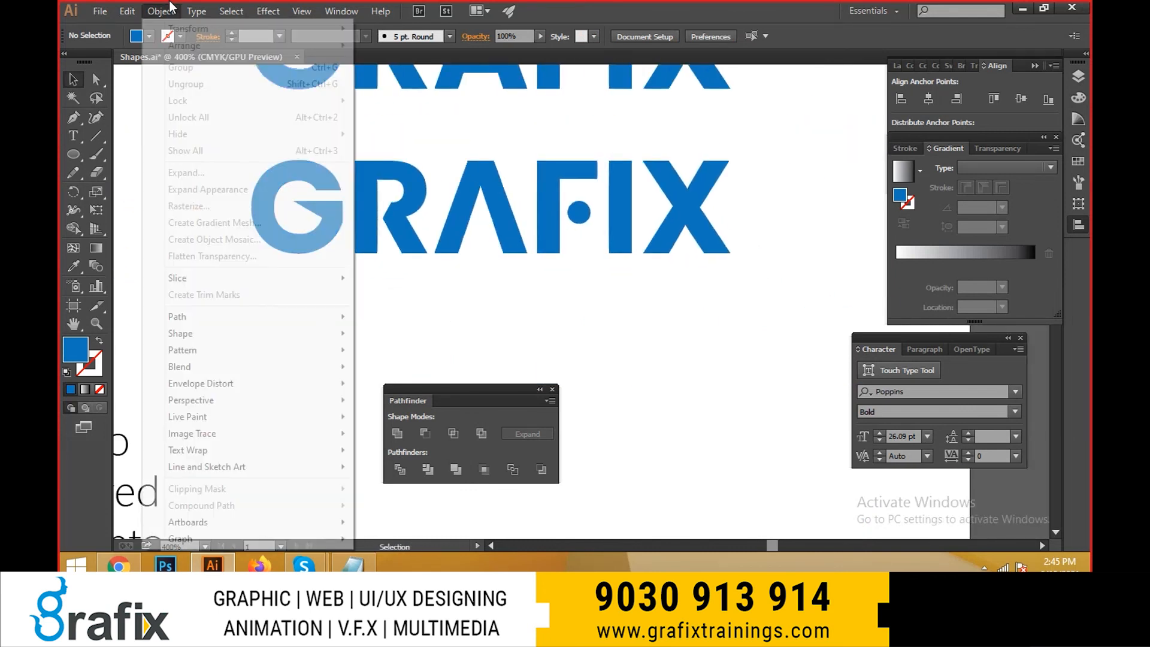
pyautogui.moveTo(197, 11)
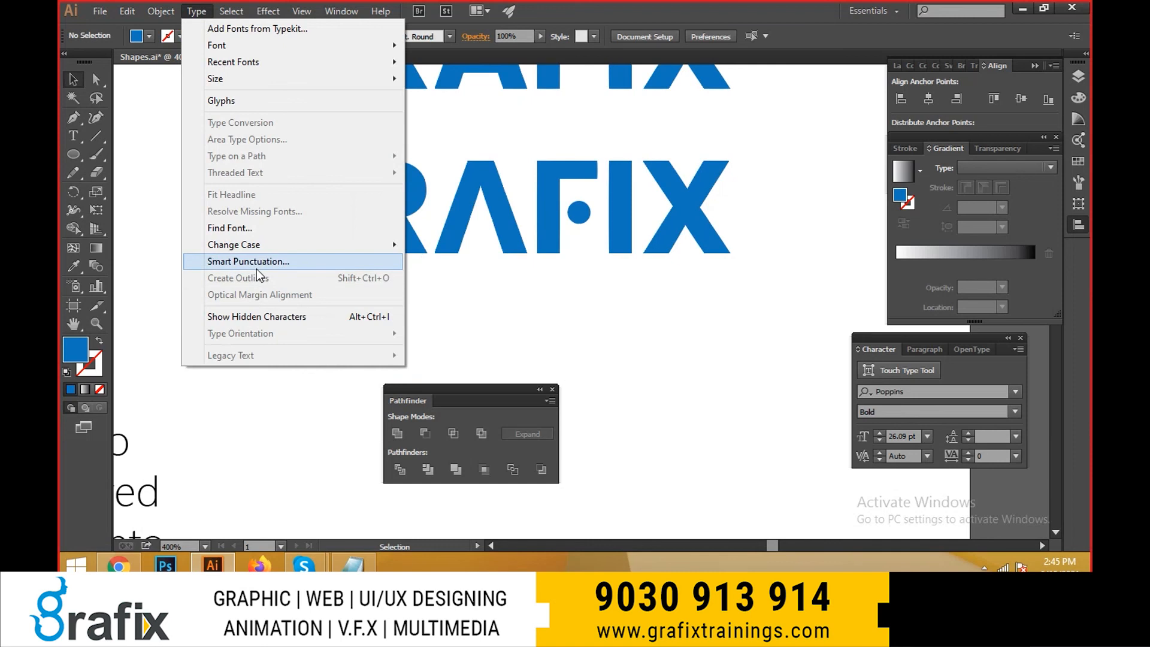
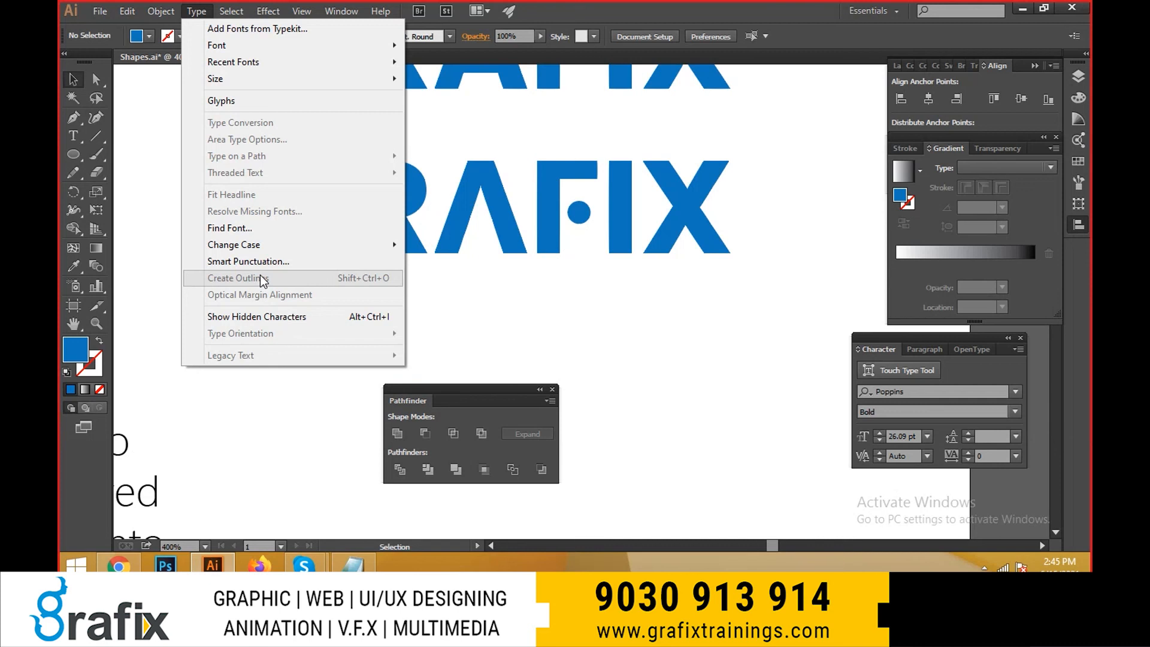
# - Select the Lorem Ipsum text inside the hexagon and align its paragraphs left
pyautogui.click(537, 289)
pyautogui.scroll(-2, 537, 296)
pyautogui.moveTo(503, 296); pyautogui.dragTo(662, 237)
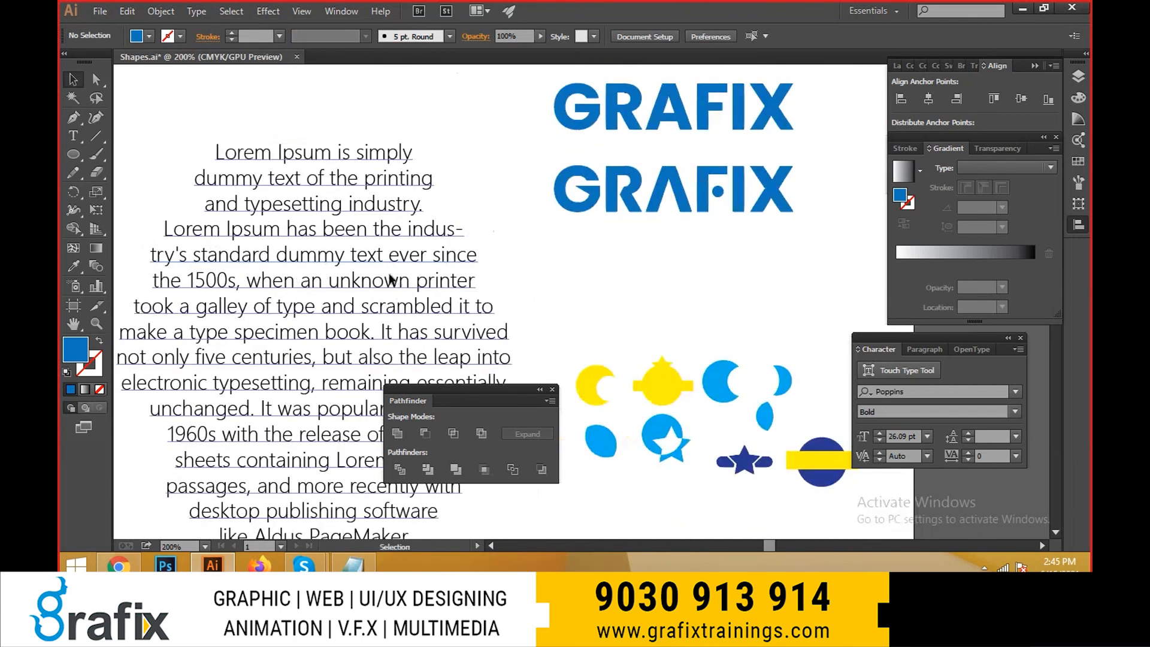
pyautogui.click(289, 318)
pyautogui.scroll(-2, 288, 318)
pyautogui.moveTo(289, 318); pyautogui.dragTo(278, 248)
pyautogui.hotkey('ctrl', 'shift', 'l')
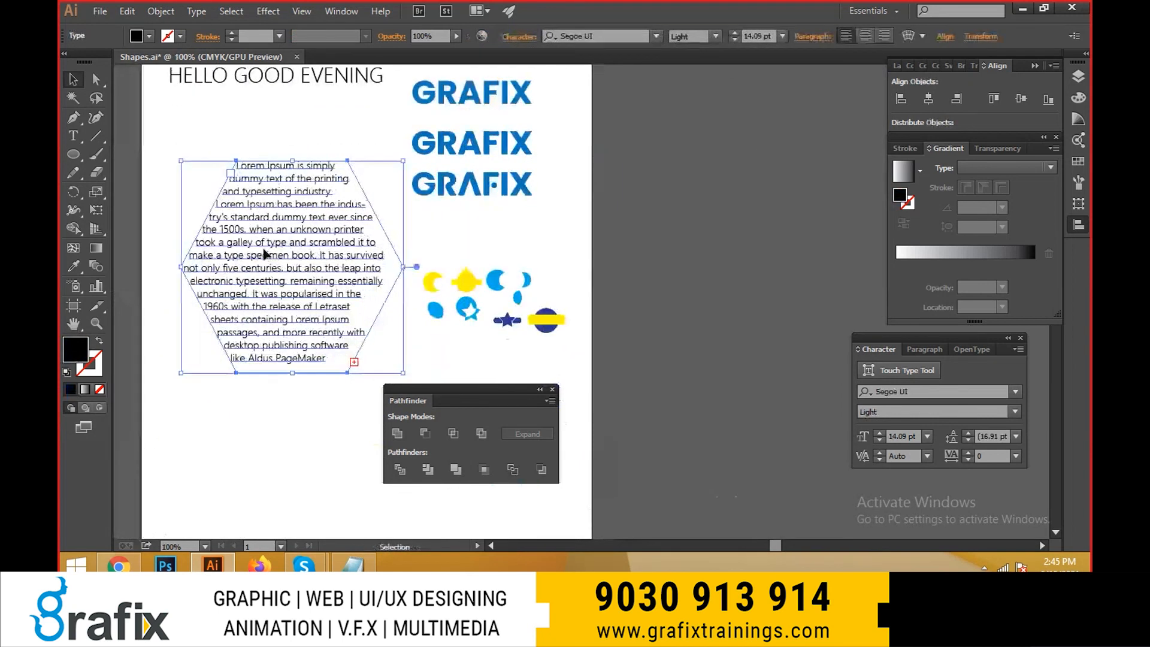
# - Set the hexagon text's font to Roboto with the Bold style
pyautogui.scroll(2, 261, 250)
pyautogui.scroll(1, 204, 243)
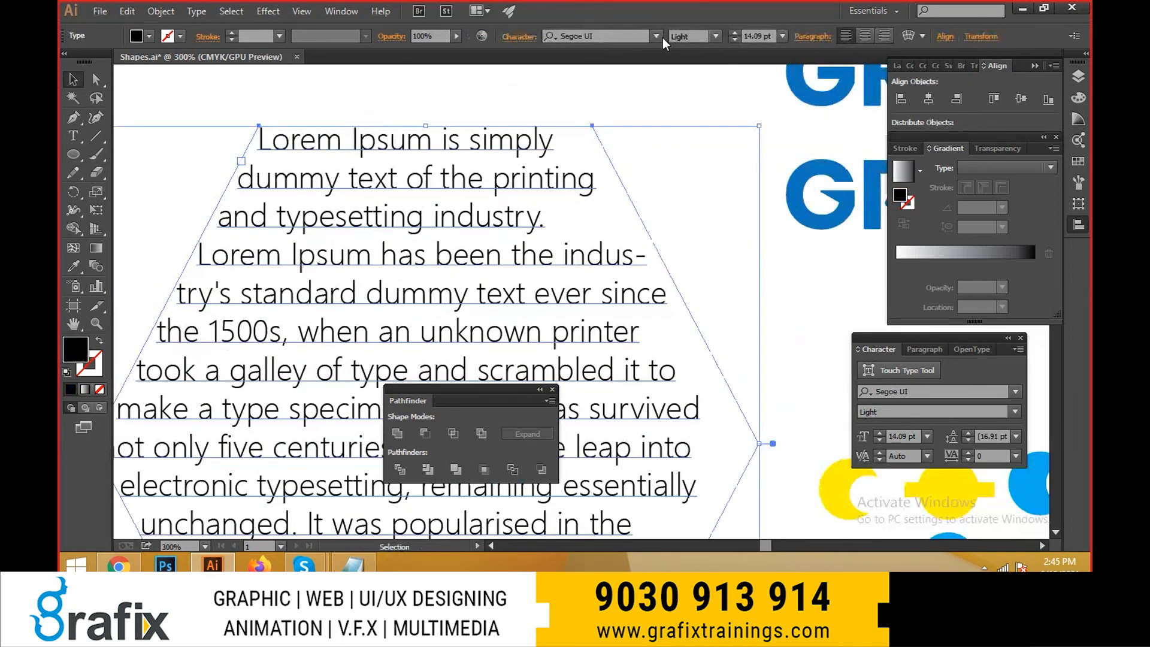
pyautogui.click(656, 36)
pyautogui.click(617, 131)
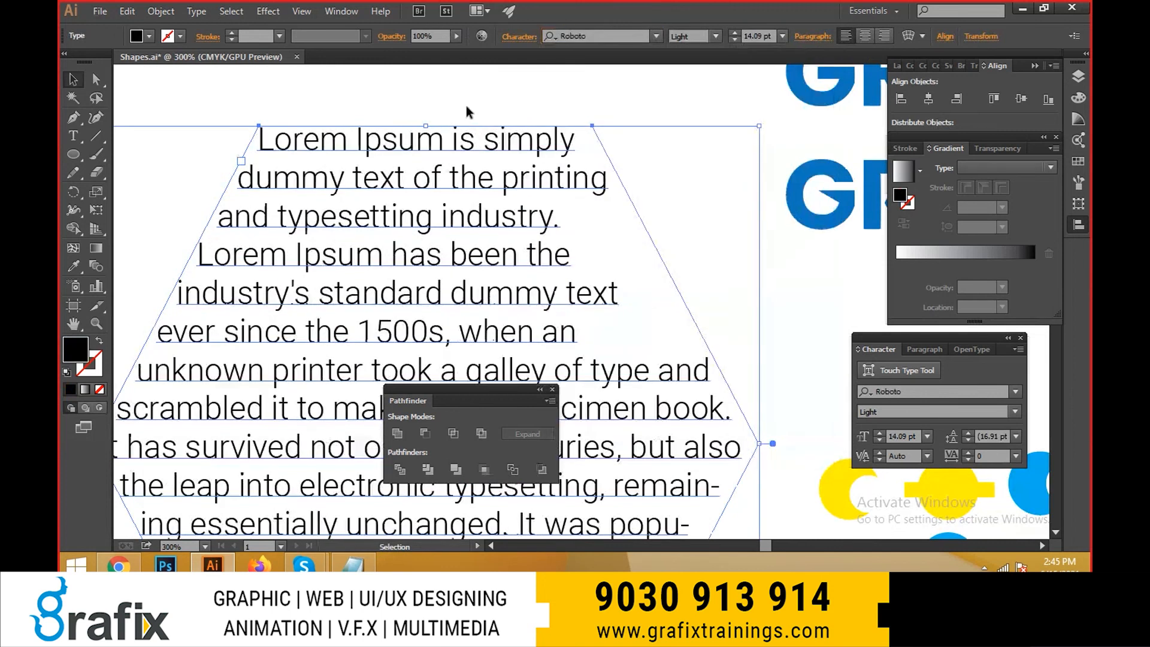
pyautogui.click(715, 36)
pyautogui.click(710, 187)
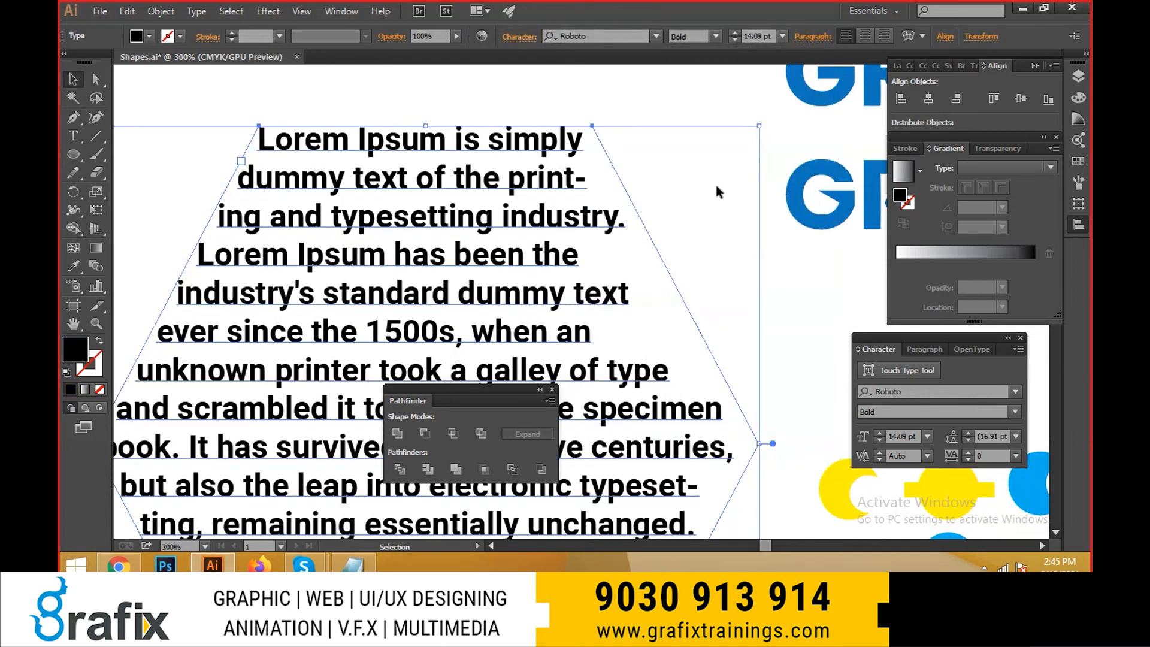
# - Turn on Optical Margin Alignment for the Lorem Ipsum text in the hexagon
pyautogui.scroll(-2, 463, 282)
pyautogui.scroll(2, 365, 246)
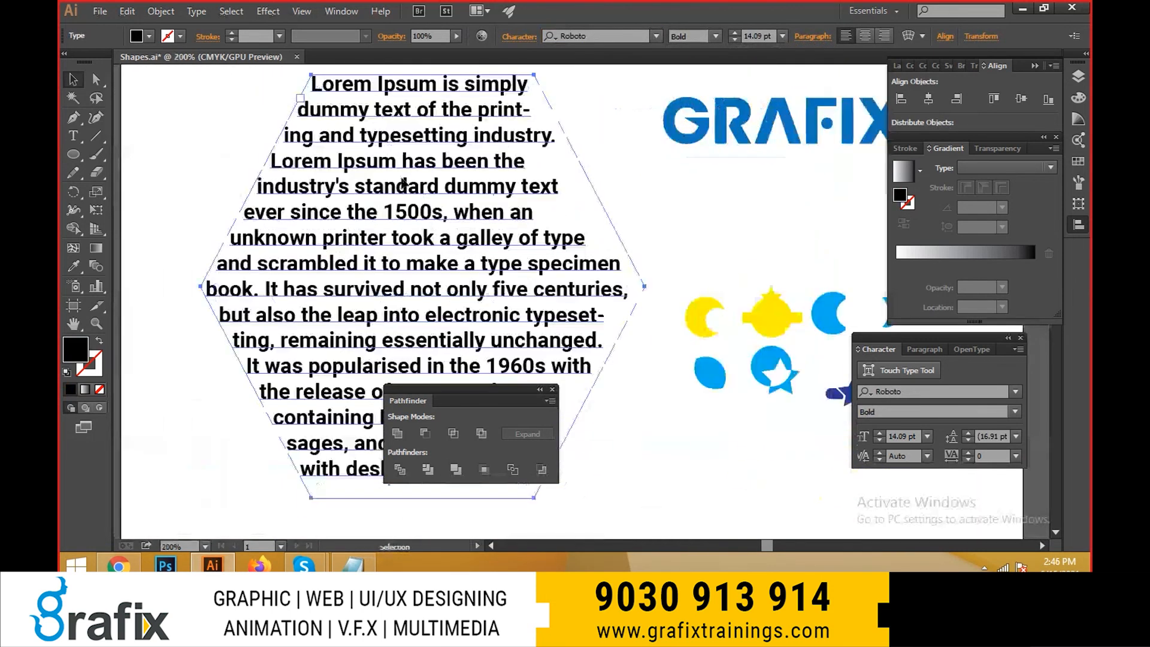
pyautogui.click(196, 11)
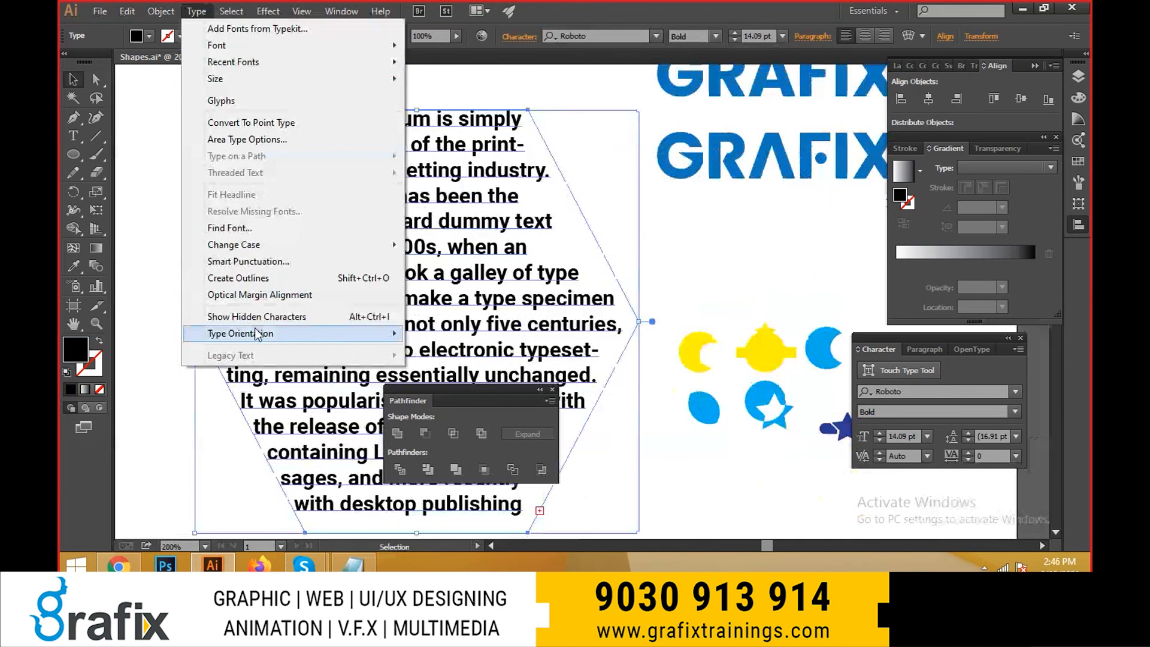
pyautogui.moveTo(258, 333)
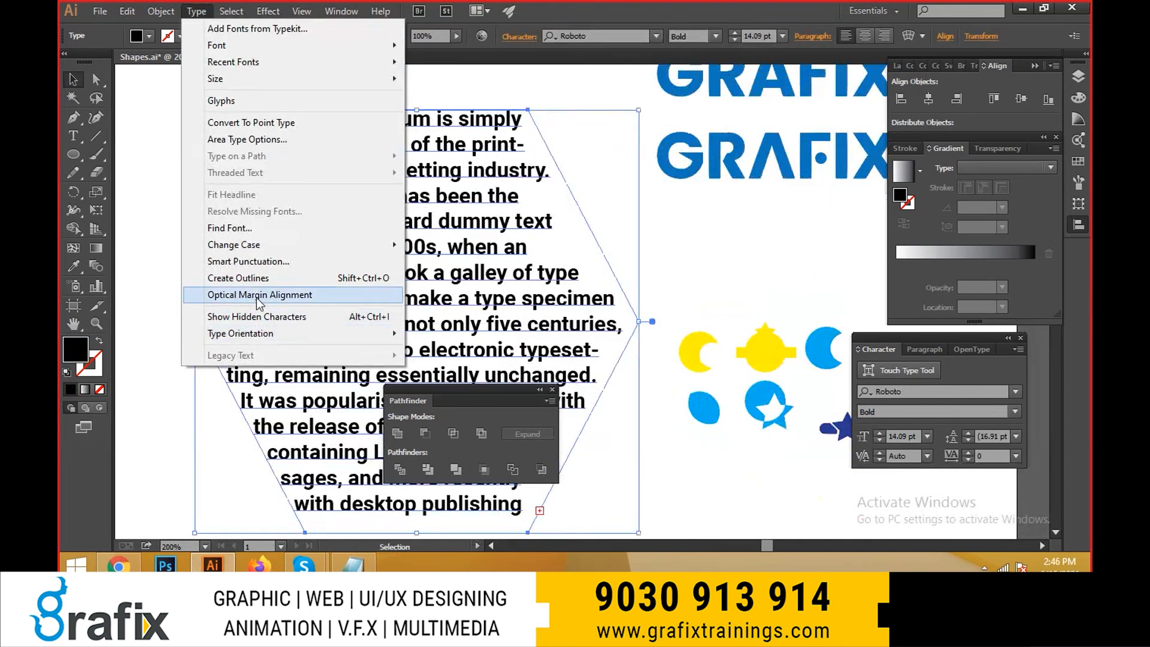
pyautogui.click(201, 458)
pyautogui.scroll(3, 237, 370)
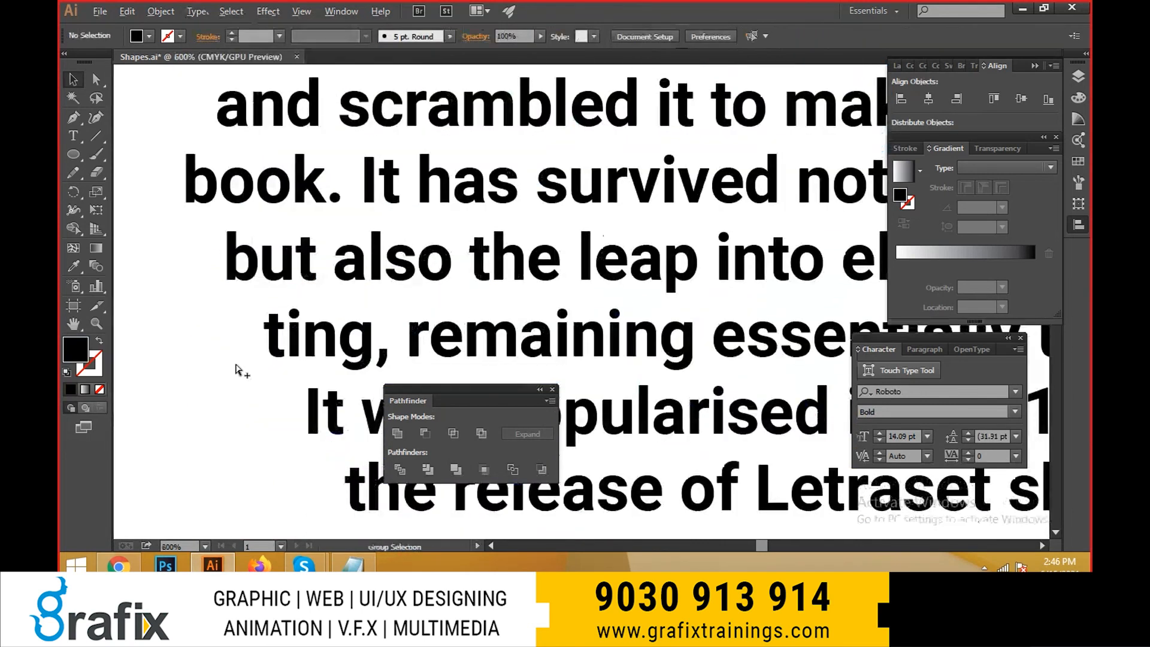
pyautogui.click(238, 369)
pyautogui.scroll(-1, 237, 369)
pyautogui.scroll(2, 222, 364)
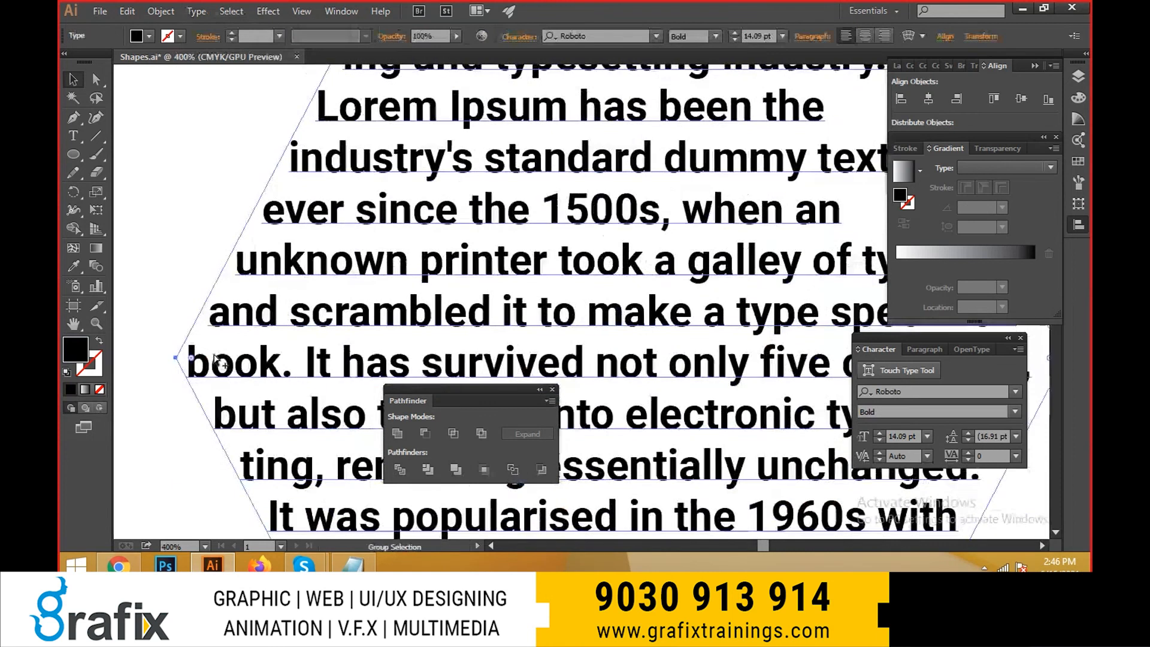
pyautogui.scroll(1, 174, 374)
pyautogui.scroll(1, 177, 376)
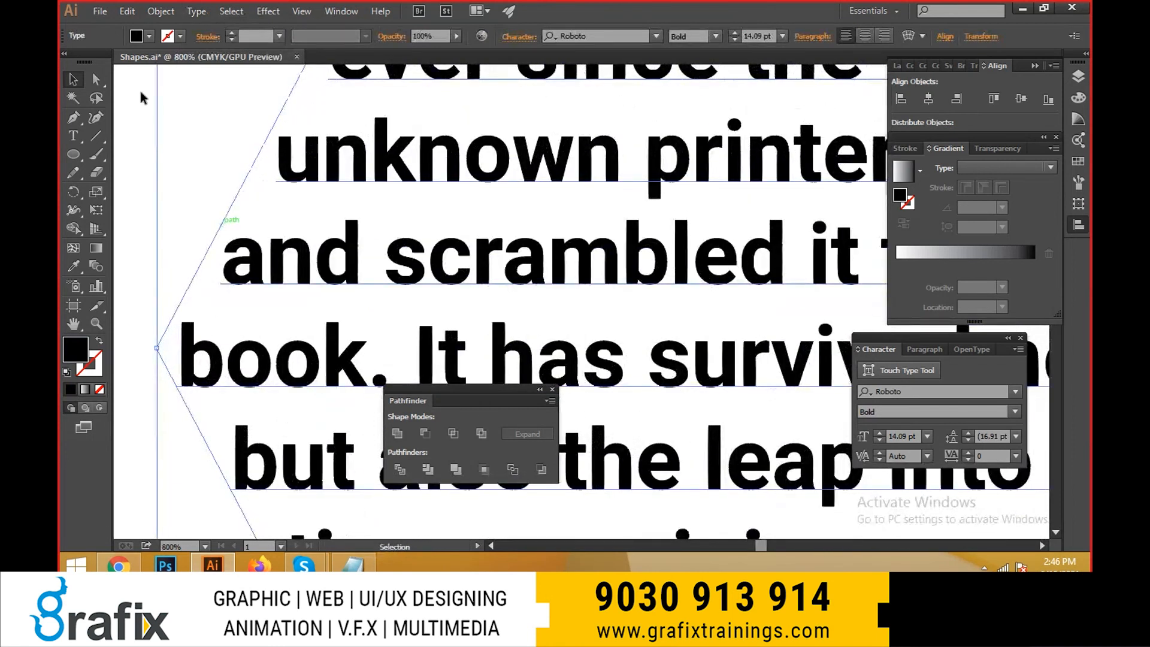
pyautogui.click(203, 18)
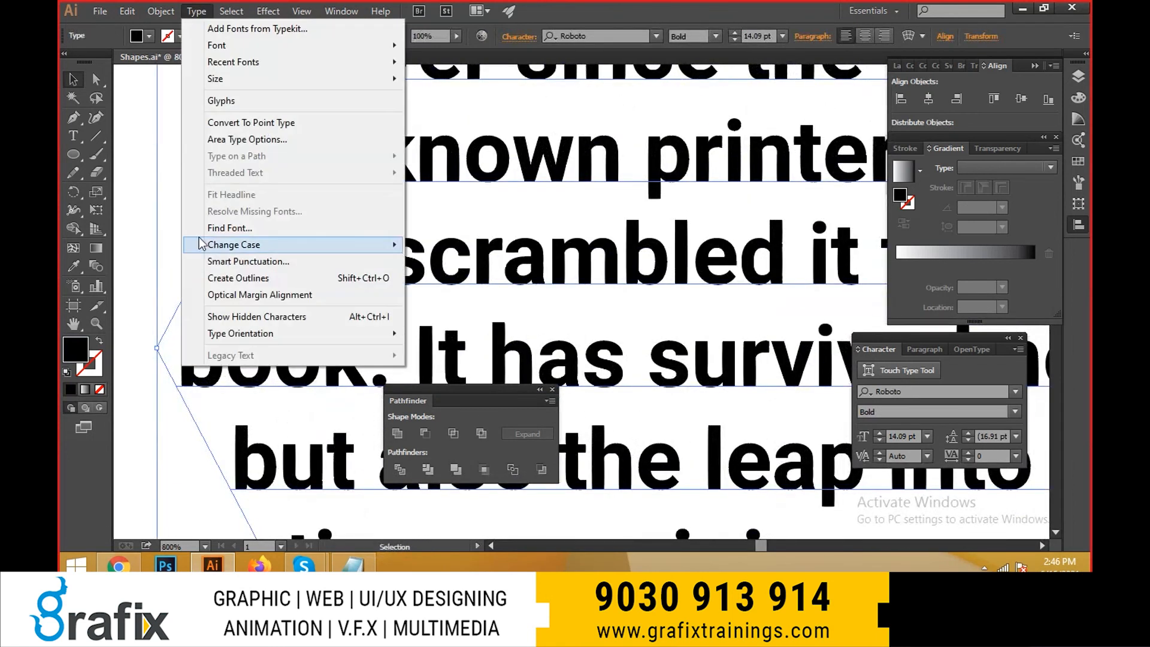
pyautogui.click(270, 296)
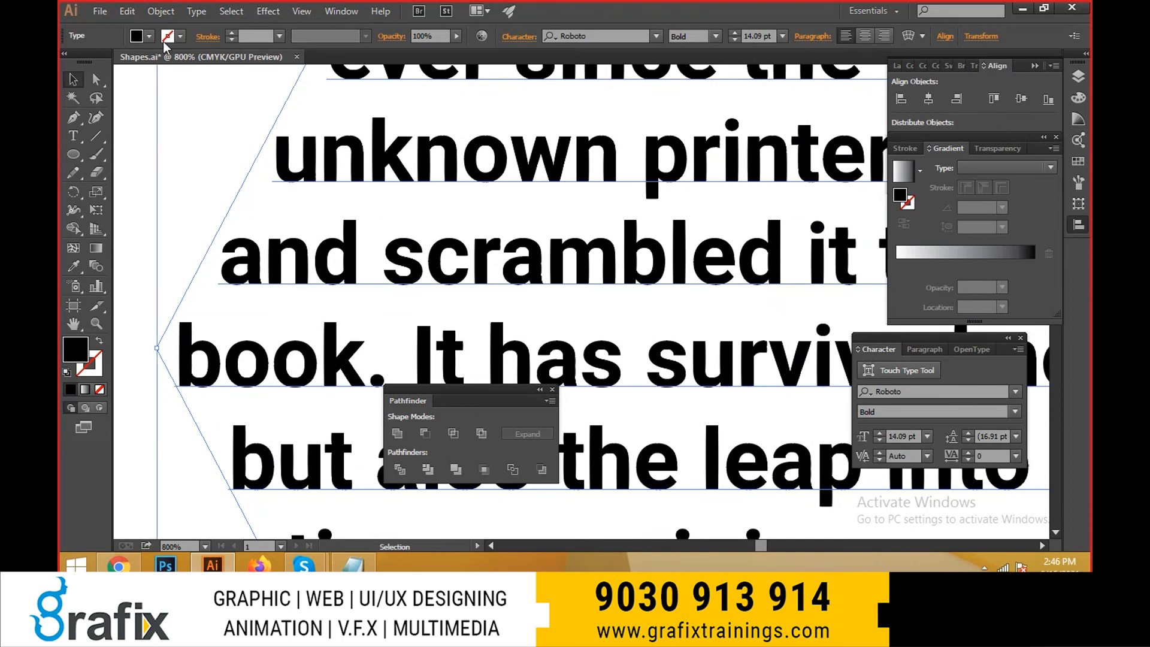
# - Show the hidden characters in the hexagon text
pyautogui.click(197, 12)
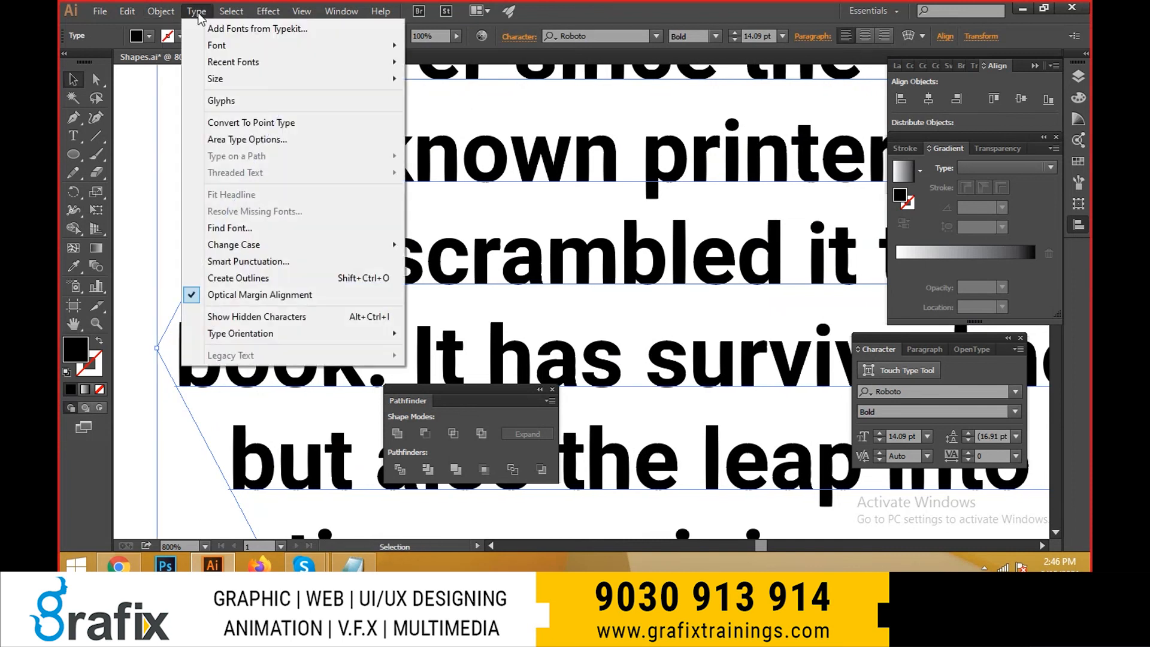
pyautogui.click(262, 324)
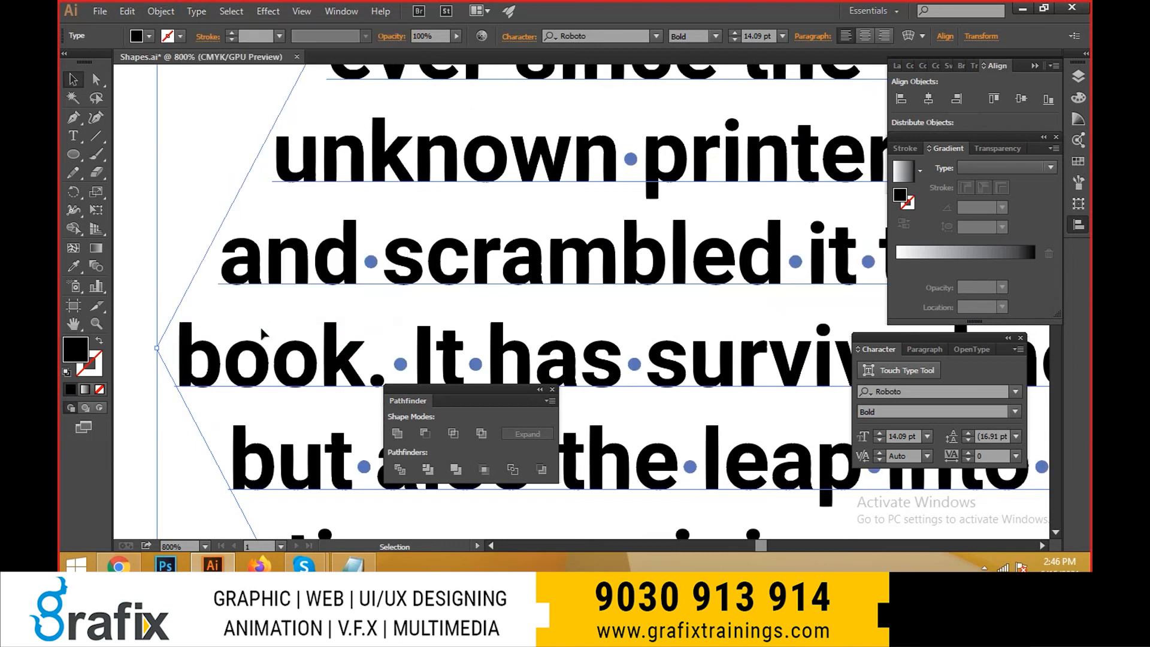
pyautogui.scroll(-1, 302, 240)
pyautogui.scroll(-5, 299, 248)
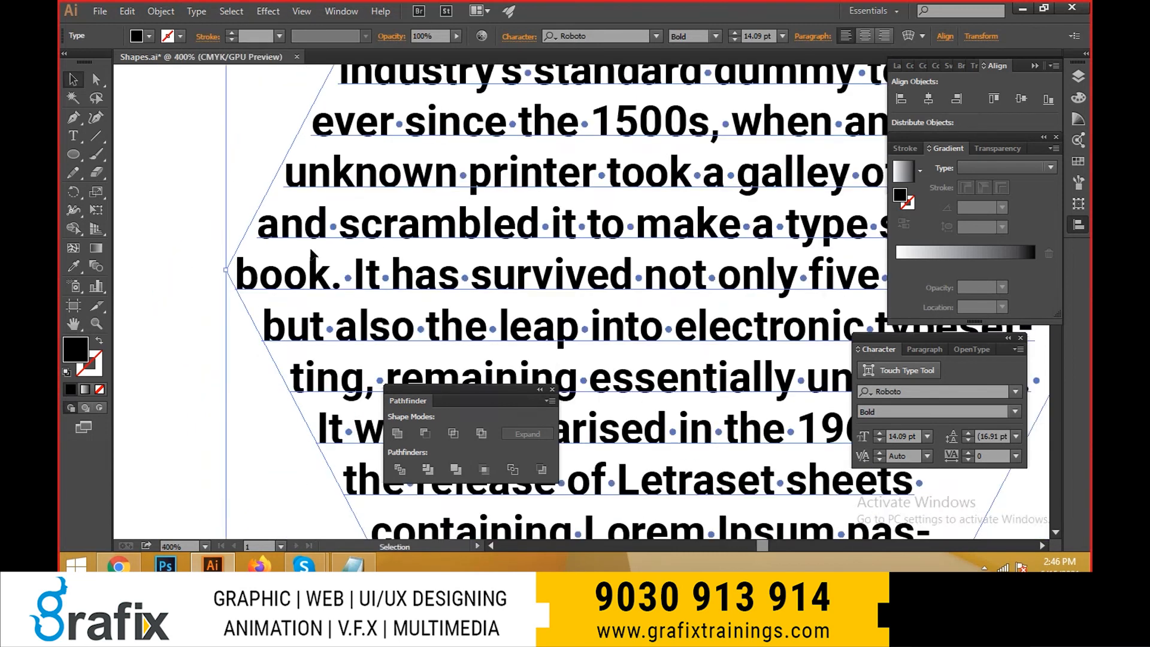
pyautogui.moveTo(417, 236); pyautogui.dragTo(412, 250)
pyautogui.scroll(3, 463, 192)
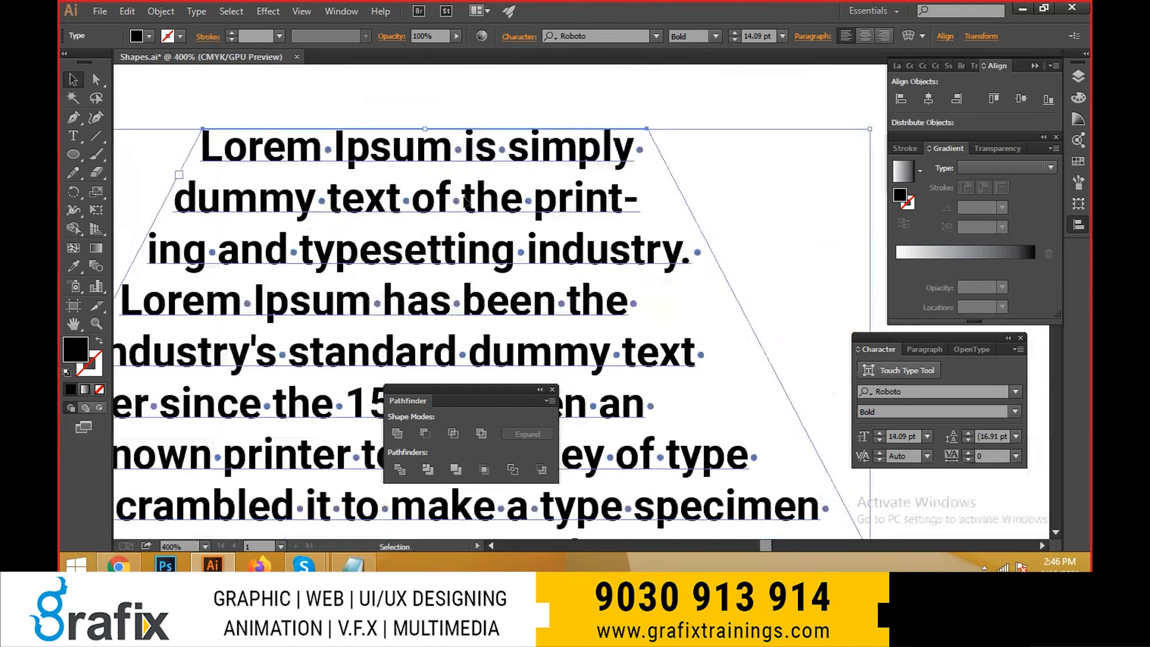
# - Add an extra space before "the" and "typesetting", and extra spaces with a paragraph break after "Lorem Ipsum has"
pyautogui.doubleClick(467, 202)
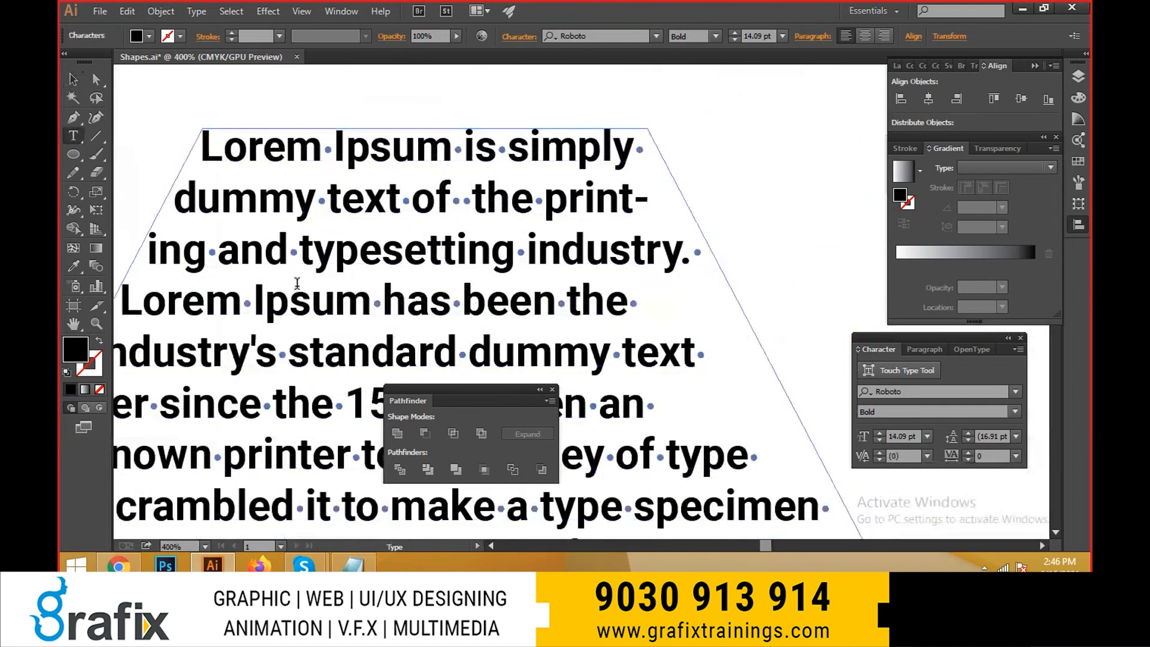
pyautogui.click(448, 308)
pyautogui.press('Return')
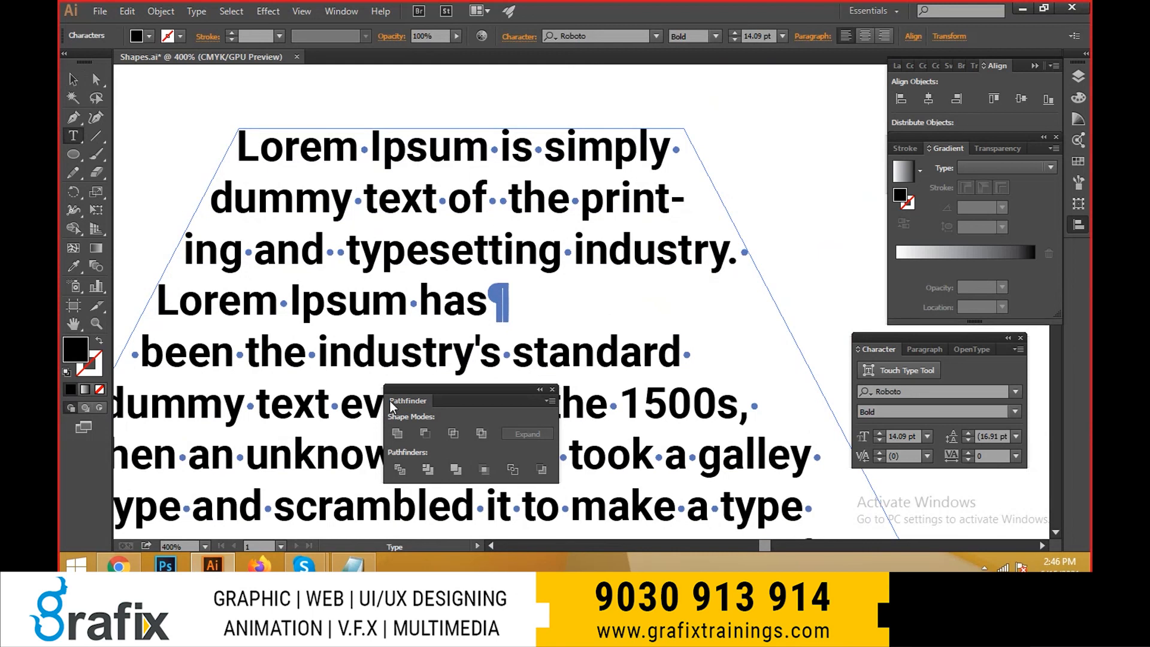
pyautogui.press('Escape')
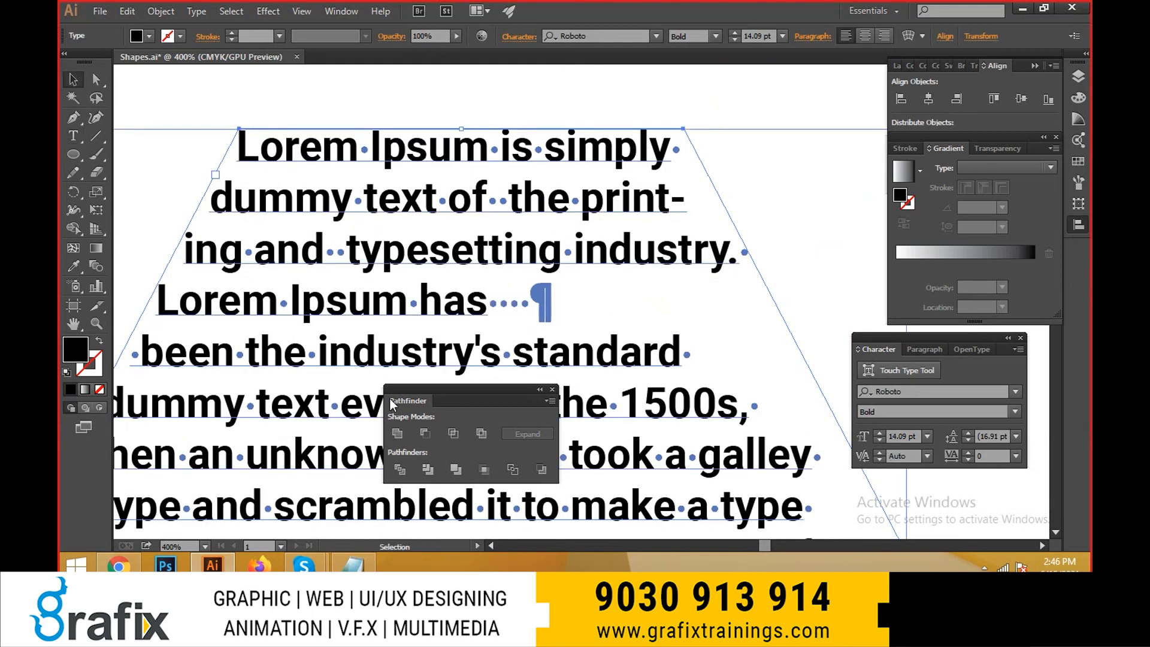
pyautogui.moveTo(297, 326); pyautogui.dragTo(278, 193)
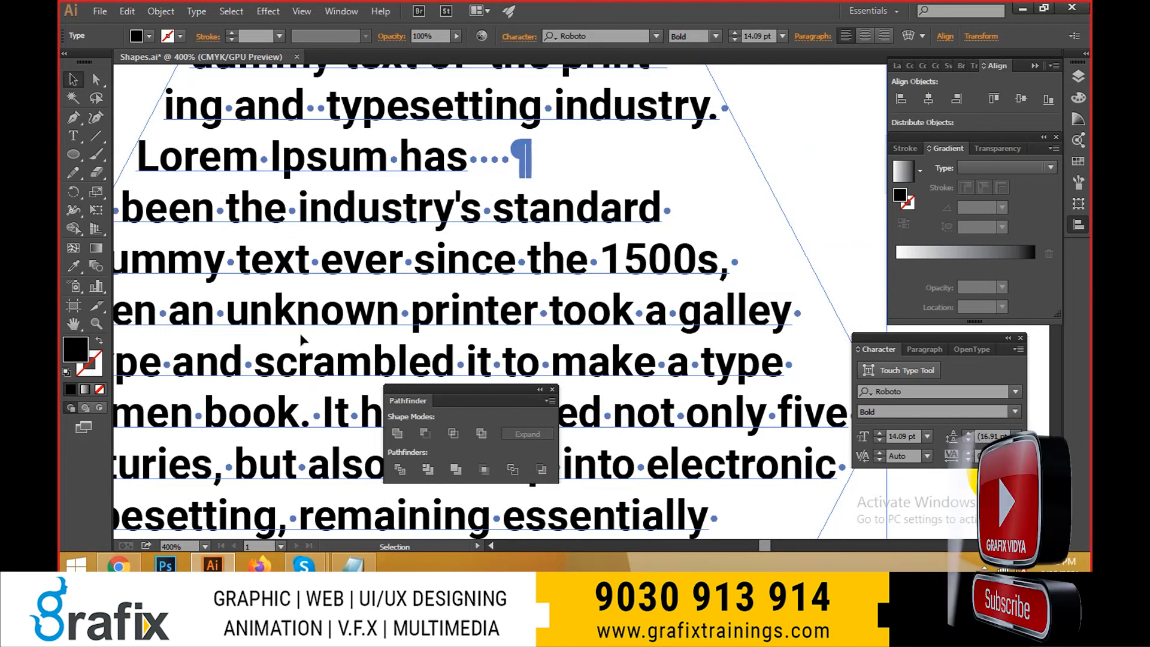
pyautogui.scroll(3, 337, 244)
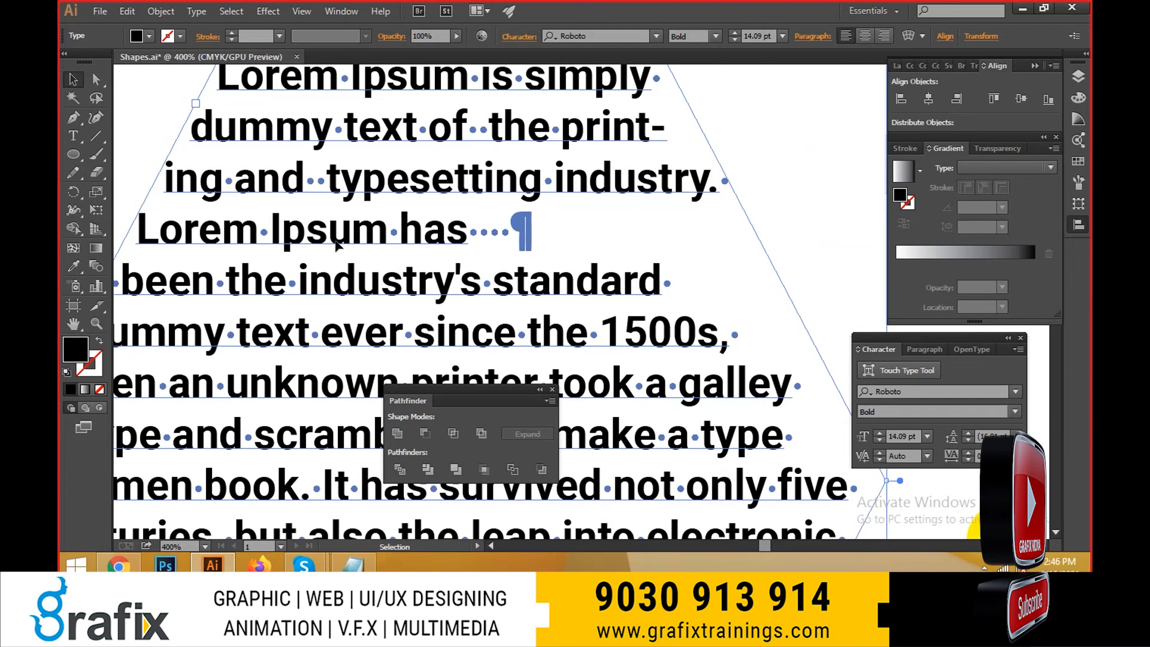
# - Remove the extra spaces before "typesetting" and before "the" in the opening lines of the hexagon text
pyautogui.doubleClick(315, 179)
pyautogui.press('BackSpace')
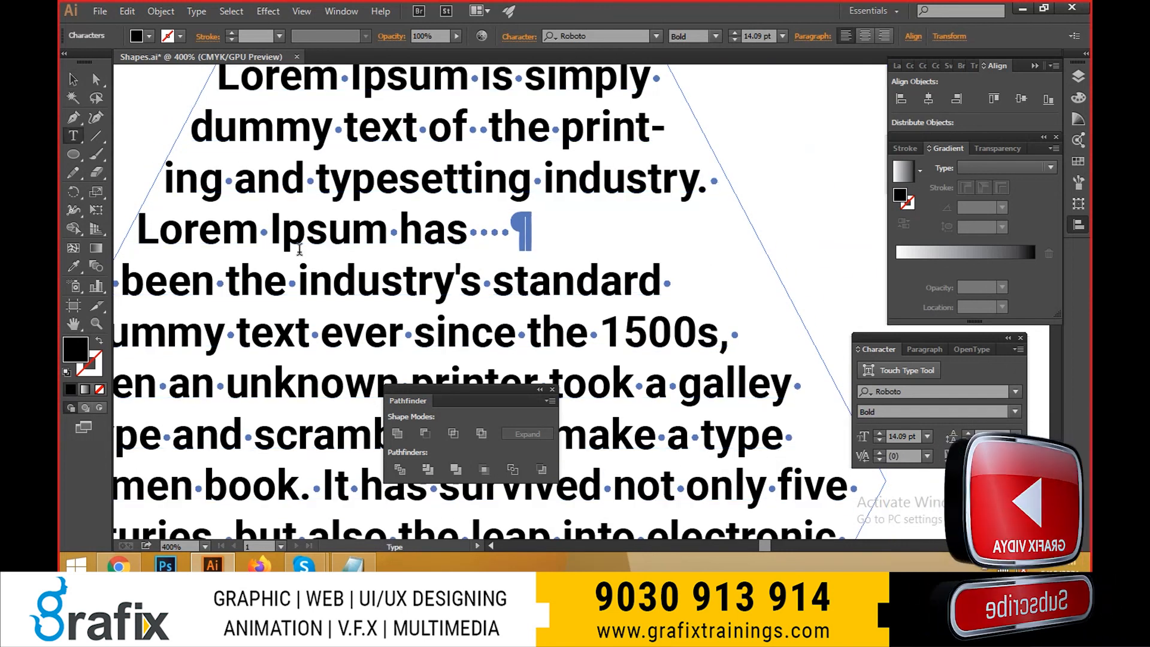
pyautogui.scroll(2, 299, 248)
pyautogui.click(489, 172)
pyautogui.press('BackSpace')
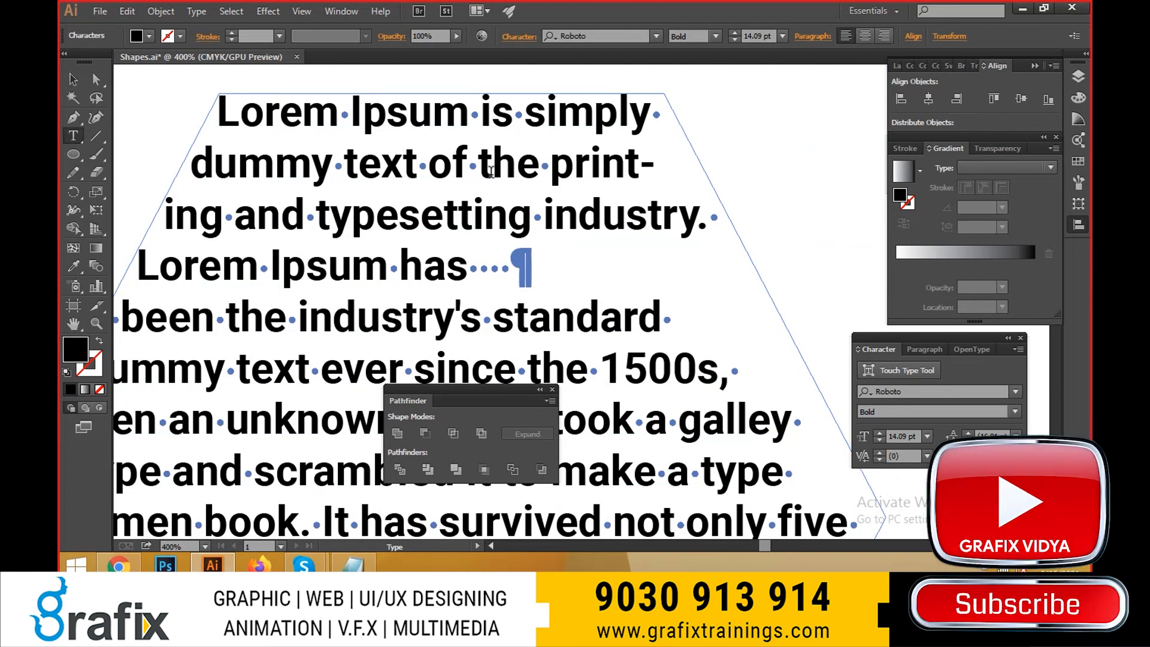
# - Delete the extra spaces and the paragraph break after "Lorem Ipsum has", and leave text editing
pyautogui.hotkey('ctrl', 'a')
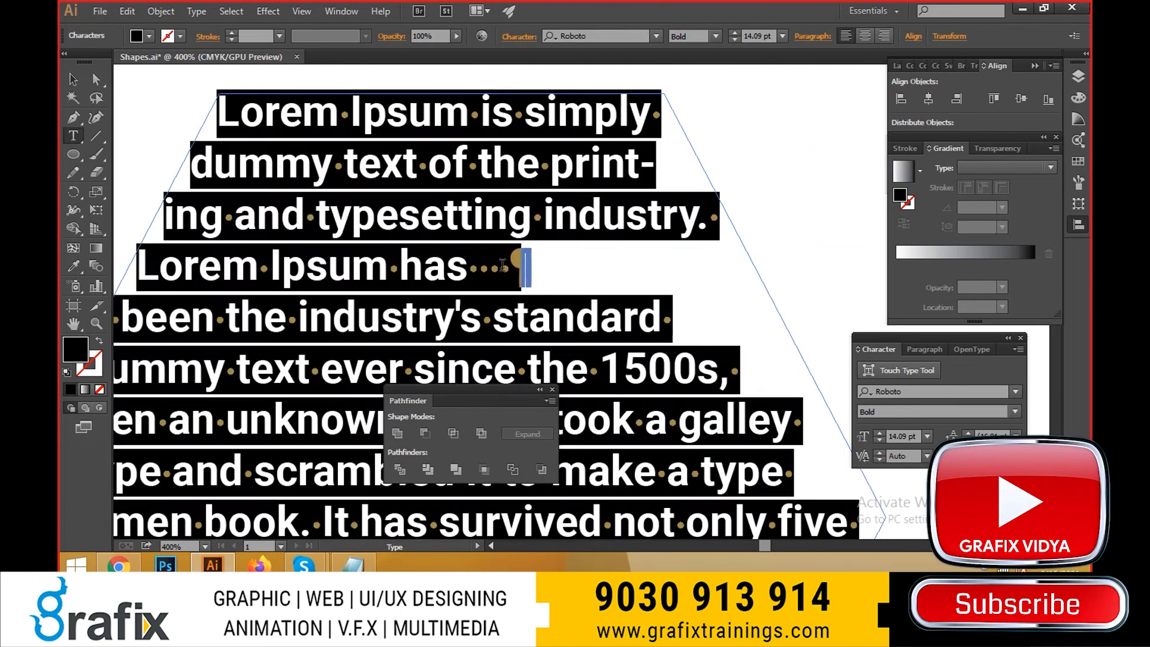
pyautogui.click(502, 264)
pyautogui.moveTo(510, 267); pyautogui.dragTo(482, 266)
pyautogui.press('BackSpace')
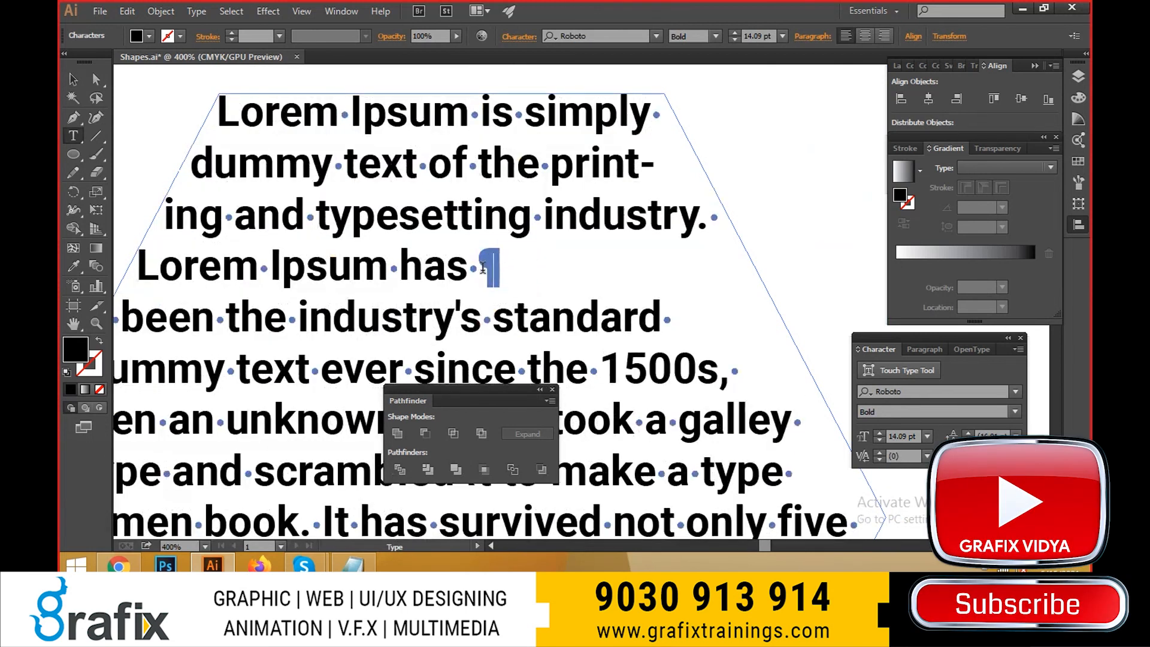
pyautogui.press('BackSpace')
pyautogui.press('Delete')
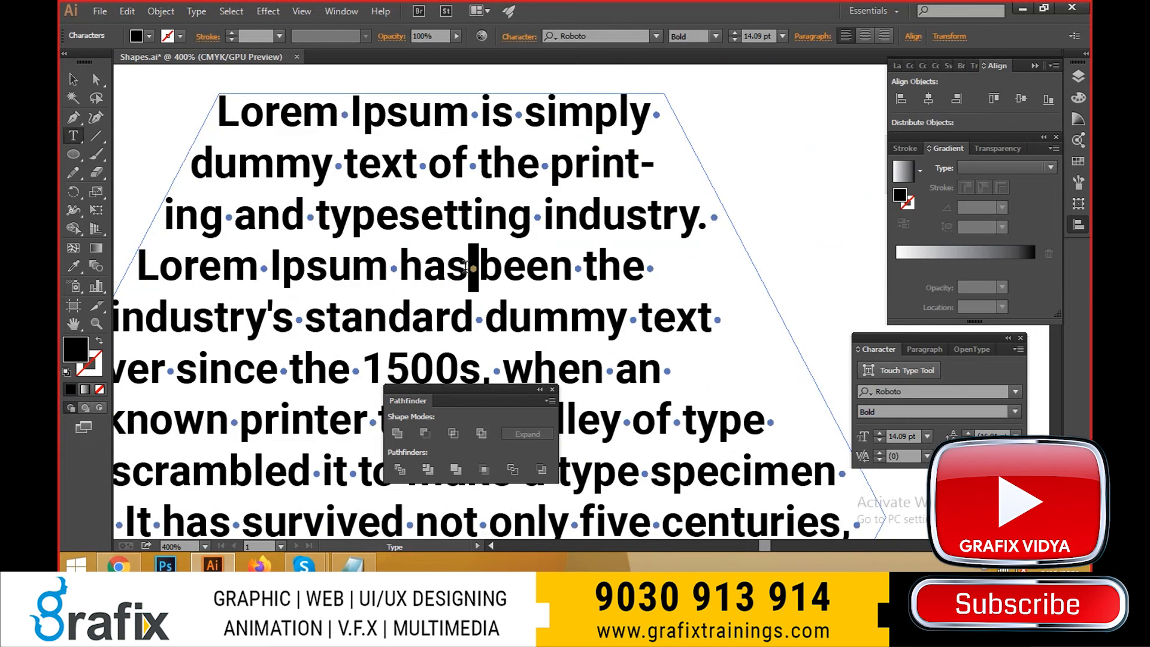
pyautogui.press('Escape')
# - Turn off the display of hidden characters and fit the artboard in view
pyautogui.click(197, 11)
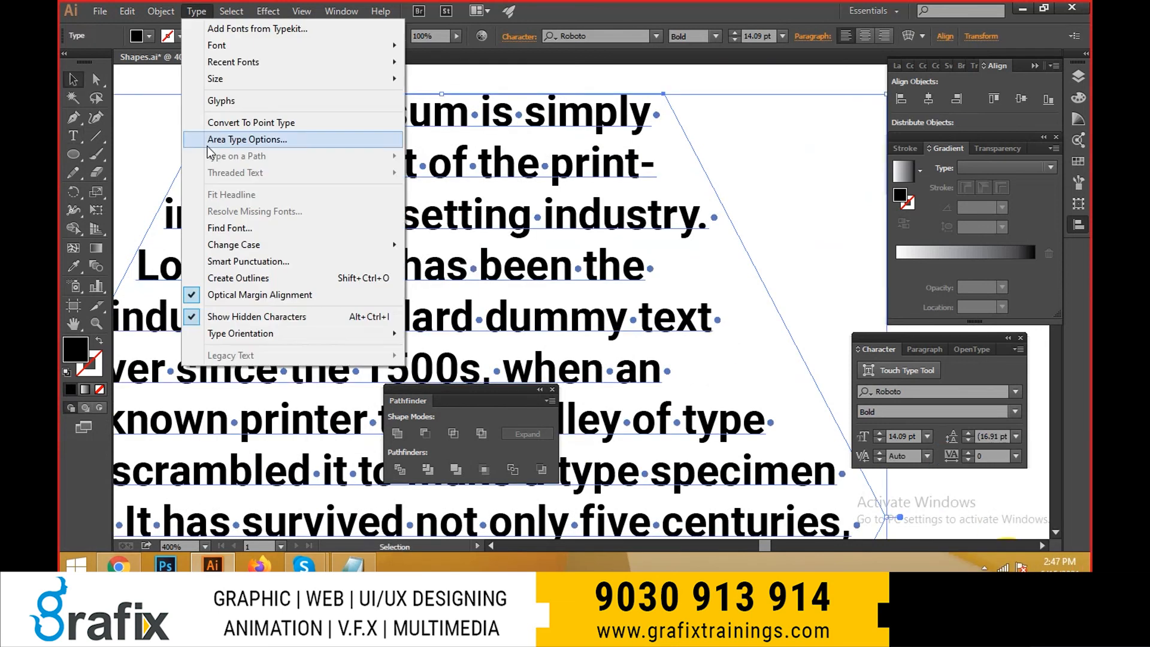
pyautogui.click(242, 315)
pyautogui.hotkey('ctrl', '0')
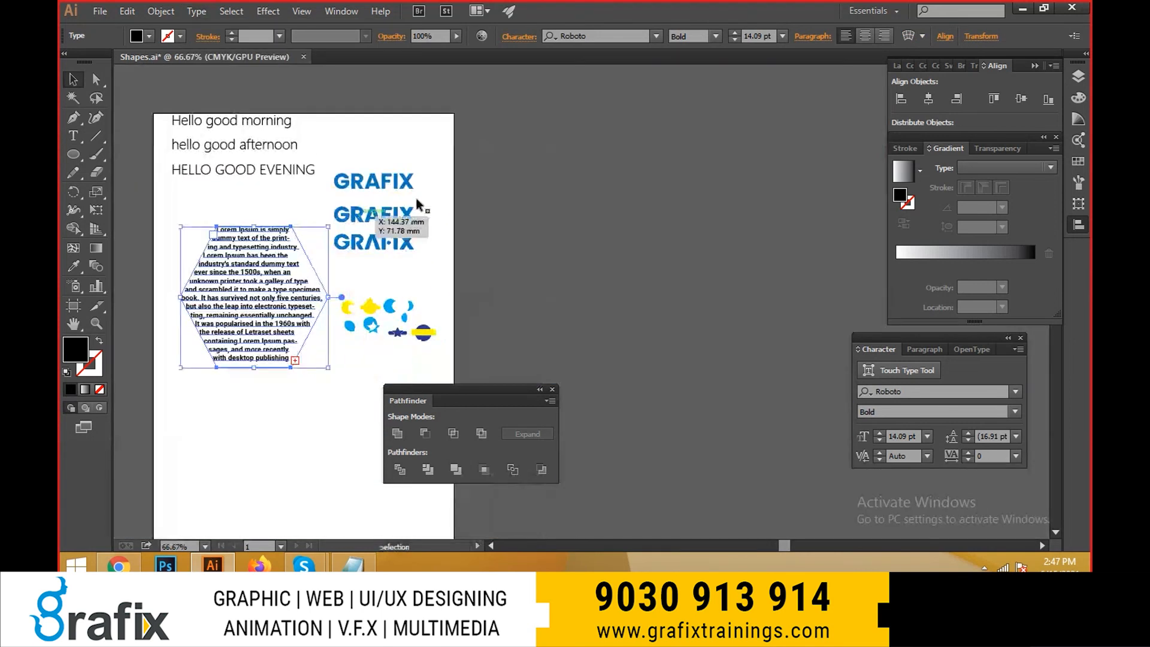
# - Duplicate the uppermost GRAFIX wordmark straight above the original
pyautogui.scroll(2, 417, 200)
pyautogui.click(329, 200)
pyautogui.moveTo(329, 199); pyautogui.dragTo(344, 235)
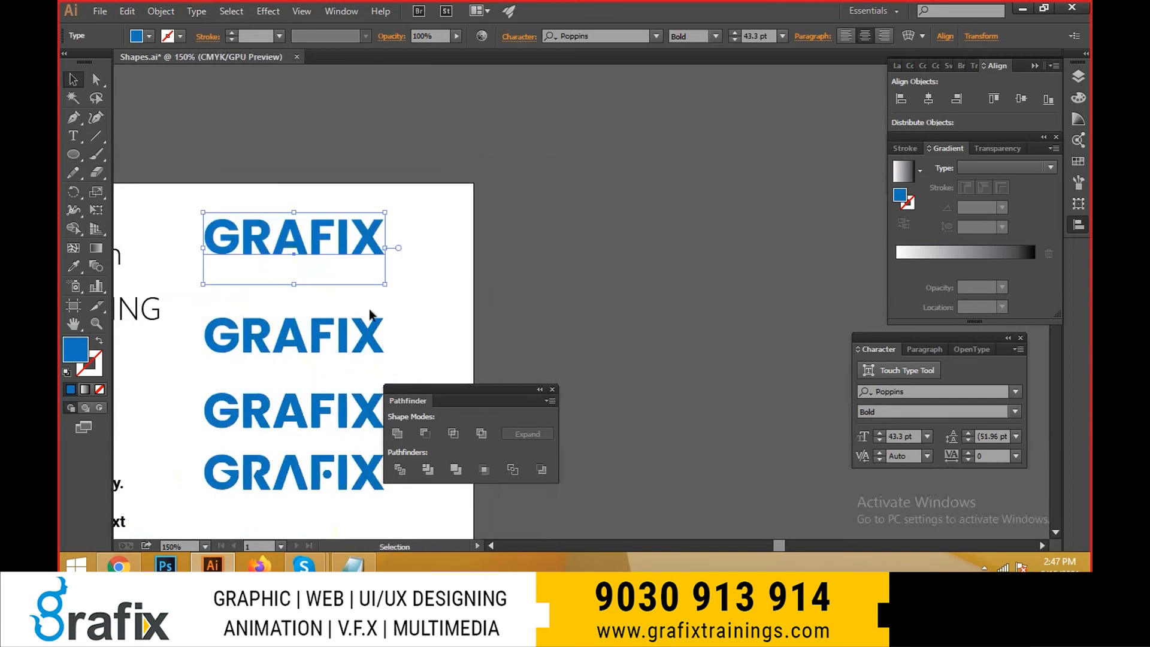
pyautogui.moveTo(371, 314); pyautogui.dragTo(330, 292)
# - Change the copied wordmark's type orientation to vertical, place it beside the horizontal wordmarks near the artboard's right edge, and deselect
pyautogui.click(197, 11)
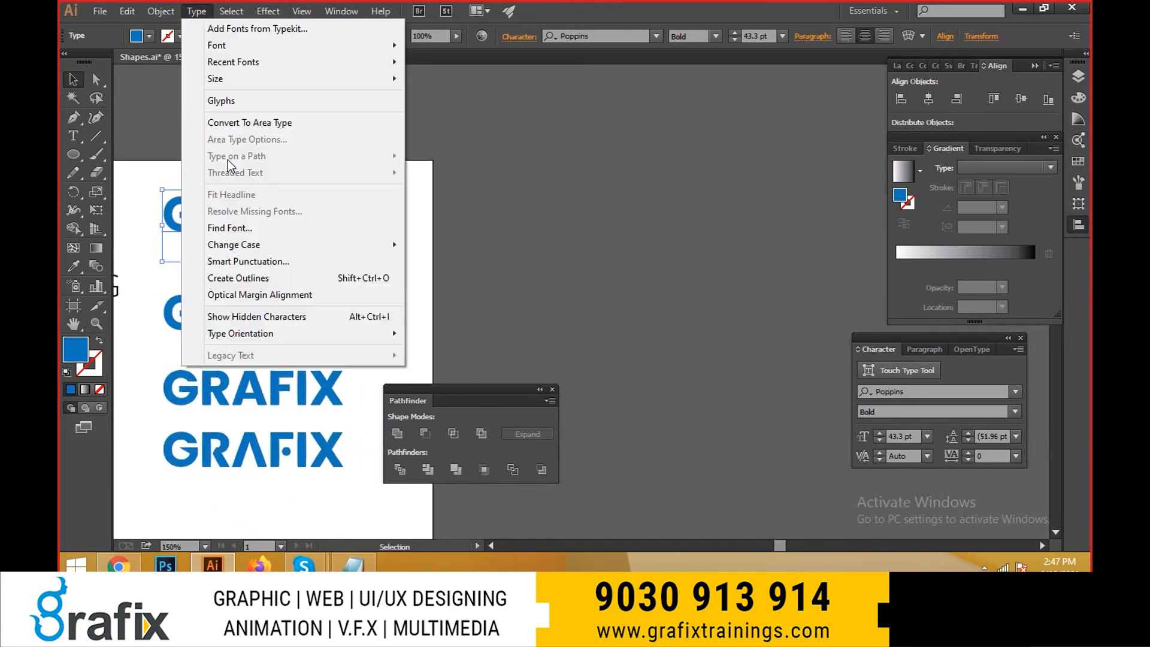
pyautogui.moveTo(287, 333)
pyautogui.click(491, 353)
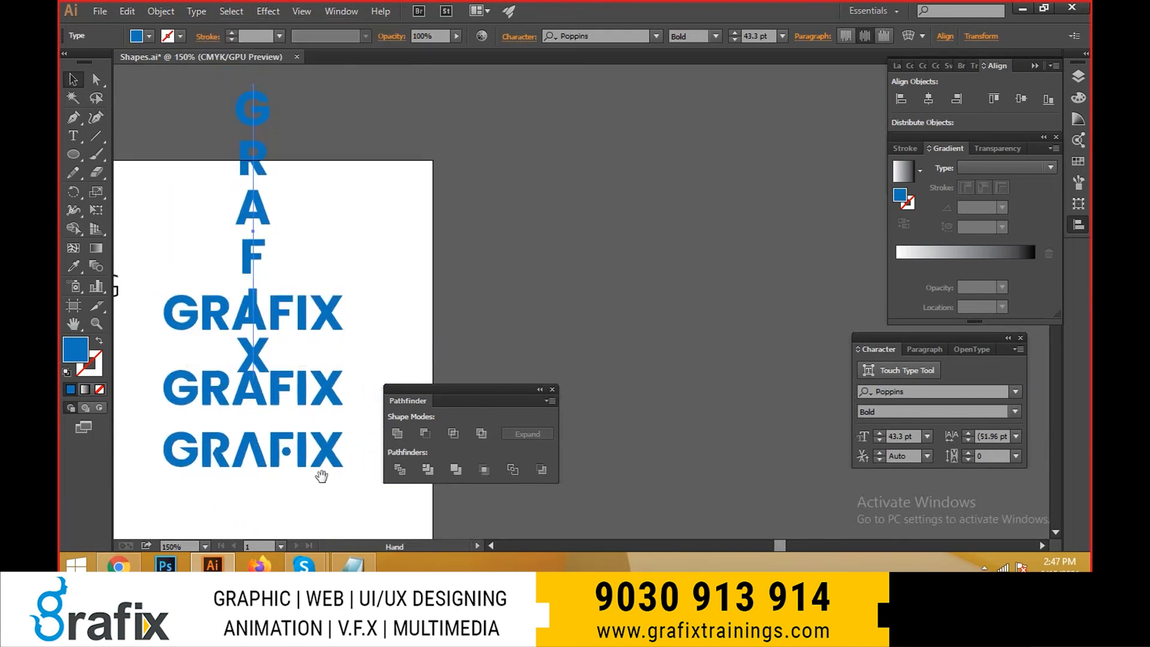
pyautogui.moveTo(292, 320); pyautogui.dragTo(227, 179)
pyautogui.moveTo(183, 108); pyautogui.dragTo(331, 222)
pyautogui.click(501, 333)
# - Switch to full-screen mode with the panels hidden, move the vertical GRAFIX text slightly up, and restore the panels
pyautogui.press('Tab')
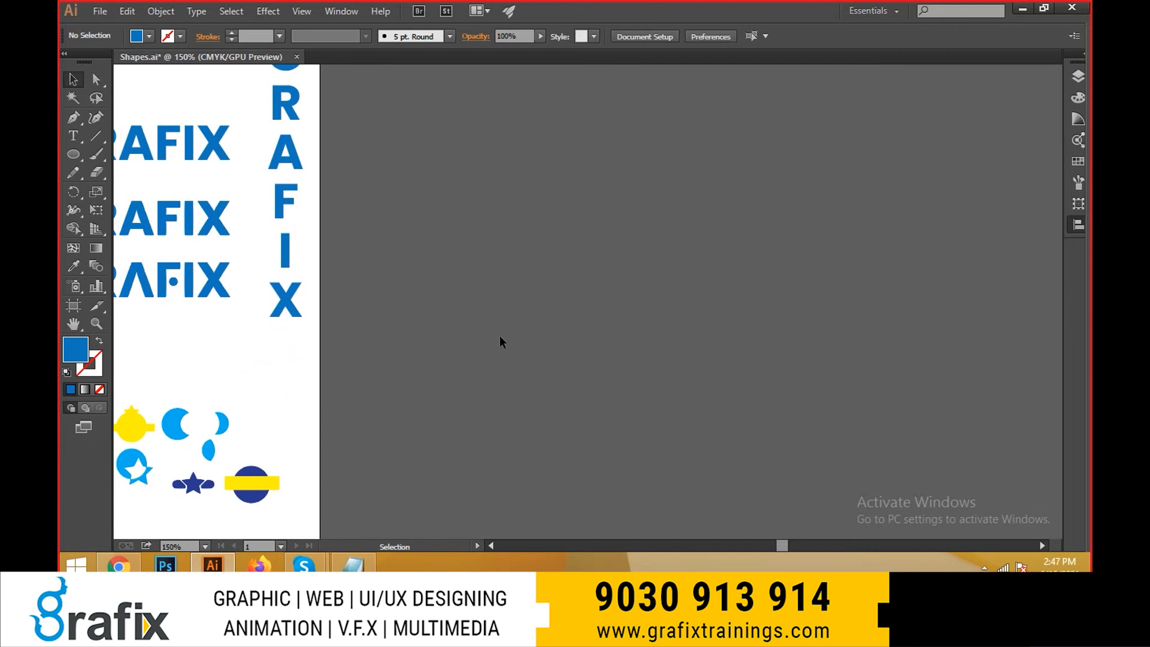
pyautogui.press('f')
pyautogui.moveTo(448, 252); pyautogui.dragTo(489, 378)
pyautogui.moveTo(323, 178); pyautogui.dragTo(323, 170)
pyautogui.click(491, 236)
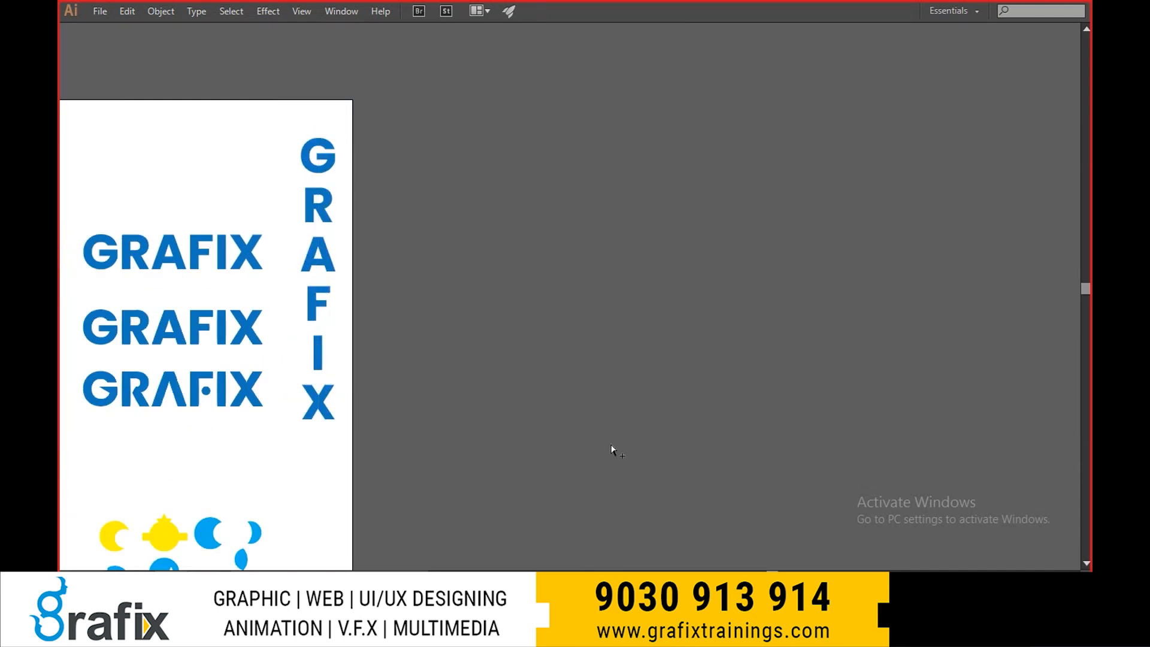
pyautogui.press('Tab')
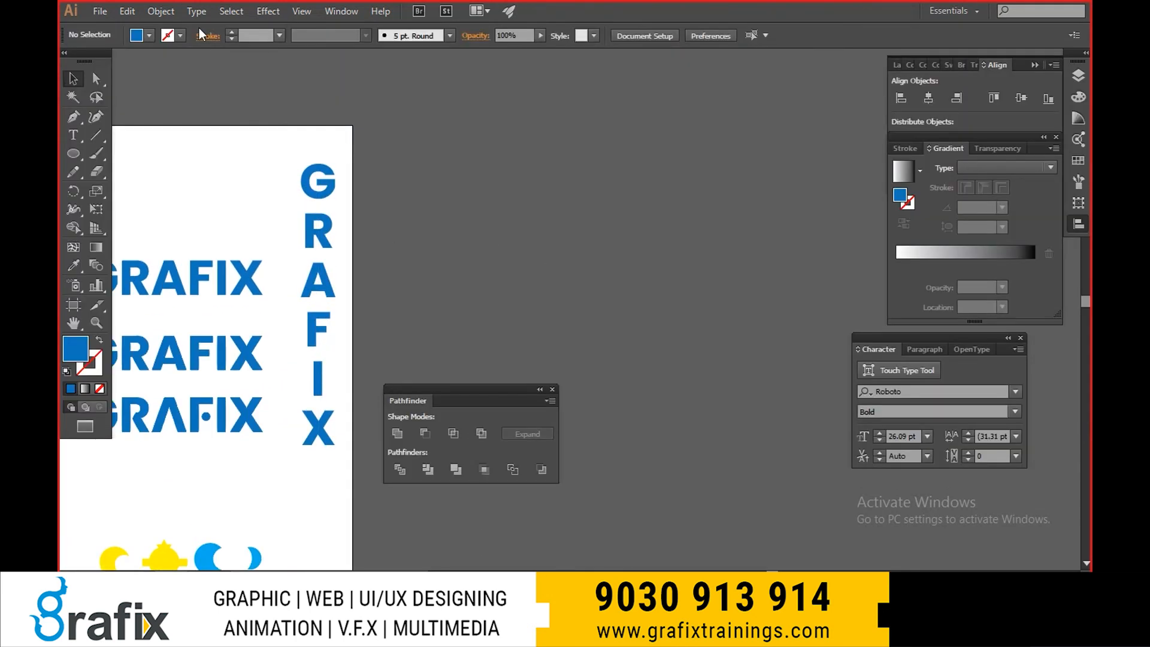
# - Select all objects in the document, try moving them off the artboard, undo the move, and deselect everything
pyautogui.click(197, 11)
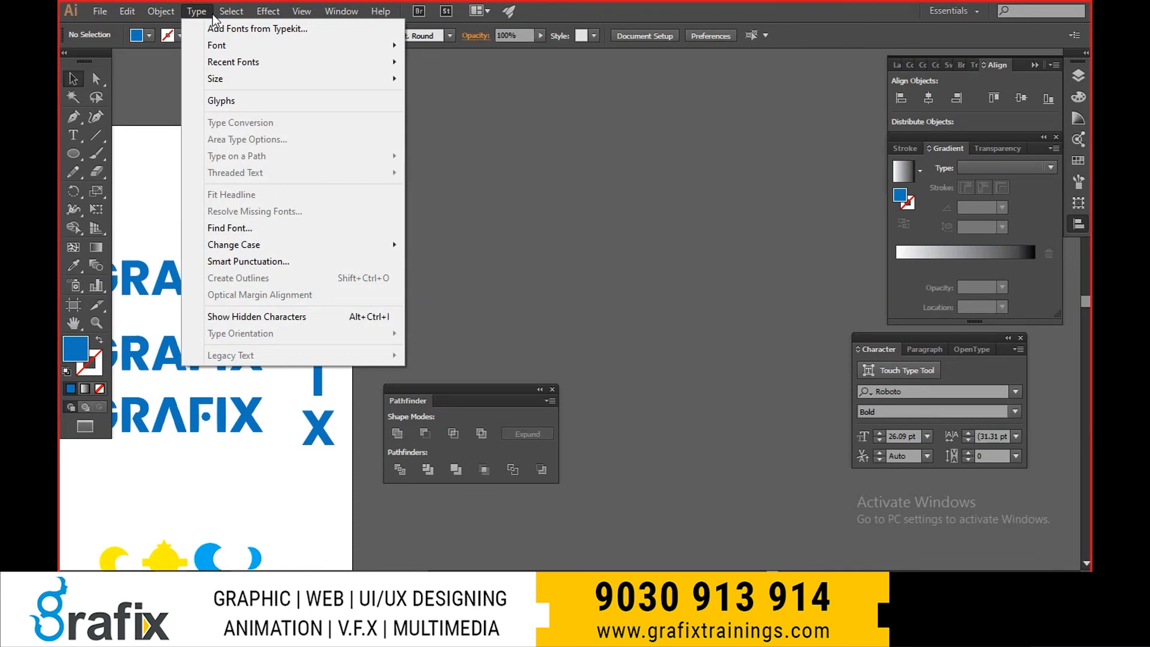
pyautogui.moveTo(230, 15)
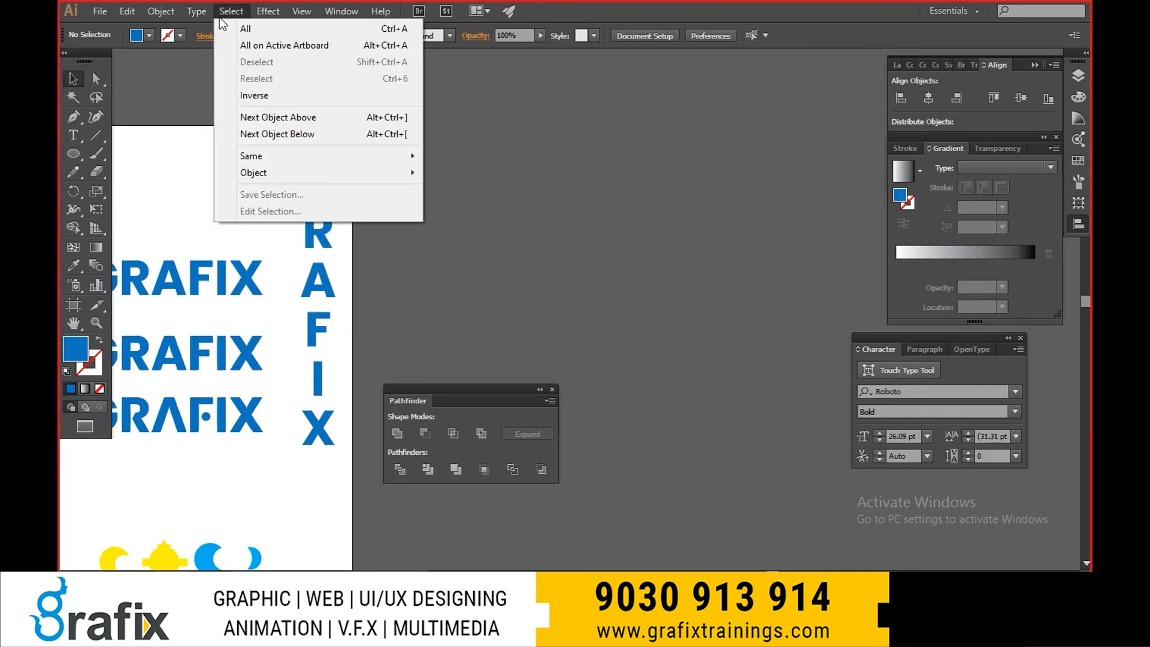
pyautogui.click(231, 27)
pyautogui.keyDown('alt'); pyautogui.scroll(-3, 539, 234); pyautogui.keyUp('alt')
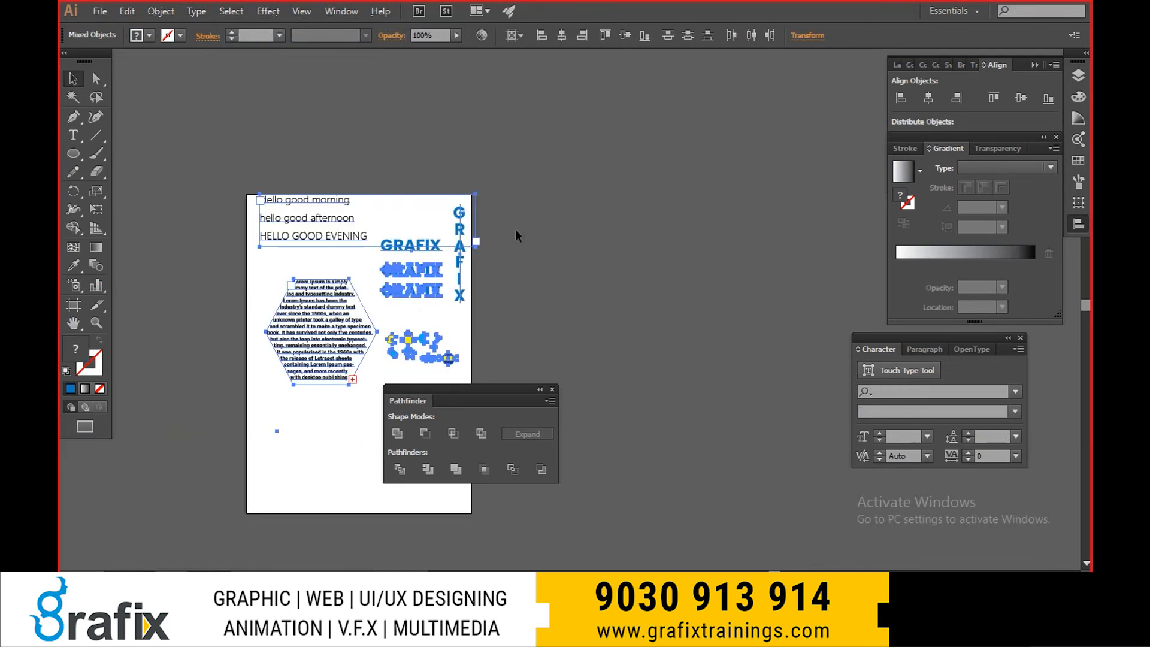
pyautogui.keyDown('alt'); pyautogui.scroll(2, 515, 234); pyautogui.keyUp('alt')
pyautogui.moveTo(476, 178); pyautogui.dragTo(667, 178)
pyautogui.hotkey('ctrl', 'z')
pyautogui.click(240, 15)
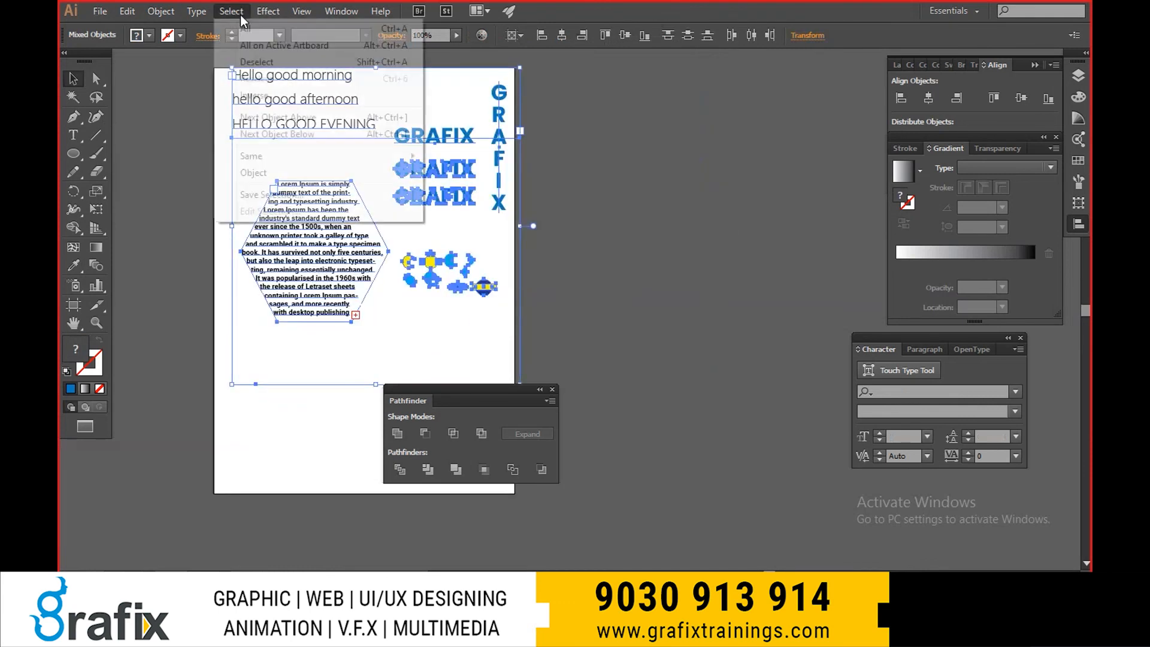
pyautogui.click(251, 62)
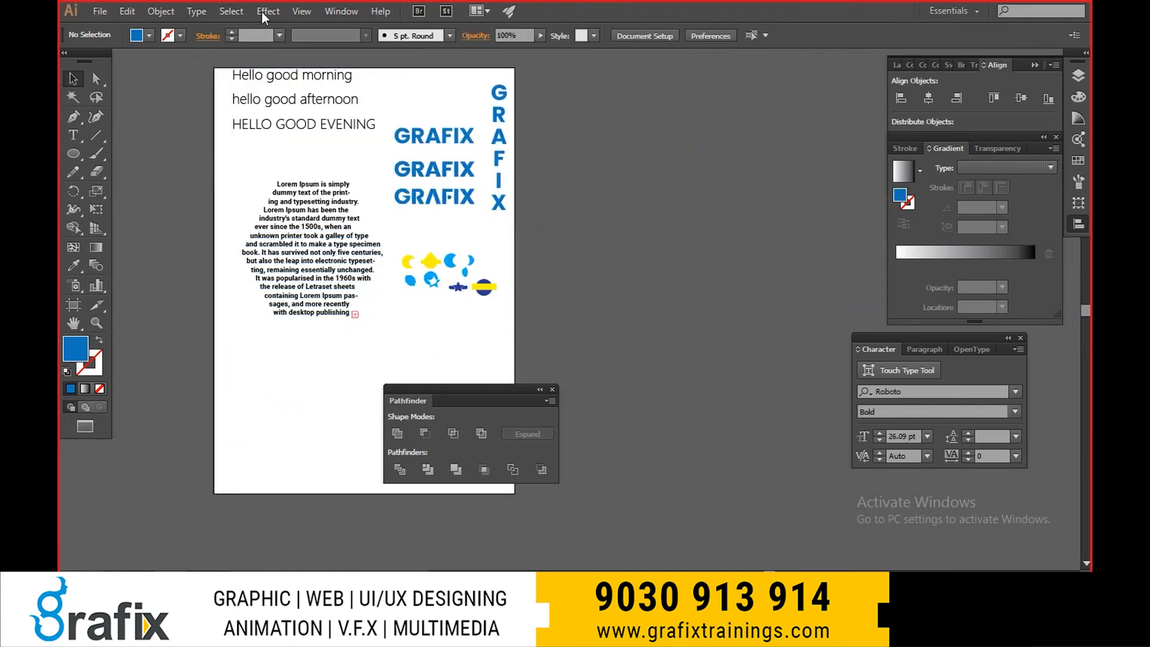
# - Select everything on the active artboard, try moving it sideways, undo the move, and deselect
pyautogui.click(231, 11)
pyautogui.click(274, 41)
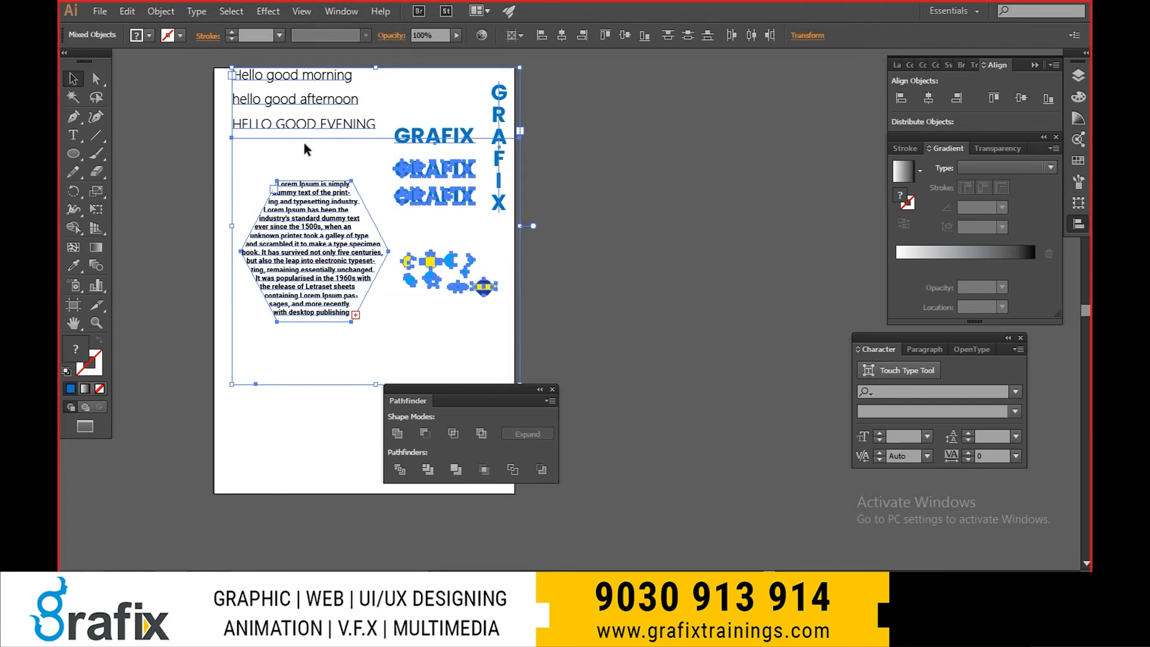
pyautogui.moveTo(315, 223); pyautogui.dragTo(559, 206)
pyautogui.hotkey('ctrl', 'z')
pyautogui.click(231, 11)
pyautogui.click(241, 62)
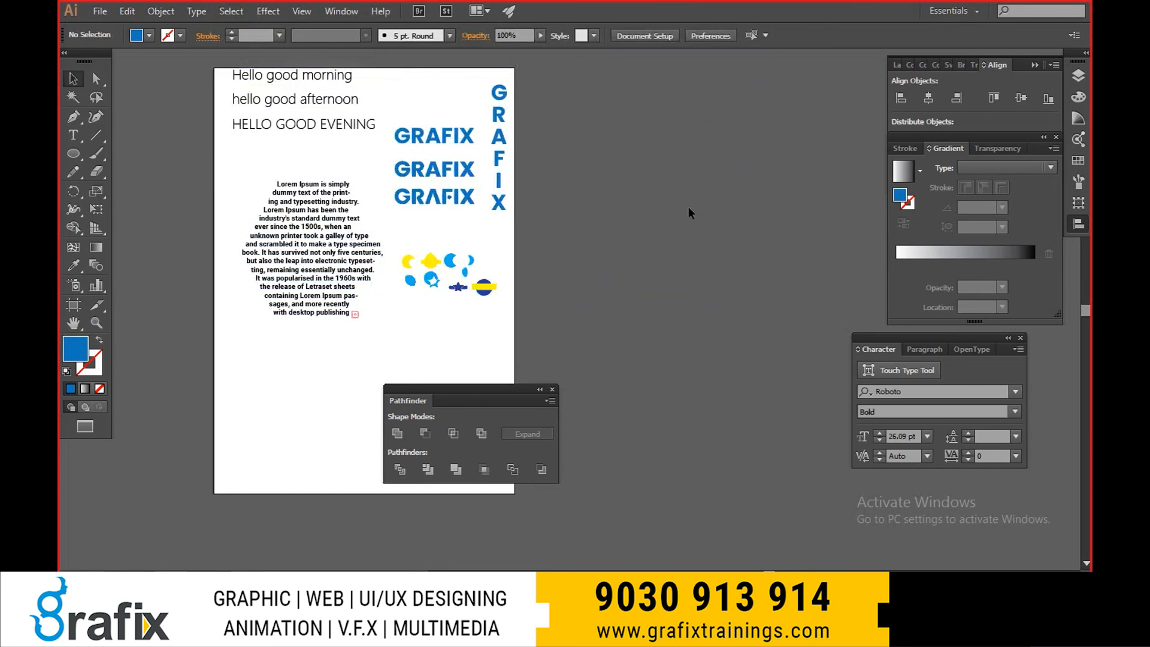
# - Switch to the illus-1 notes in Notepad, add blank lines below the "ctrl+A = select all" entry, and enter "ctrl+Shif"
pyautogui.hotkey('alt', 'Tab')
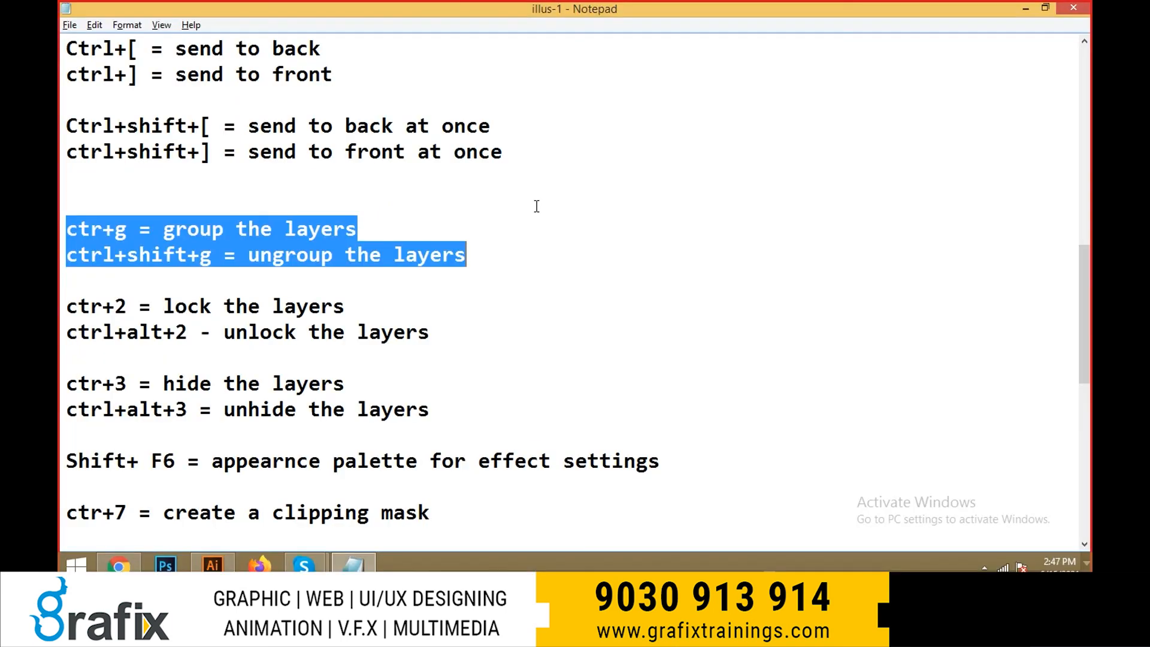
pyautogui.scroll(-6, 524, 330)
pyautogui.scroll(2, 418, 328)
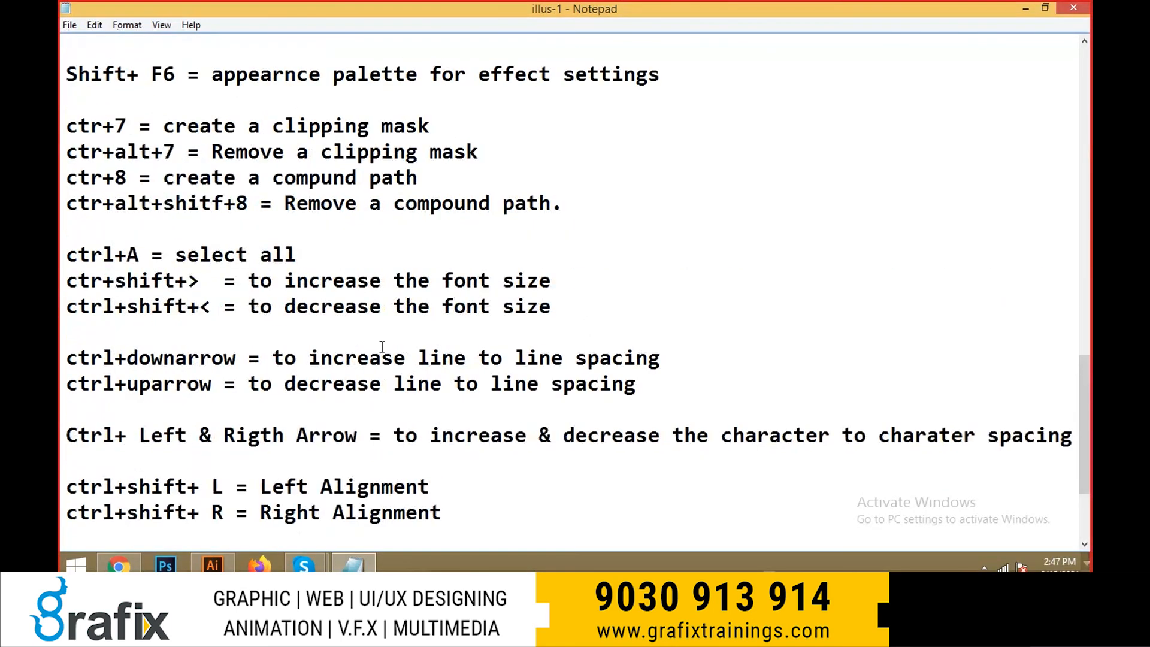
pyautogui.click(417, 247)
pyautogui.press('Return')
pyautogui.press('Return')
pyautogui.press('Return')
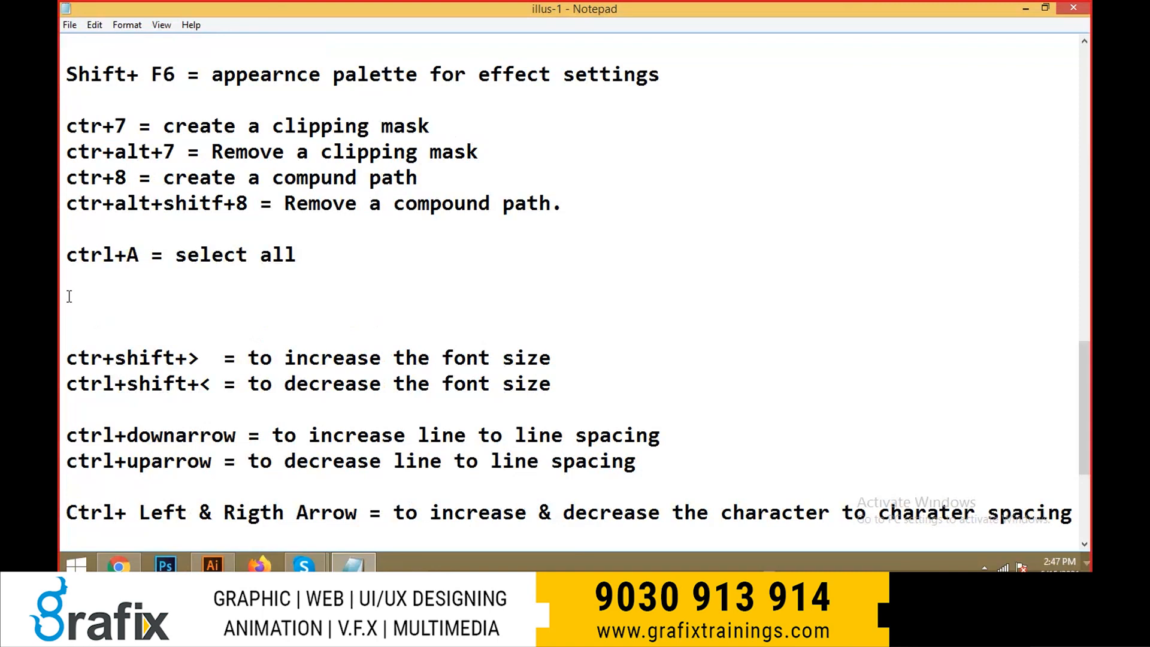
pyautogui.write('ctt')
pyautogui.write('l')
pyautogui.write('+Shif')
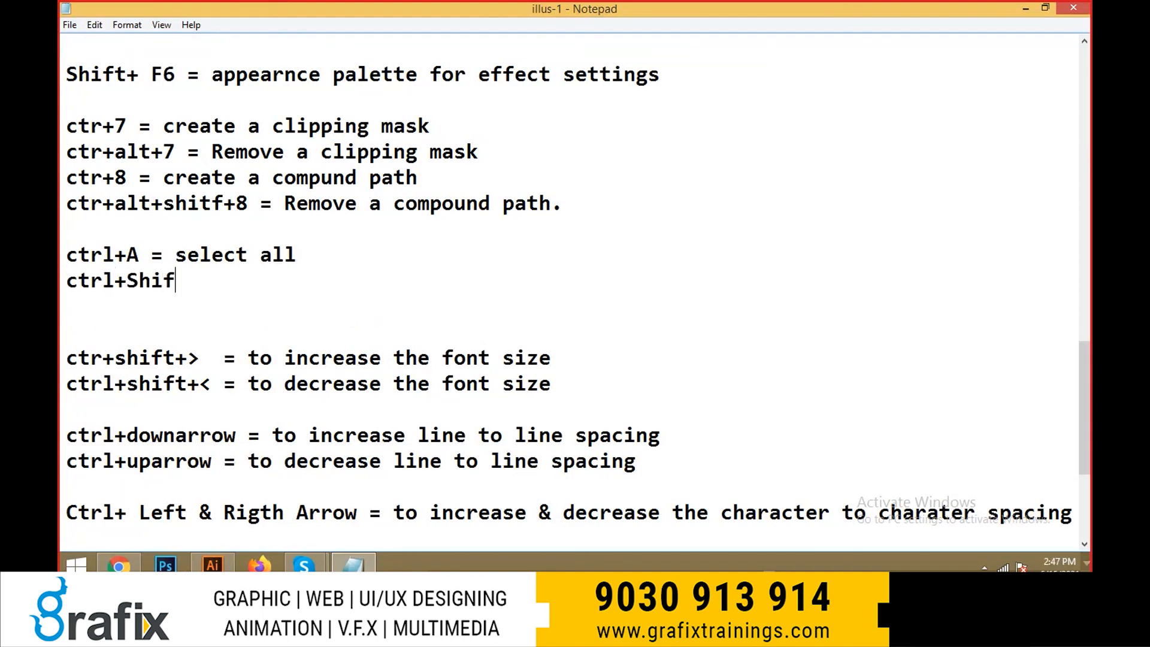
# - Test selecting all artwork and deselecting it in Illustrator, and return to the Notepad notes
pyautogui.hotkey('alt', 'Tab')
pyautogui.hotkey('ctrl', 'a')
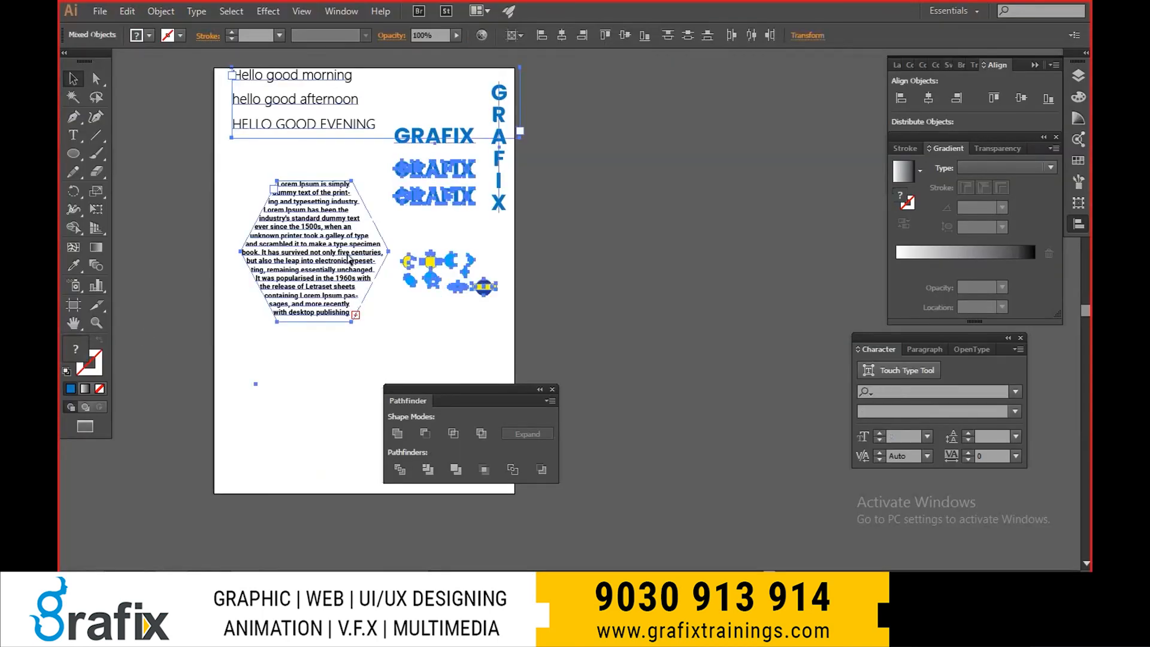
pyautogui.hotkey('ctrl', 'shift', 'a')
pyautogui.hotkey('alt', 'Tab')
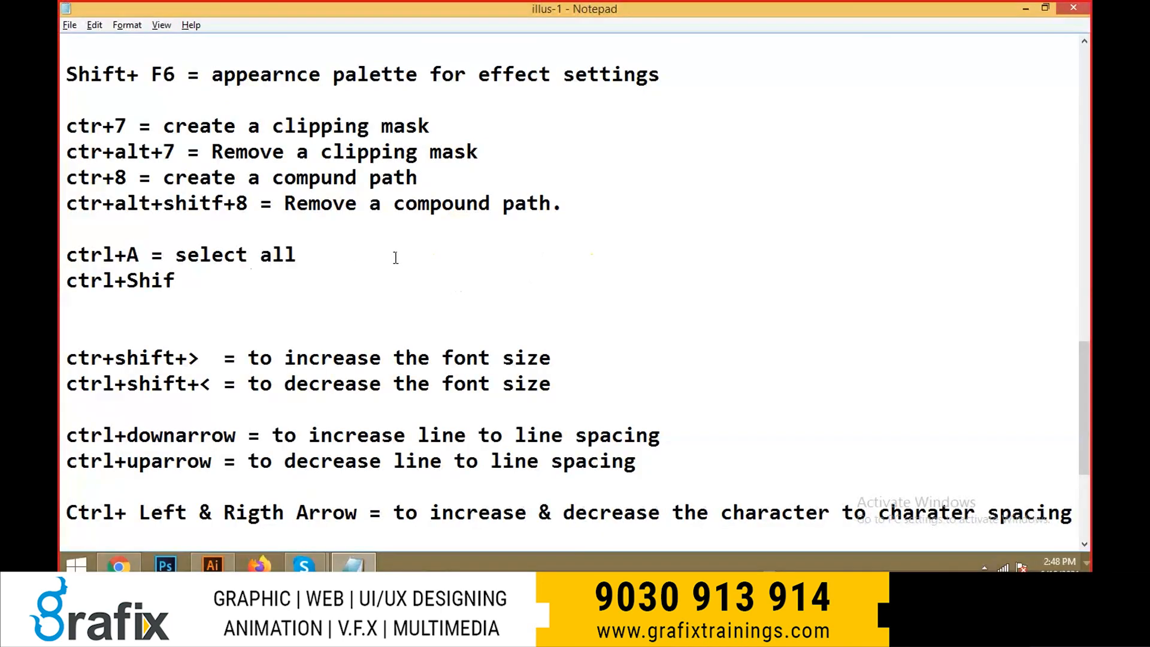
# - Complete the new shortcut note as "ctrl+Shift+A = deselect All"
pyautogui.write('ft')
pyautogui.press('BackSpace')
pyautogui.write('t+A = deselect All')
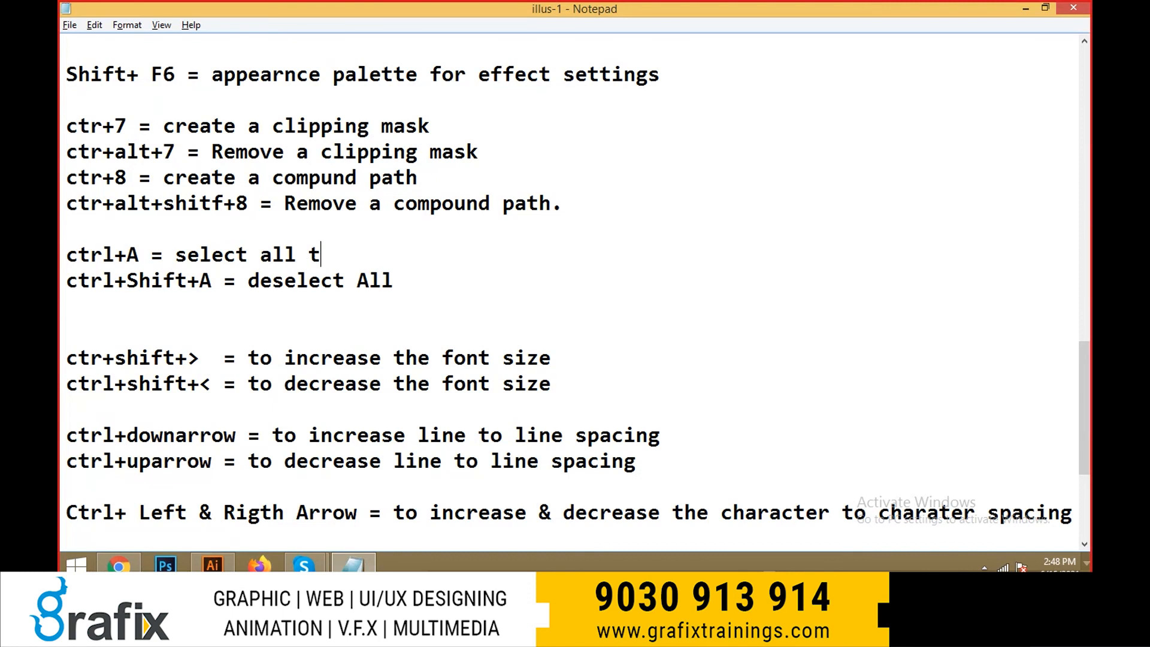
# - Extend the ctrl+A note to "select all text and objects" and highlight both selection shortcut lines
pyautogui.write('and ')
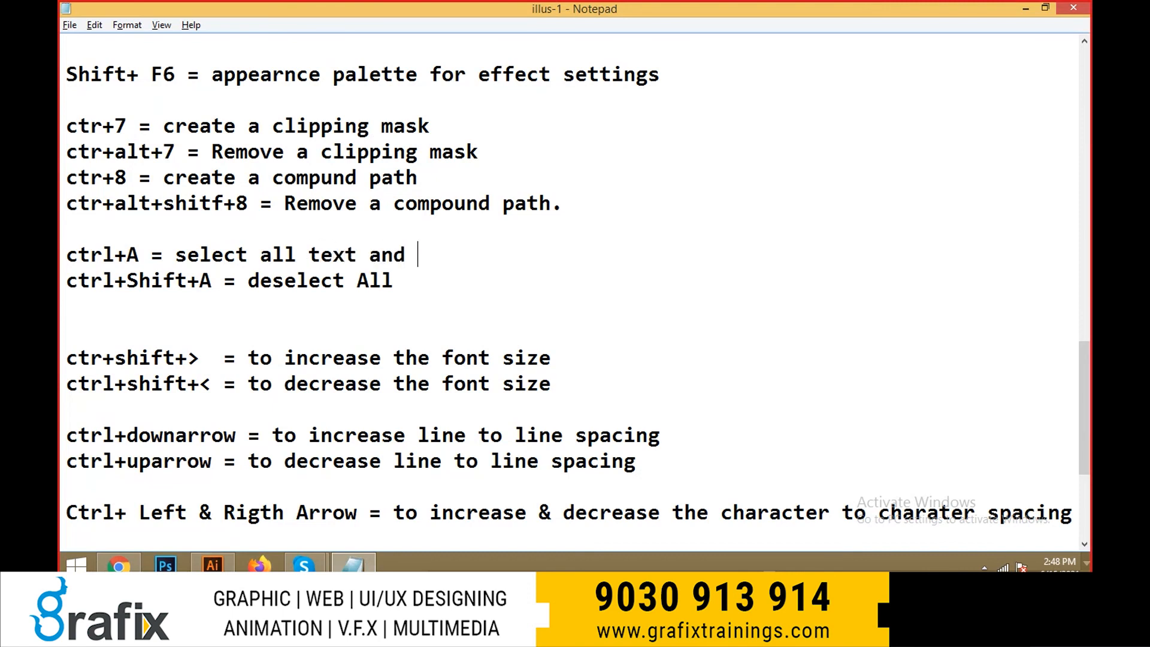
pyautogui.write('objects')
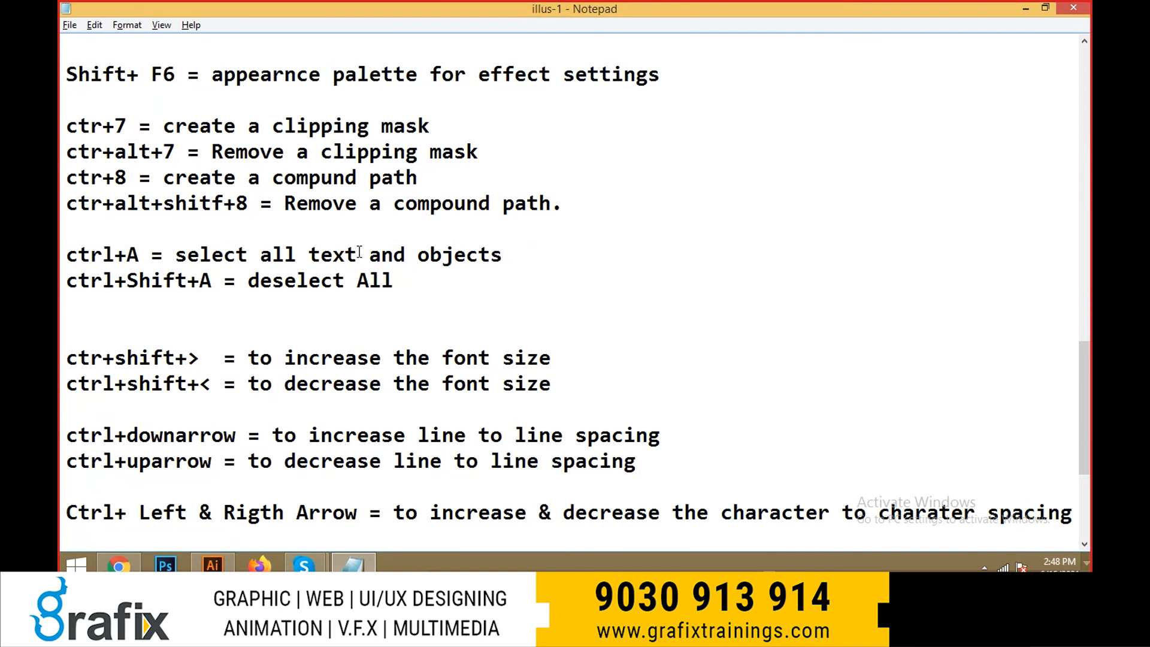
pyautogui.moveTo(400, 285); pyautogui.dragTo(66, 254)
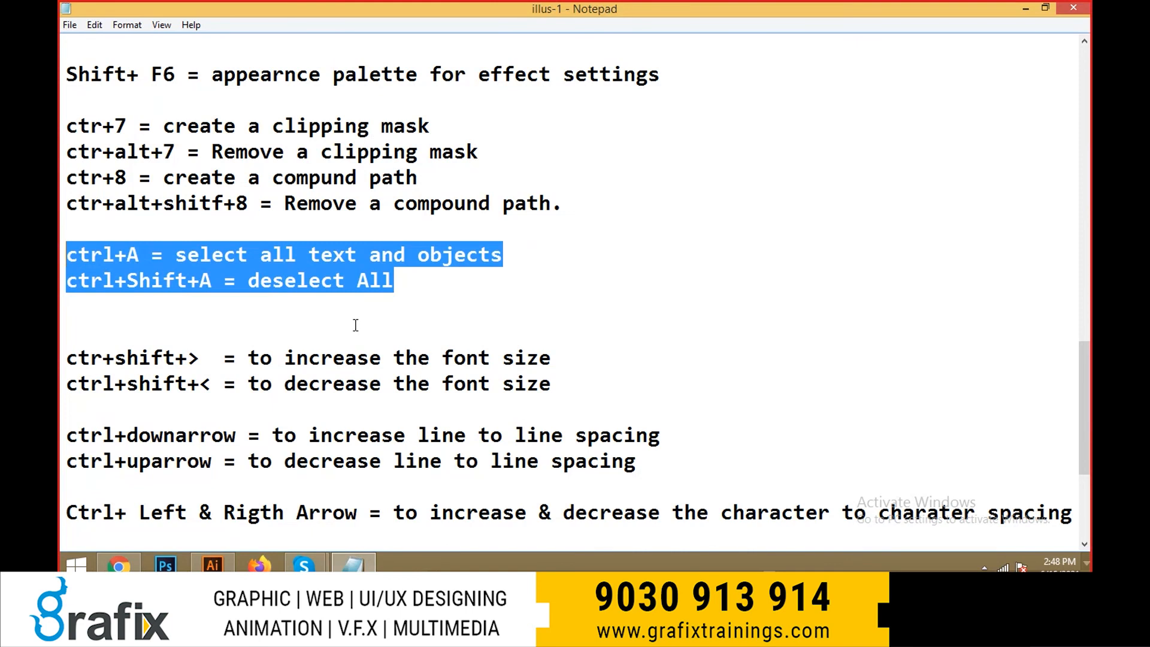
# - Switch to Illustrator, select the hexagon text, and invert the selection to select all the other artwork
pyautogui.hotkey('alt', 'Tab')
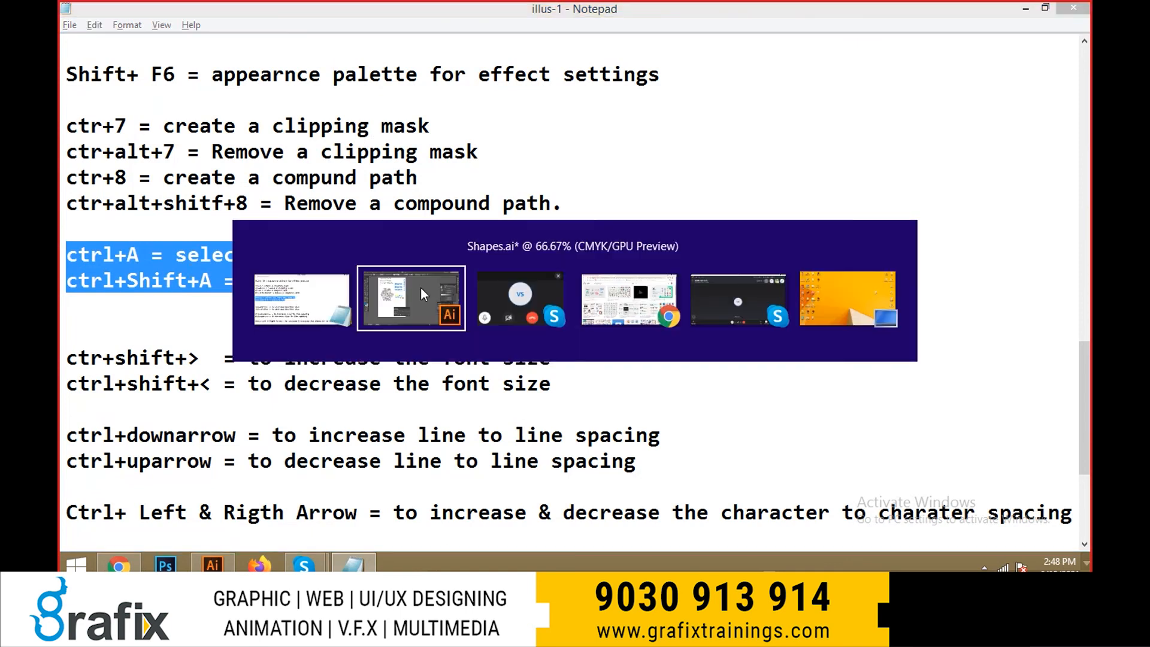
pyautogui.scroll(1, 326, 131)
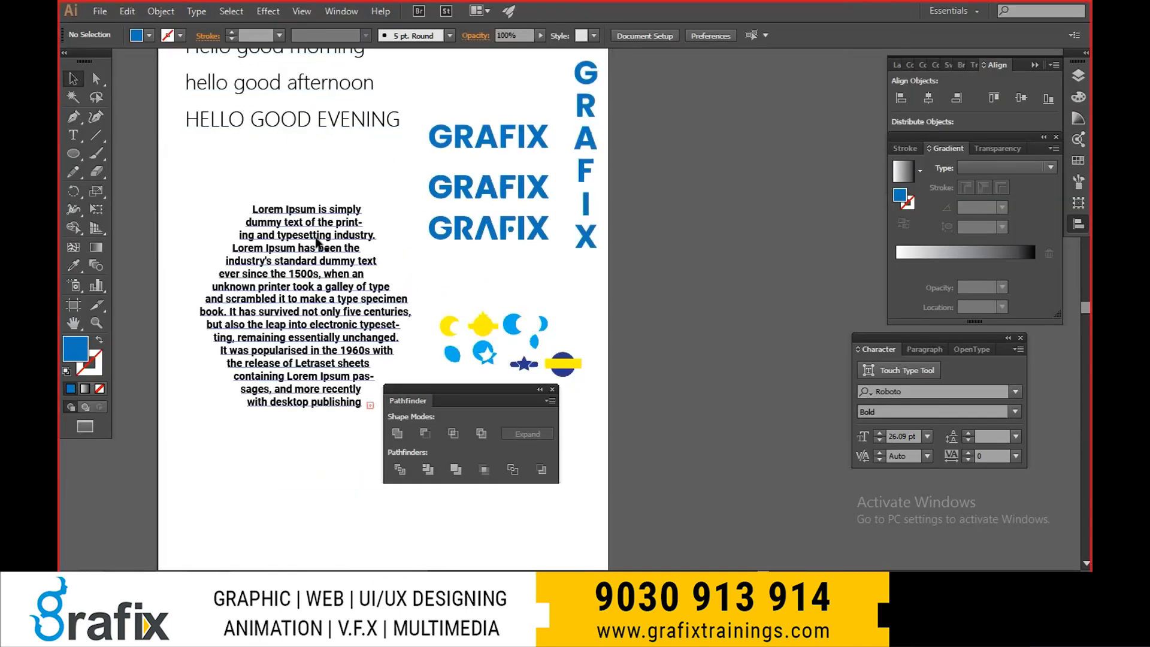
pyautogui.click(316, 240)
pyautogui.click(233, 11)
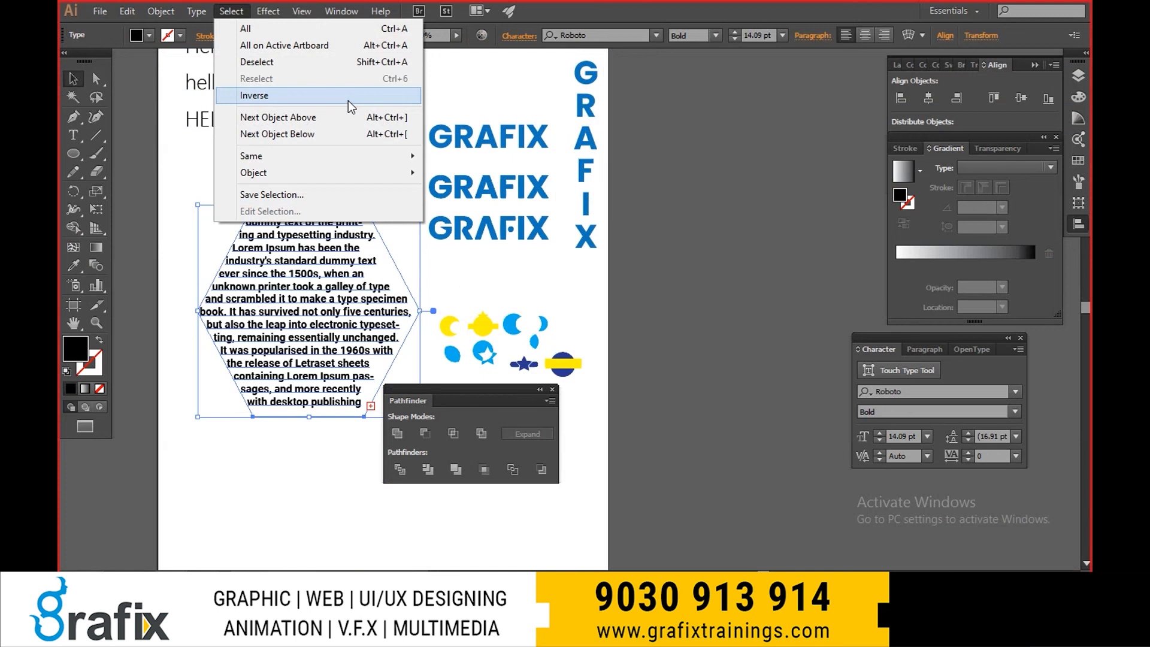
pyautogui.click(693, 323)
pyautogui.moveTo(462, 297); pyautogui.dragTo(493, 199)
pyautogui.click(401, 222)
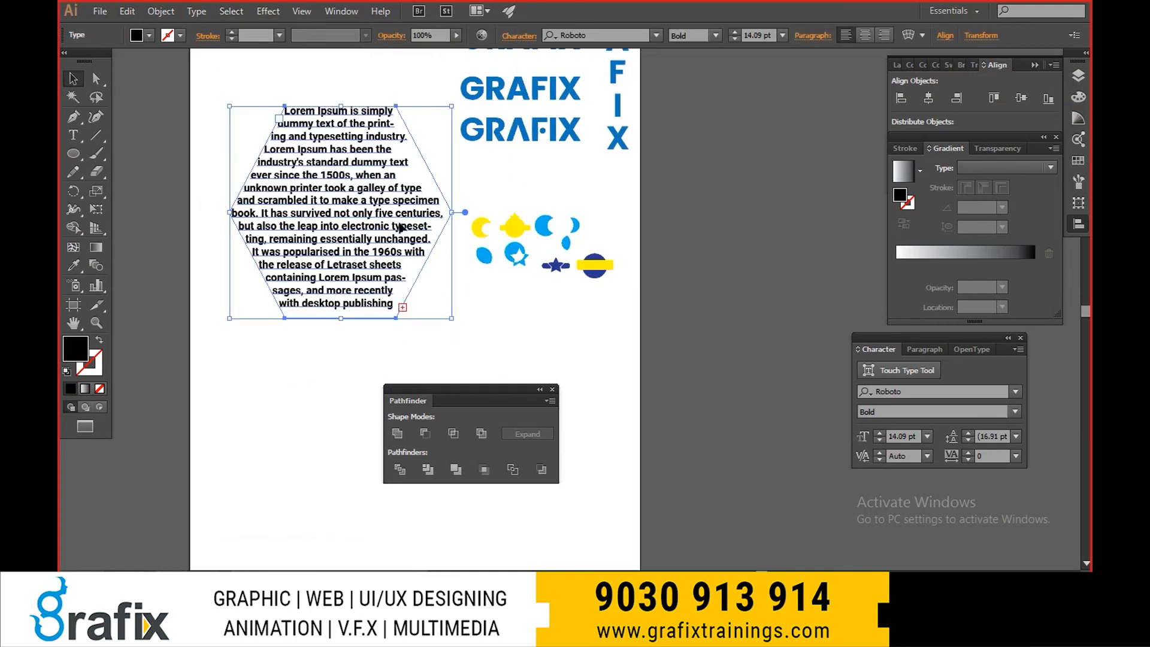
pyautogui.click(231, 11)
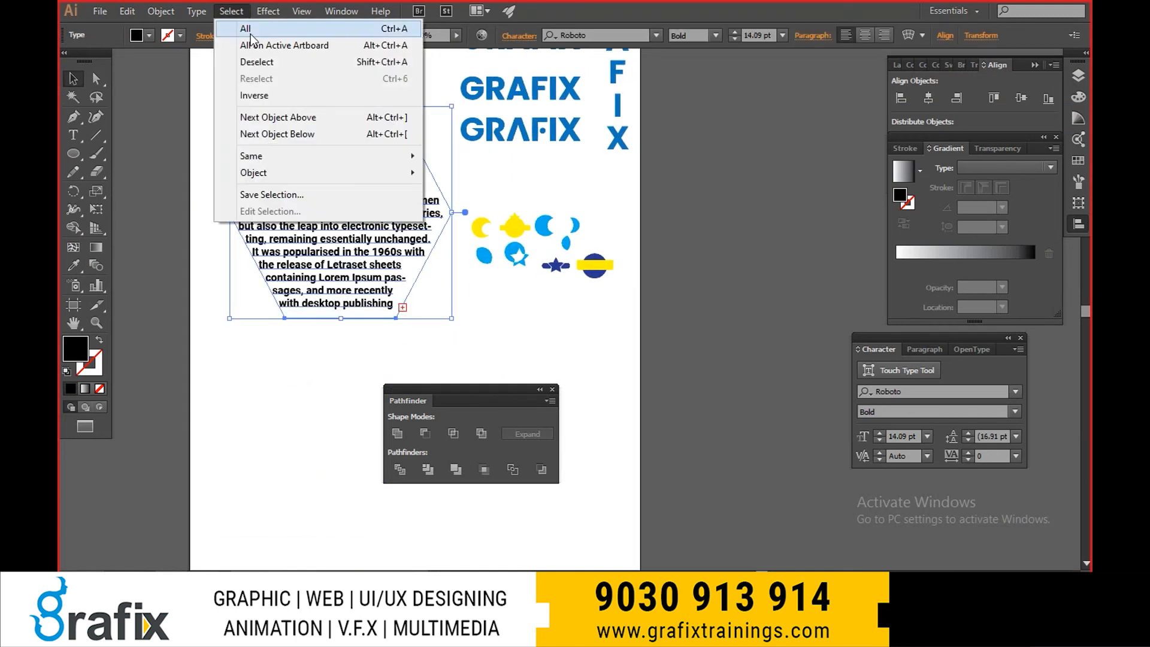
pyautogui.click(272, 97)
# - Try moving all artwork except the hexagon text to the right of the artboard, undo the move, and deselect
pyautogui.moveTo(469, 197); pyautogui.dragTo(444, 292)
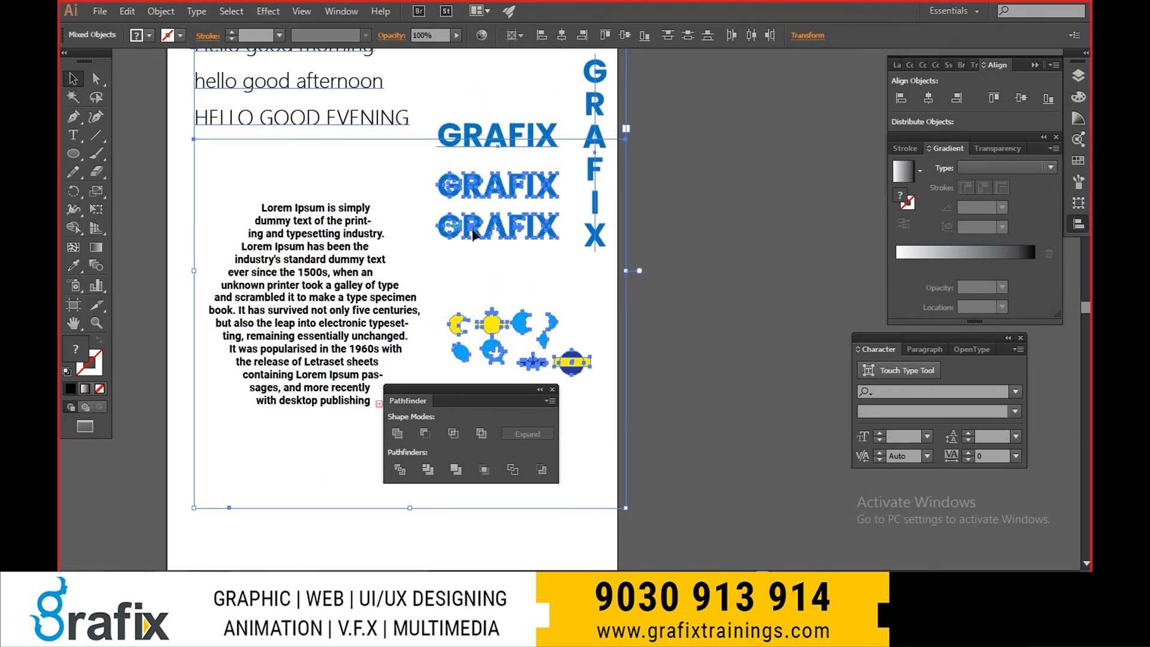
pyautogui.scroll(-1, 364, 194)
pyautogui.keyDown('shift'); pyautogui.click(364, 198); pyautogui.keyUp('shift')
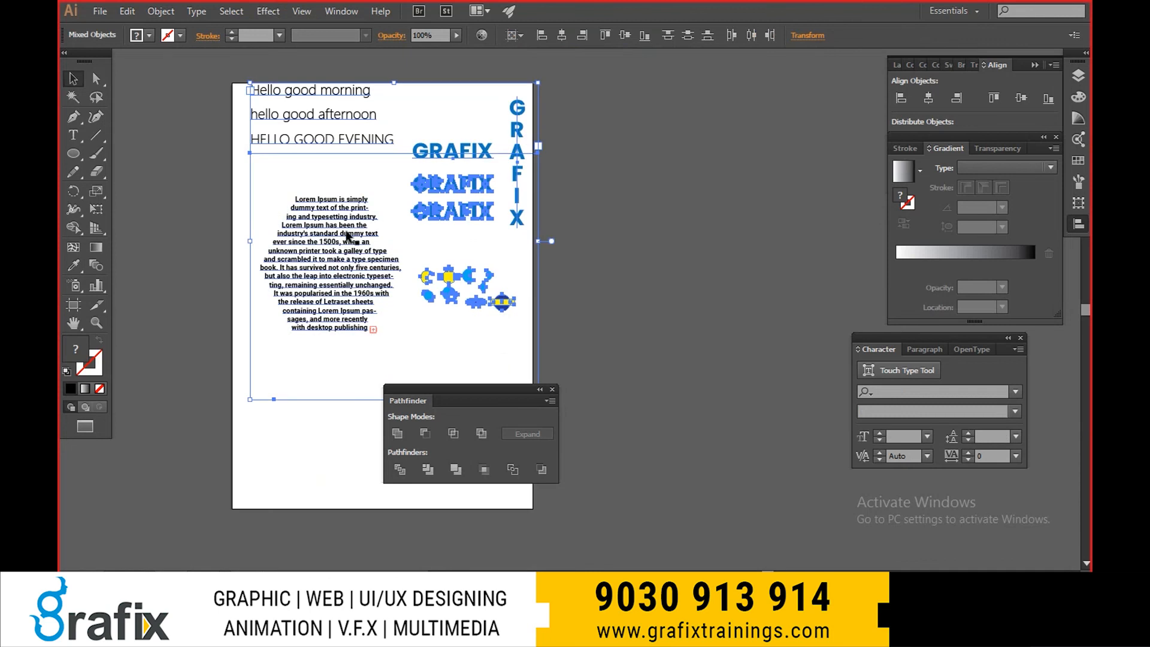
pyautogui.keyDown('shift'); pyautogui.click(306, 220); pyautogui.keyUp('shift')
pyautogui.moveTo(464, 153); pyautogui.dragTo(696, 157)
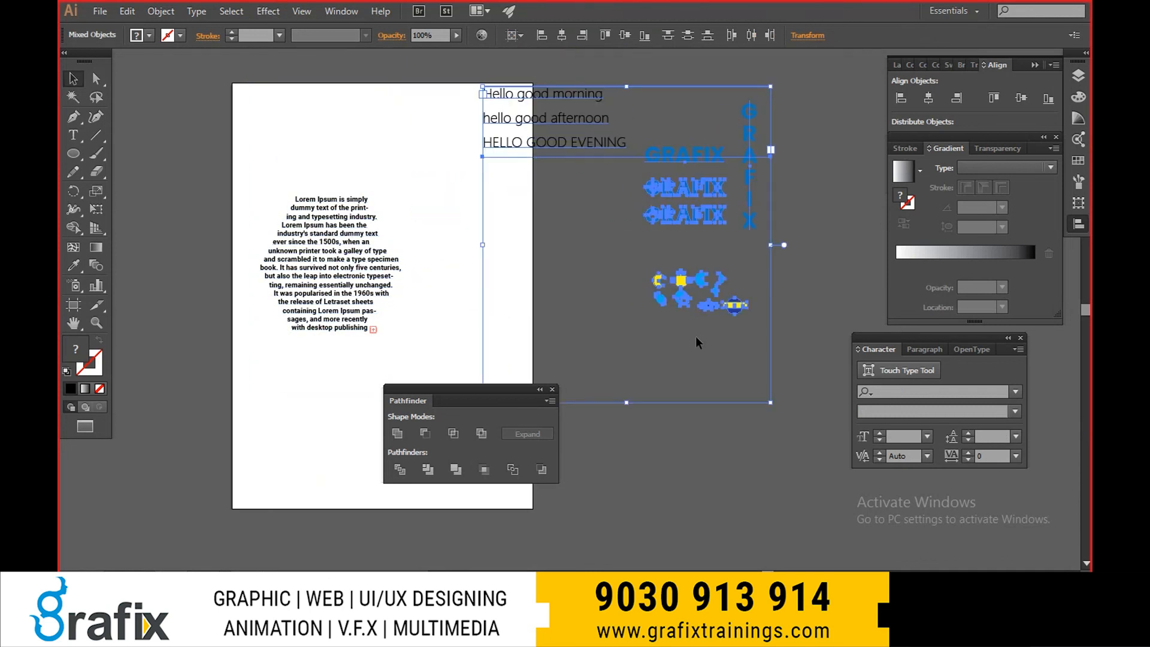
pyautogui.hotkey('ctrl', 'z')
pyautogui.click(566, 292)
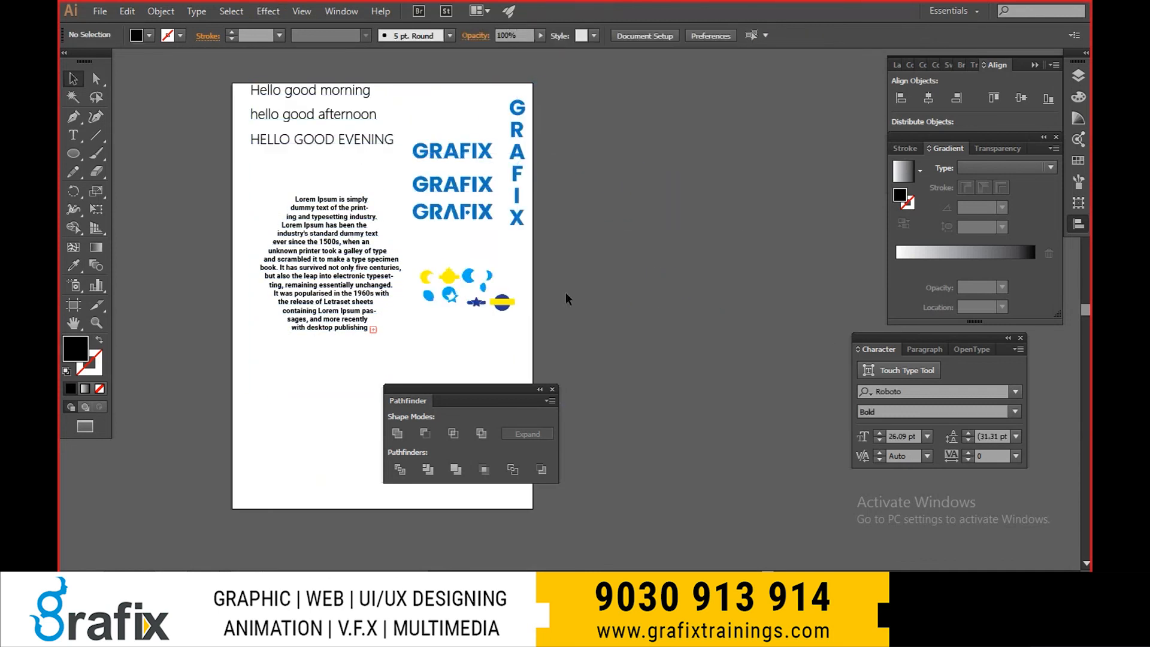
# - Select the small coloured icons, invert the selection, try moving the other artwork towards the upper left, and undo the move
pyautogui.moveTo(413, 261); pyautogui.dragTo(520, 316)
pyautogui.click(242, 12)
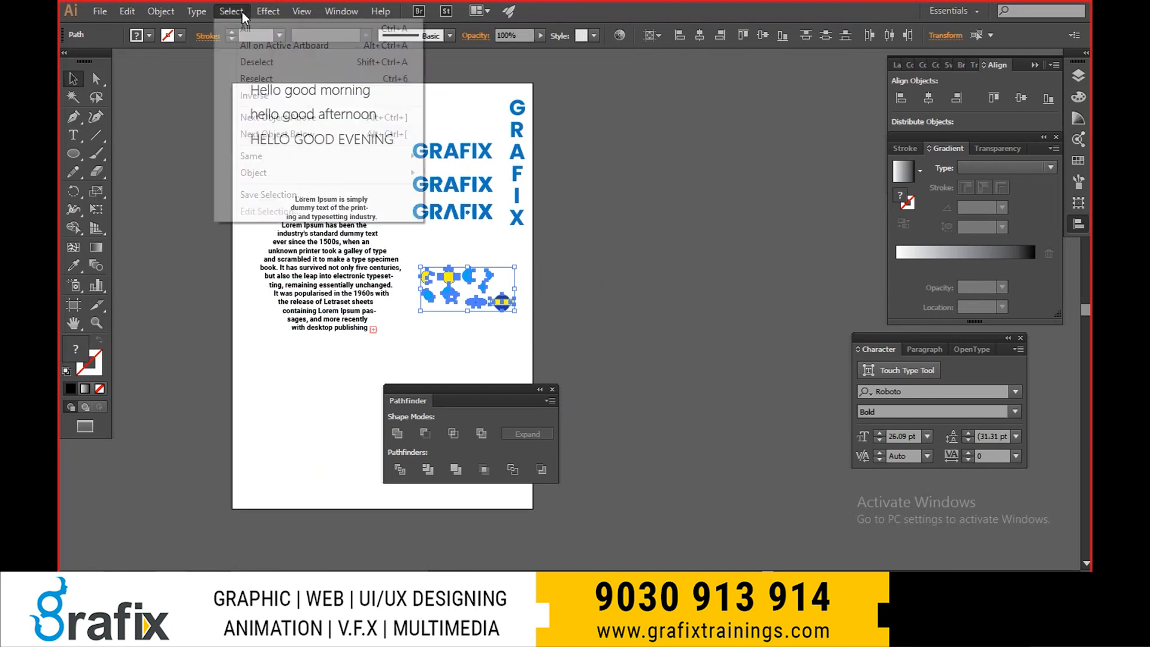
pyautogui.click(282, 96)
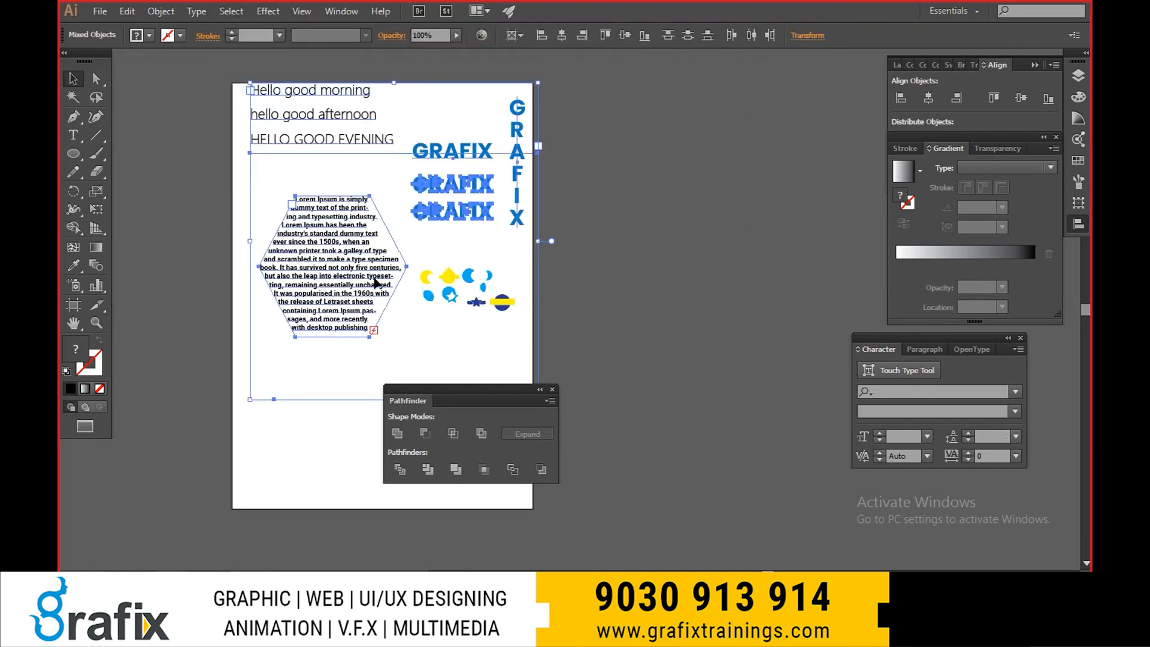
pyautogui.moveTo(375, 281); pyautogui.dragTo(212, 162)
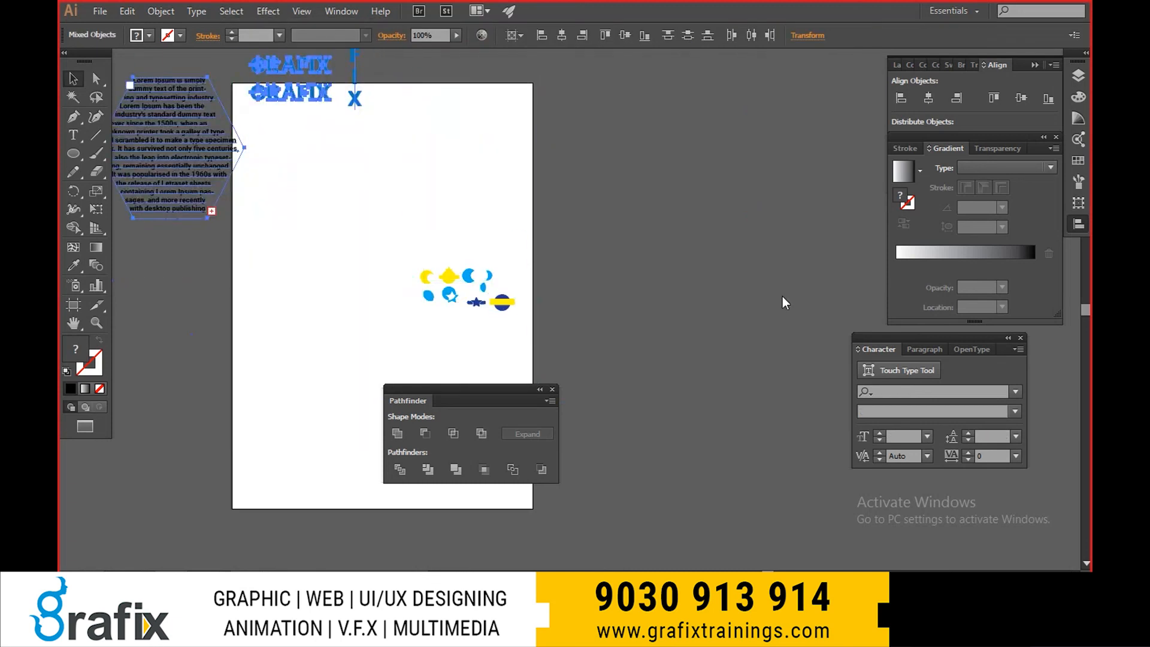
pyautogui.hotkey('ctrl', 'z')
# - Fit the artboard in view, shift the selected text and wordmarks downward towards the icons, and deselect
pyautogui.hotkey('ctrl', '0')
pyautogui.press('f')
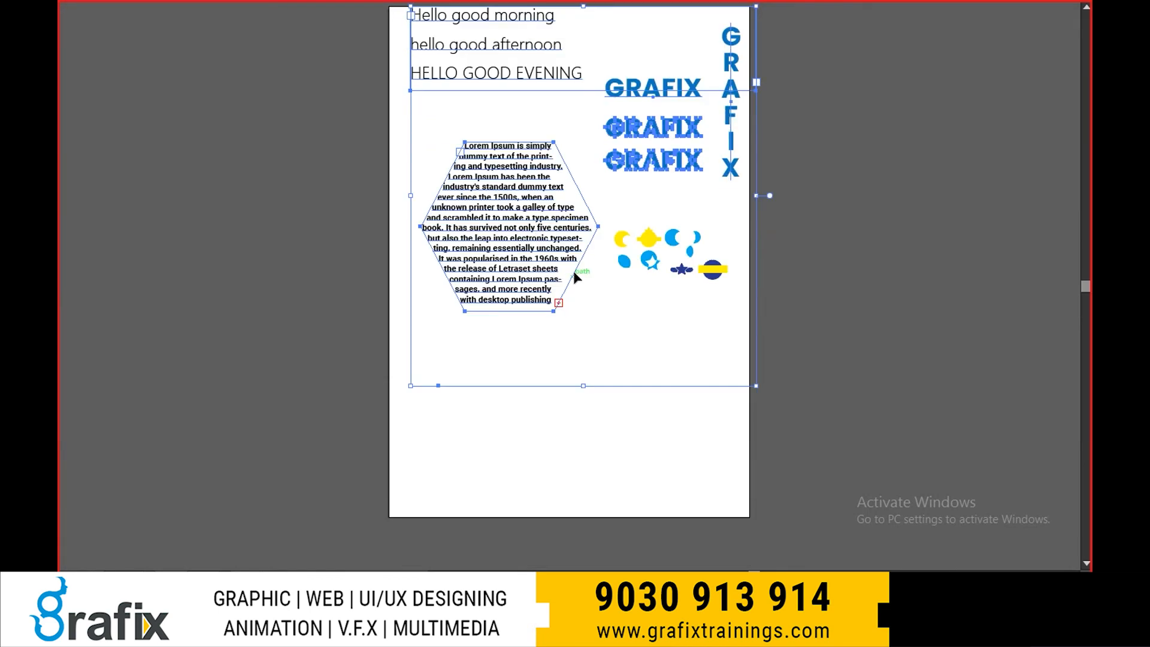
pyautogui.press('f')
pyautogui.moveTo(473, 171); pyautogui.dragTo(472, 220)
pyautogui.click(268, 11)
pyautogui.moveTo(231, 11)
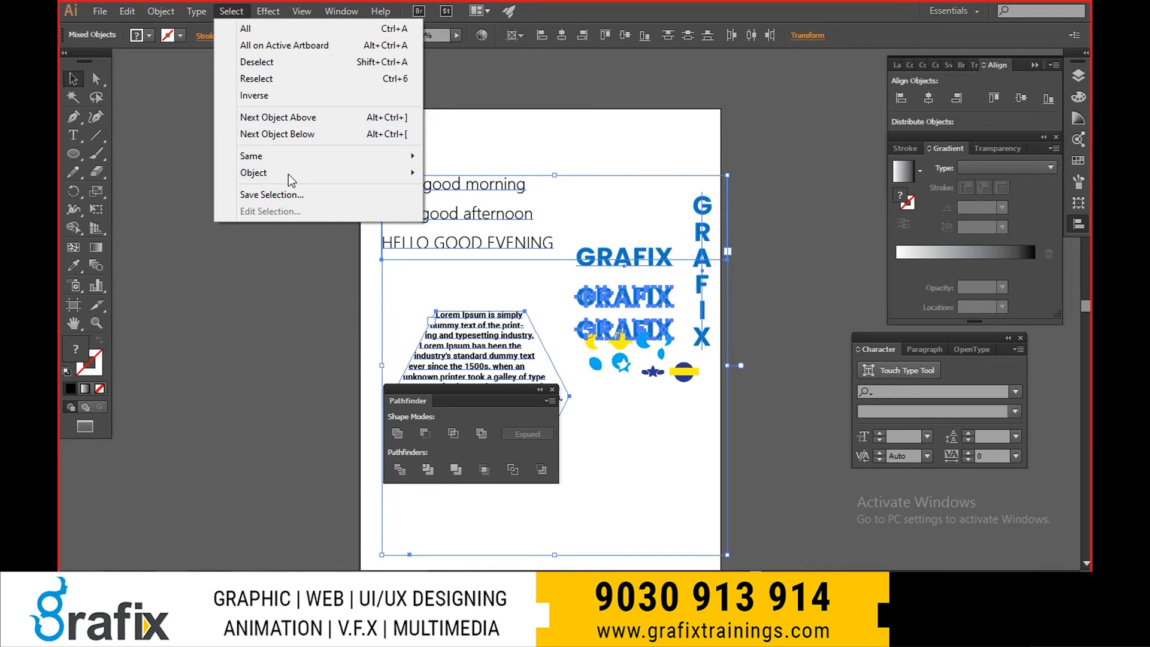
pyautogui.click(246, 298)
# - Undo the downward shift of the text and wordmarks
pyautogui.moveTo(461, 303); pyautogui.dragTo(428, 209)
pyautogui.click(466, 242)
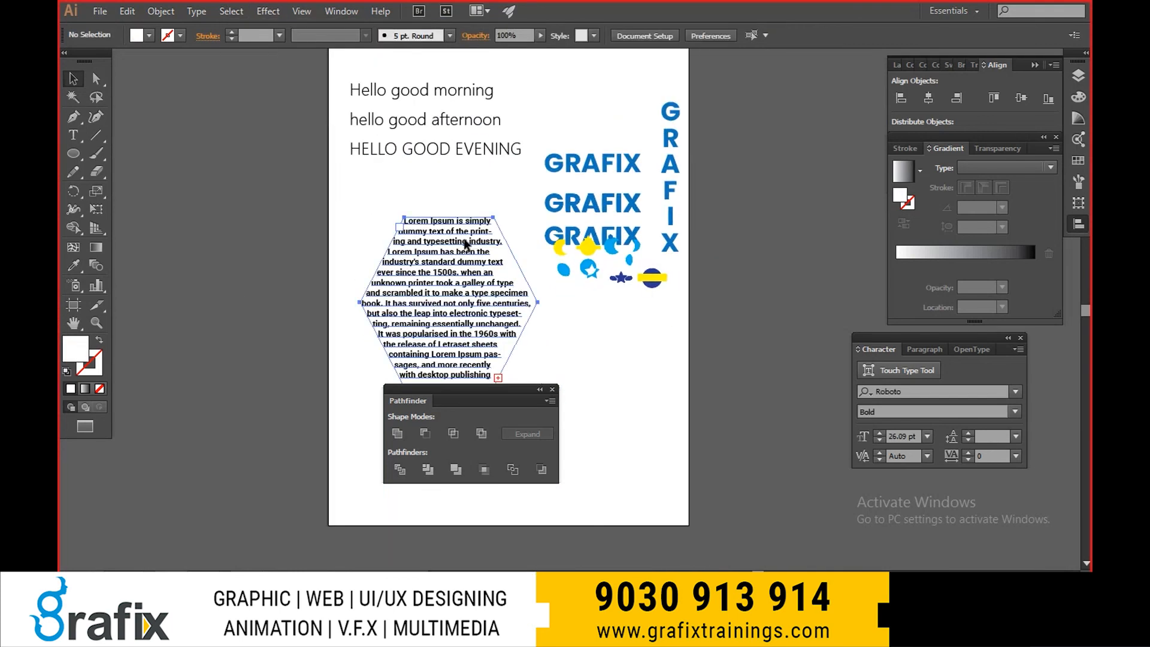
pyautogui.moveTo(601, 135); pyautogui.dragTo(620, 221)
pyautogui.click(687, 310)
pyautogui.scroll(2, 687, 313)
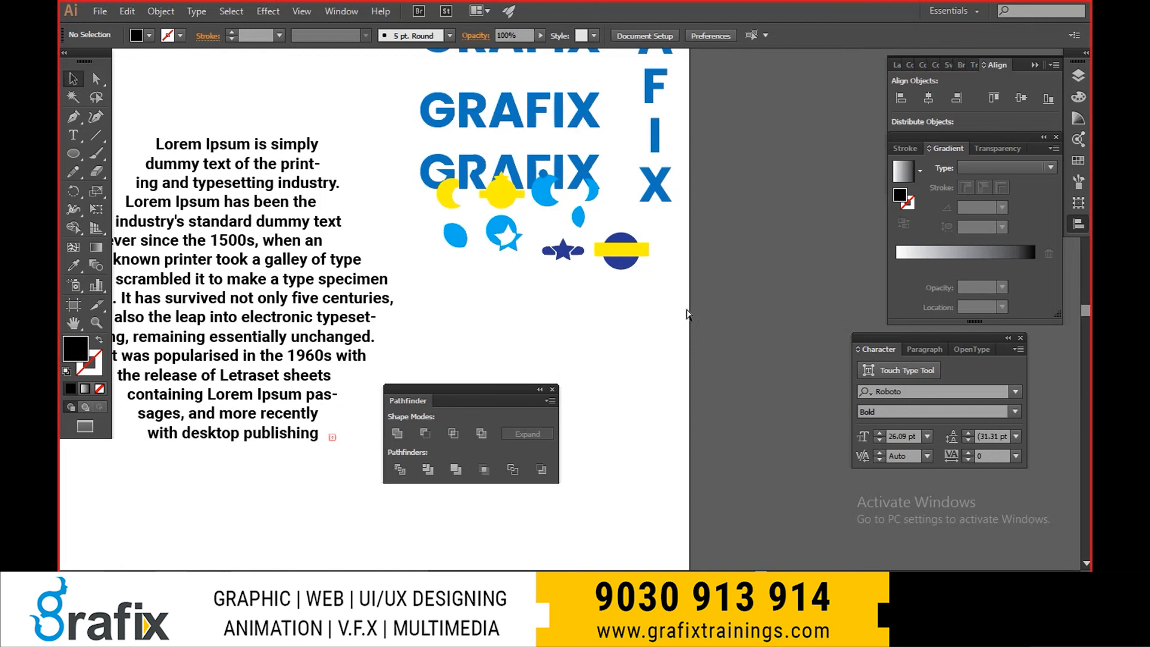
pyautogui.hotkey('ctrl', 'z')
pyautogui.hotkey('ctrl', 'z')
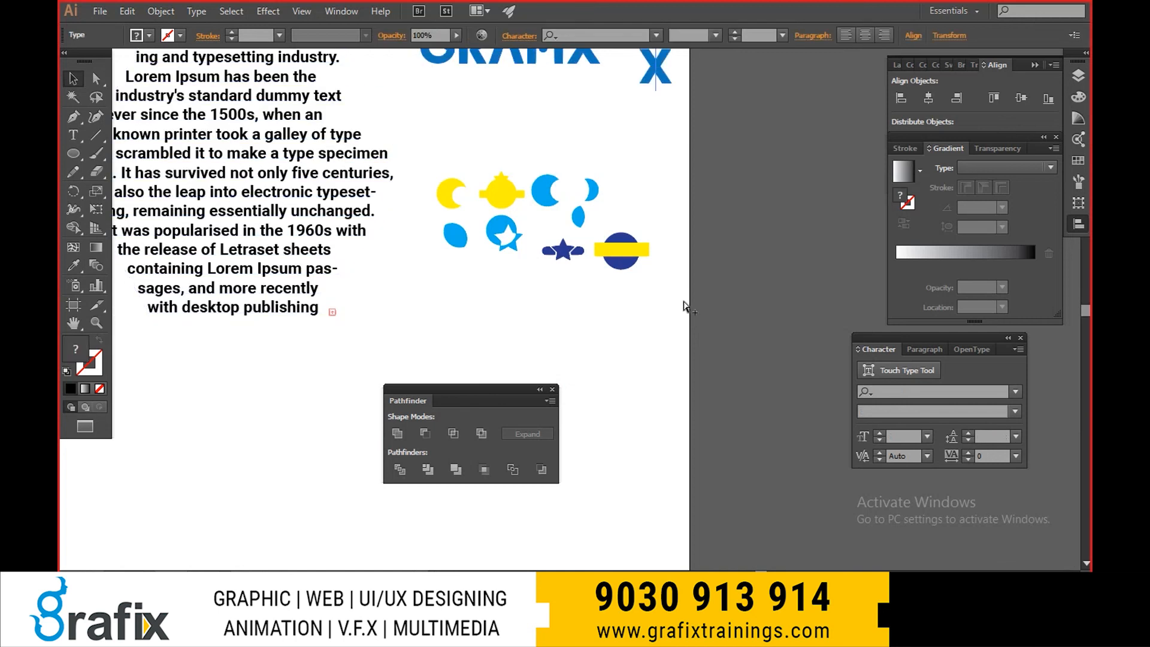
# - Deselect everything and switch to full-screen mode with the panels hidden
pyautogui.scroll(-1, 685, 307)
pyautogui.click(734, 260)
pyautogui.press('f')
pyautogui.scroll(-1, 714, 257)
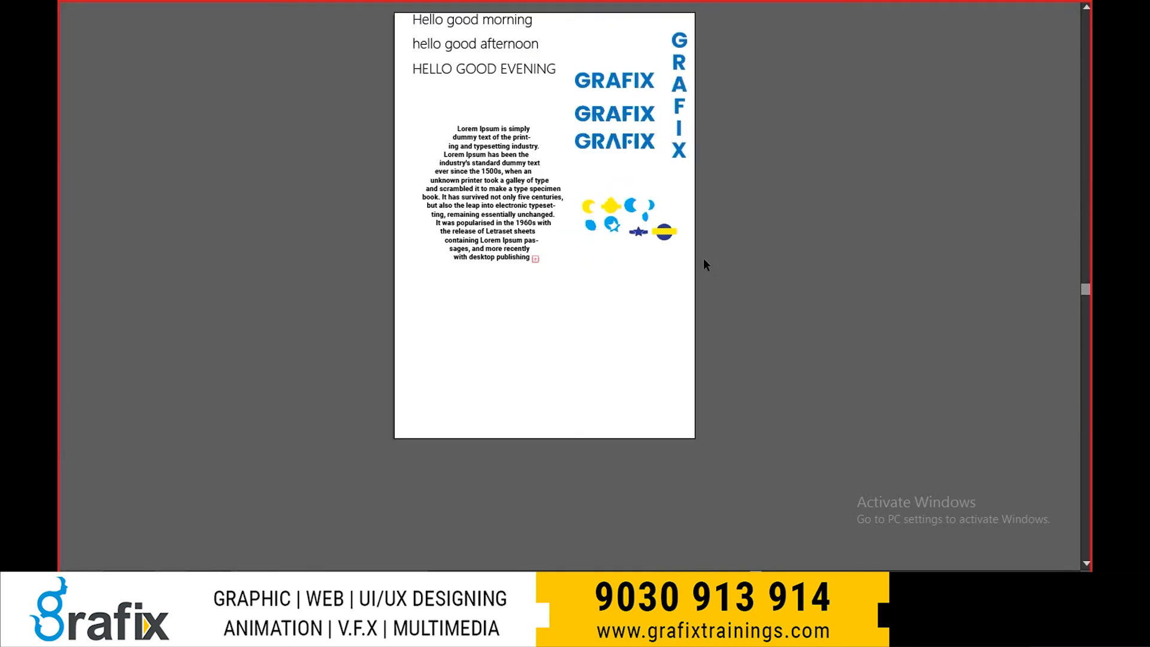
# - Move all the artwork downward and slightly left, and widen the artboard by extending its right edge
pyautogui.hotkey('ctrl', 'a')
pyautogui.moveTo(636, 137); pyautogui.dragTo(835, 226)
pyautogui.click(714, 238)
pyautogui.hotkey('shift', 'o')
pyautogui.press('Escape')
# - Scale up the coloured icons together, and move the GRAFIX wordmarks to the artboard's upper right and enlarge them
pyautogui.moveTo(834, 359); pyautogui.dragTo(567, 266)
pyautogui.moveTo(665, 315); pyautogui.dragTo(808, 381)
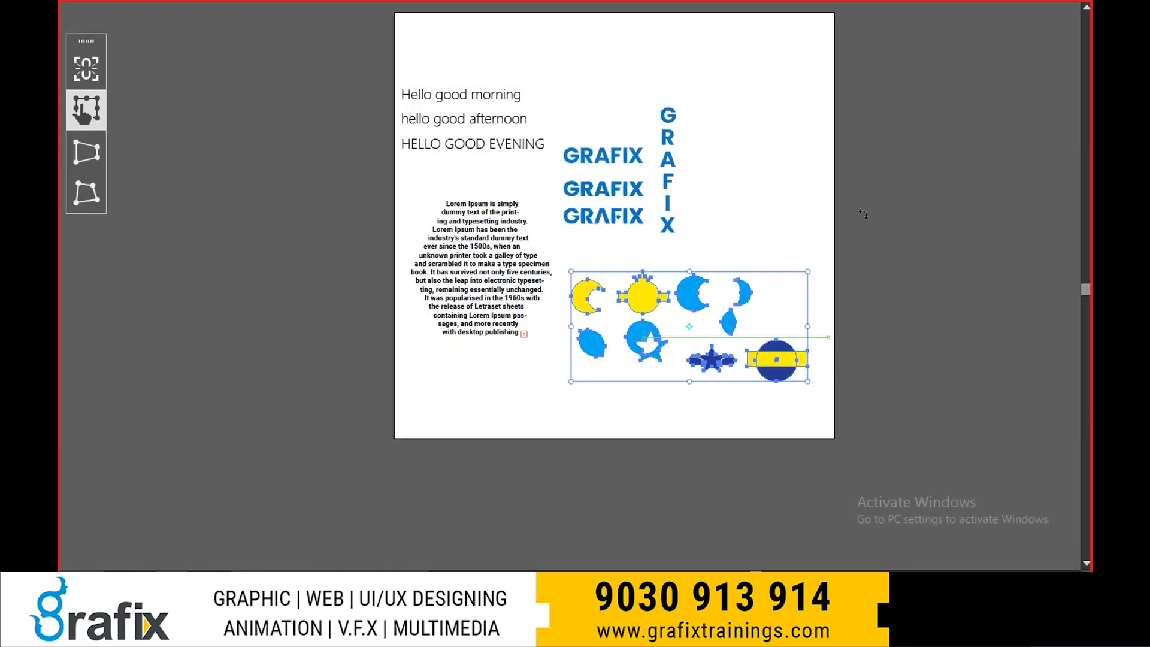
pyautogui.moveTo(563, 108); pyautogui.dragTo(710, 102)
pyautogui.keyDown('shift'); pyautogui.click(506, 134); pyautogui.keyUp('shift')
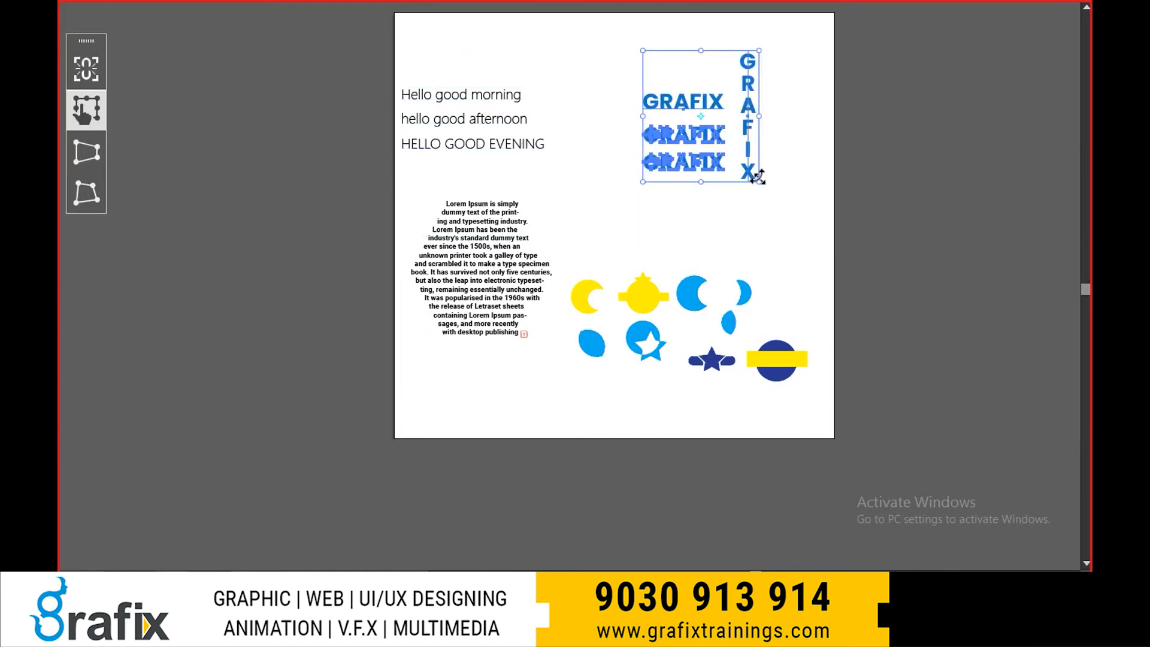
pyautogui.moveTo(757, 177); pyautogui.dragTo(801, 251)
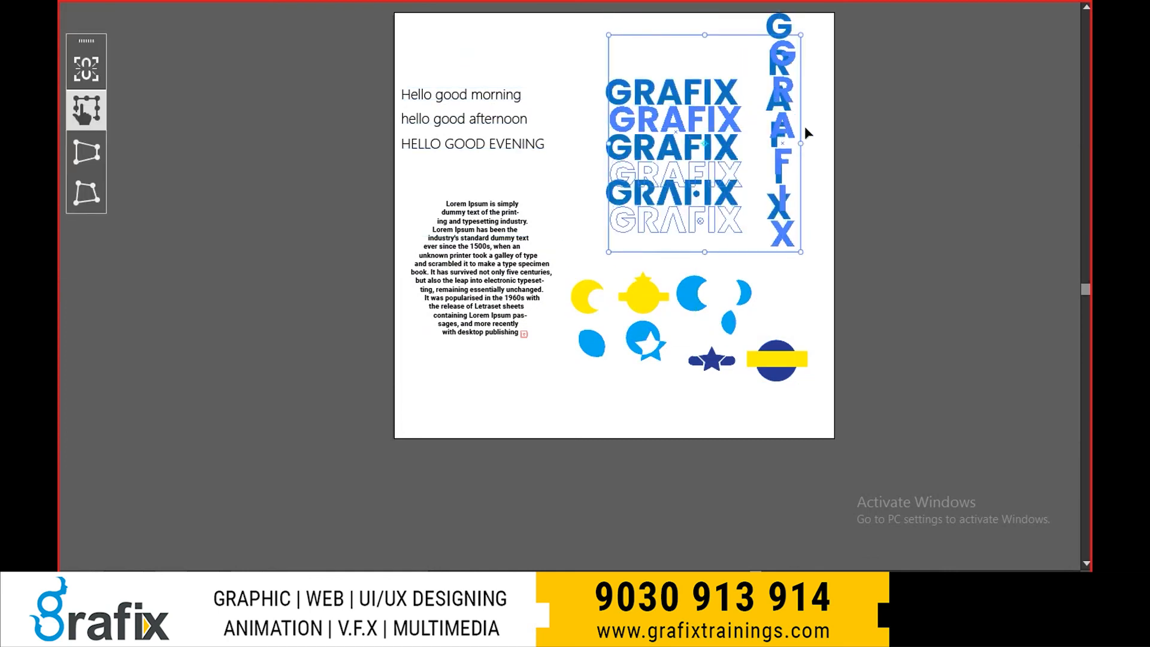
pyautogui.click(804, 127)
# - Narrow the greeting text frame to fit its three lines and move it slightly up and to the right
pyautogui.click(533, 130)
pyautogui.press('t')
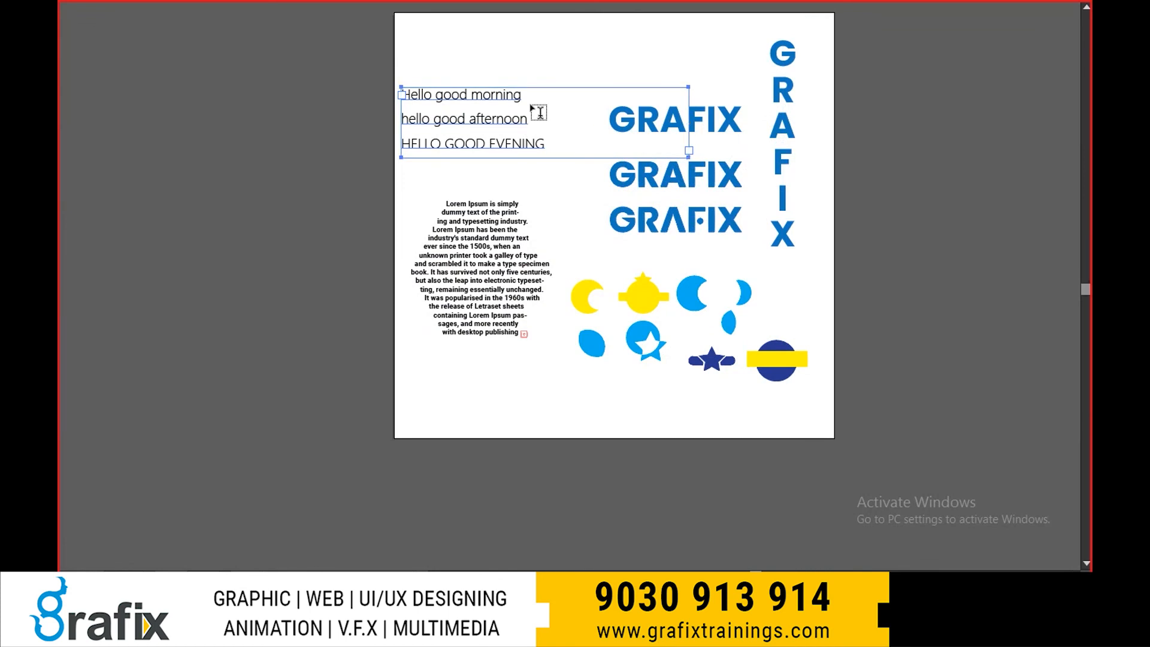
pyautogui.click(517, 95)
pyautogui.press('Escape')
pyautogui.moveTo(689, 124); pyautogui.dragTo(524, 103)
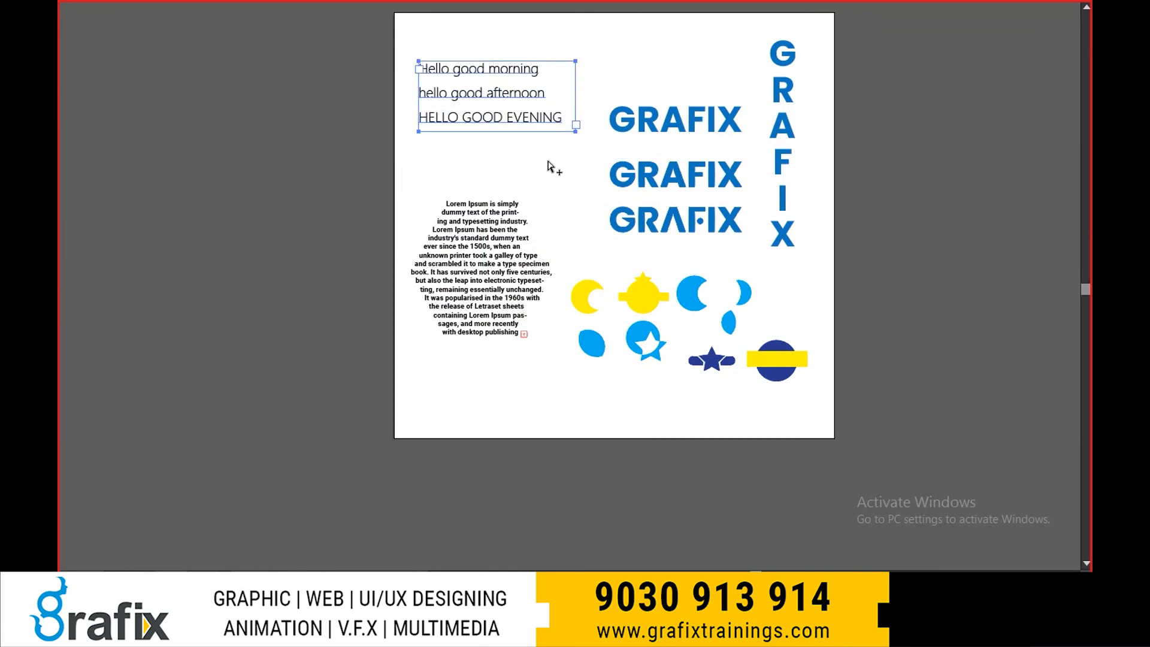
# - Try enlarging the hexagonal Lorem Ipsum text shape from its corner, and undo the scaling
pyautogui.scroll(1, 548, 161)
pyautogui.click(502, 279)
pyautogui.press('e')
pyautogui.moveTo(561, 218); pyautogui.dragTo(593, 199)
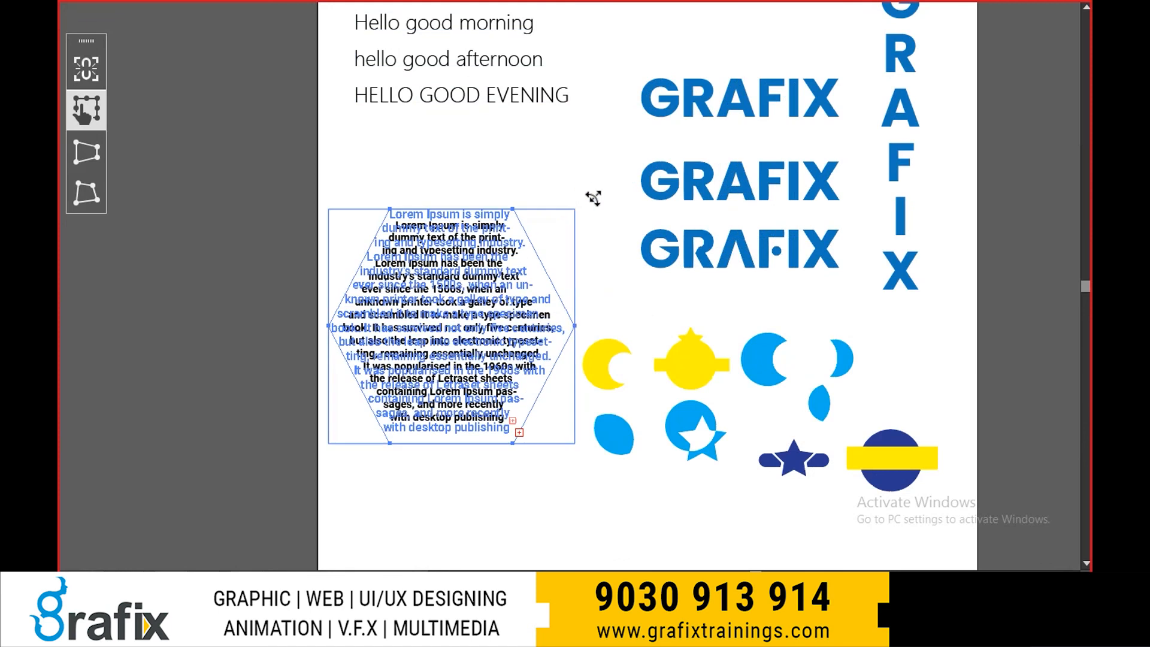
pyautogui.press('v')
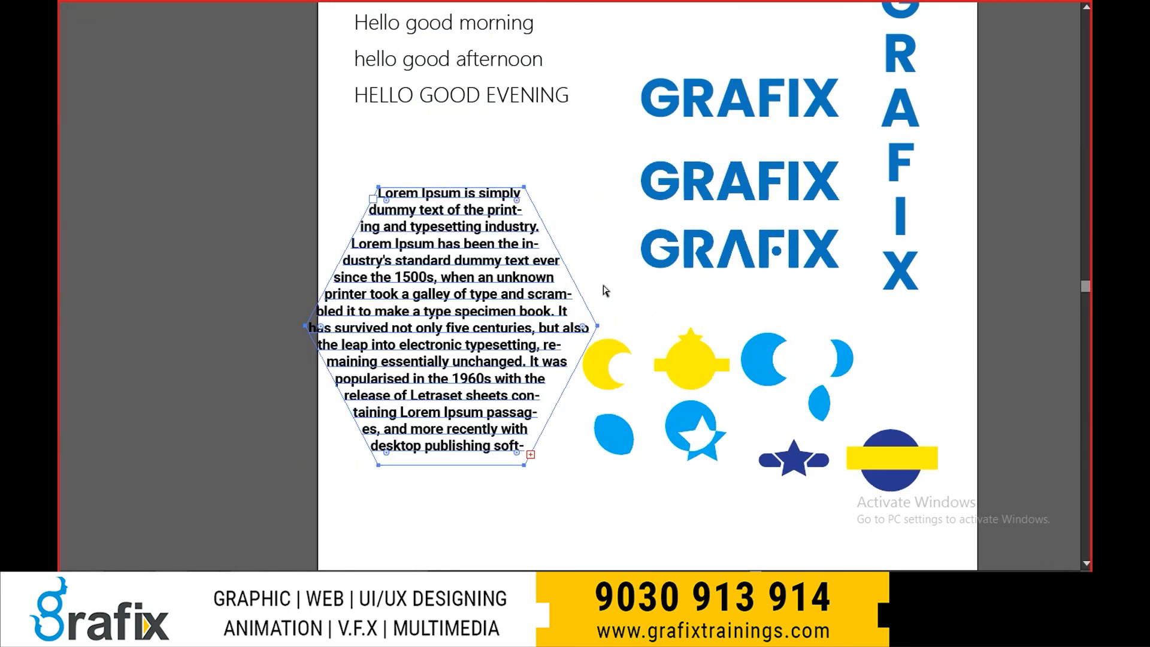
pyautogui.hotkey('ctrl', 'z')
# - Return to normal screen mode with the panels shown, and apply Next Object Above twice from the Lorem Ipsum text
pyautogui.moveTo(605, 271); pyautogui.dragTo(583, 246)
pyautogui.press('f')
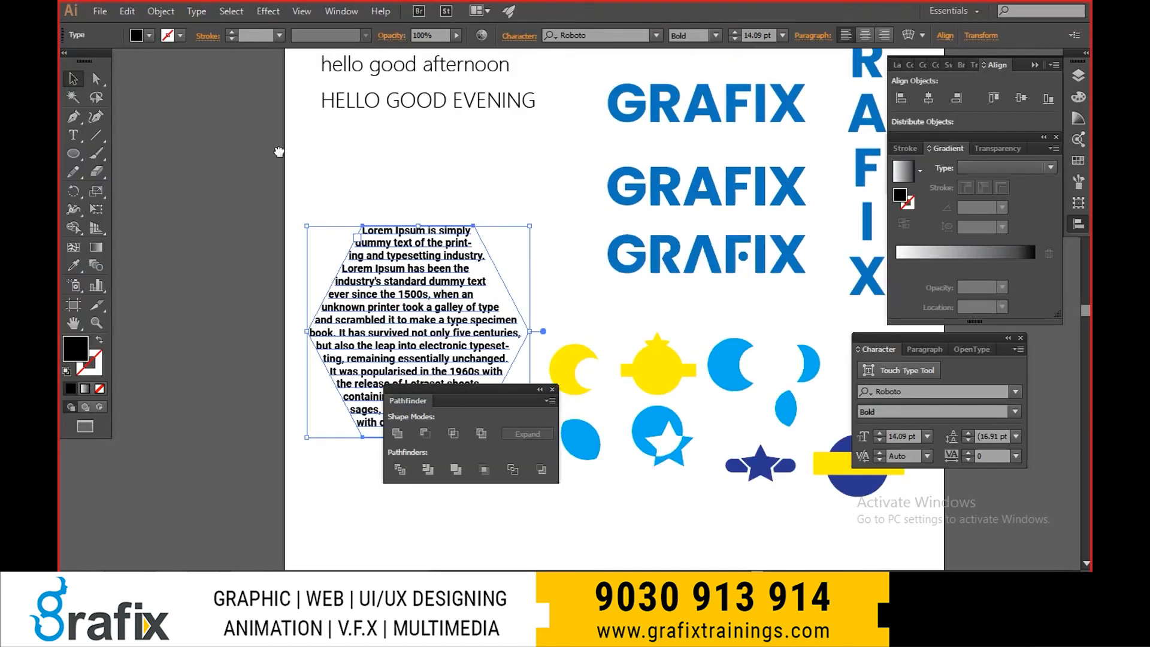
pyautogui.moveTo(342, 190); pyautogui.dragTo(237, 131)
pyautogui.click(232, 12)
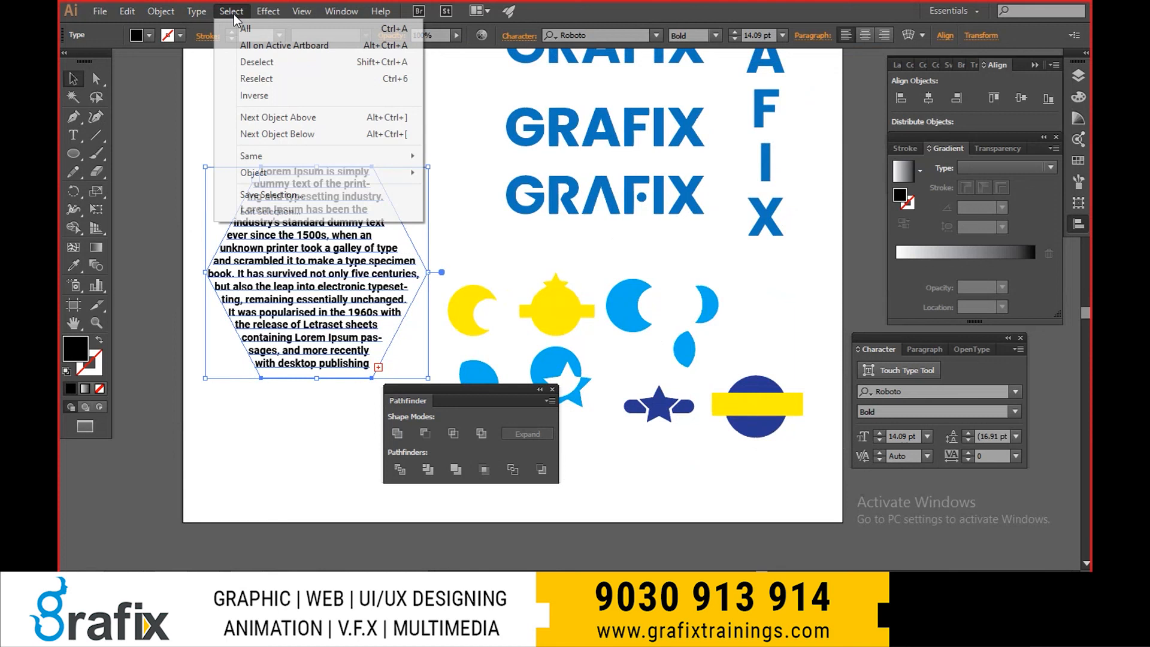
pyautogui.click(277, 118)
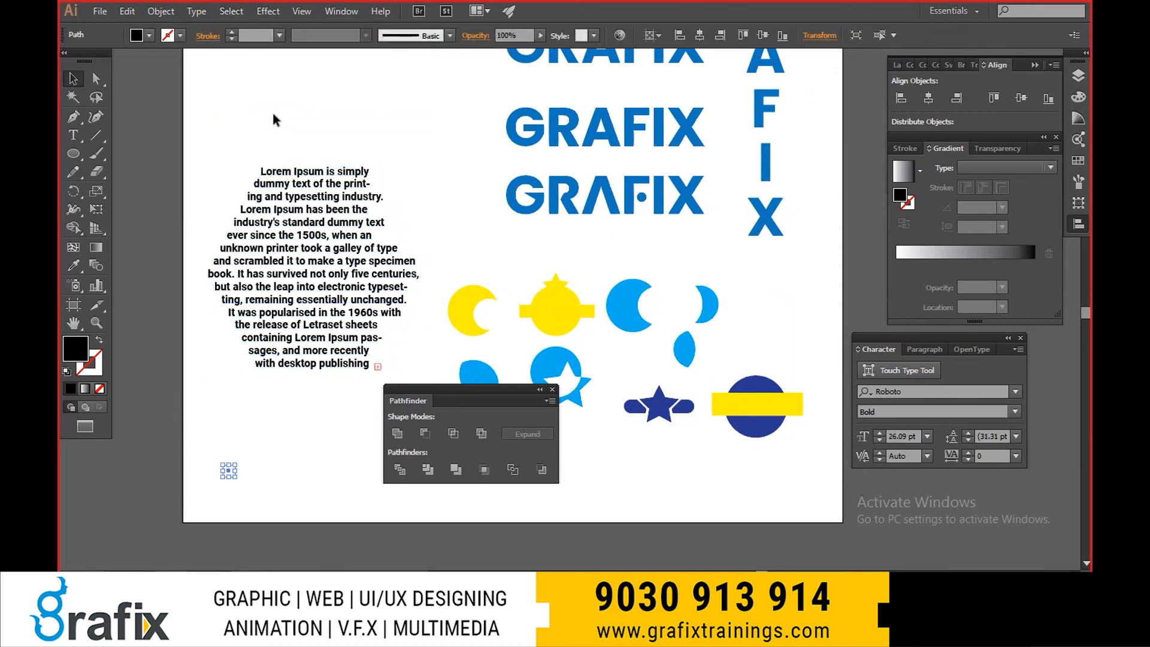
pyautogui.click(231, 11)
pyautogui.click(250, 119)
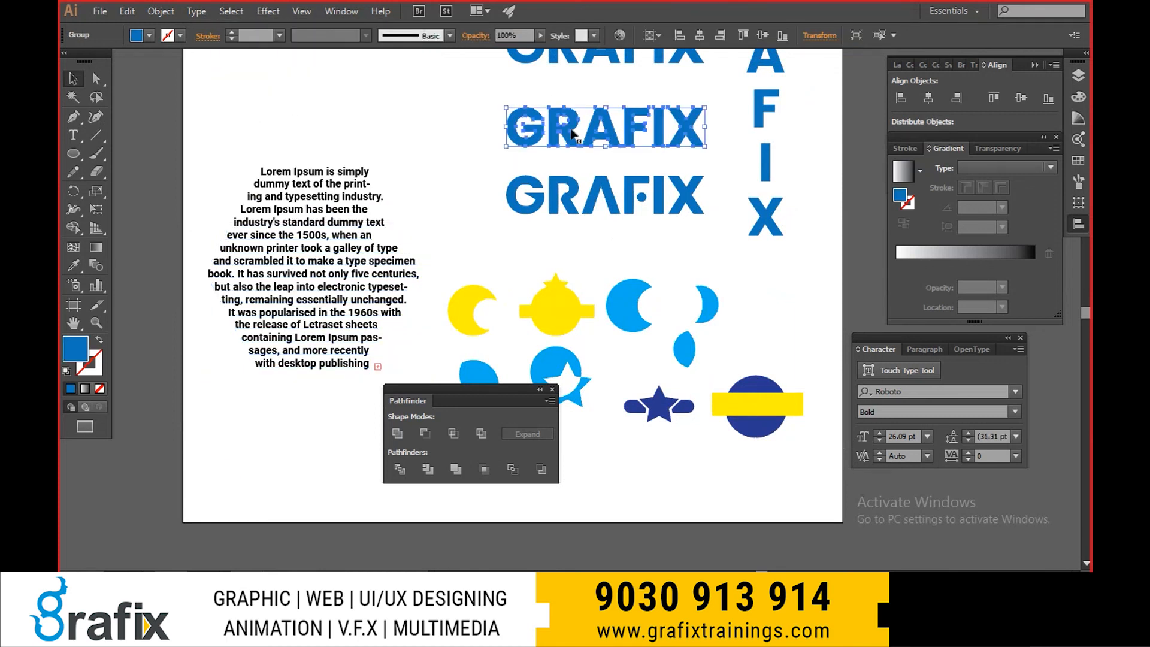
# - Apply Next Object Below twice to step the selection back to the Lorem Ipsum text
pyautogui.click(247, 10)
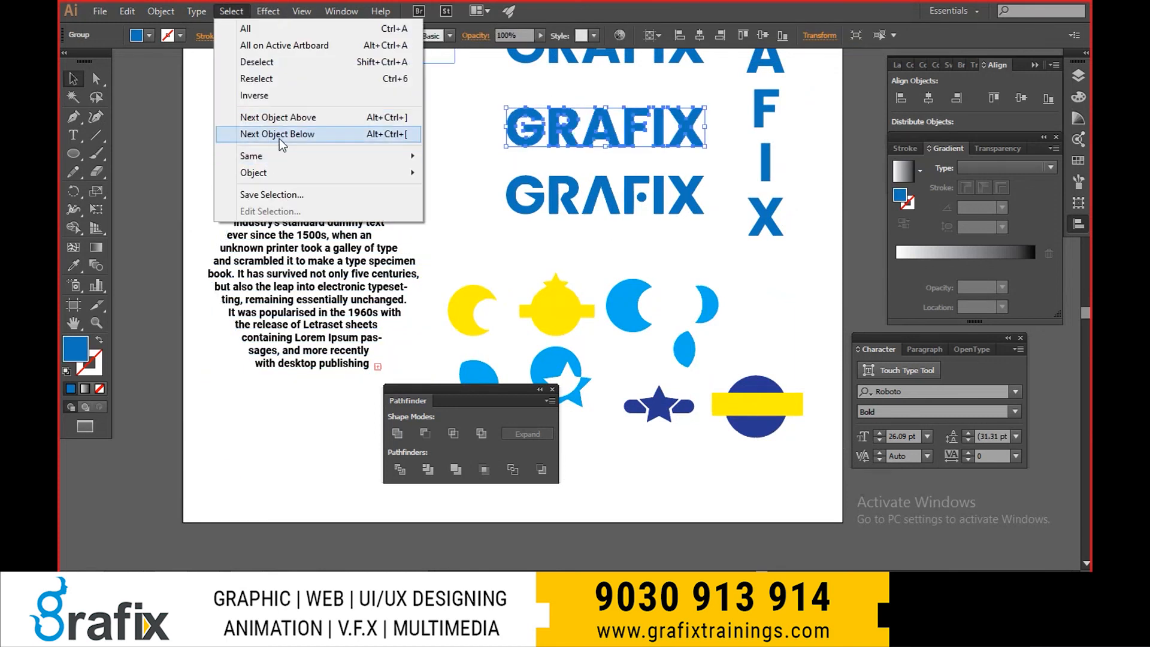
pyautogui.click(280, 134)
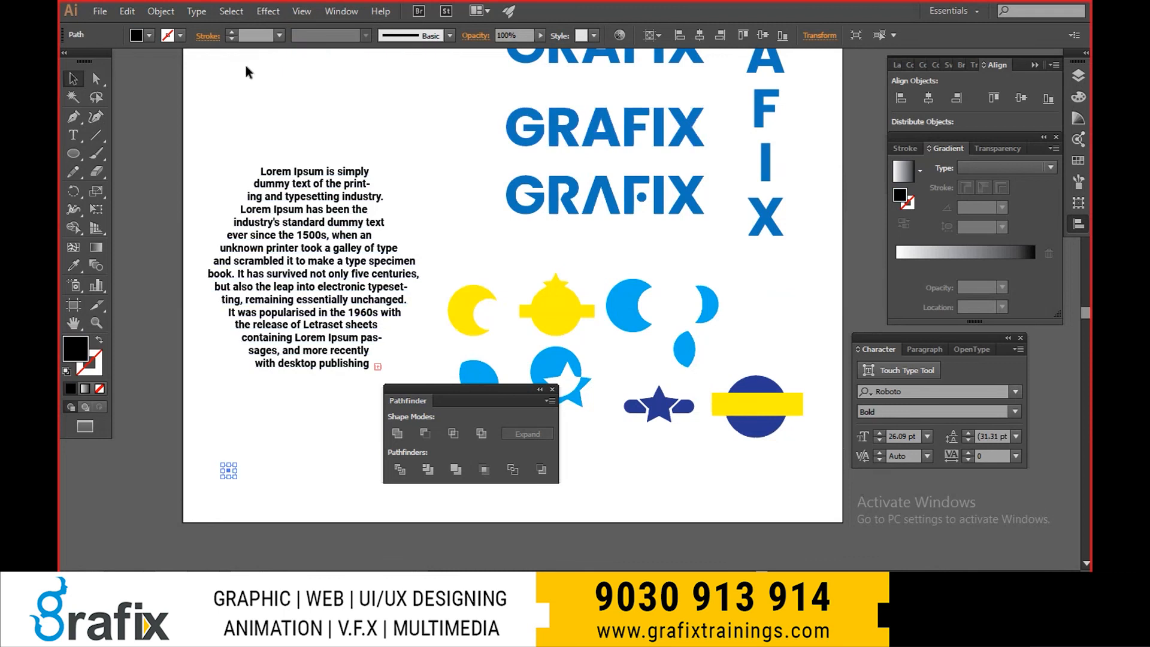
pyautogui.click(231, 10)
pyautogui.click(263, 133)
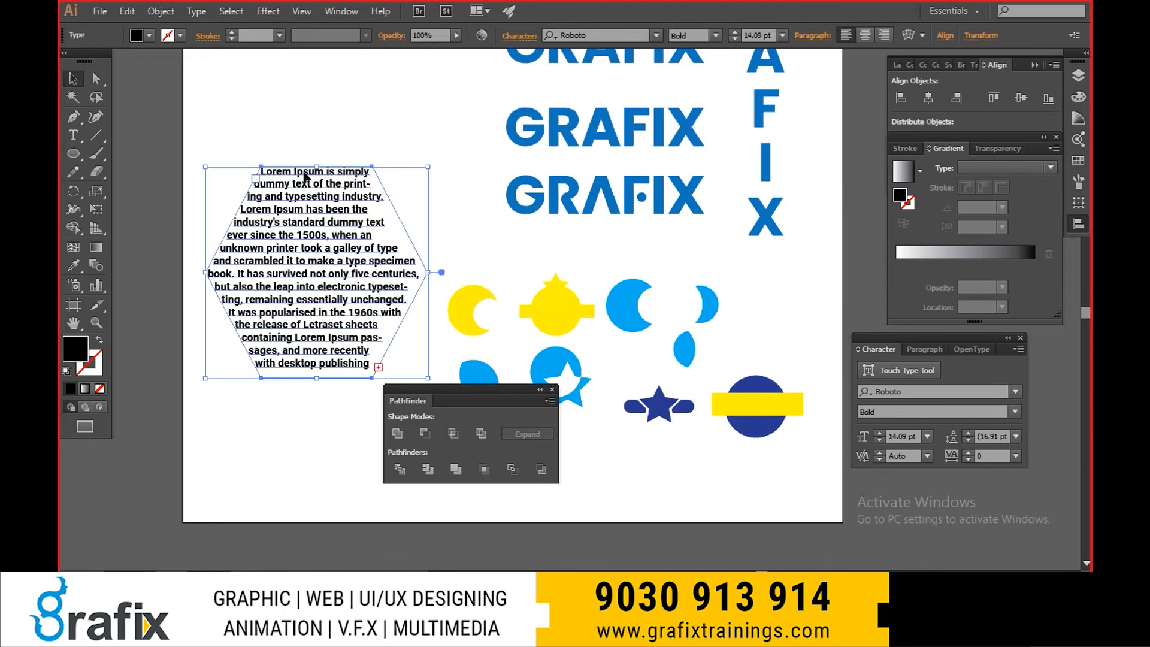
# - Select the G of the lowest GRAFIX wordmark and extend the selection to all objects with the same fill colour
pyautogui.click(231, 11)
pyautogui.moveTo(275, 154)
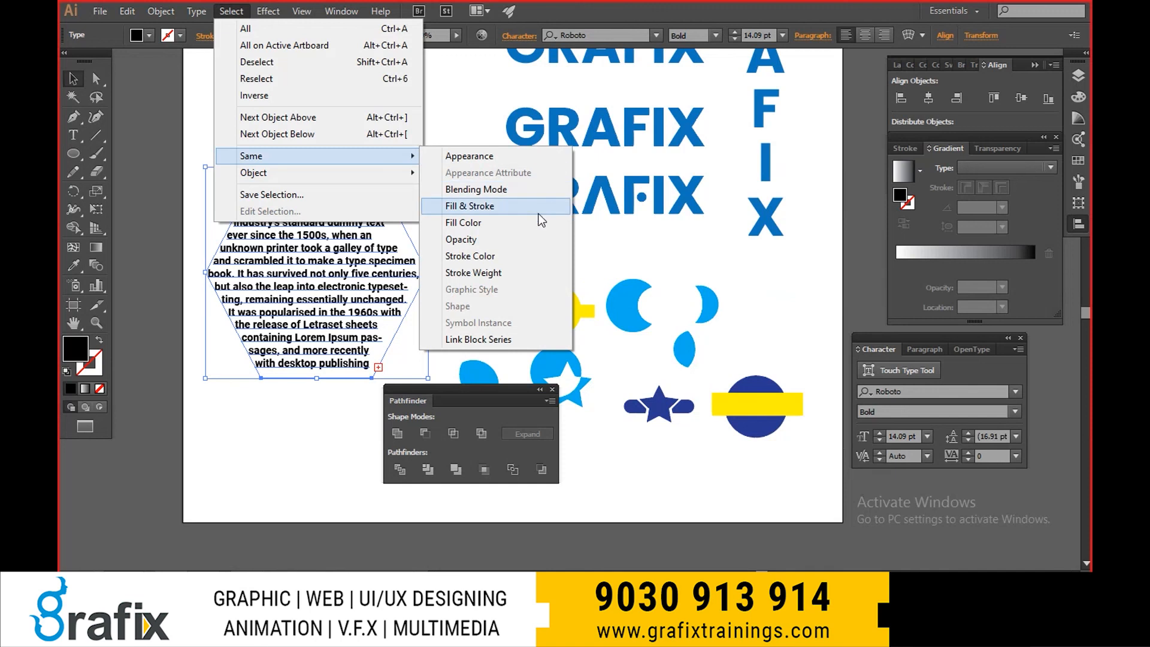
pyautogui.click(631, 231)
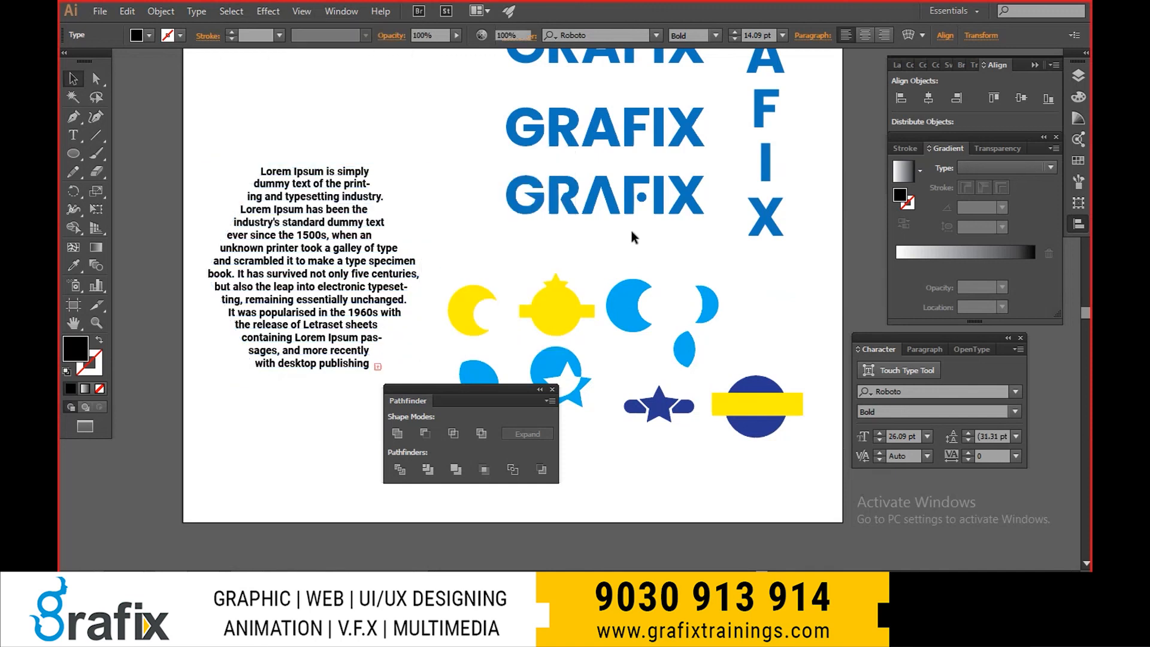
pyautogui.click(771, 221)
pyautogui.click(527, 210)
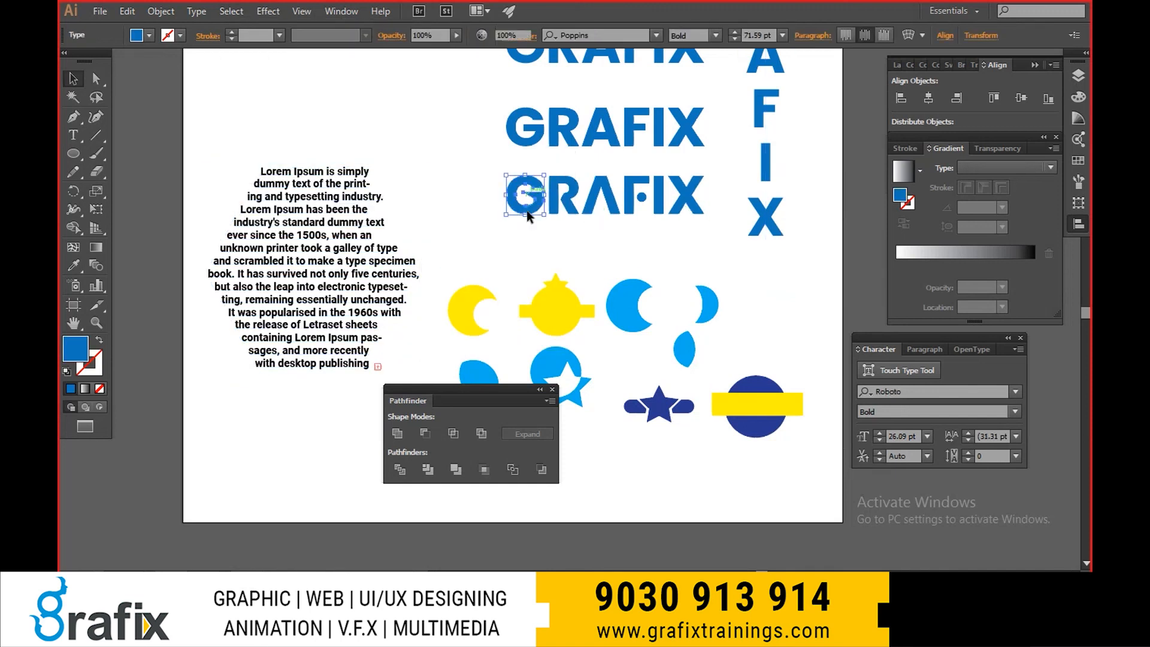
pyautogui.click(230, 11)
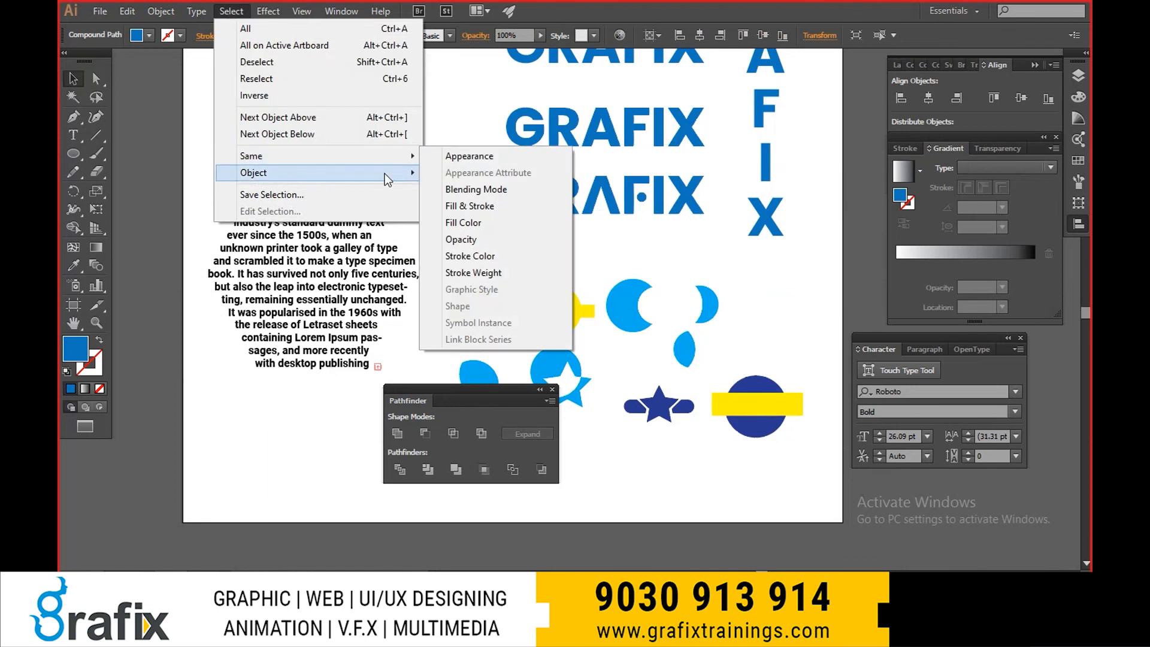
pyautogui.click(502, 233)
pyautogui.scroll(5, 458, 255)
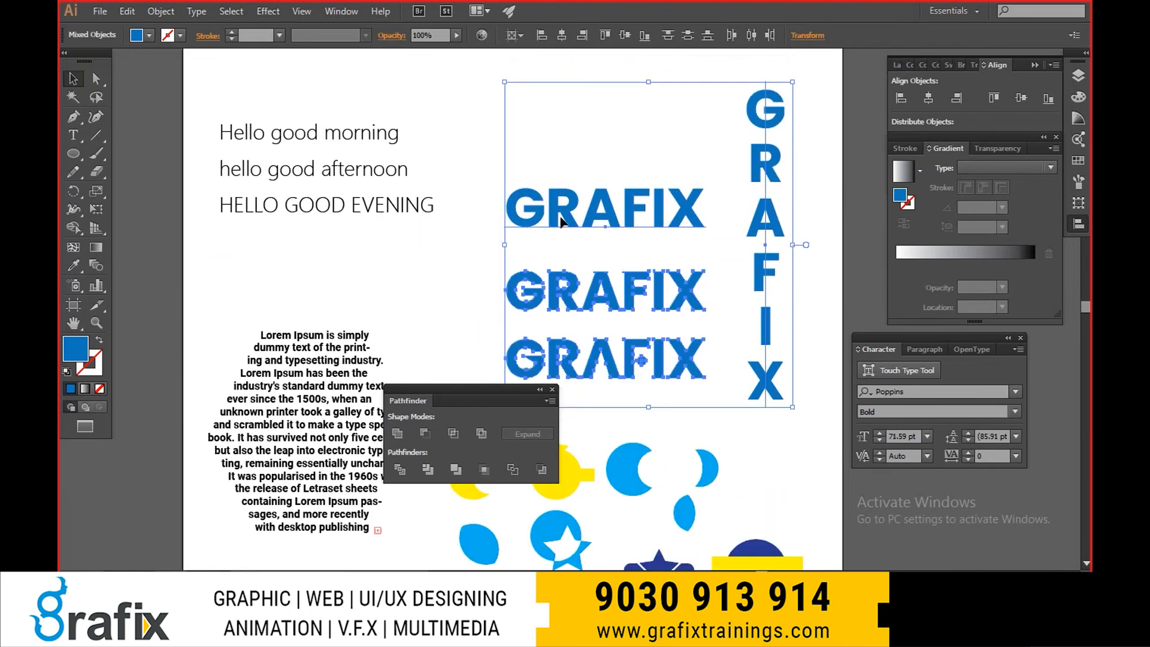
# - Try moving the selected GRAFIX wordmarks up and to the right, undo the move, and deselect them
pyautogui.moveTo(561, 221); pyautogui.dragTo(627, 161)
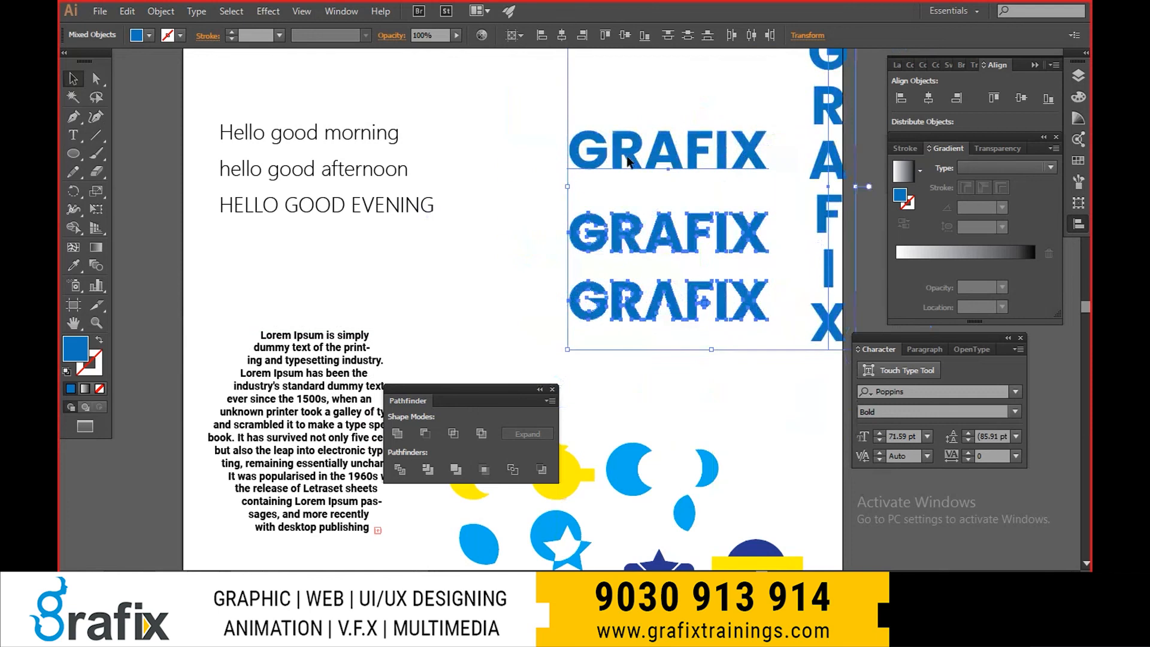
pyautogui.hotkey('ctrl', 'z')
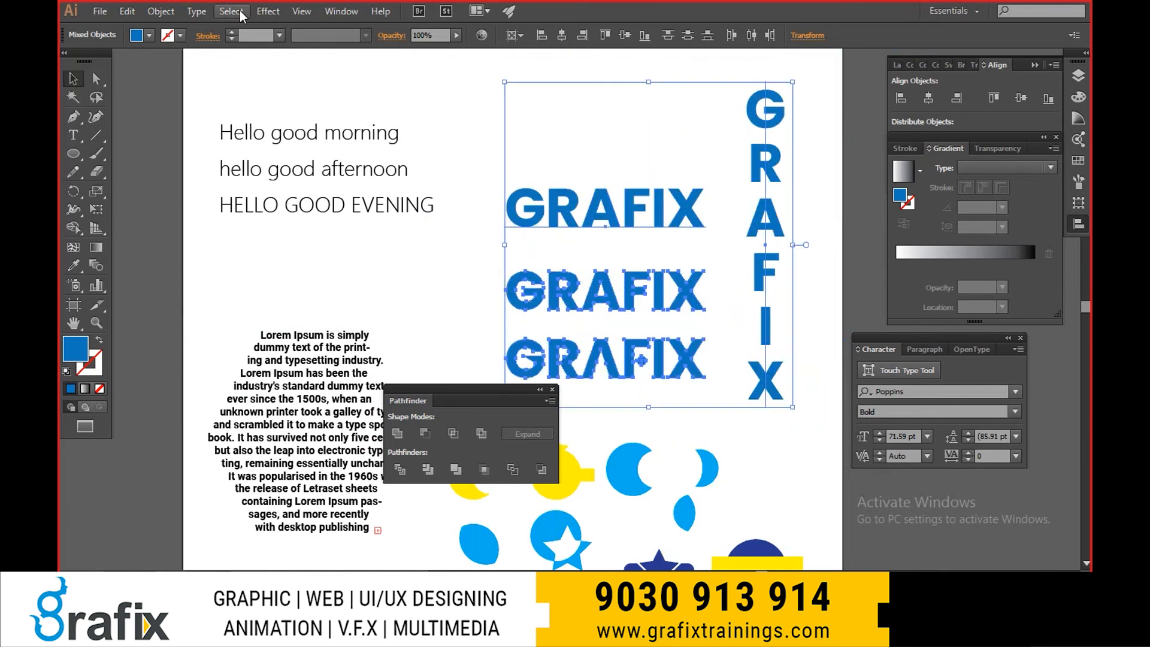
pyautogui.click(231, 10)
pyautogui.moveTo(274, 157)
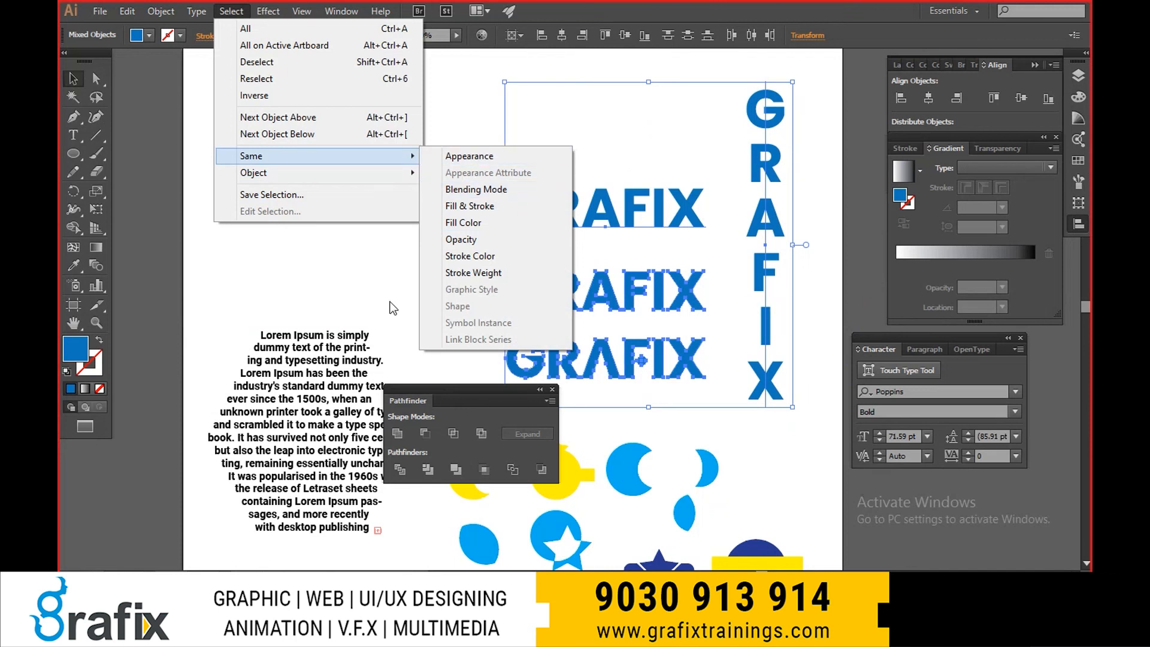
pyautogui.click(342, 273)
# - Apply a Drop Shadow effect to the large blue crescent and move it slightly up and to the right
pyautogui.moveTo(627, 458); pyautogui.dragTo(587, 383)
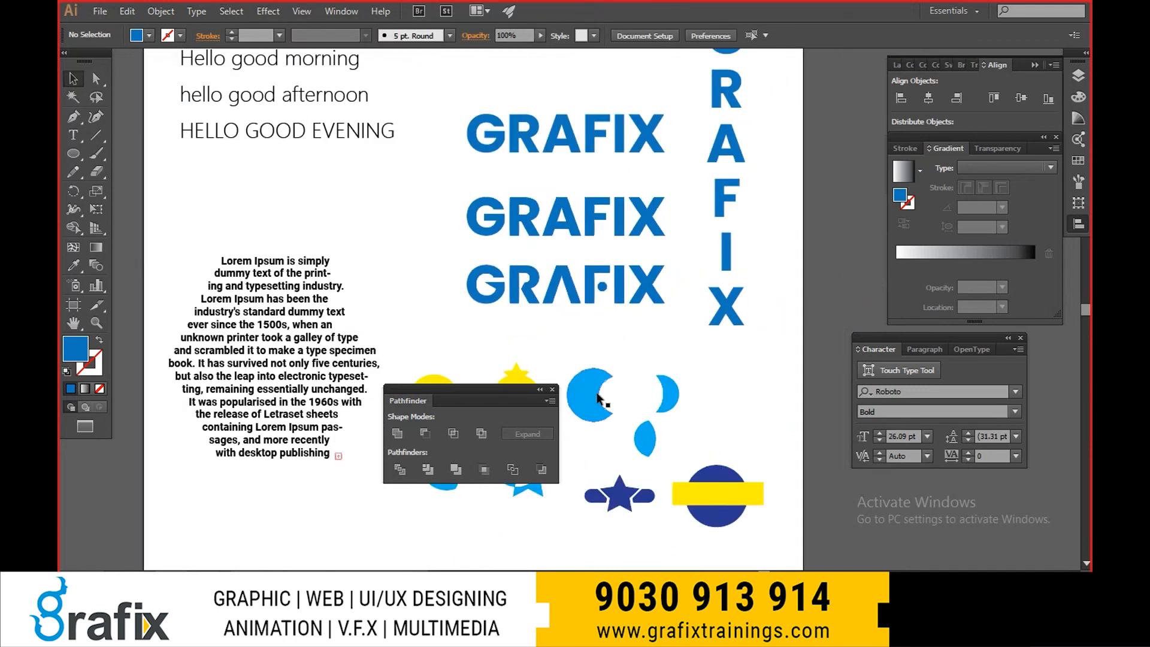
pyautogui.click(593, 399)
pyautogui.click(267, 11)
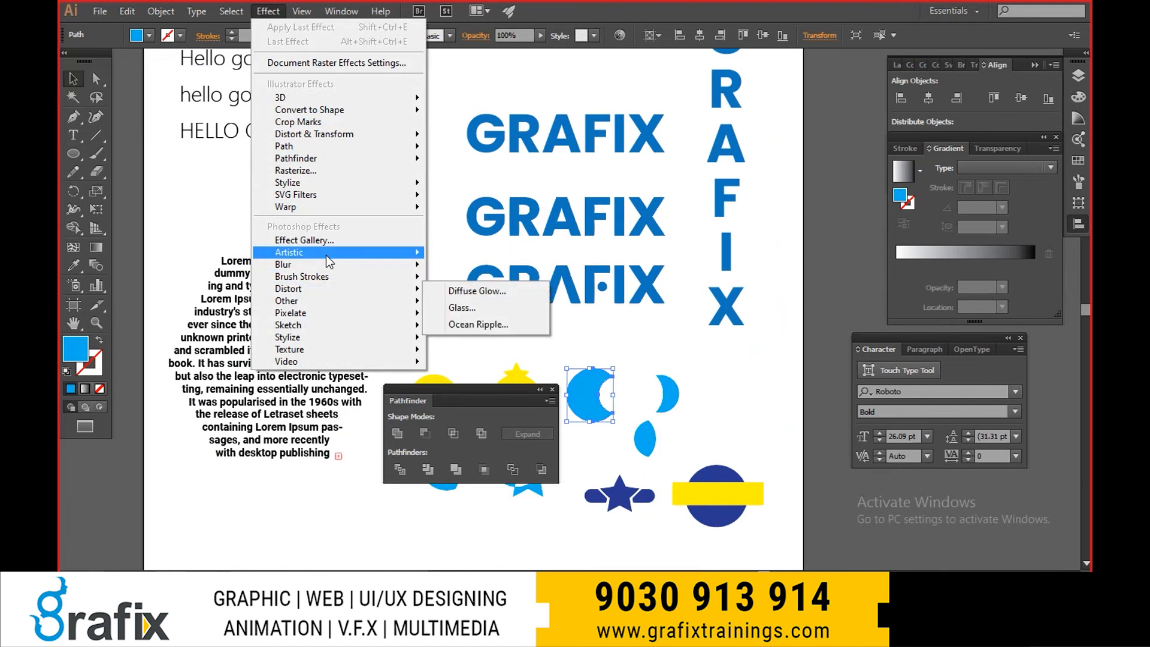
pyautogui.moveTo(328, 289)
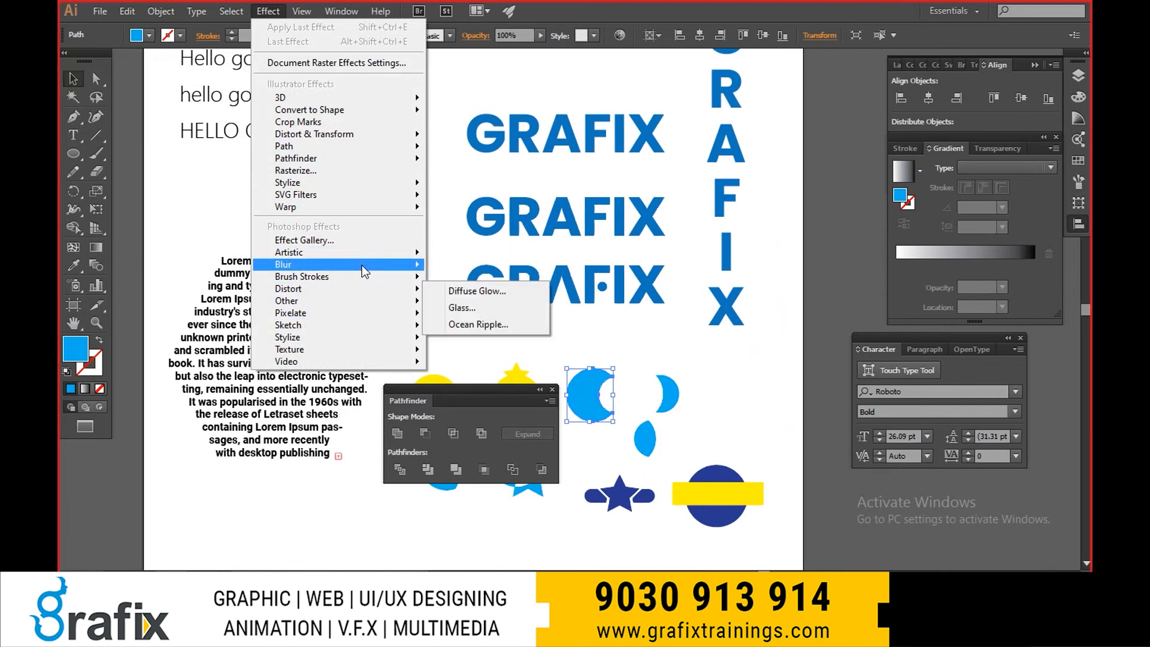
pyautogui.moveTo(333, 186)
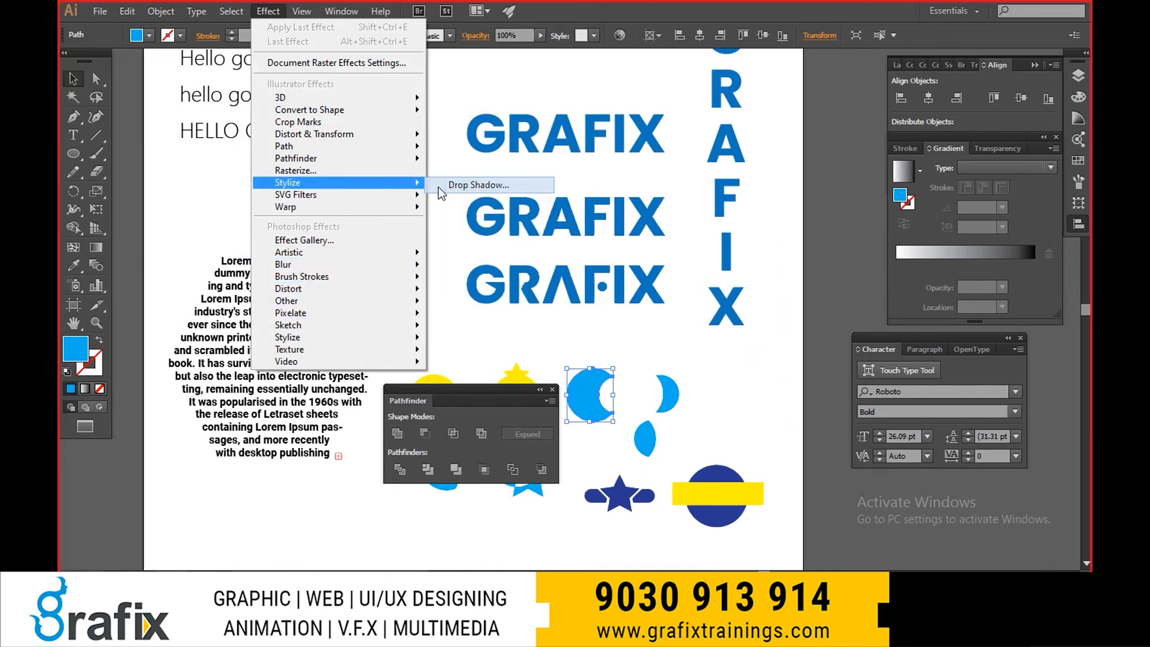
pyautogui.click(474, 185)
pyautogui.press('Escape')
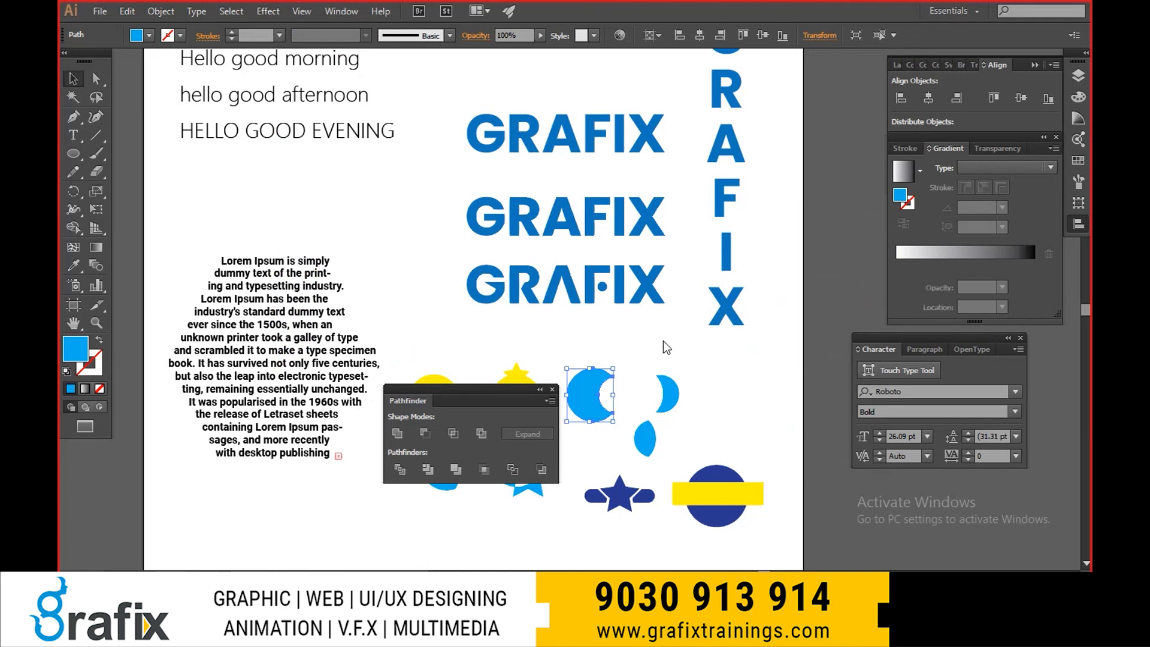
pyautogui.moveTo(602, 417); pyautogui.dragTo(617, 391)
# - Deselect the crescent and select the objects that share the same appearance
pyautogui.click(261, 12)
pyautogui.moveTo(236, 9)
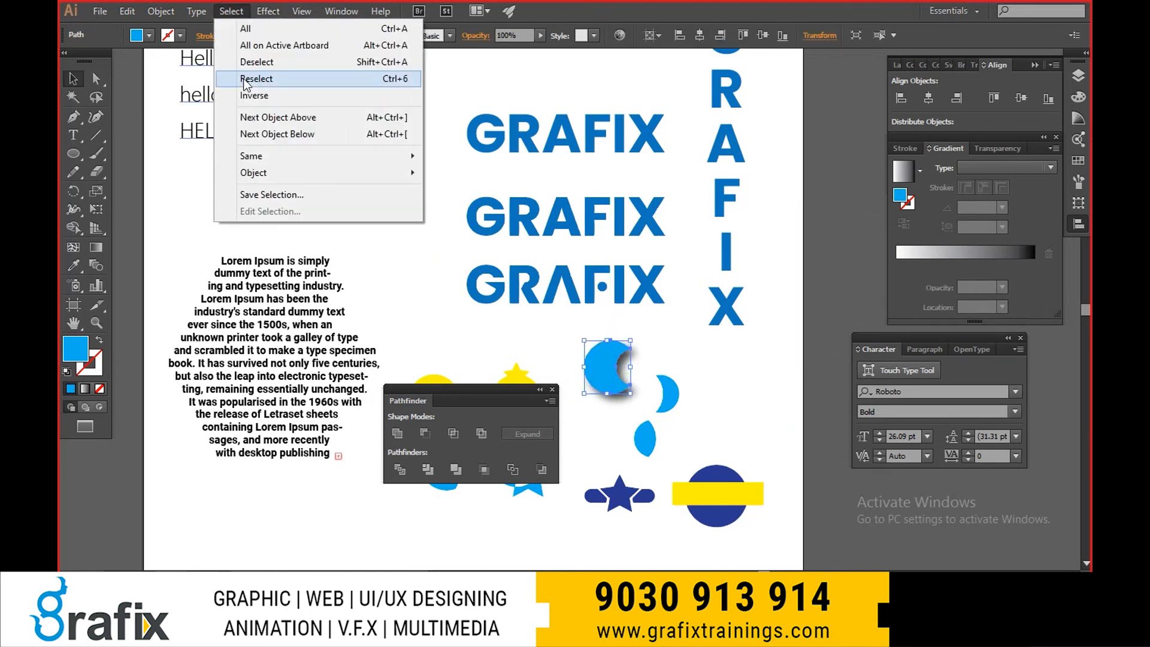
pyautogui.click(208, 219)
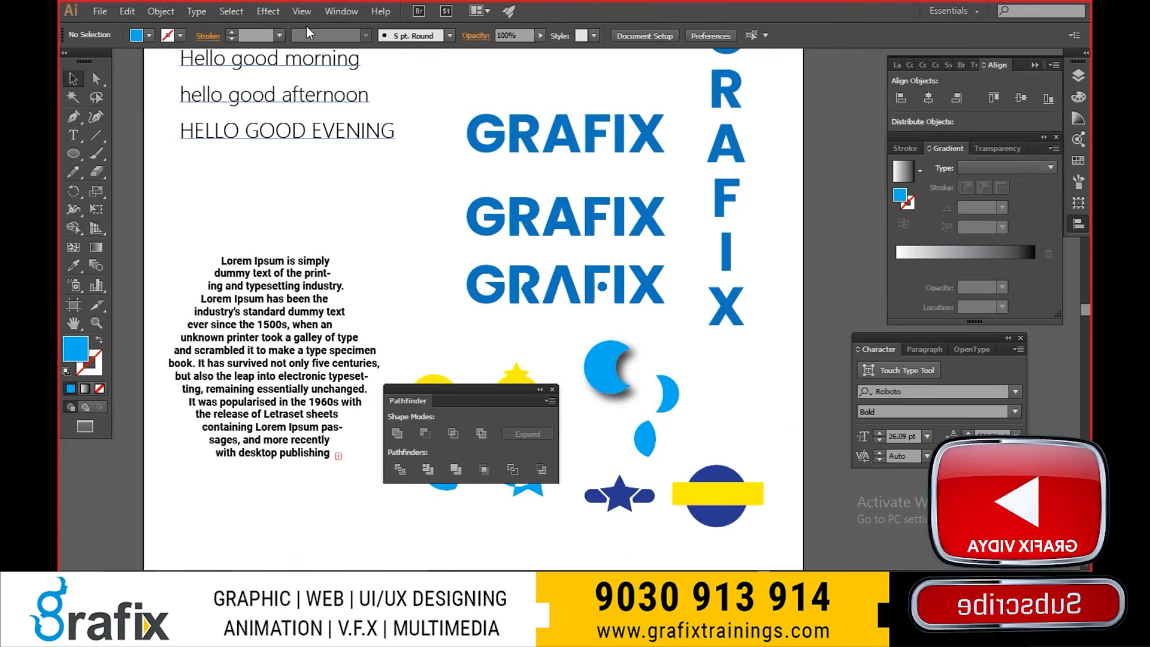
pyautogui.click(268, 11)
pyautogui.moveTo(231, 11)
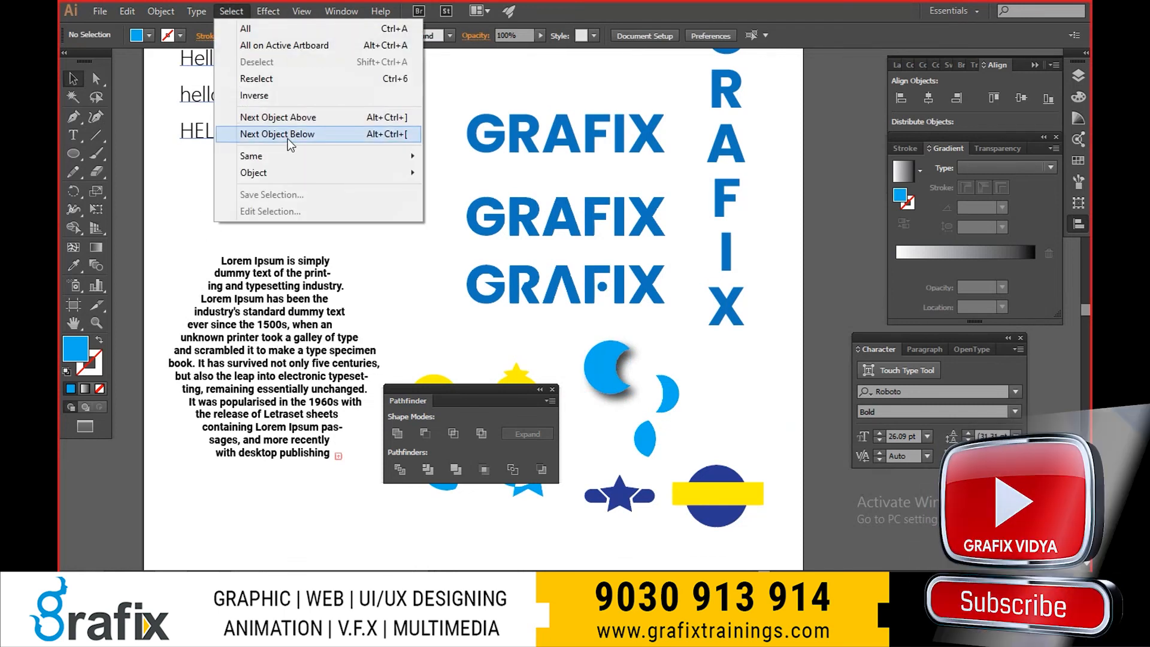
pyautogui.moveTo(385, 158)
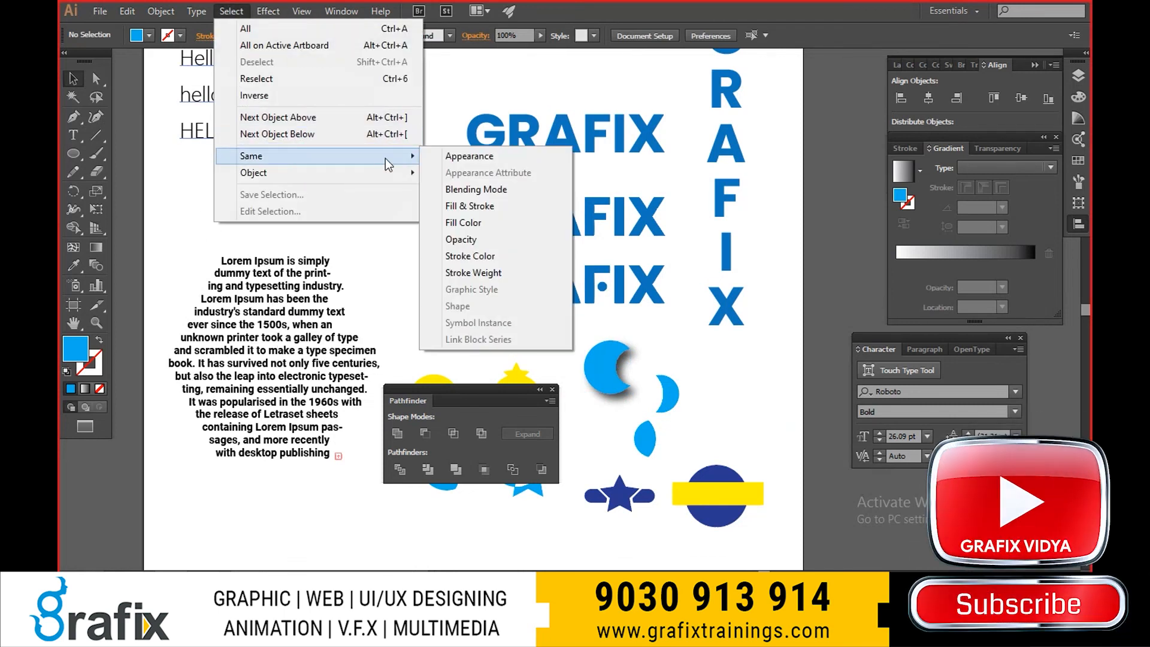
pyautogui.click(470, 157)
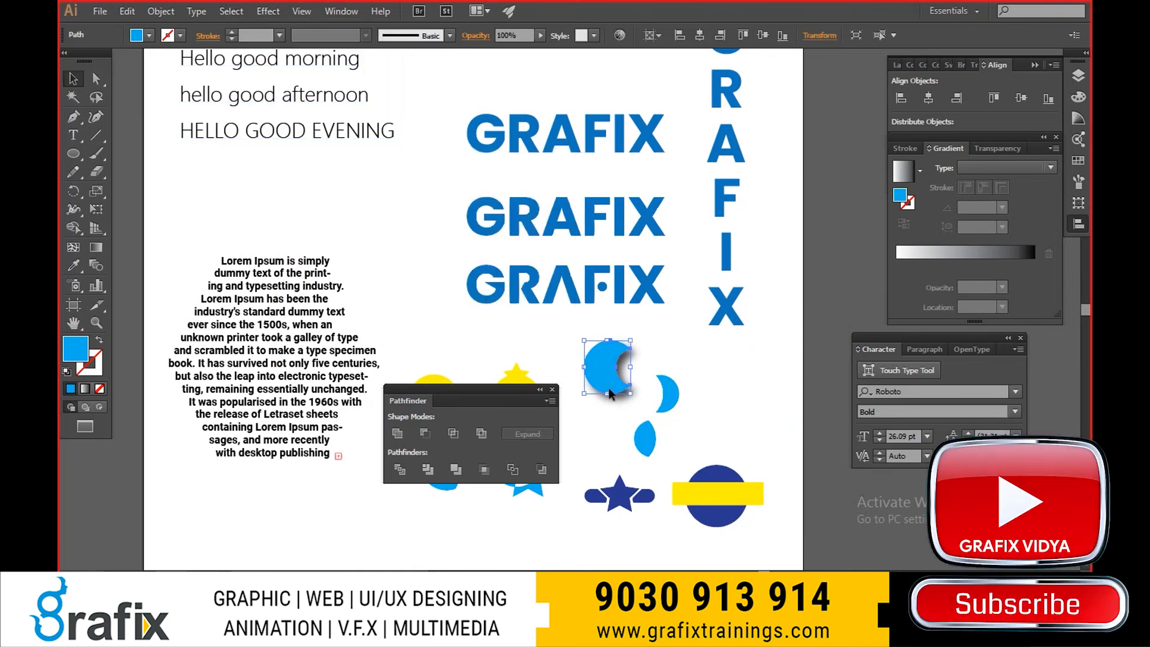
# - Display the crescent's appearance attributes, highlight its Drop Shadow effect, and deselect the crescent
pyautogui.hotkey('shift', 'F6')
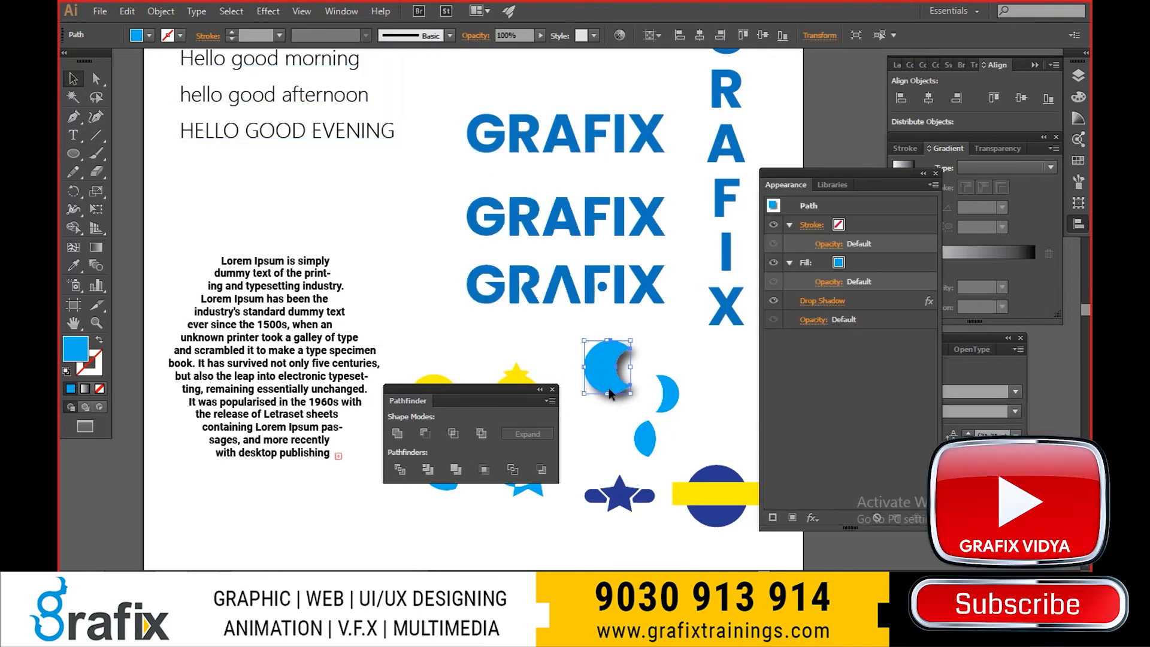
pyautogui.click(888, 303)
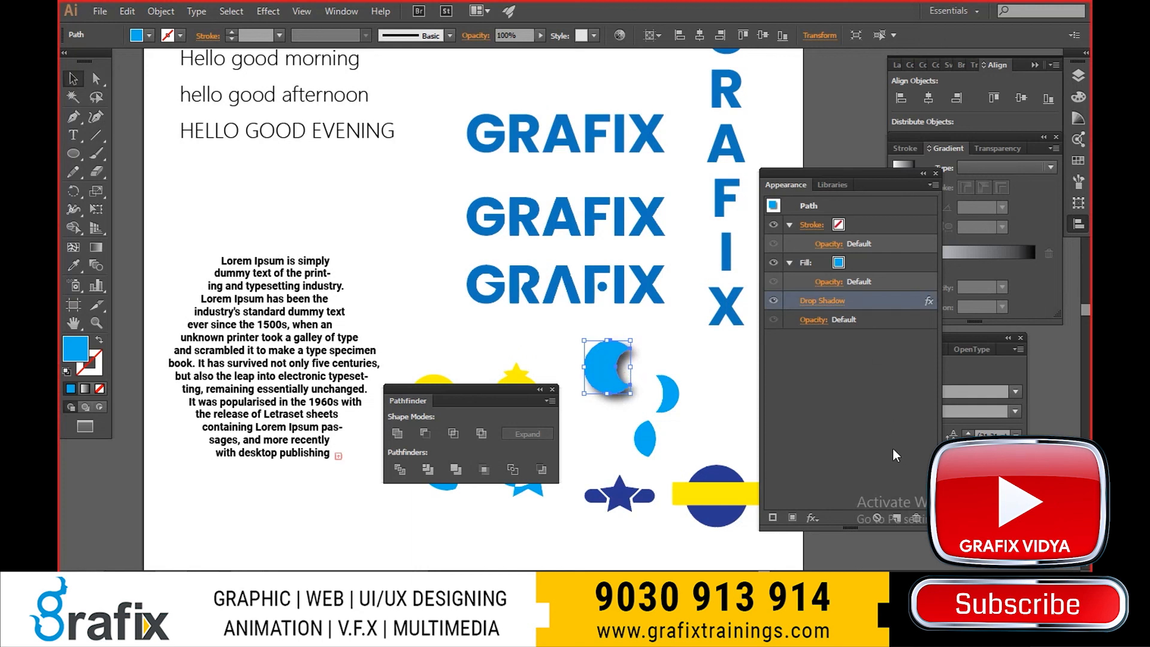
pyautogui.click(749, 401)
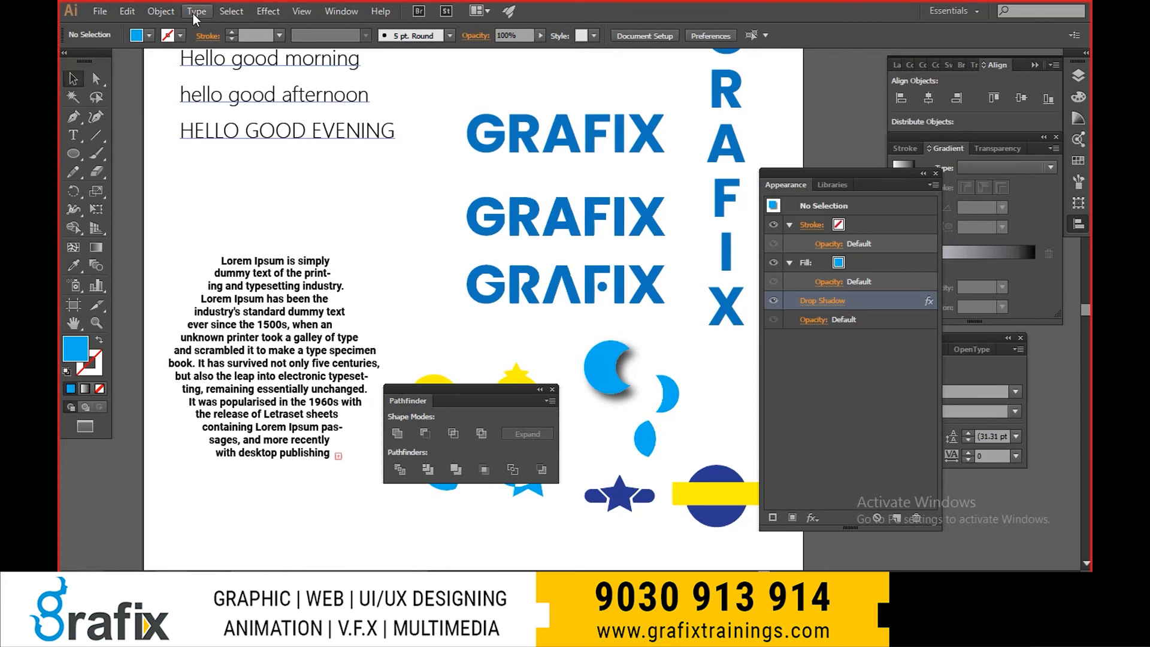
# - Select the objects with the same appearance as the shadowed crescent, and extend the selection to all objects on the same layer
pyautogui.click(220, 13)
pyautogui.moveTo(310, 157)
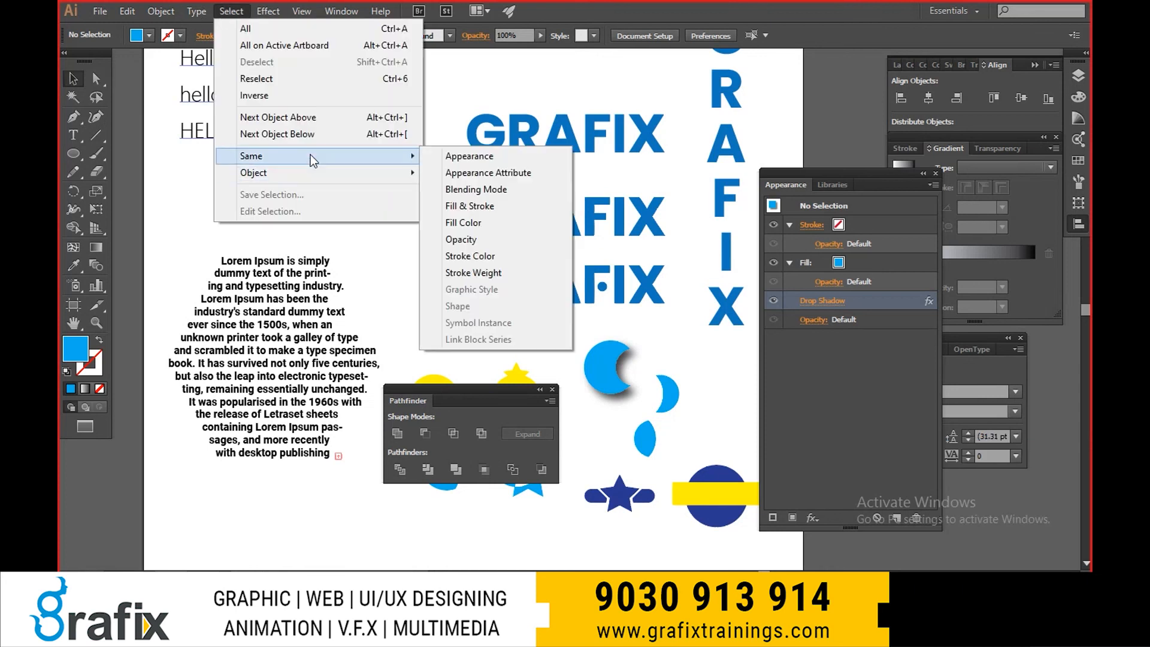
pyautogui.click(473, 156)
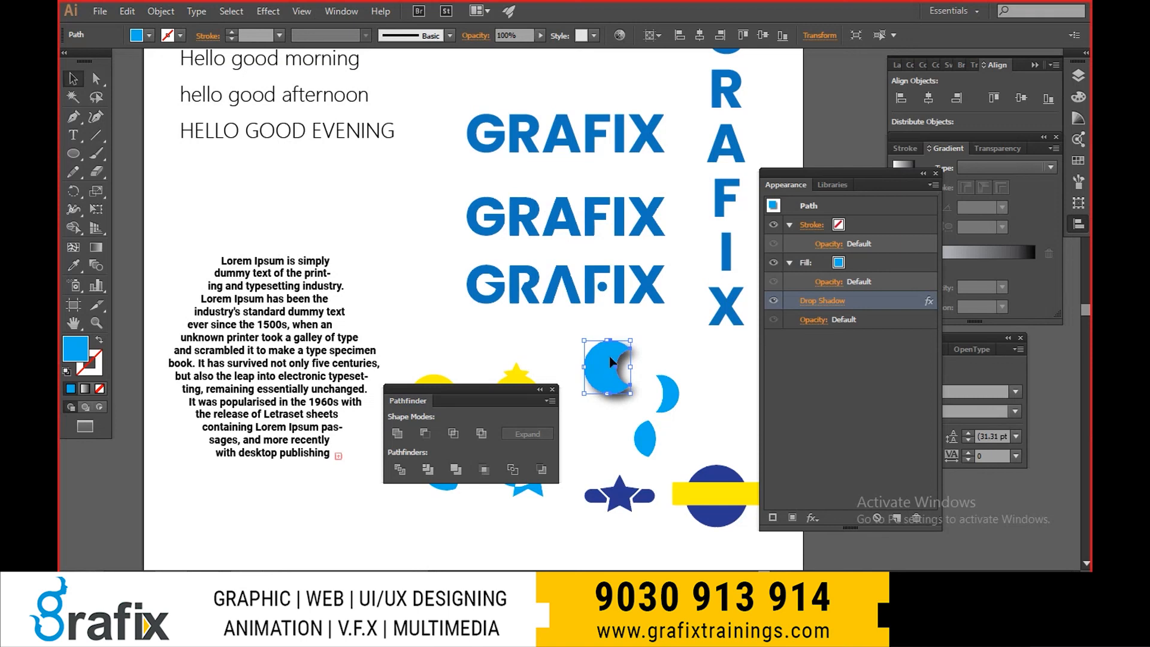
pyautogui.click(240, 14)
pyautogui.moveTo(268, 173)
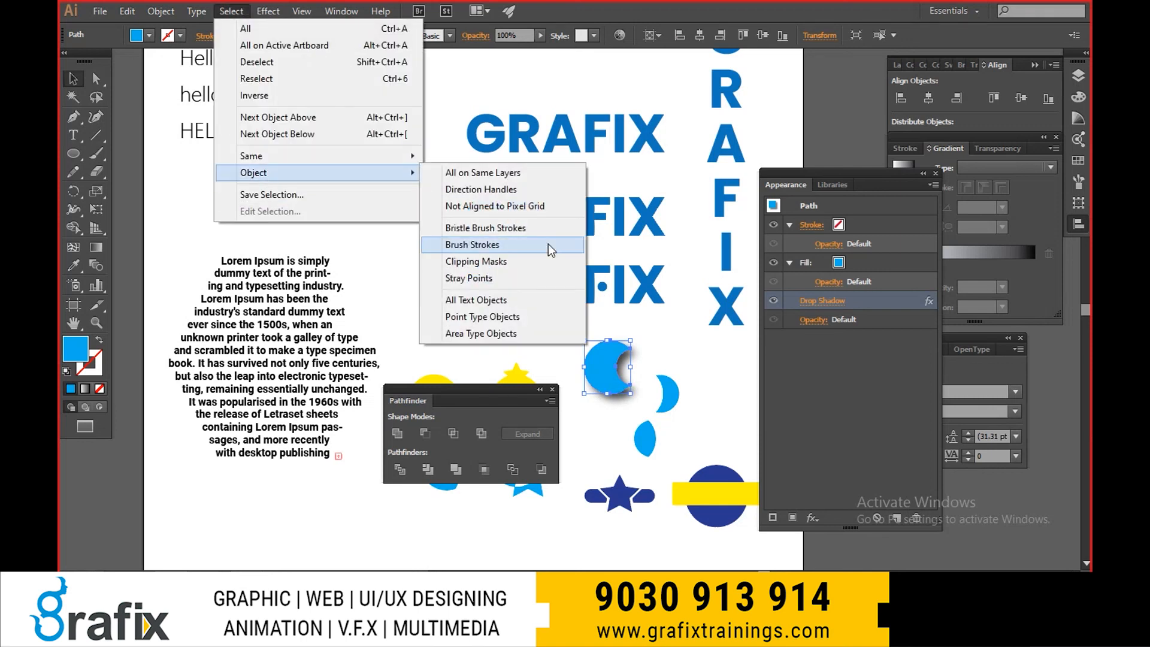
pyautogui.click(508, 173)
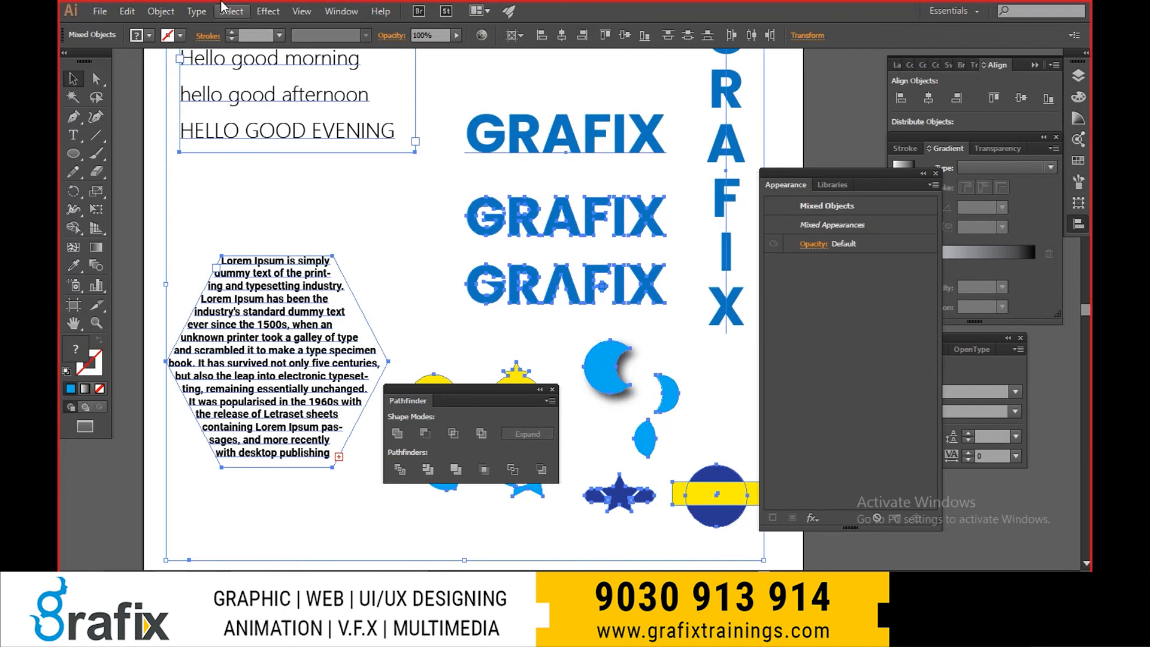
# - Select all text objects, try moving them to the left, and undo the move
pyautogui.click(231, 15)
pyautogui.moveTo(282, 174)
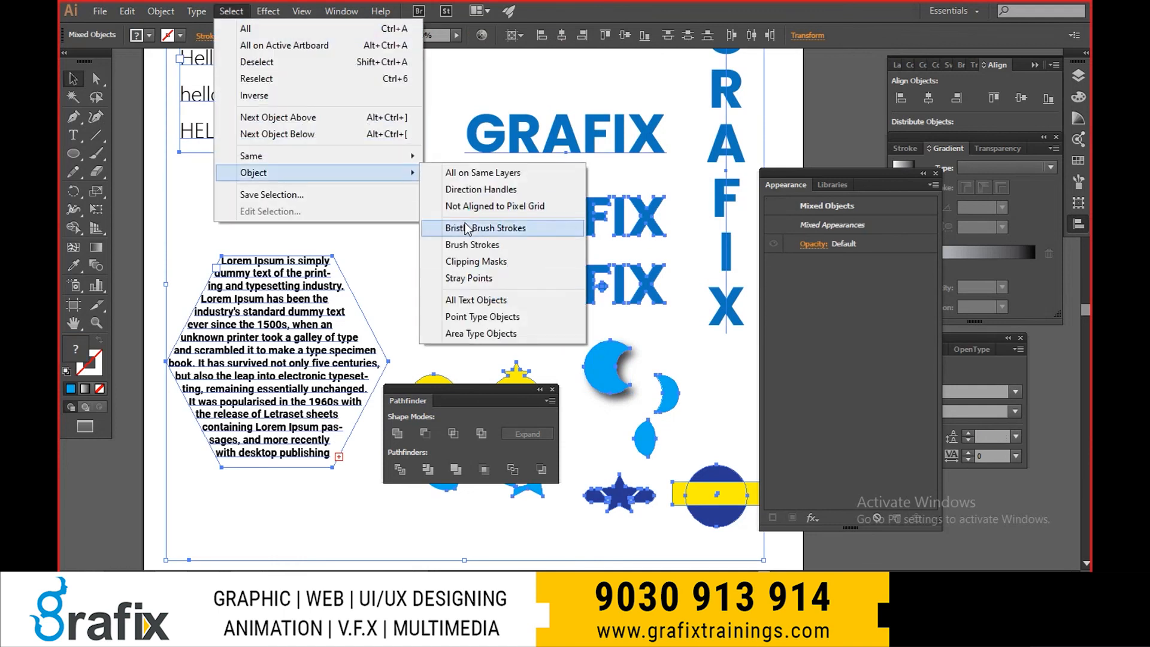
pyautogui.click(476, 300)
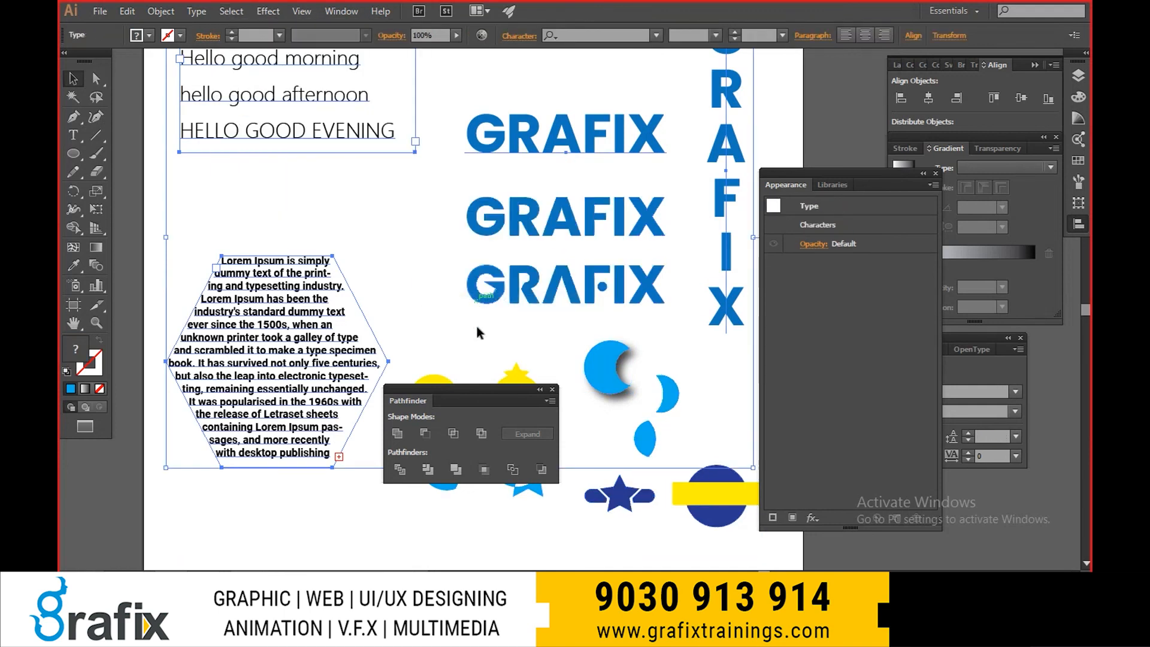
pyautogui.scroll(-2, 347, 292)
pyautogui.moveTo(314, 192); pyautogui.dragTo(157, 190)
pyautogui.hotkey('ctrl', 'z')
# - Select only the area type objects in the artwork
pyautogui.click(231, 11)
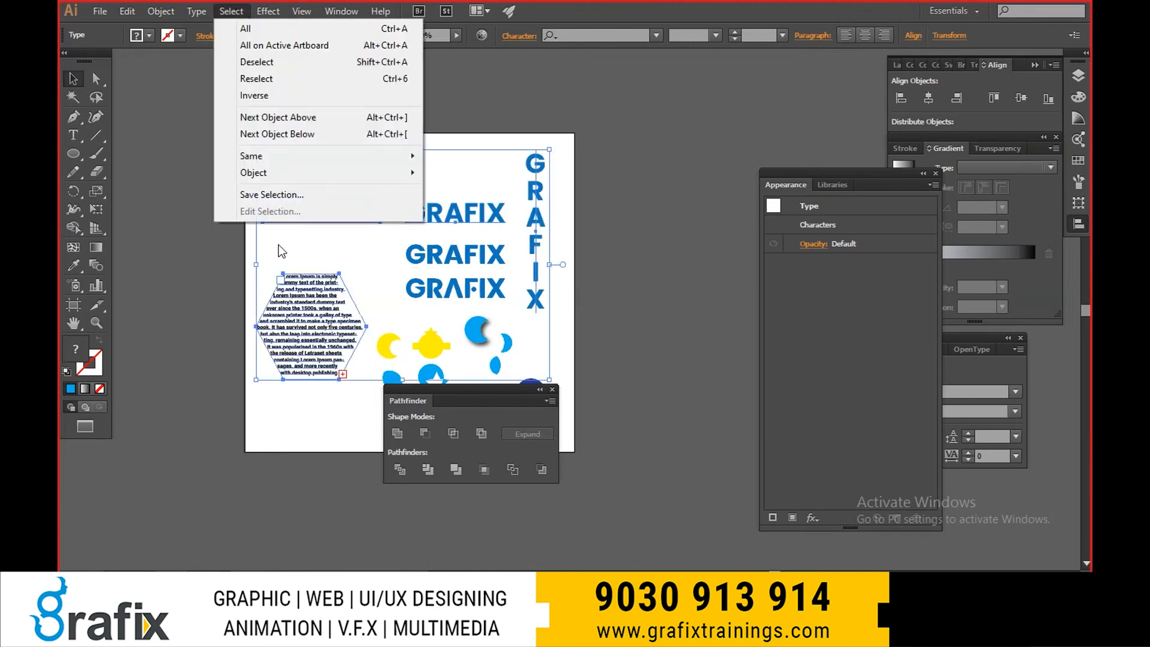
pyautogui.moveTo(423, 180)
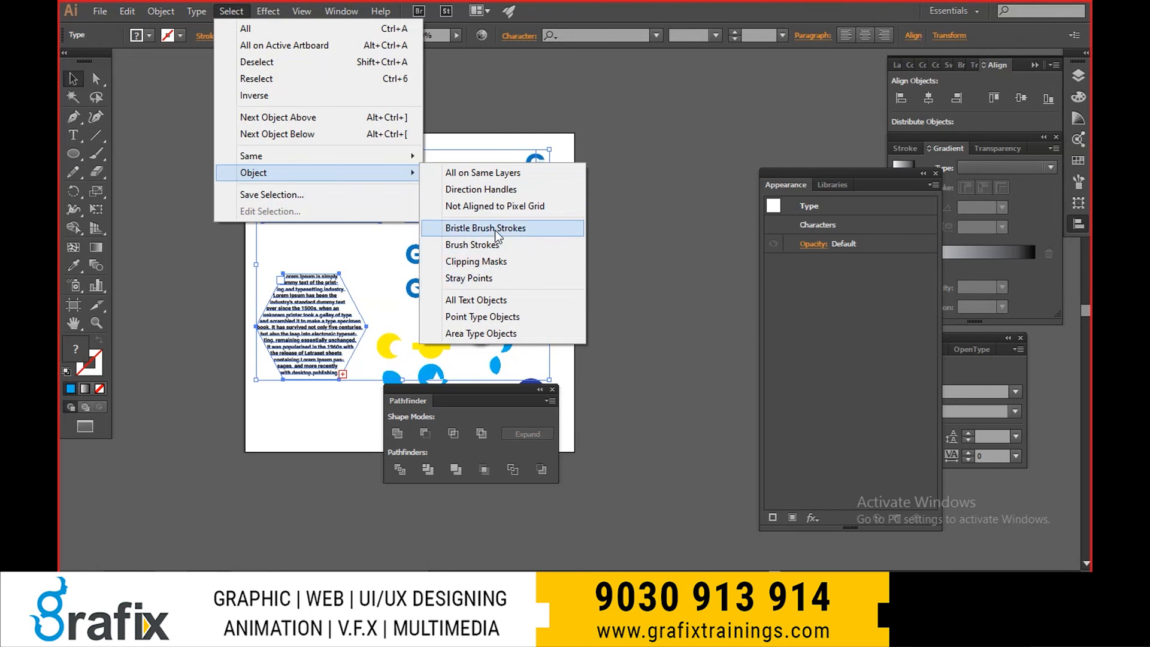
pyautogui.click(486, 335)
pyautogui.scroll(1, 451, 252)
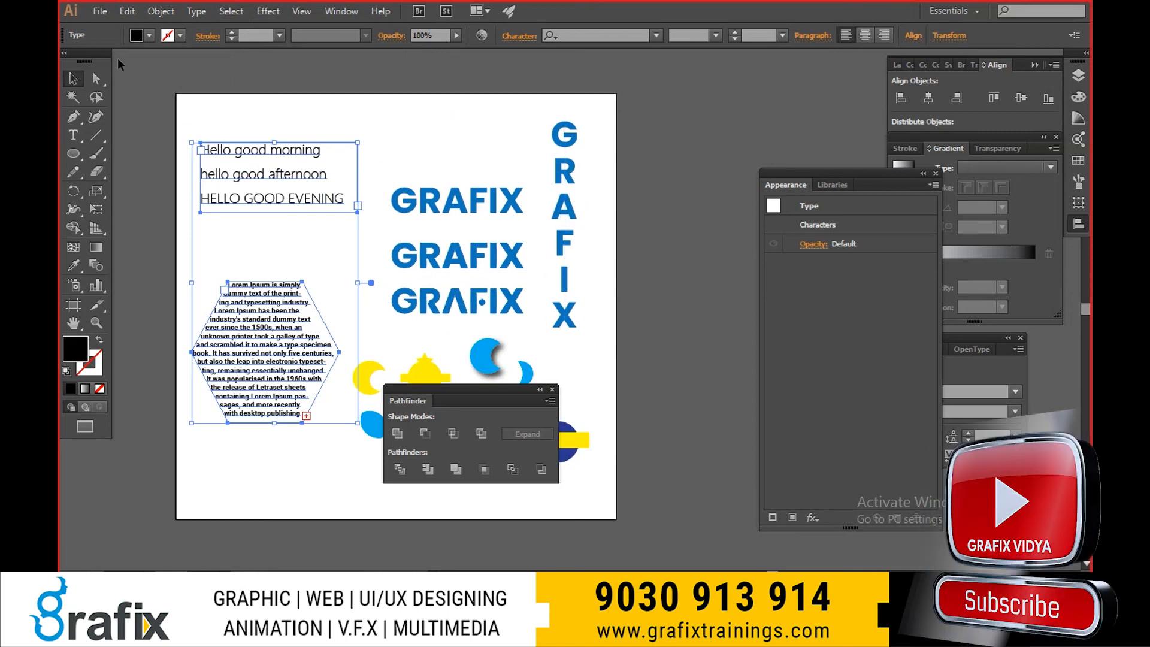
# - Reselect all text objects, try moving them up and to the left, and undo the move
pyautogui.click(197, 11)
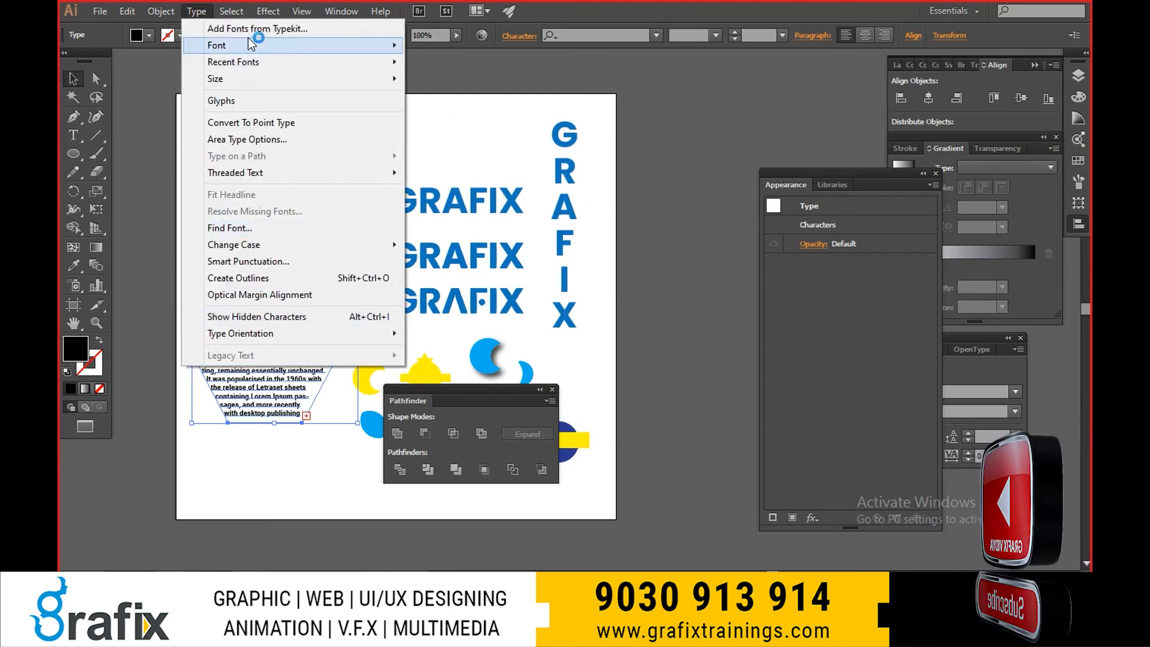
pyautogui.moveTo(232, 11)
pyautogui.moveTo(288, 177)
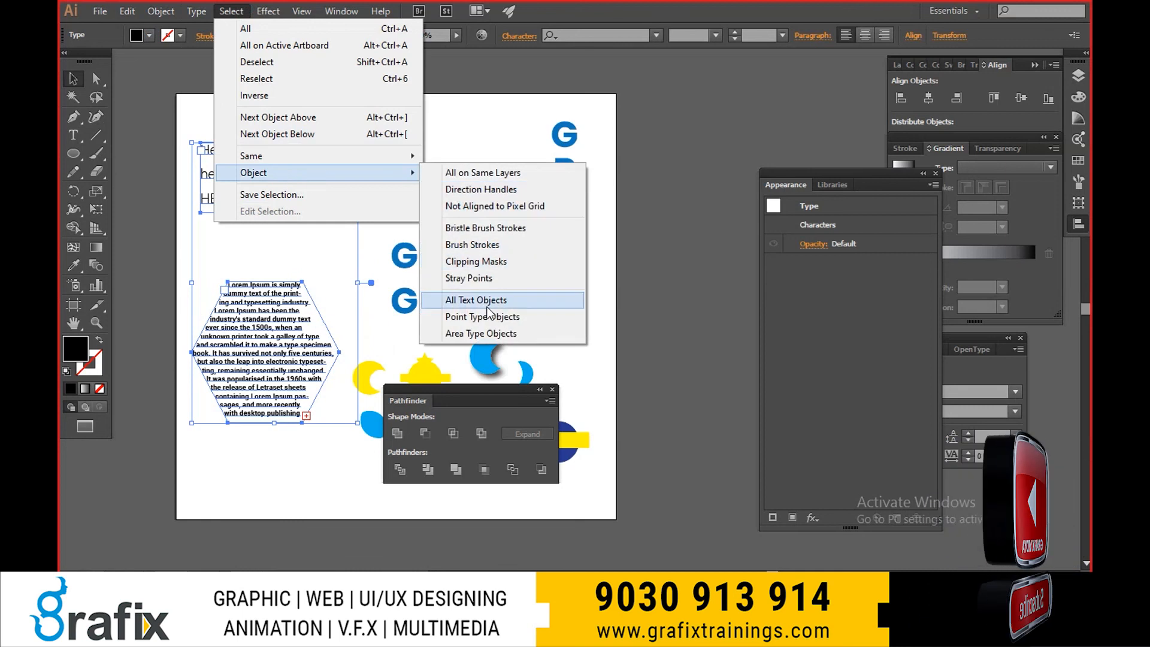
pyautogui.click(460, 298)
pyautogui.moveTo(512, 211); pyautogui.dragTo(390, 141)
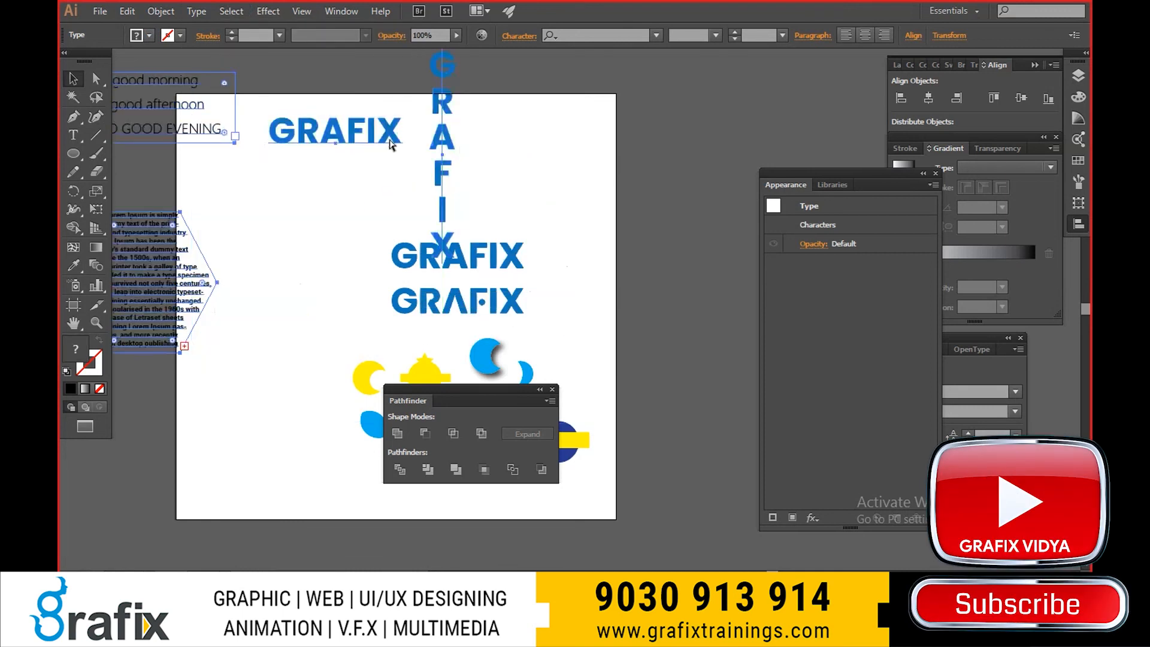
pyautogui.hotkey('ctrl', 'z')
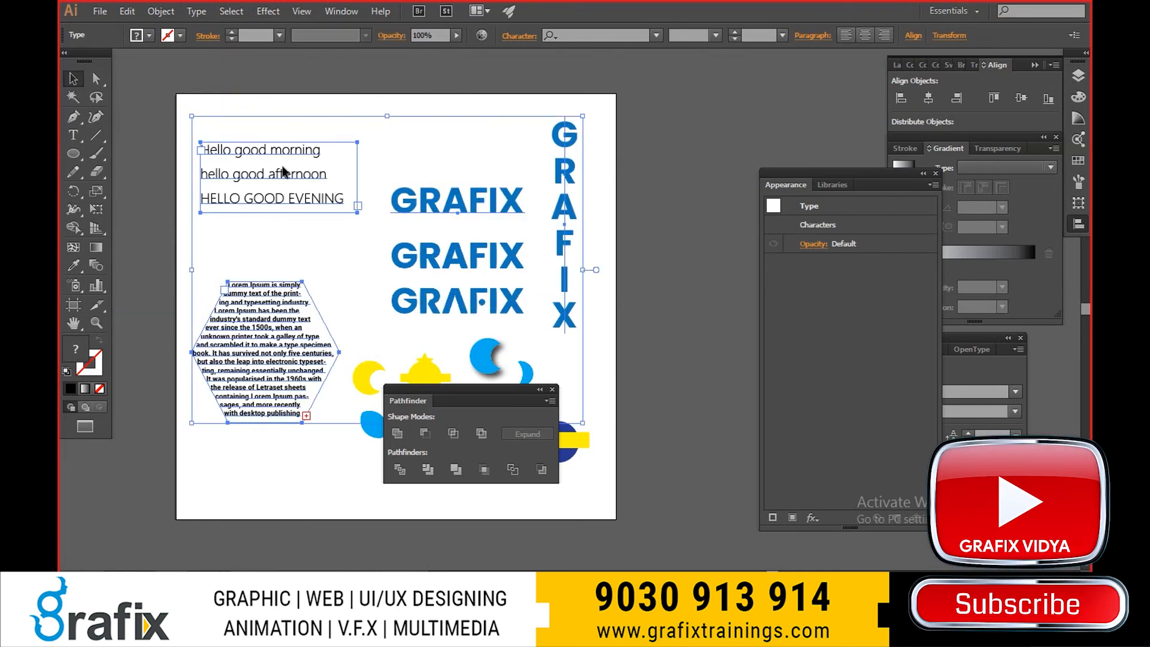
# - Deselect all the text objects on the artboard
pyautogui.click(196, 11)
pyautogui.moveTo(231, 11)
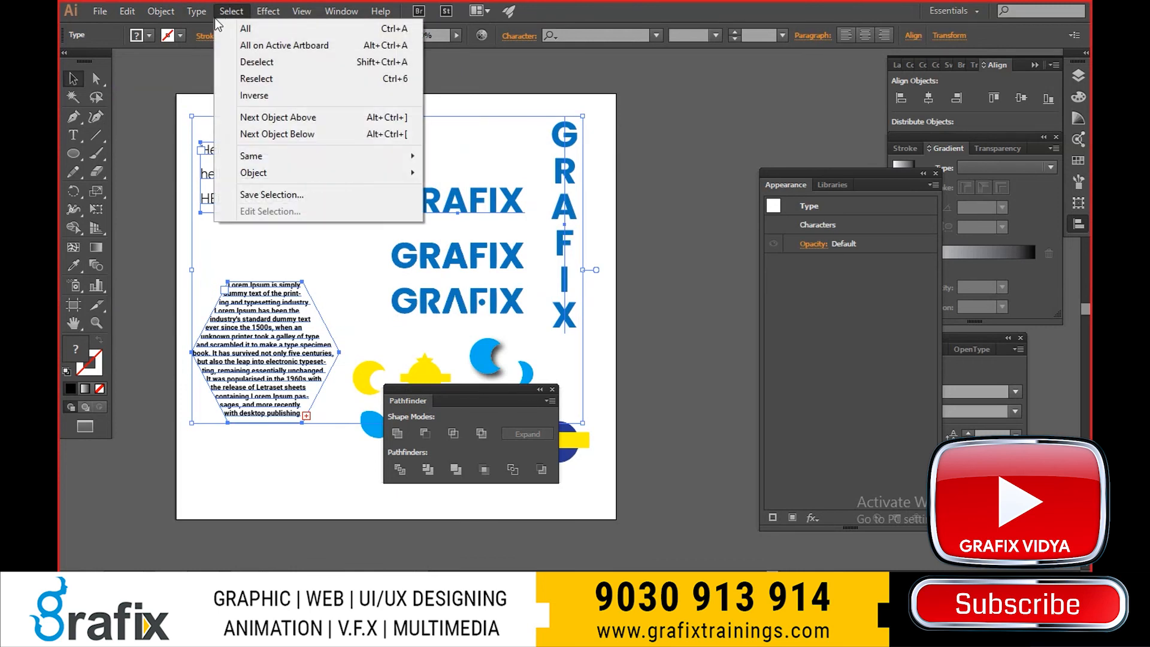
pyautogui.click(638, 229)
# - Switch the display back to the normal screen mode and save the Shapes.ai document
pyautogui.press('f')
pyautogui.press('f')
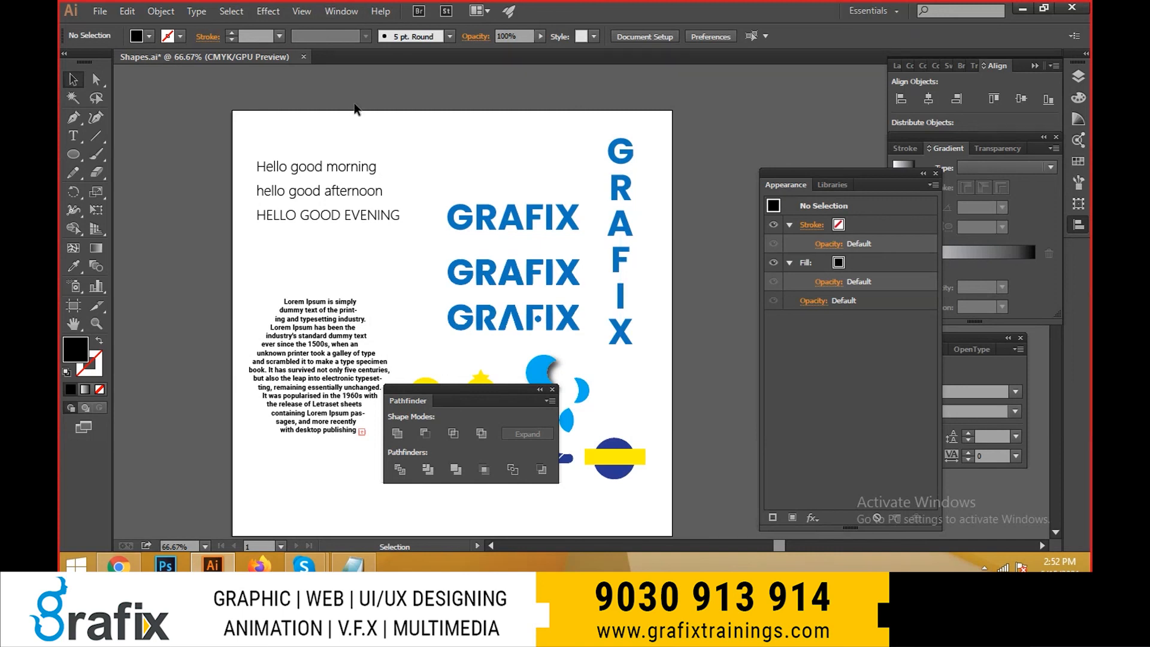
pyautogui.press('a')
pyautogui.hotkey('ctrl', 's')
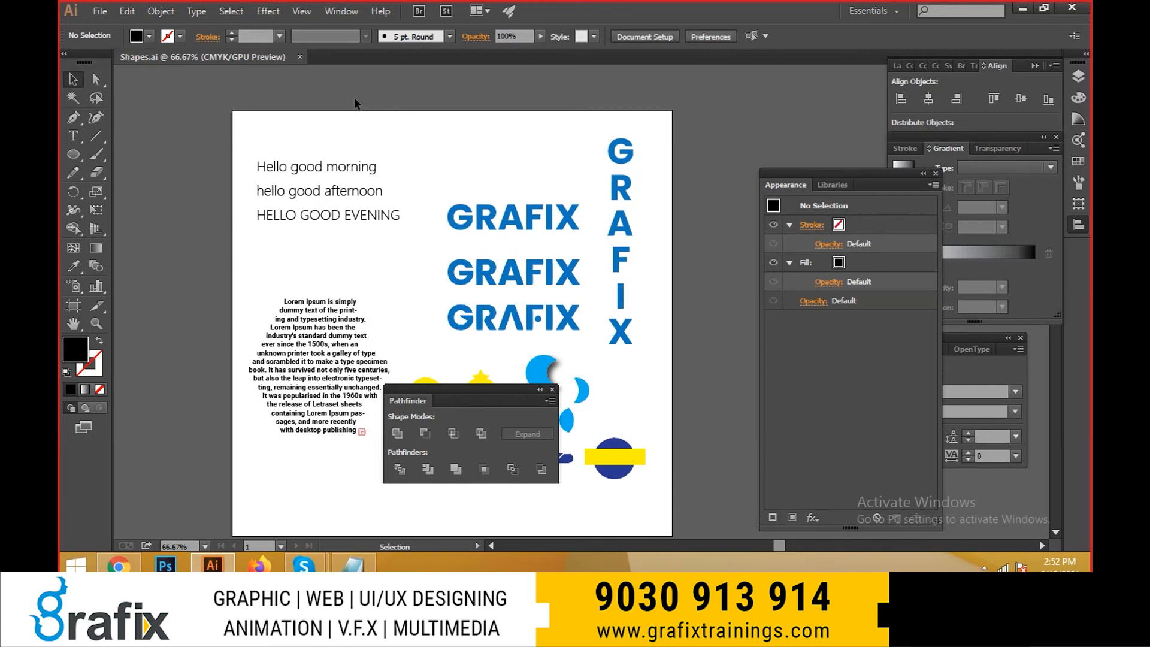